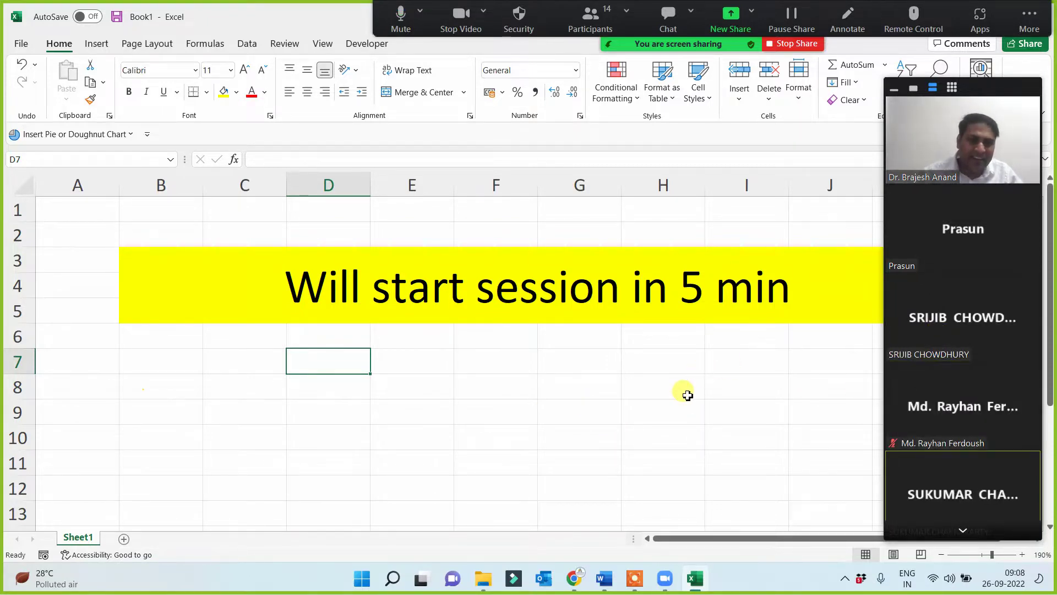
Look through the meeting's participant thumbnails from start to end to check who has joined and who is muted.
mouse_move(925, 328)
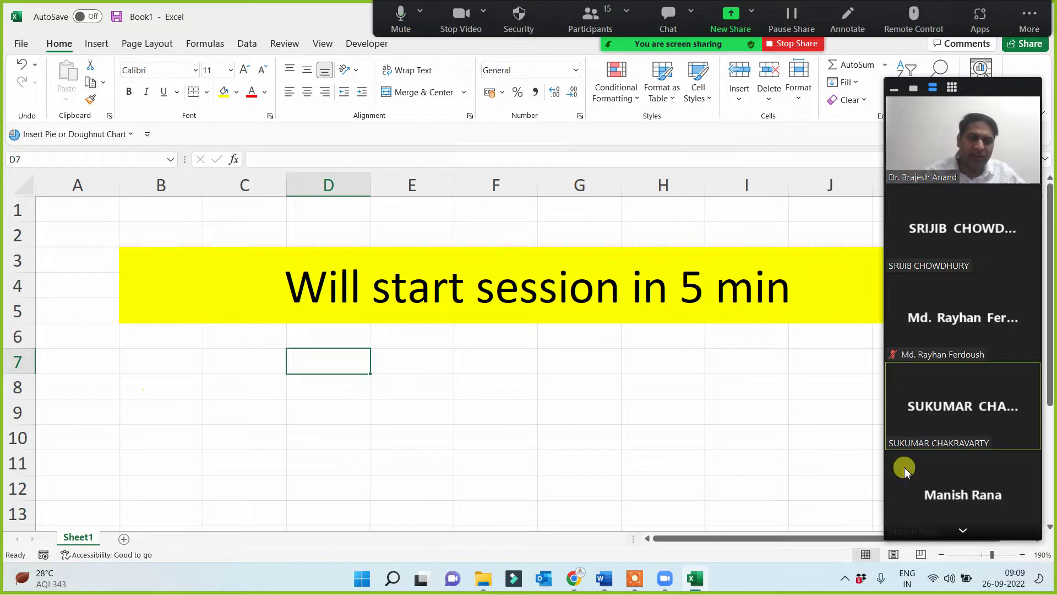
click(962, 529)
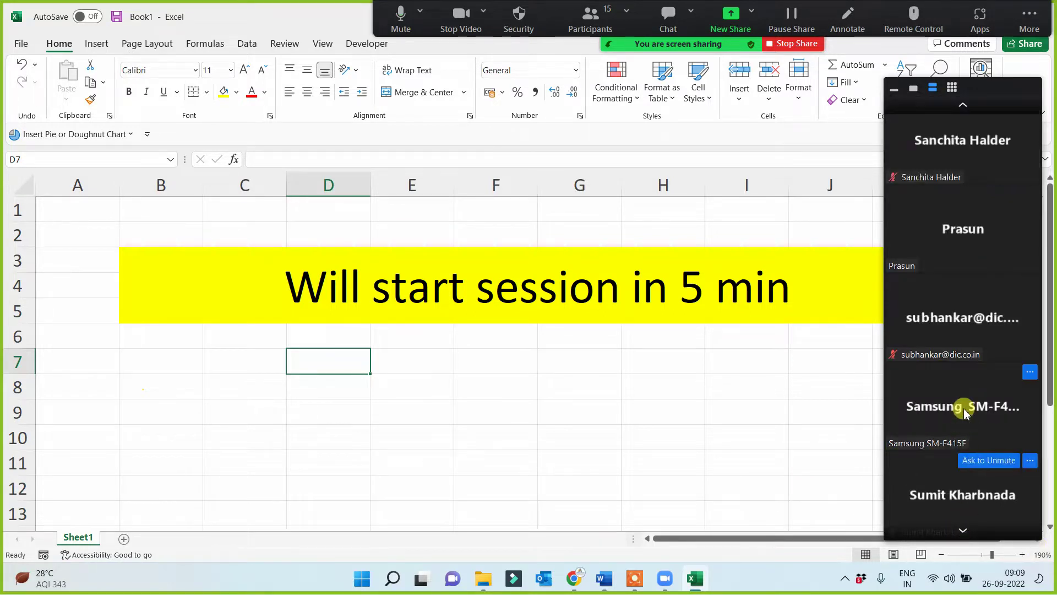
click(963, 105)
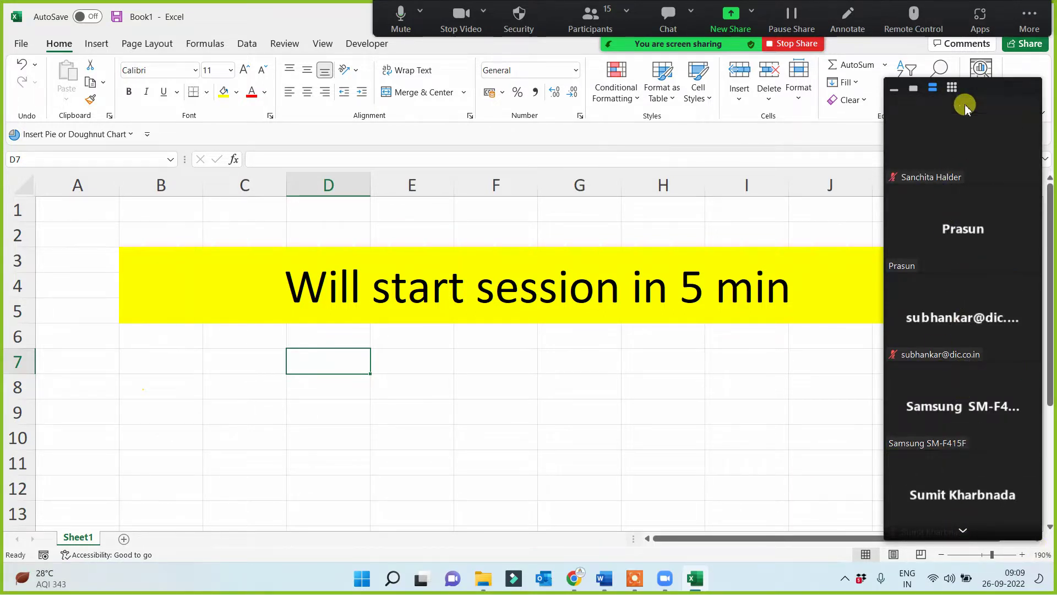
click(962, 528)
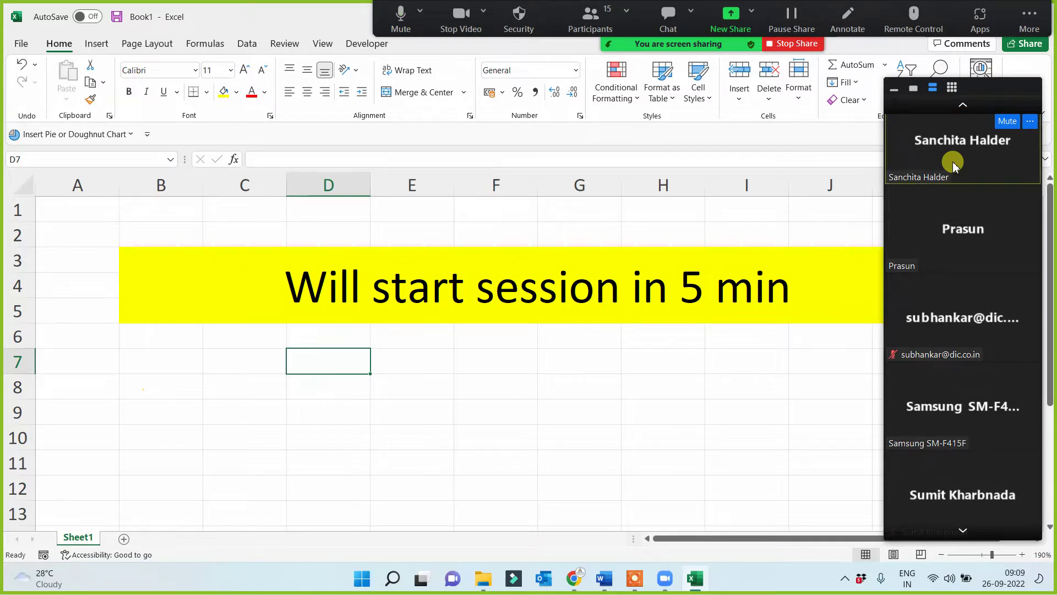
scroll(954, 165, down, 1)
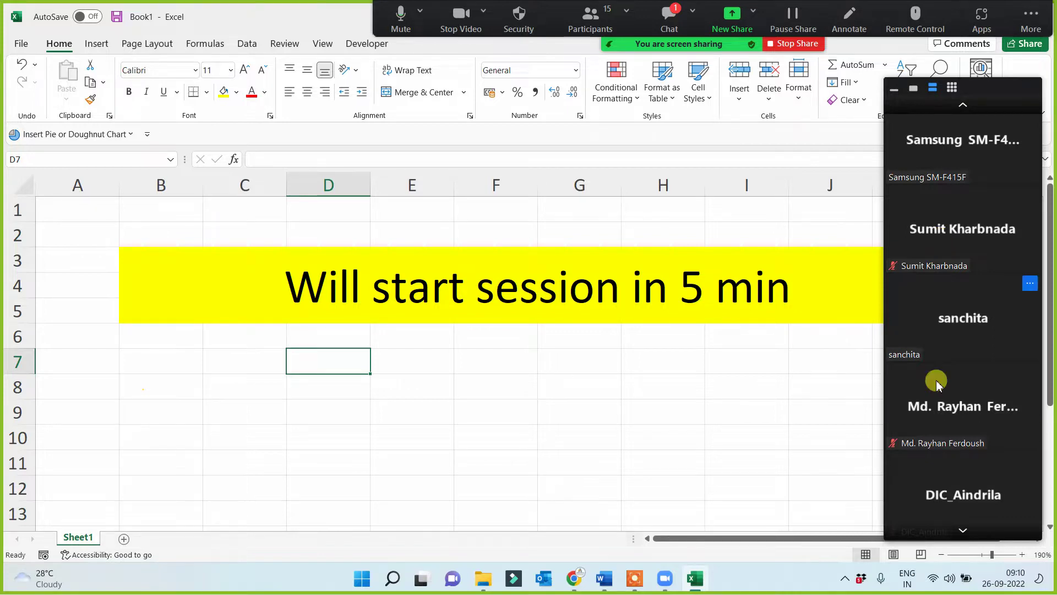
click(964, 530)
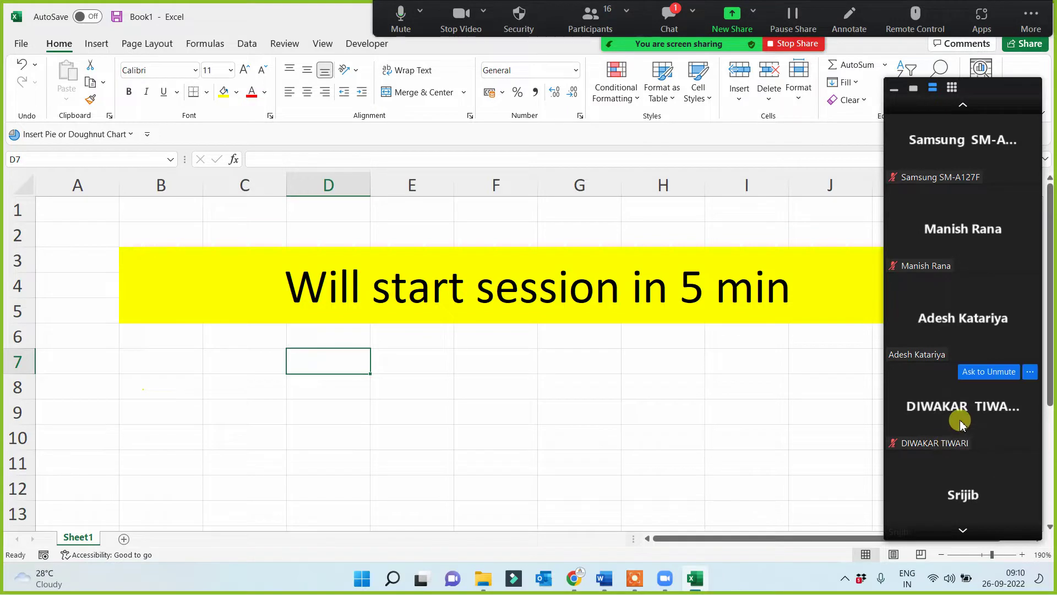
click(960, 108)
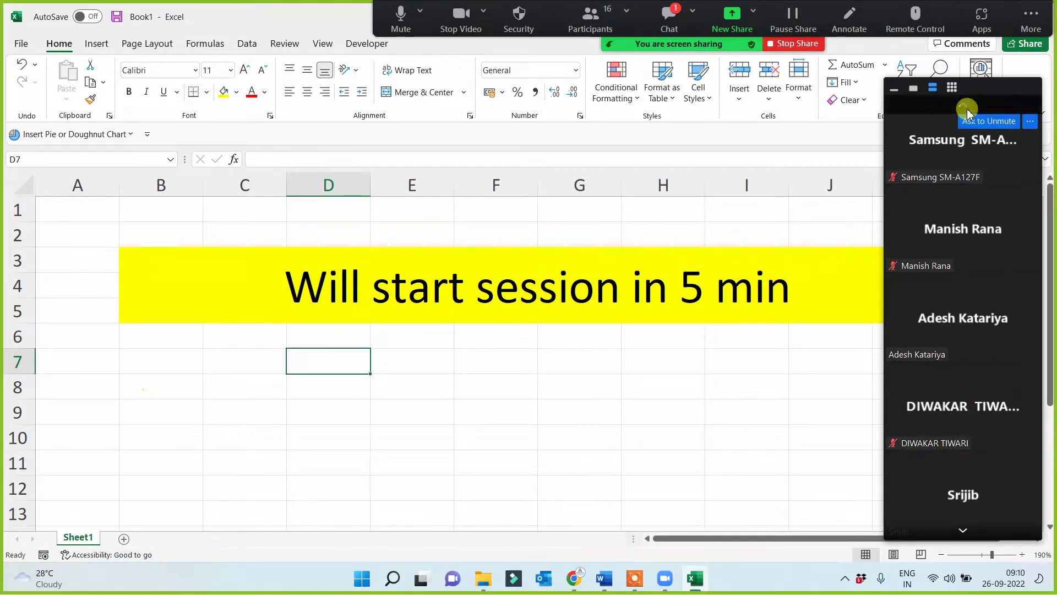
click(967, 107)
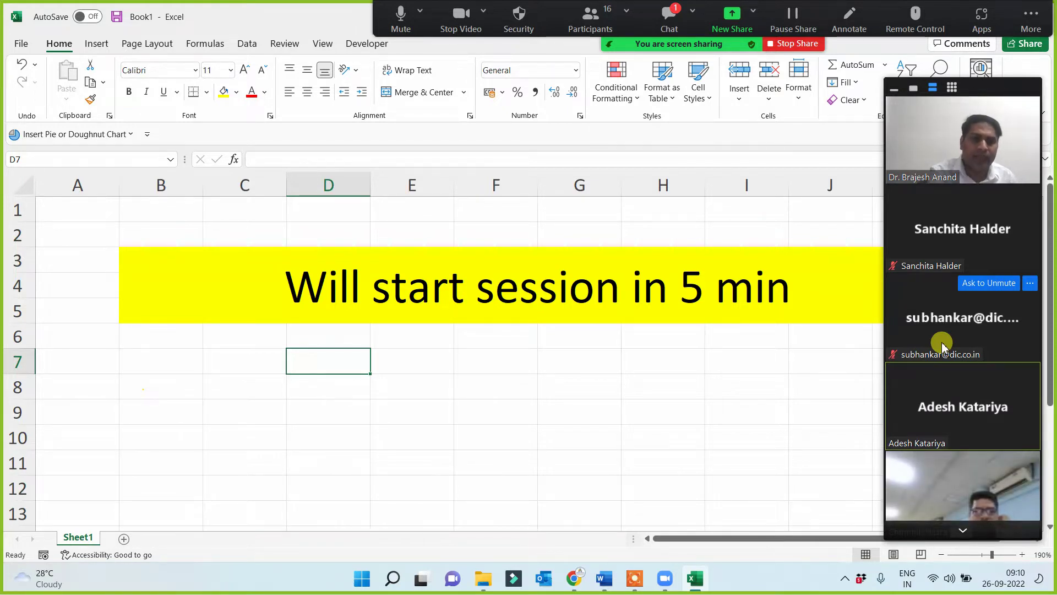
click(963, 530)
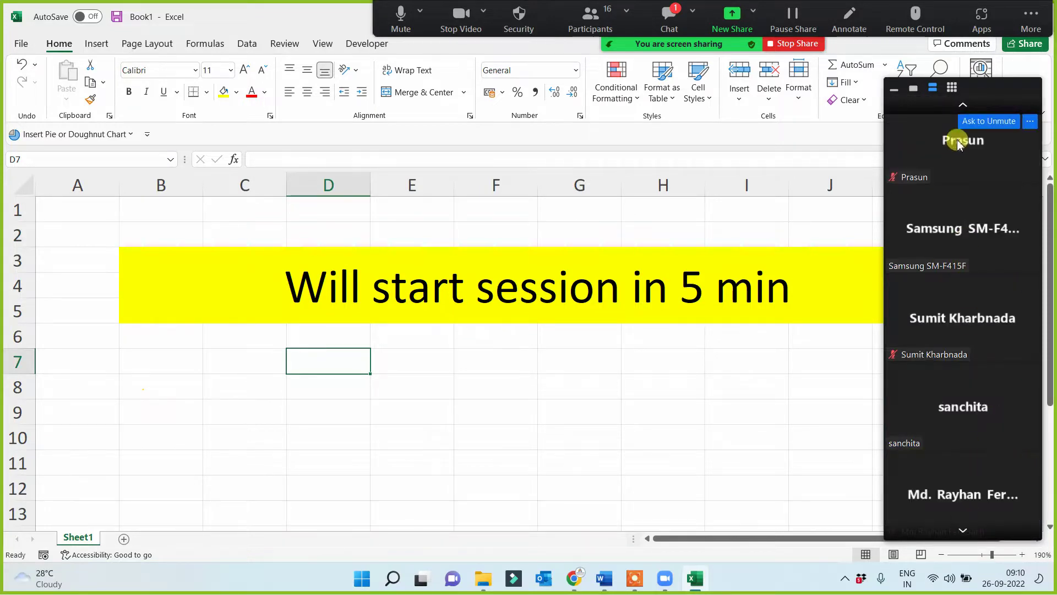
click(963, 106)
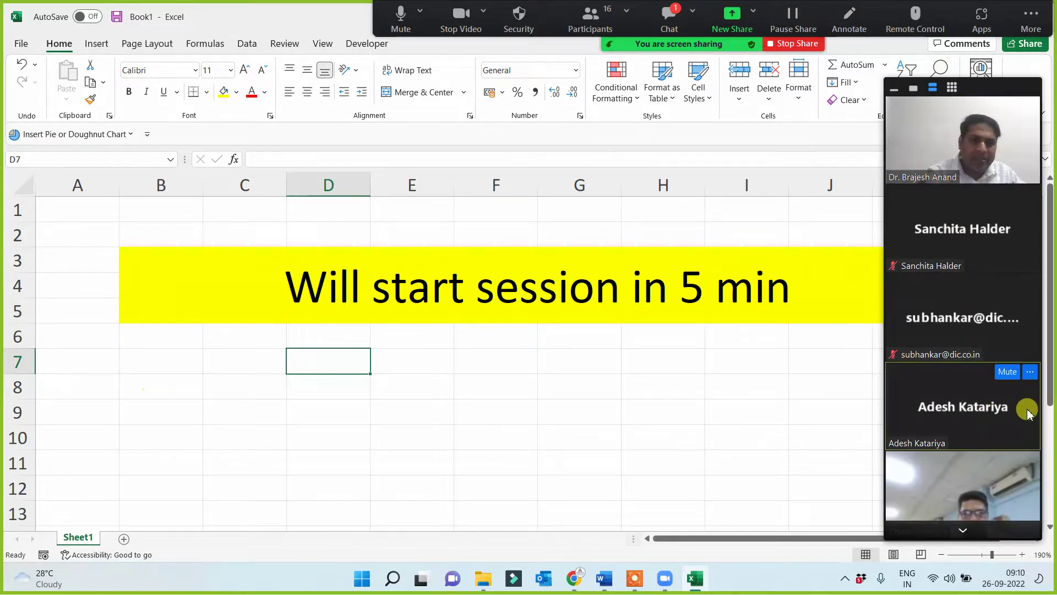
drag(1047, 354, 1051, 297)
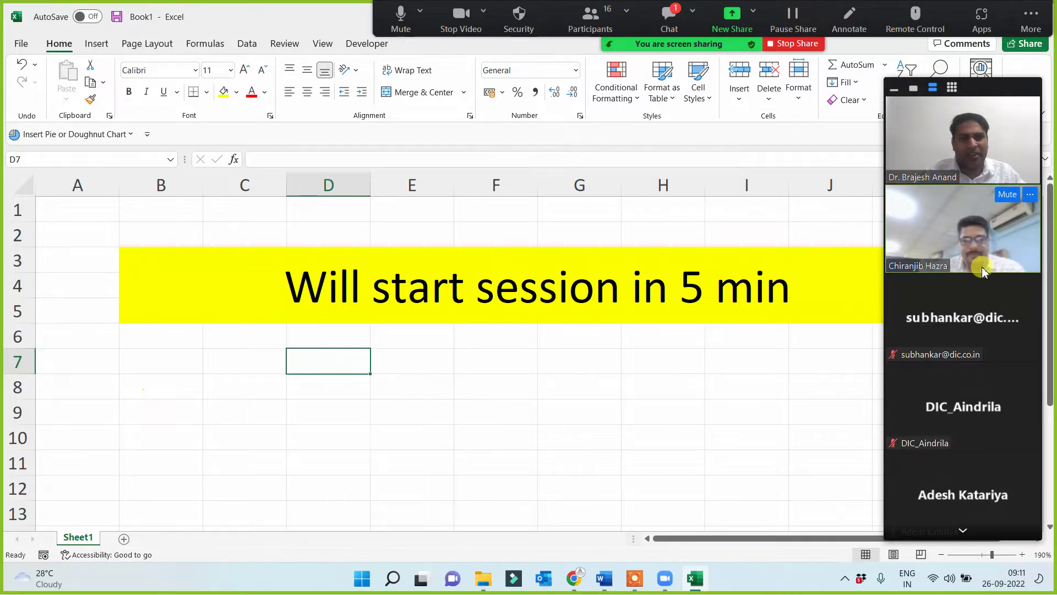
click(963, 530)
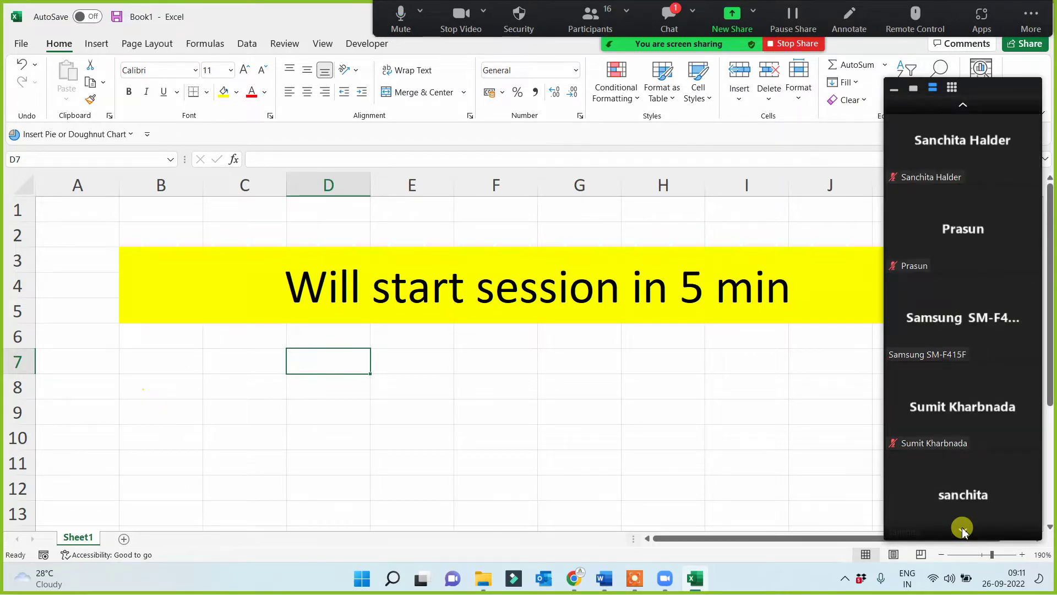
click(967, 108)
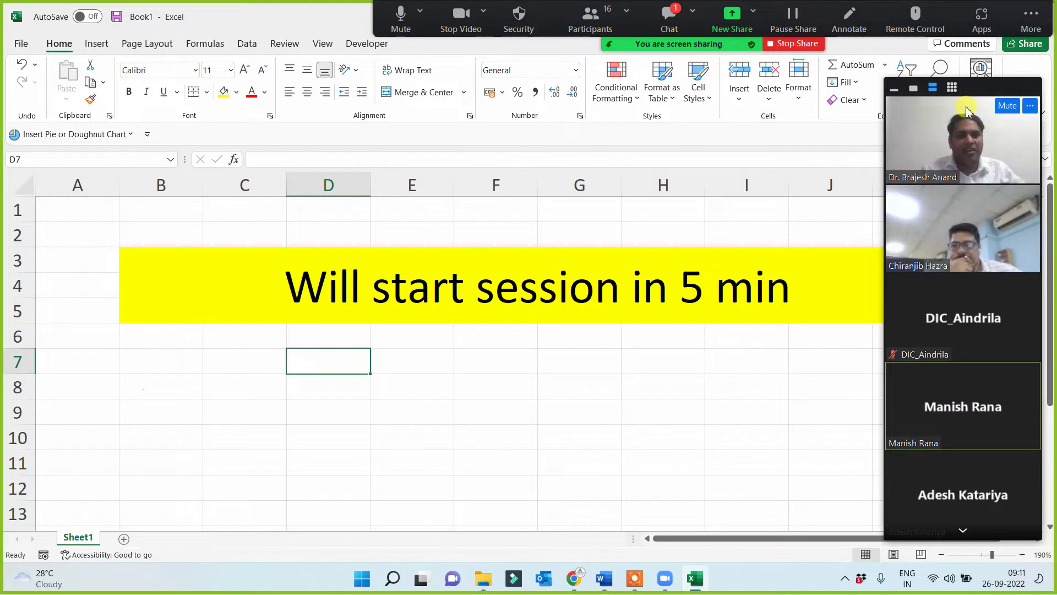
click(968, 527)
click(967, 527)
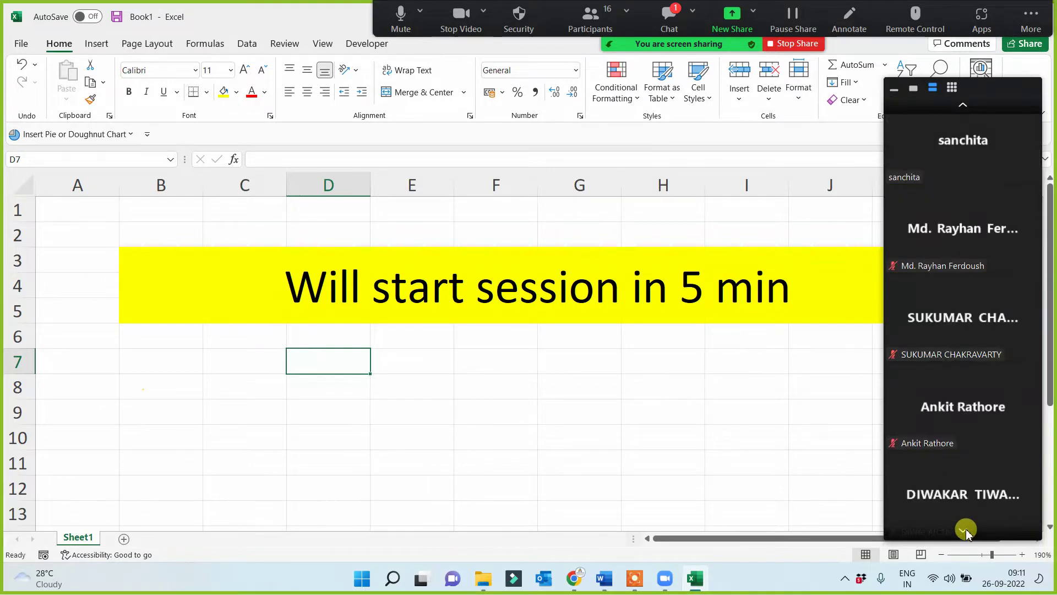
click(968, 529)
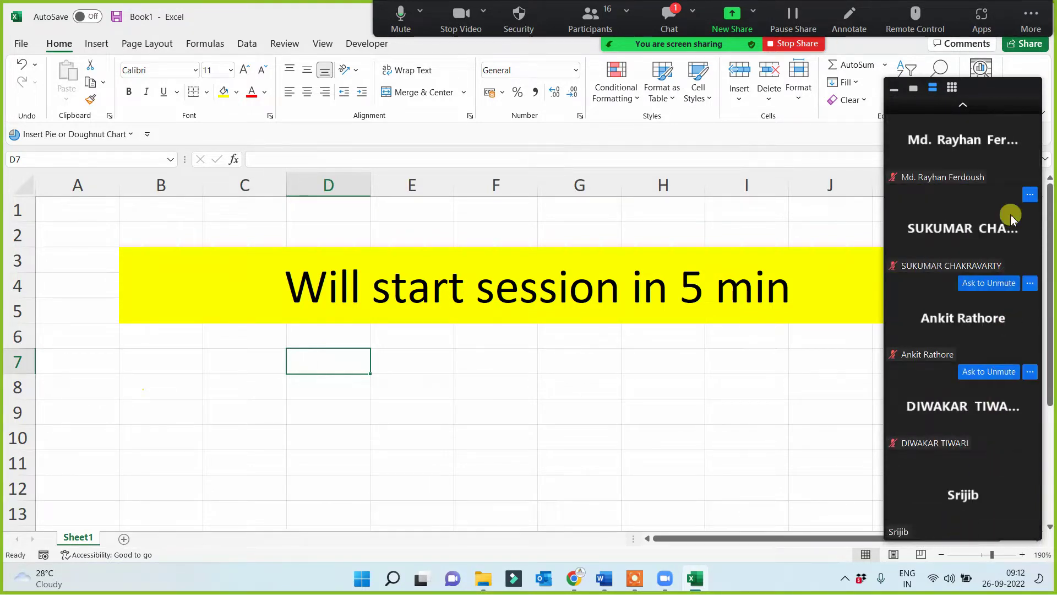
click(965, 106)
click(965, 106)
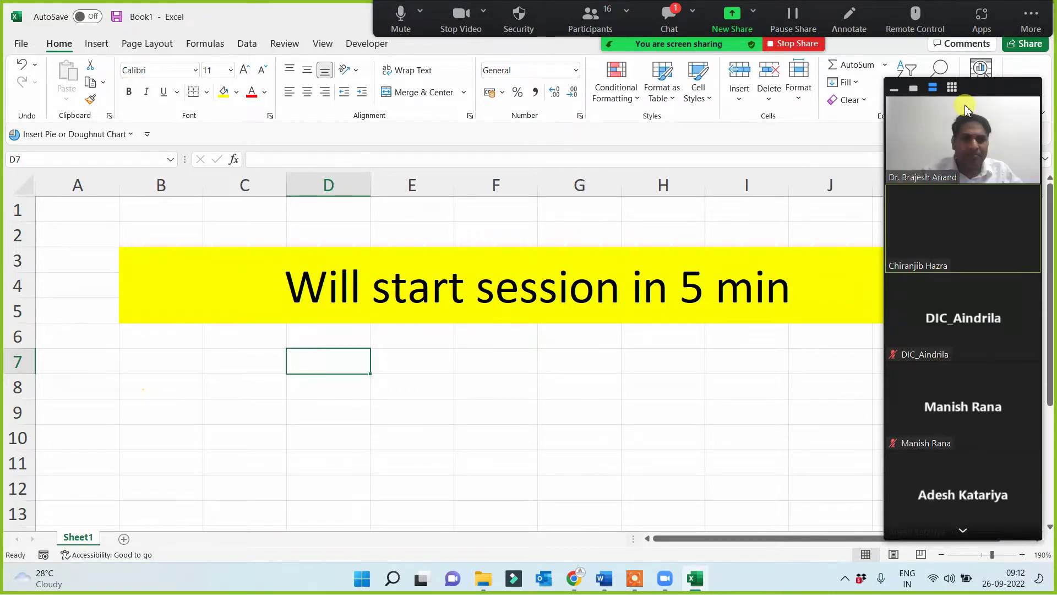
click(960, 530)
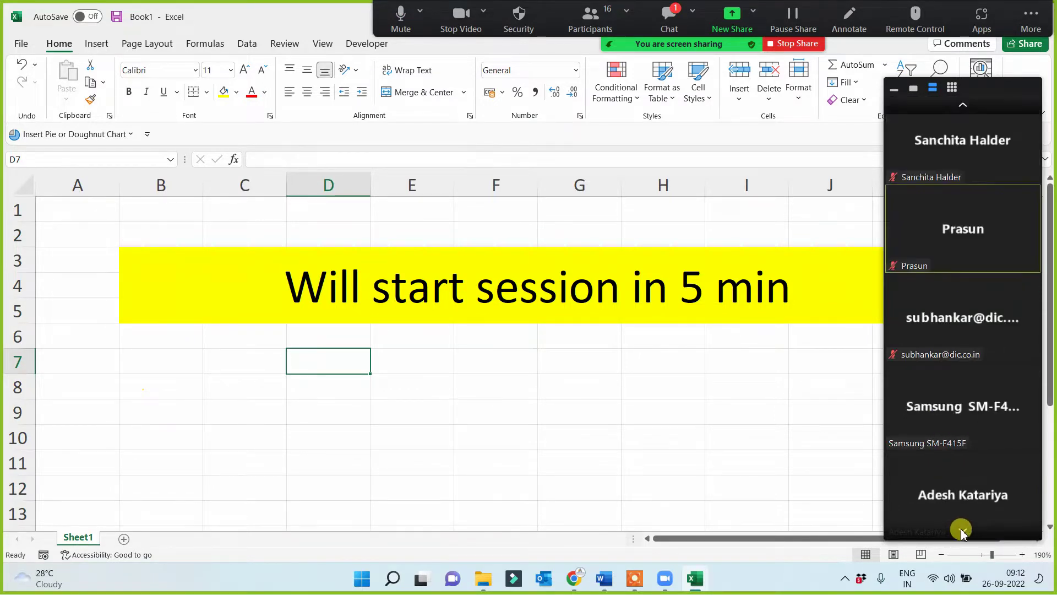
click(962, 531)
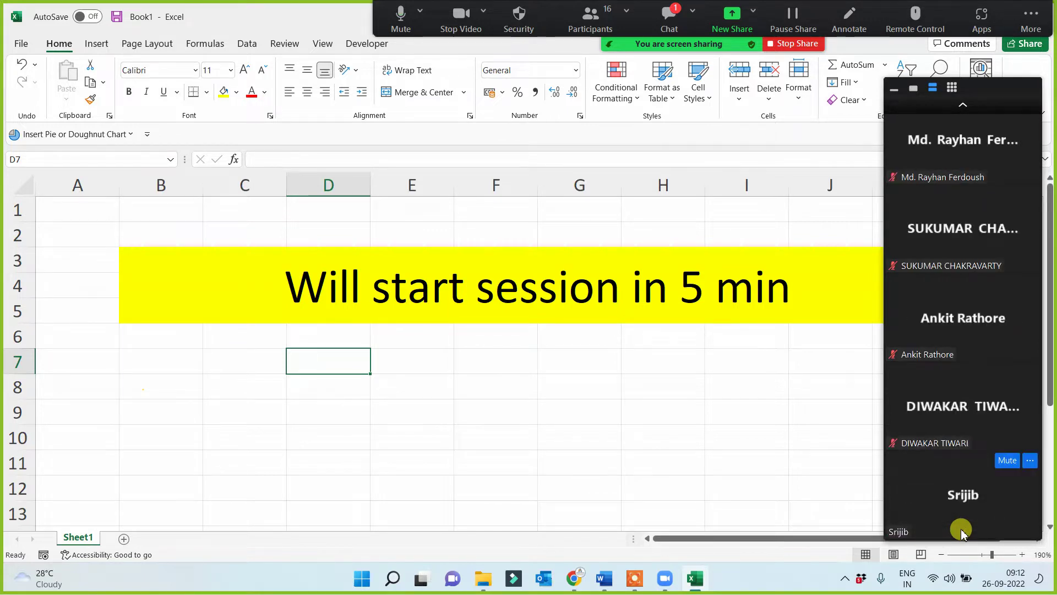
click(964, 104)
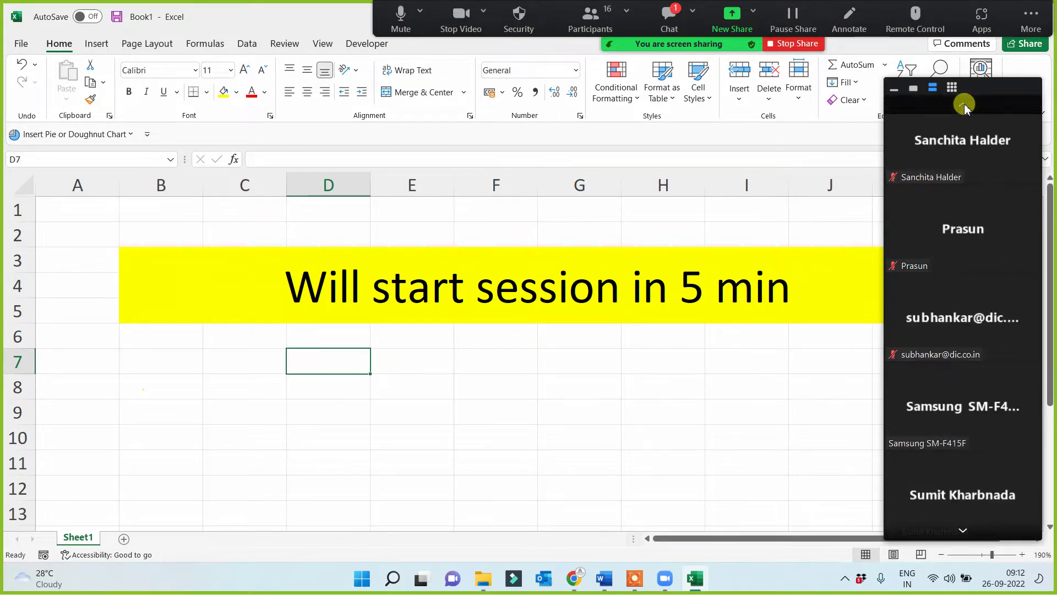
click(964, 104)
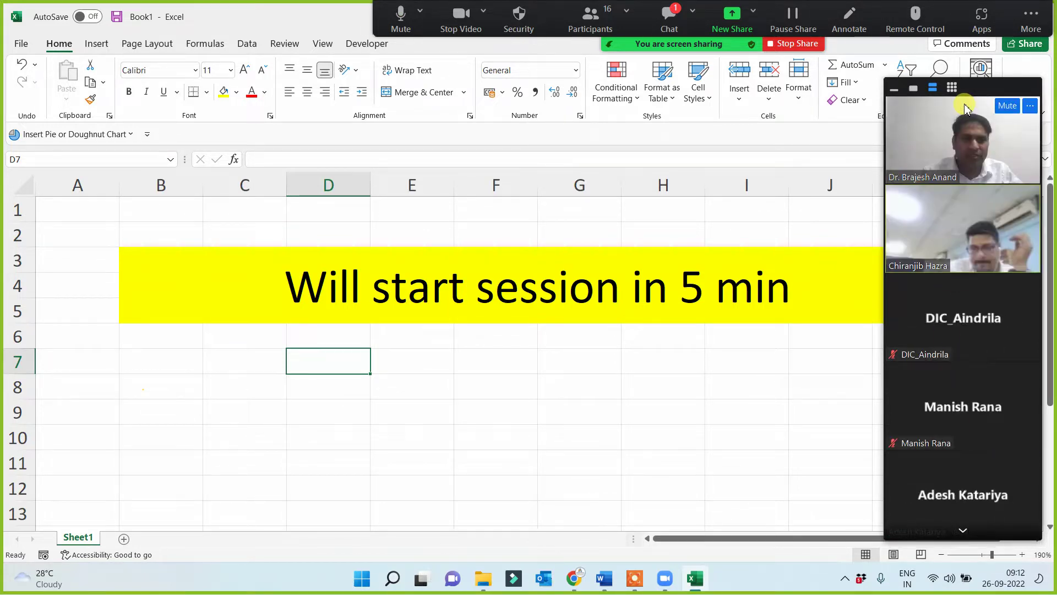
Move the floating participant video panel up so that it overlaps the meeting toolbar.
click(691, 372)
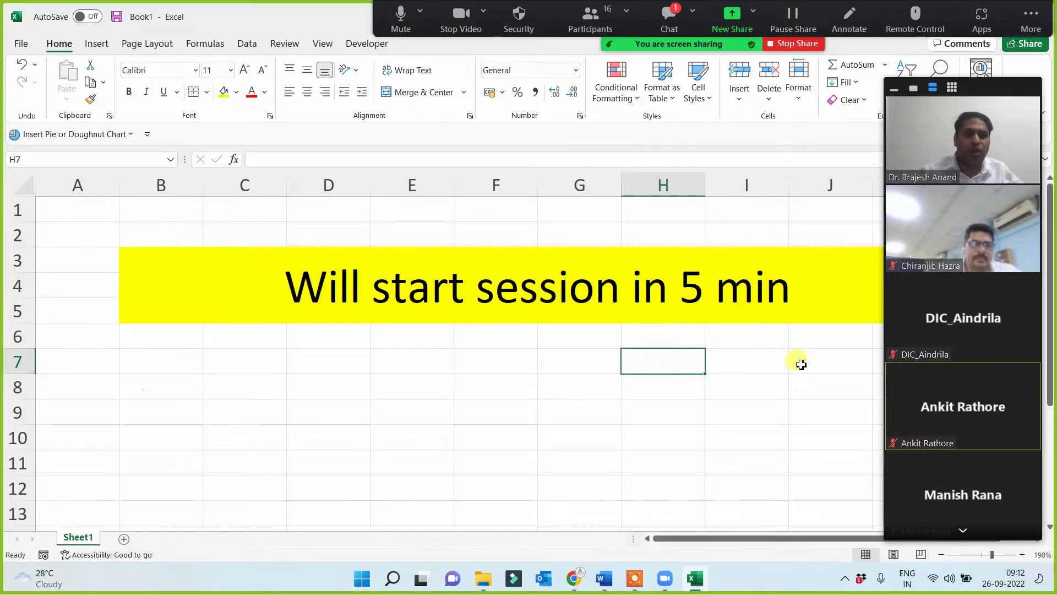
mouse_move(974, 146)
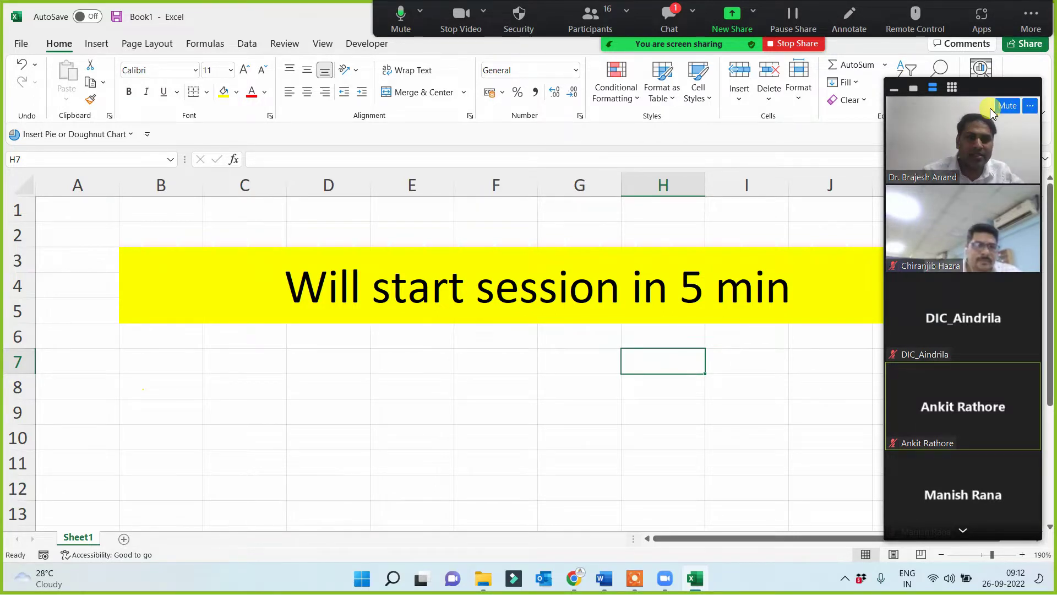
drag(991, 113, 994, 45)
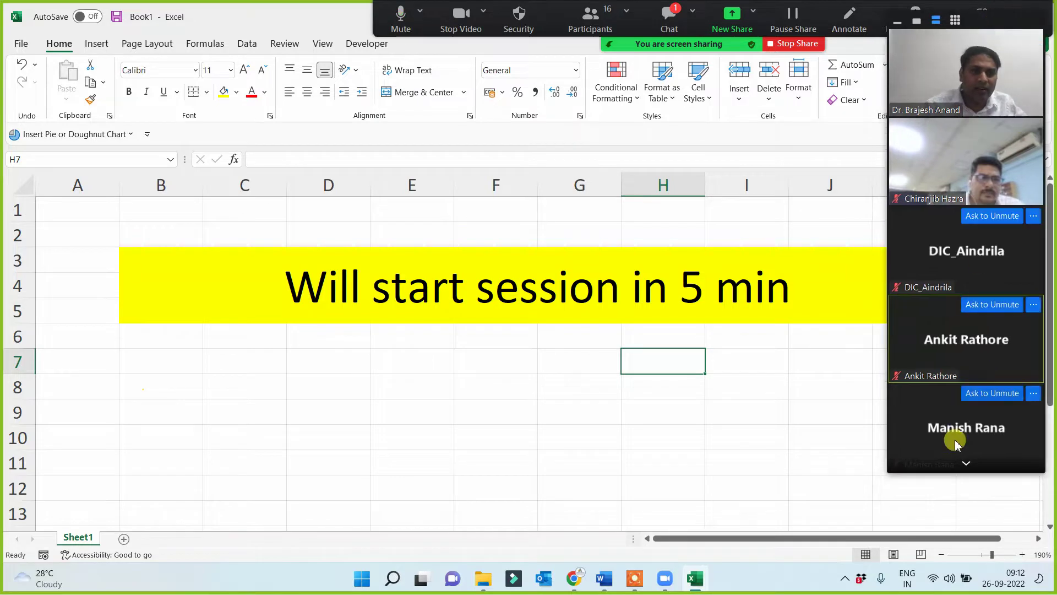
Review the remaining participants in the video strip and briefly try the single-speaker view before restoring the strip.
click(967, 463)
click(966, 463)
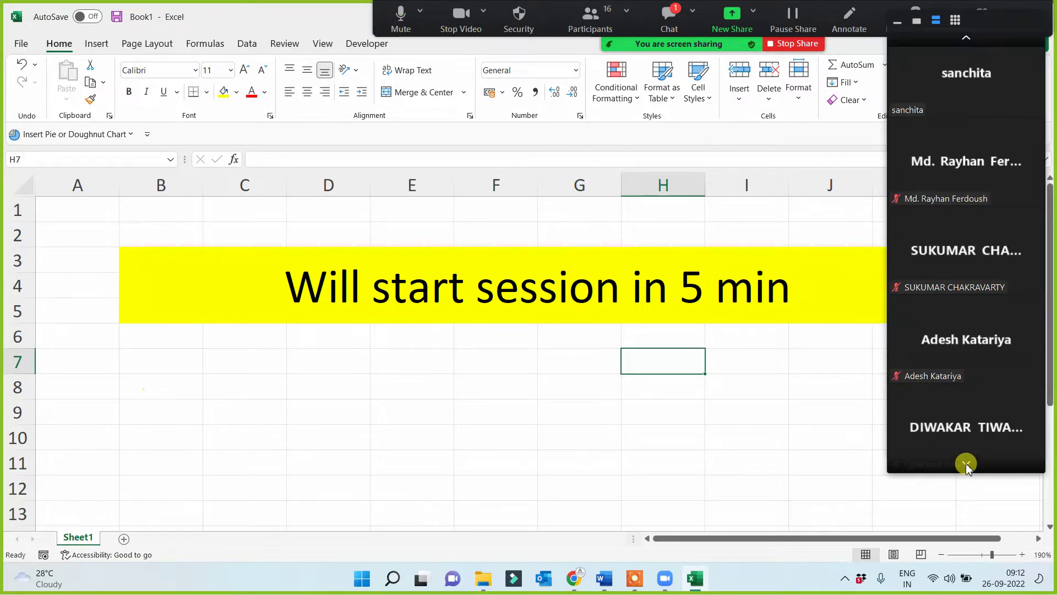
click(966, 463)
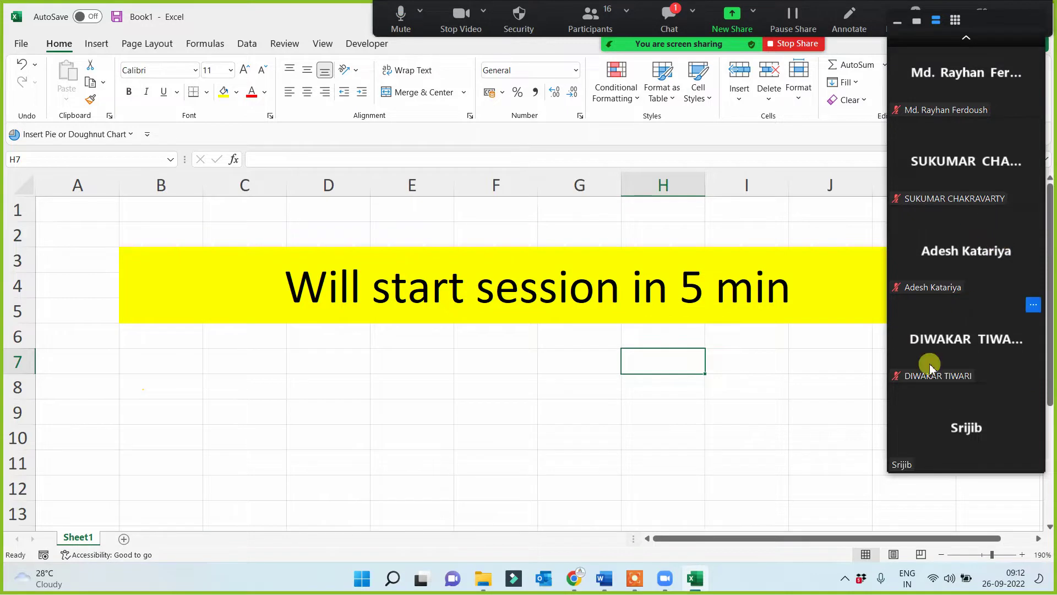
click(967, 38)
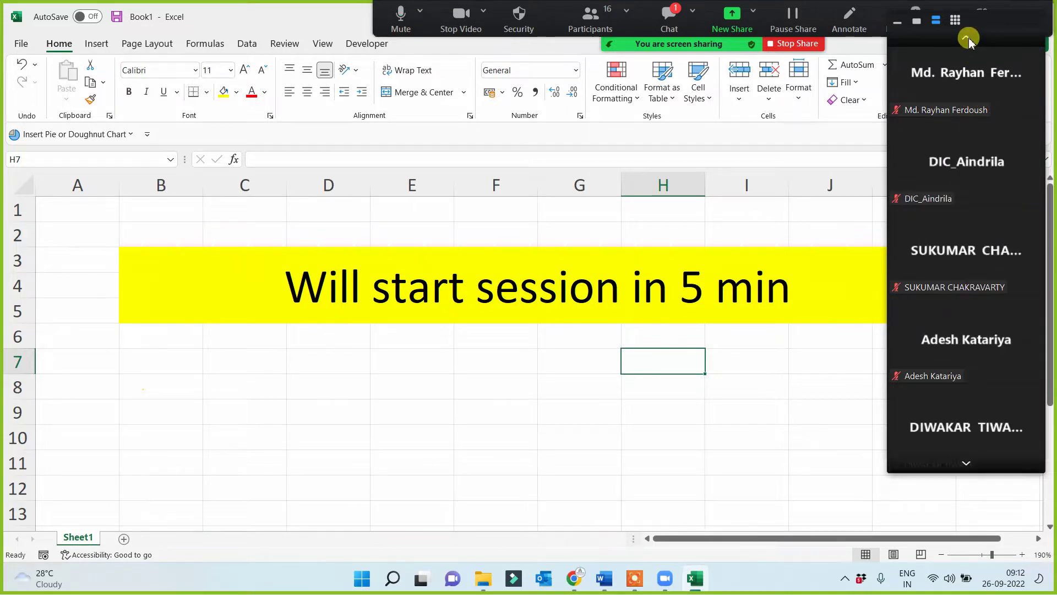
click(967, 39)
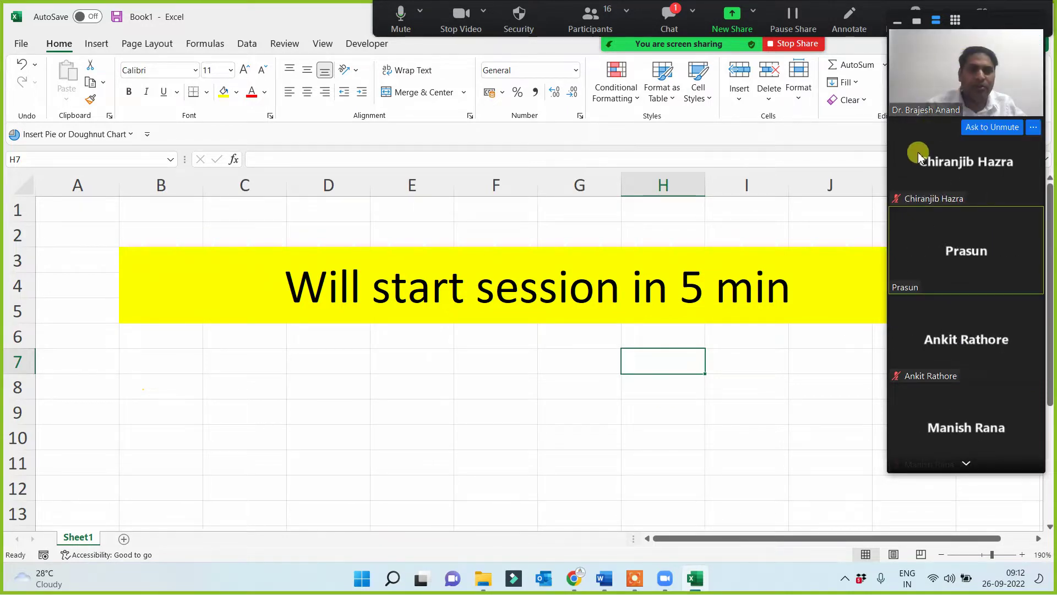
click(917, 23)
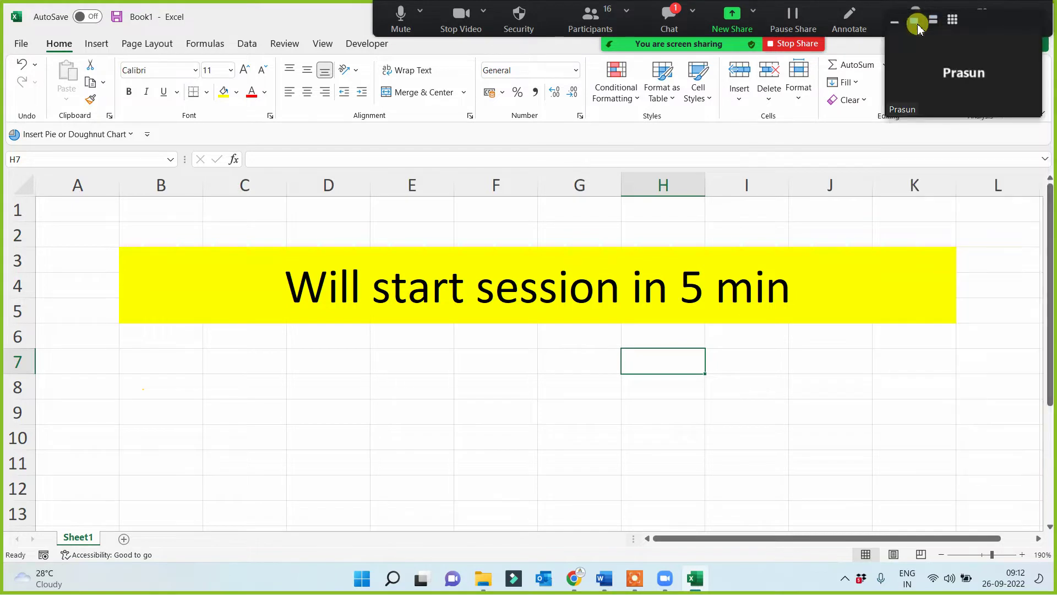
click(933, 22)
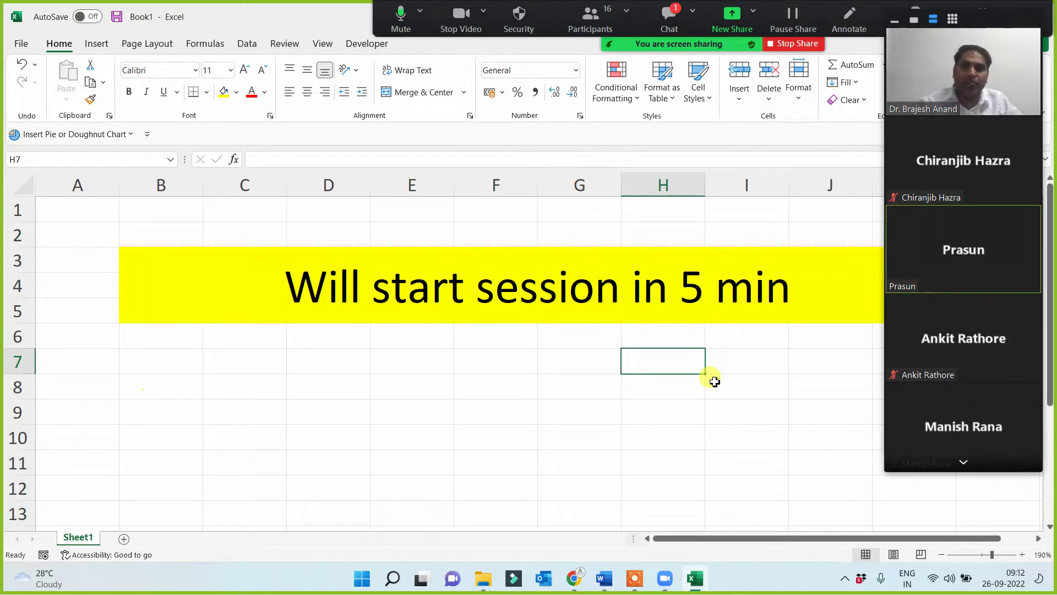
Add a second worksheet after the one with the session-start notice and enlarge its view to 175%.
click(217, 286)
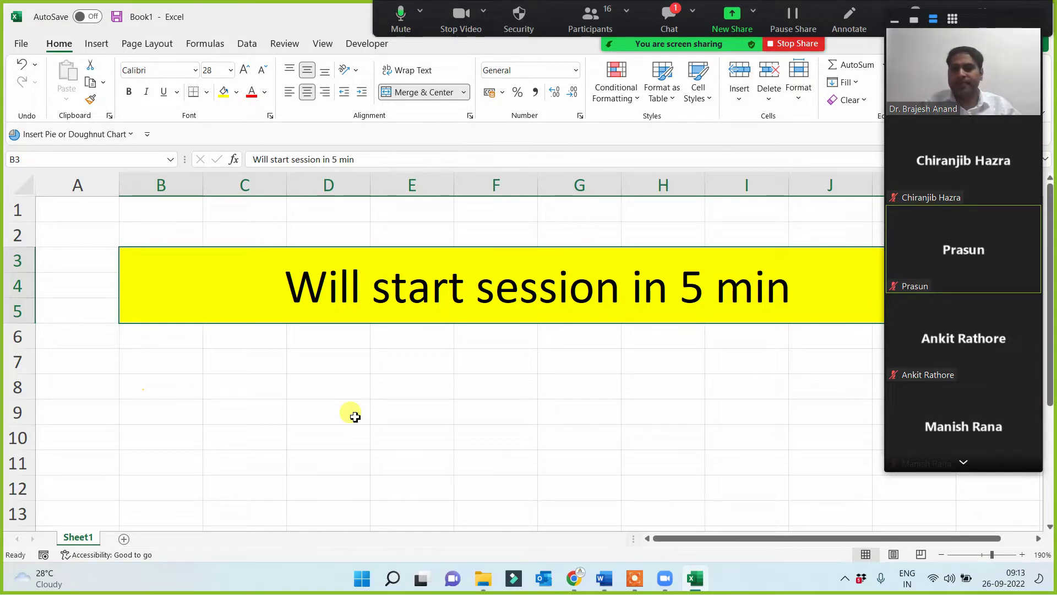
click(463, 410)
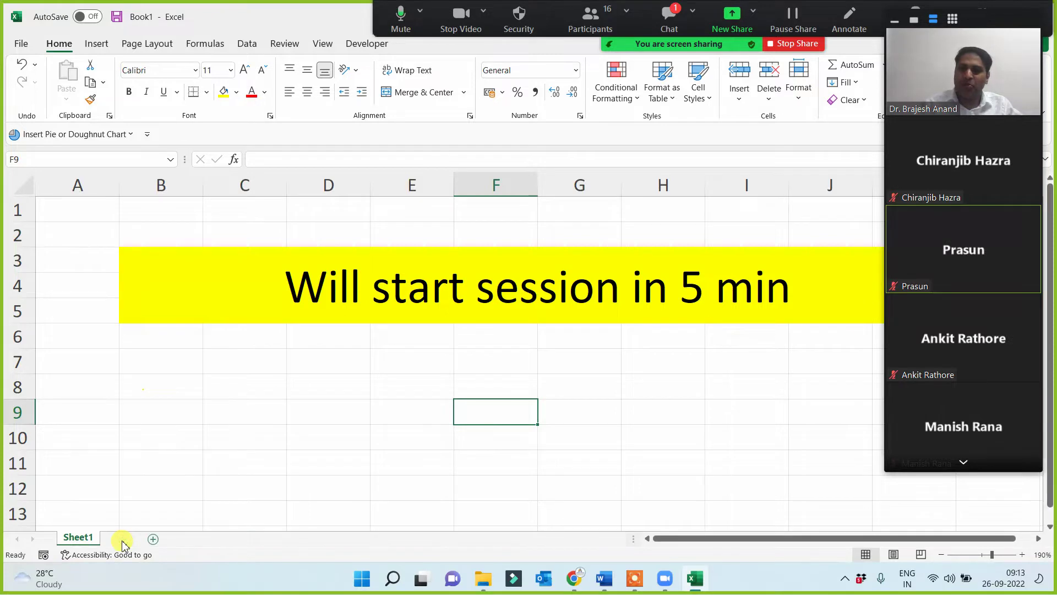
scroll(426, 366, up, 3)
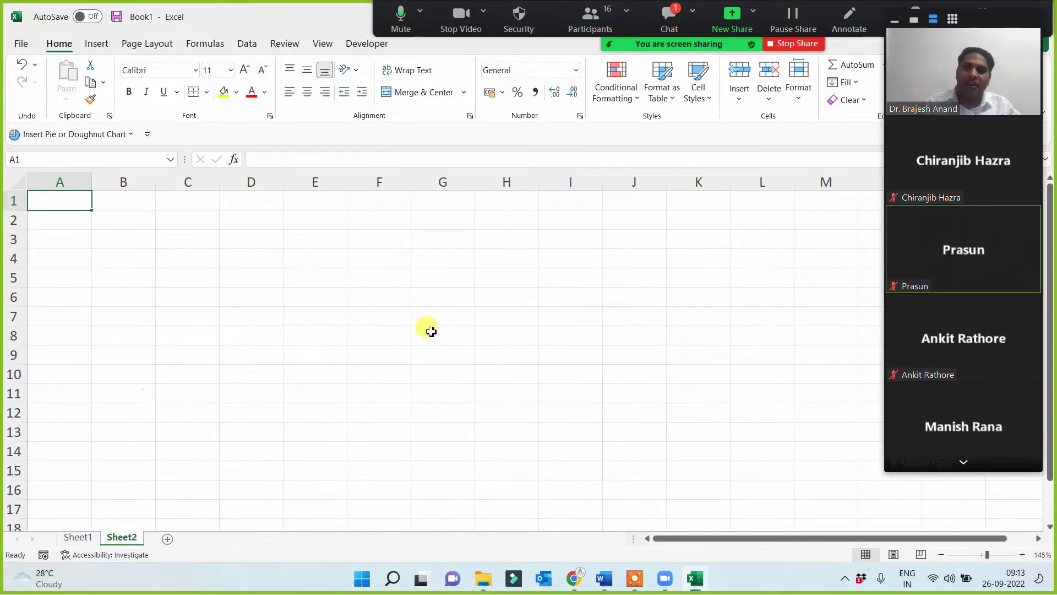
scroll(427, 322, up, 2)
click(373, 273)
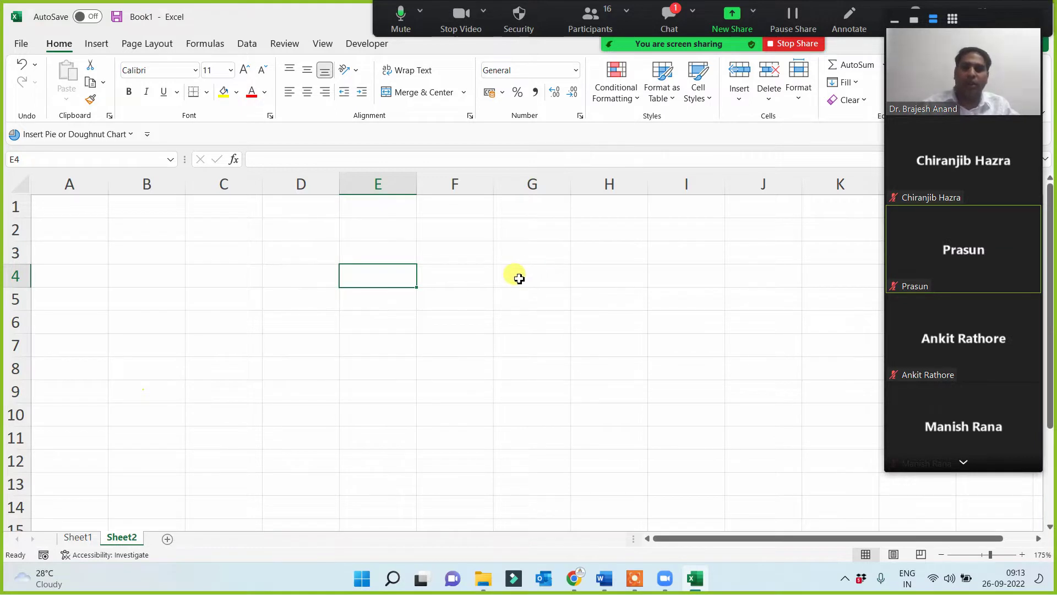
click(302, 276)
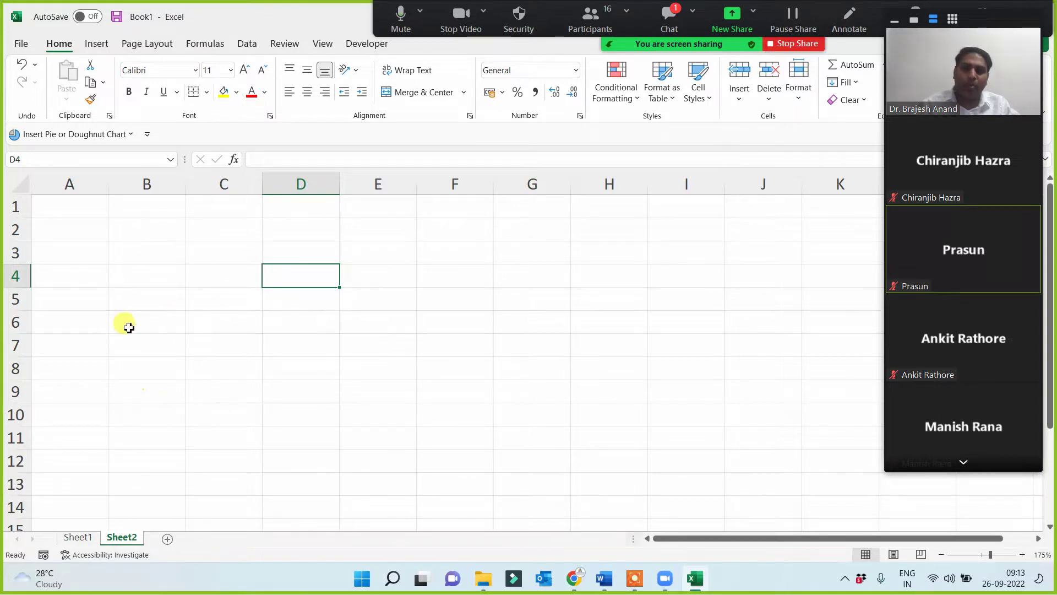
drag(125, 325, 691, 323)
click(483, 370)
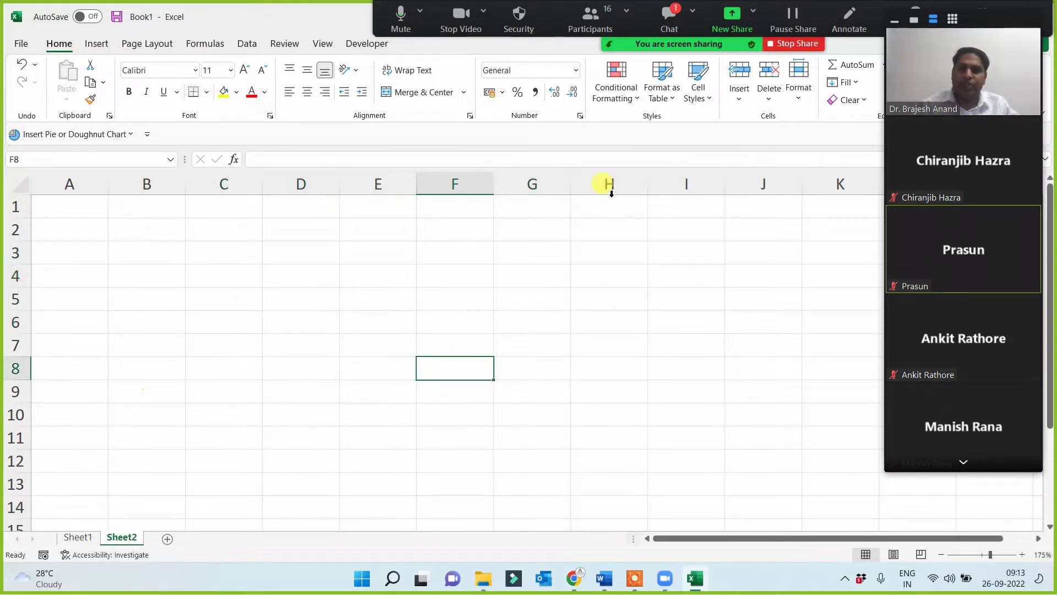
Turn off the presenter's camera in the online meeting.
click(469, 31)
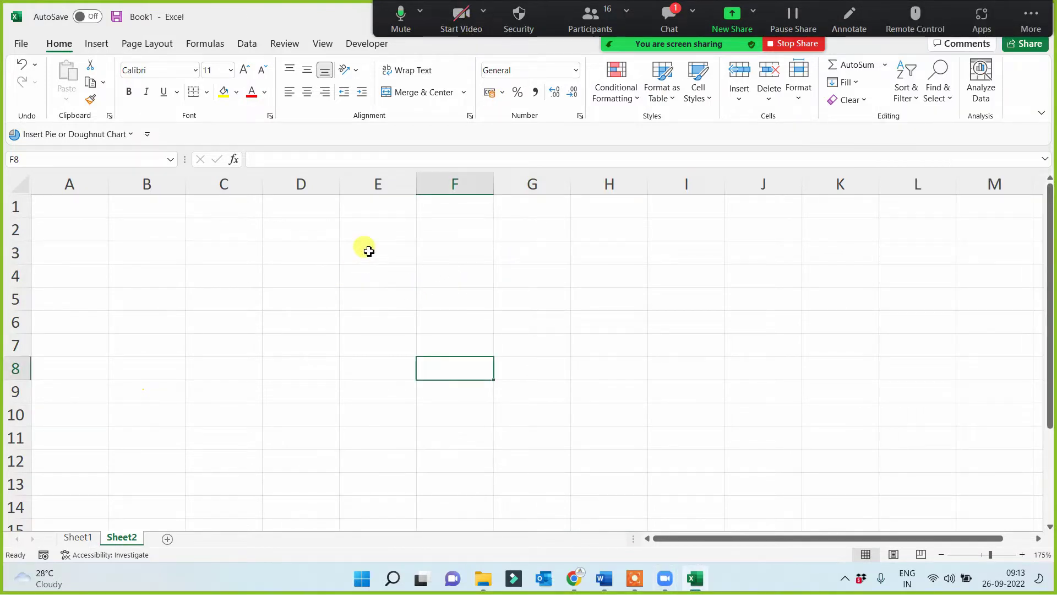
Enter the course areas Data Entry in cell E1 and Data Analysis in cell E4.
click(355, 207)
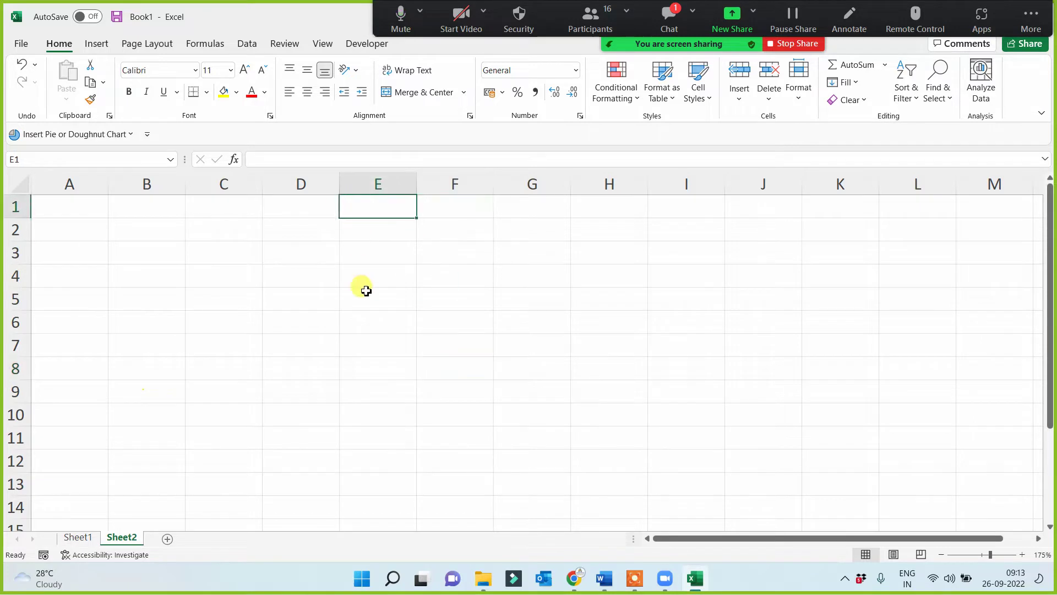
text(Data )
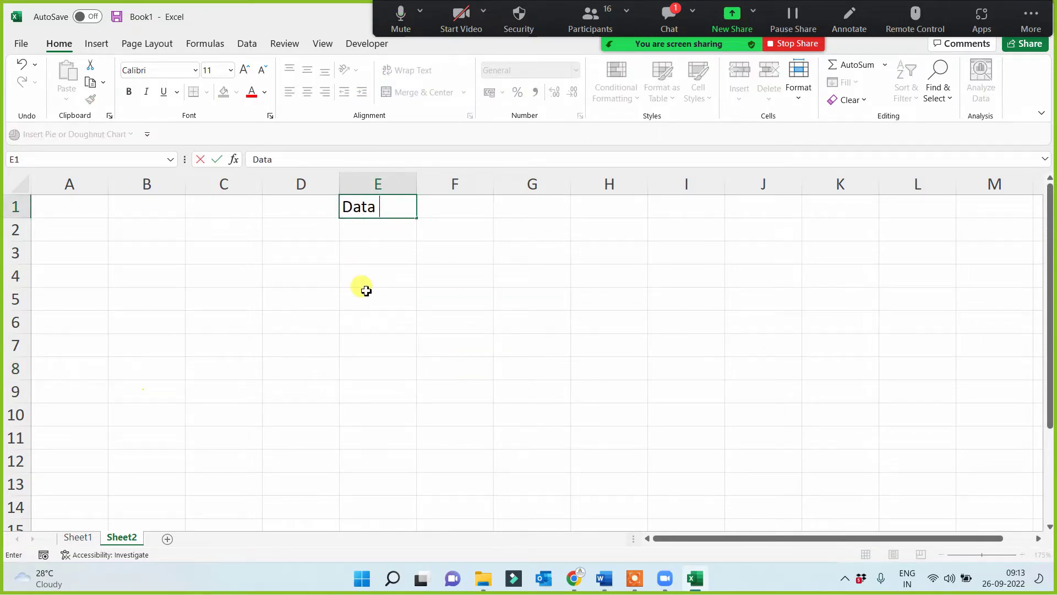
text(Entry)
click(363, 286)
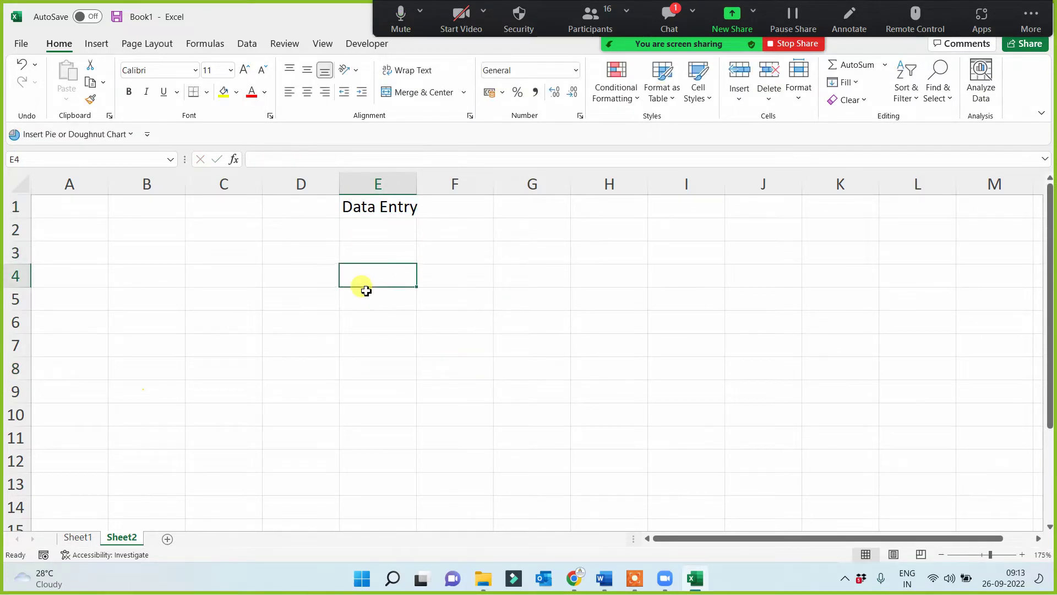
text(Data Anal)
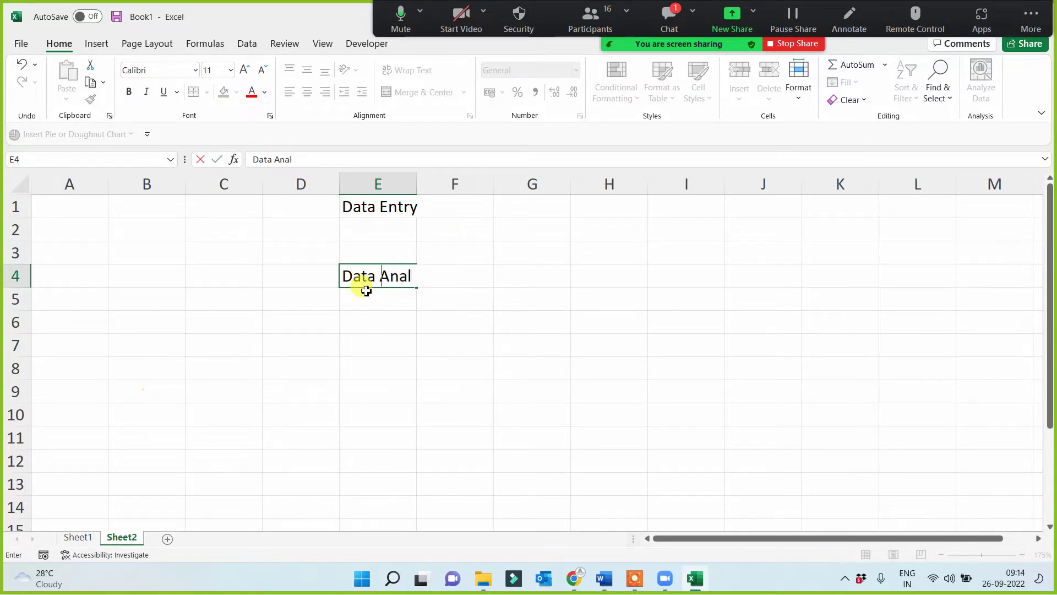
key(Return)
key(Return)
key(Return)
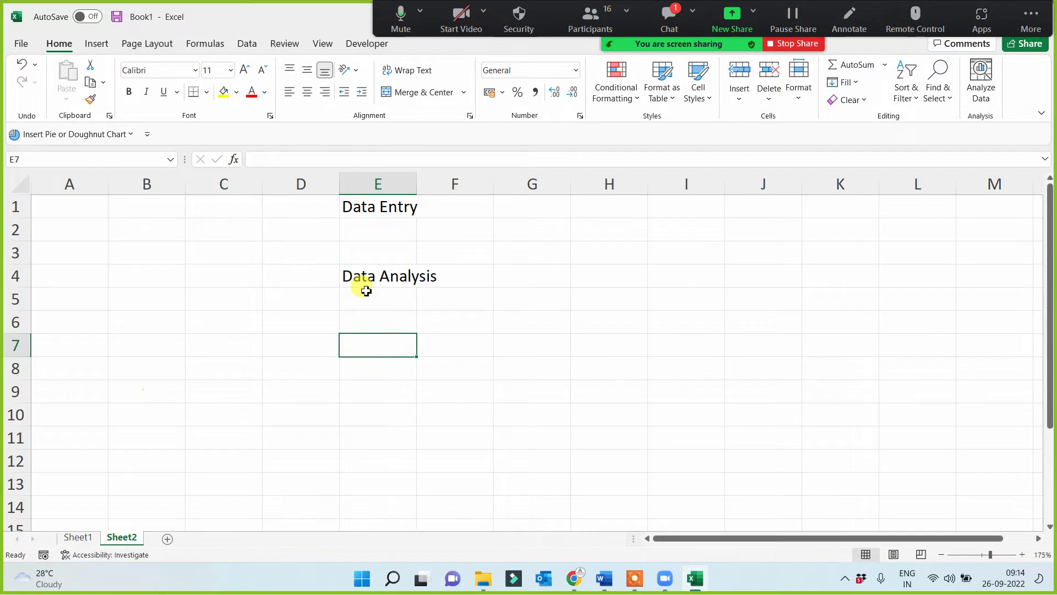
Enter Data Visualization in cell E7 and fit the width of column E to its text.
text(Data Vi)
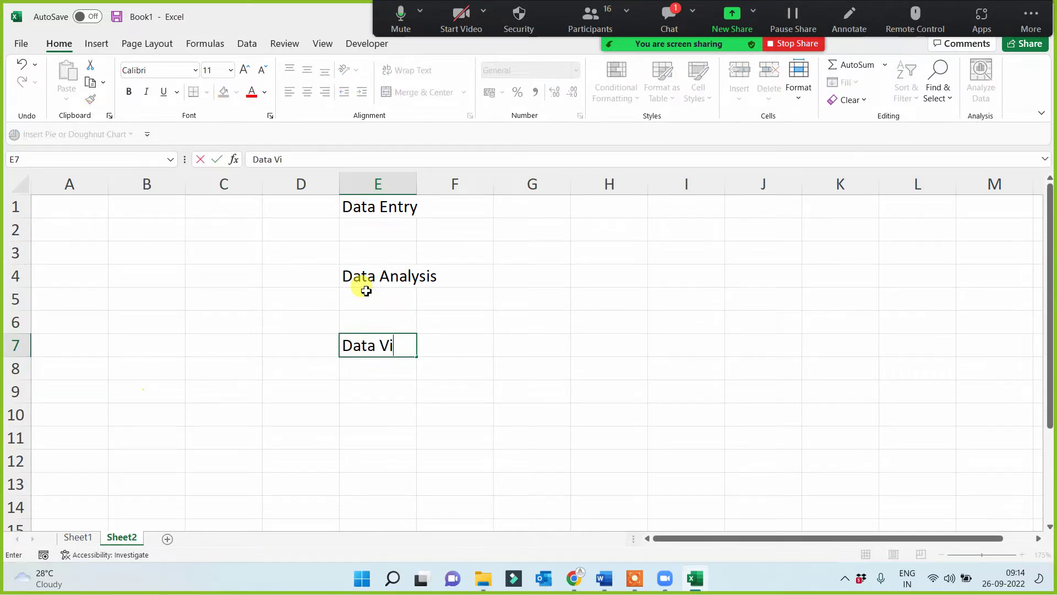
text(sualization)
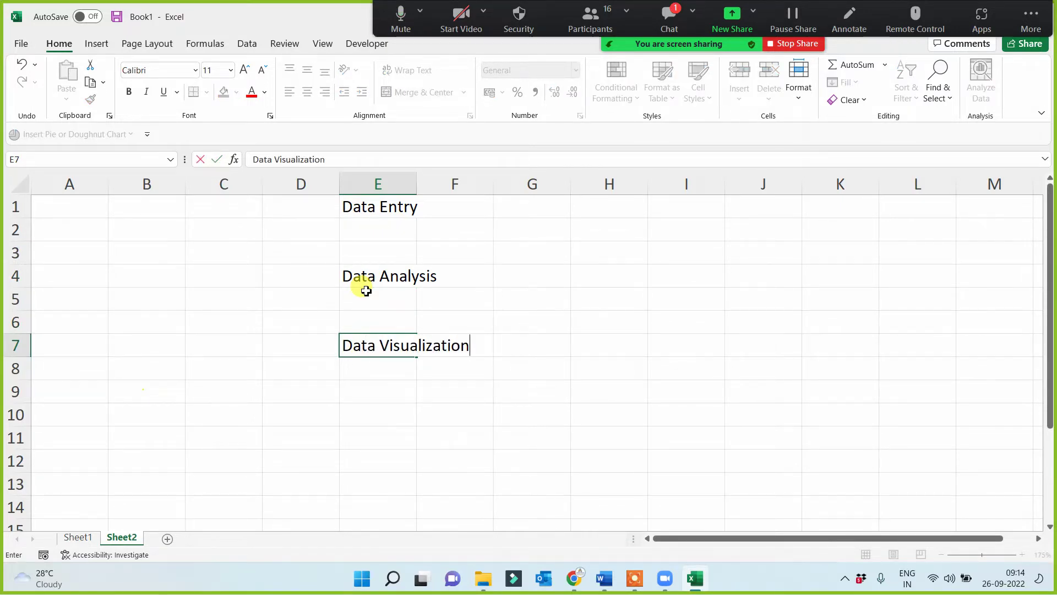
key(Return)
key(Return)
key(Return)
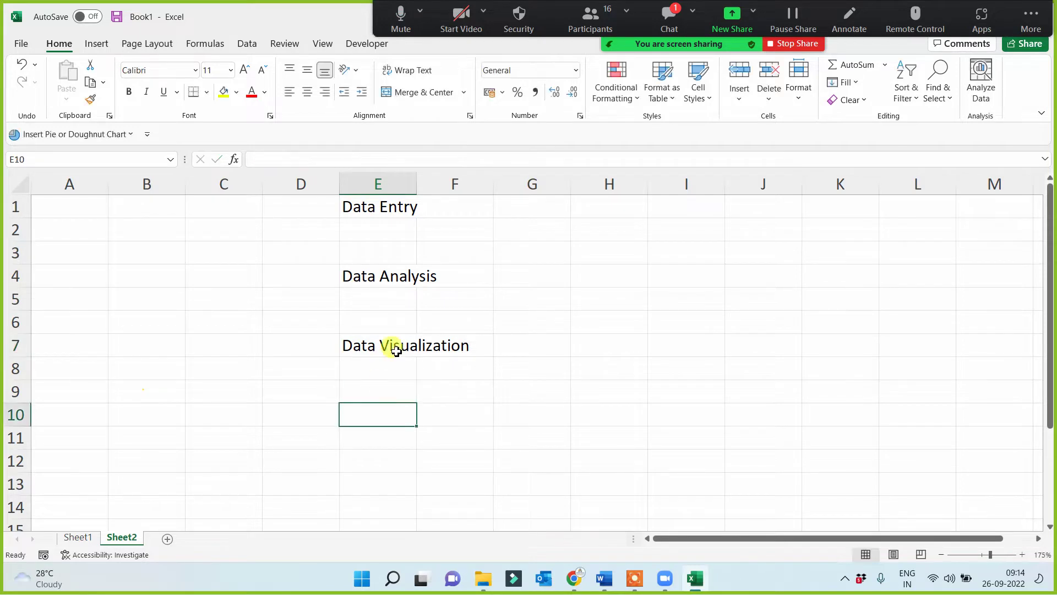
double_click(422, 181)
click(394, 206)
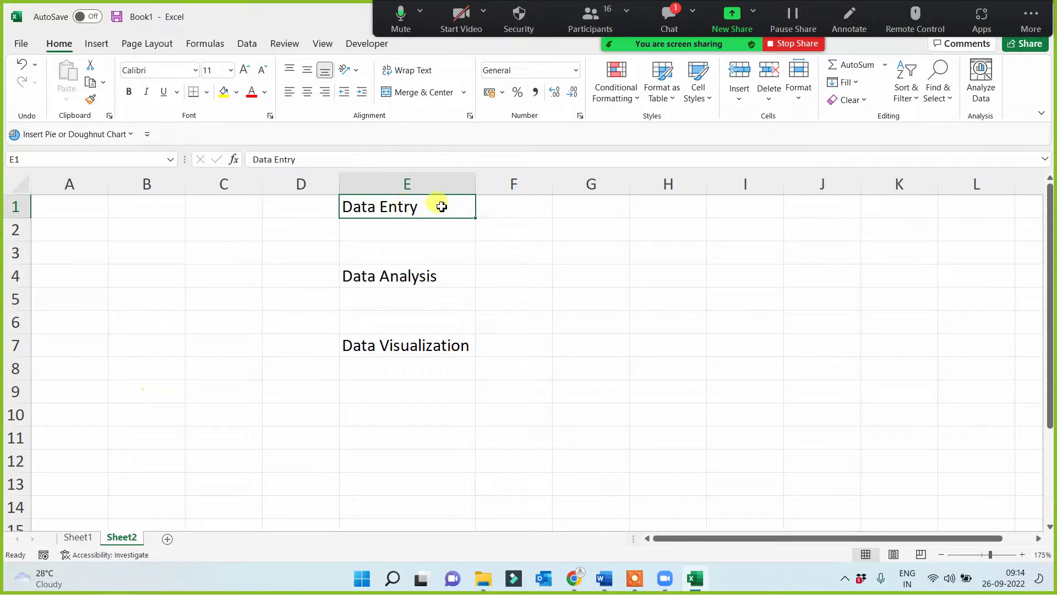
Read the unread meeting chat message, minimize the chat window and return to cell E1 of the worksheet.
click(669, 13)
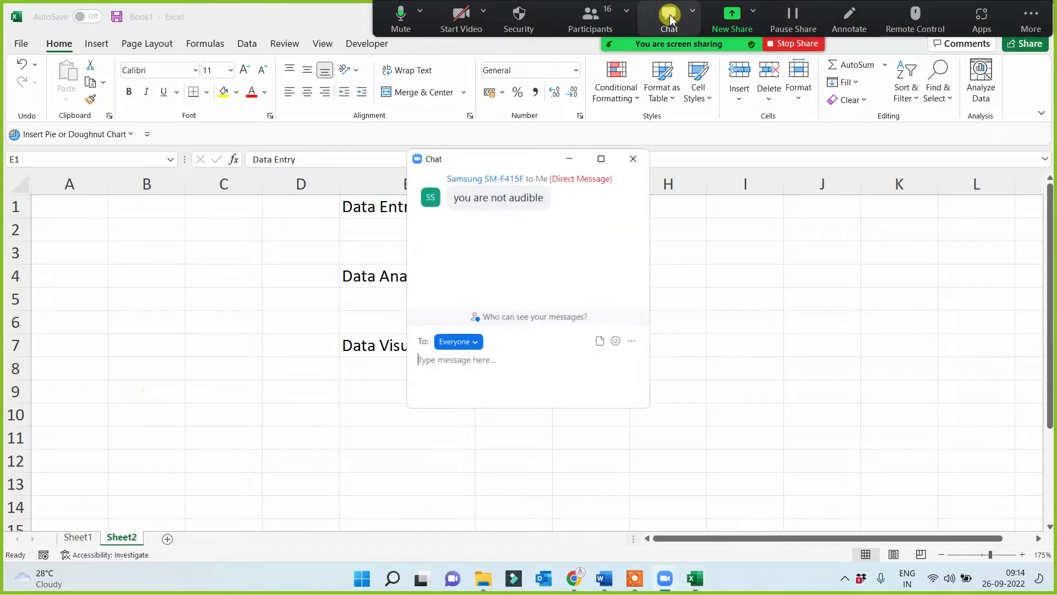
click(570, 158)
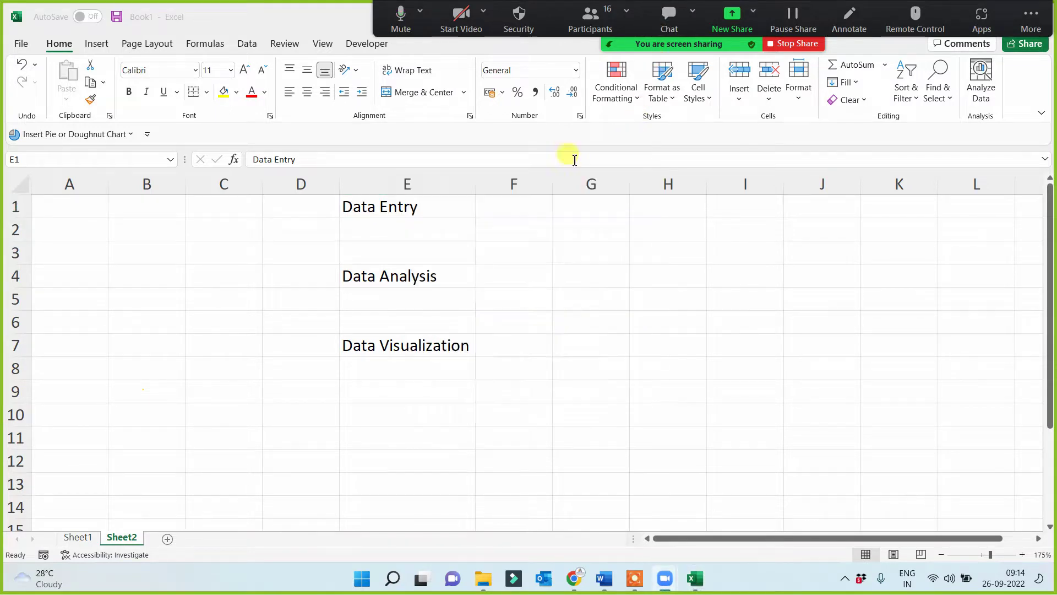
click(423, 205)
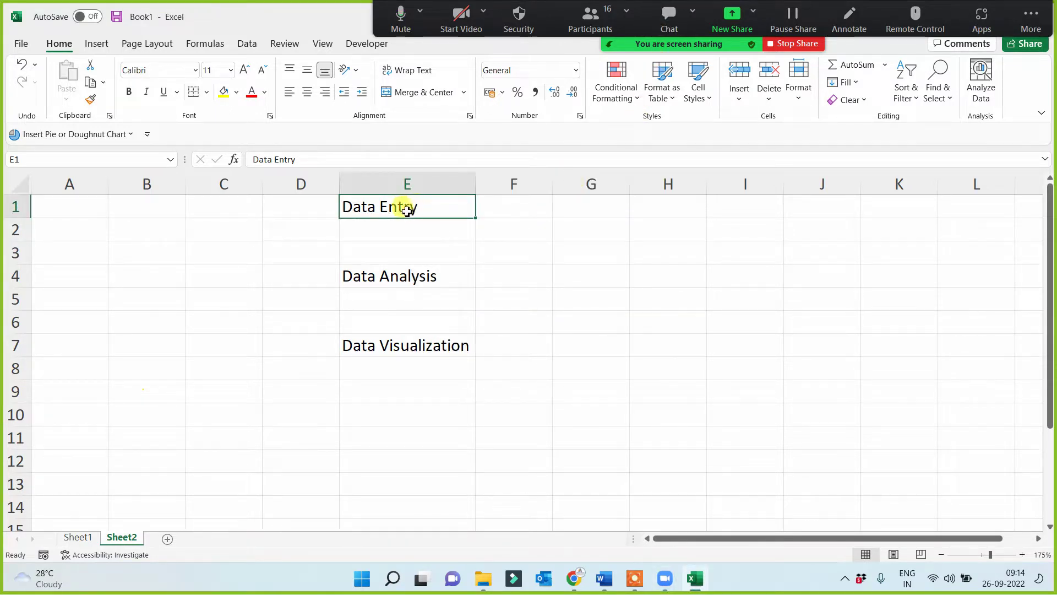
click(528, 206)
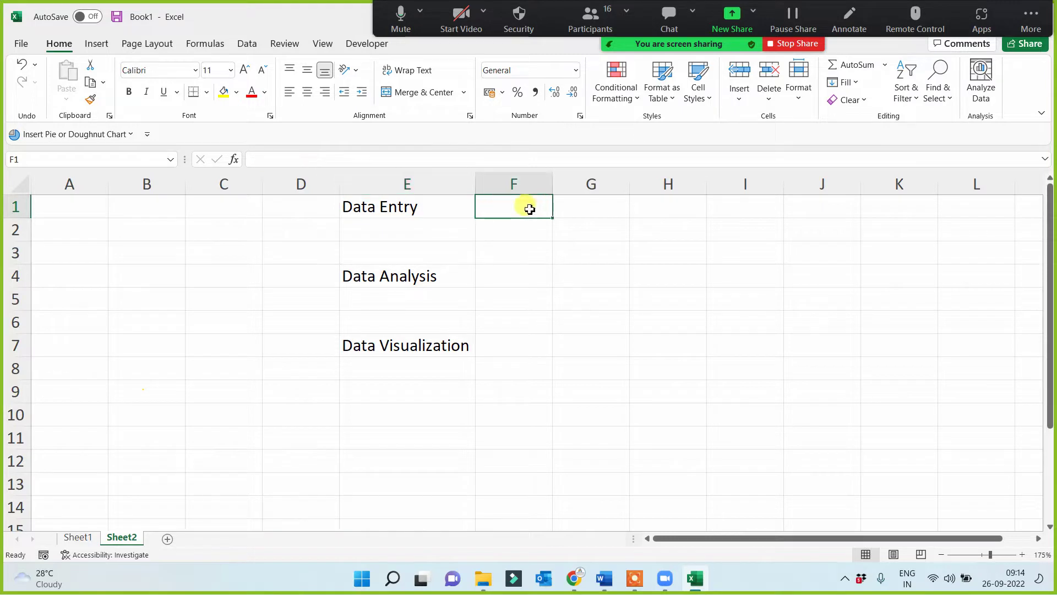
click(419, 208)
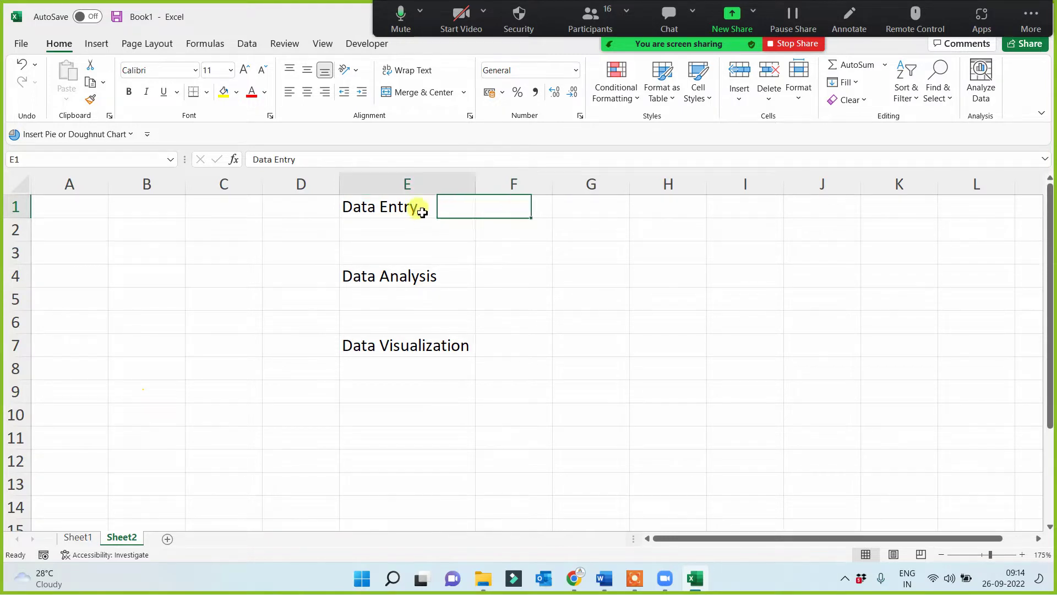
click(510, 227)
click(514, 206)
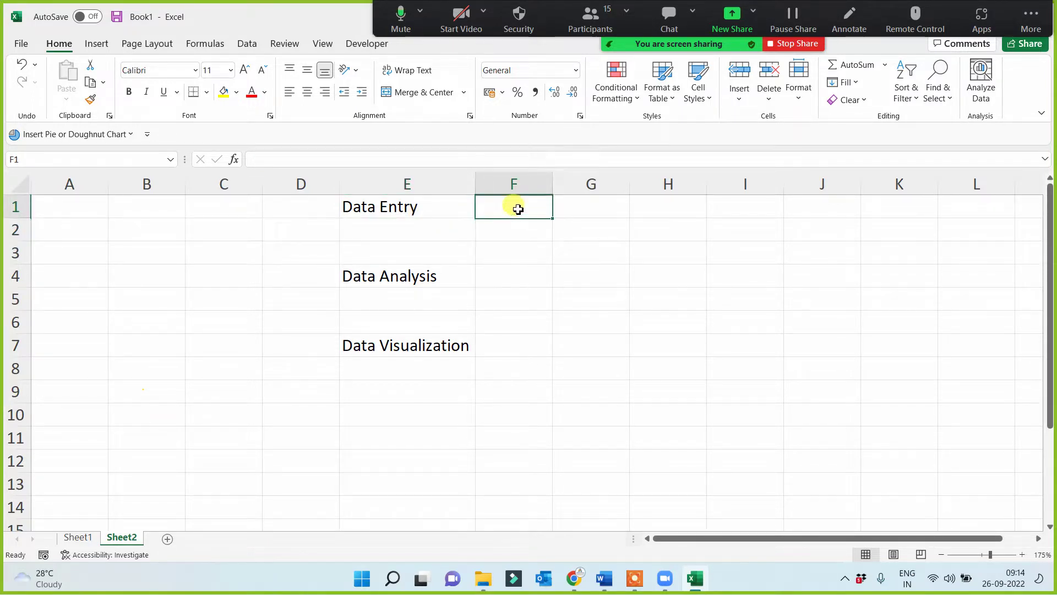
click(414, 209)
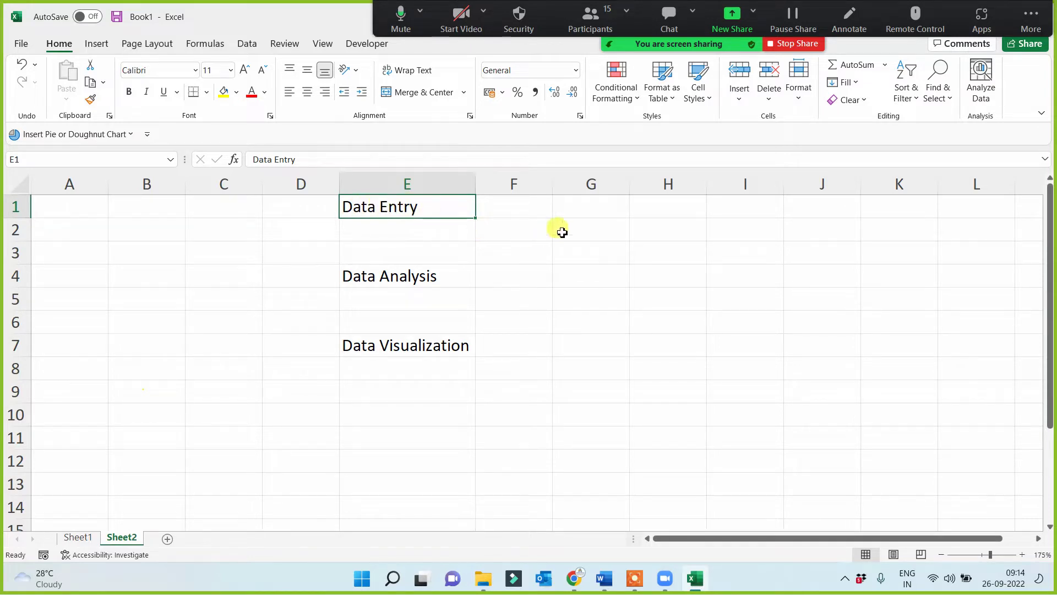
Enter 30-40 topics in cell G1 and fit the width of column G to its text.
click(582, 214)
text(30-40 t)
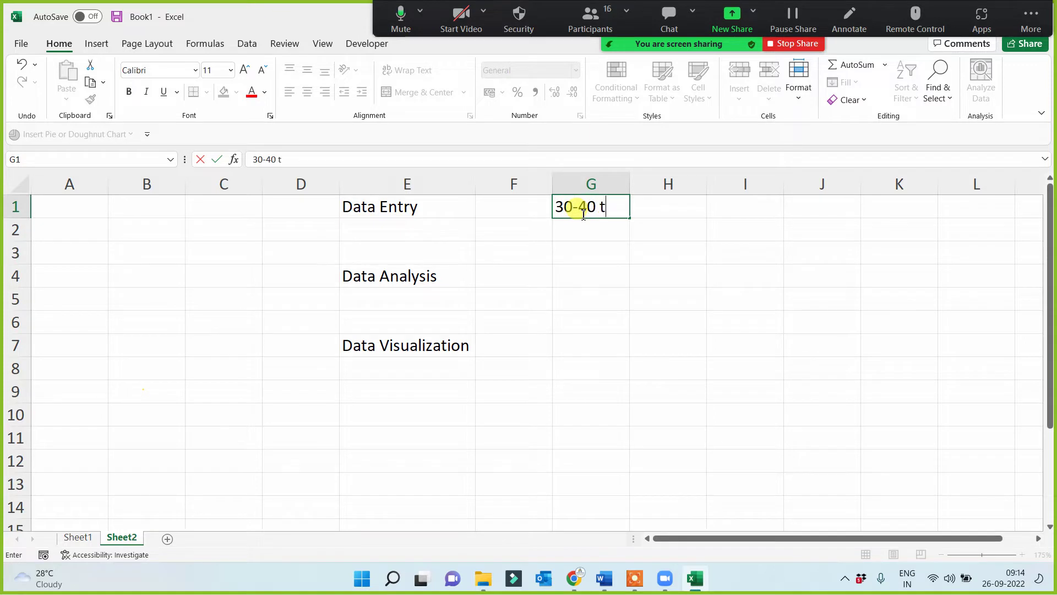
text(opics)
click(588, 344)
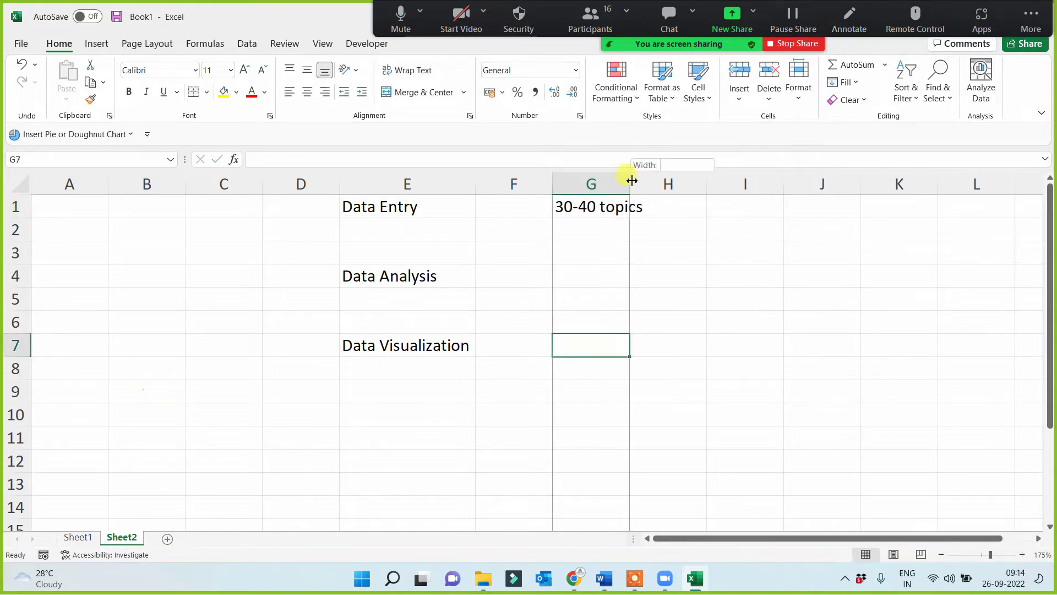
double_click(630, 183)
click(580, 242)
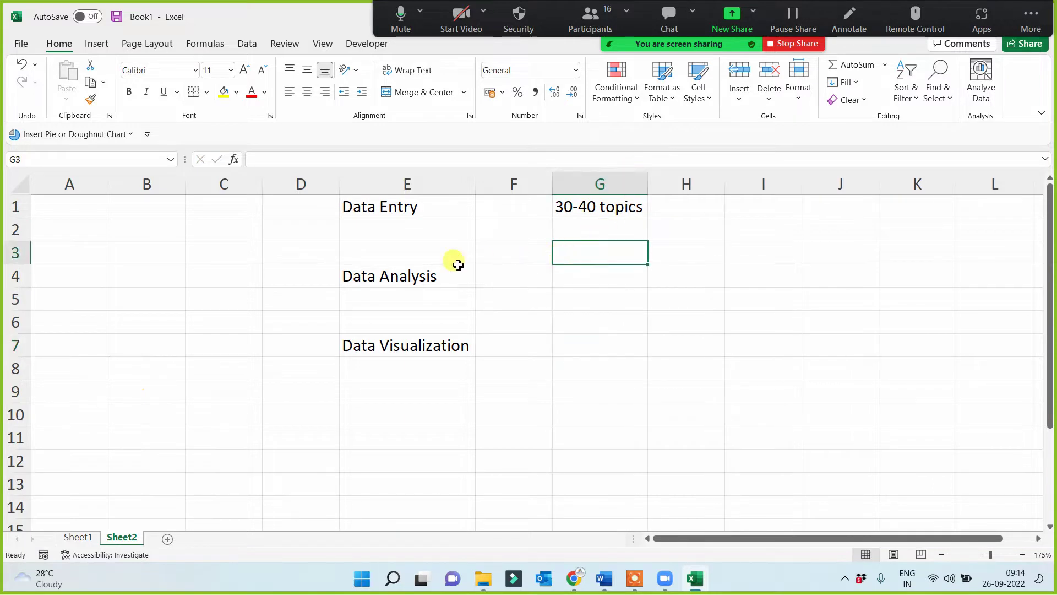
Enter the level Basic in cell C1, in the same row as Data Entry.
click(370, 210)
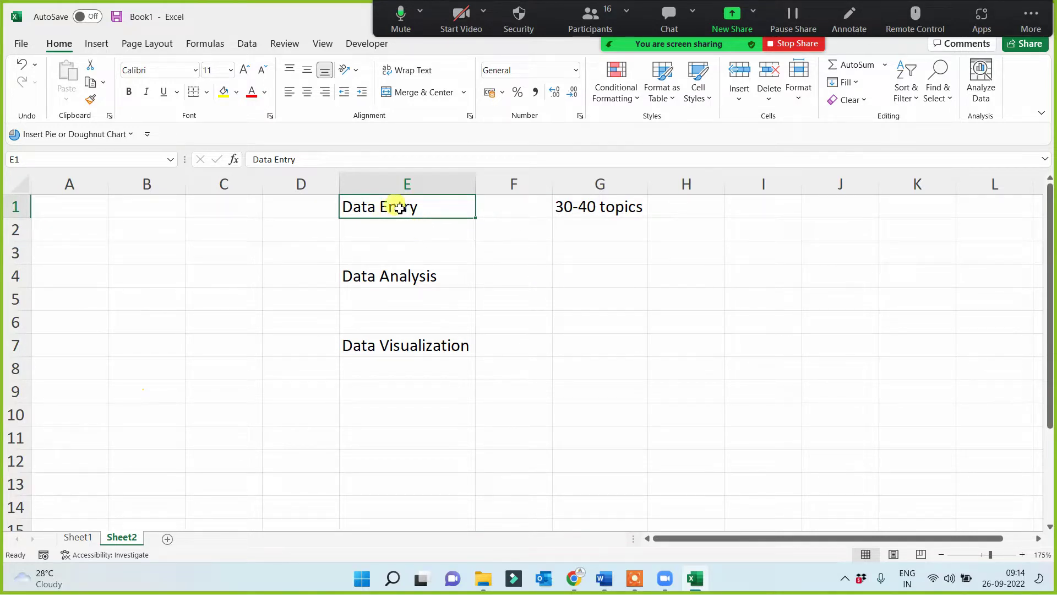
click(226, 209)
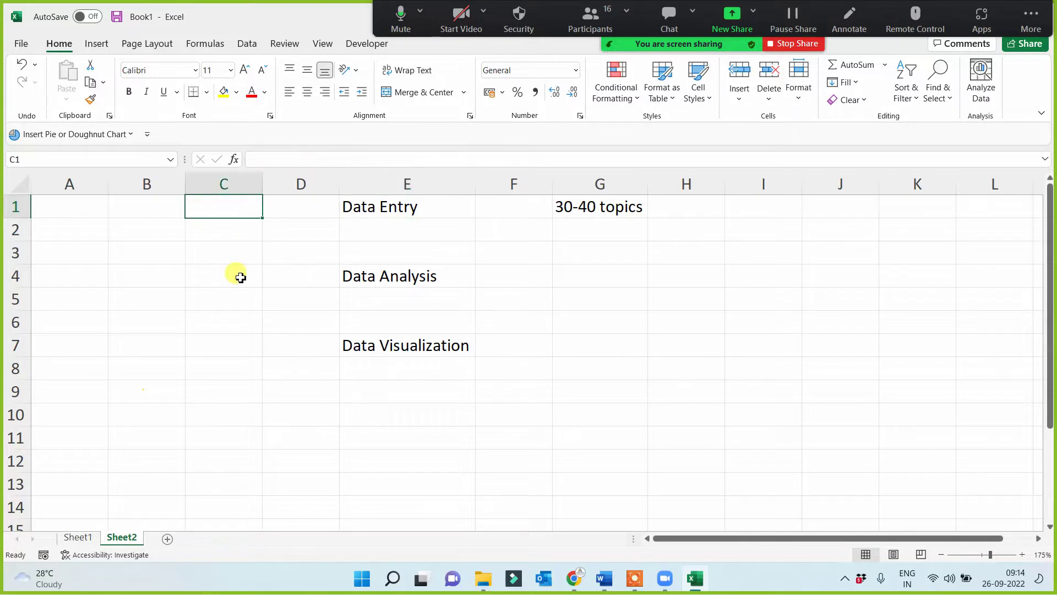
text(Ba)
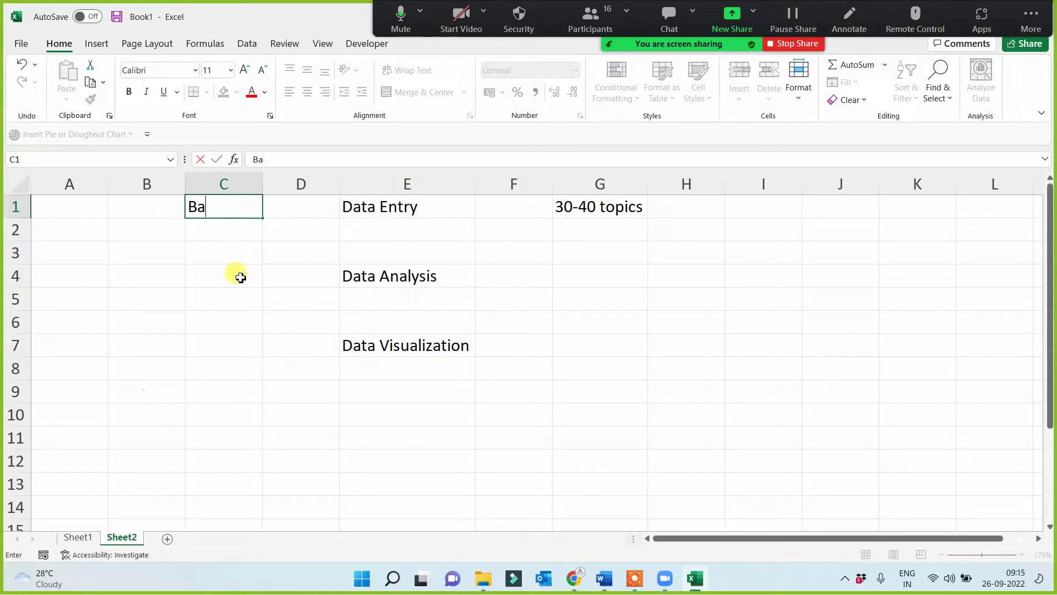
text(sic)
click(240, 277)
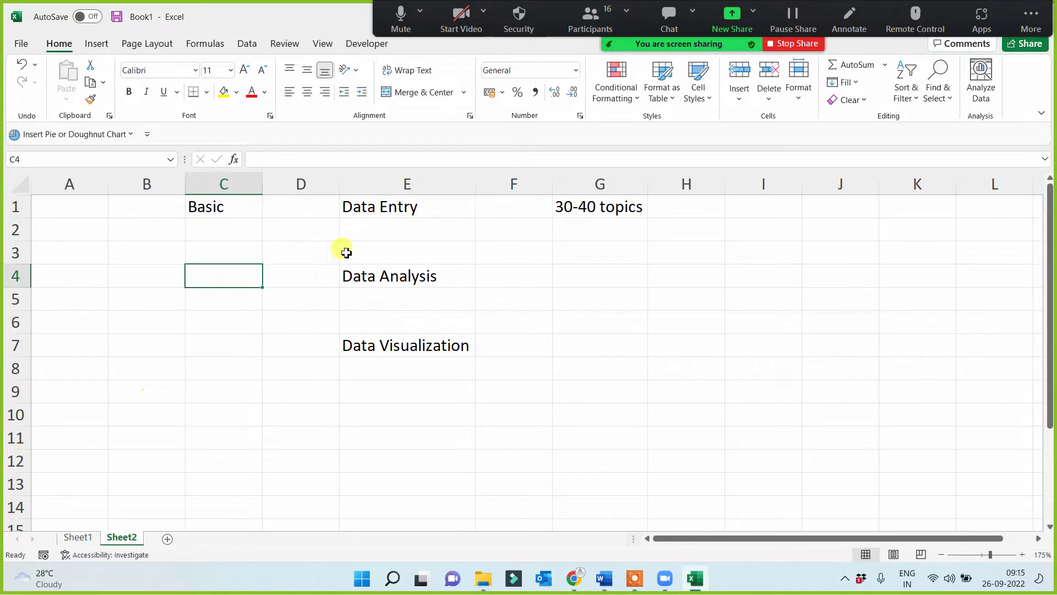
click(378, 206)
click(398, 275)
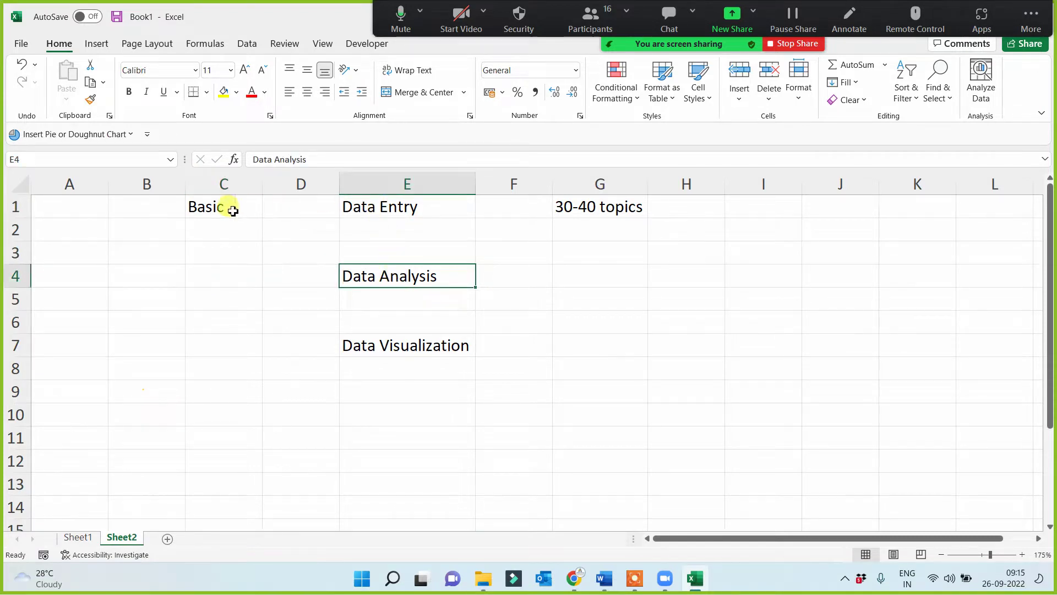
drag(229, 206, 653, 228)
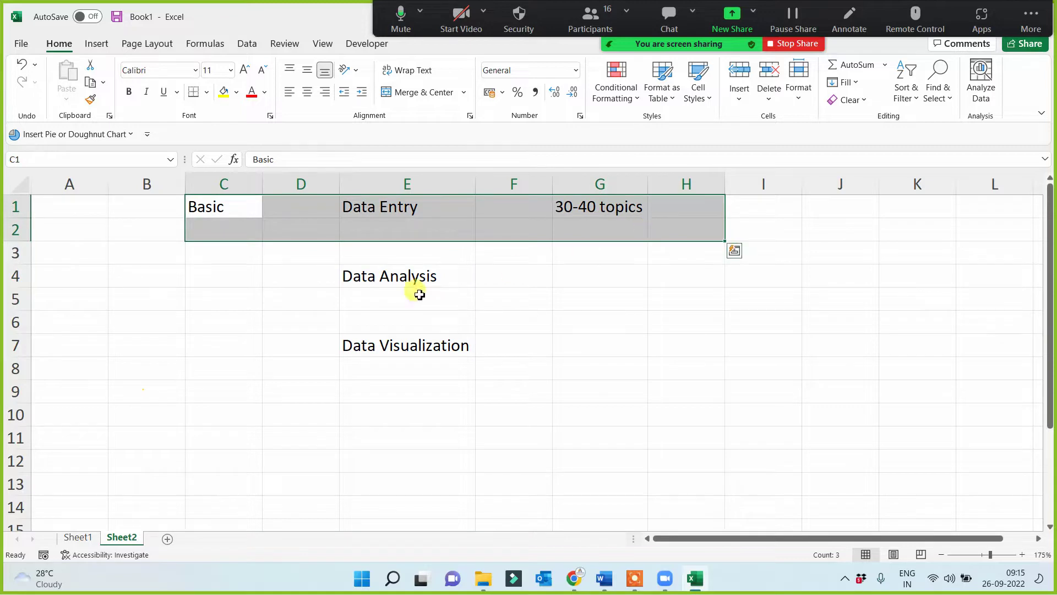
click(391, 277)
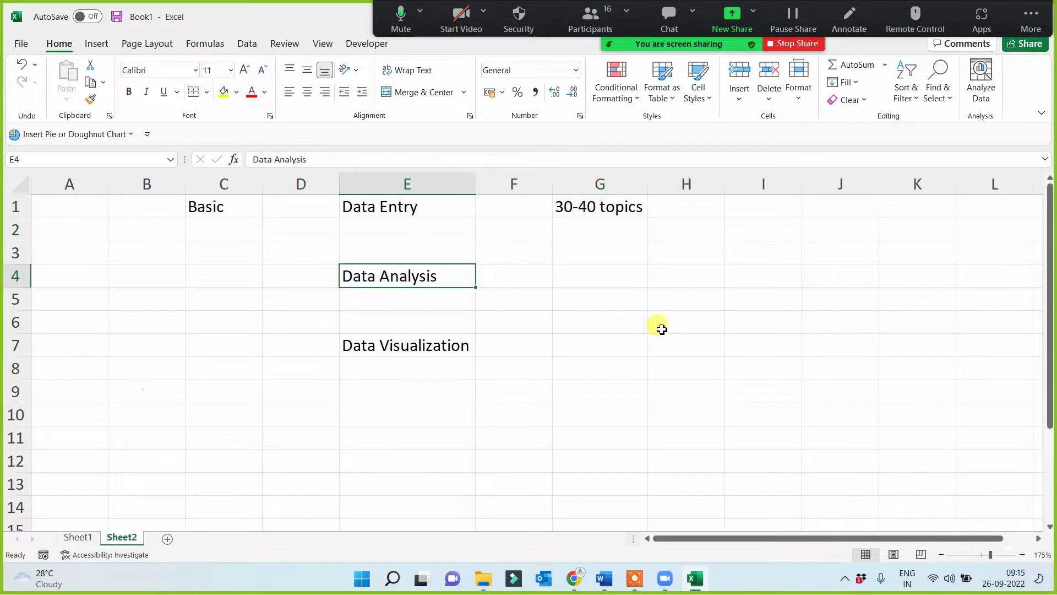
Enter the level int to adv in cell C4 beside Data Analysis and widen column C slightly.
click(198, 276)
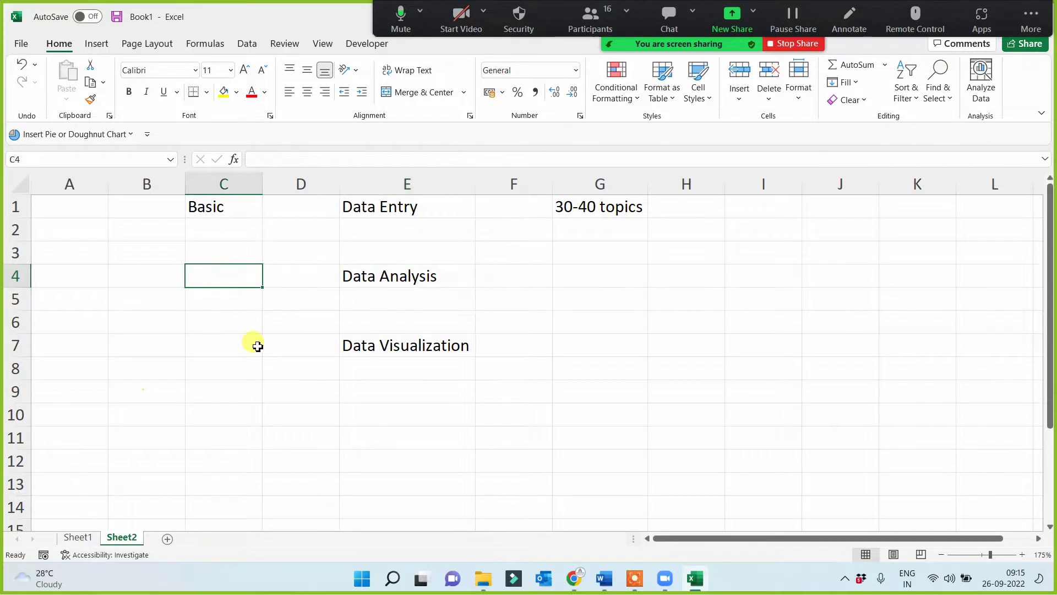
text(int)
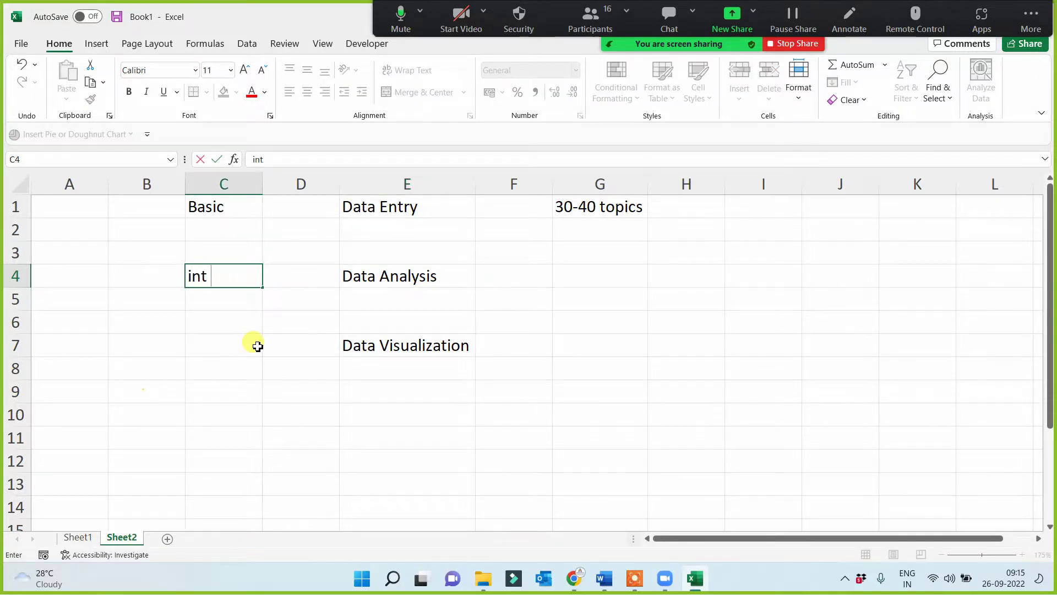
text( to adv)
click(258, 346)
drag(262, 181, 278, 182)
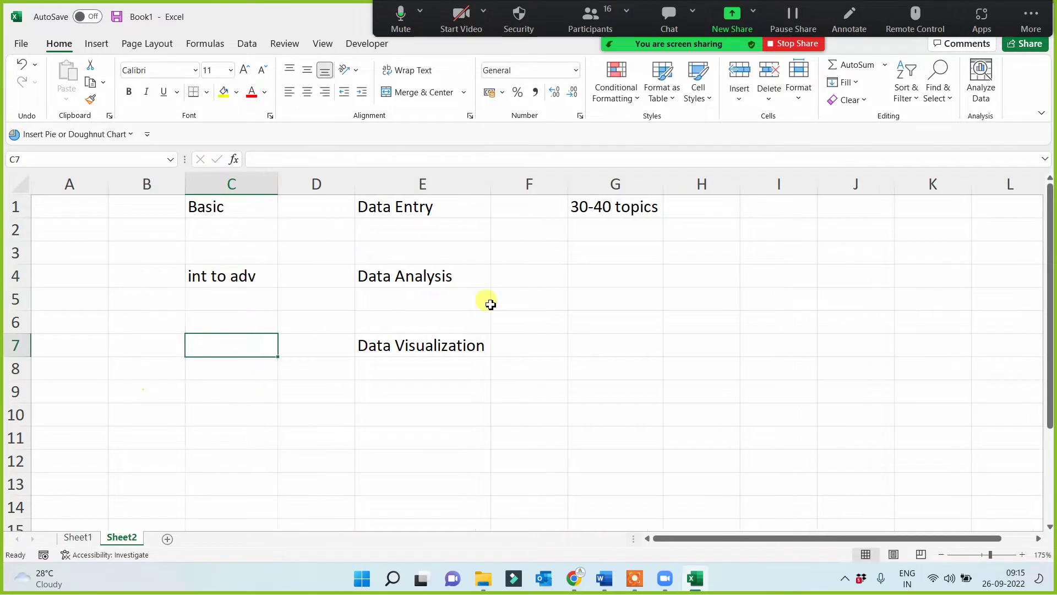
Enter 300+ topics in cell G4 as the topic count for Data Analysis.
click(592, 278)
text(300)
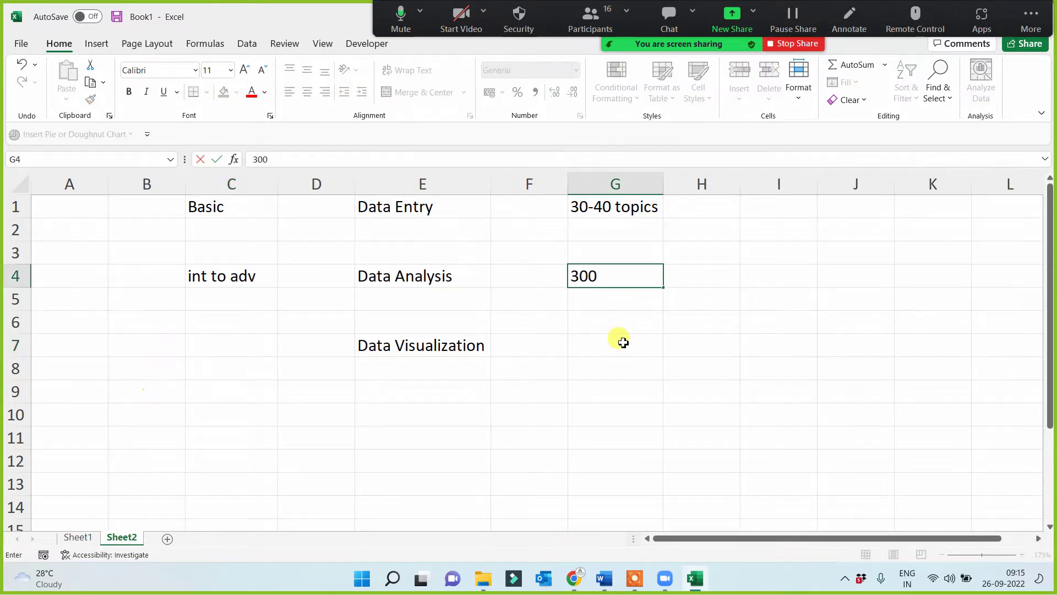
text(+ topics)
click(623, 342)
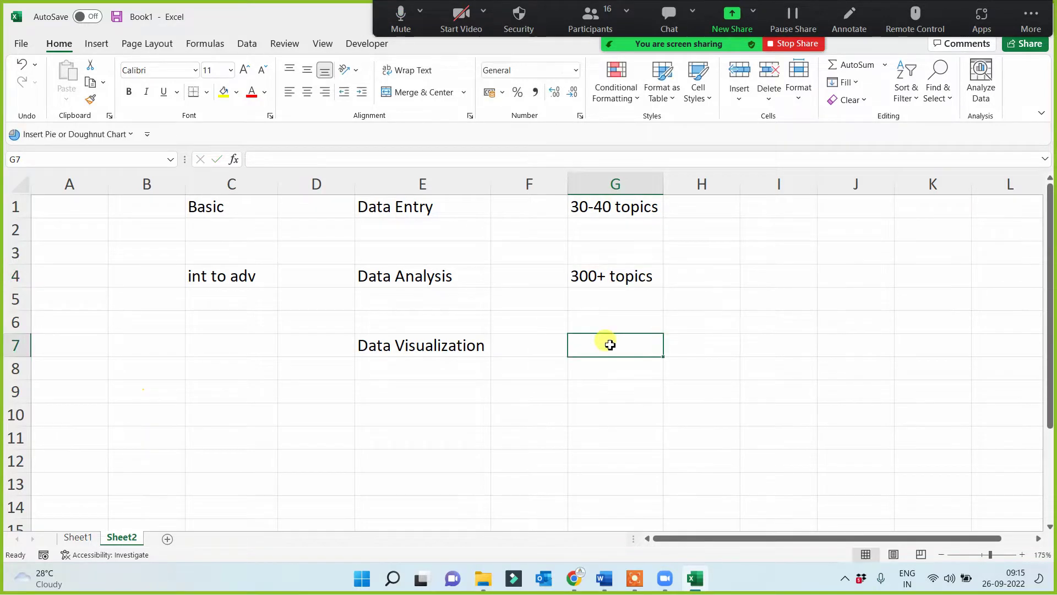
click(390, 270)
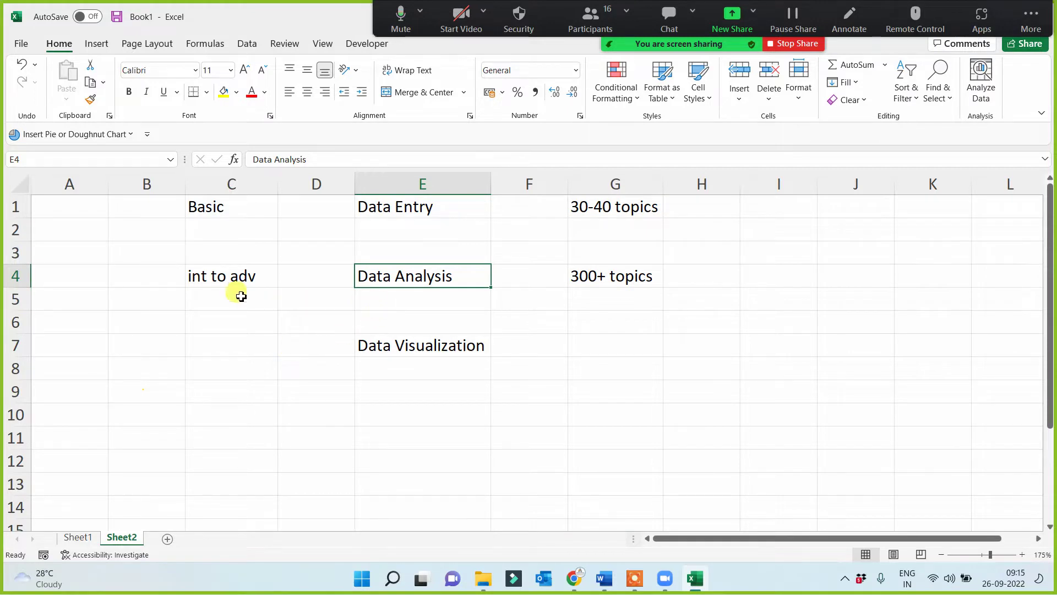
click(245, 279)
drag(245, 280, 606, 272)
click(465, 393)
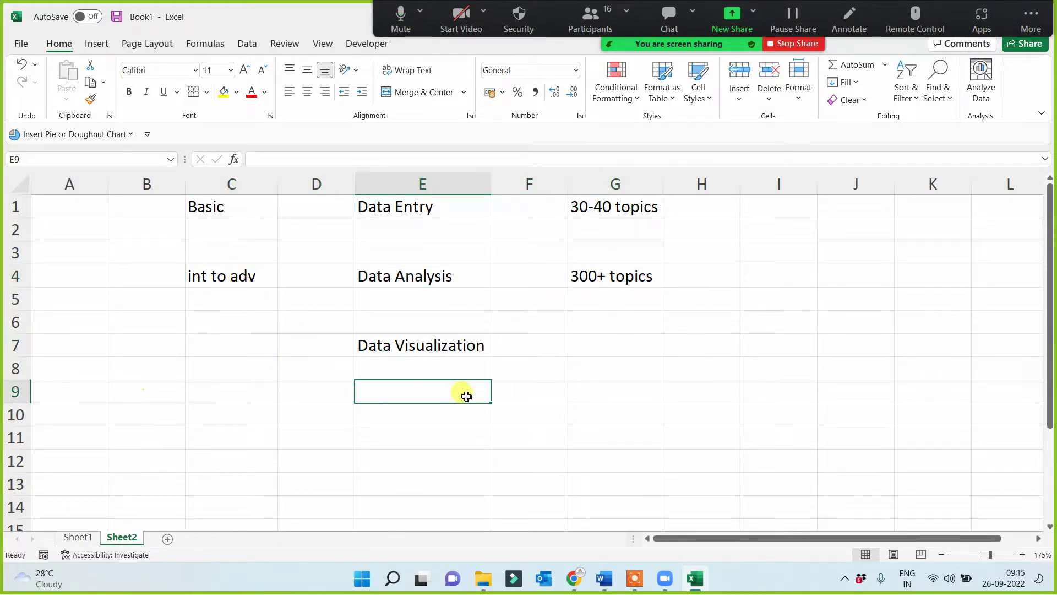
Enter the level adv to pro in cell C7 beside Data Visualization and widen column E slightly.
click(258, 353)
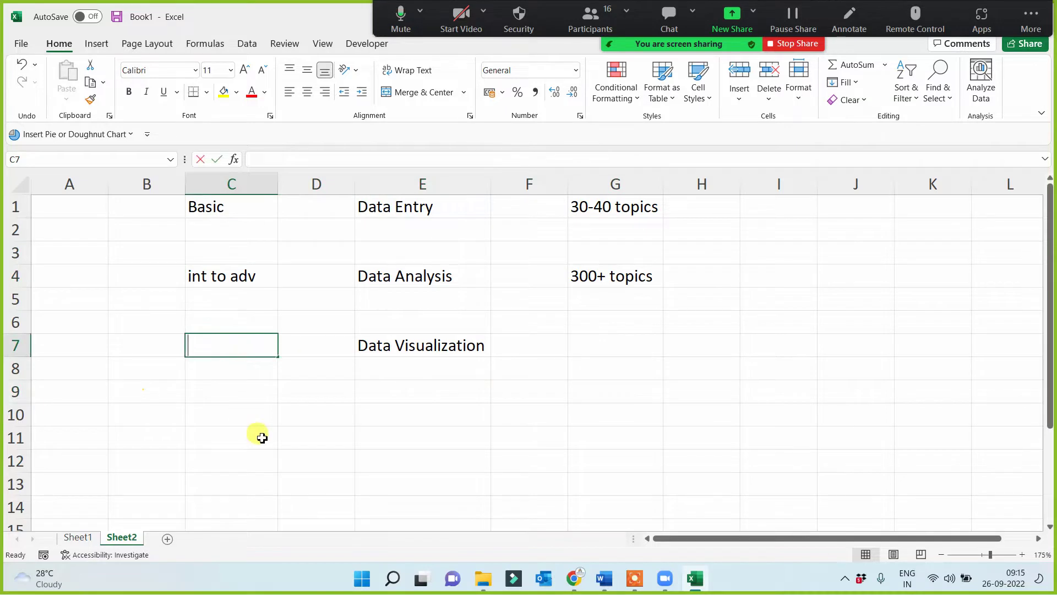
text(adv )
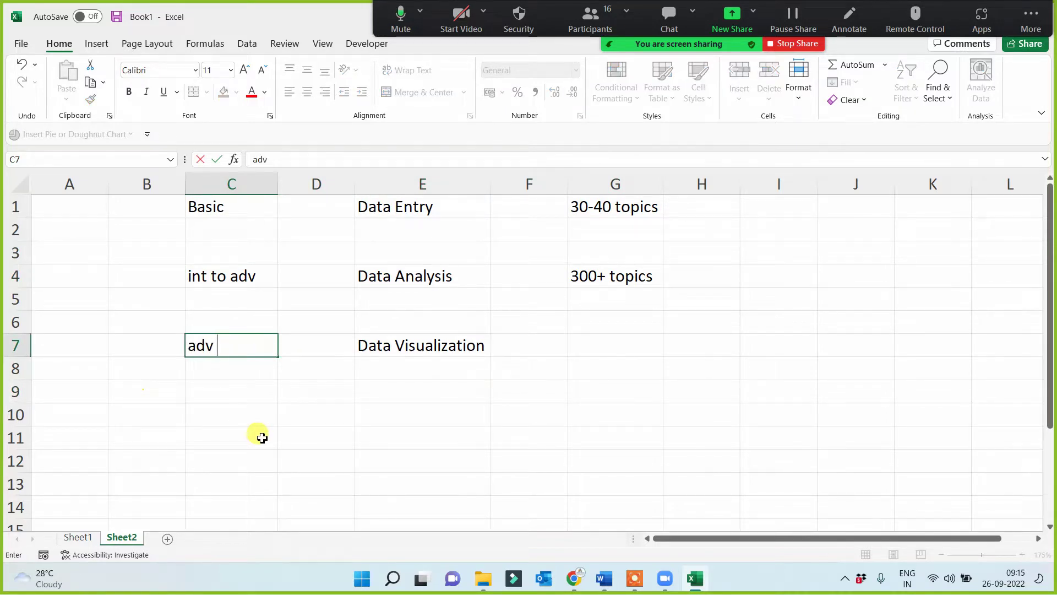
text(to pro)
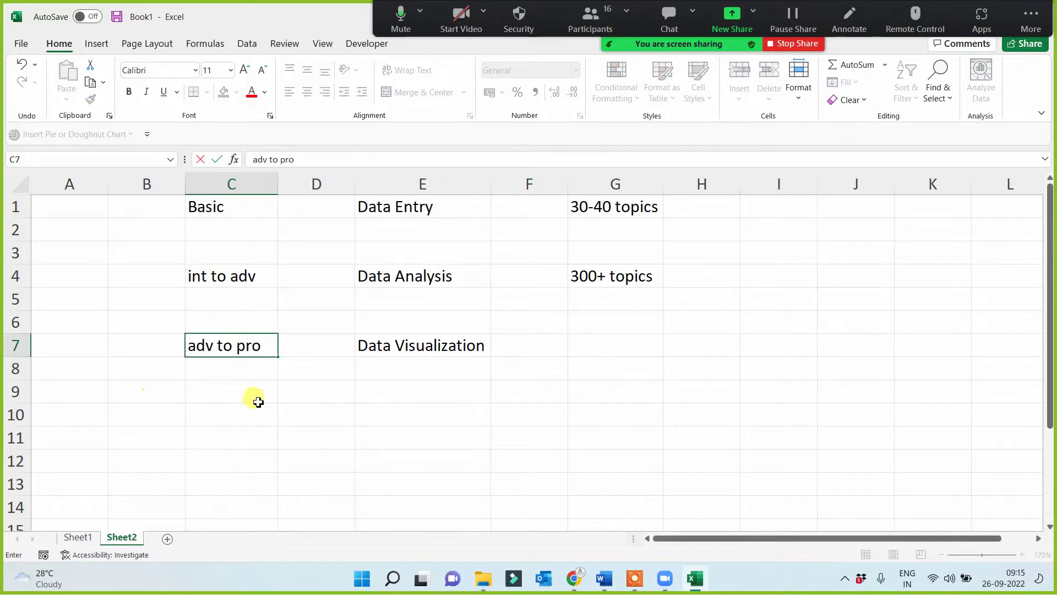
click(208, 429)
click(248, 345)
click(413, 347)
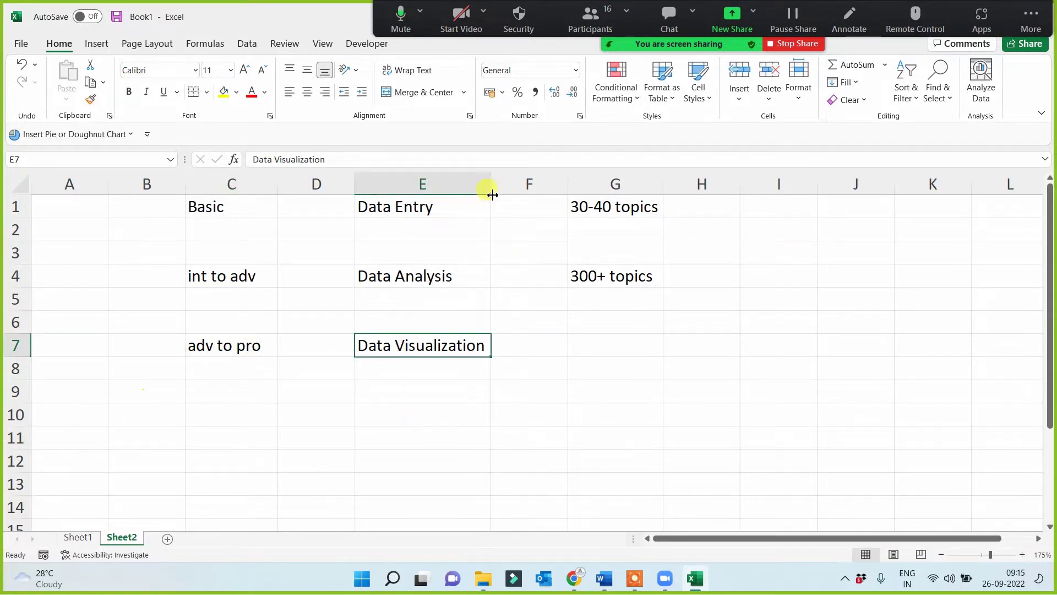
drag(490, 186, 501, 183)
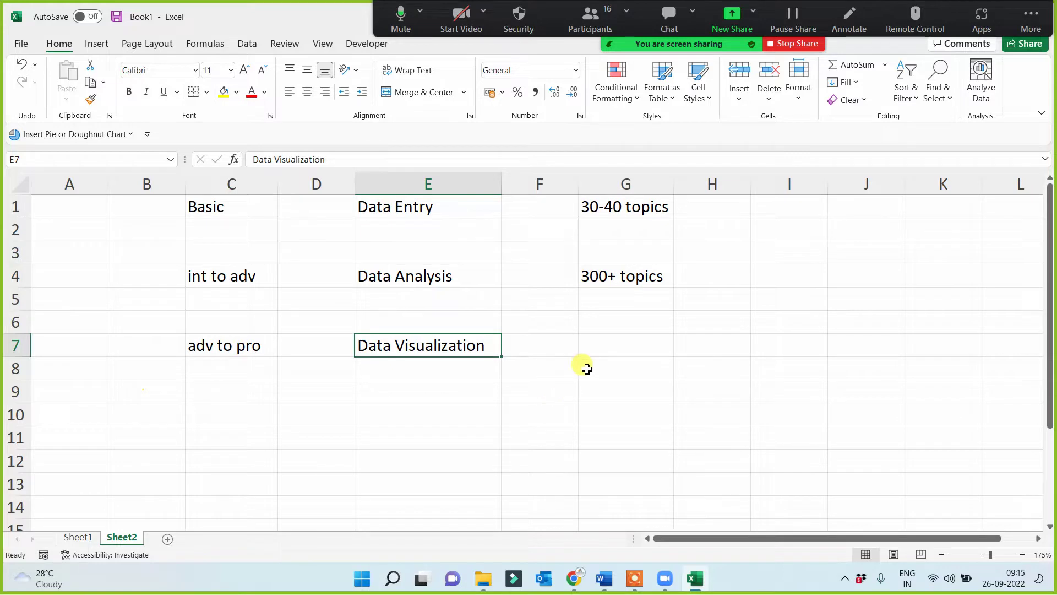
Enter 10+ dashboards in cell G7 for Data Visualization and widen column G to hold the text.
click(599, 339)
text(10)
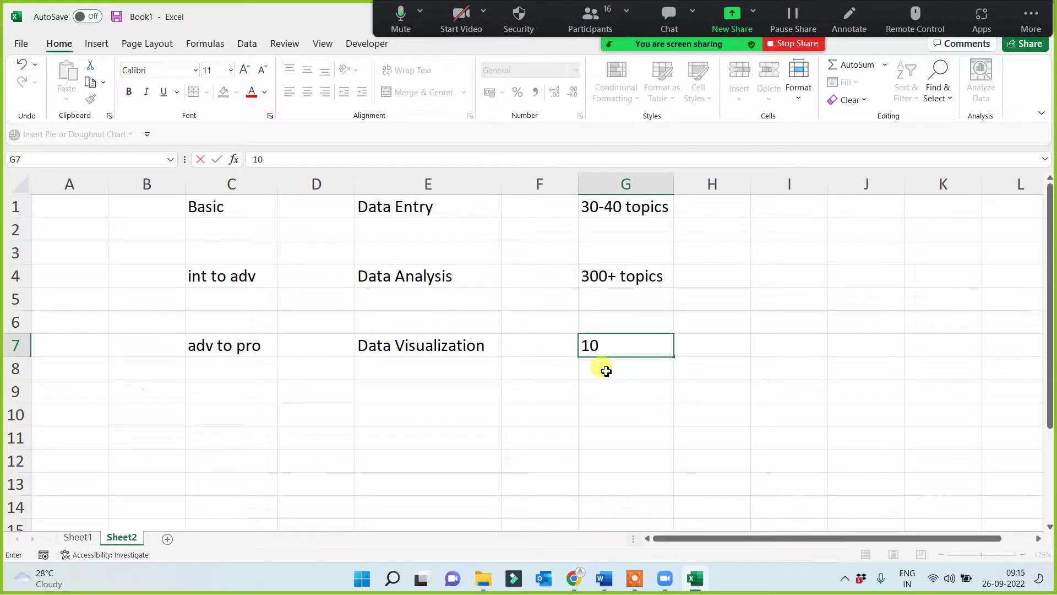
text(+ dashbor)
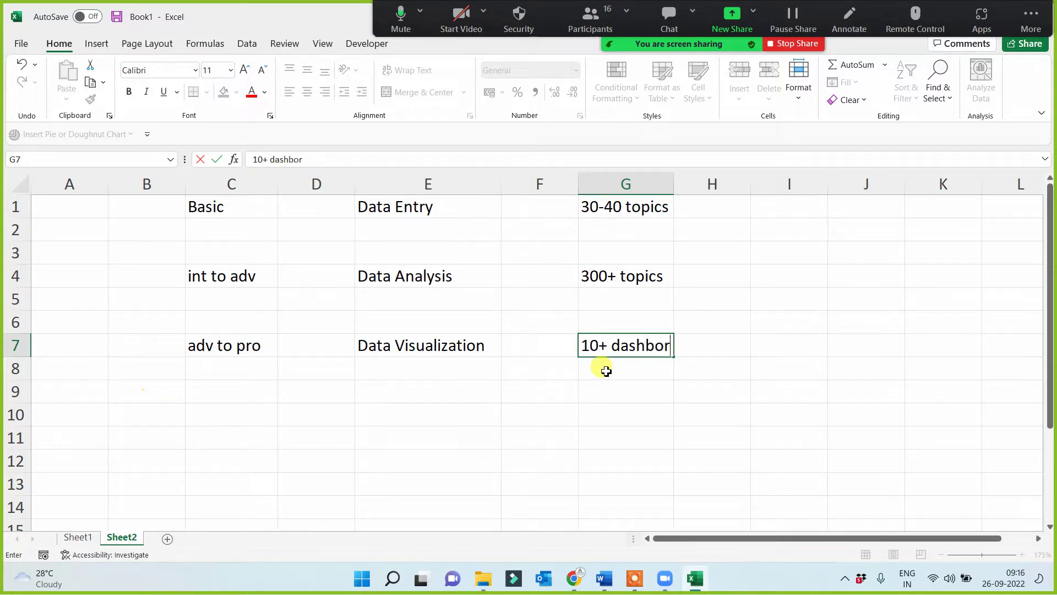
key(BackSpace)
text(ards)
click(627, 386)
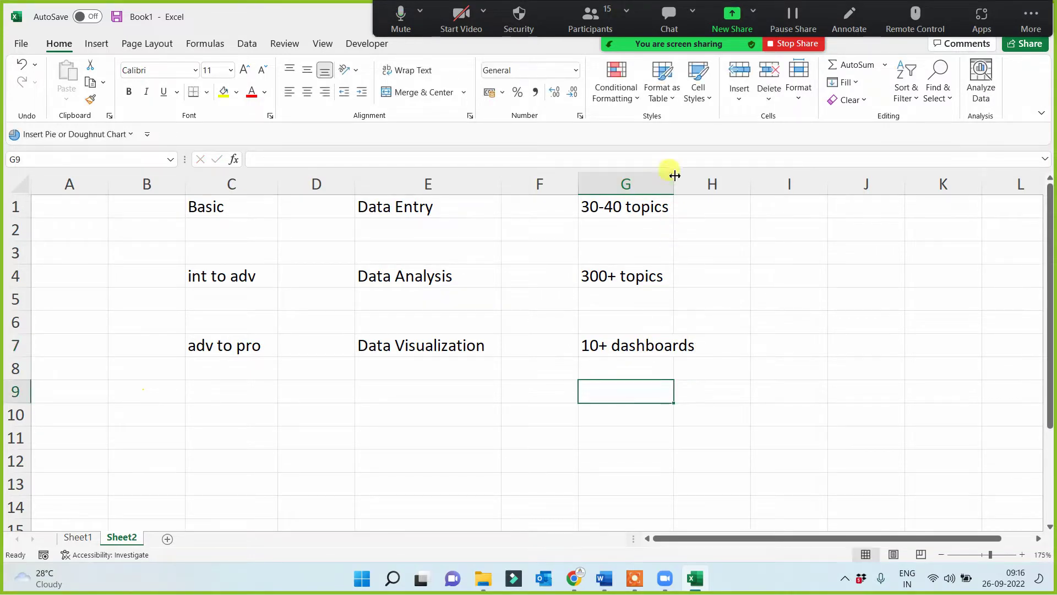
drag(673, 176, 698, 180)
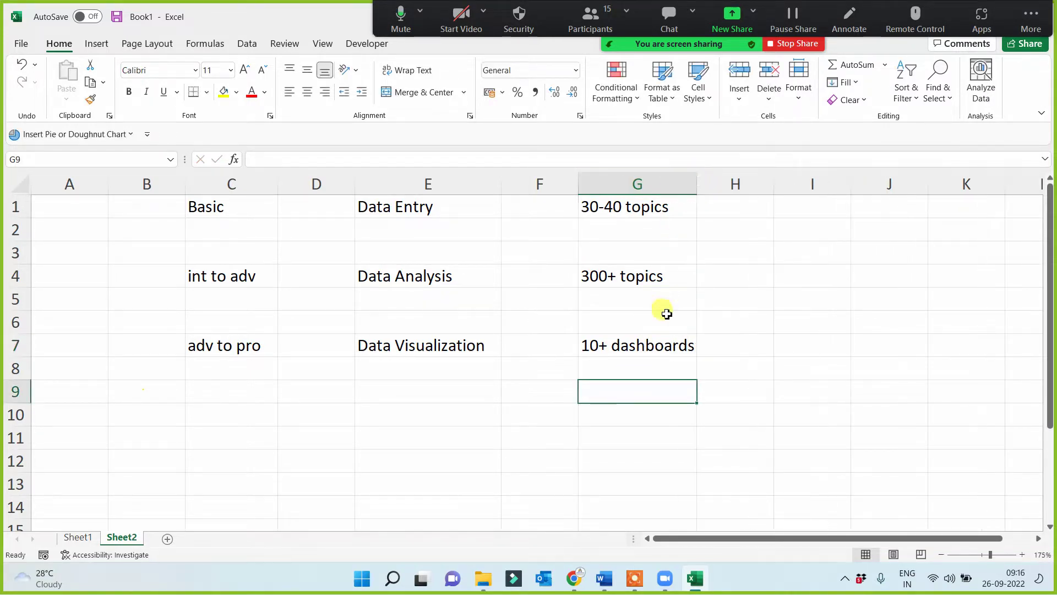
click(596, 410)
click(621, 348)
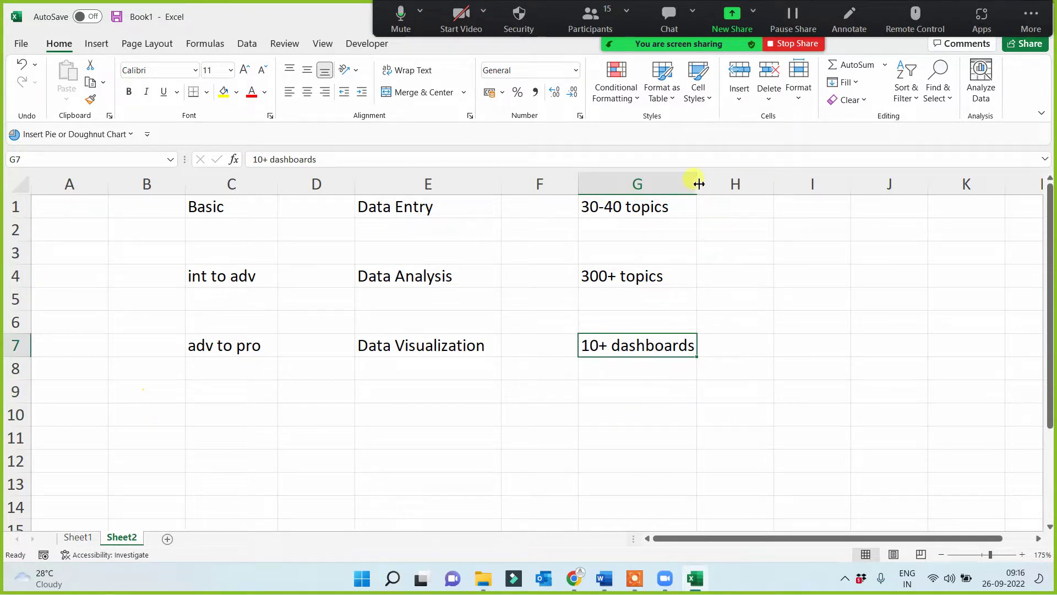
drag(698, 183, 710, 199)
Review the Data Entry, Data Analysis and Data Visualization rows together with their levels and topic counts.
drag(205, 344, 684, 344)
click(435, 353)
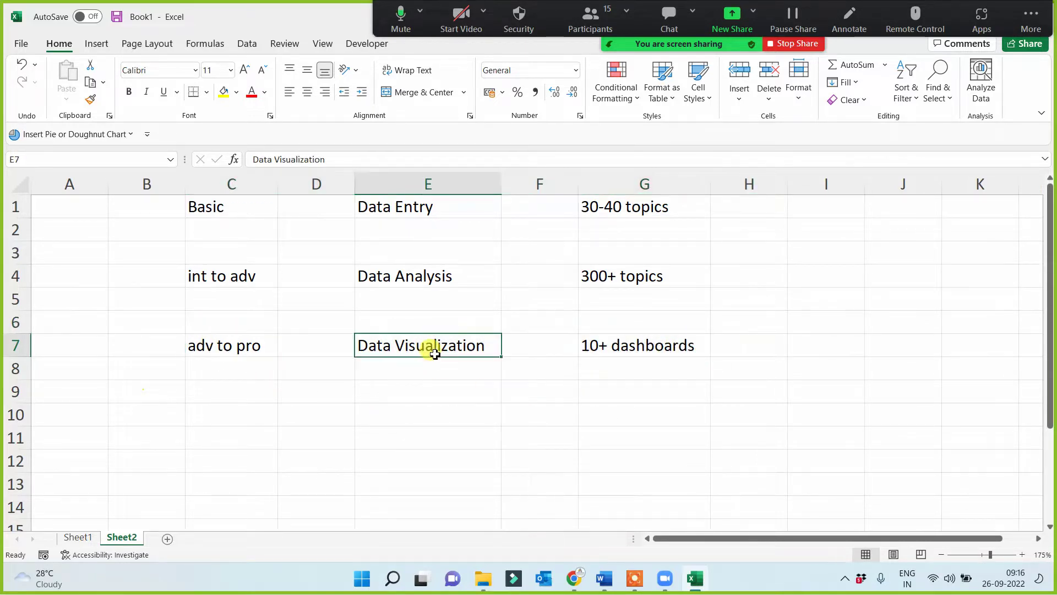
click(401, 282)
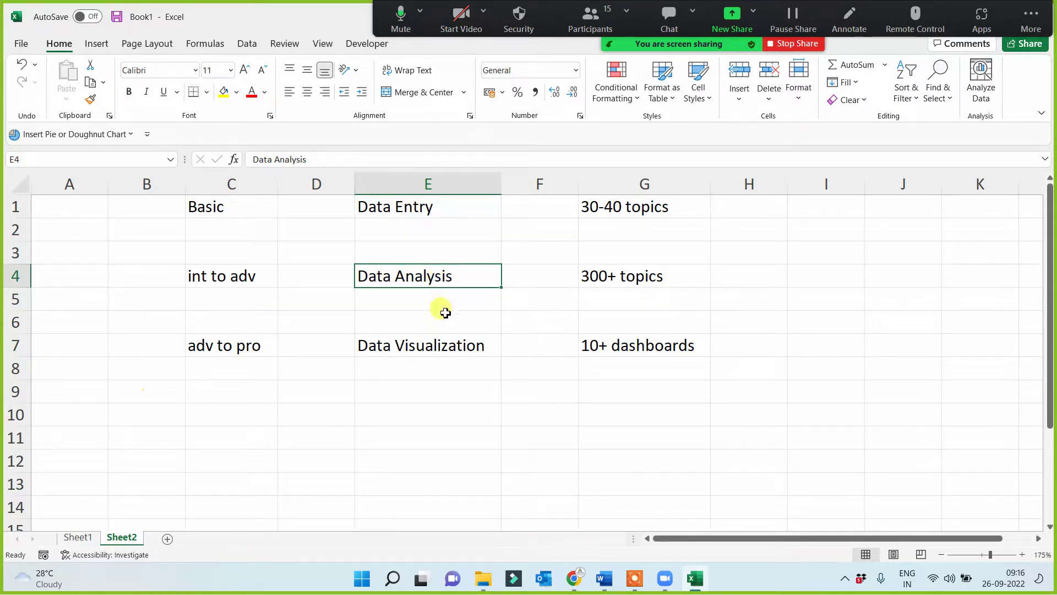
click(427, 216)
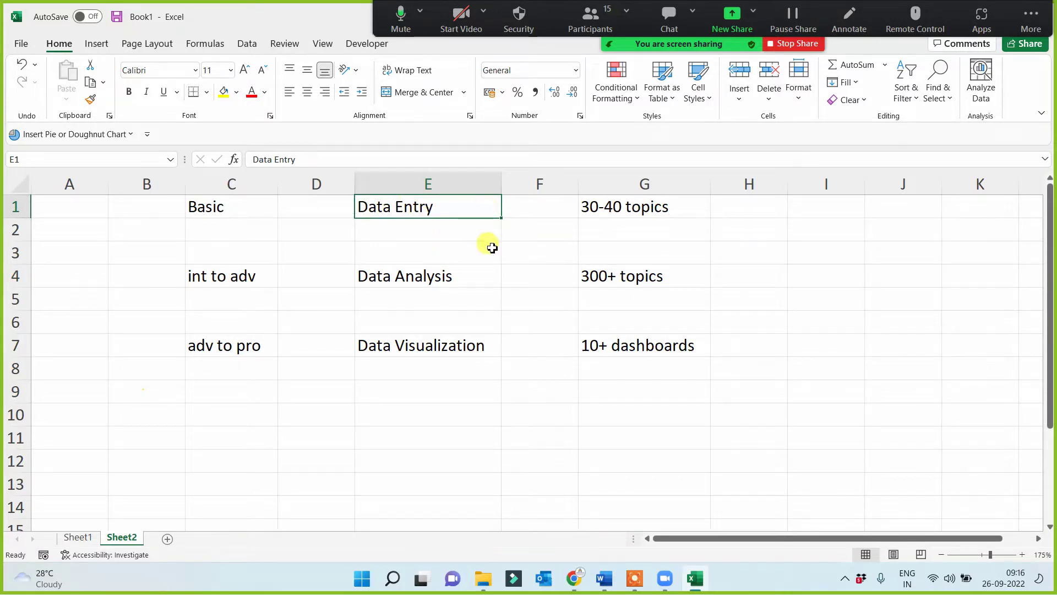
drag(248, 207, 651, 206)
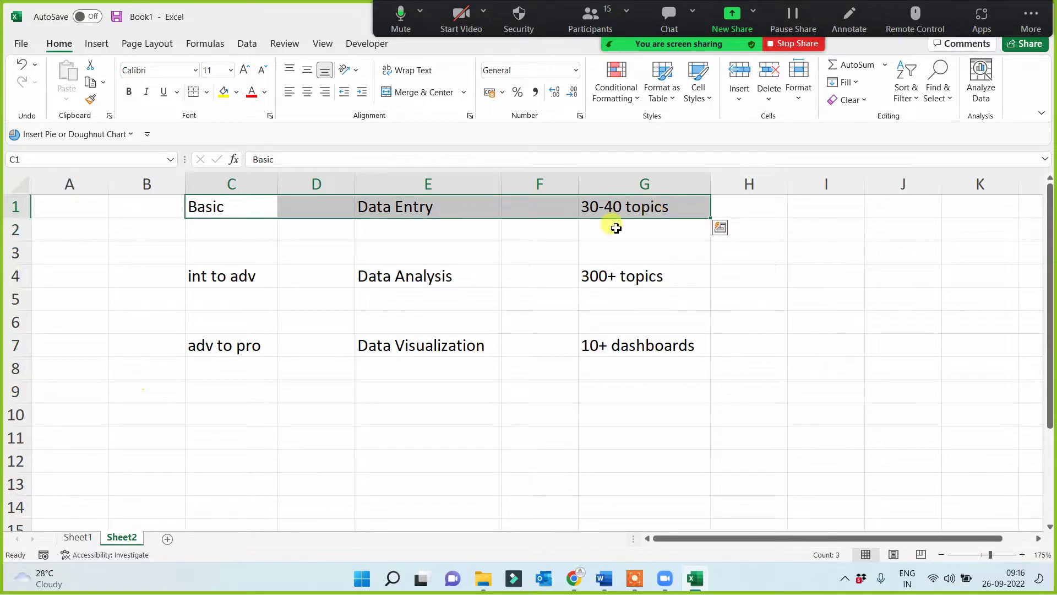
click(421, 207)
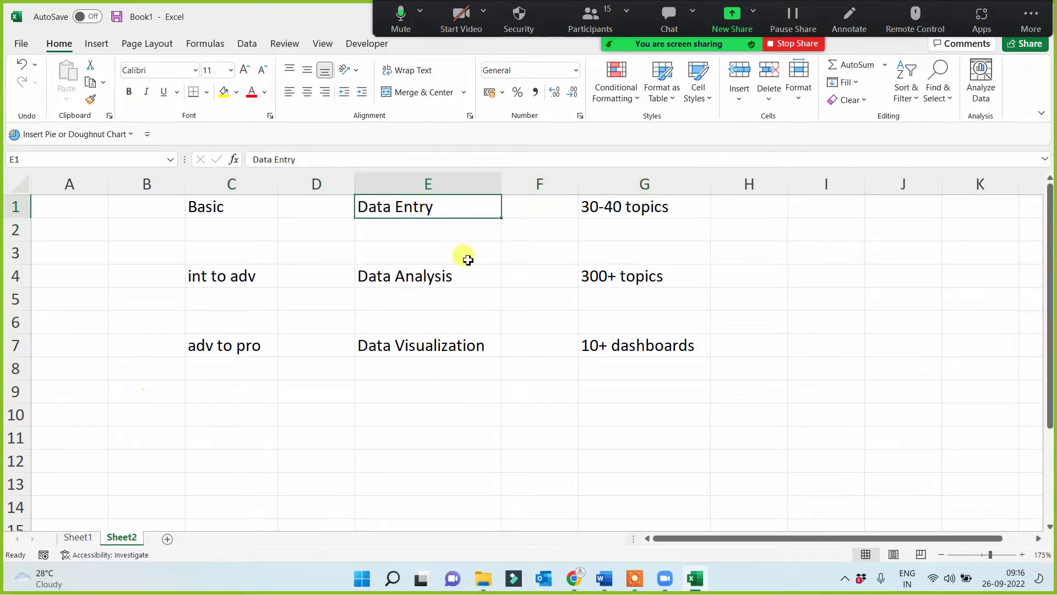
click(387, 278)
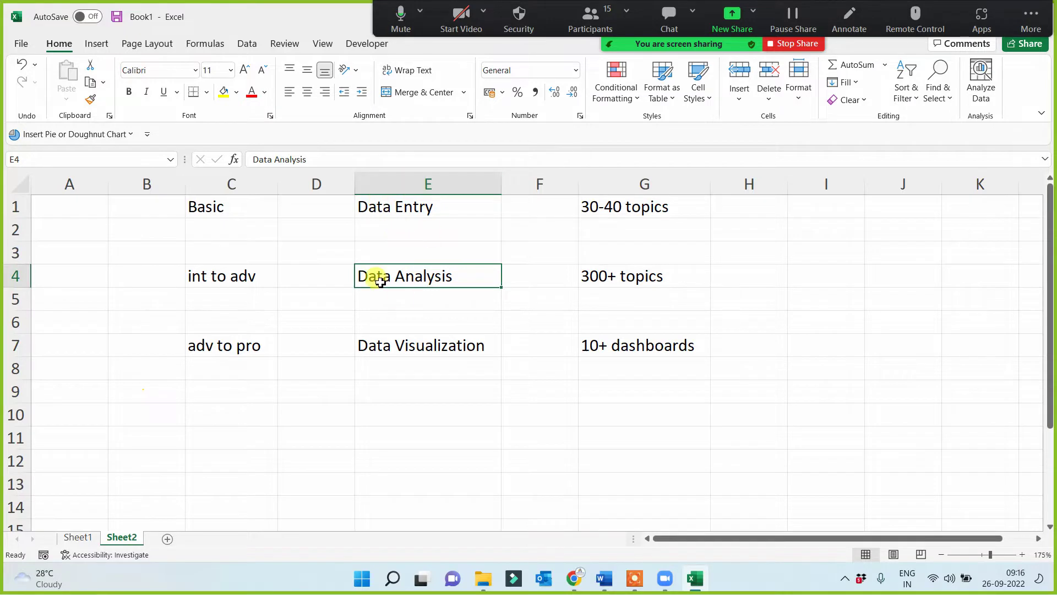
click(411, 207)
click(420, 275)
click(421, 349)
click(423, 360)
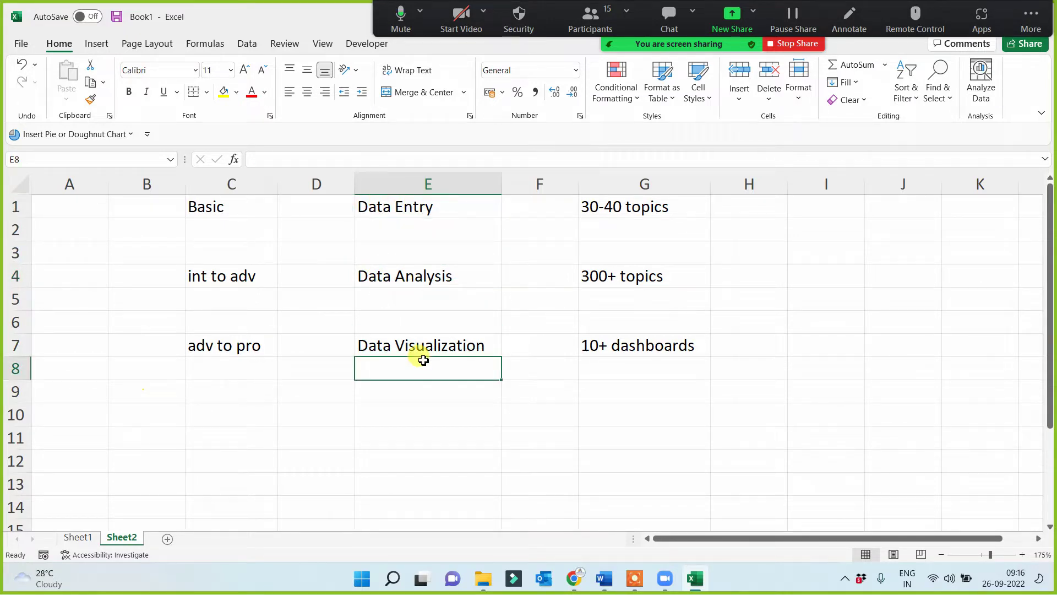
Enter Zero in cell B10 as the course's starting point and fill the cell with yellow.
click(132, 423)
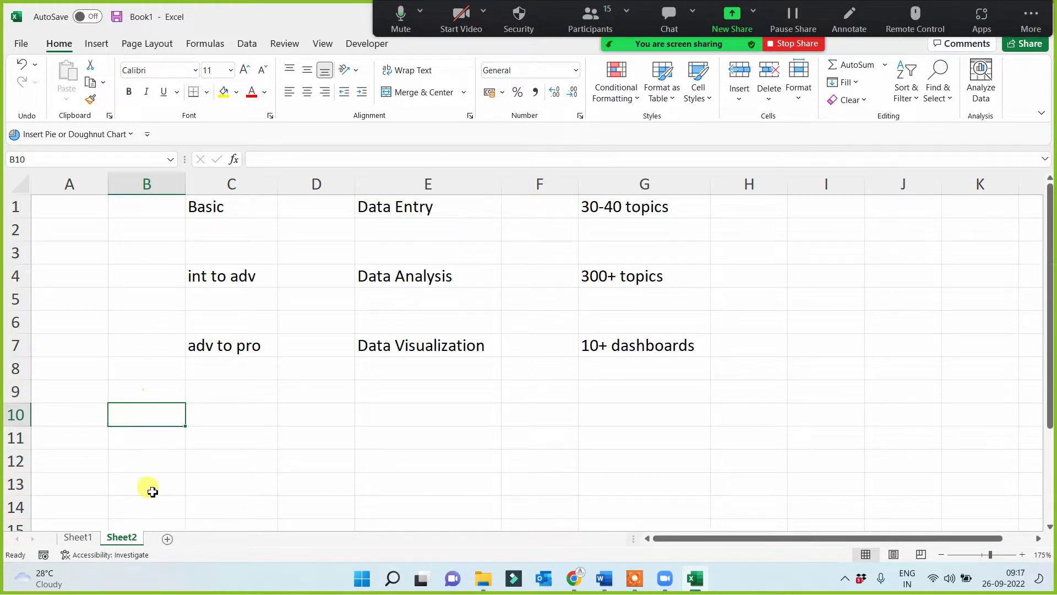
text(Zero)
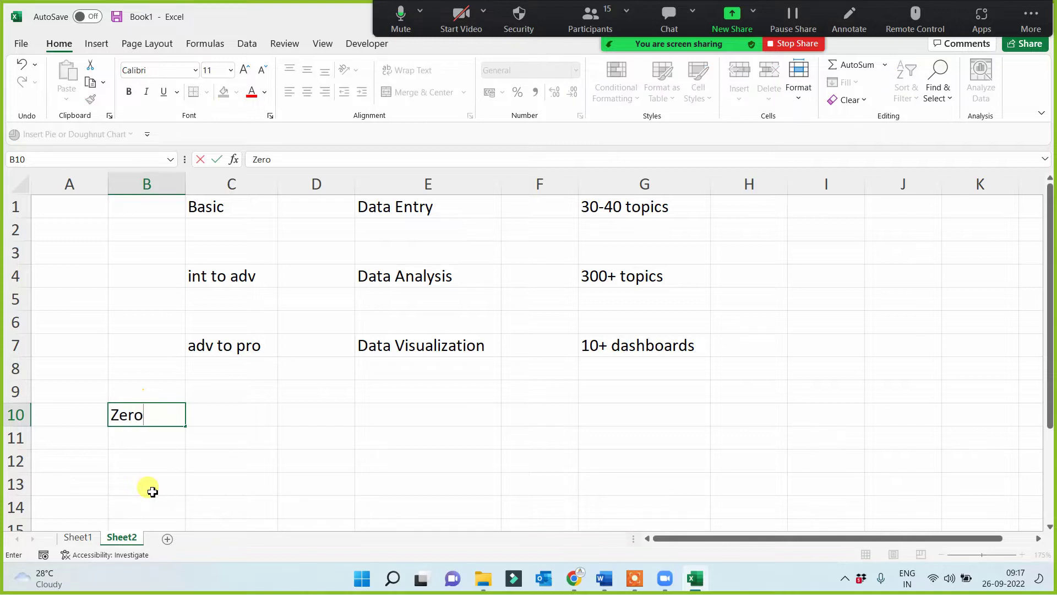
key(Return)
click(138, 414)
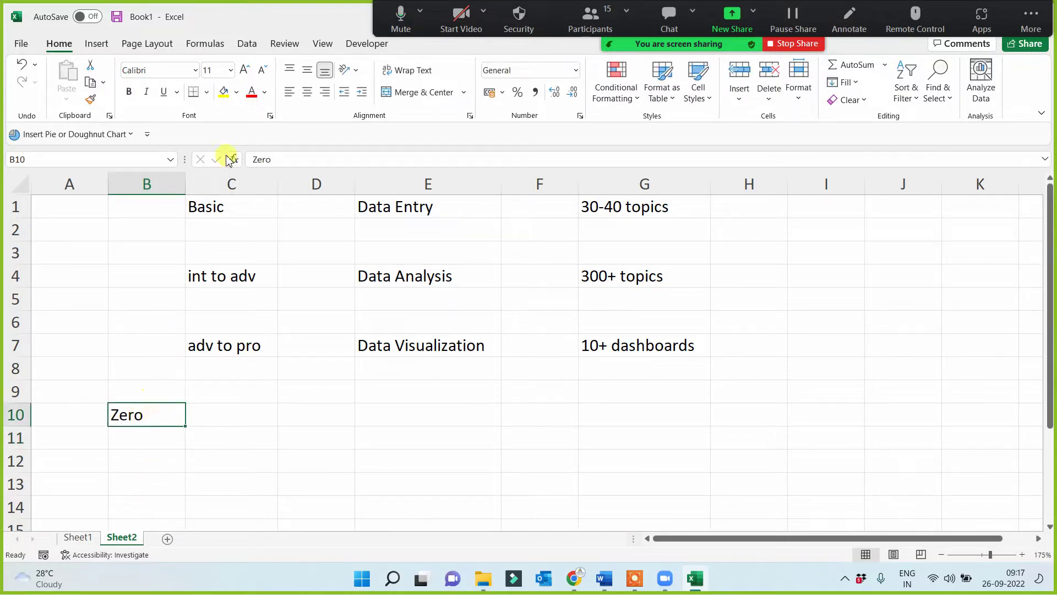
click(223, 91)
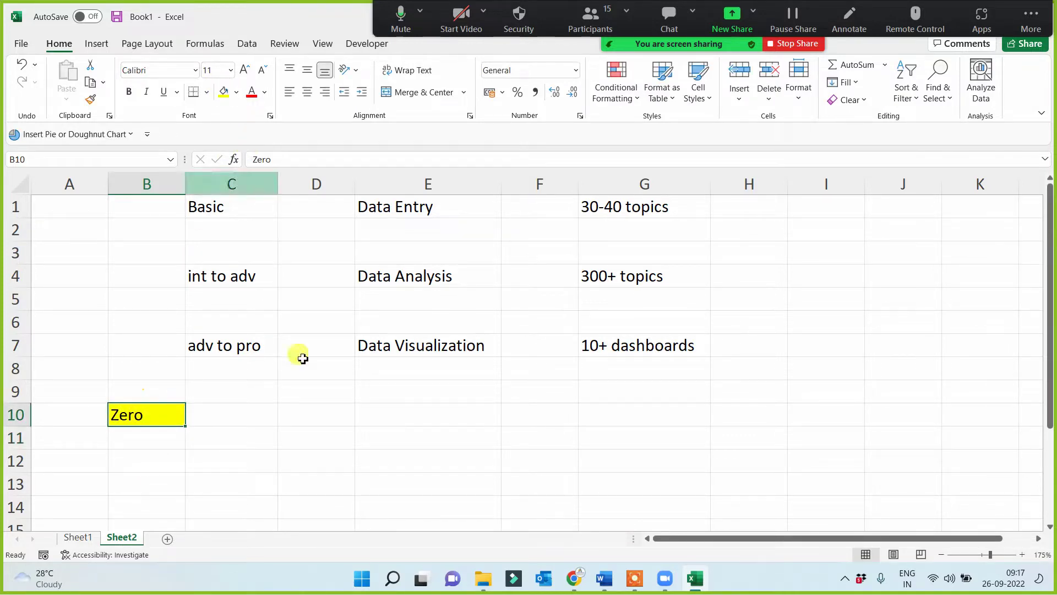
Enter Dashboard in cell H10 as the course's end point and fit the width of column H to its text.
click(768, 414)
text(Dash)
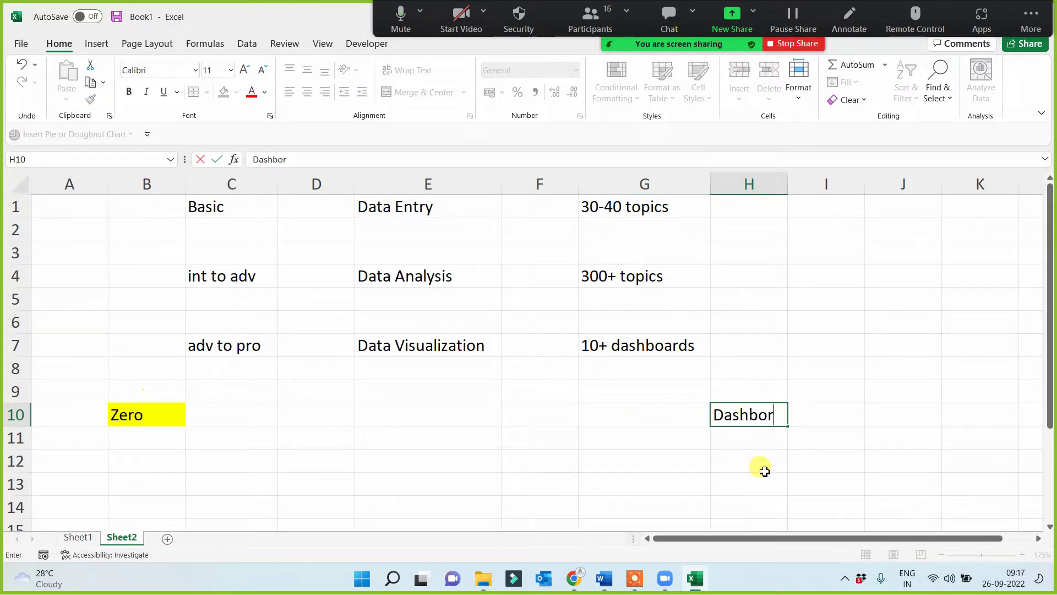
text(board)
click(649, 456)
click(754, 410)
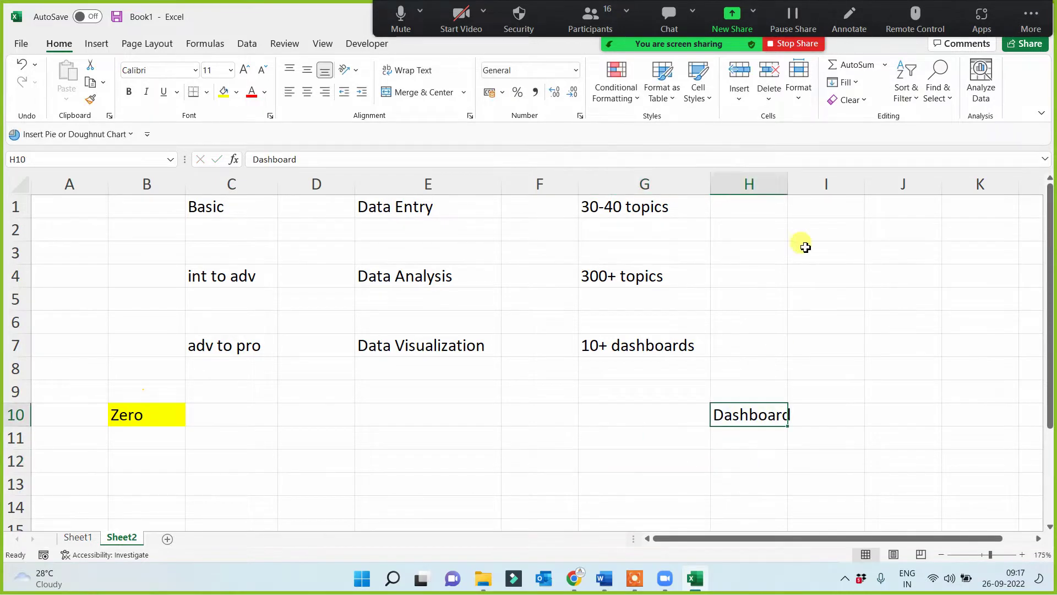
double_click(787, 184)
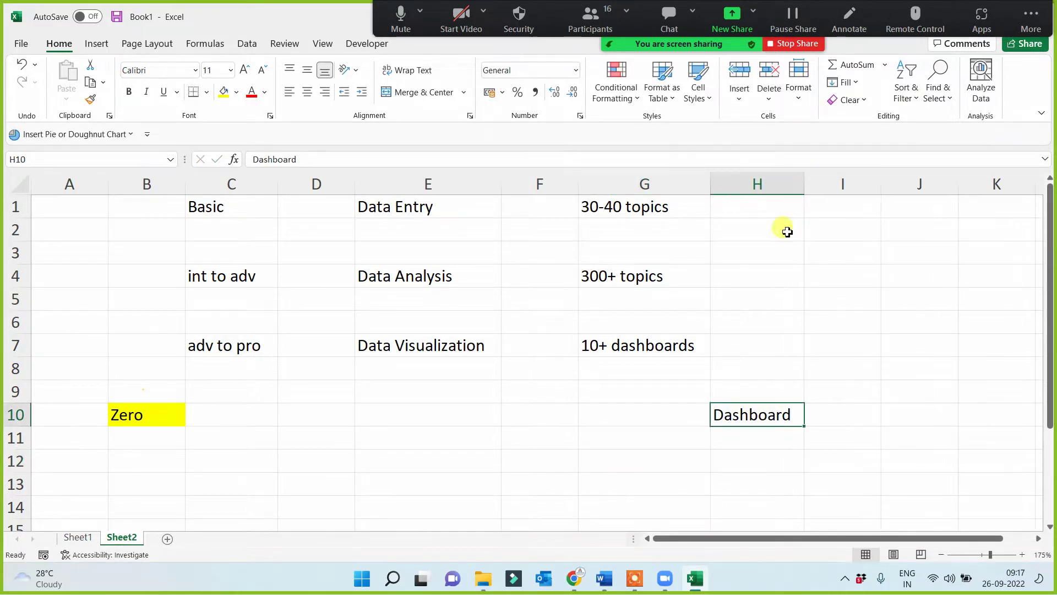
Fill the Dashboard cell H10 with the standard light green color.
click(236, 92)
click(266, 221)
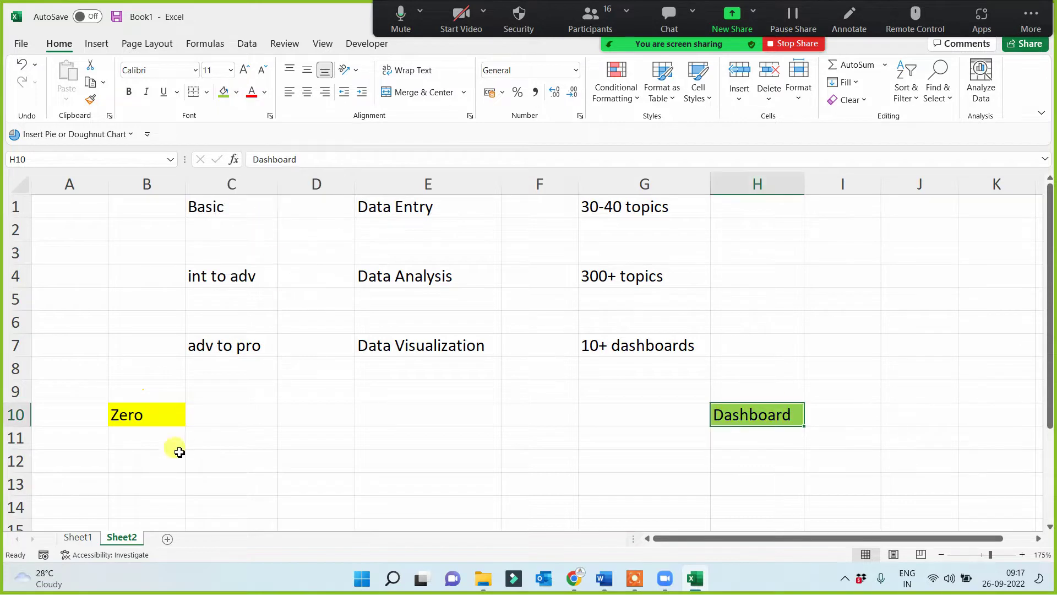
click(141, 411)
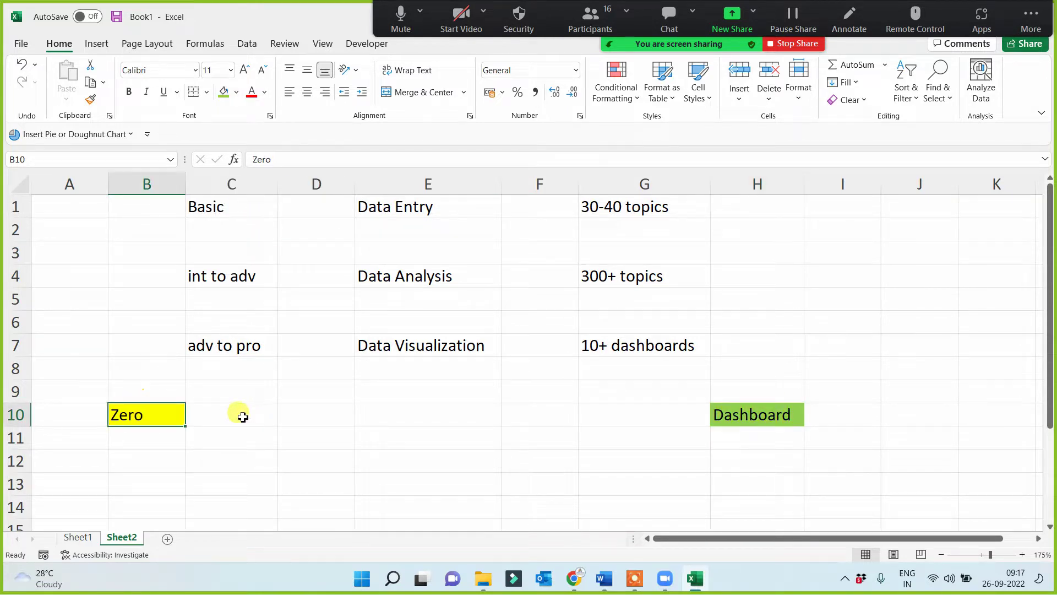
click(752, 414)
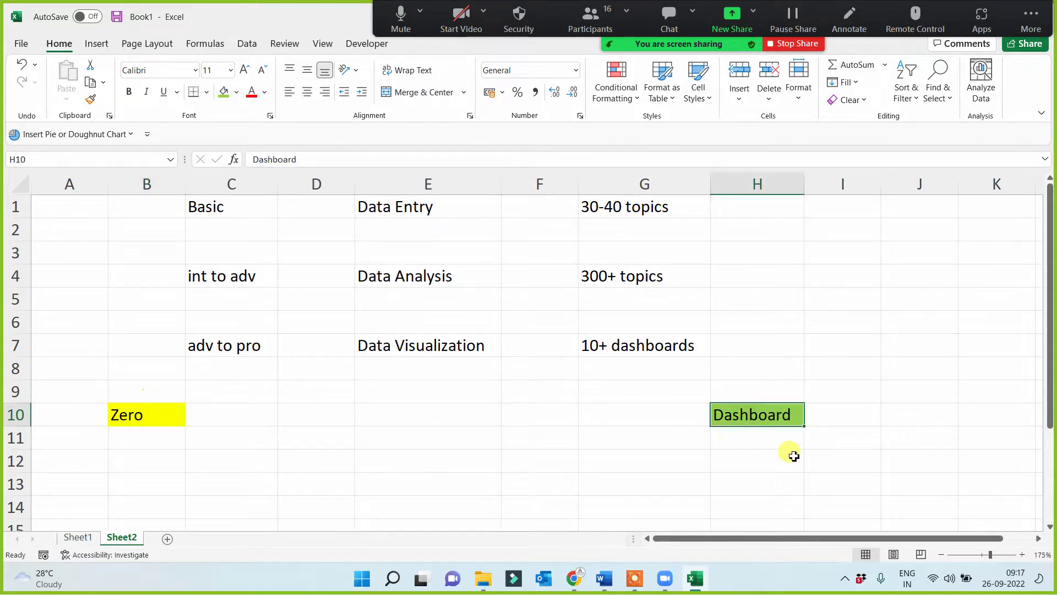
Fill cells C10 to G10 between Zero and Dashboard with the standard light blue color.
drag(215, 417, 658, 415)
click(238, 94)
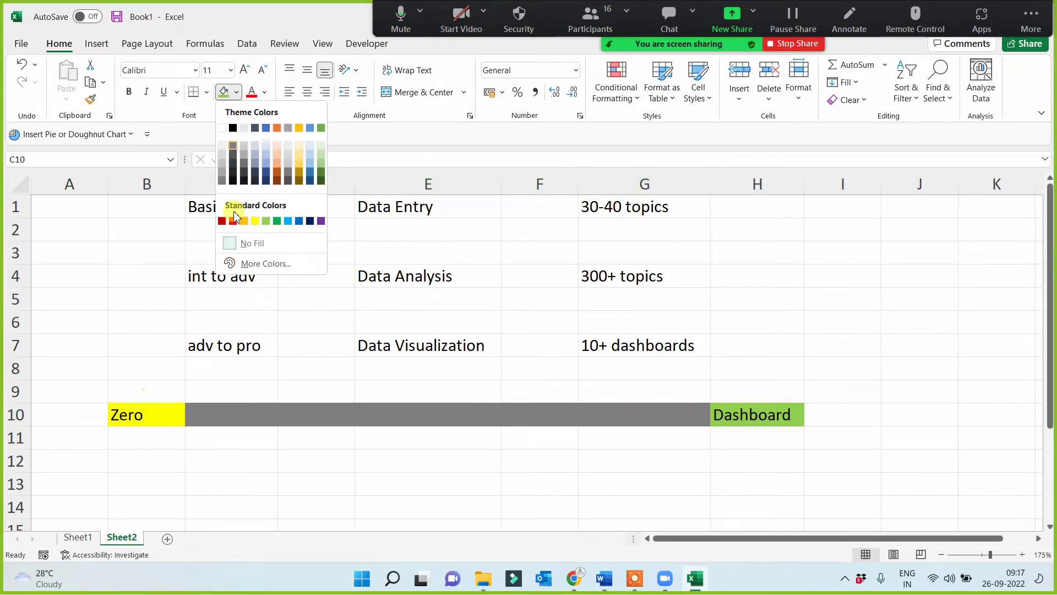
click(288, 221)
click(208, 458)
drag(215, 415, 656, 421)
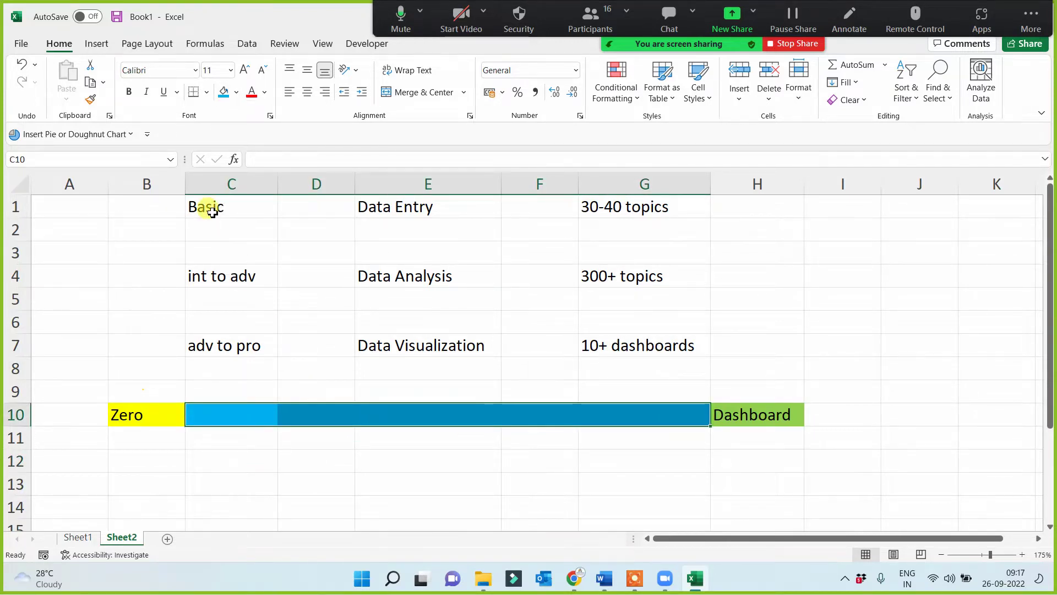
drag(207, 208, 625, 455)
click(154, 414)
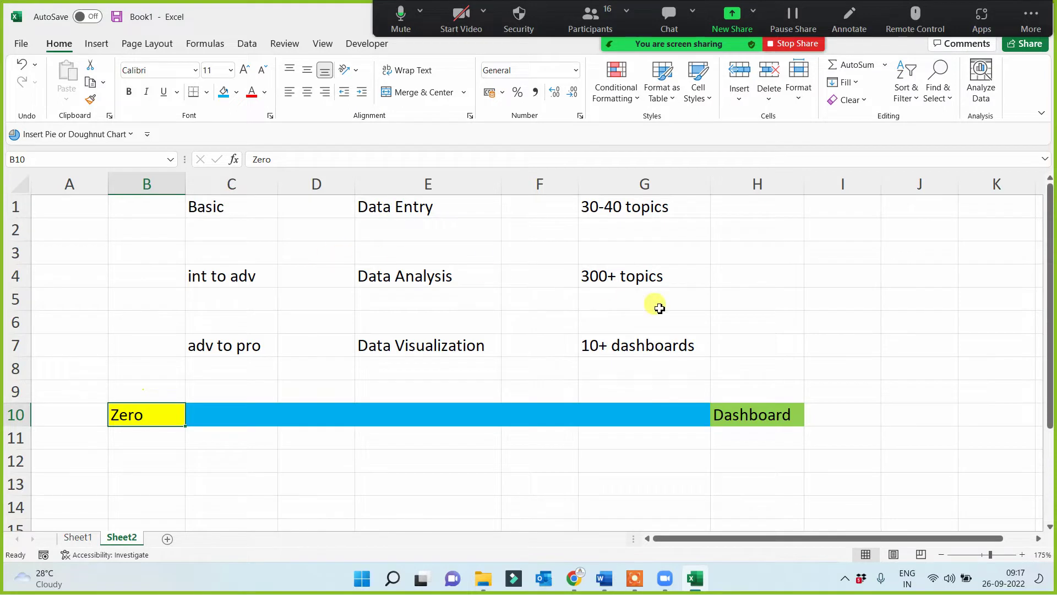
click(749, 411)
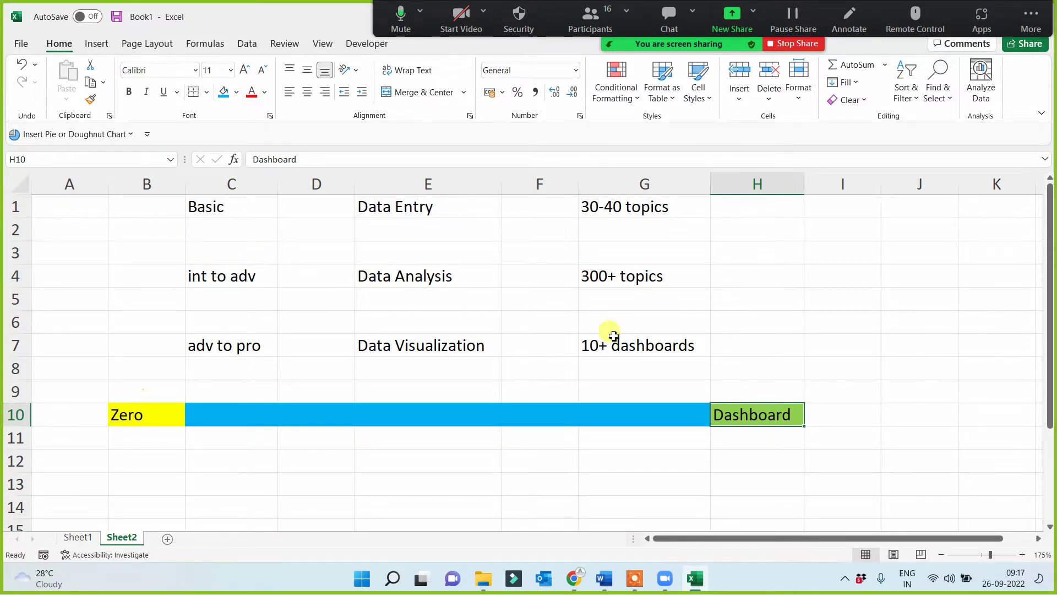
List the course materials Notes and Videos in cells I4 and I5.
click(865, 277)
text(Notes)
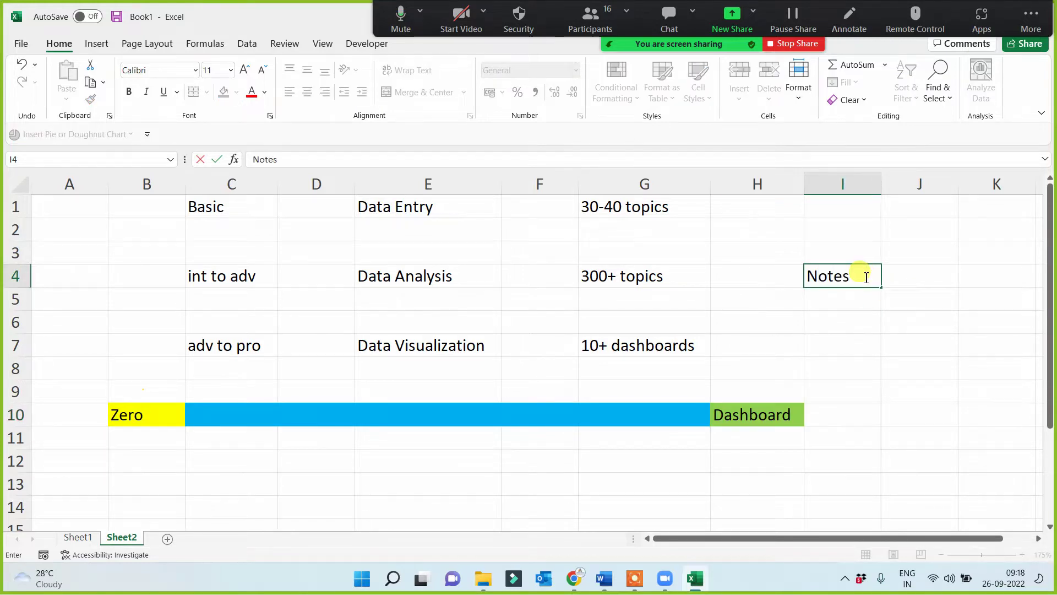
key(Return)
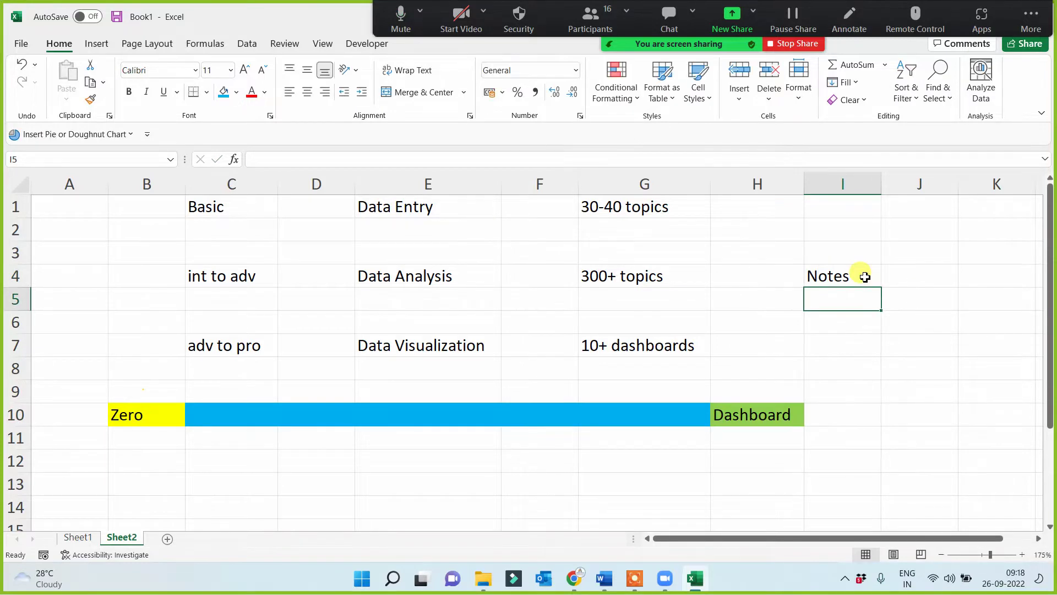
text(Videos)
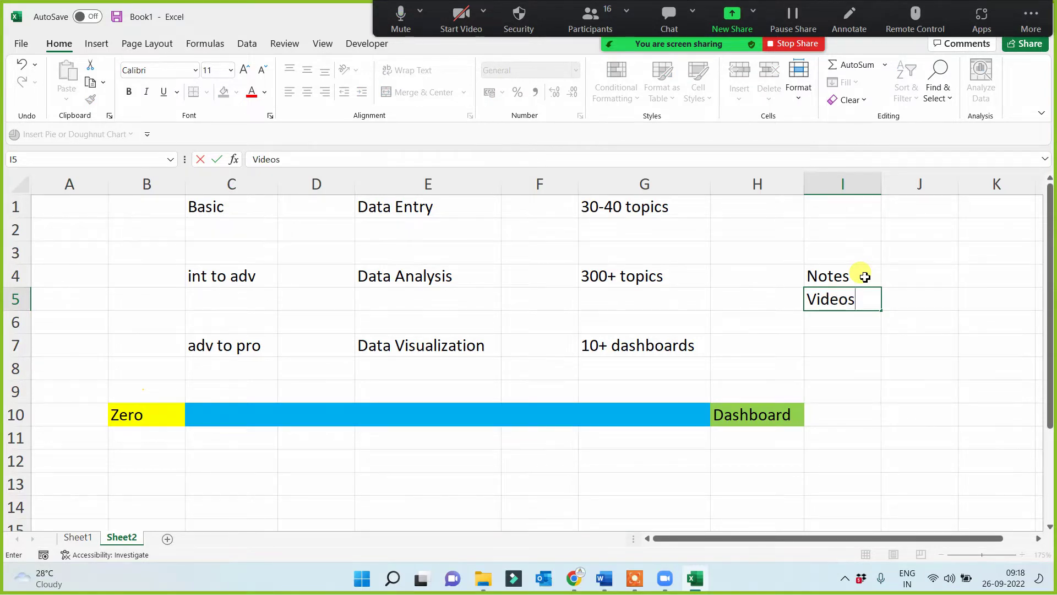
key(Return)
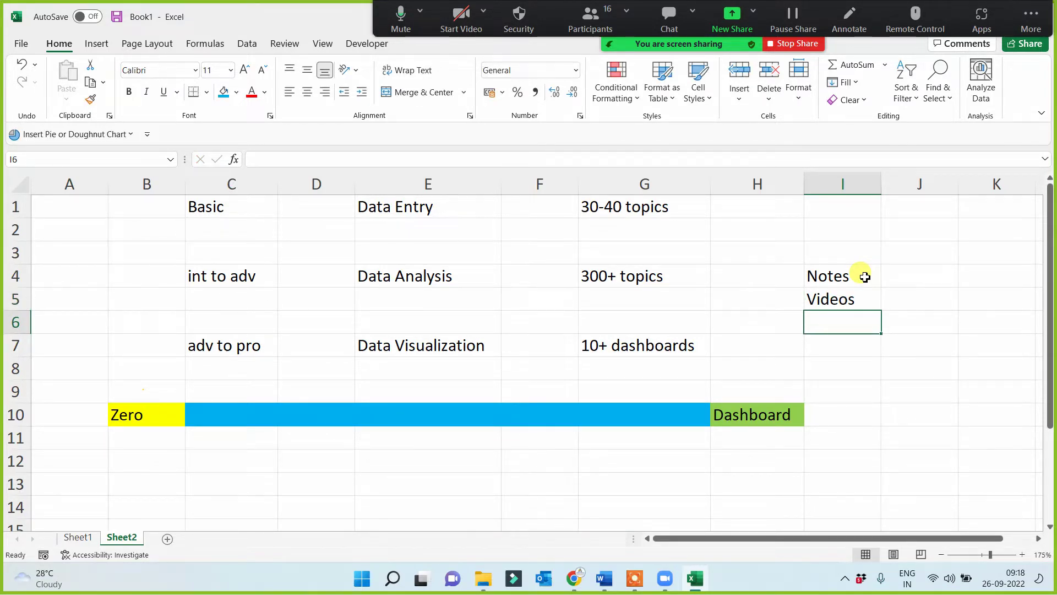
Add practice to the course materials list in cell I6, below Videos.
text(practice)
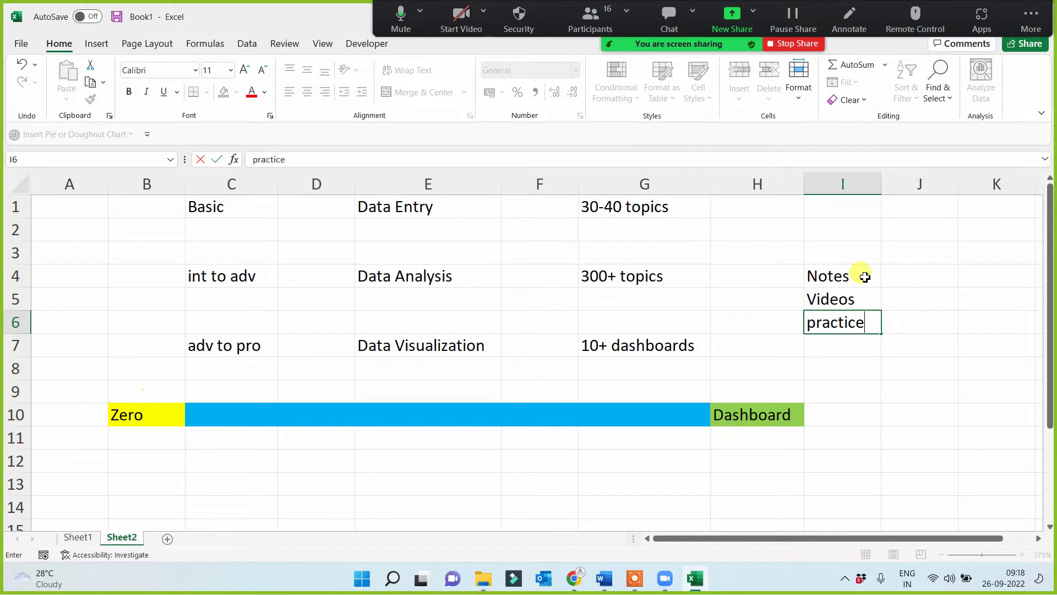
key(Return)
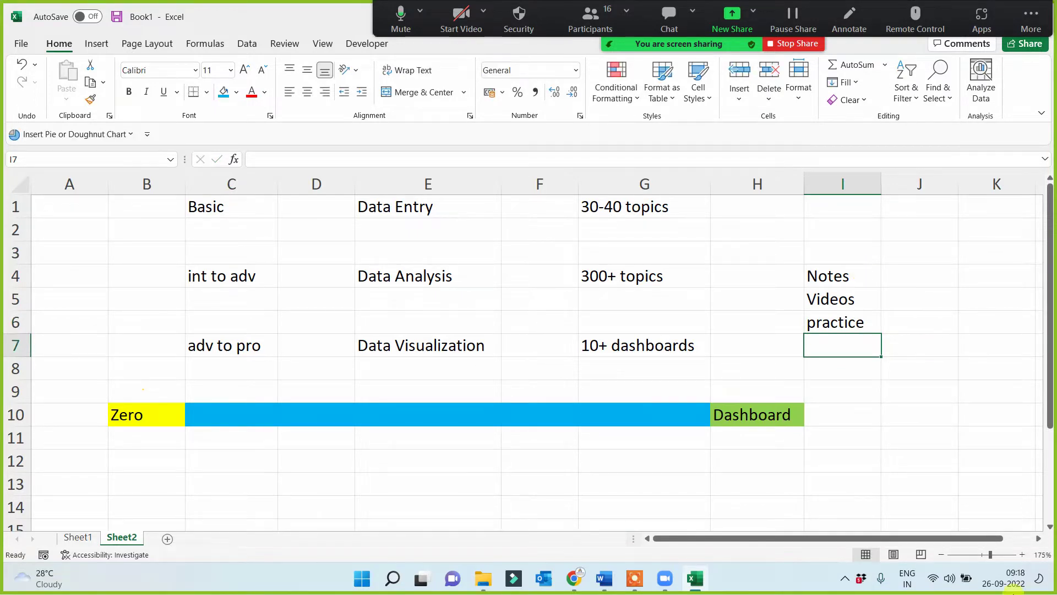
click(861, 322)
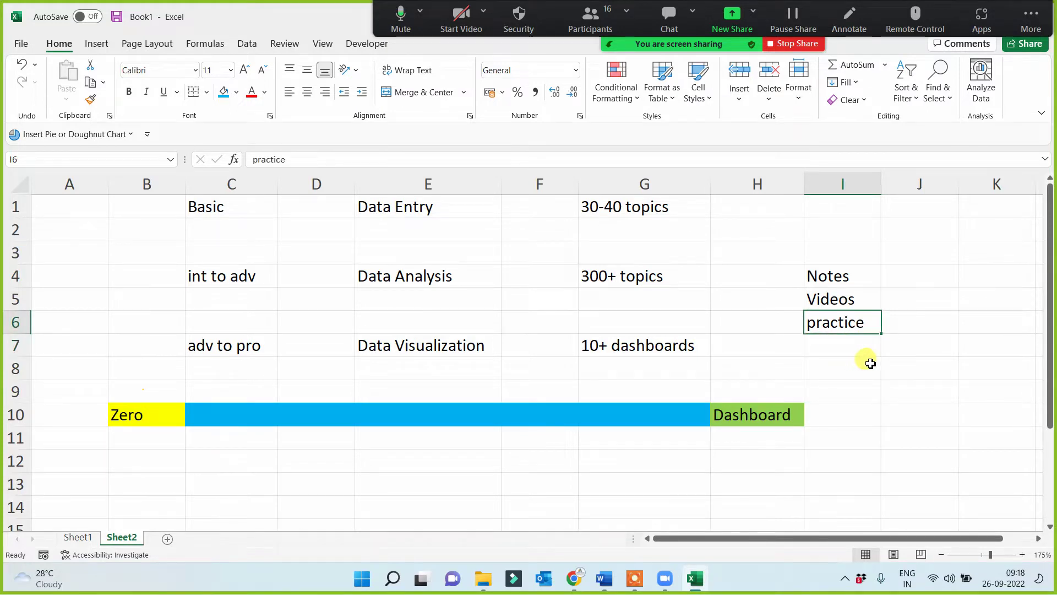
drag(842, 279, 848, 320)
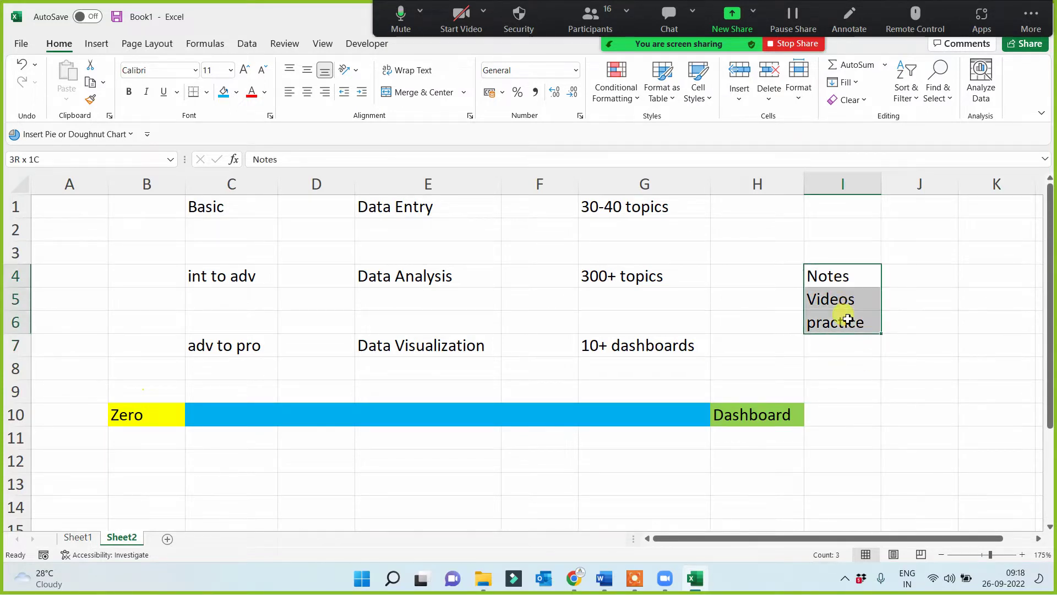
click(840, 385)
Enter Sheet in cell I3, above Notes, as another course material.
click(829, 255)
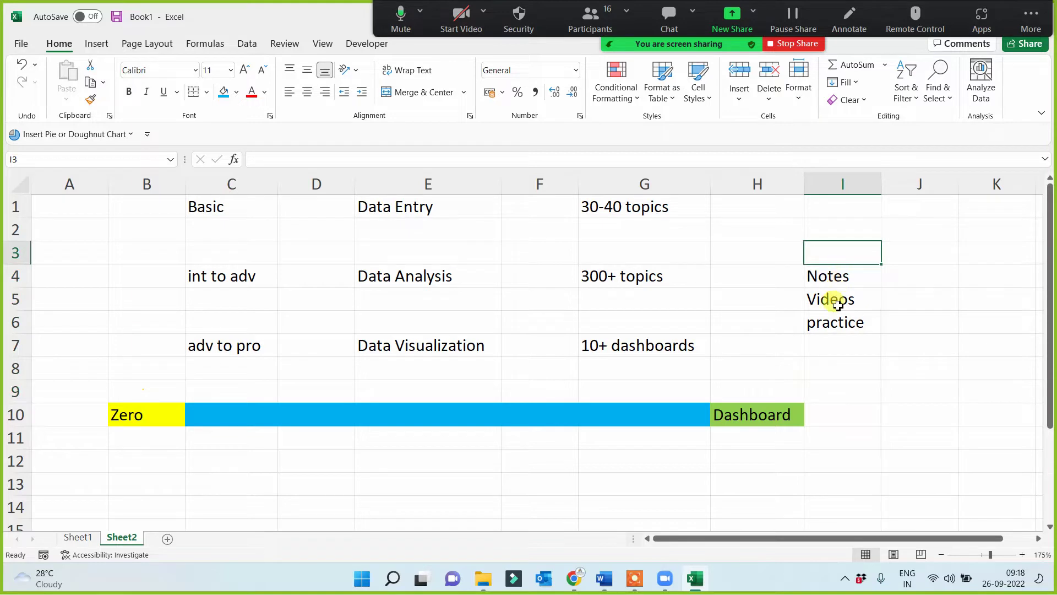
text(Sh)
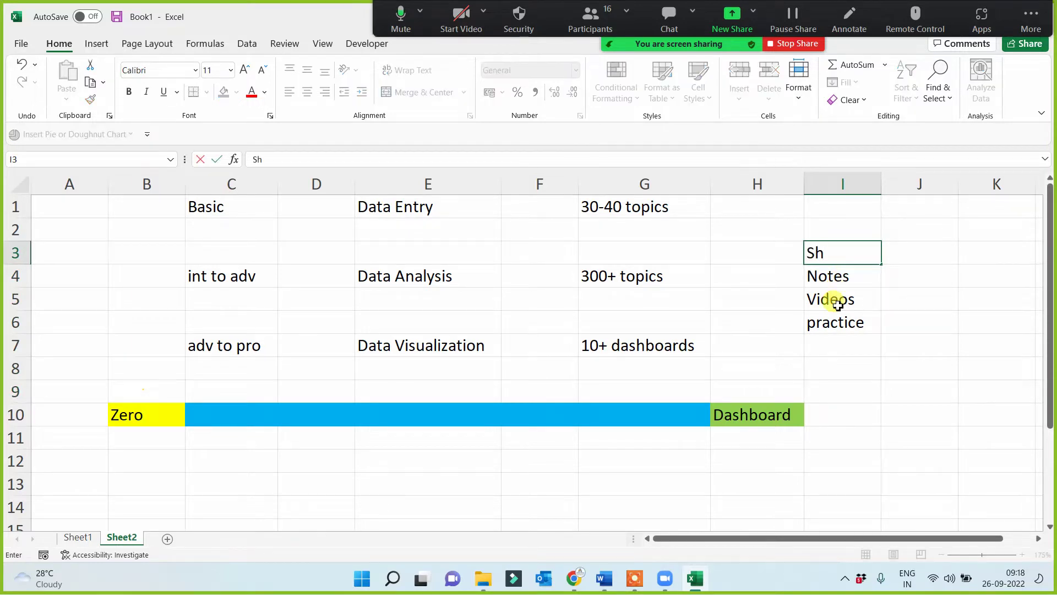
text(eet)
click(854, 365)
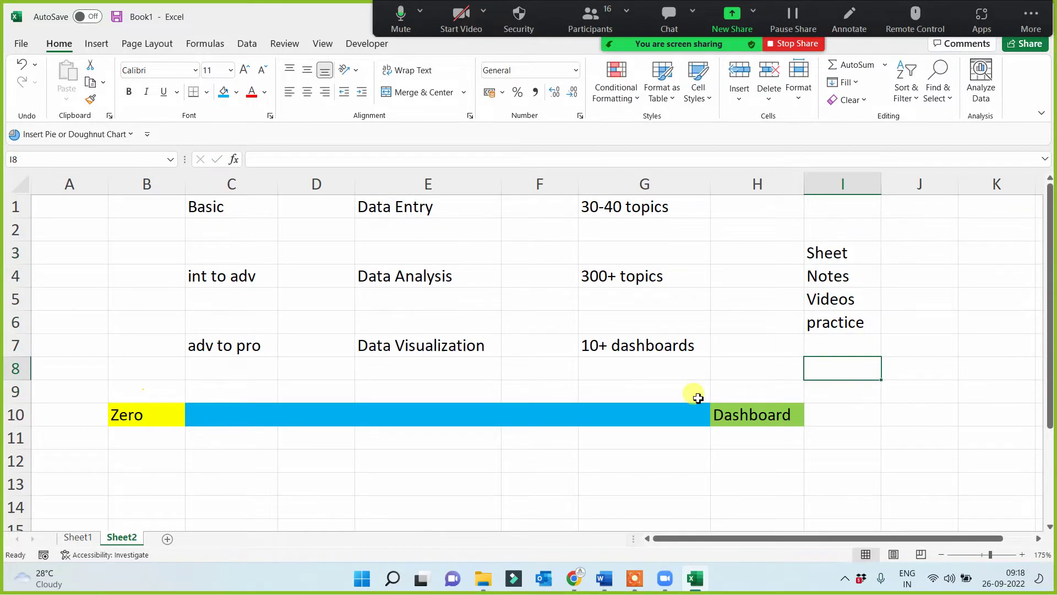
Fill the practice cell I6 with the same light blue used between Zero and Dashboard.
click(838, 250)
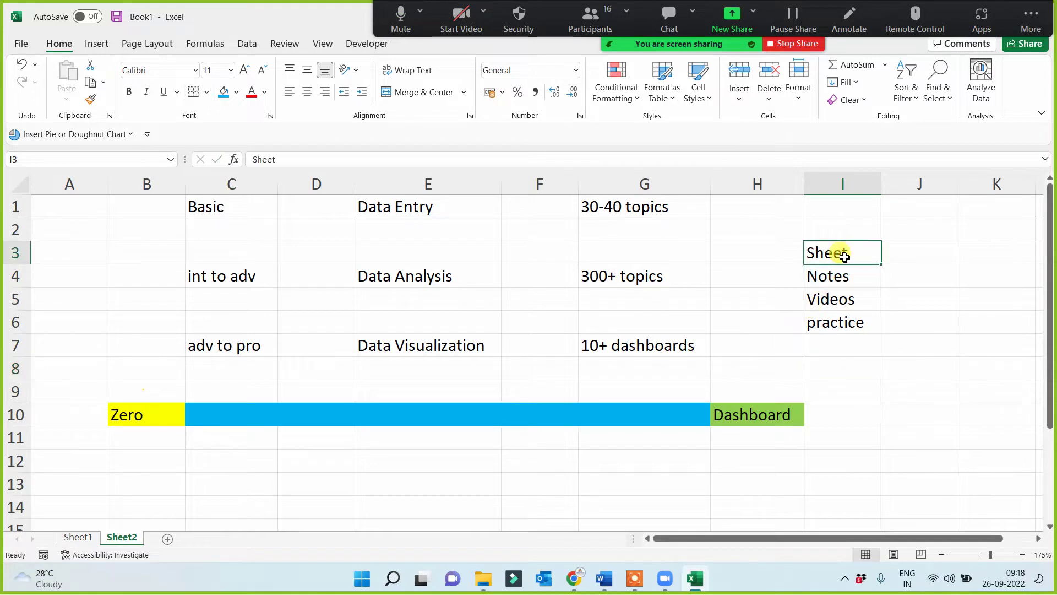
click(834, 277)
click(844, 332)
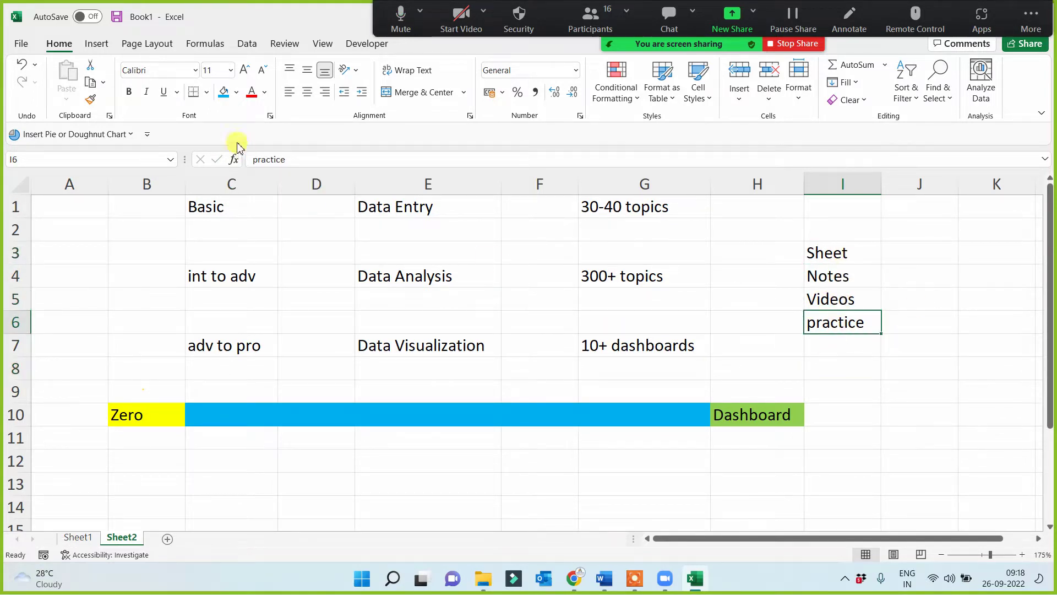
click(223, 92)
click(840, 386)
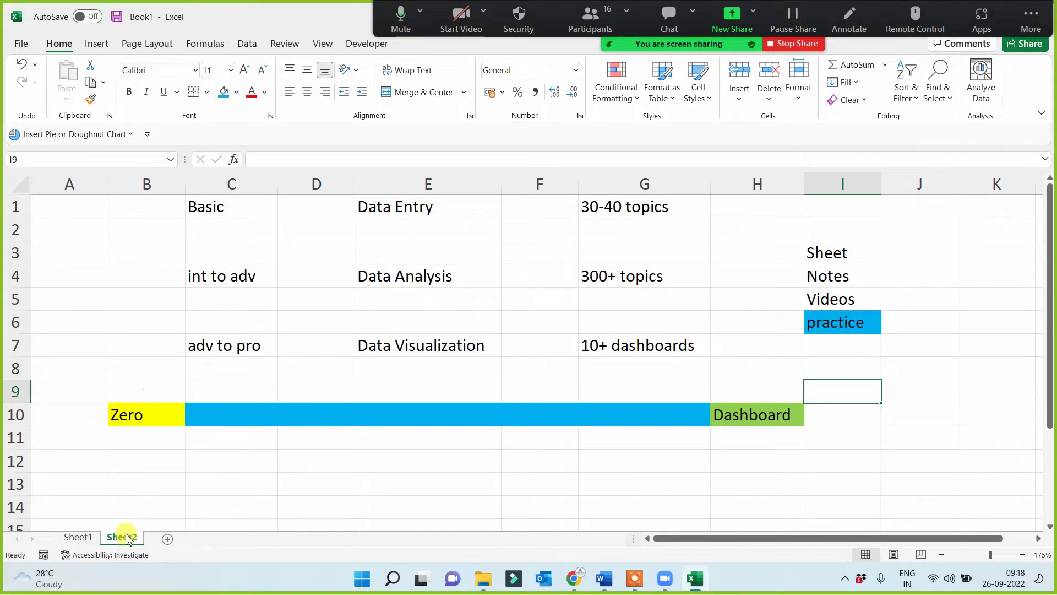
click(134, 416)
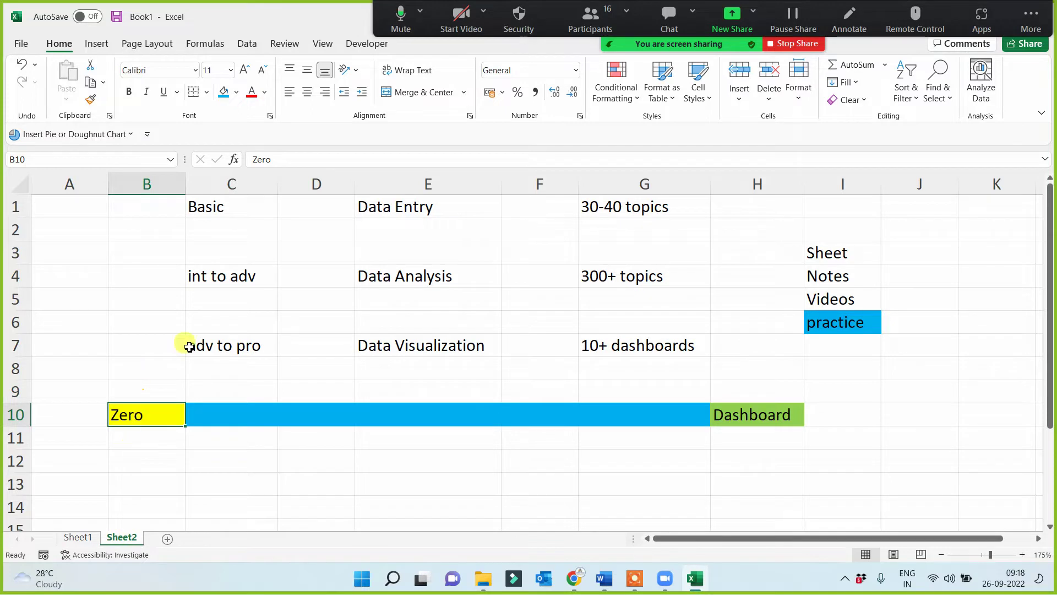
click(773, 420)
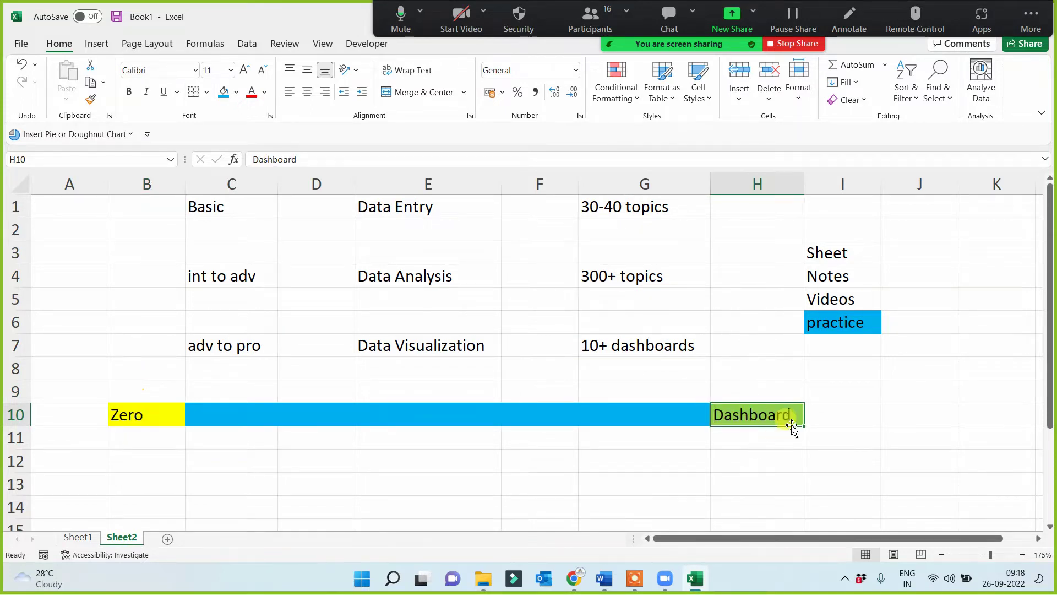
drag(860, 251, 862, 325)
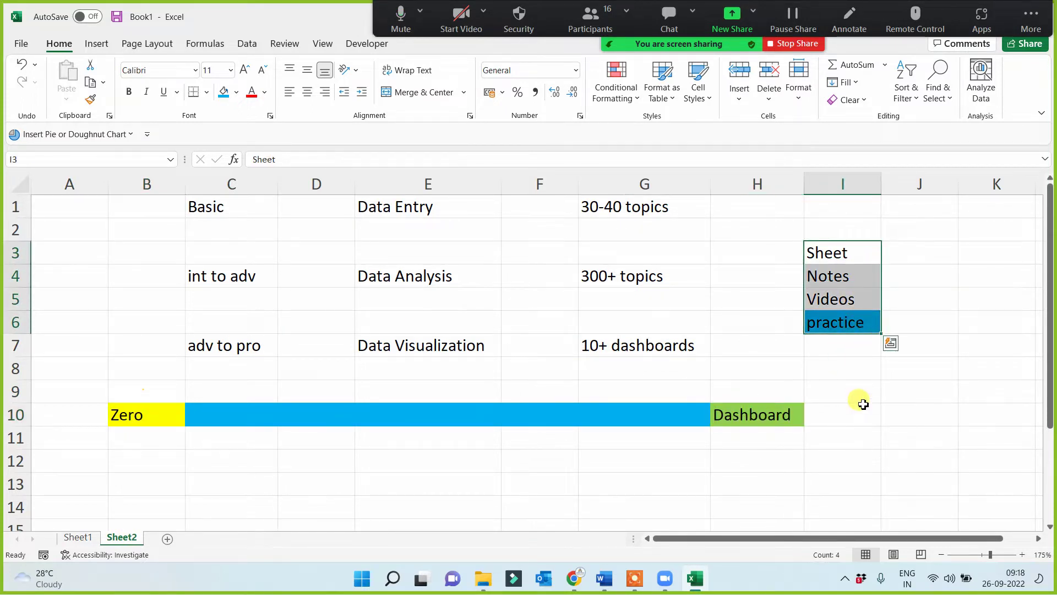
click(233, 477)
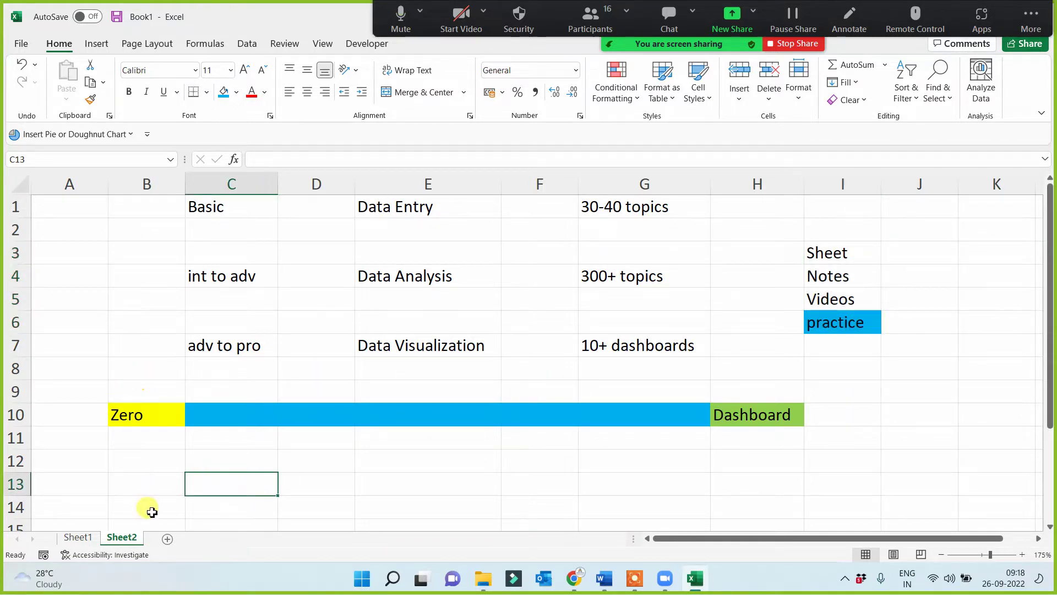
click(373, 202)
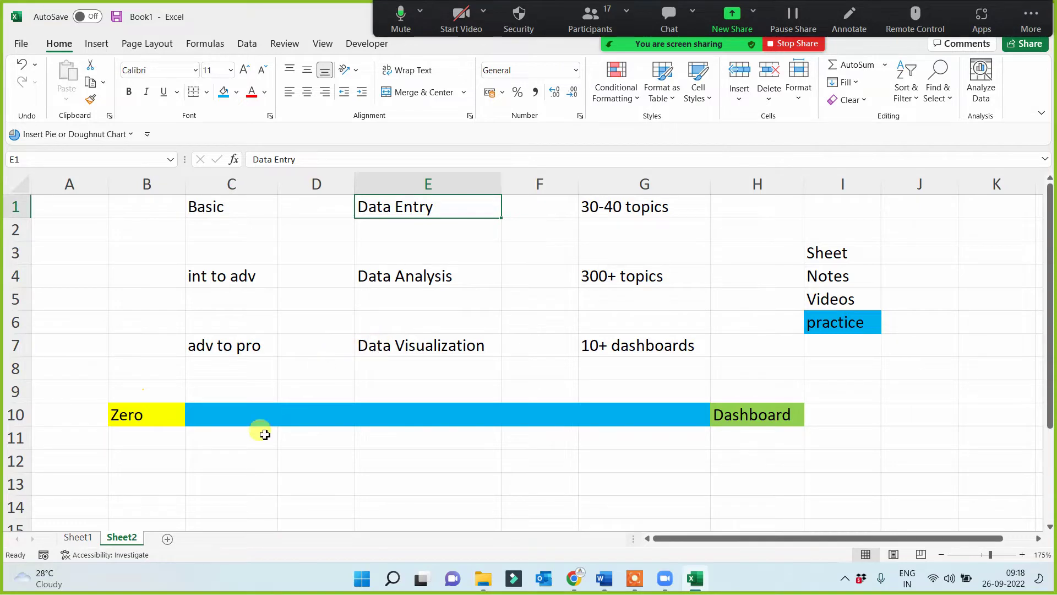
Add a new worksheet after Sheet2 and minimize the floating meeting video panel that covers it.
click(167, 539)
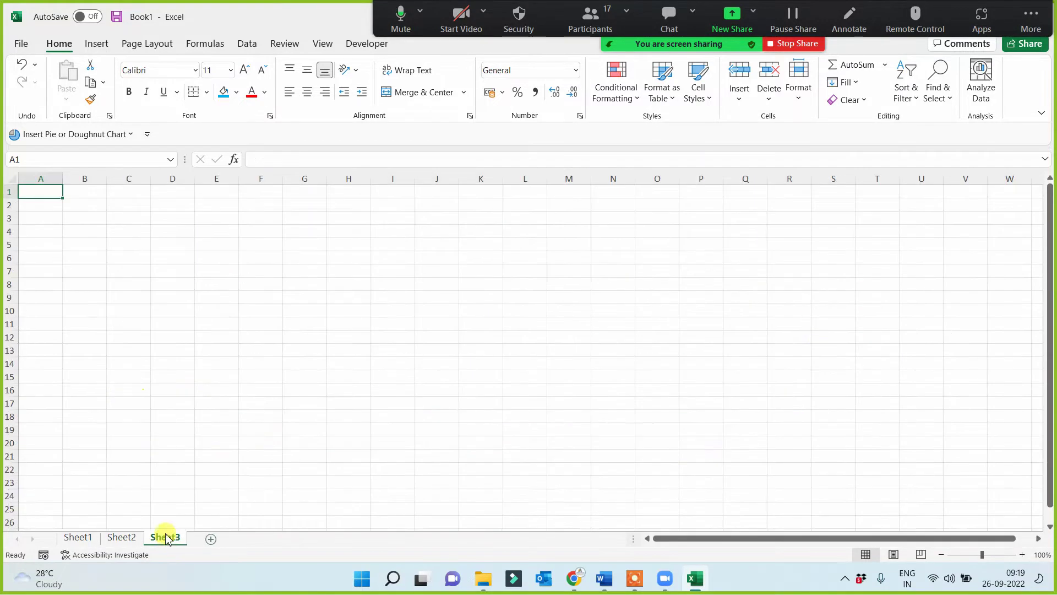
scroll(282, 345, up, 4)
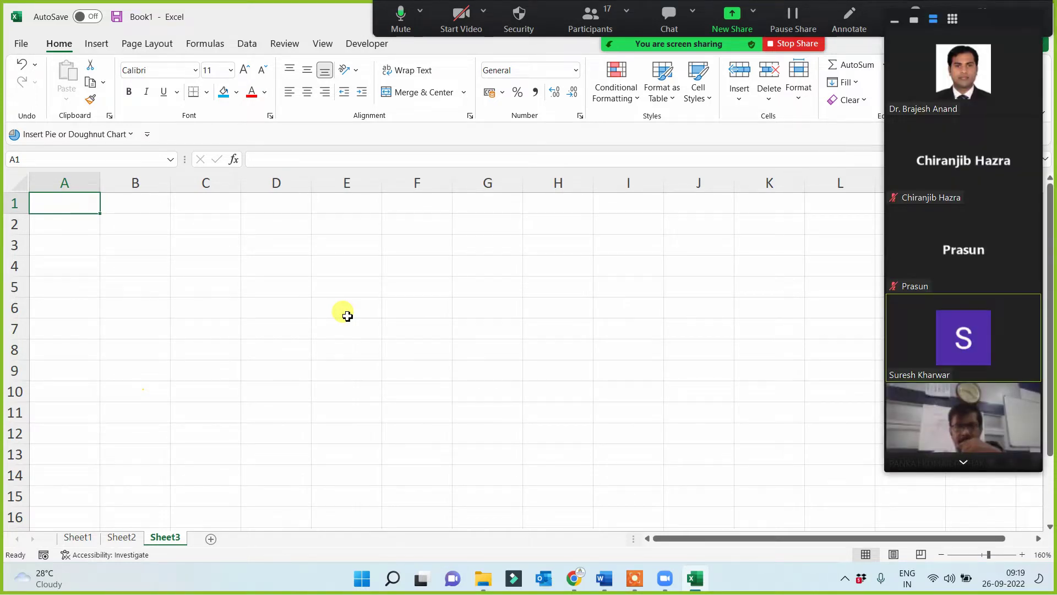
click(914, 21)
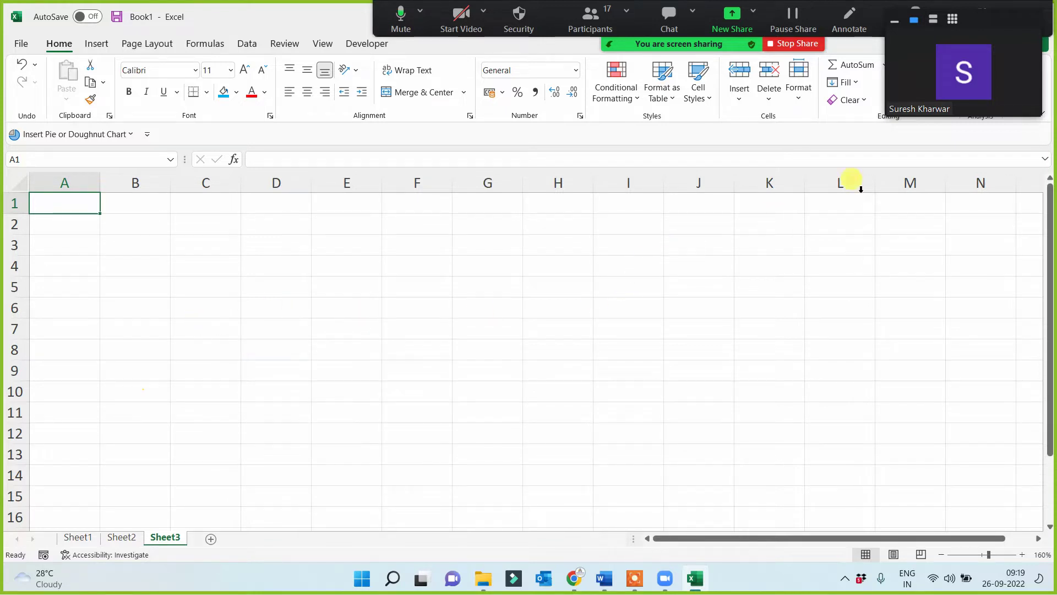
click(895, 20)
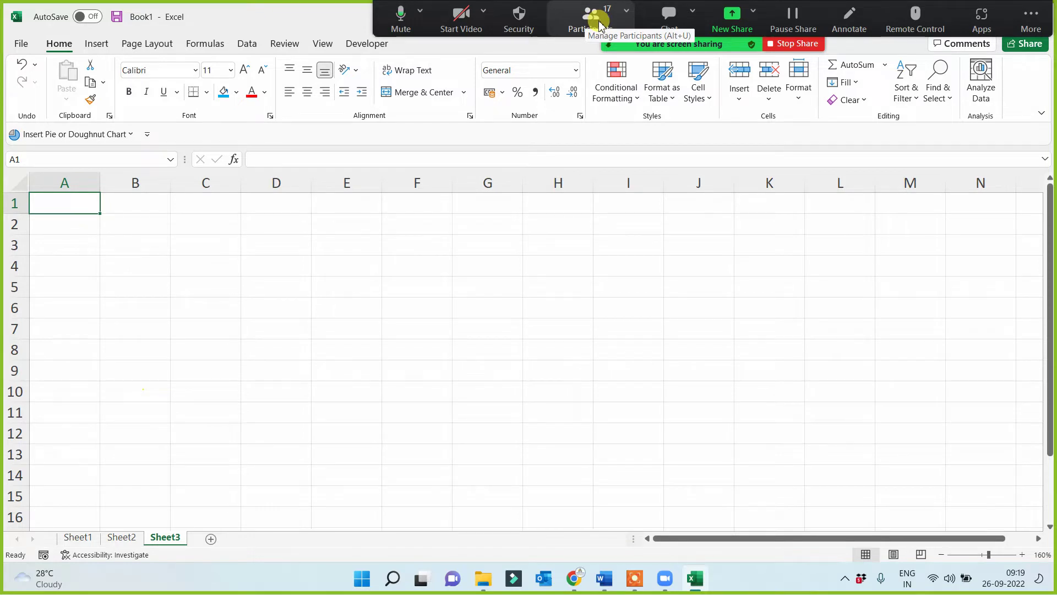
Open the Zoom meeting's participant list and look through the attendees and their microphone states.
click(626, 11)
click(590, 16)
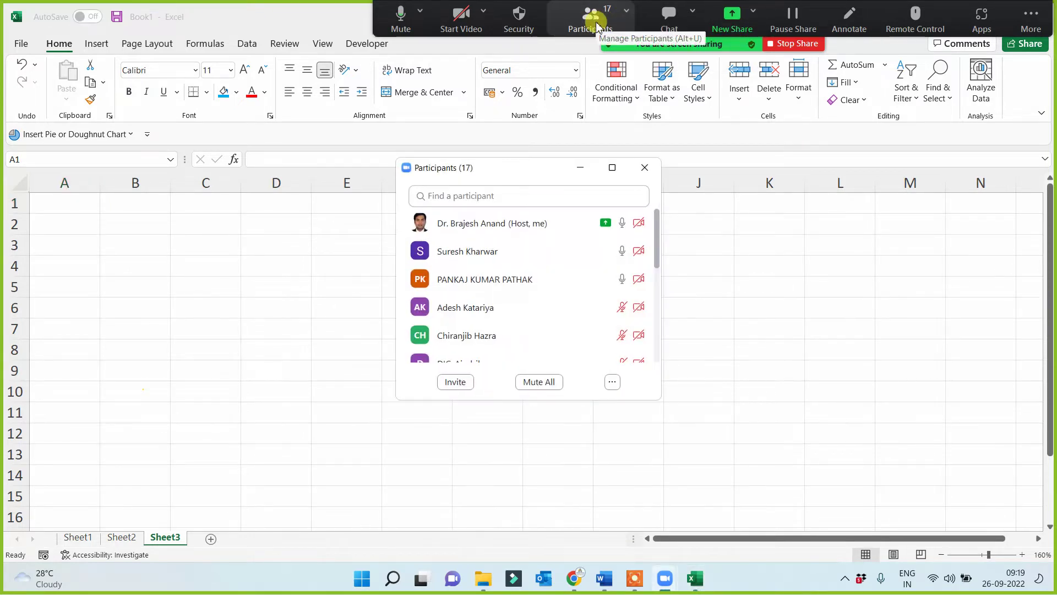
scroll(649, 335, down, 5)
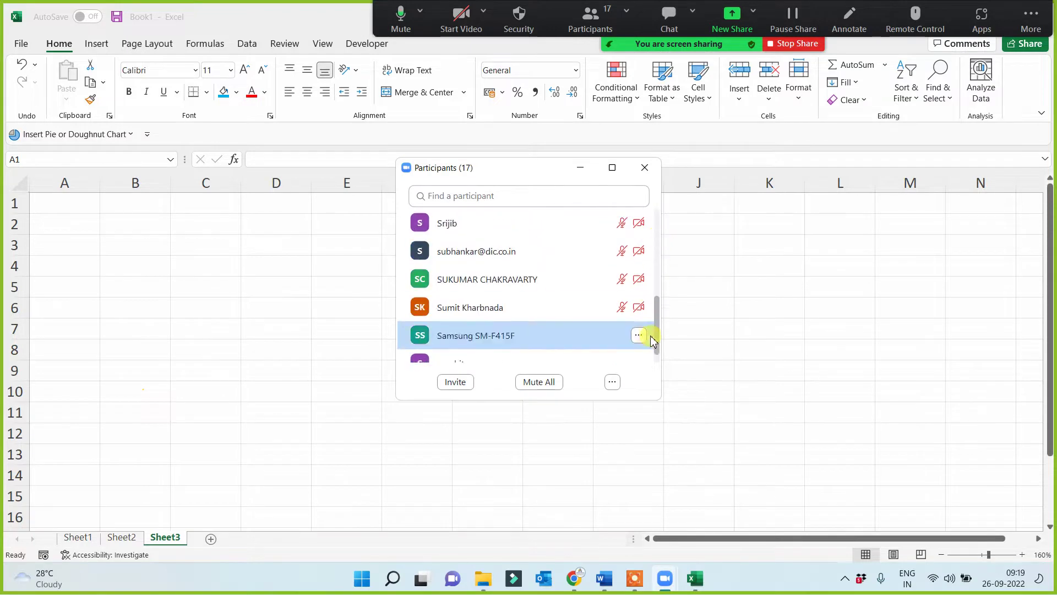
scroll(661, 297, up, 3)
drag(661, 297, 668, 229)
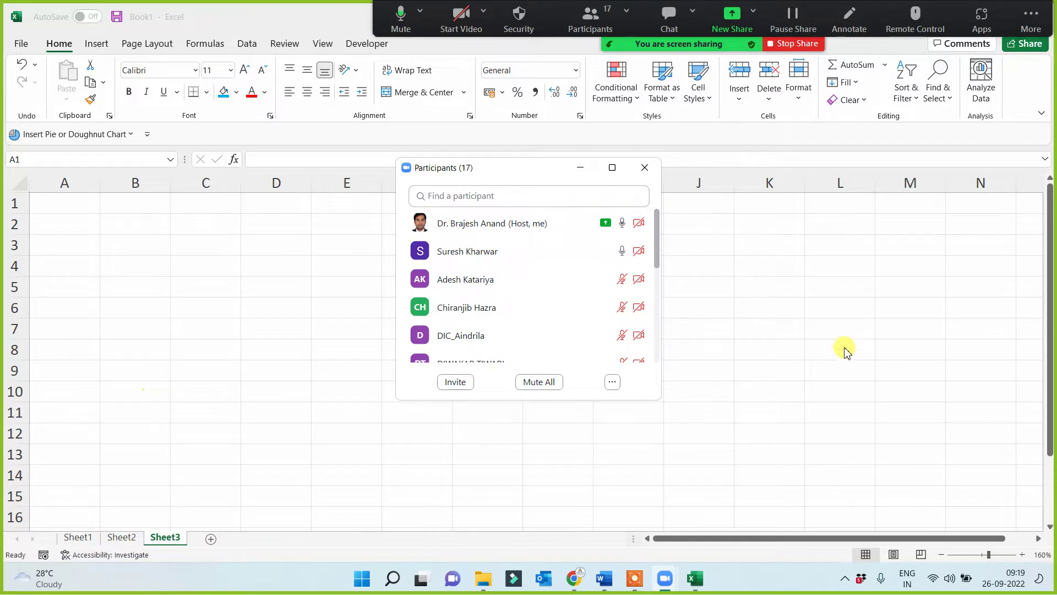
click(658, 329)
drag(658, 329, 652, 240)
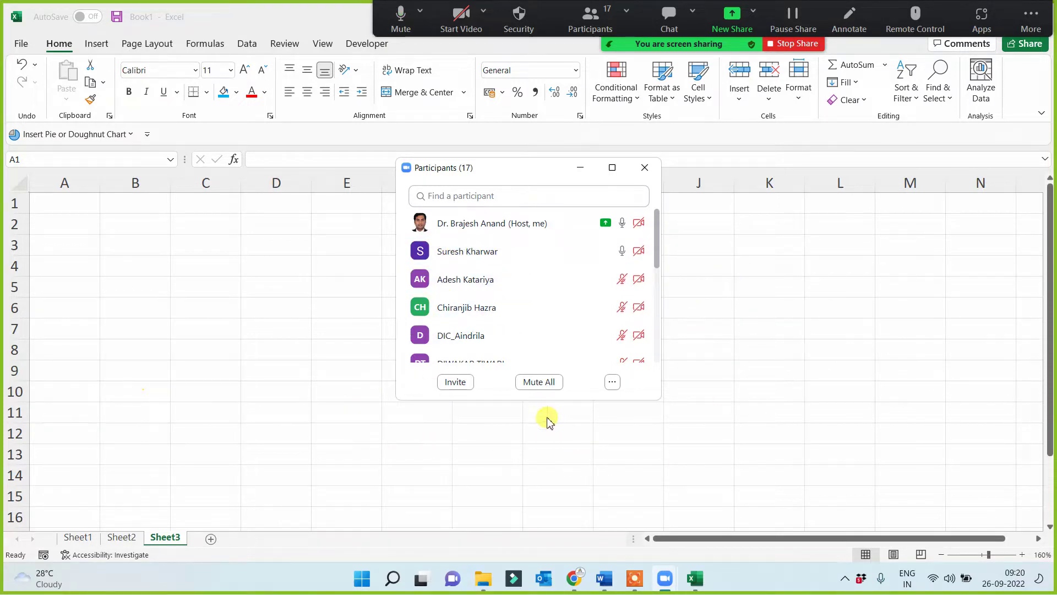
Mute all current and new meeting participants, still allowing them to unmute themselves, and minimize the participant list.
click(541, 383)
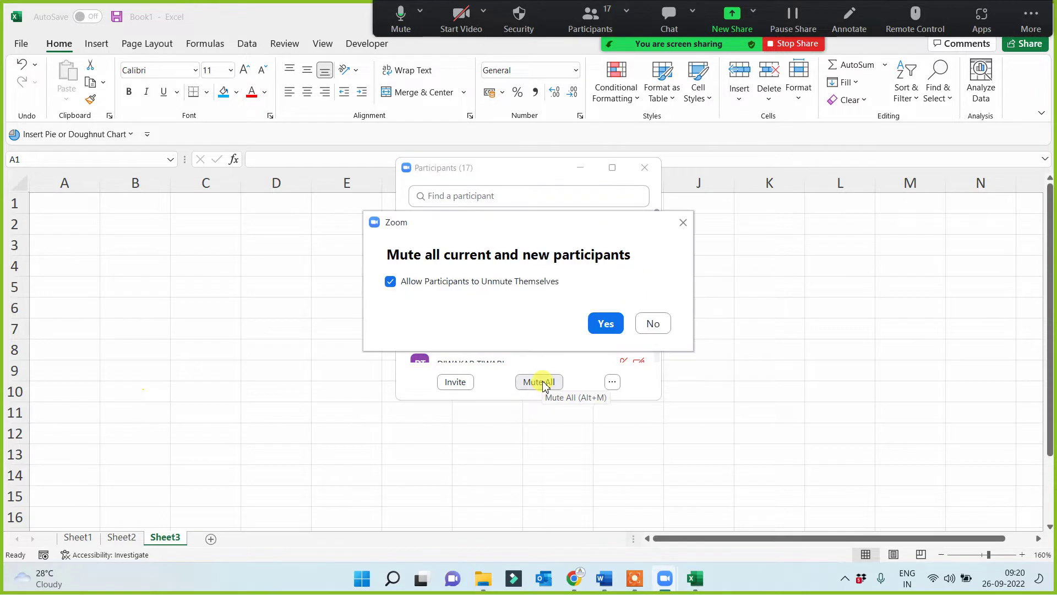
click(604, 322)
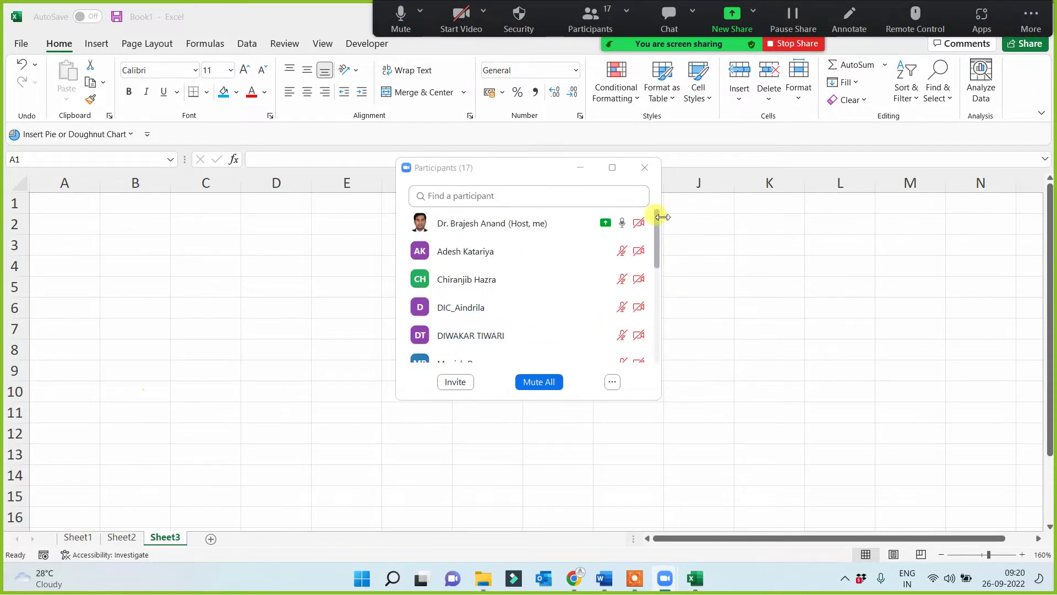
drag(527, 172, 695, 141)
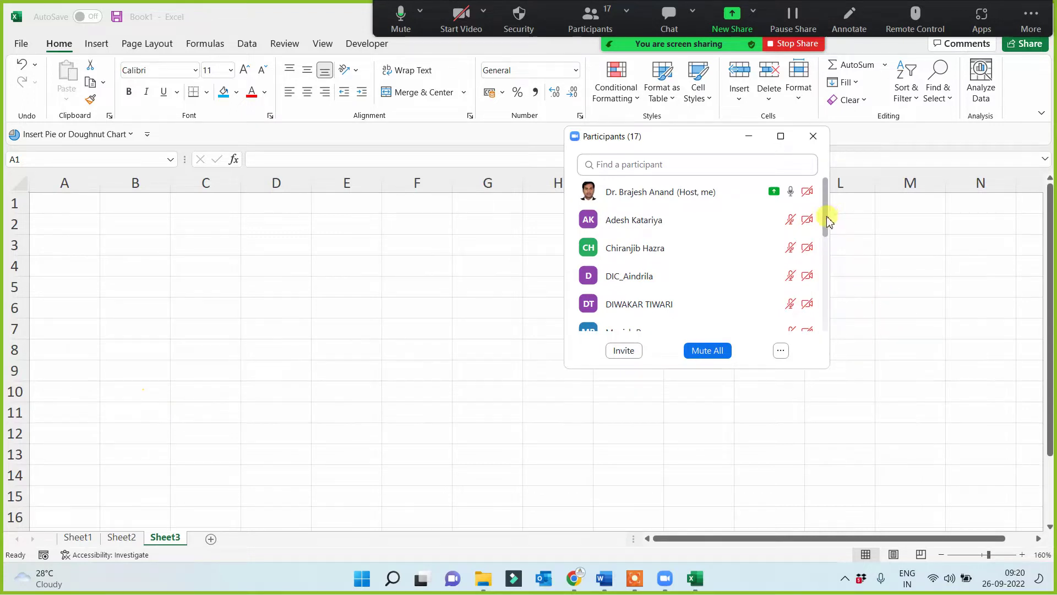
mouse_move(825, 217)
mouse_down()
mouse_move(827, 318)
mouse_move(825, 198)
mouse_up()
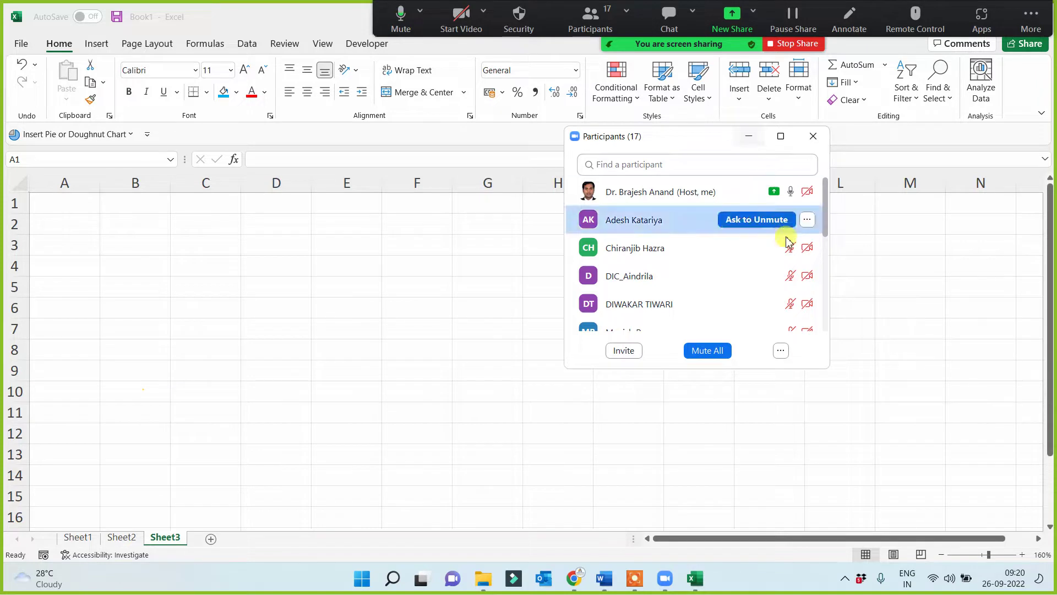
drag(827, 232, 826, 188)
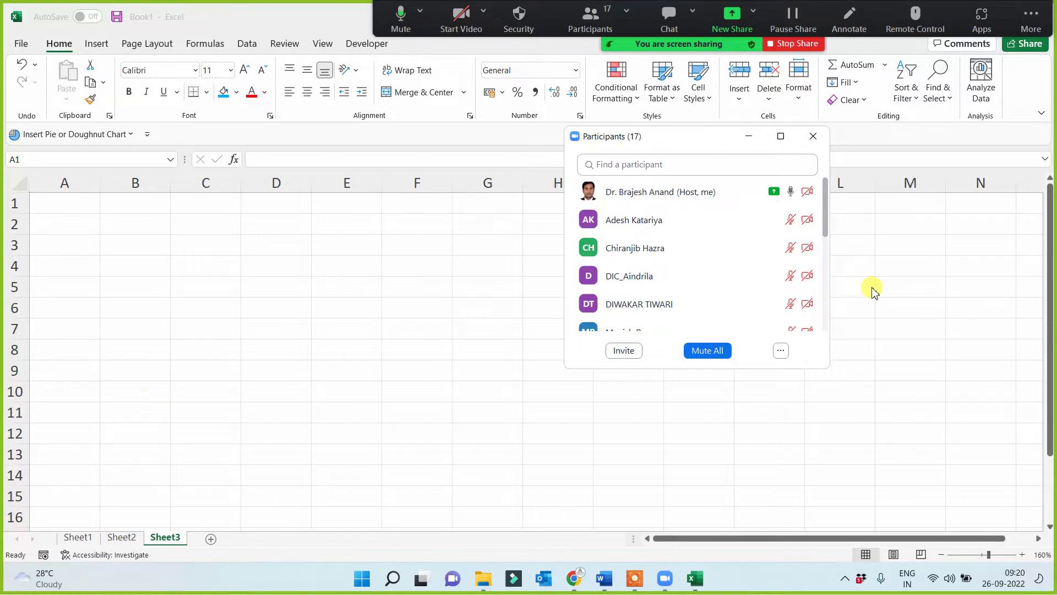
click(750, 138)
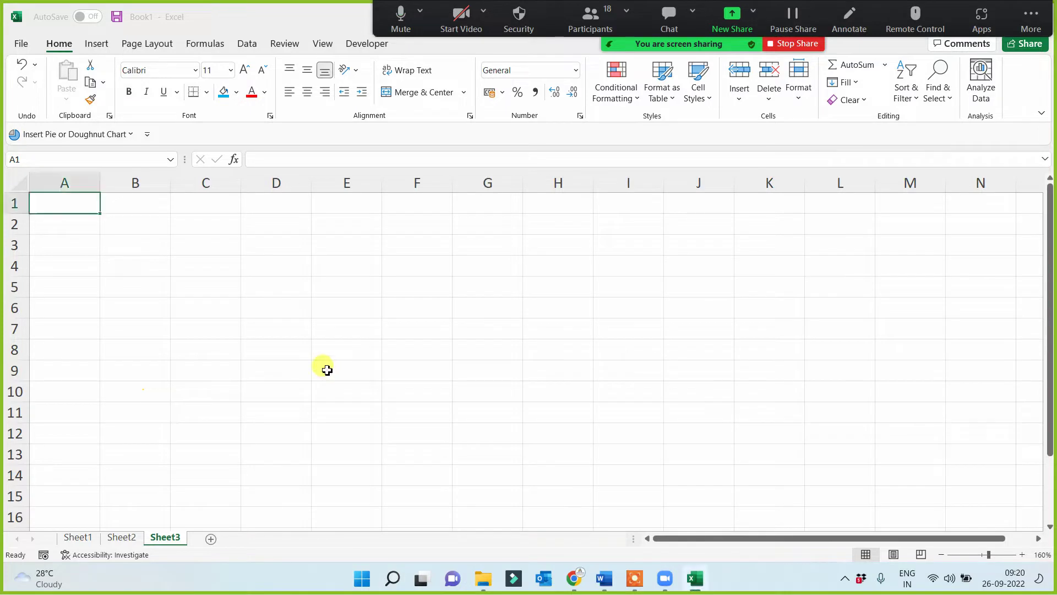
Rename the worksheet Sheet3 as Basic Term.
double_click(168, 537)
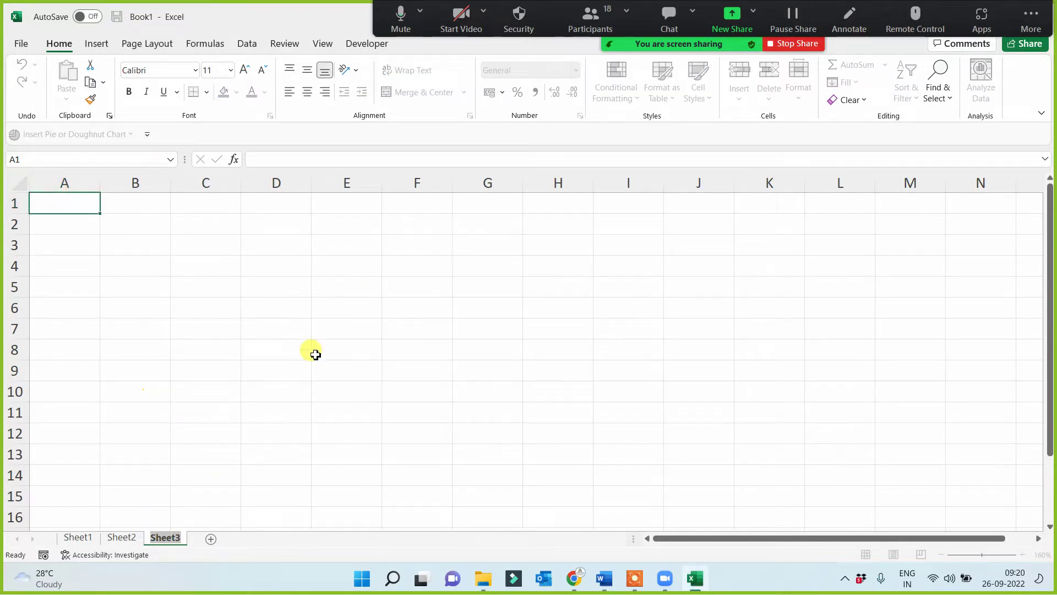
click(328, 285)
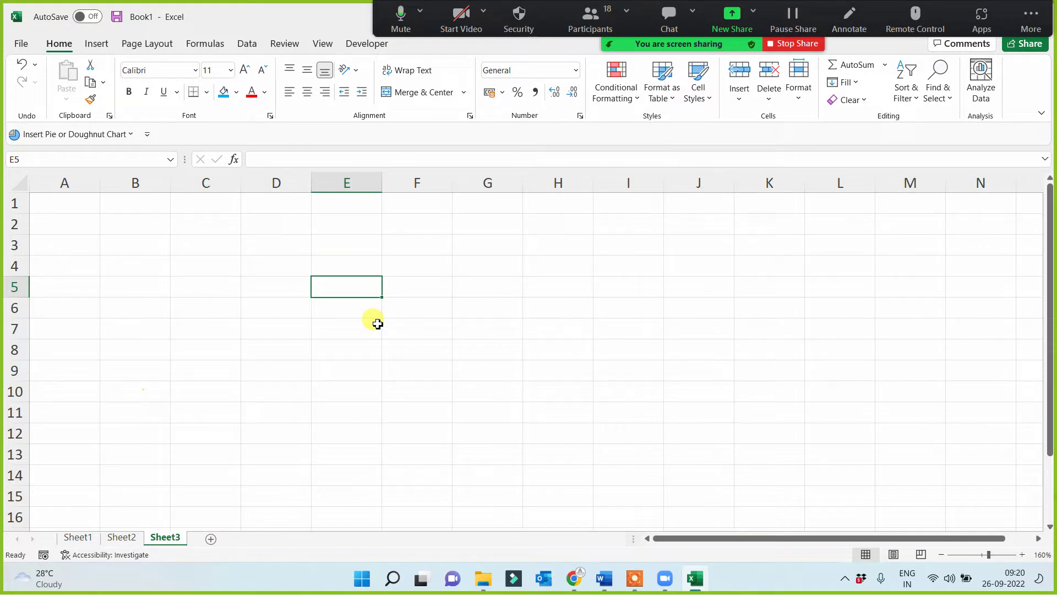
double_click(169, 538)
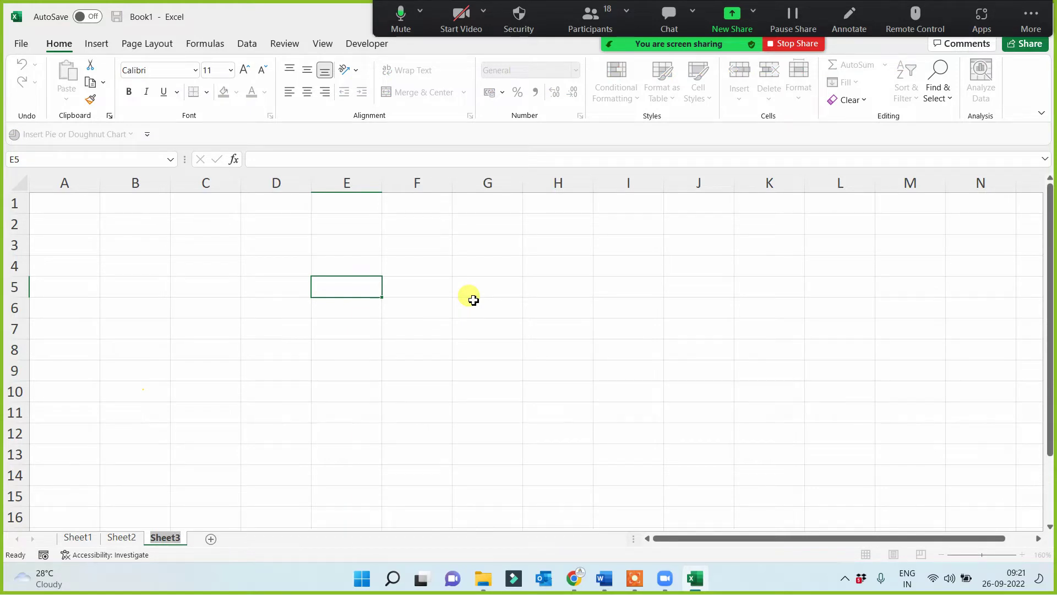
text(Basic)
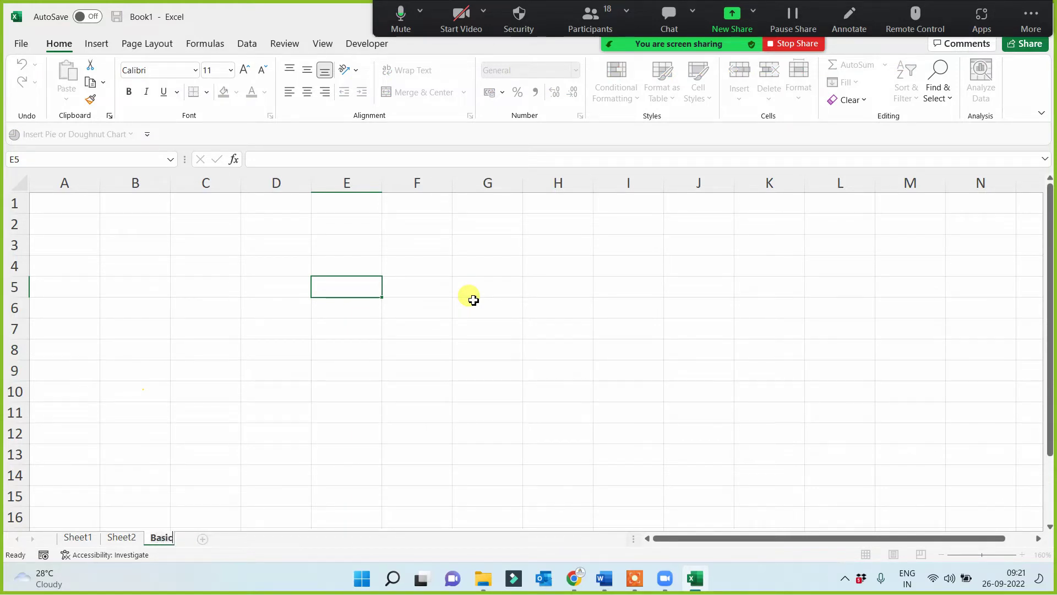
text( Term)
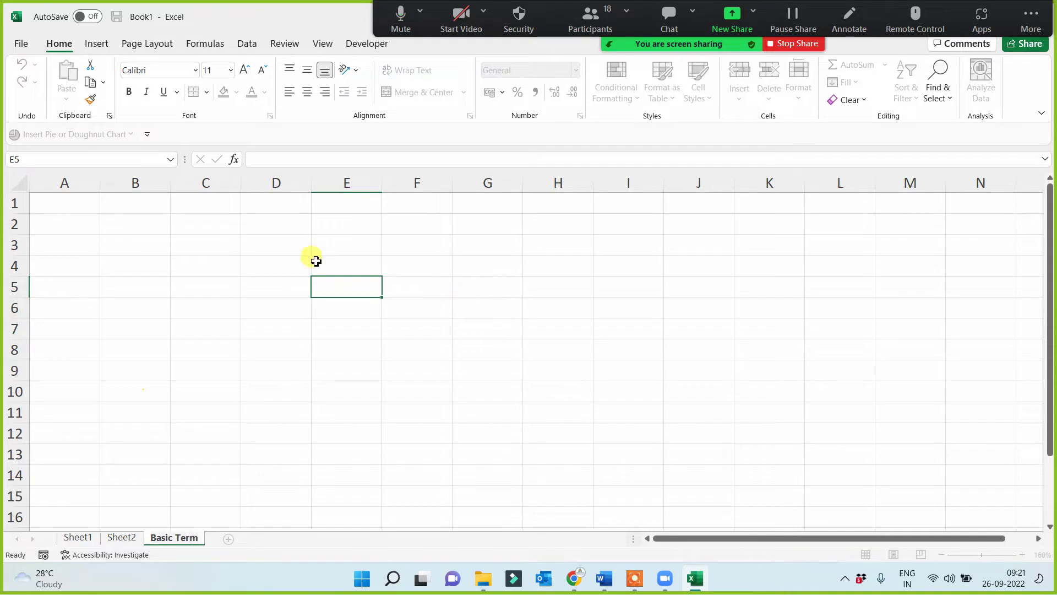
click(248, 267)
click(189, 242)
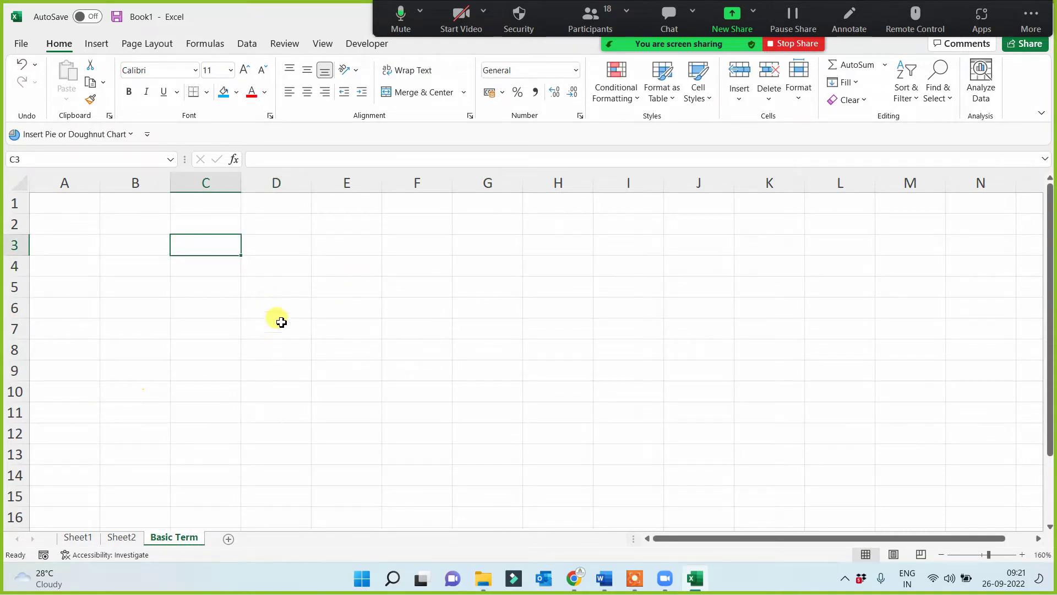
Enter the terms Rows, Columns, Cell, Range and Cell Address in consecutive cells down column C, starting at C3.
scroll(280, 312, up, 1)
click(229, 294)
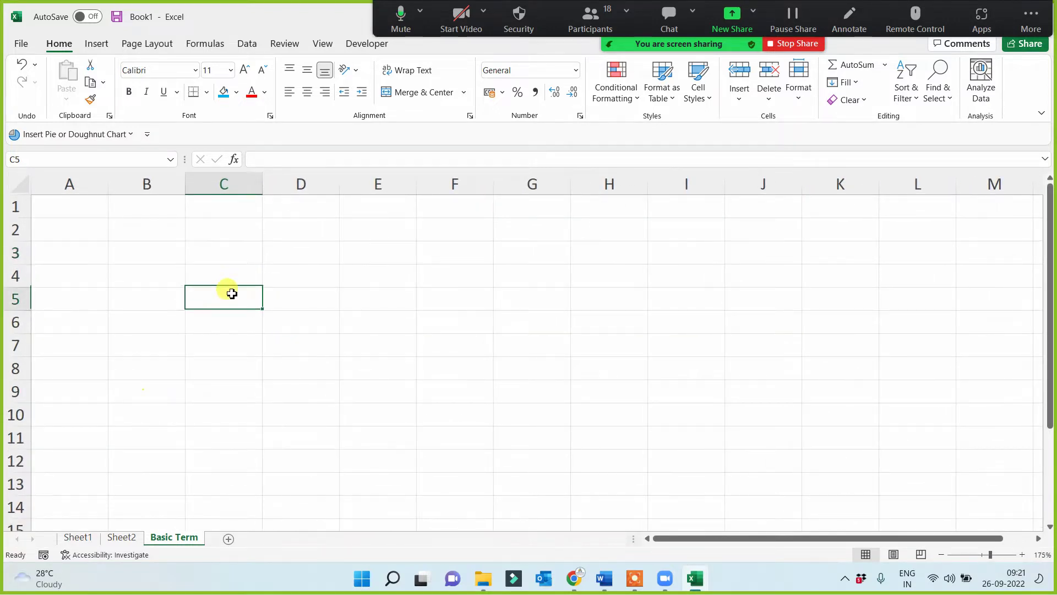
click(147, 227)
click(203, 252)
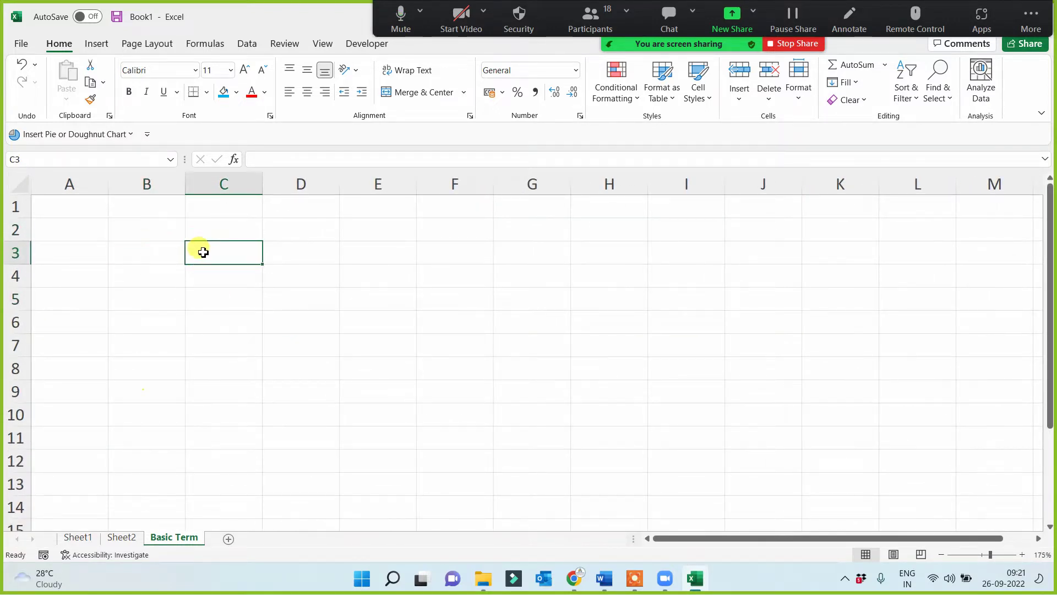
text(Rows)
key(Return)
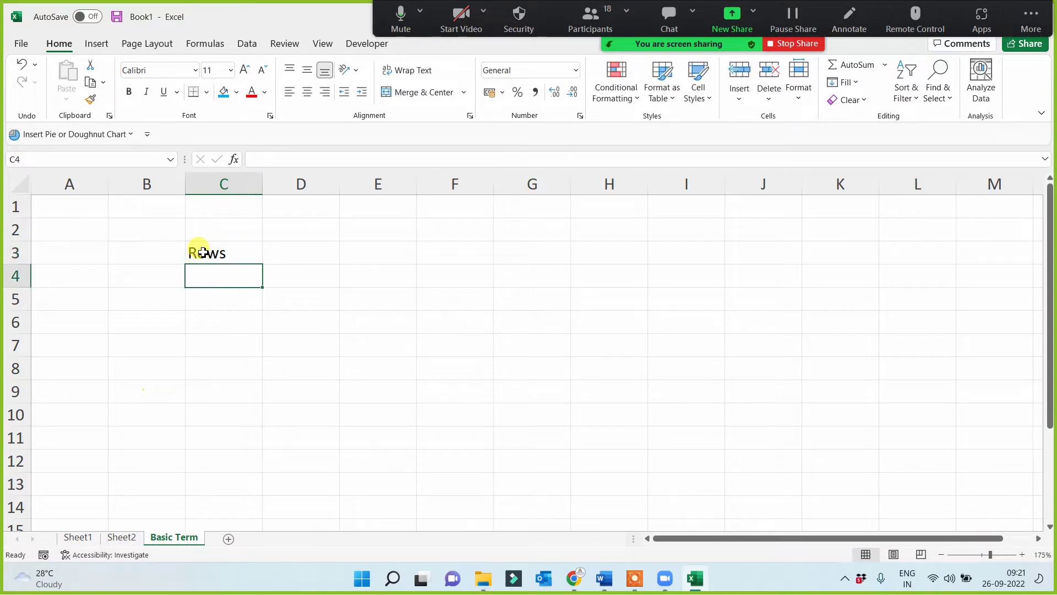
text(Columns)
key(Return)
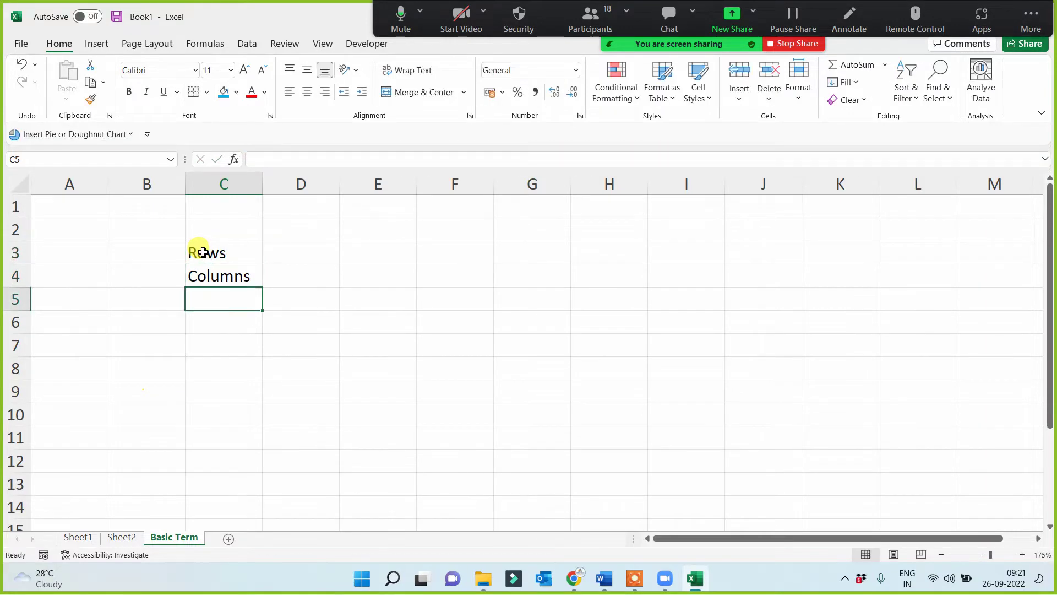
text(Cell)
key(Return)
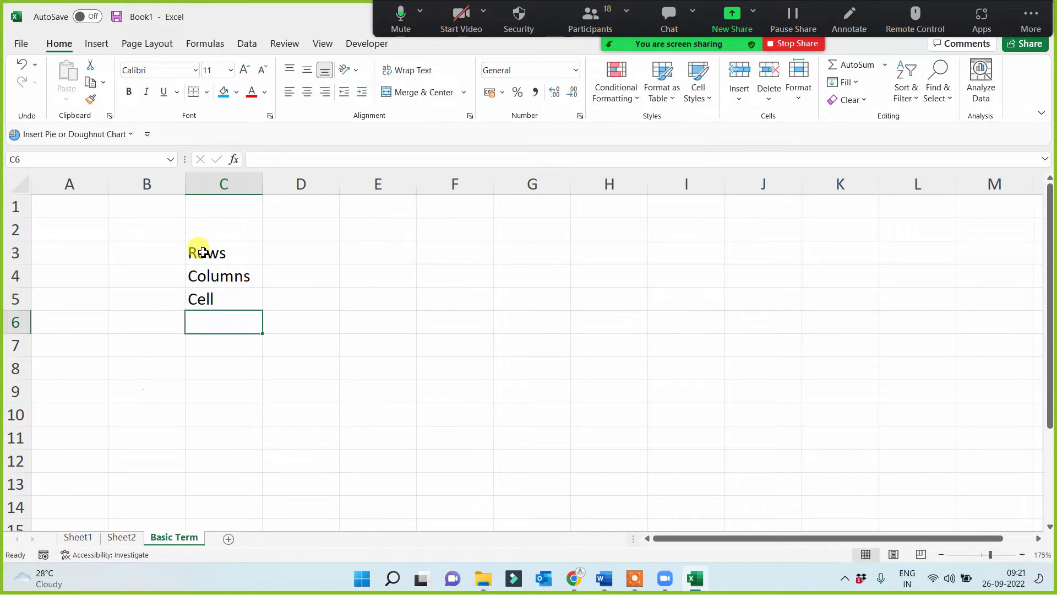
text(RAnge)
key(Return)
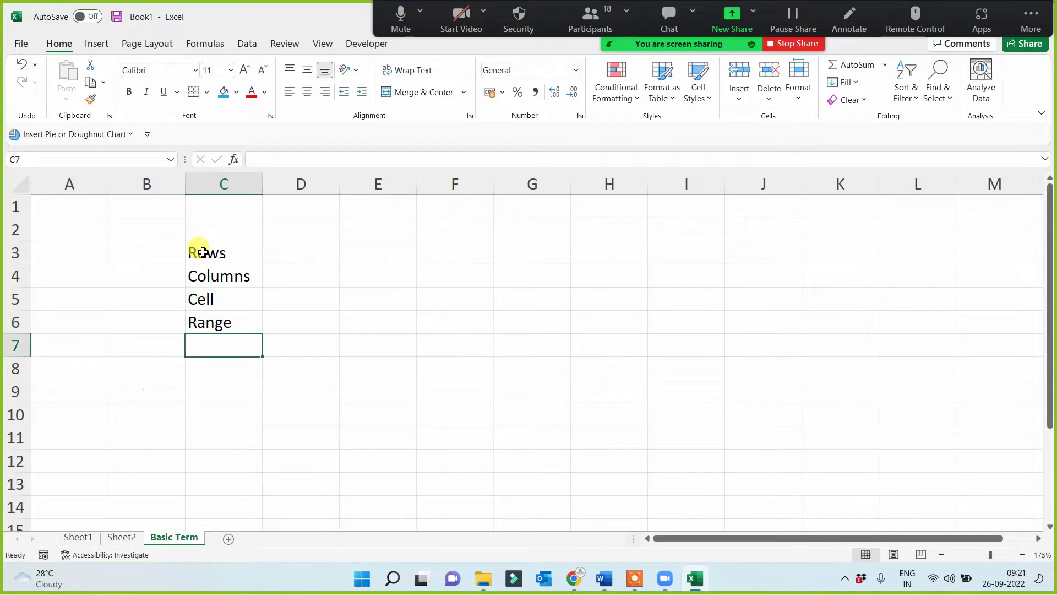
text(Cell Address)
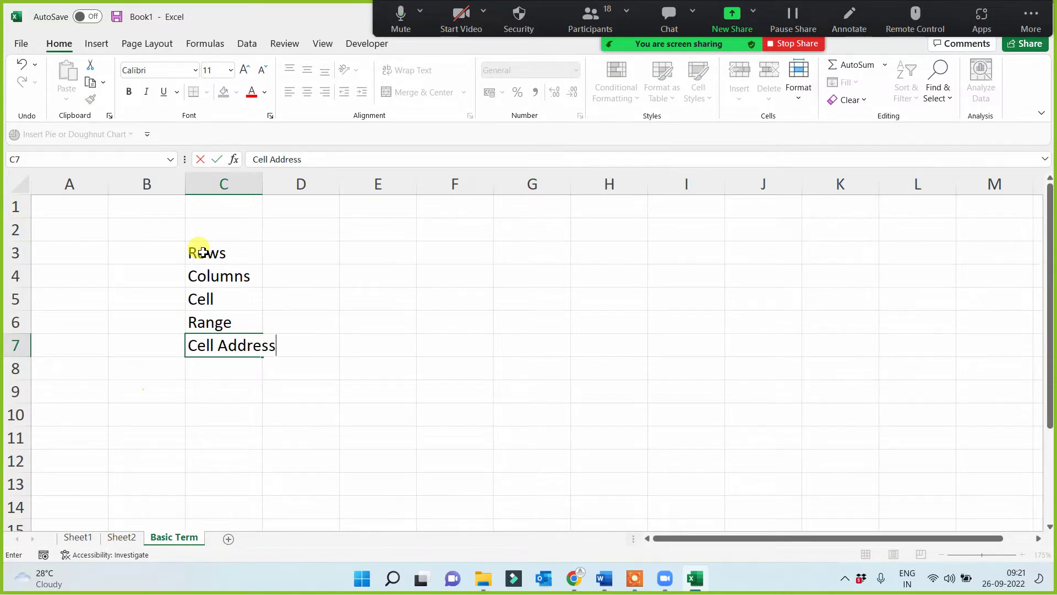
key(Return)
Add the terms Sheet in C9 and Data in C11, leaving one blank row before each.
key(Return)
text(She)
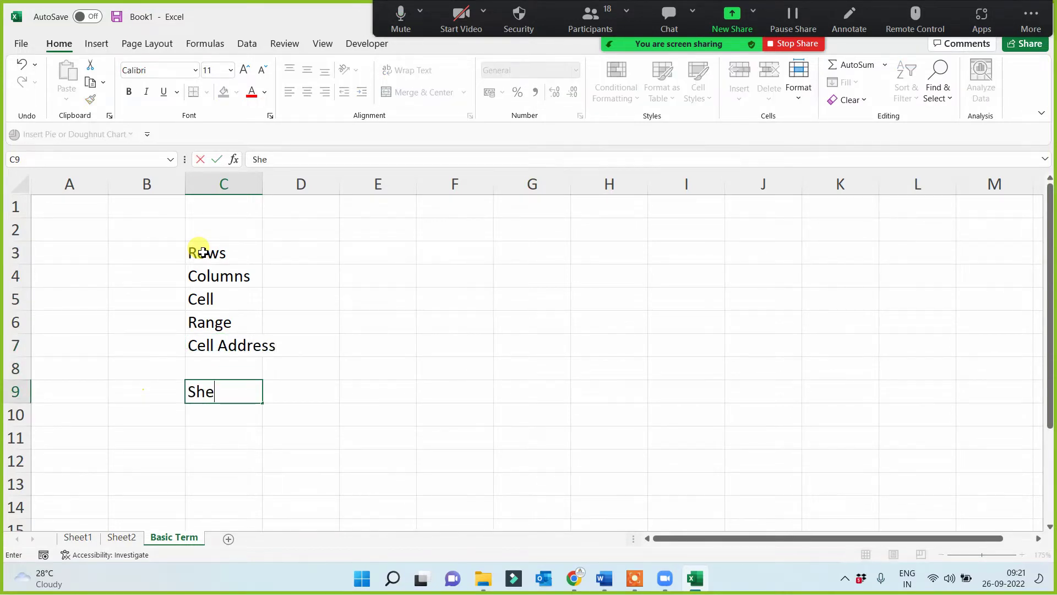
text(et)
key(Return)
key(Return)
text(DA)
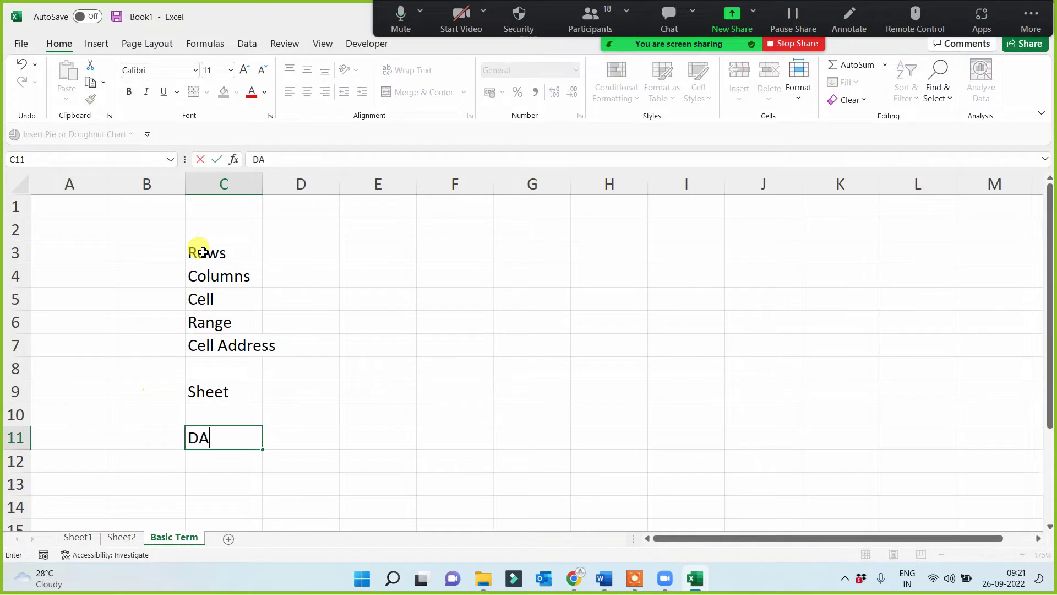
text(ta)
click(403, 322)
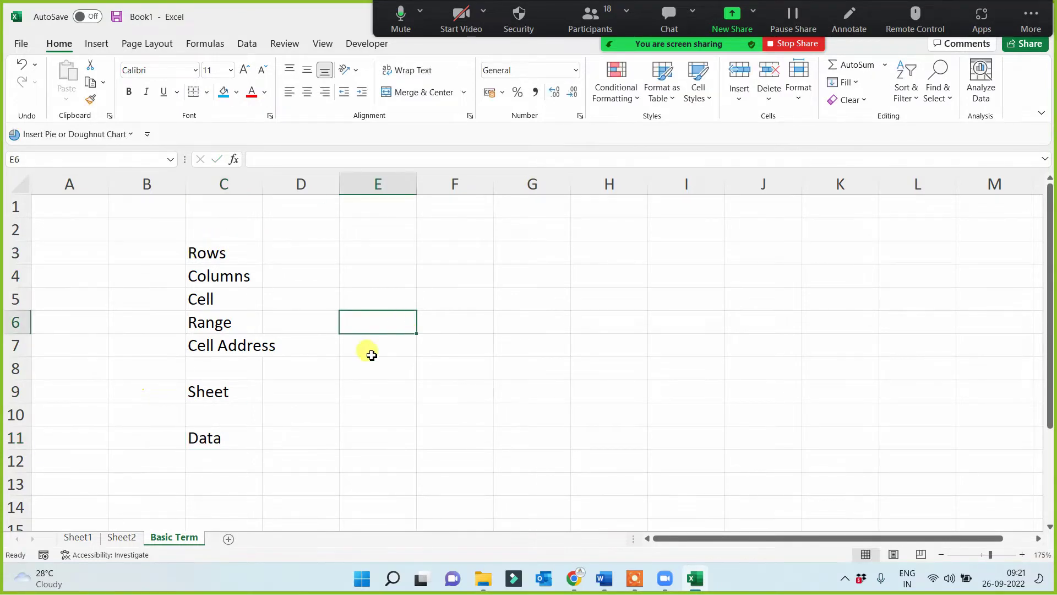
Widen column C so Cell Address fits, and delete the empty column B before the list of terms.
drag(229, 251, 217, 457)
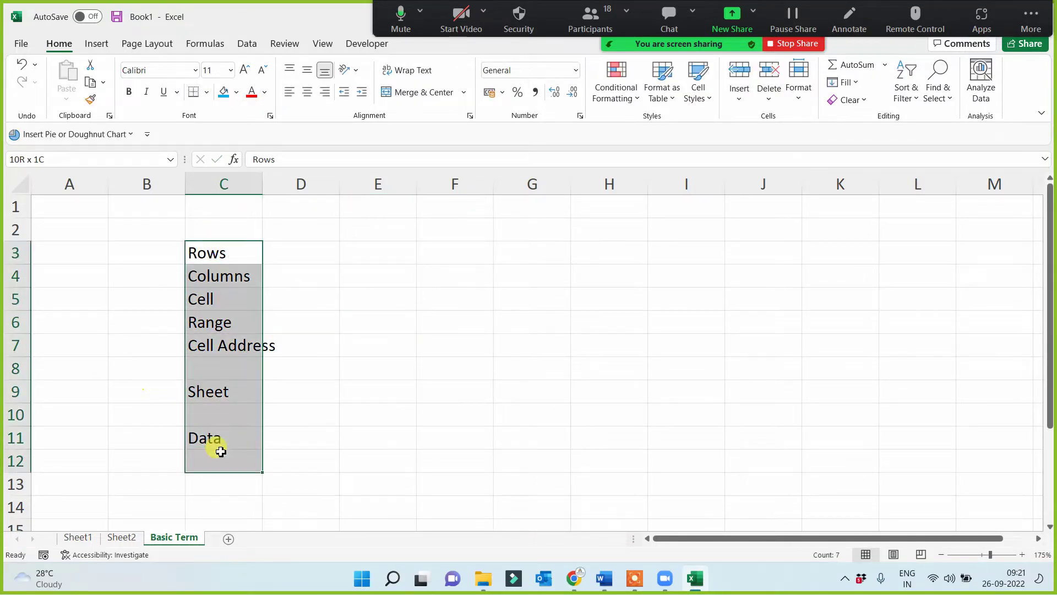
click(379, 388)
drag(262, 184, 300, 184)
drag(247, 243, 236, 444)
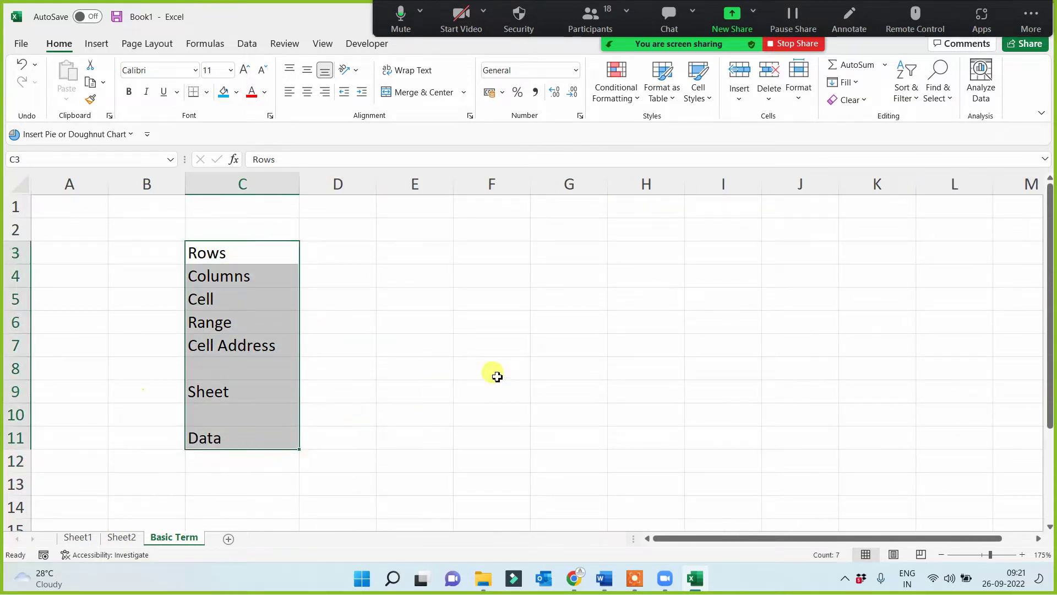
click(417, 338)
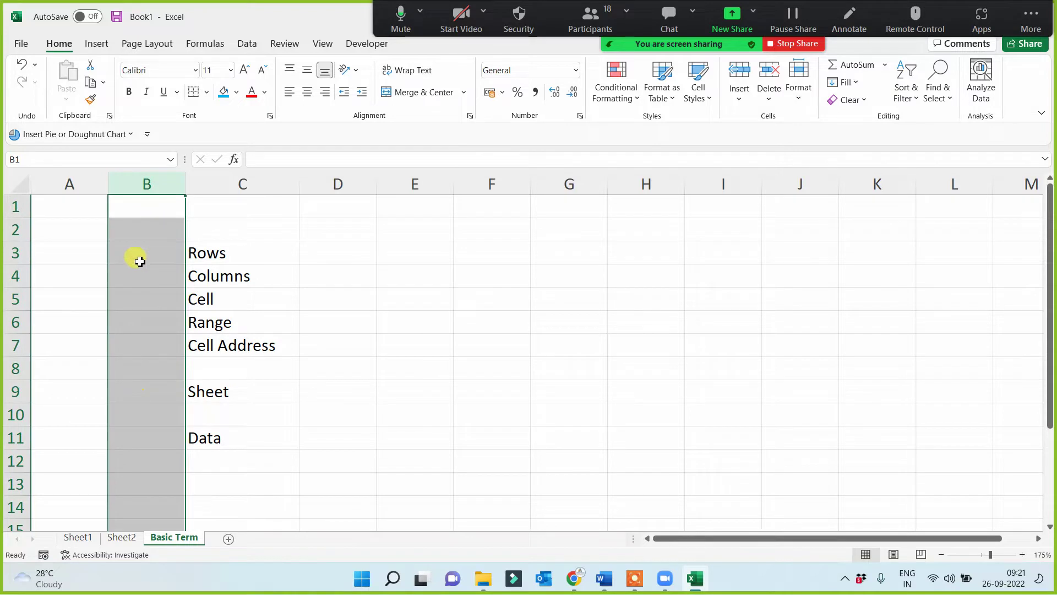
key(ctrl+minus)
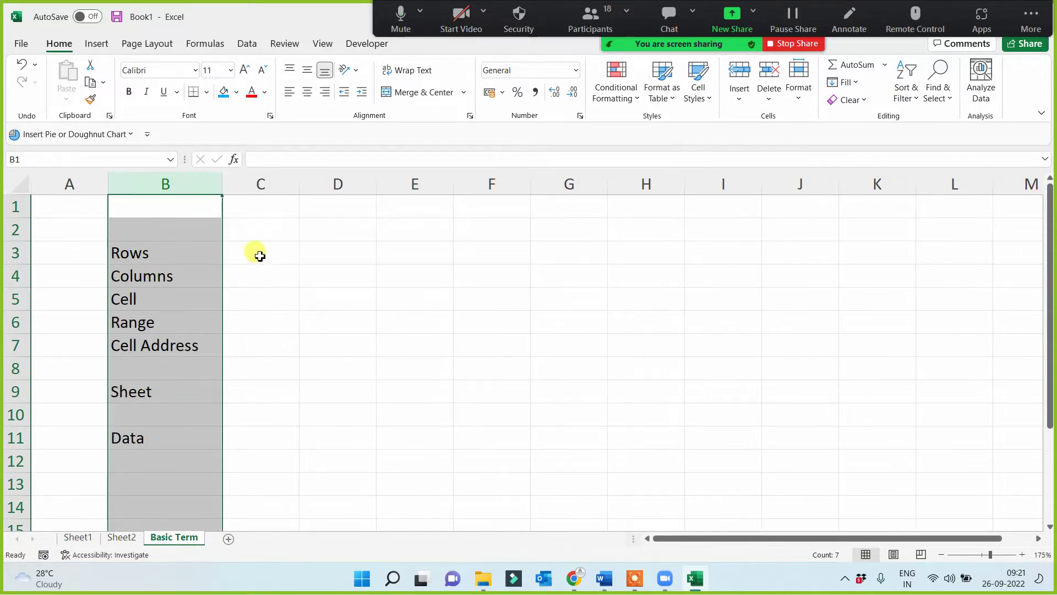
click(255, 253)
drag(149, 252, 137, 438)
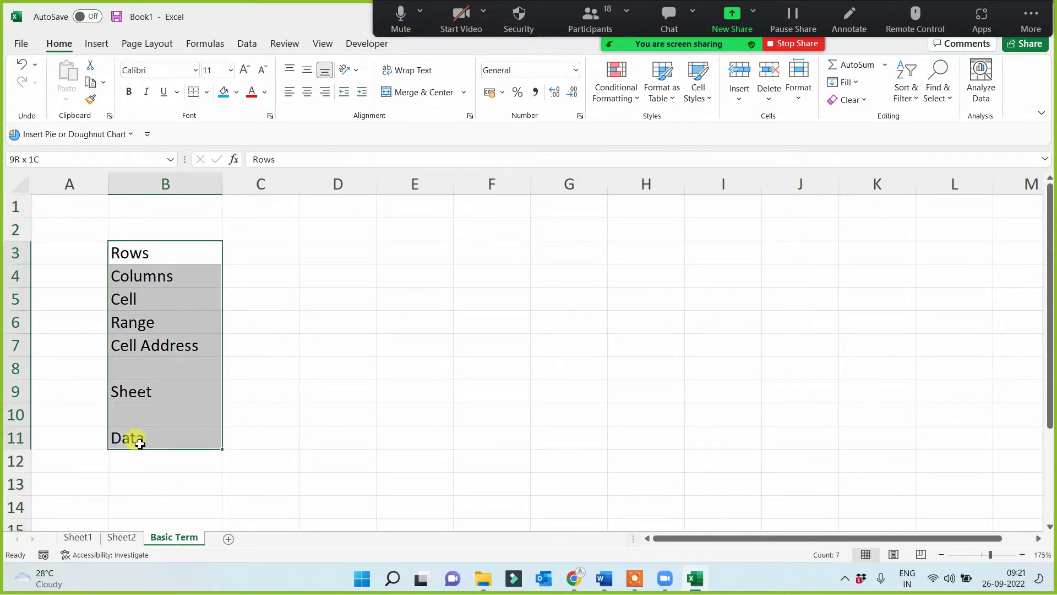
click(314, 330)
Enter 12345.... beside Rows in C3 and abcd.... beside Columns in C4.
click(268, 253)
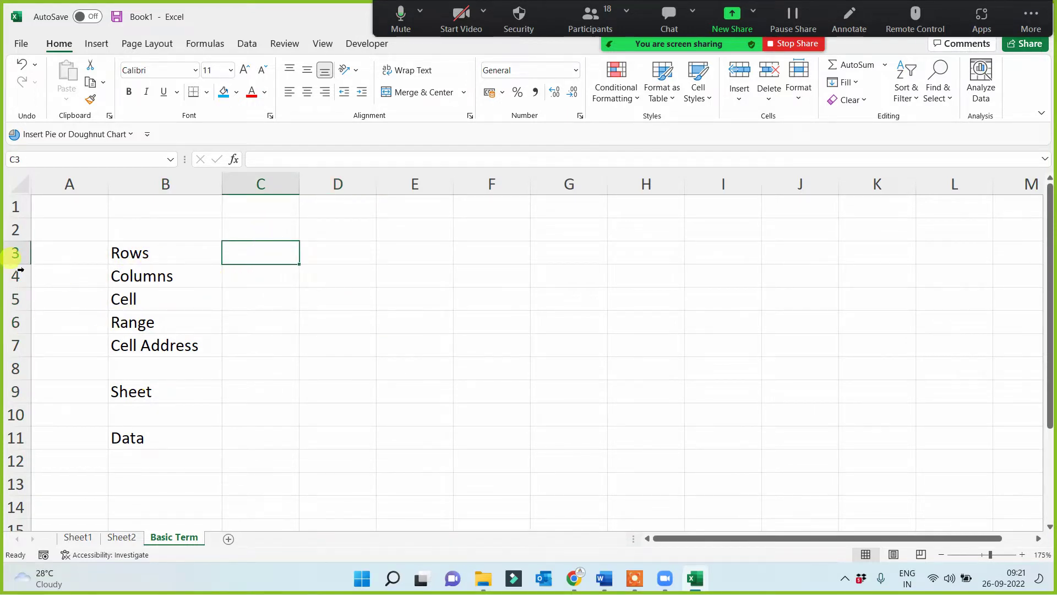
click(176, 254)
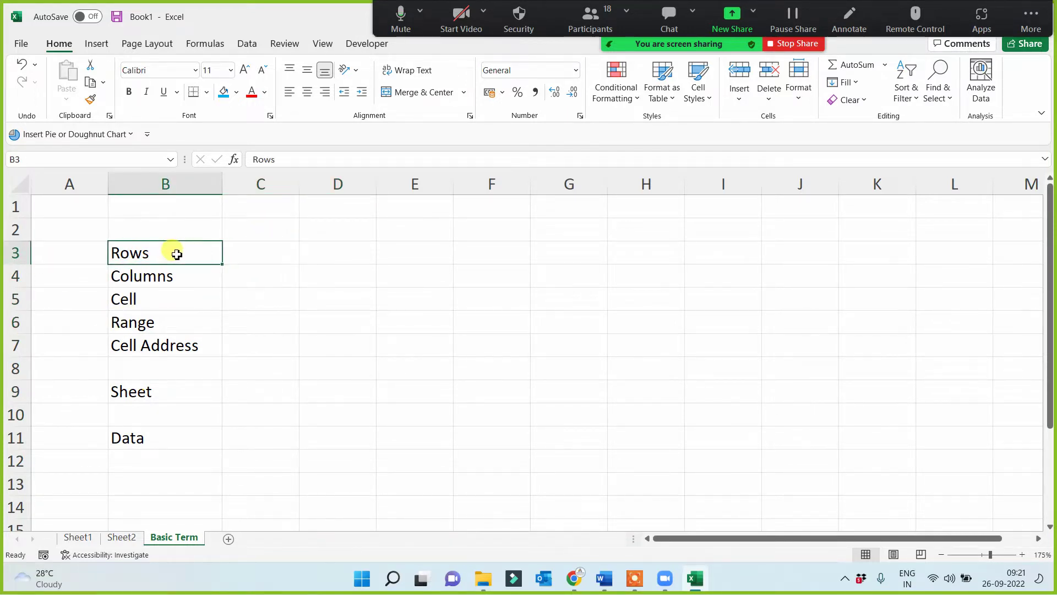
click(165, 275)
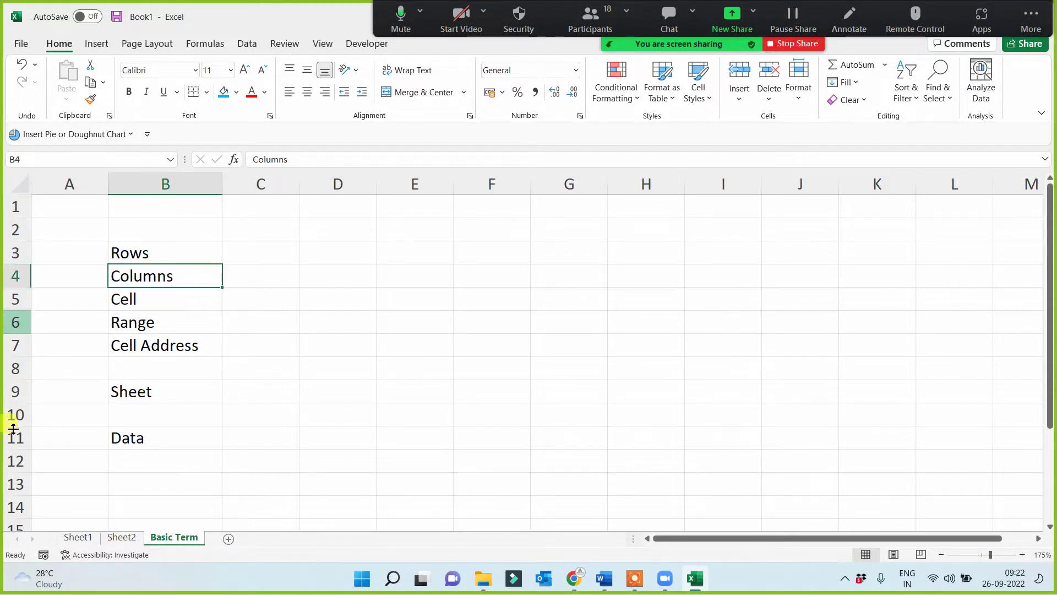
click(249, 255)
text(12)
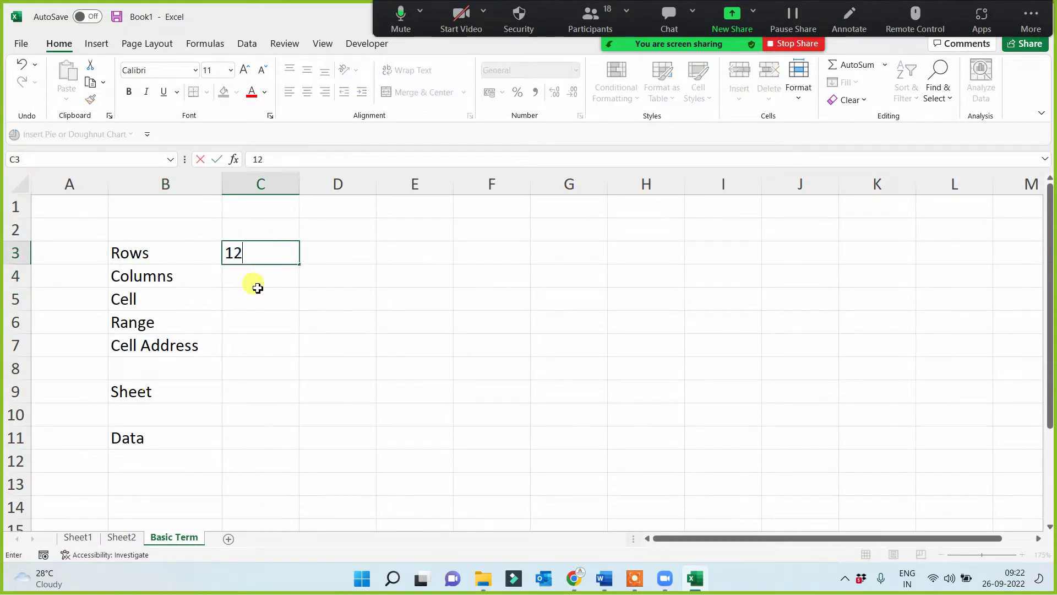
text(345....)
click(252, 314)
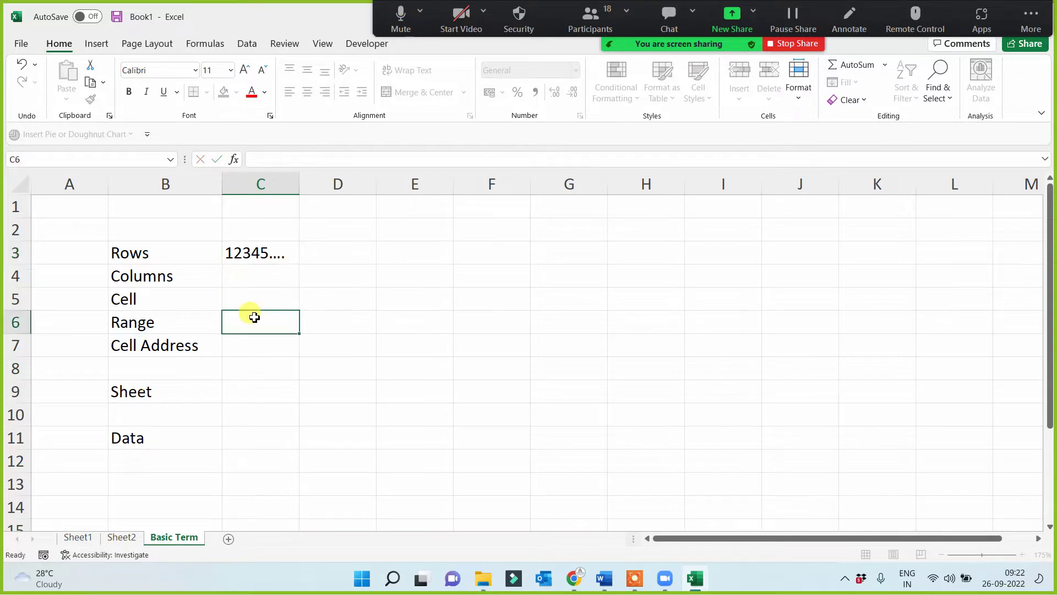
click(236, 278)
text(abcd....)
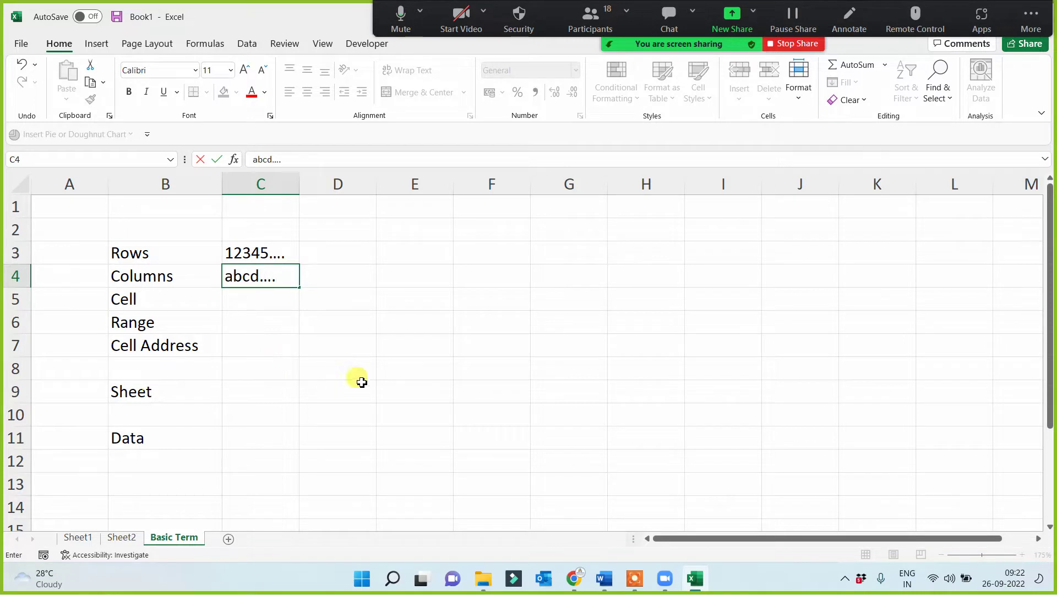
click(386, 370)
Fill cell C5 beside Cell with light blue and enter box in it.
click(235, 302)
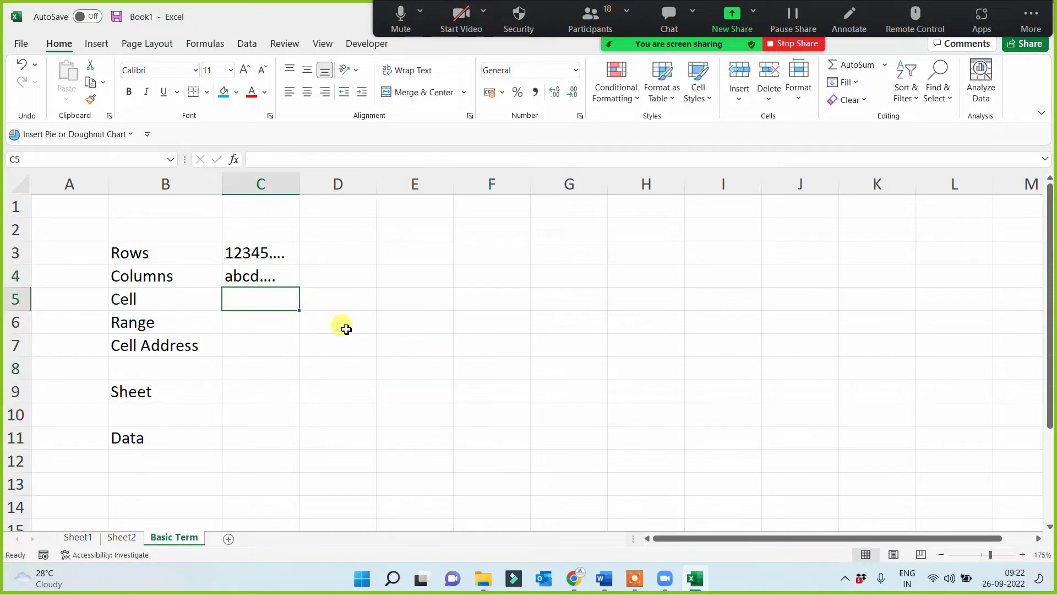
click(224, 92)
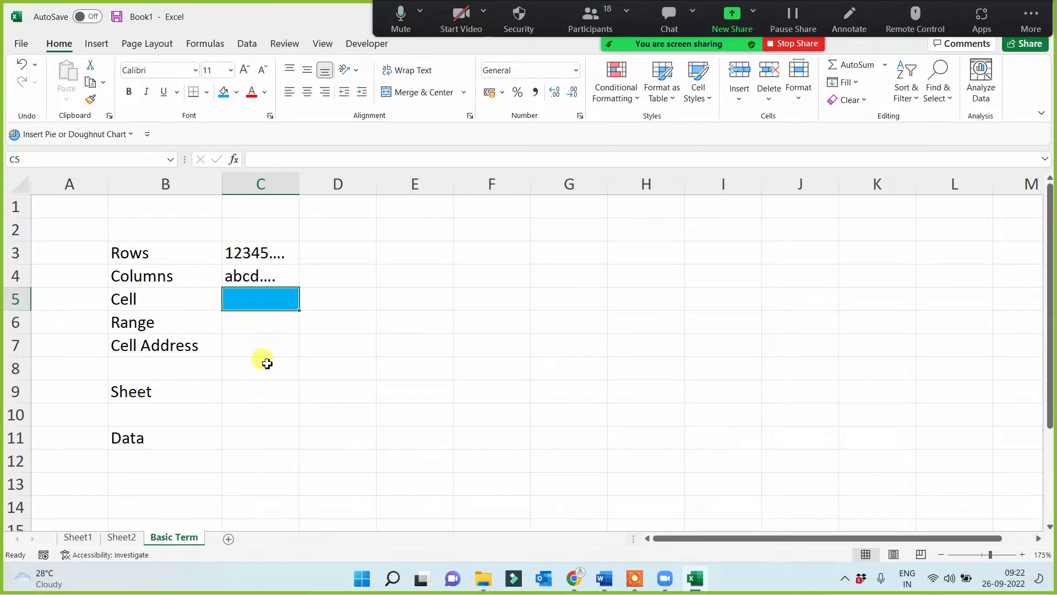
text(box)
click(267, 363)
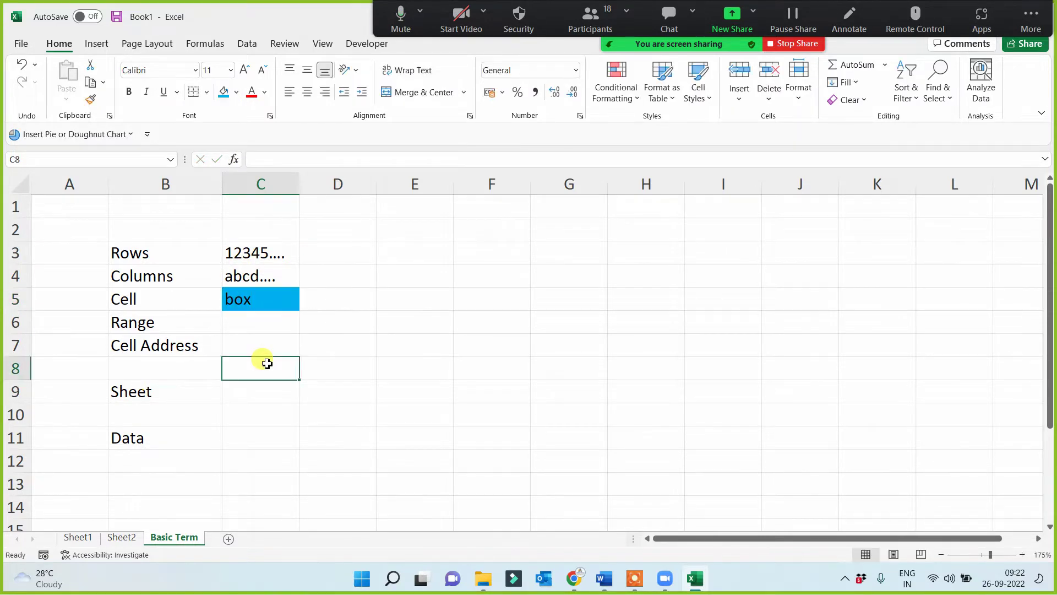
click(165, 306)
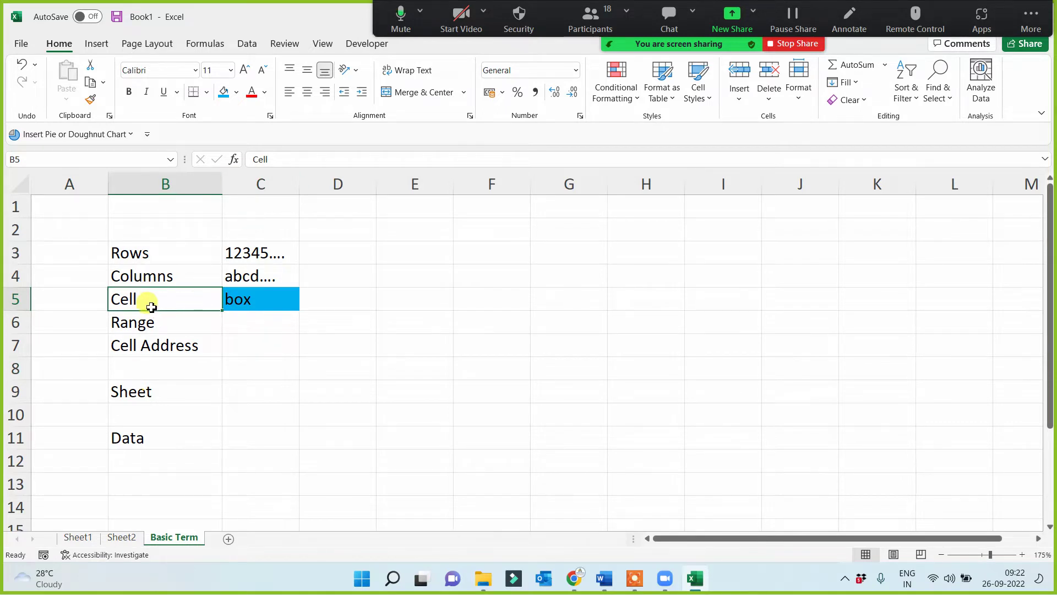
click(244, 302)
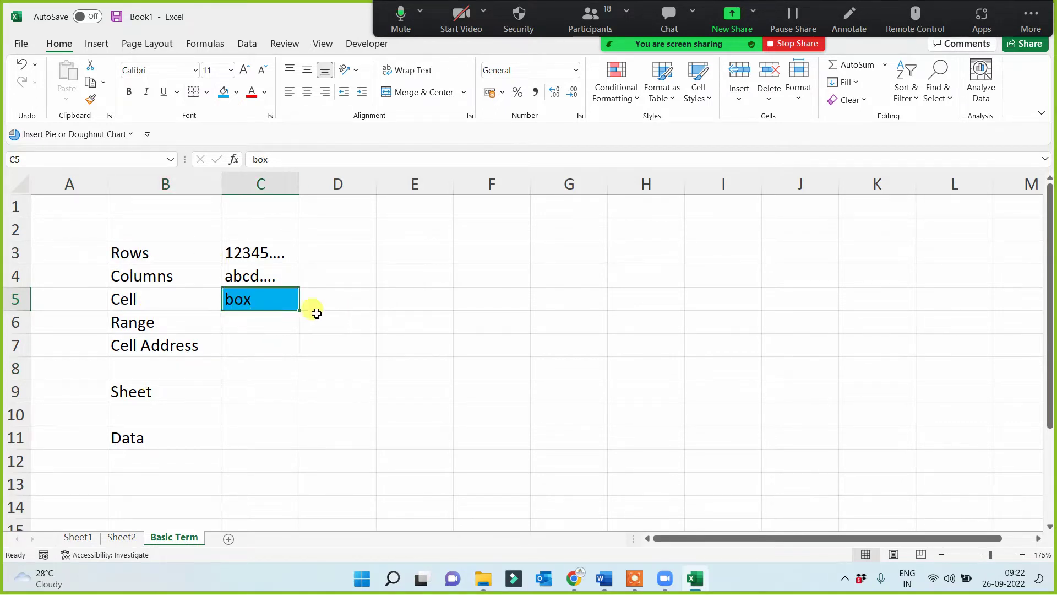
click(428, 298)
click(247, 299)
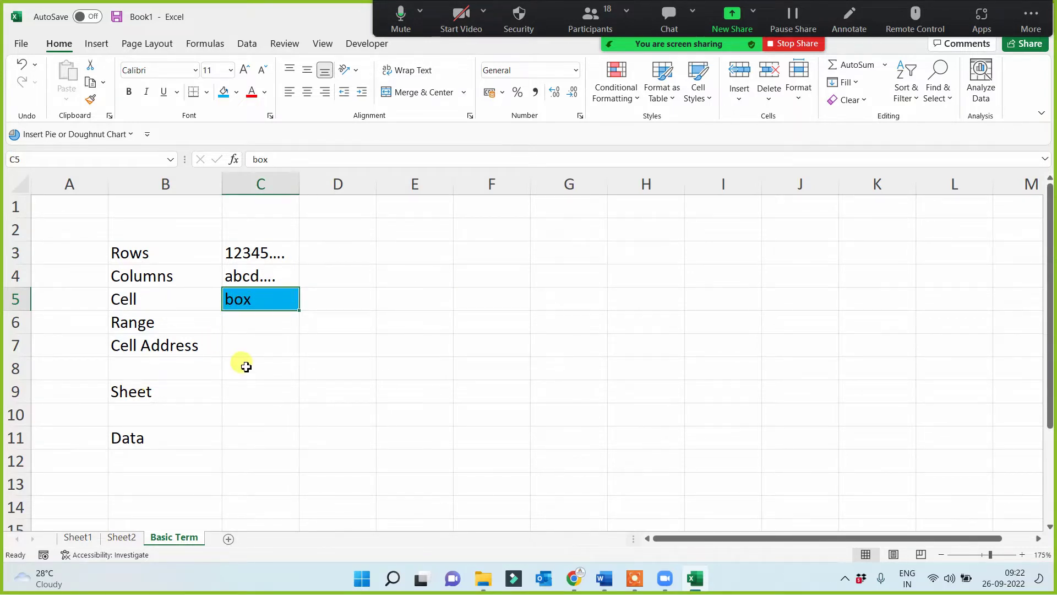
Enter >1 Cell beside Range in C6.
click(201, 317)
click(260, 325)
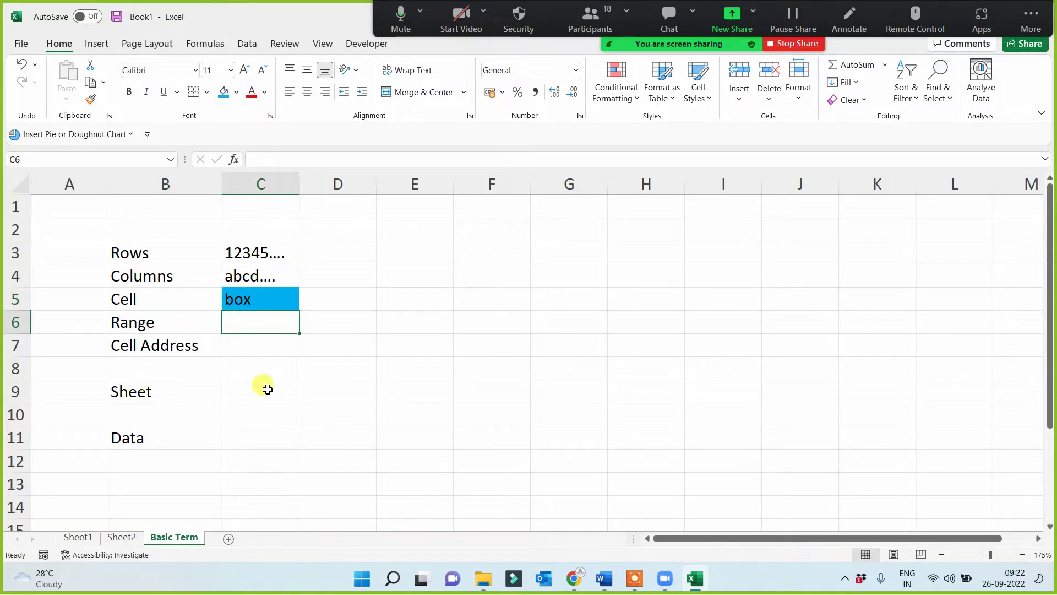
text(>1 Cell)
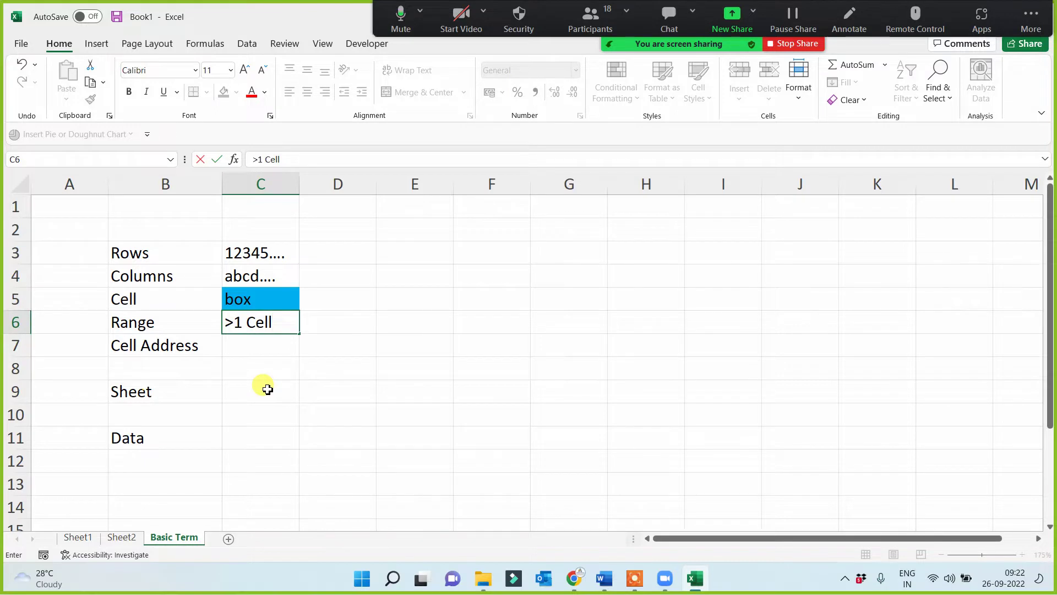
click(479, 412)
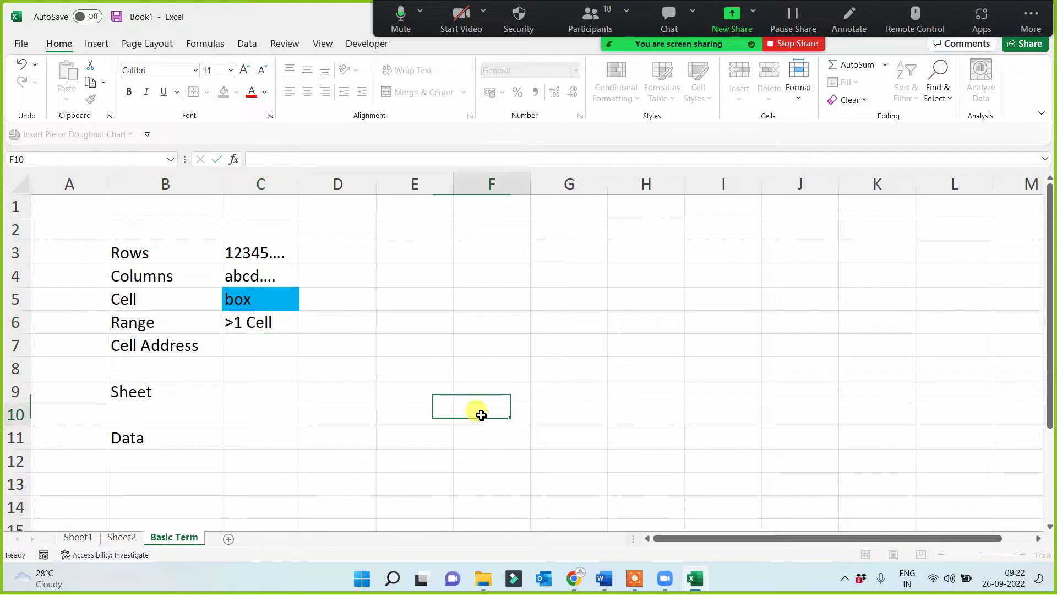
Select the blank block E3:K11 as an example of a range, and return to the Range definition in C6.
click(400, 253)
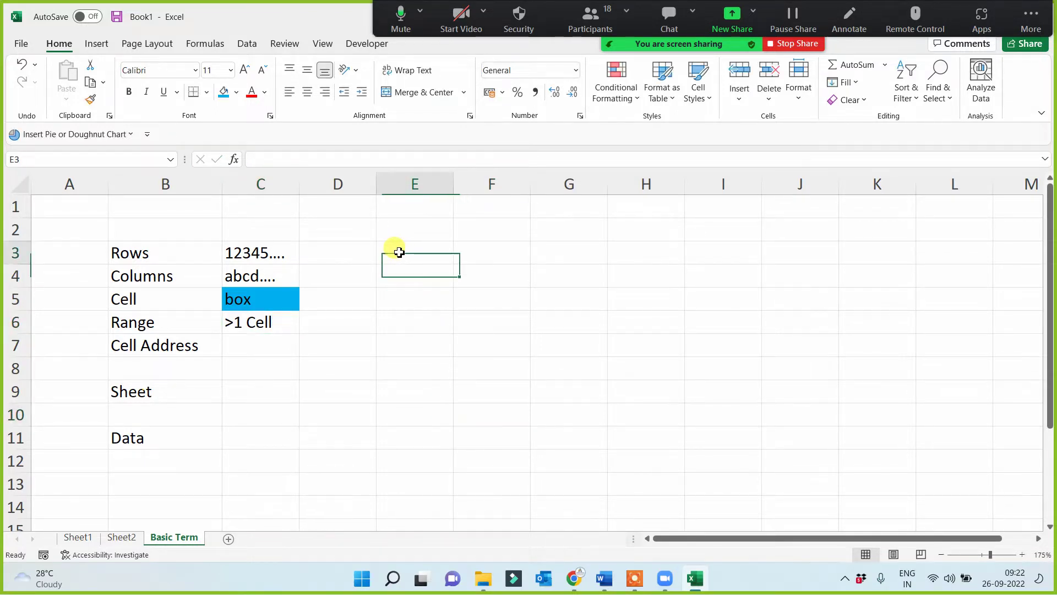
drag(400, 252, 885, 439)
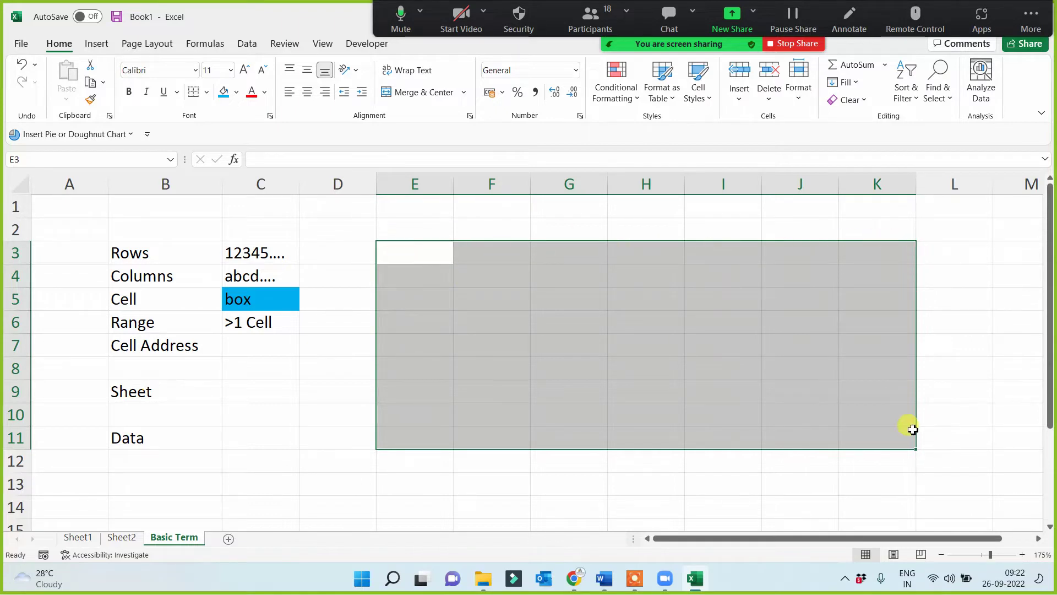
click(229, 327)
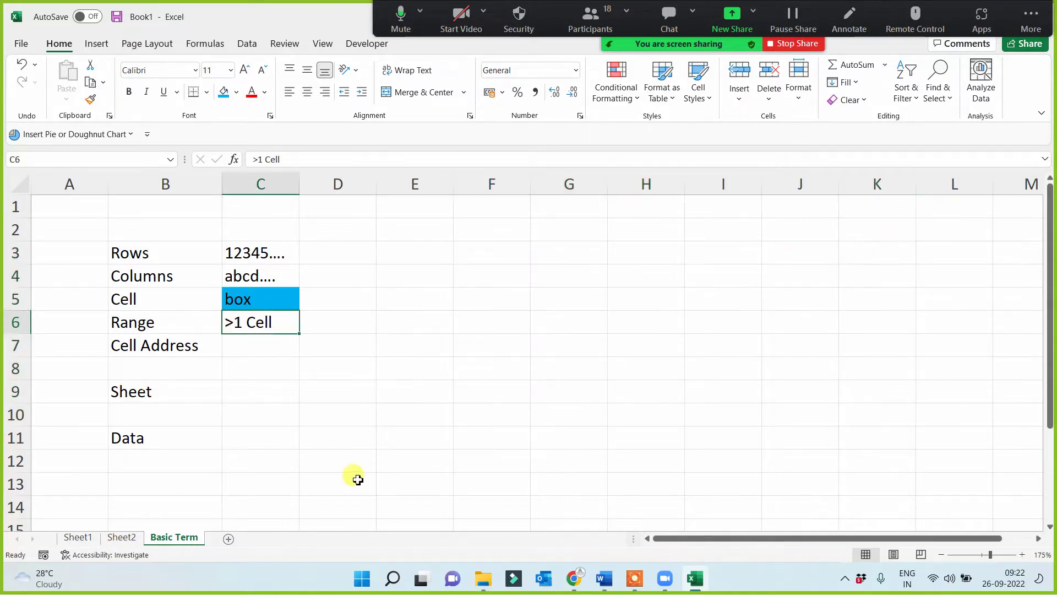
Fill the blank cell F4 with yellow as the example for Cell Address.
click(164, 345)
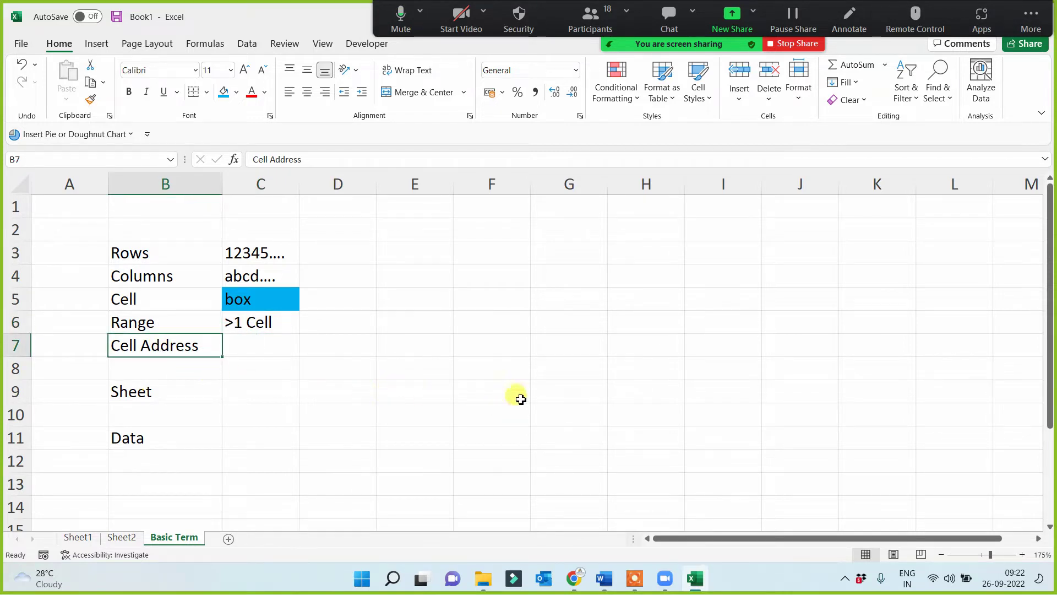
click(481, 275)
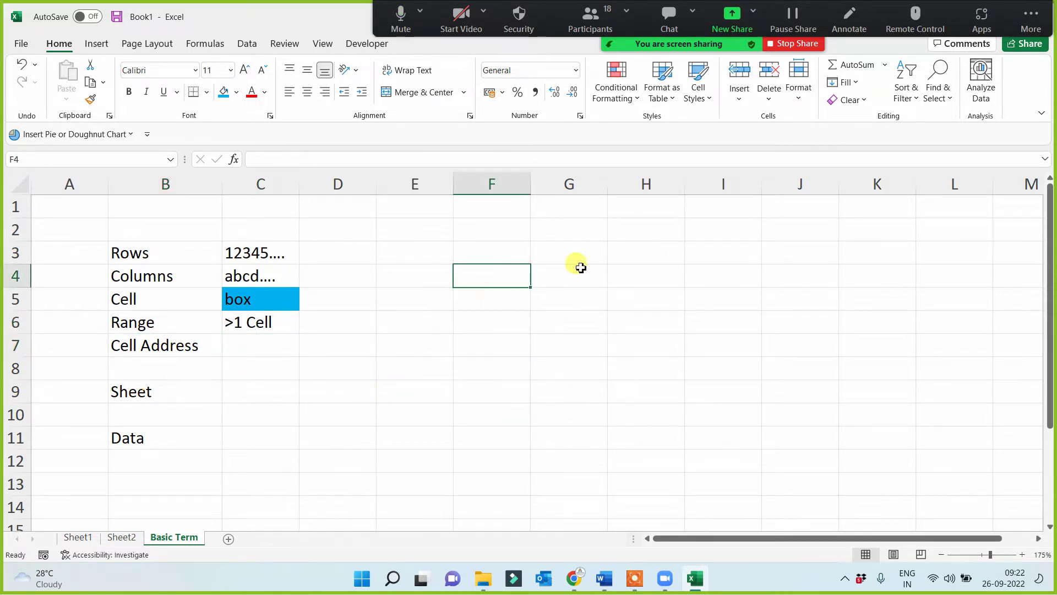
click(236, 92)
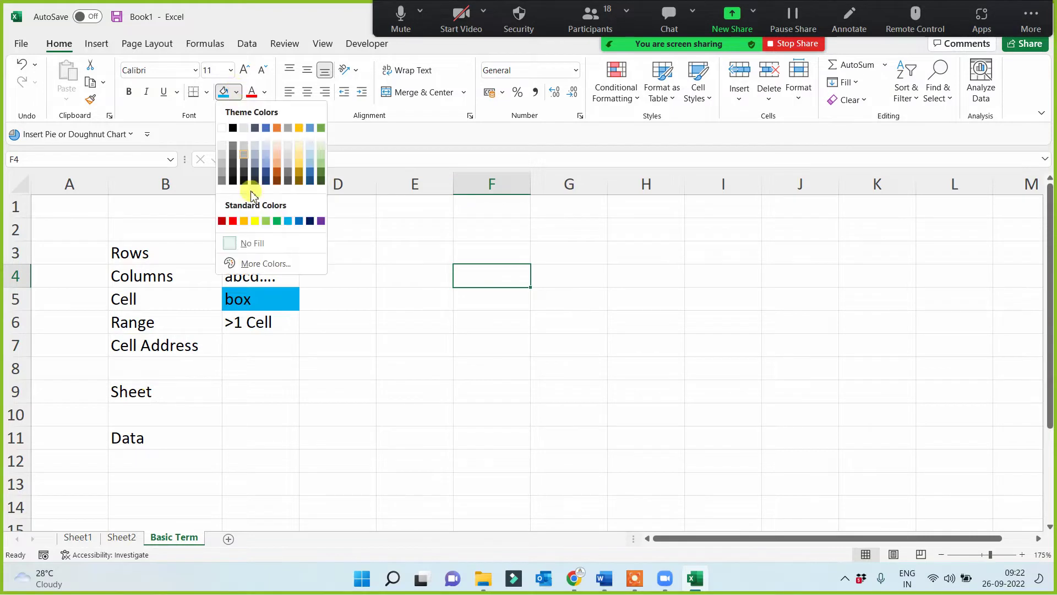
click(256, 220)
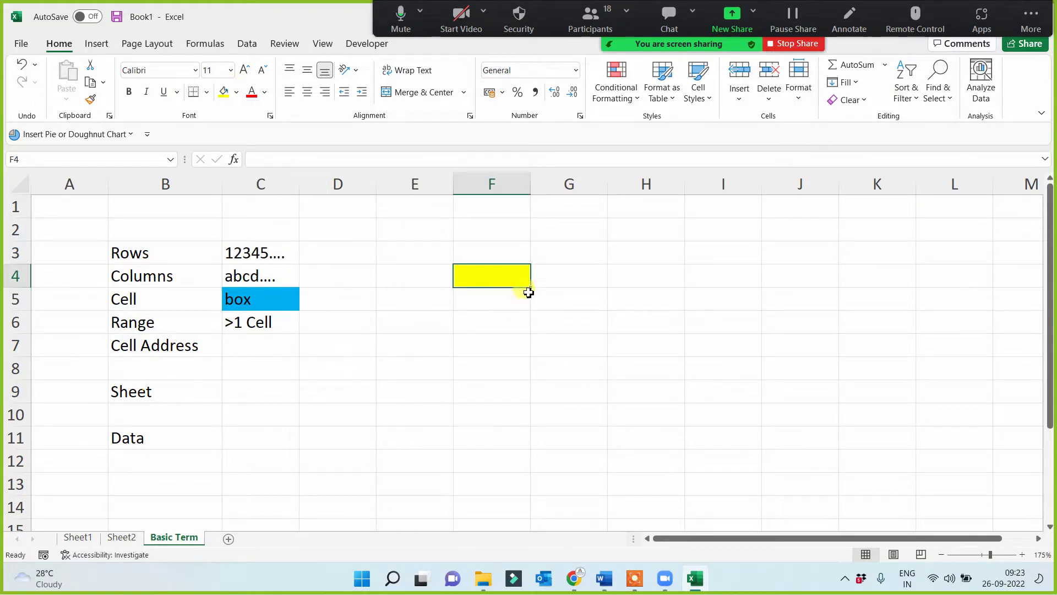
Enter F4 beside Cell Address in C7, and compare it with the yellow example cell.
click(504, 277)
click(255, 343)
text(F4)
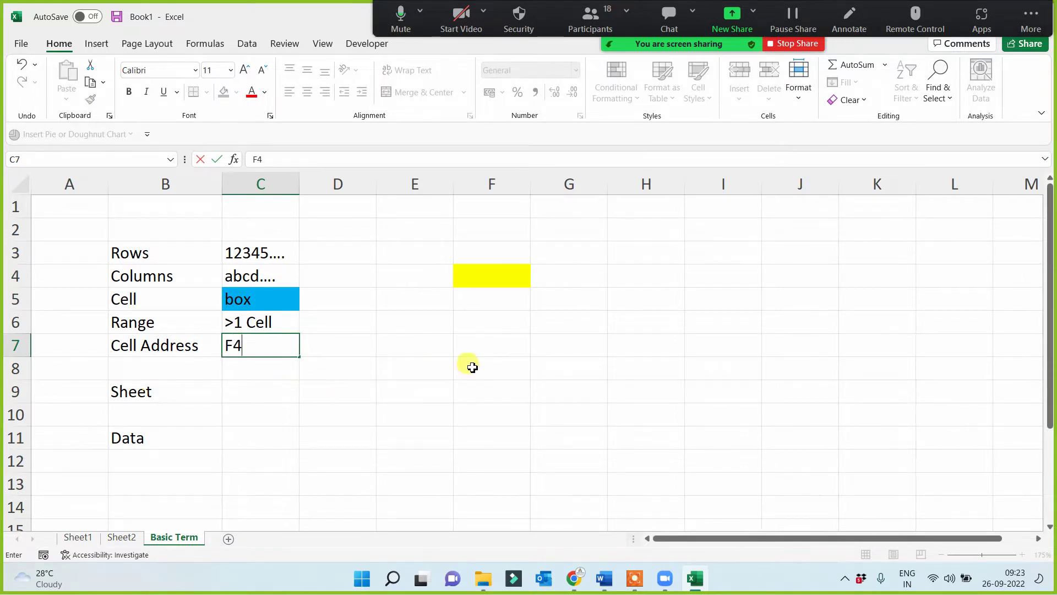
click(471, 366)
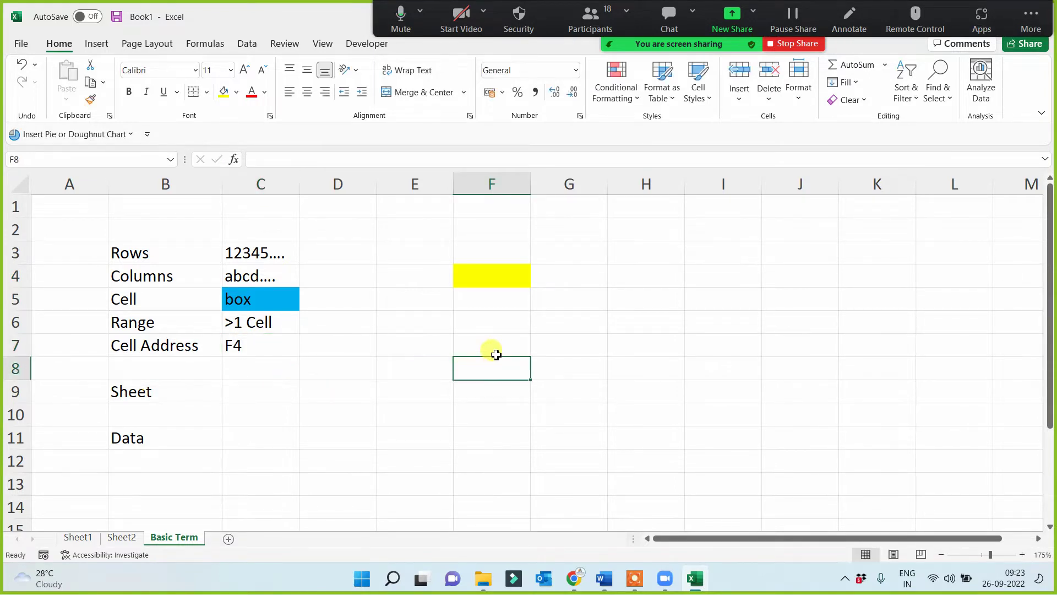
click(492, 278)
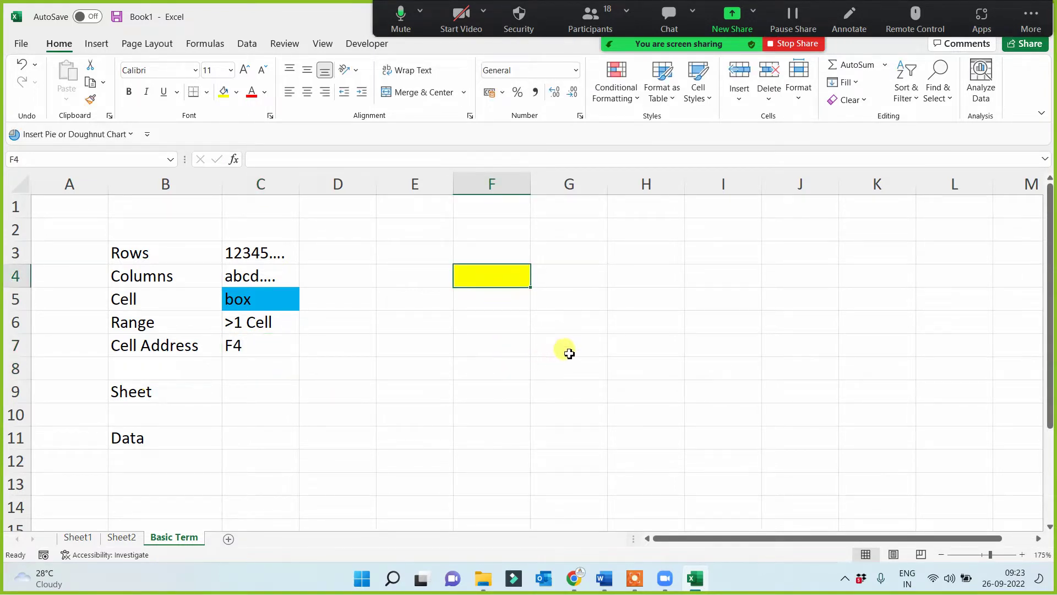
click(250, 351)
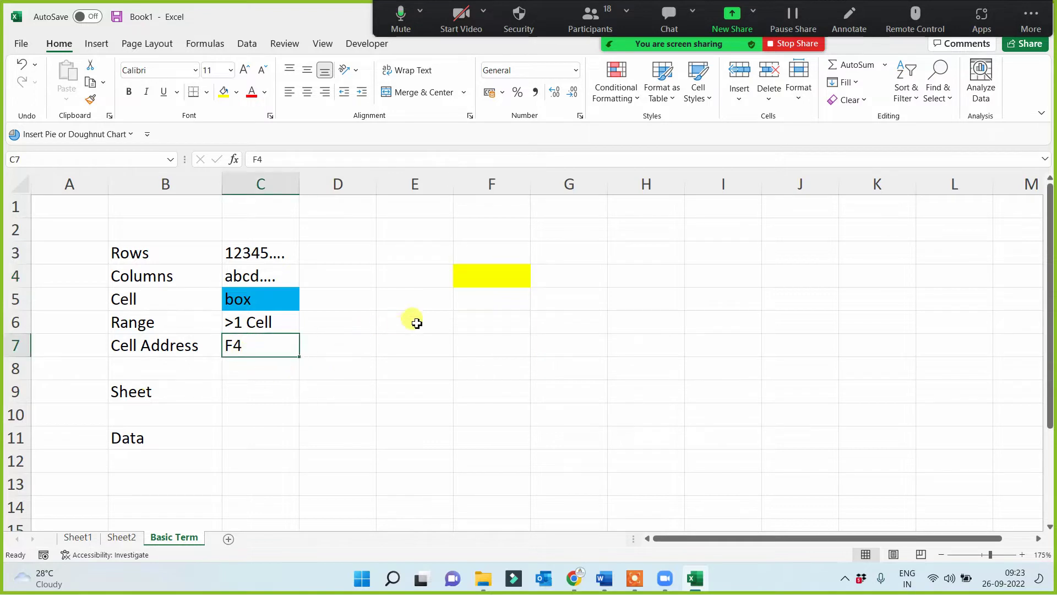
Fill the blank cell D2 with light green as a second cell address example.
click(345, 230)
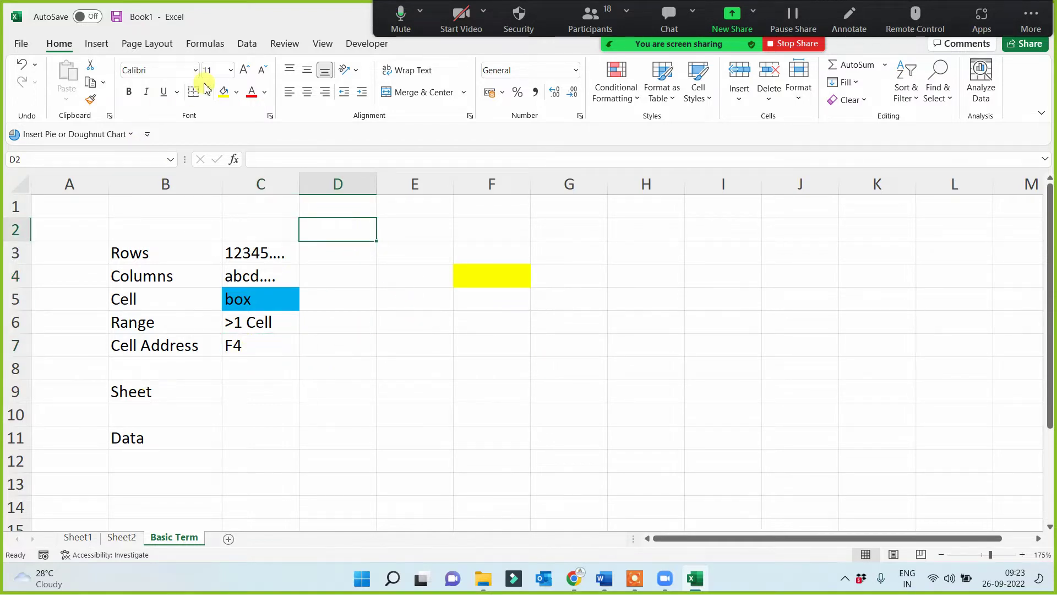
click(236, 92)
click(267, 221)
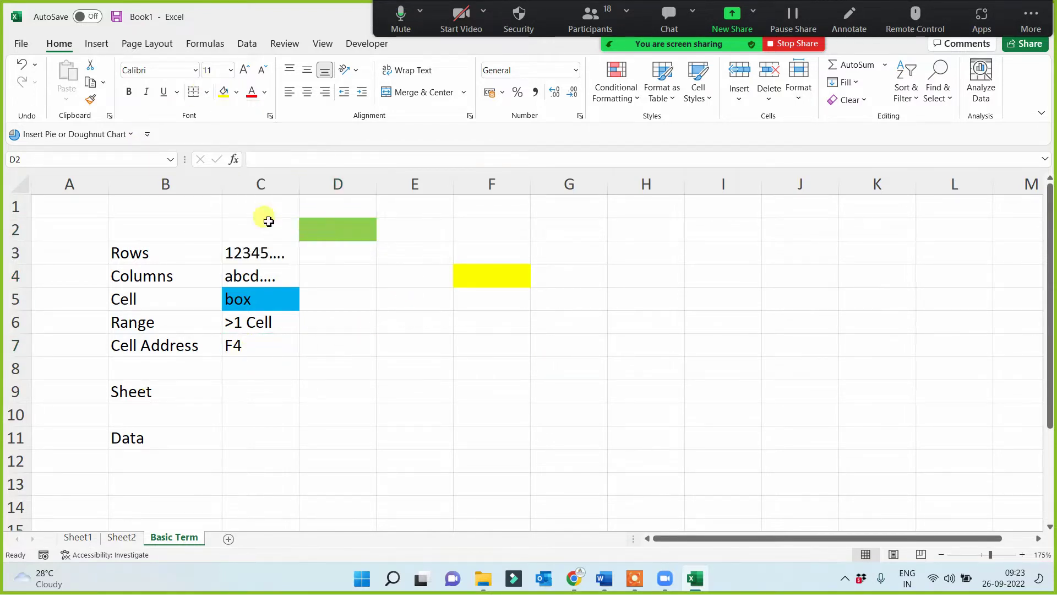
Extend the Cell Address entry in C7 to read F4, D2, and select A1 and a blank cell as further examples.
click(264, 349)
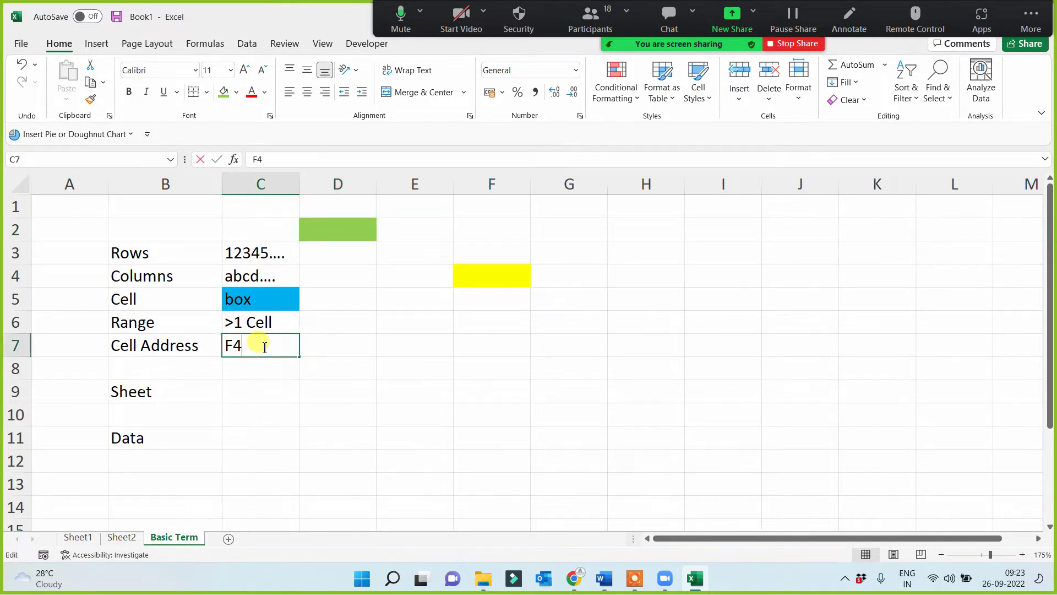
text(, D2)
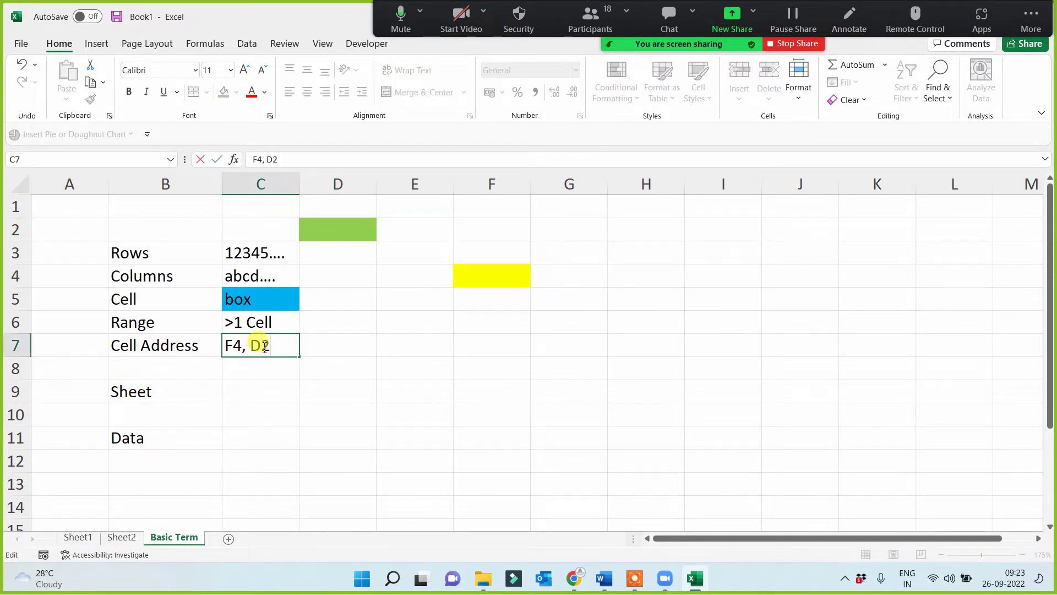
click(386, 418)
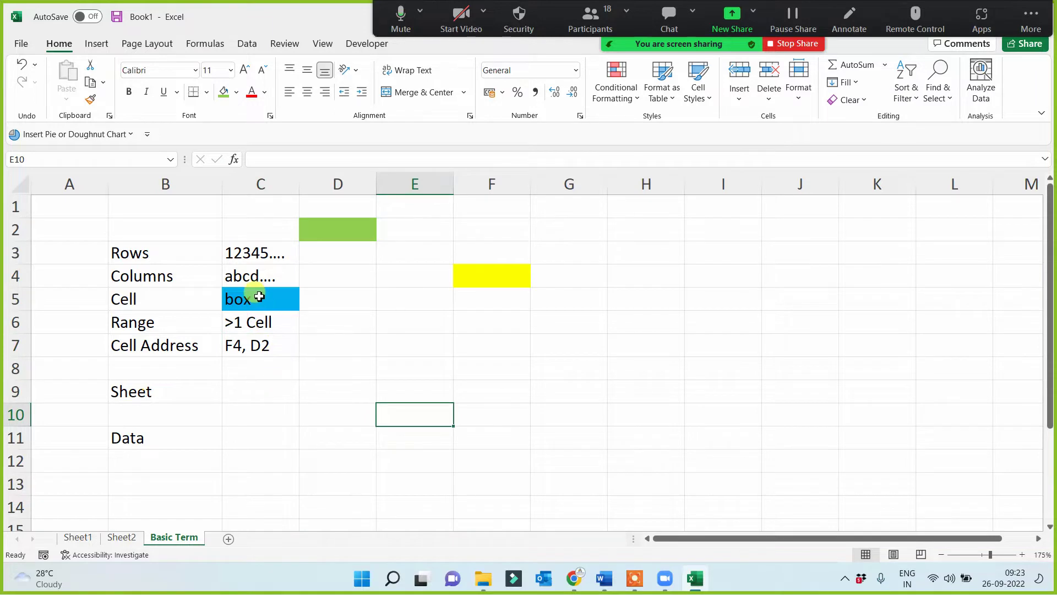
click(63, 208)
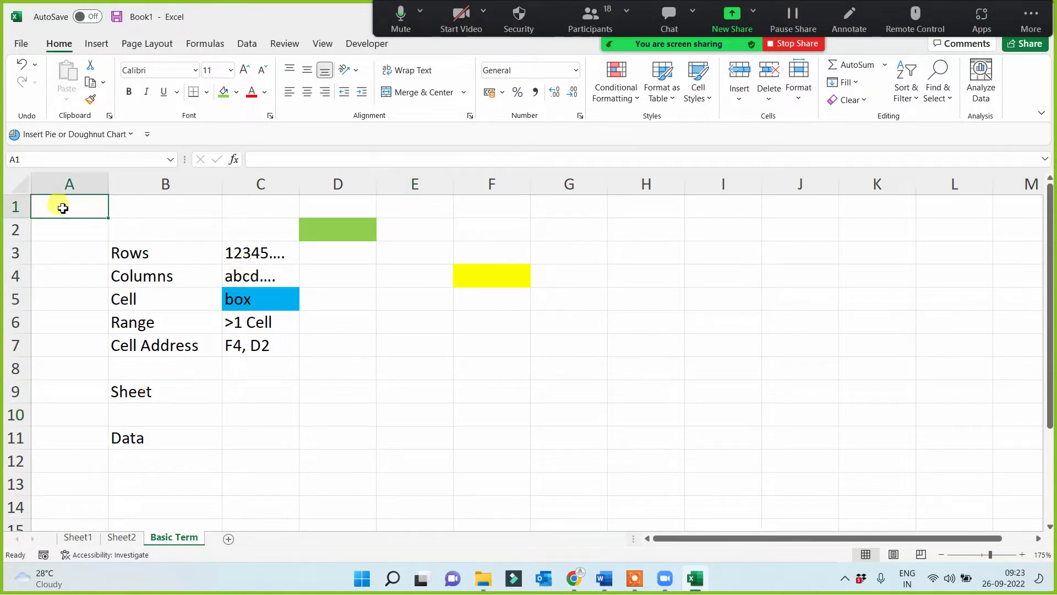
click(566, 337)
Change the Sheet label in B9 to Sheet/s.
click(157, 342)
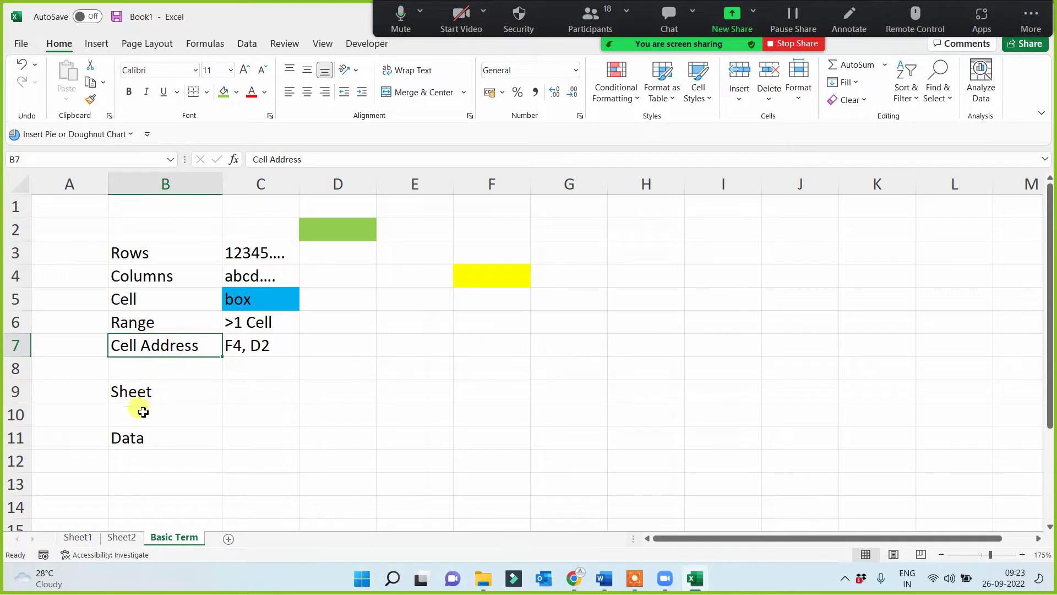
click(141, 393)
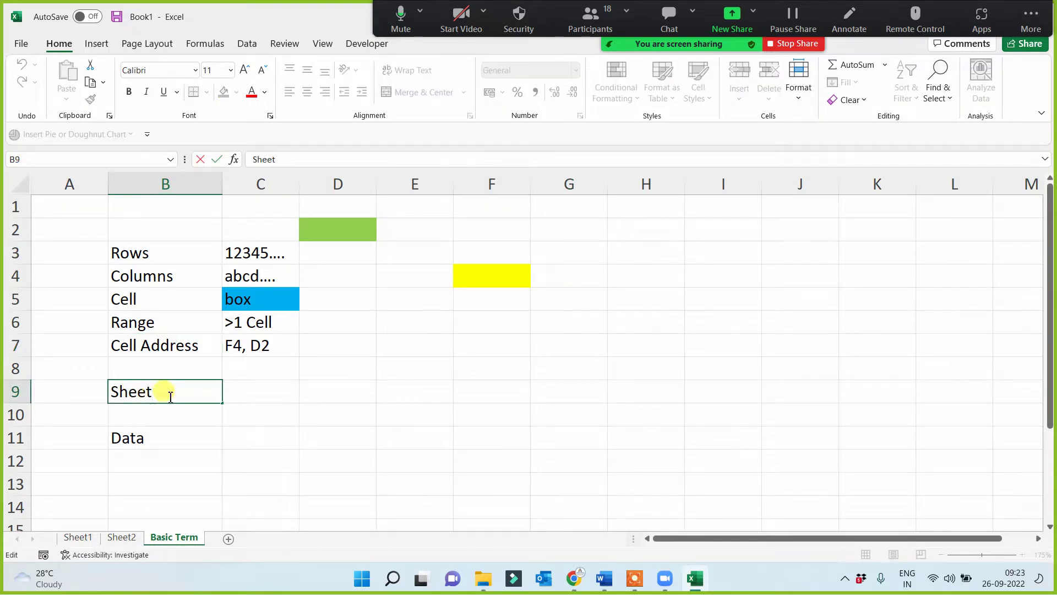
click(252, 436)
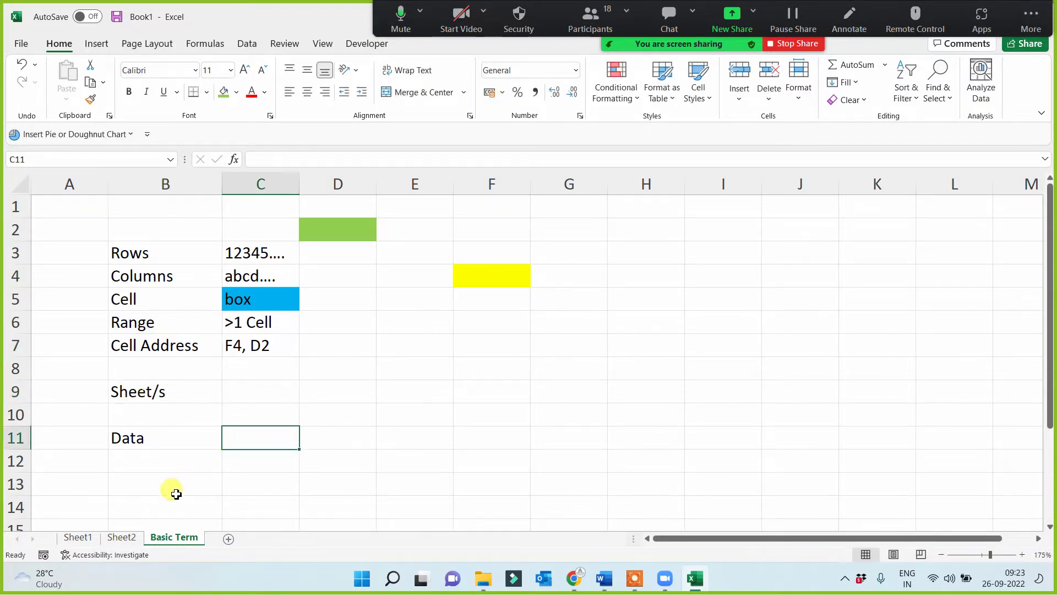
View Sheet1 and Sheet2 as examples of sheets, and return to the Sheet/s label on Basic Term.
click(77, 537)
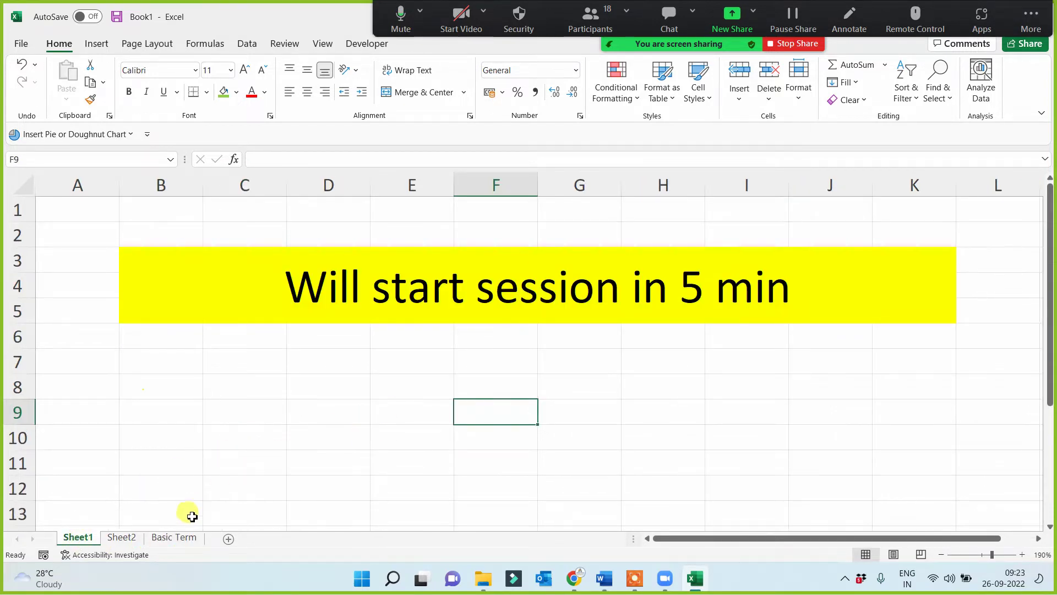
click(131, 539)
click(167, 538)
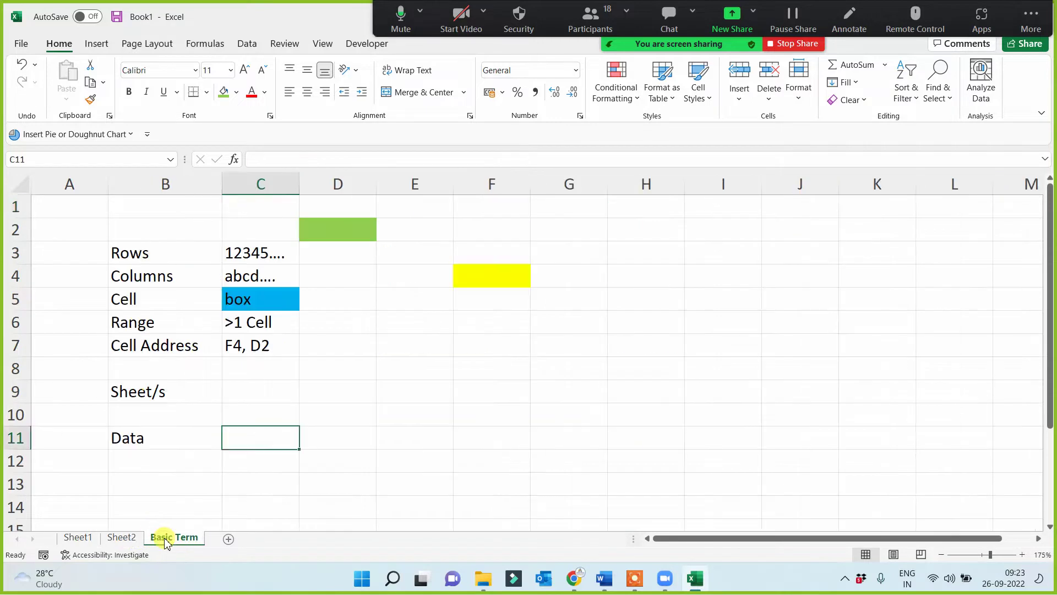
click(183, 393)
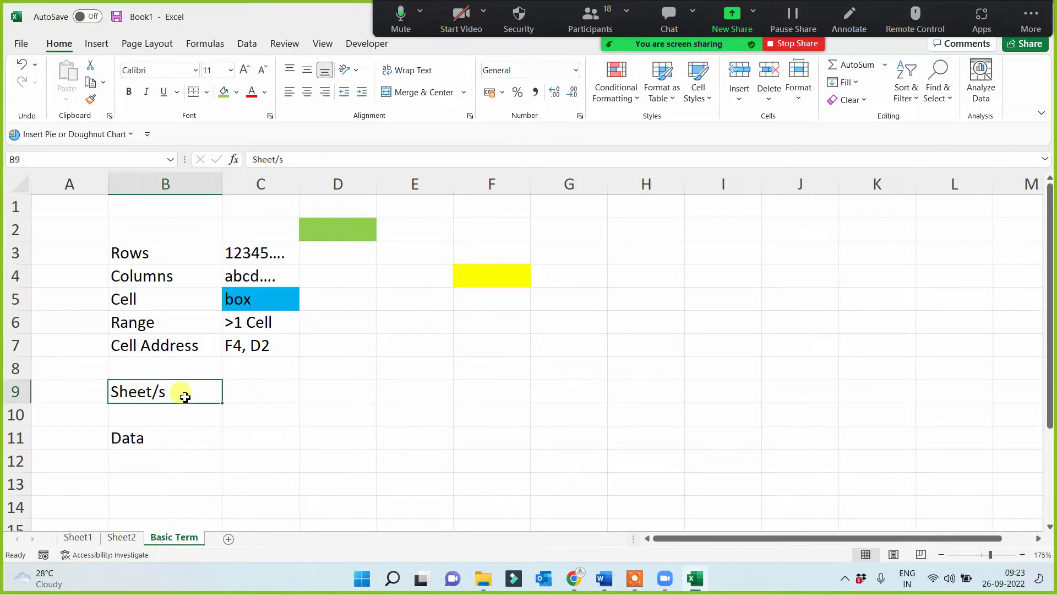
Examine the term block on Basic Term and the Data Analysis and Data Visualization entries on Sheet2 as examples of data, and return to Basic Term.
click(168, 444)
drag(133, 251, 293, 396)
click(188, 438)
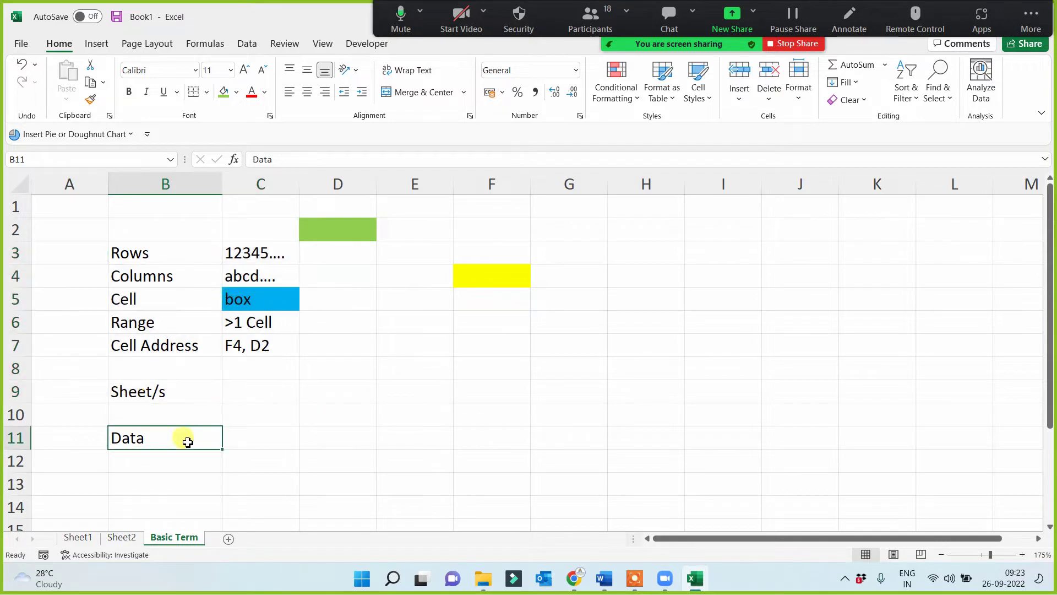
click(270, 440)
click(122, 538)
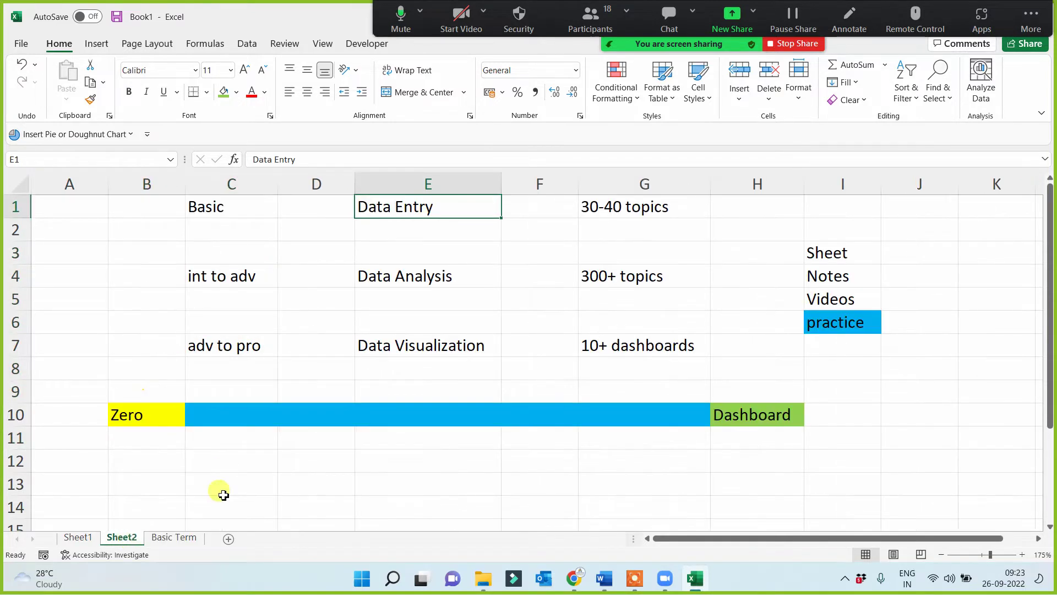
click(395, 282)
click(384, 345)
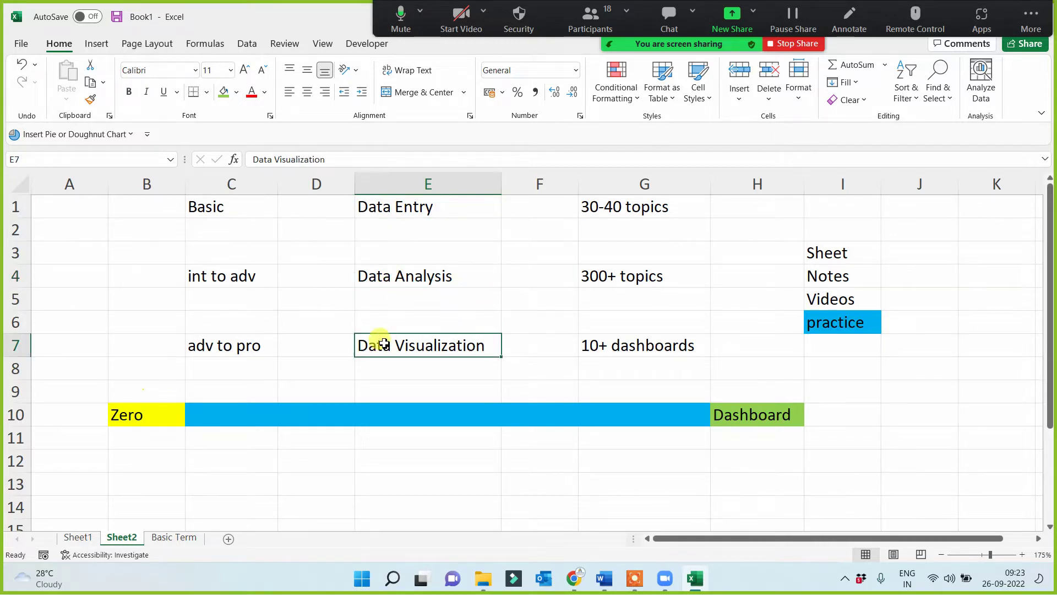
click(190, 535)
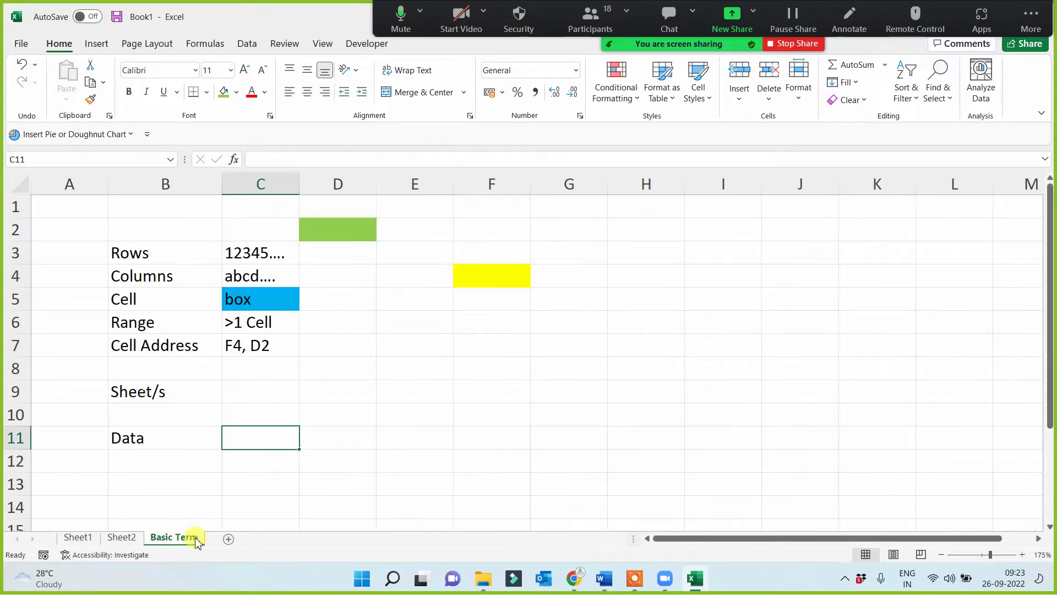
Open the meeting's participants list and look through the attendees.
click(574, 30)
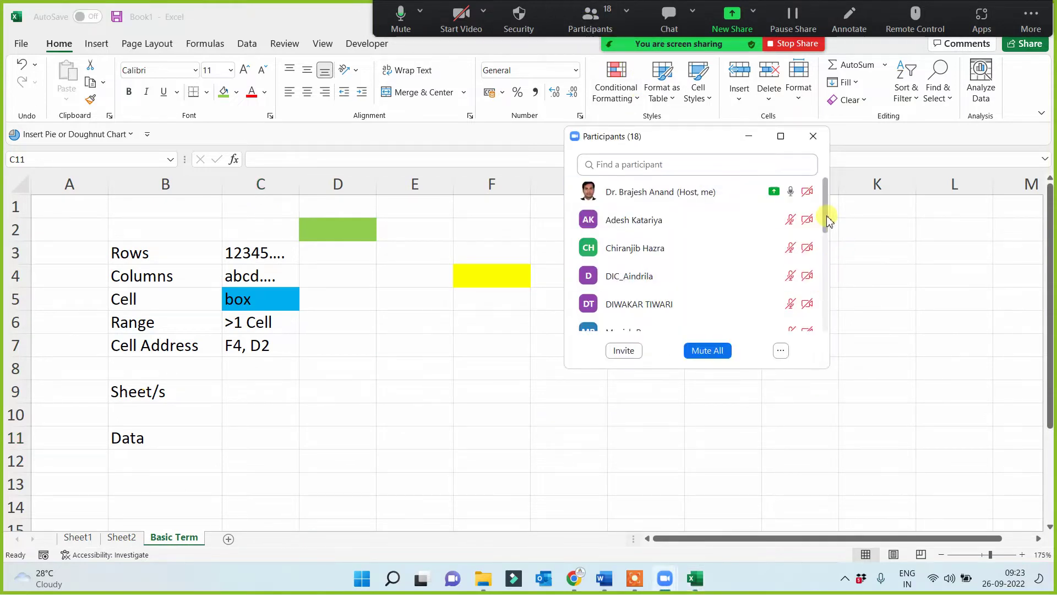
drag(829, 220, 830, 195)
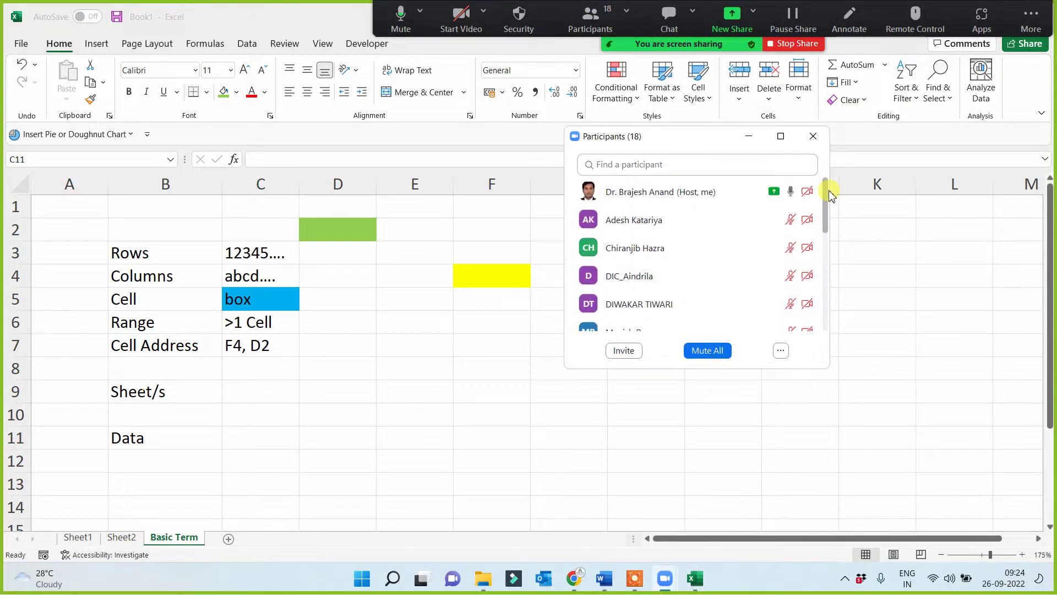
click(236, 436)
Fill the Data label in B11 with light green, and select D11.
click(174, 446)
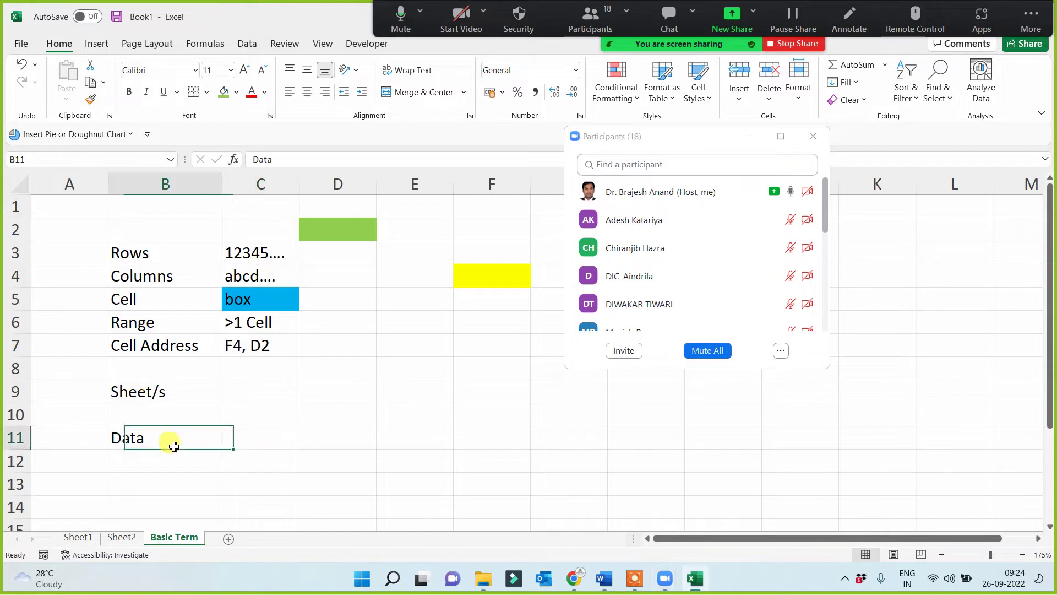
click(237, 95)
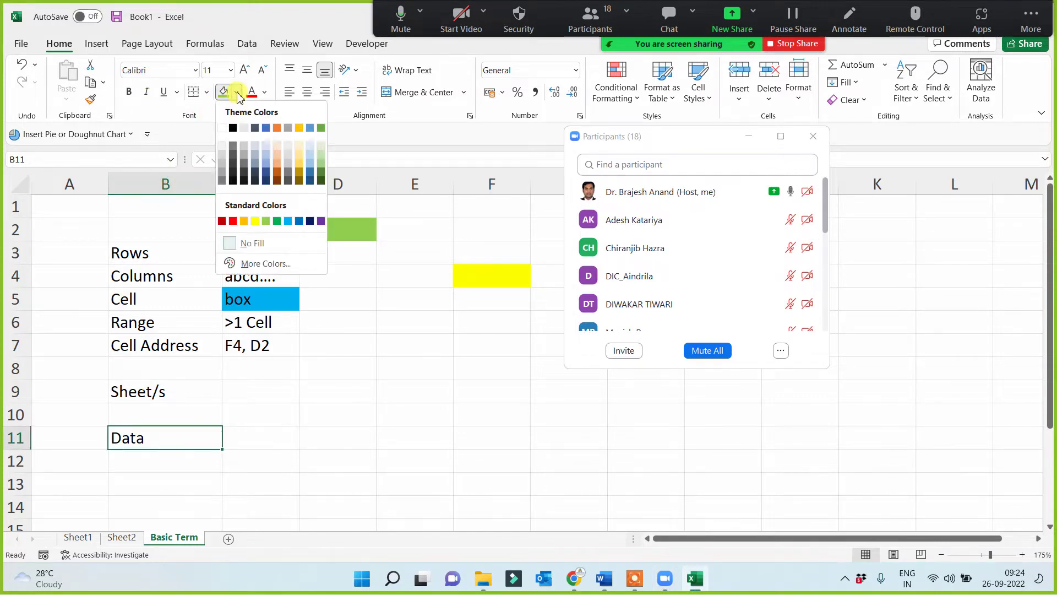
click(267, 223)
click(303, 439)
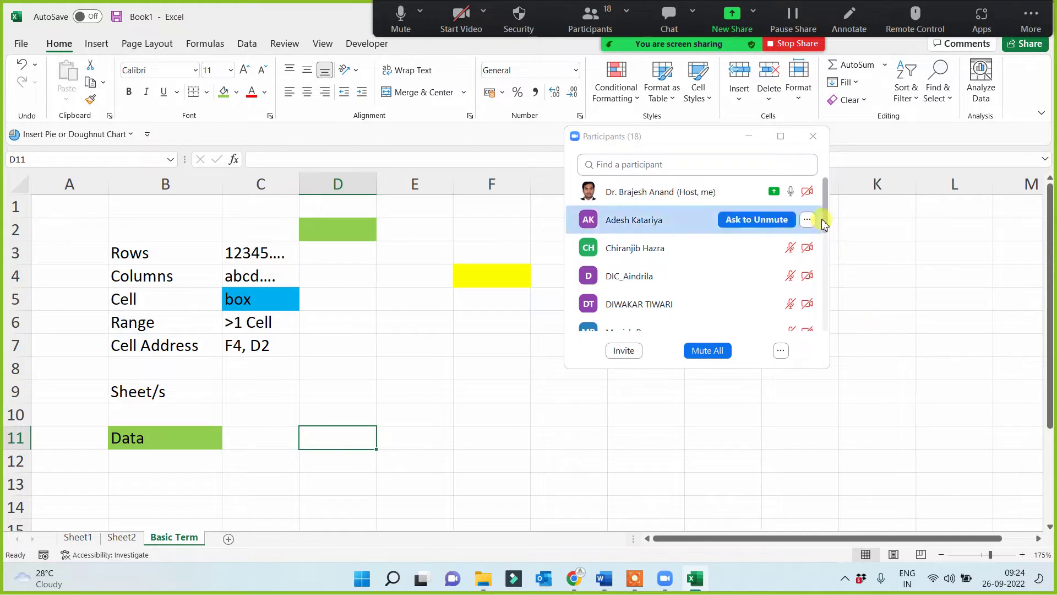
Check the meeting's participants list for attendees who unmute to answer.
click(829, 243)
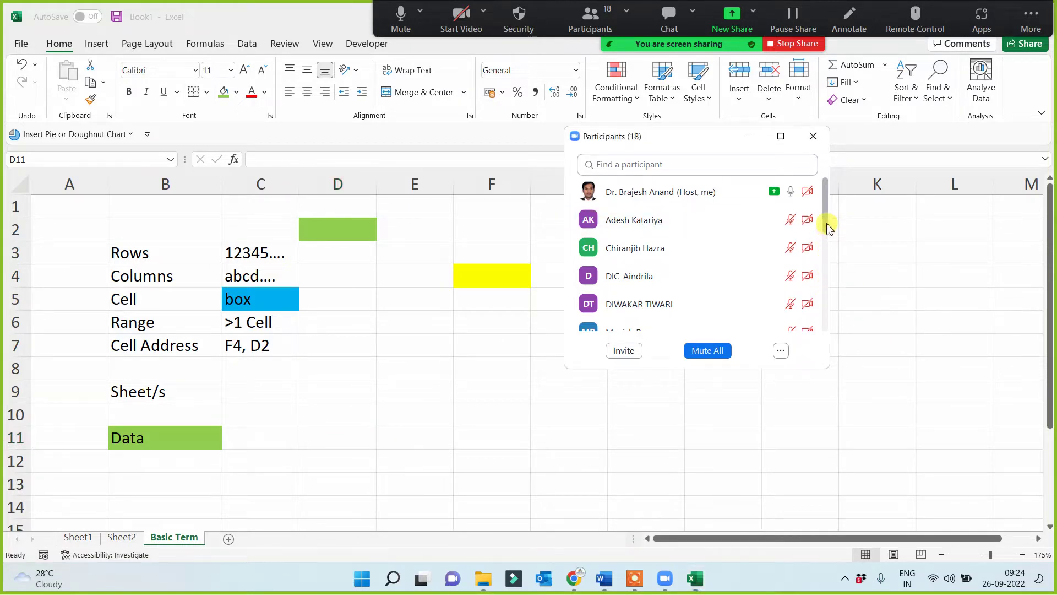
mouse_move(829, 226)
mouse_down()
mouse_move(821, 311)
mouse_move(831, 207)
mouse_up()
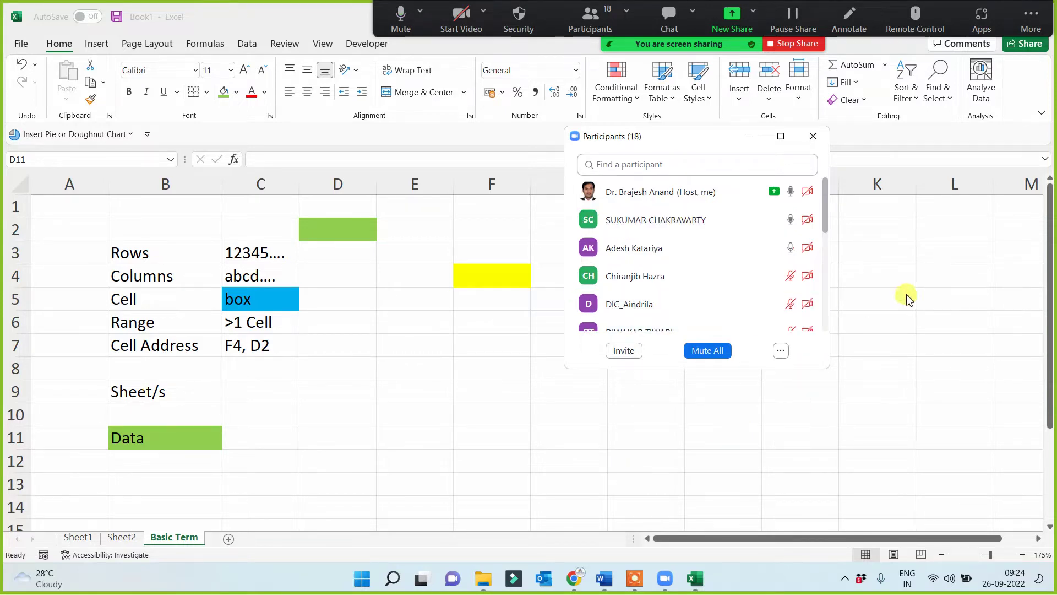
mouse_move(689, 284)
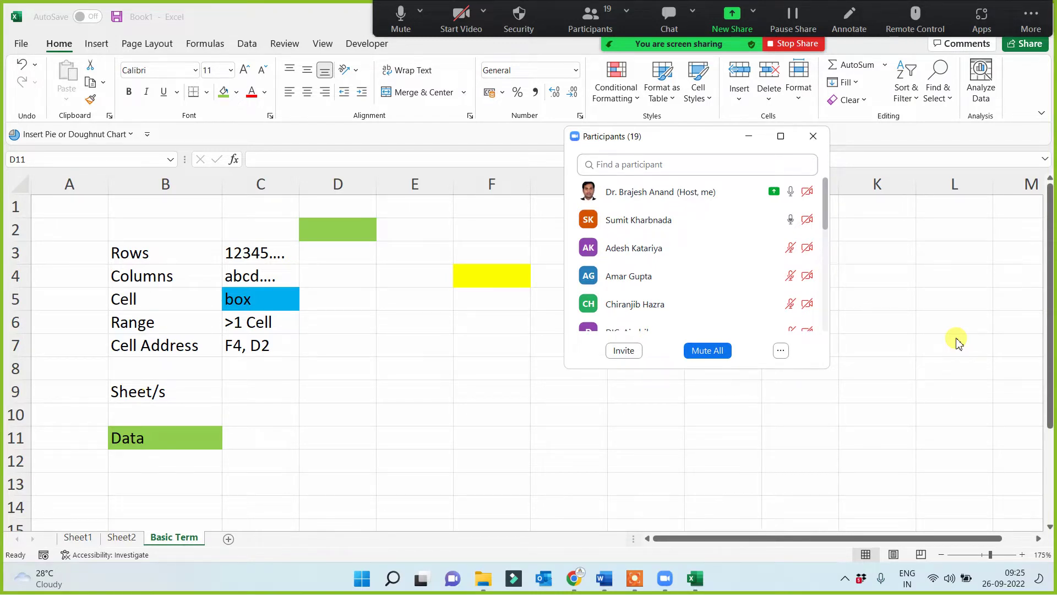
Minimize the participants list and enter collection of correct information. in D11 as the definition of Data.
click(750, 137)
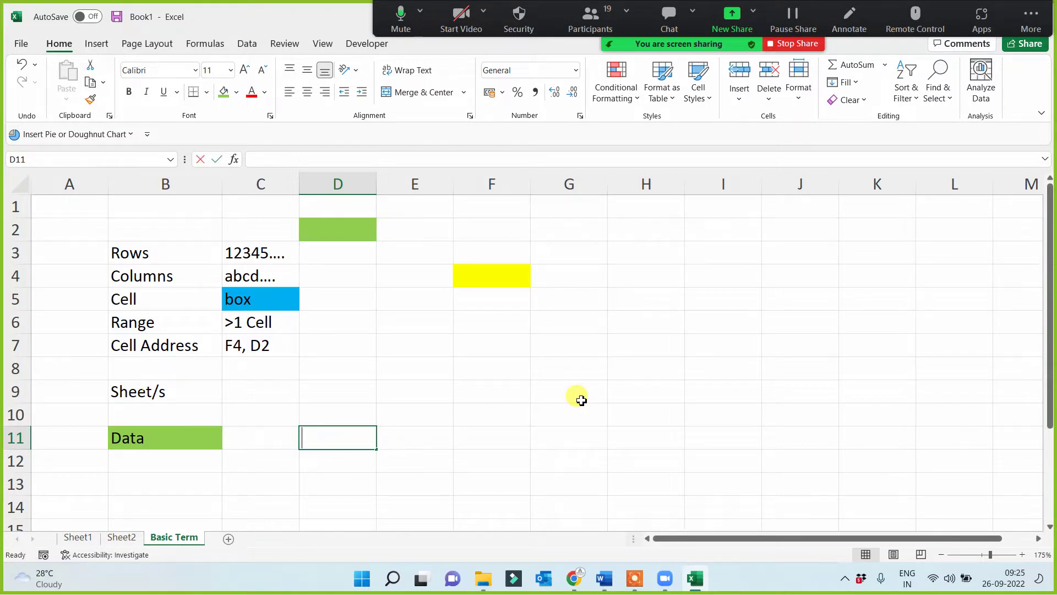
text(cvo)
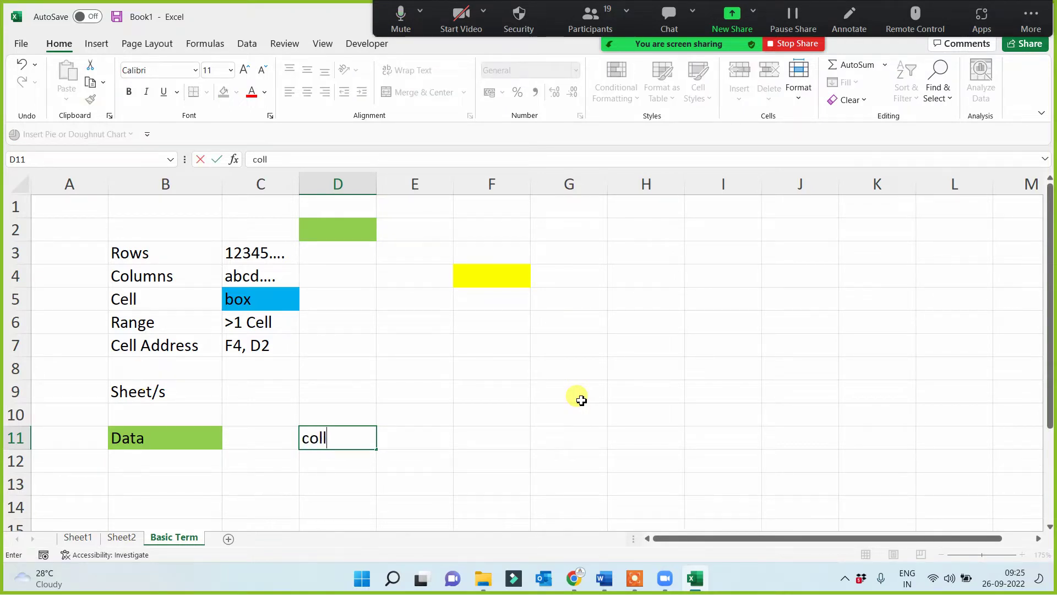
text(of correct information.)
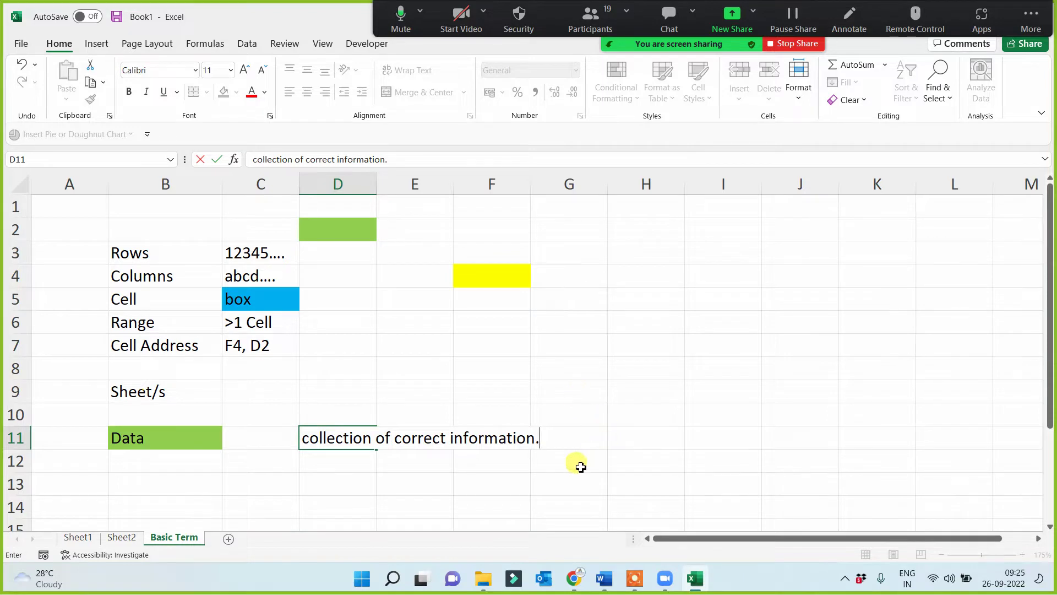
Commit the Data definition in row 11, then merge and centre it across D11:J11.
click(578, 462)
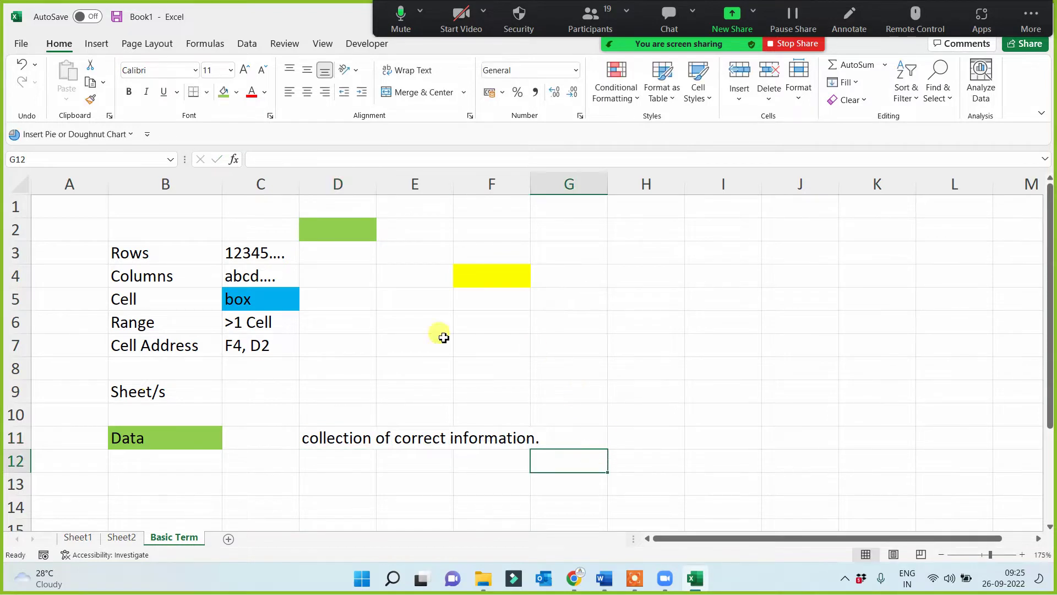
click(408, 445)
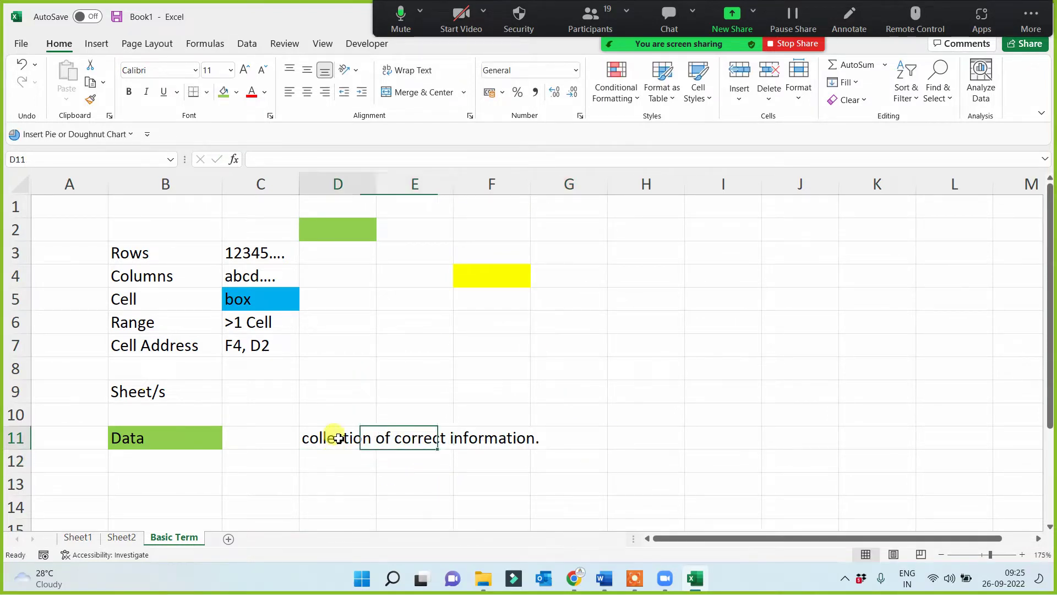
drag(335, 437, 838, 438)
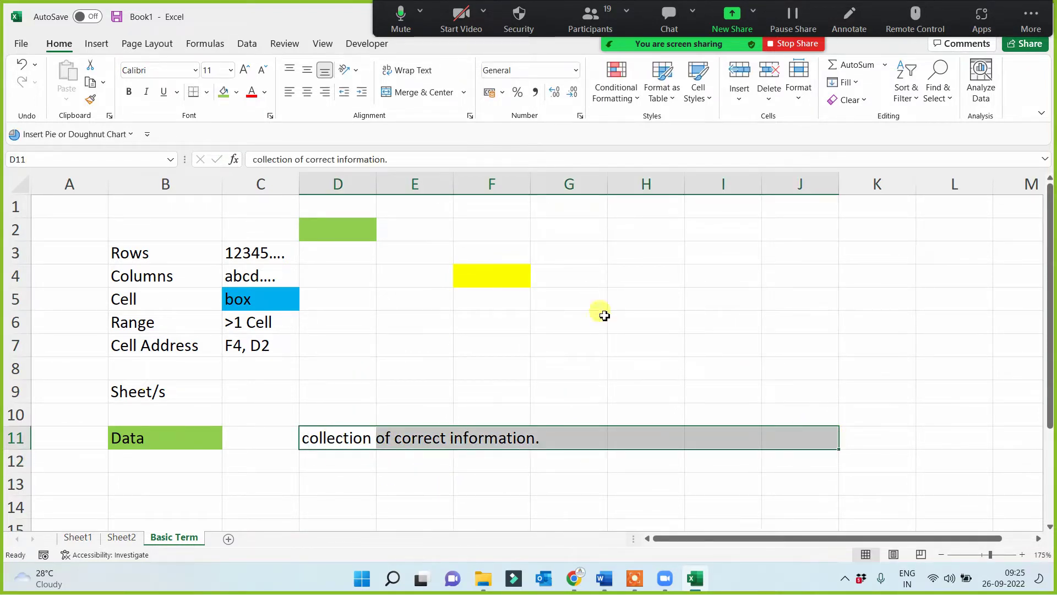
click(425, 92)
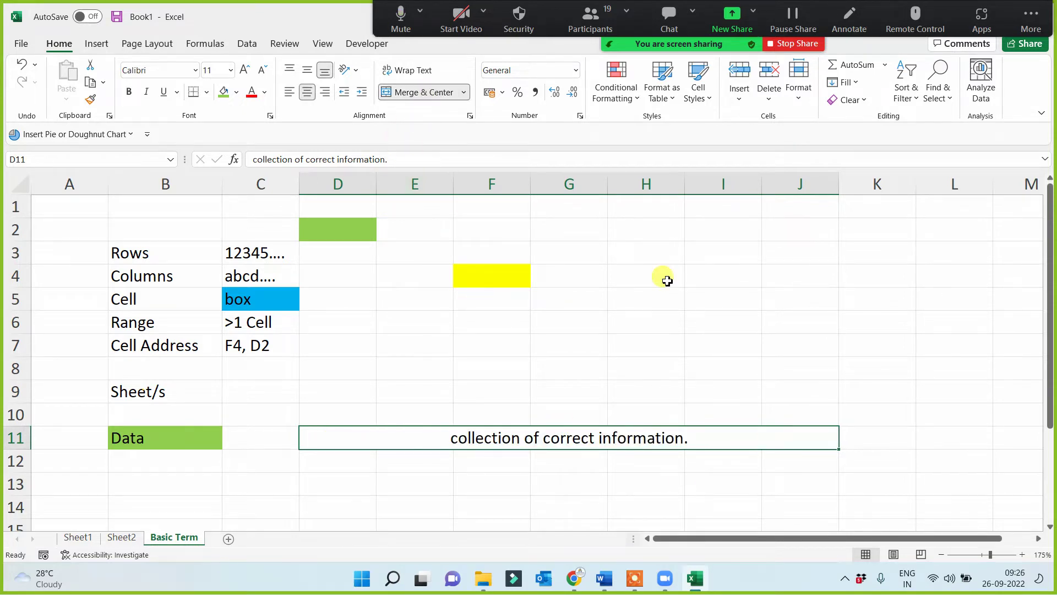
Enlarge the merged Data definition in row 11 to font size 16 and fill it with light green.
click(244, 70)
click(244, 70)
click(244, 71)
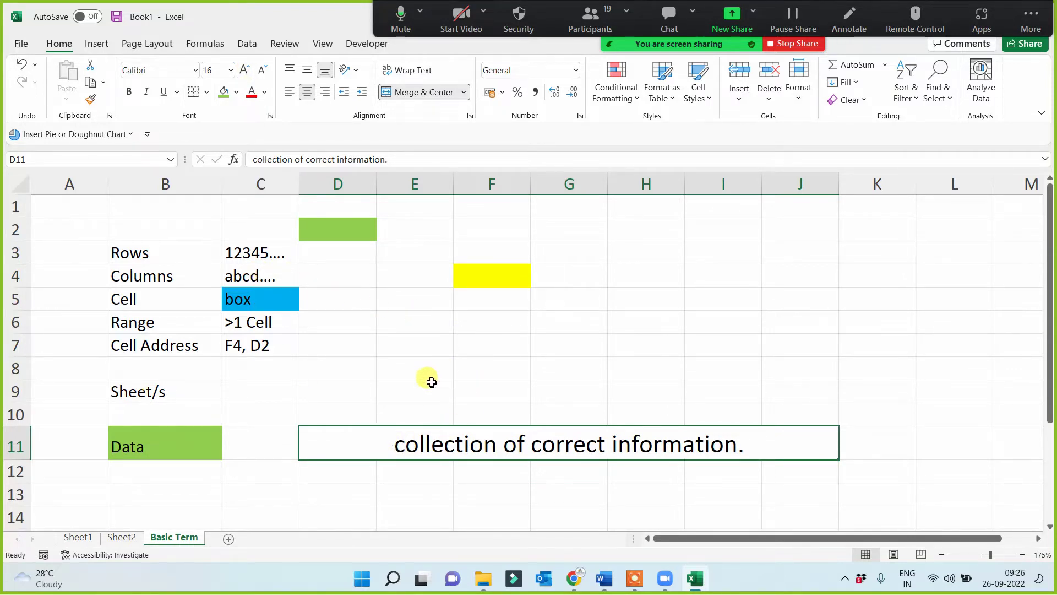
click(225, 94)
click(140, 447)
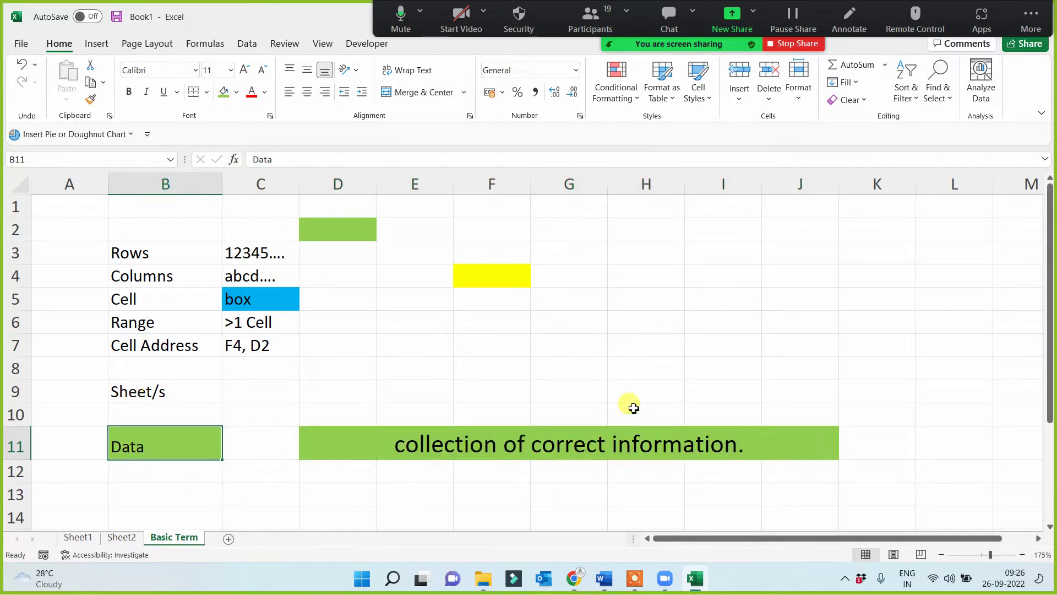
click(507, 353)
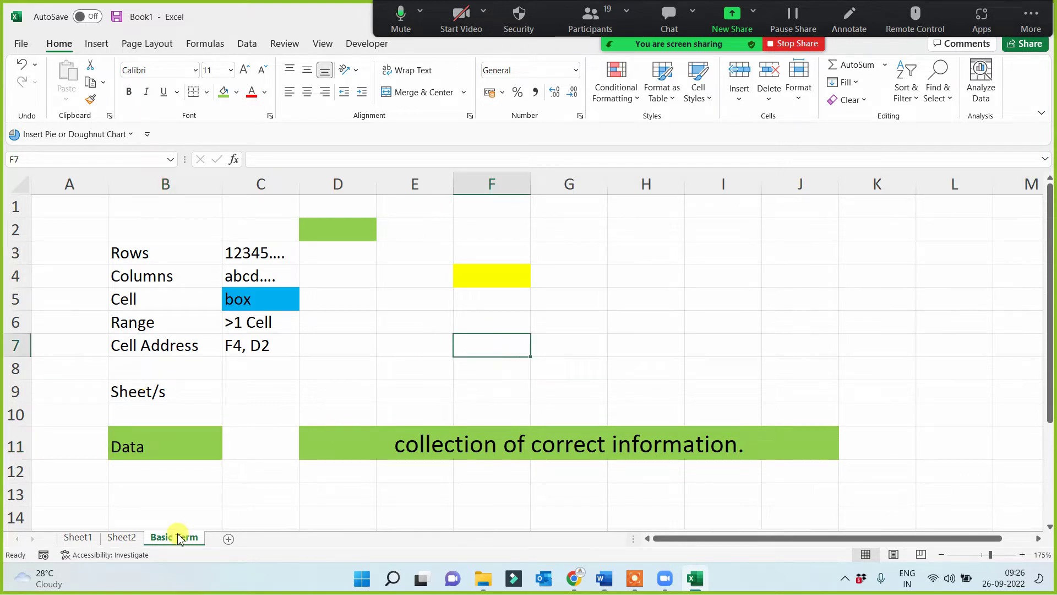
click(240, 393)
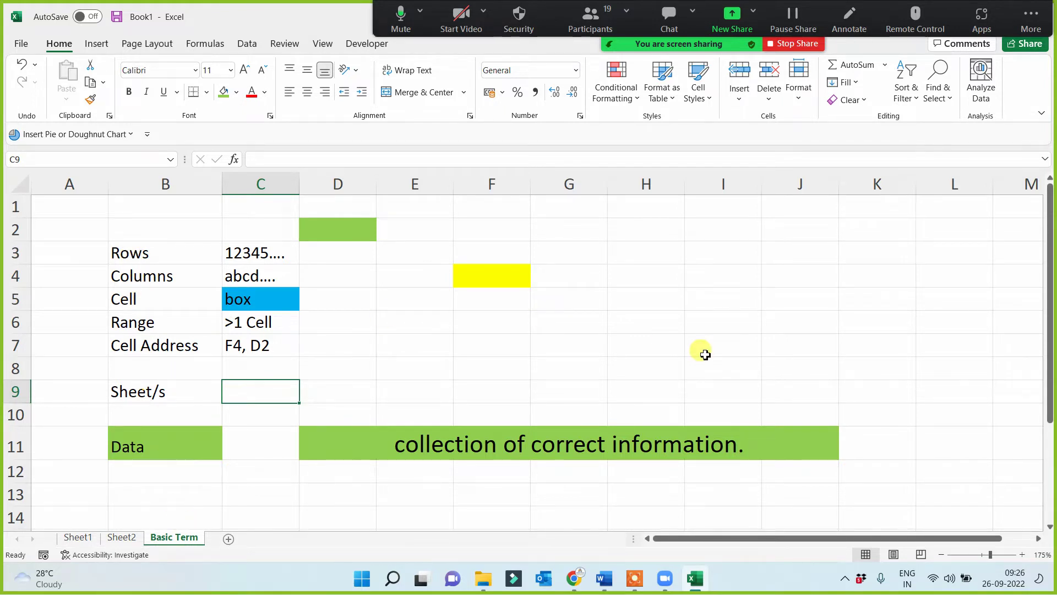
Review Sheet2's course outline from Basic and Data Entry to Data Visualization, and its Zero to Dashboard row, comparing it with the Basic Term sheet.
click(123, 540)
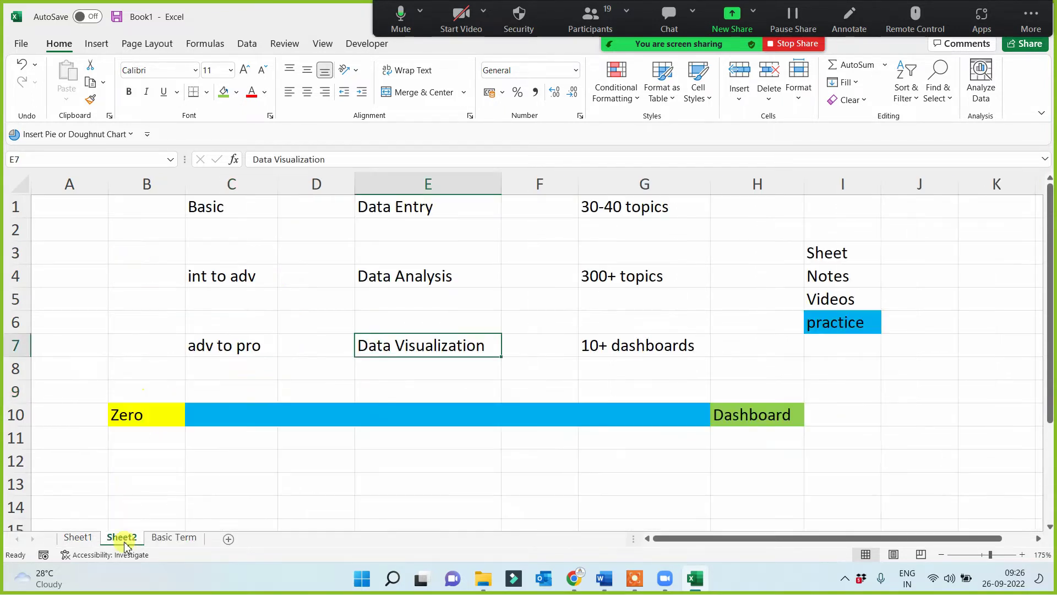
click(229, 202)
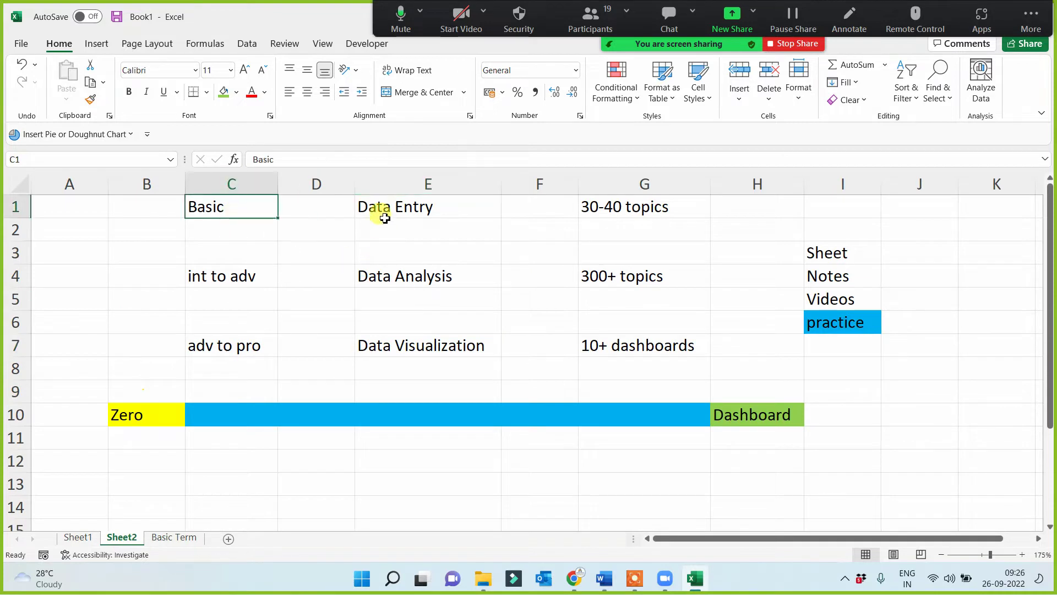
click(408, 207)
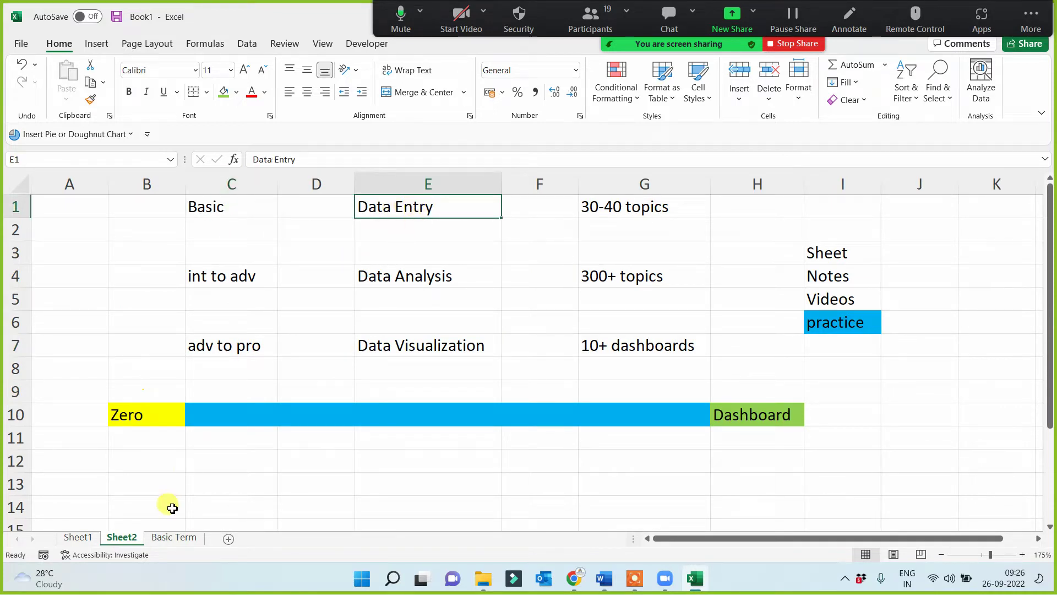
click(168, 538)
click(122, 538)
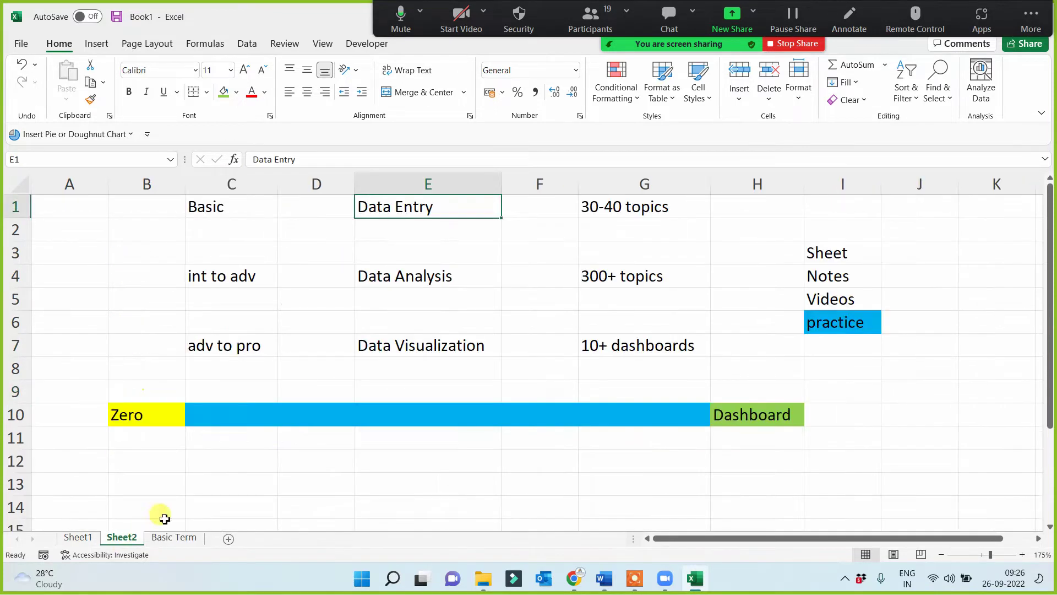
key(ctrl+Down)
key(ctrl+Down)
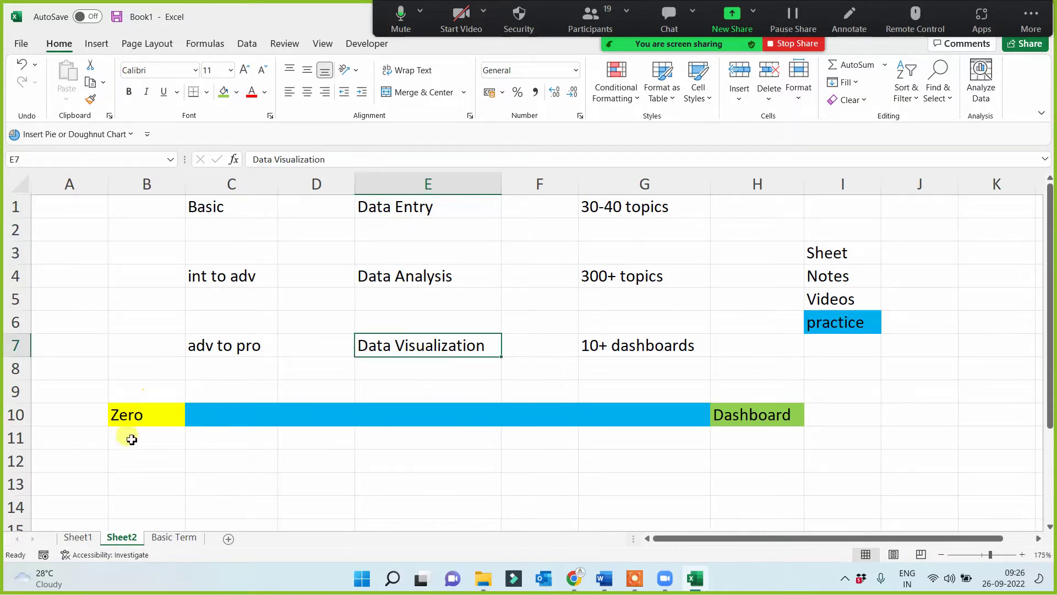
click(133, 421)
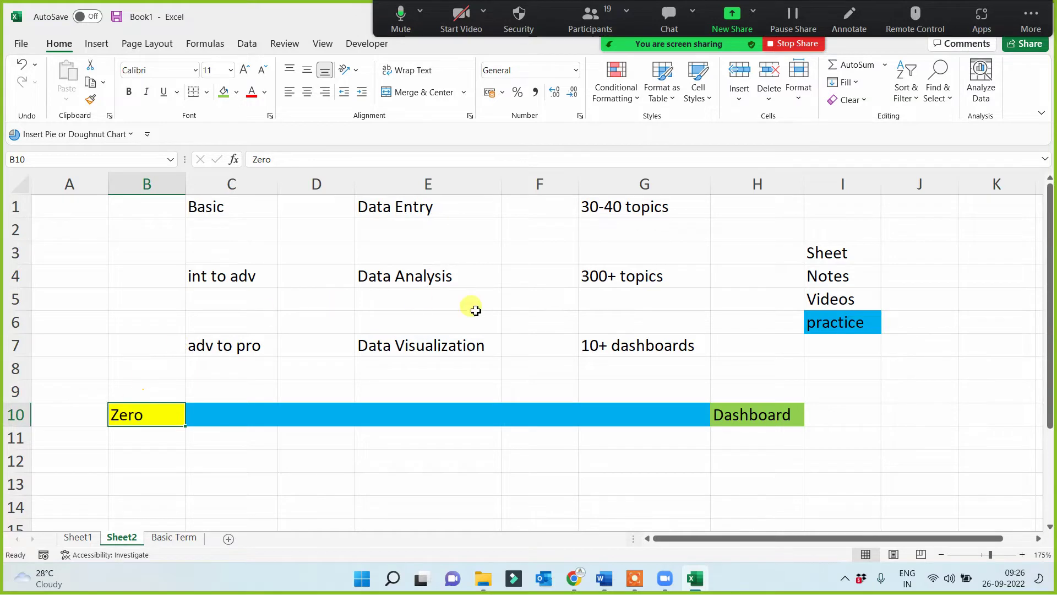
click(744, 415)
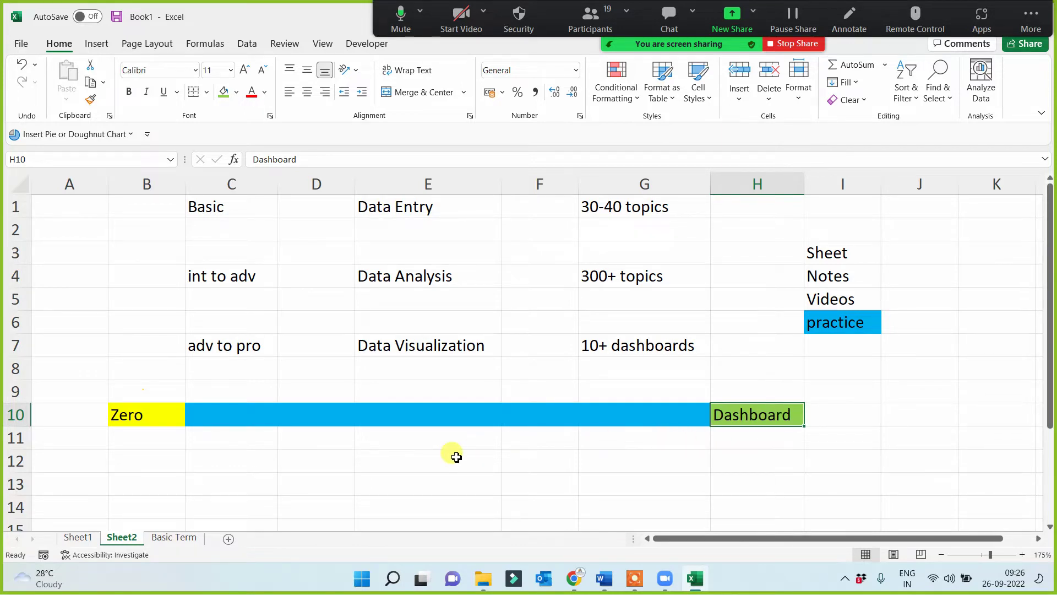
click(175, 537)
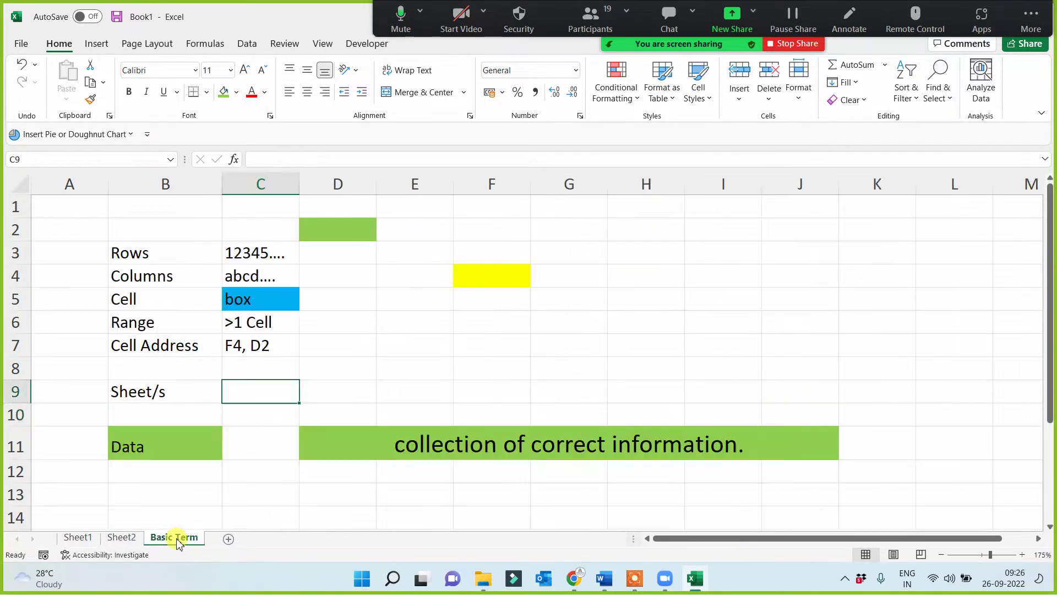
click(122, 537)
Find the dashboard workbooks in the Class Work Data folder and open the 9.30 pm one.
click(20, 43)
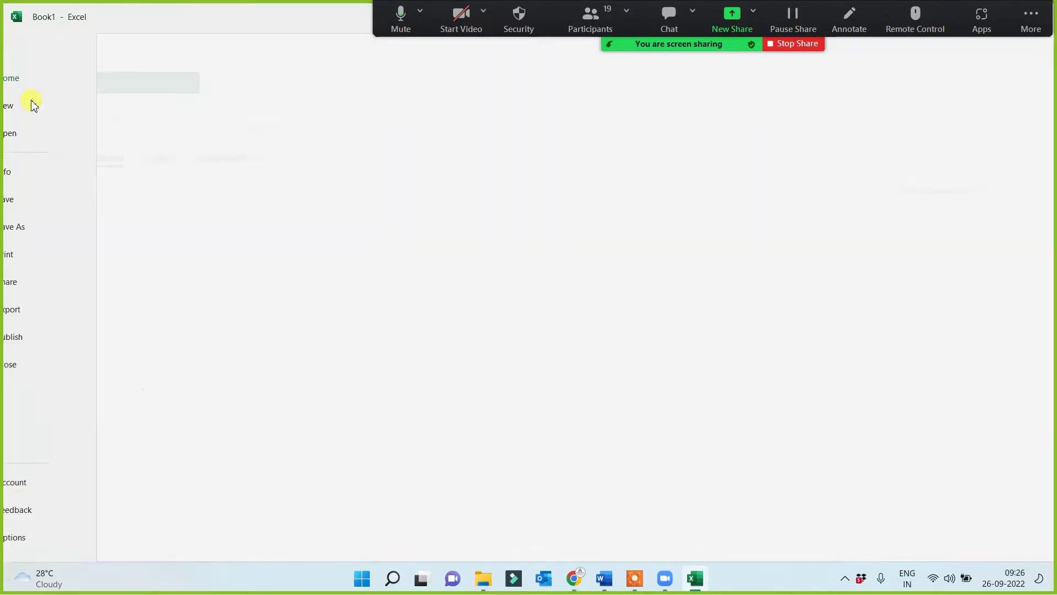
click(34, 133)
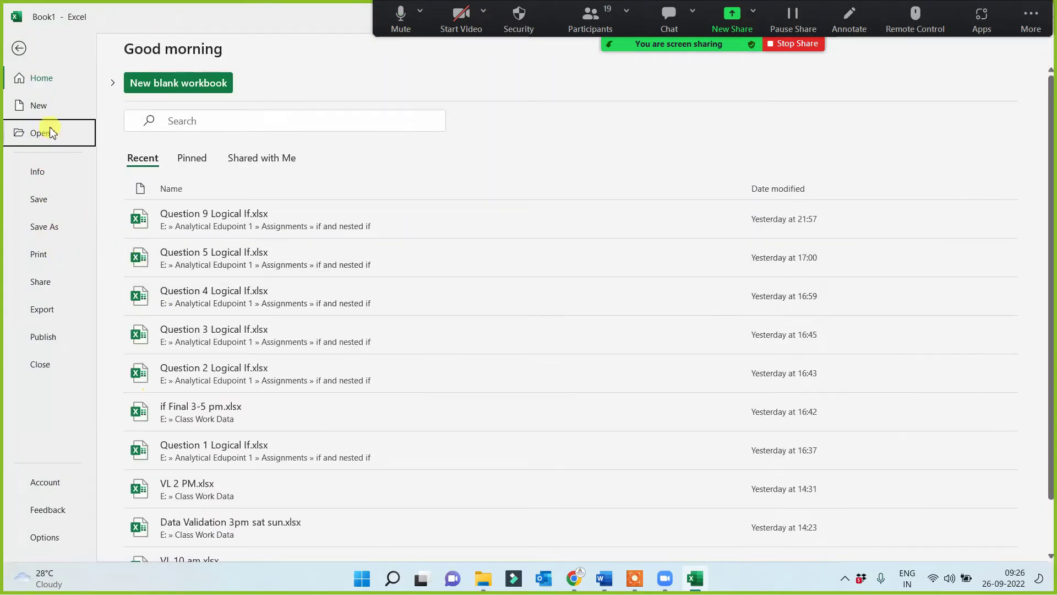
click(159, 355)
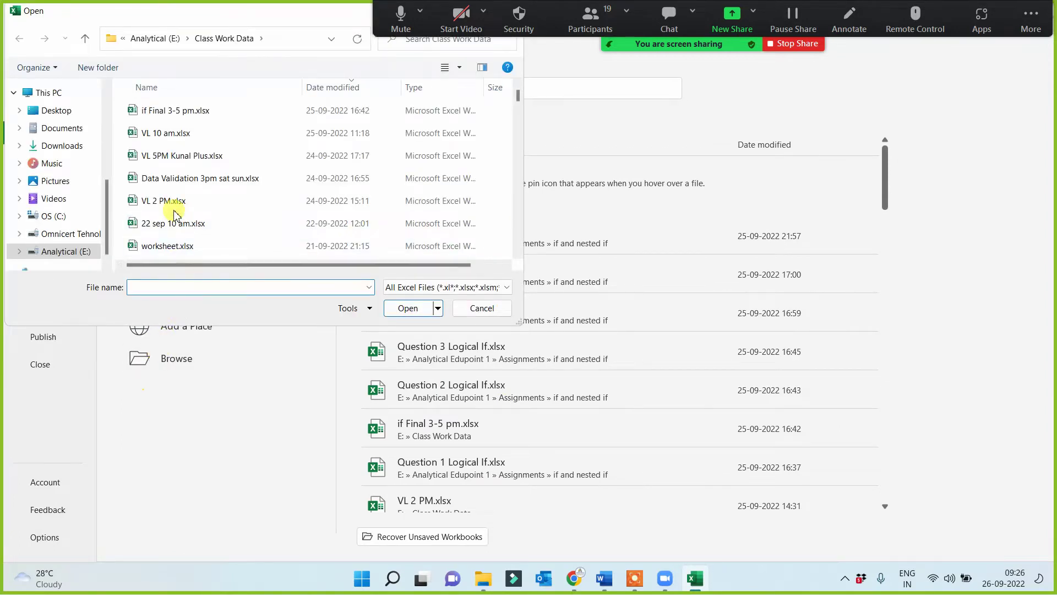
click(171, 284)
text(dashboar)
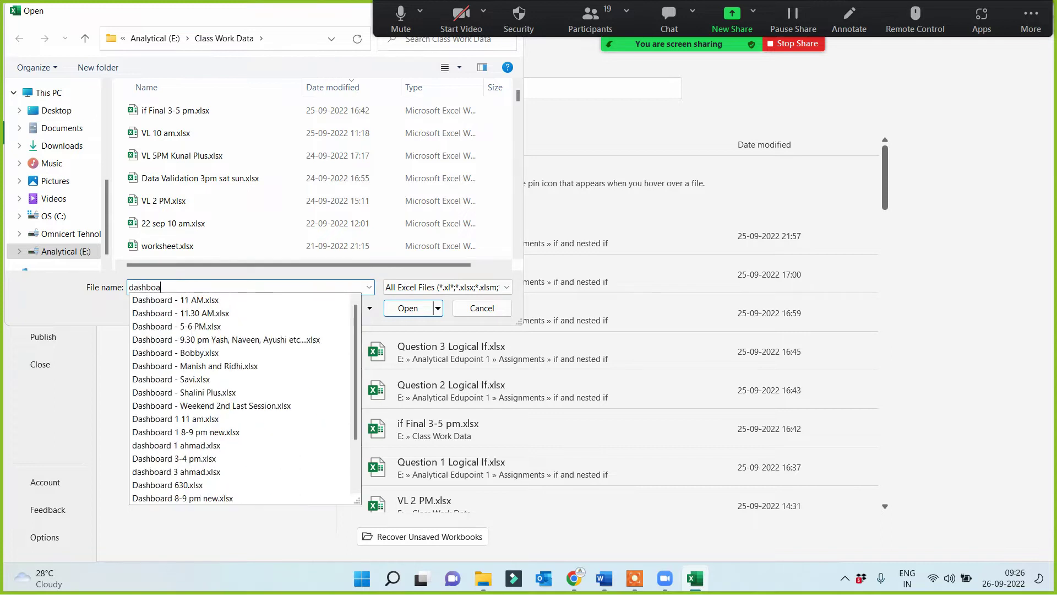
click(190, 340)
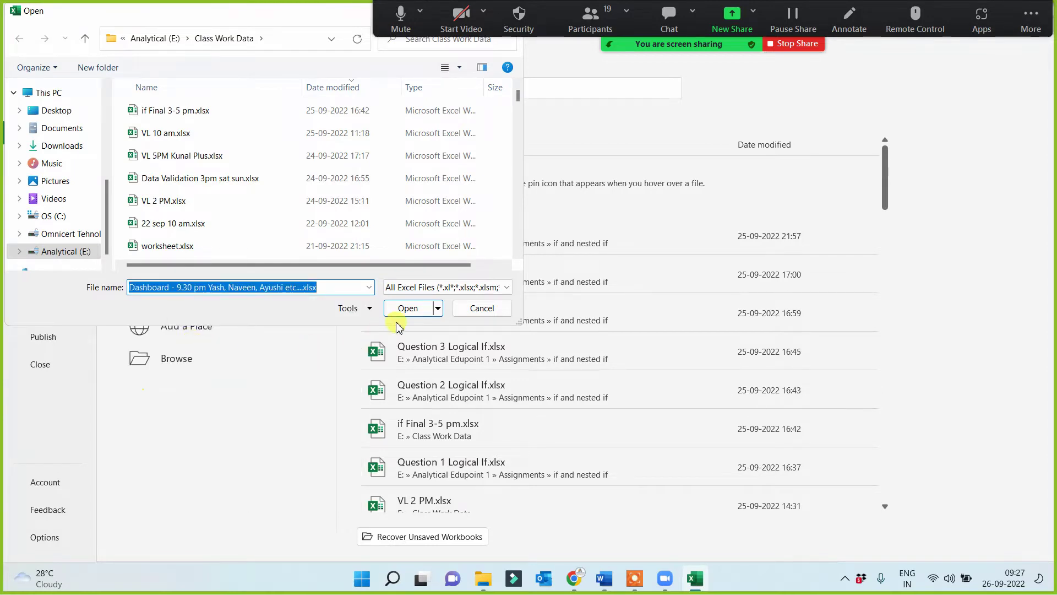
click(412, 310)
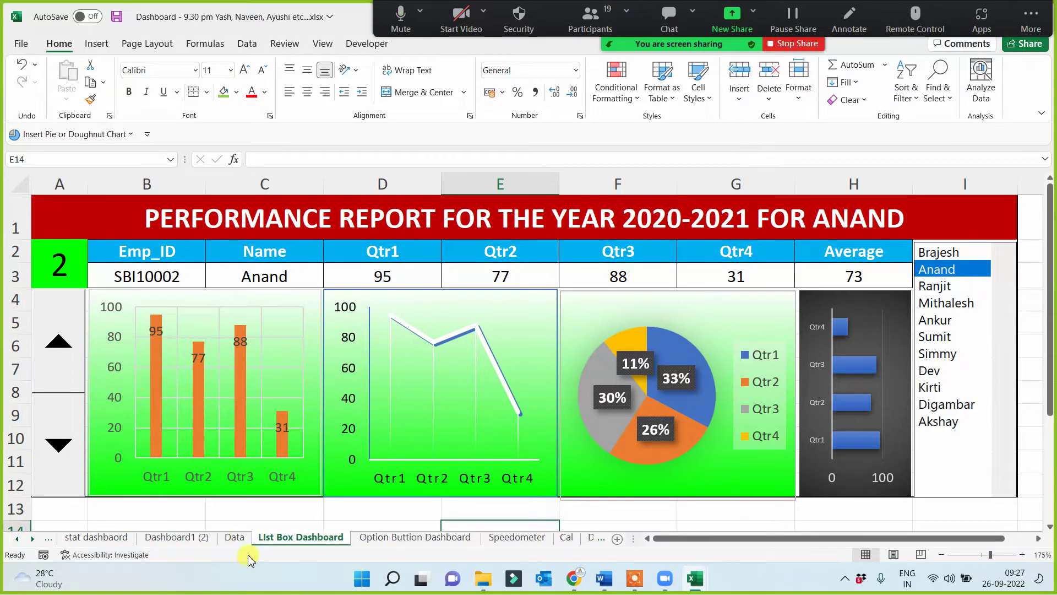
Show the Data sheet of the dashboard workbook and select the whole employee table A1:F12.
click(236, 537)
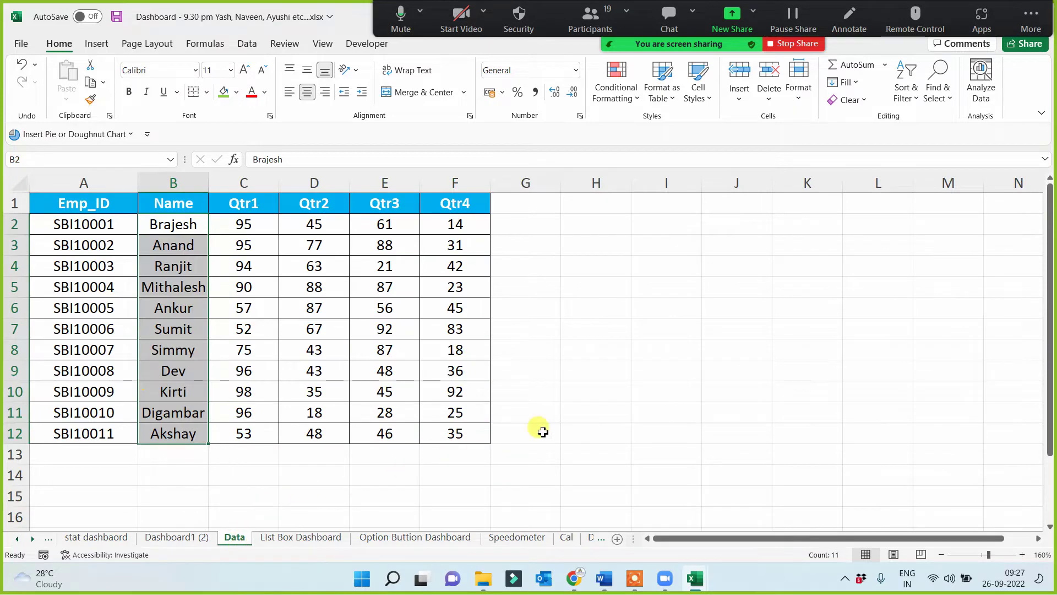
click(591, 395)
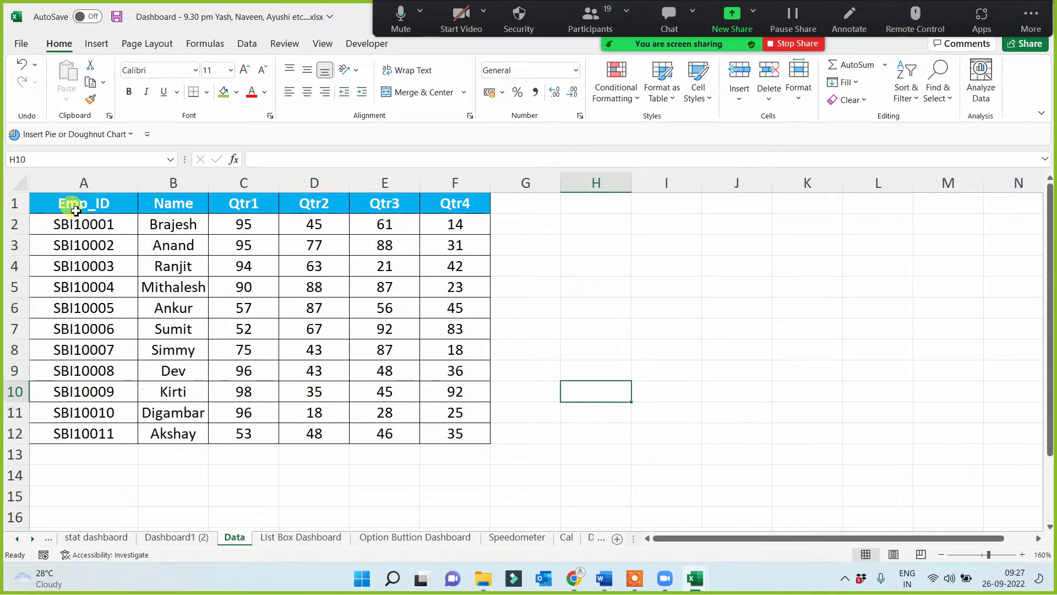
mouse_move(71, 205)
mouse_down()
mouse_move(135, 321)
mouse_move(502, 431)
mouse_move(471, 432)
mouse_up()
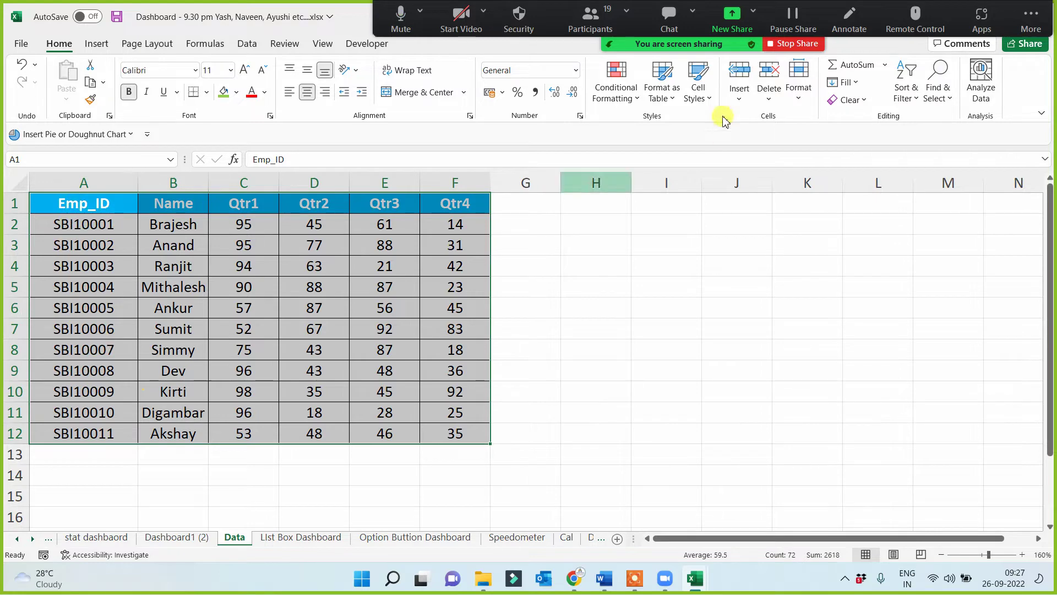
Check the meeting's participants list for responses, then minimize it.
click(592, 29)
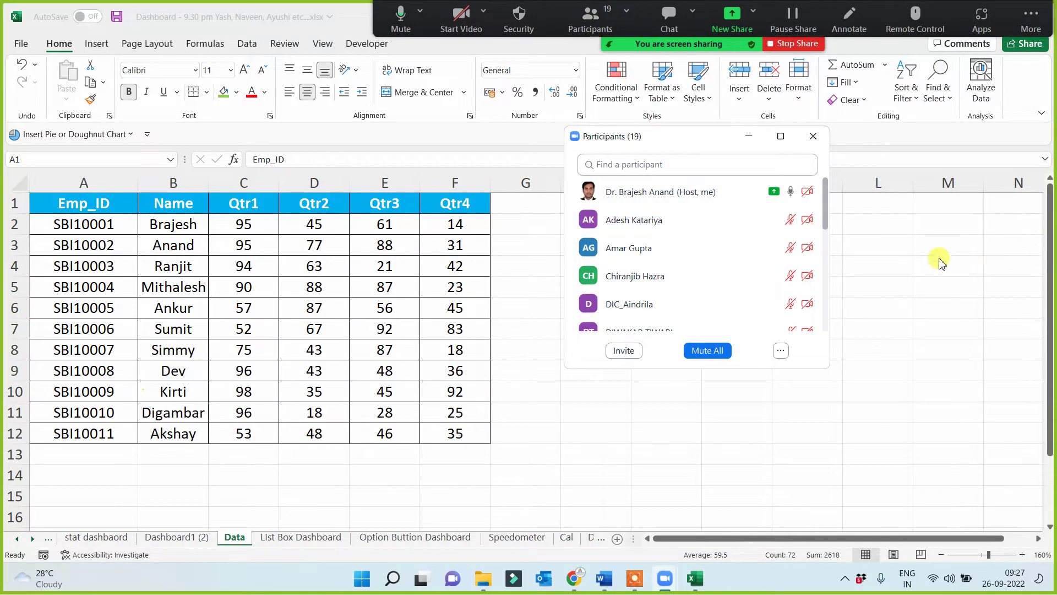
drag(830, 212, 829, 186)
click(749, 136)
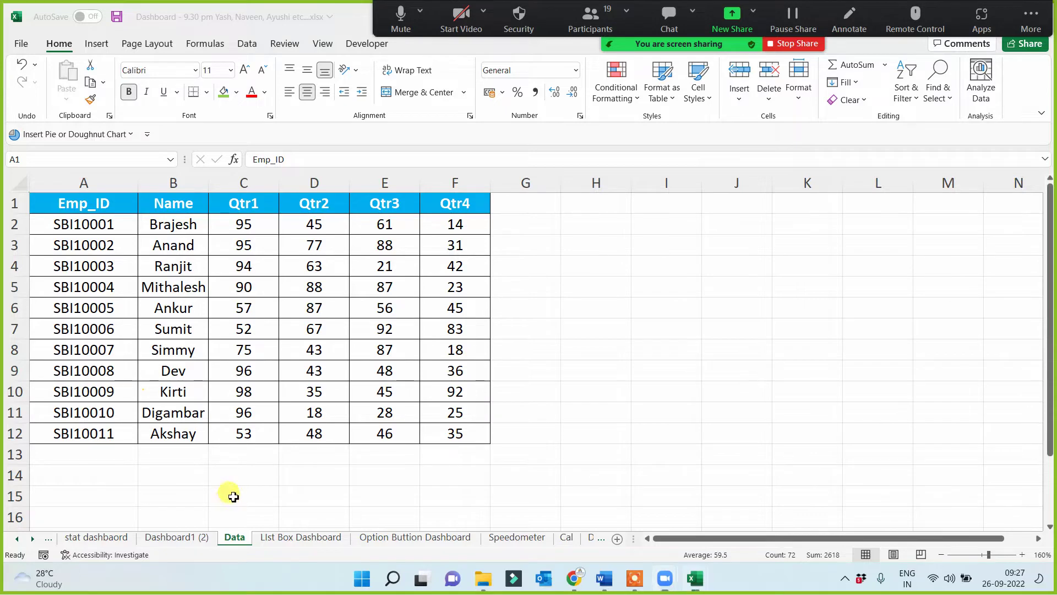
Highlight the table's Emp_ID column, its Name column and its Qtr1 to Qtr4 columns in turn, then deselect them.
key(ctrl+a)
click(89, 200)
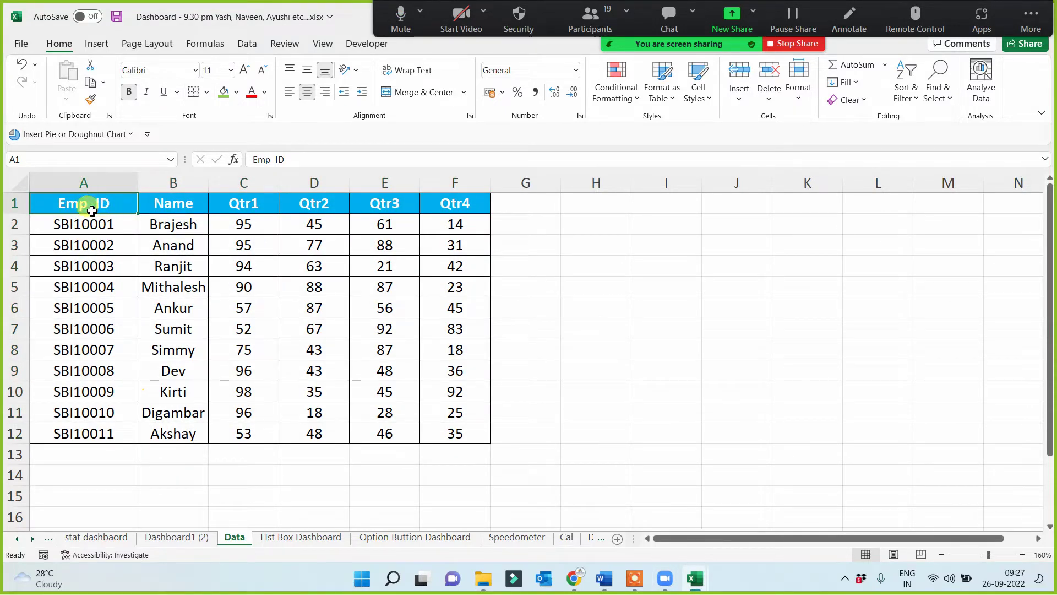
mouse_move(84, 205)
mouse_down()
mouse_move(92, 285)
mouse_move(83, 431)
mouse_up()
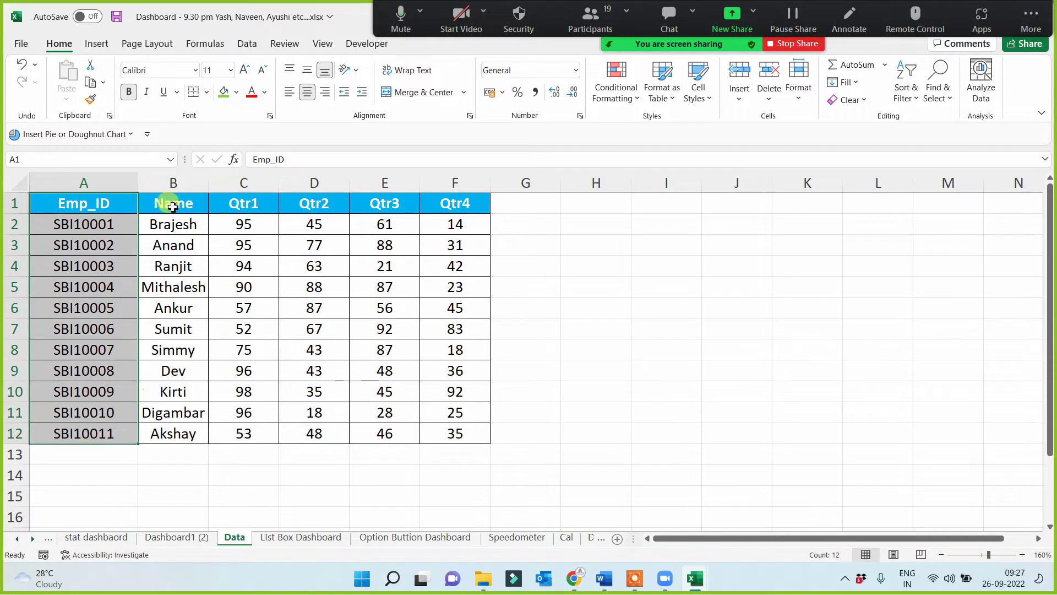
mouse_move(170, 203)
mouse_down()
mouse_move(173, 450)
mouse_move(172, 434)
mouse_up()
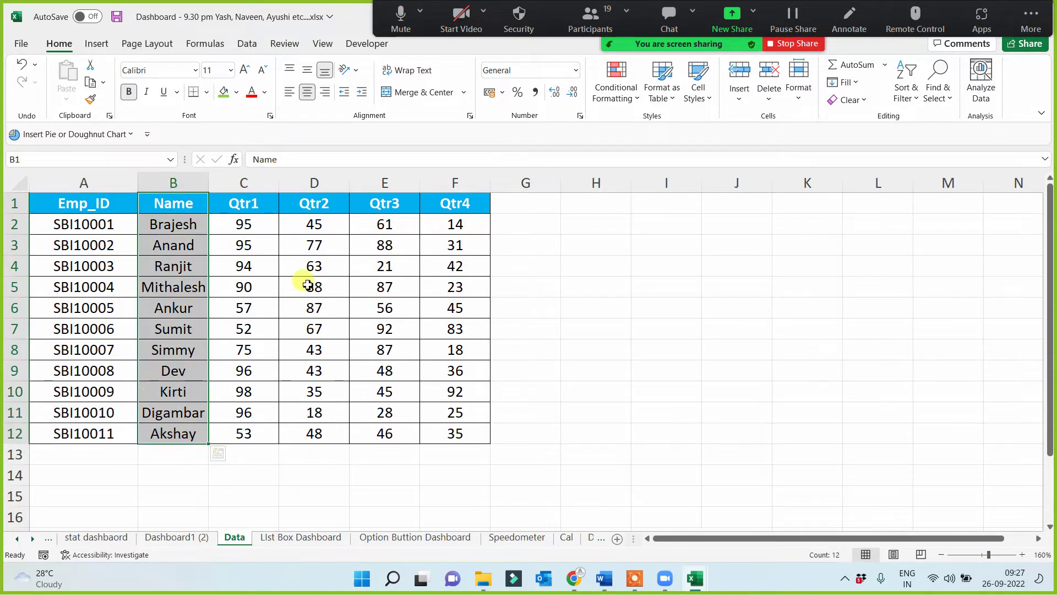
drag(249, 205, 443, 435)
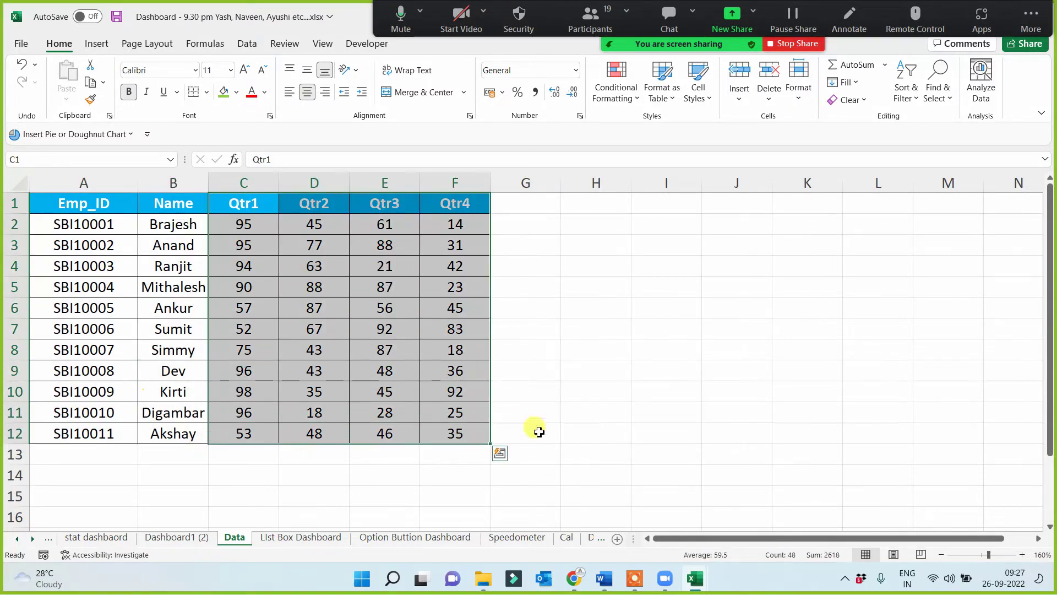
click(583, 385)
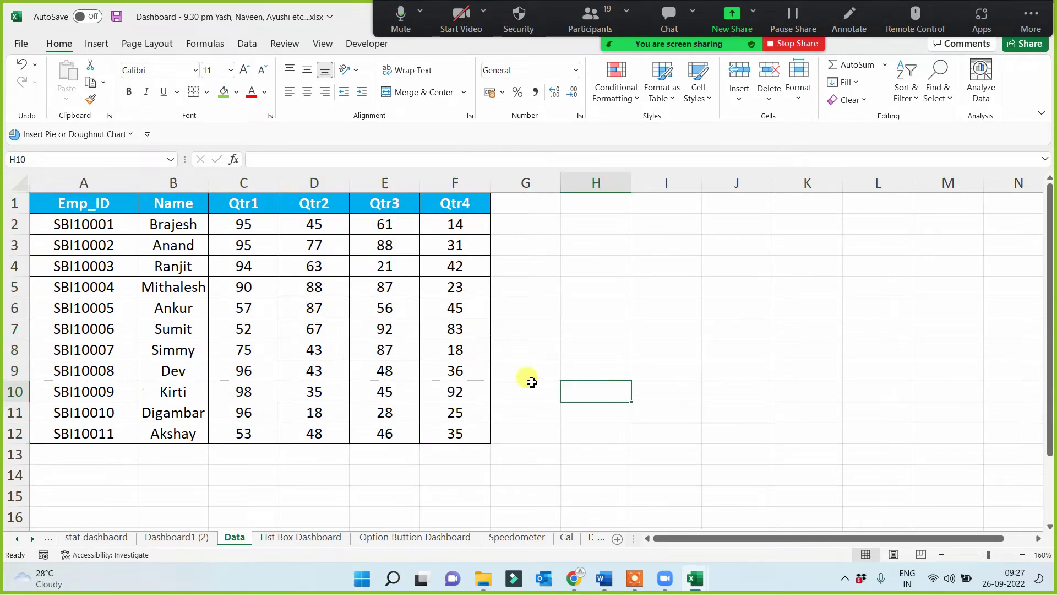
Highlight the full range A1:F12 again, including headers, to present it as one data set.
drag(96, 204, 436, 432)
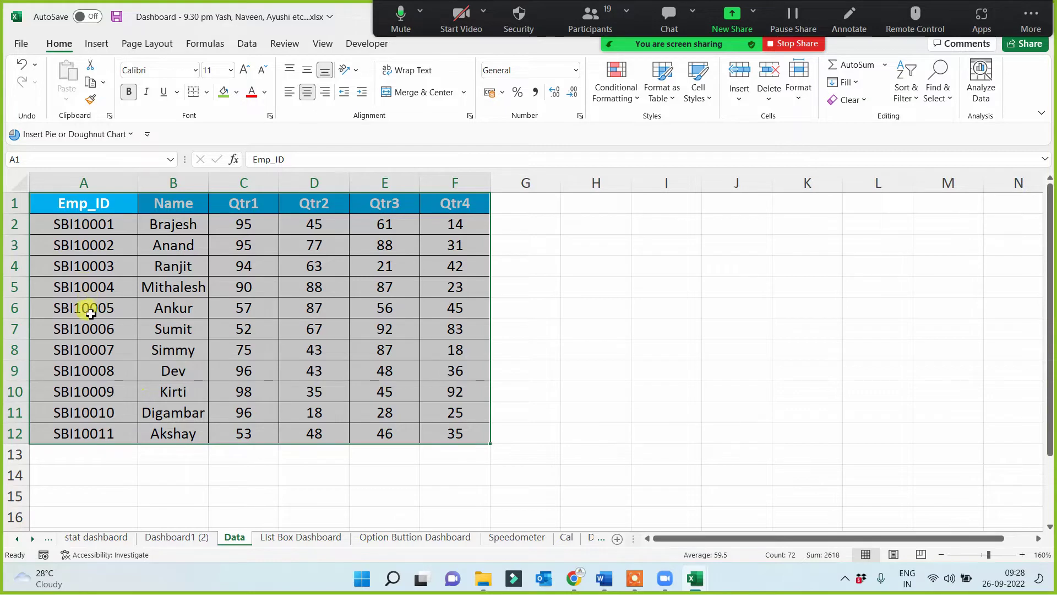
click(80, 200)
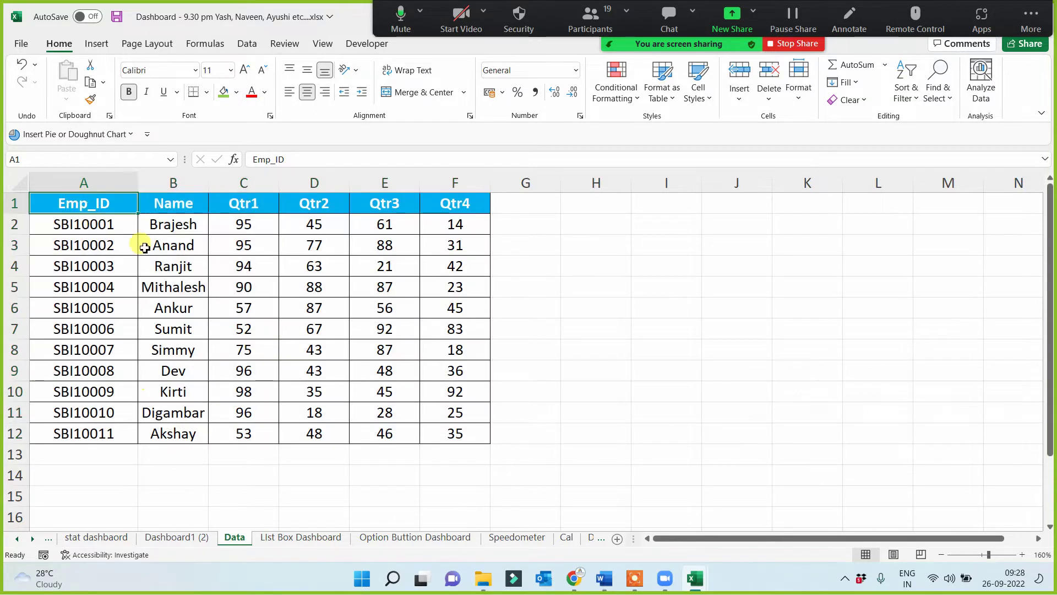
drag(145, 247, 475, 436)
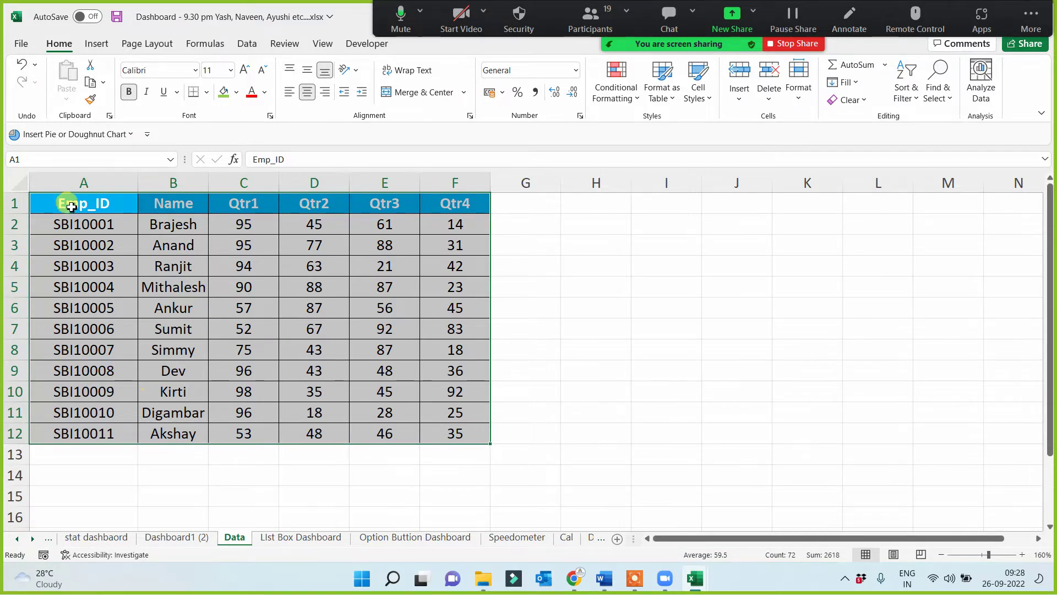
Highlight the whole employee table, its Qtr1 to Qtr4 columns alone, and the whole table A1:F12 once more.
drag(65, 203, 437, 431)
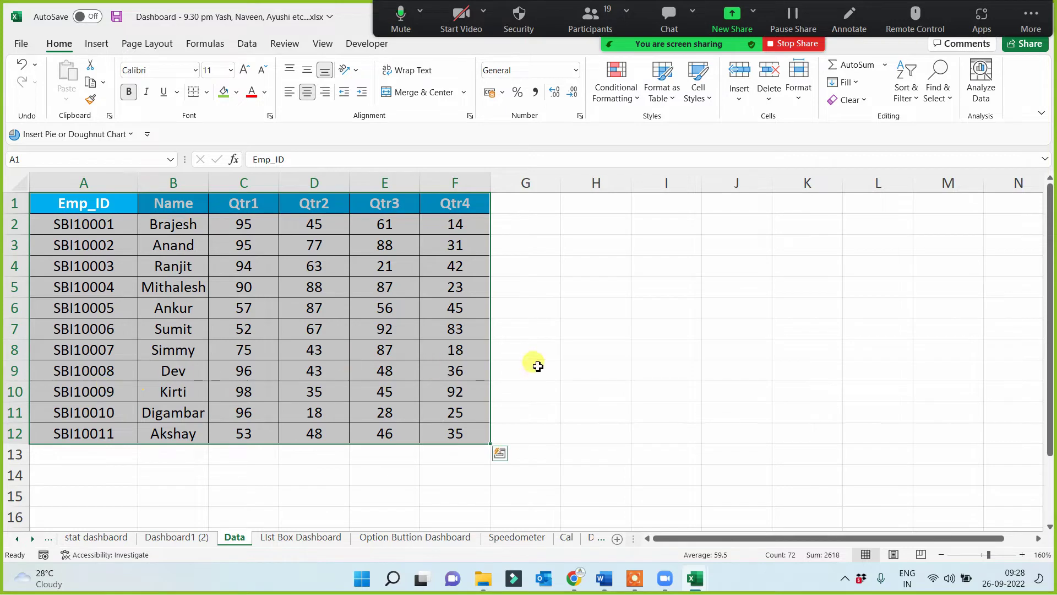
click(79, 201)
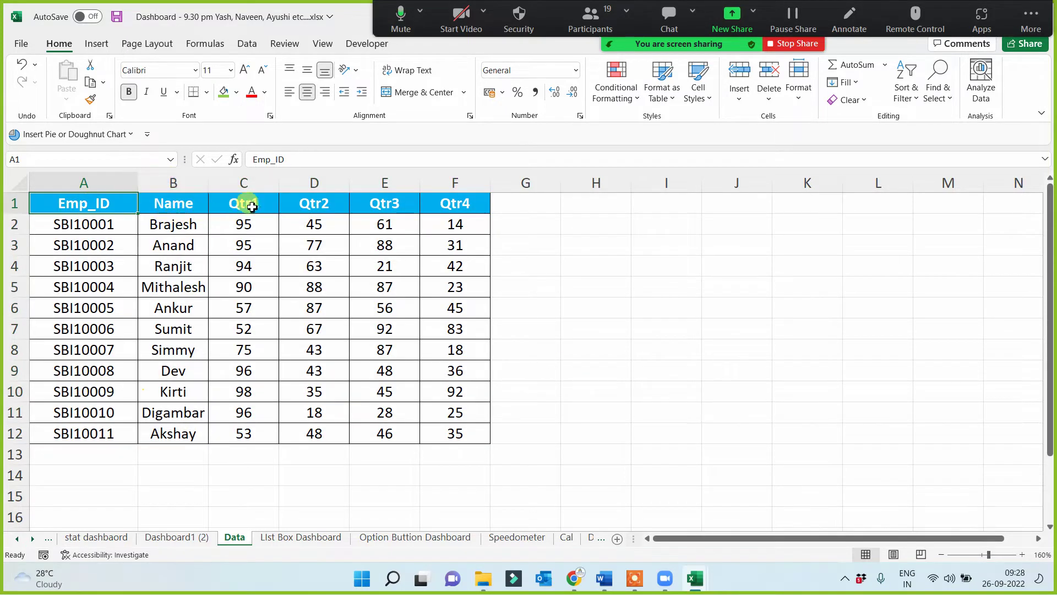
drag(252, 206, 433, 436)
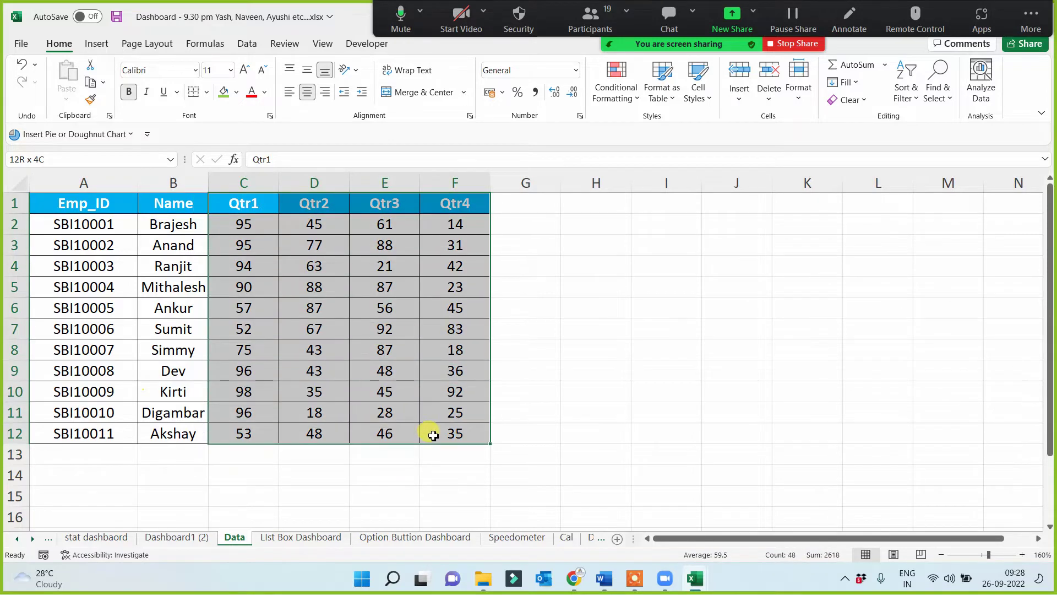
click(645, 361)
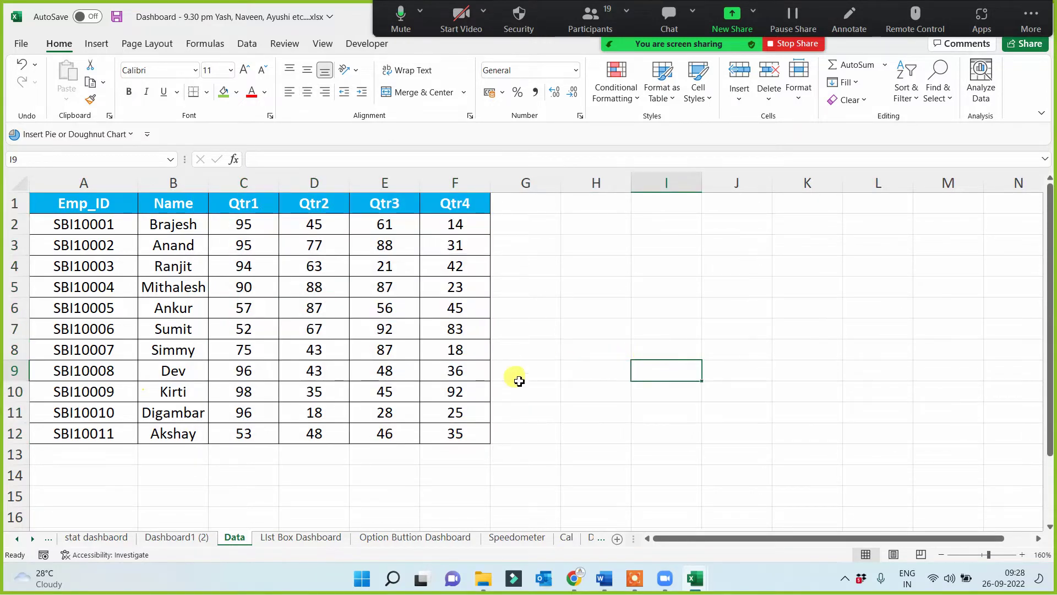
drag(49, 204, 434, 432)
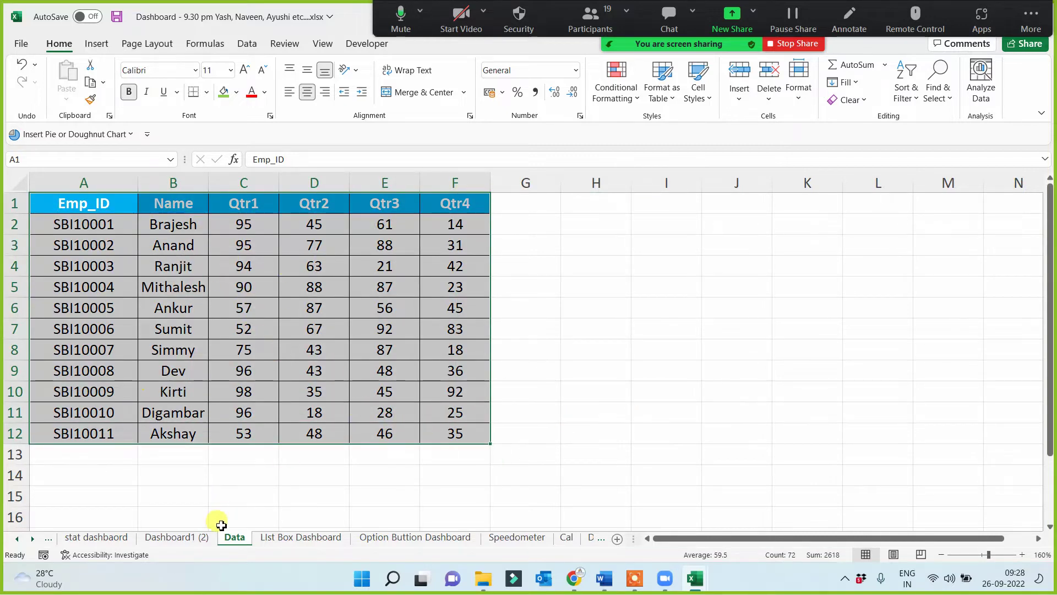
Alternate between the Dashboard1 (2) and Data sheets to compare the report with its source data, ending on the dashboard.
click(201, 539)
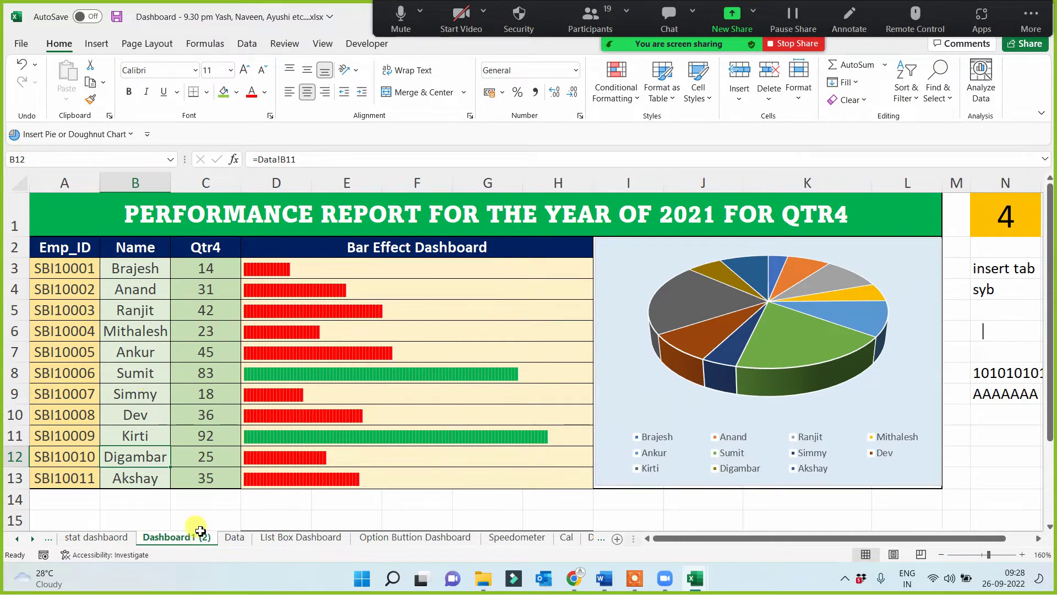
click(238, 539)
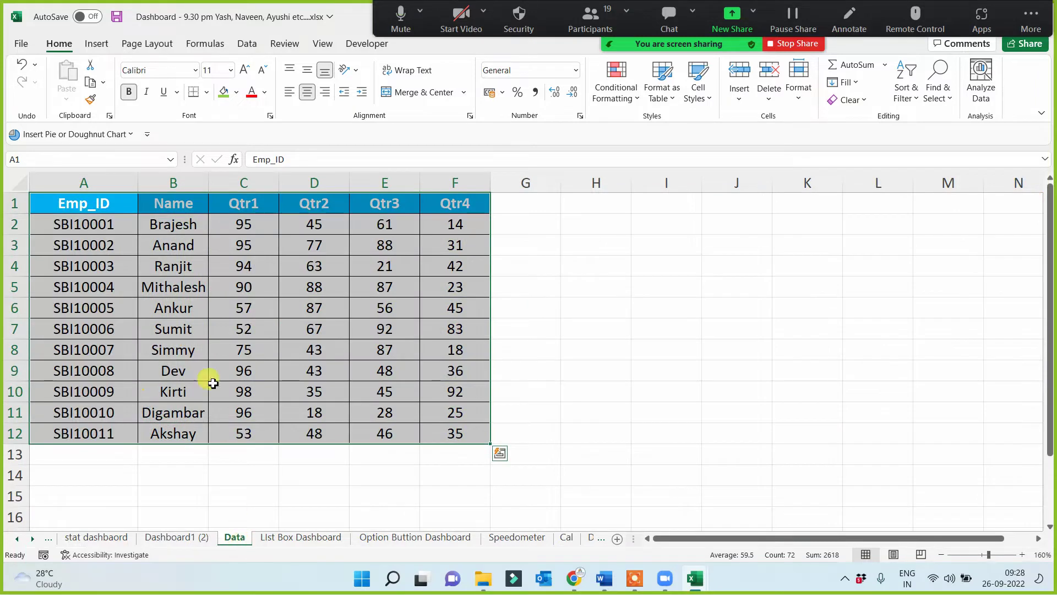
click(179, 540)
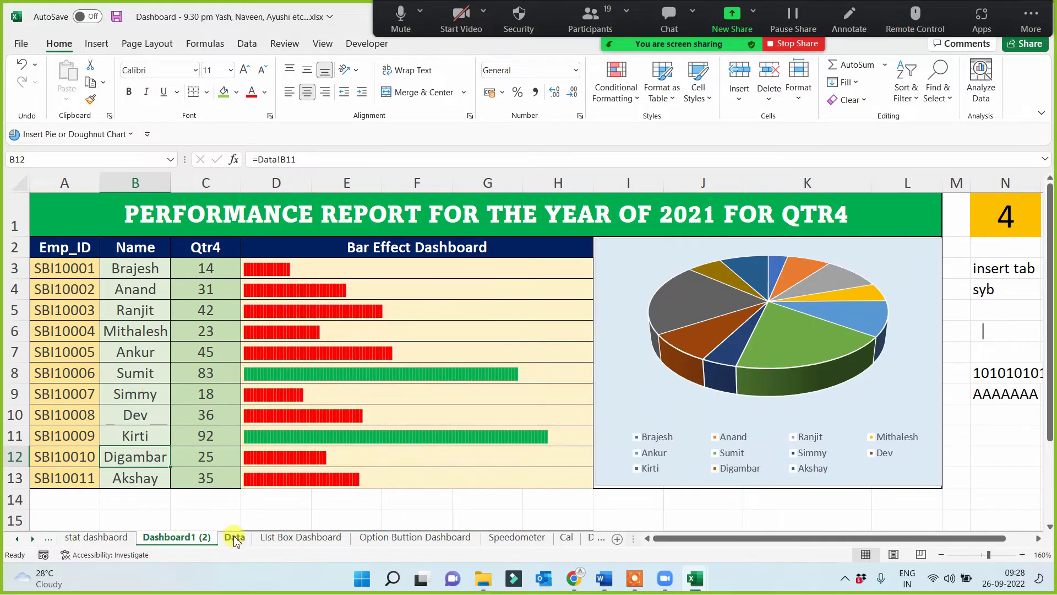
click(235, 539)
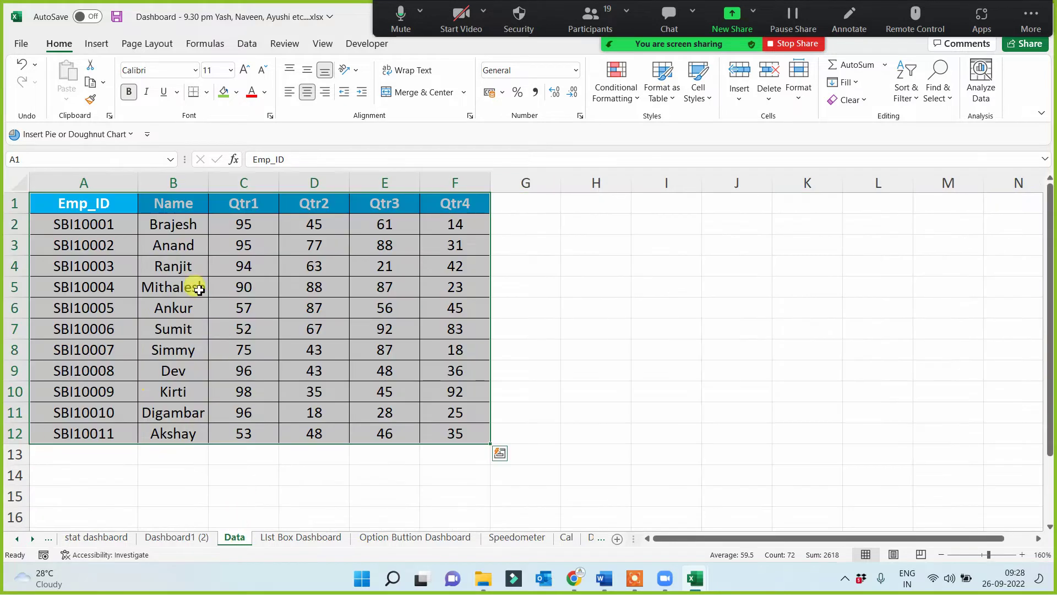
click(175, 539)
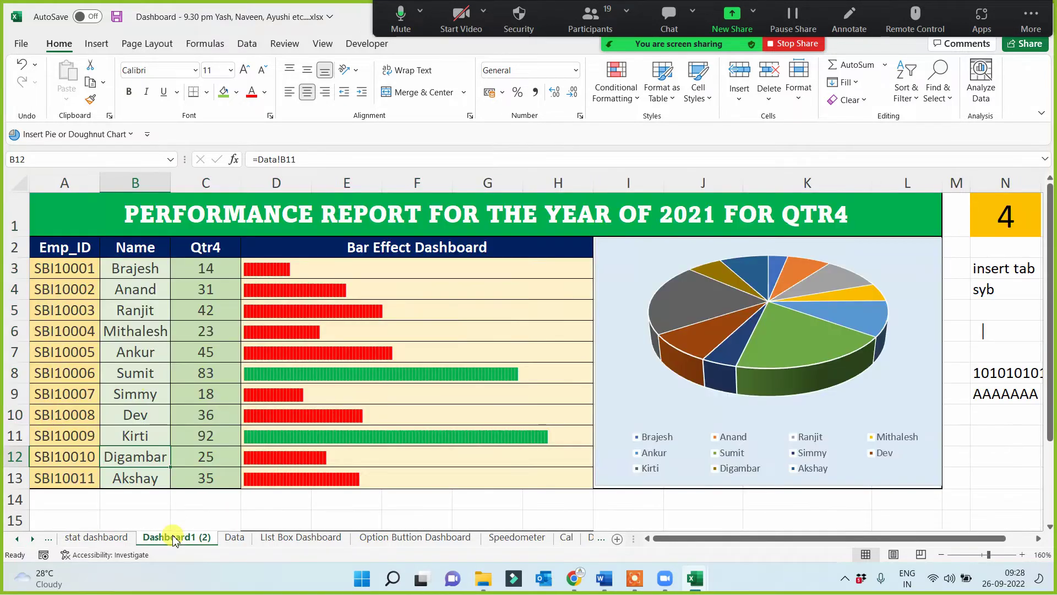
click(267, 501)
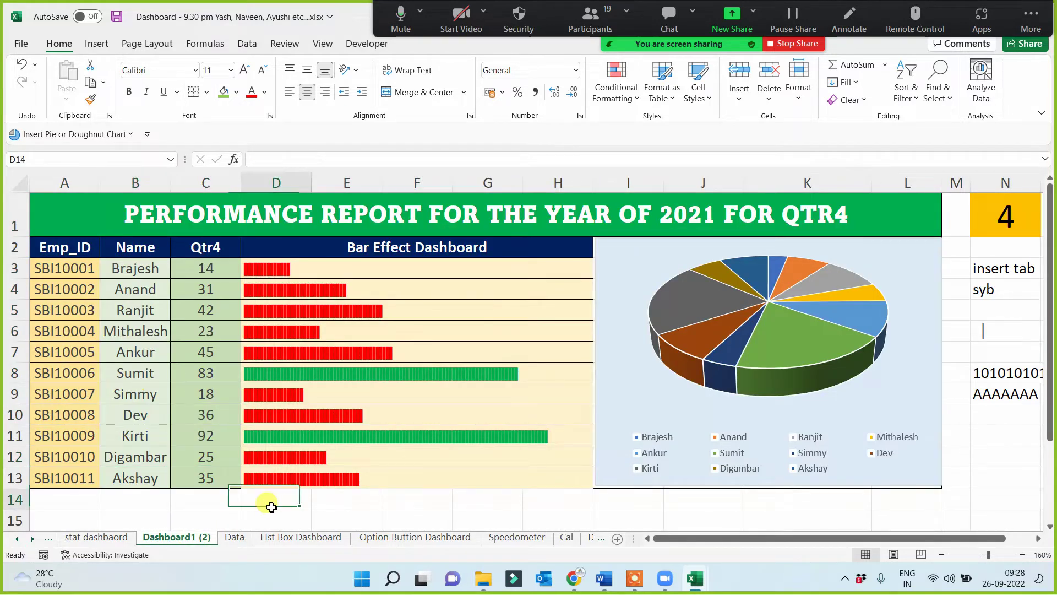
Set the quarter selector in N1 of the Dashboard1 (2) sheet to 1, 2, 3 and 4 in turn to demonstrate each quarter's report.
click(985, 229)
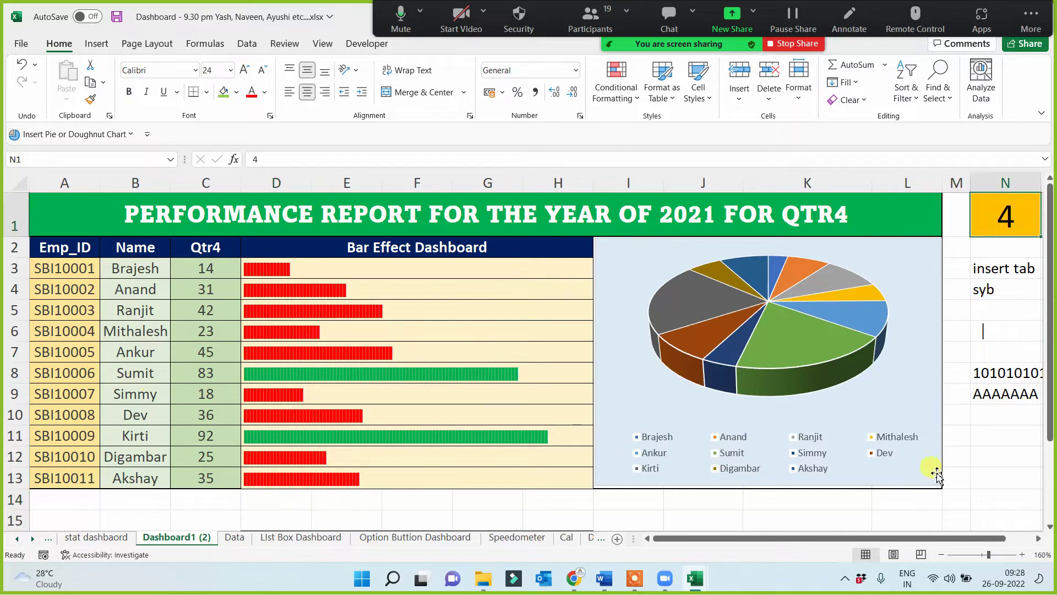
text(1)
click(807, 501)
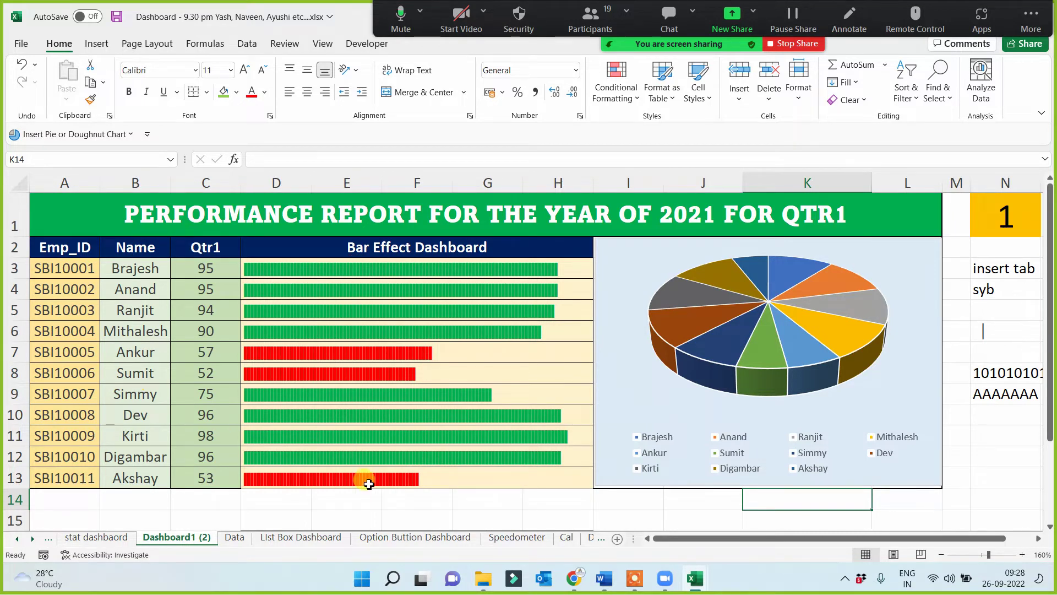
click(1006, 218)
text(2)
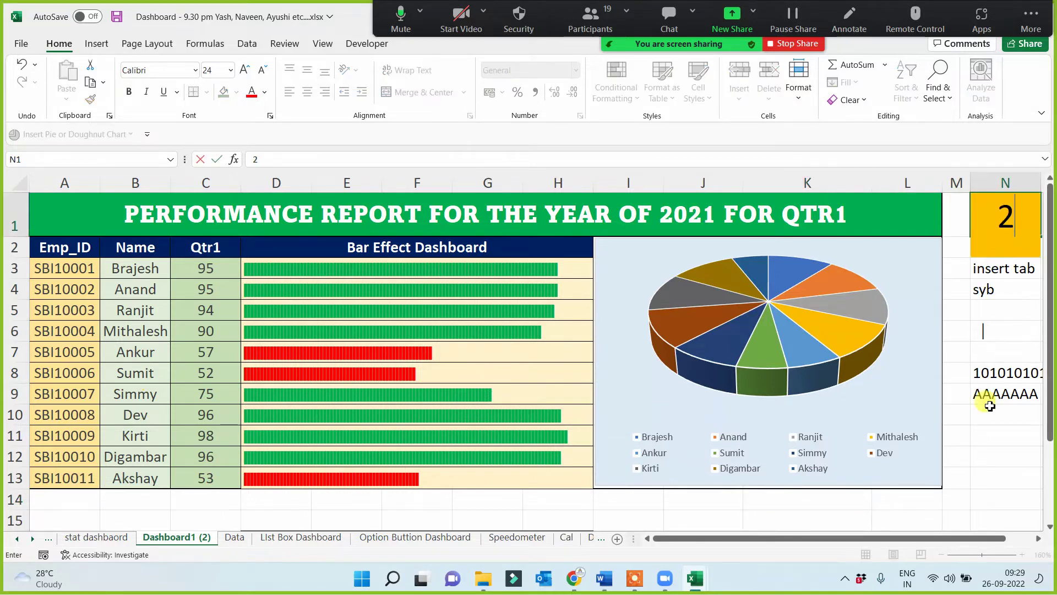
click(986, 450)
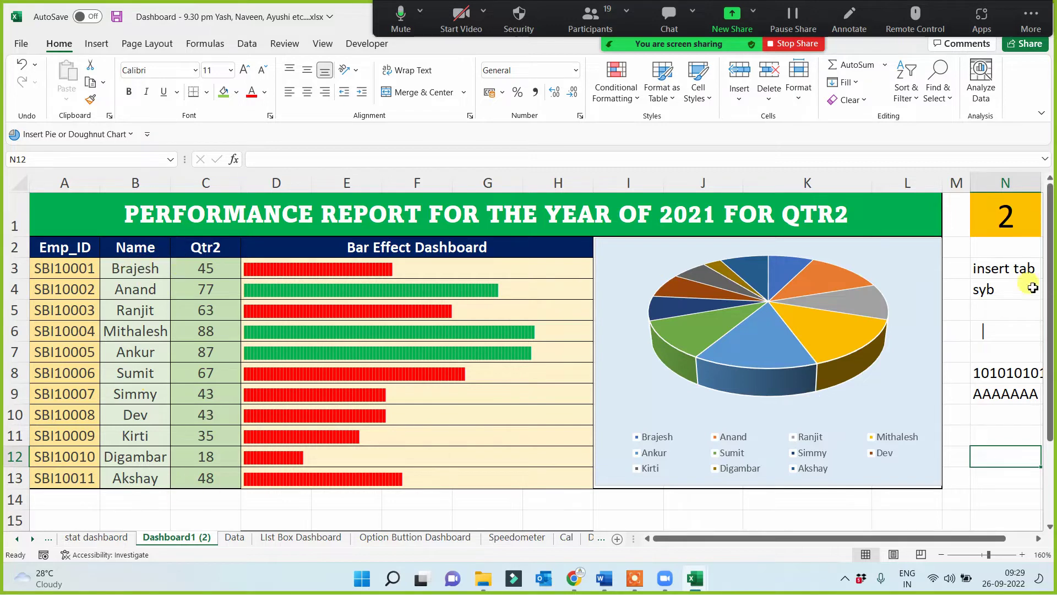
click(1006, 216)
text(3)
click(977, 468)
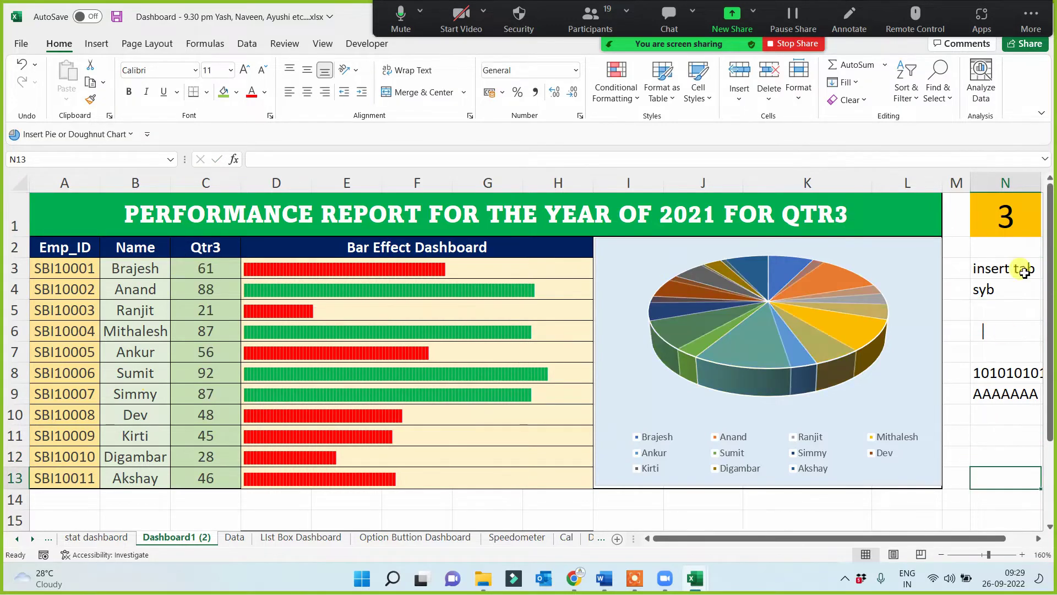
click(1013, 217)
key(BackSpace)
text(4)
click(994, 375)
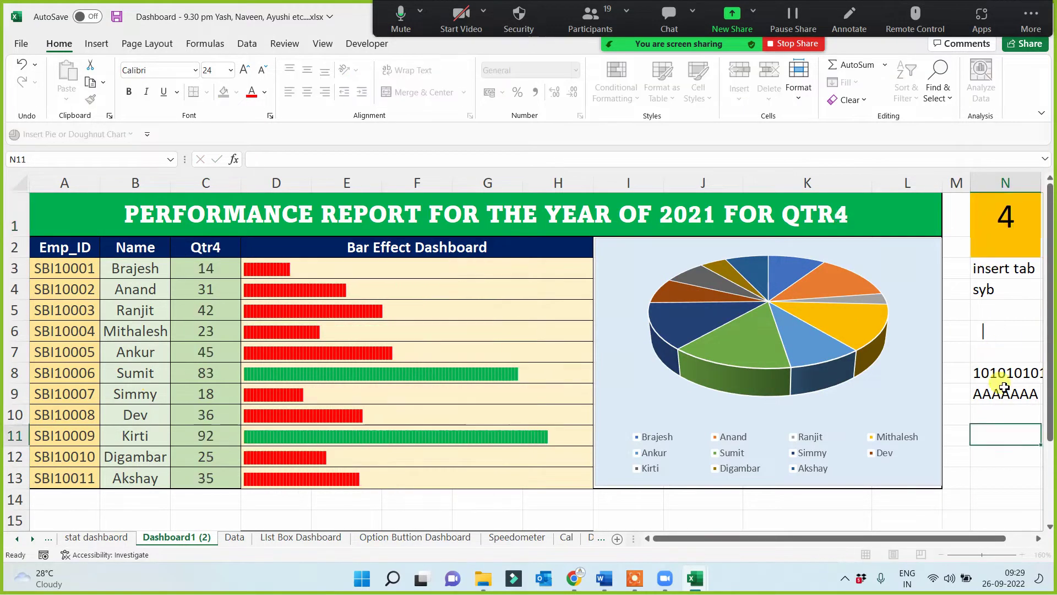
click(1008, 212)
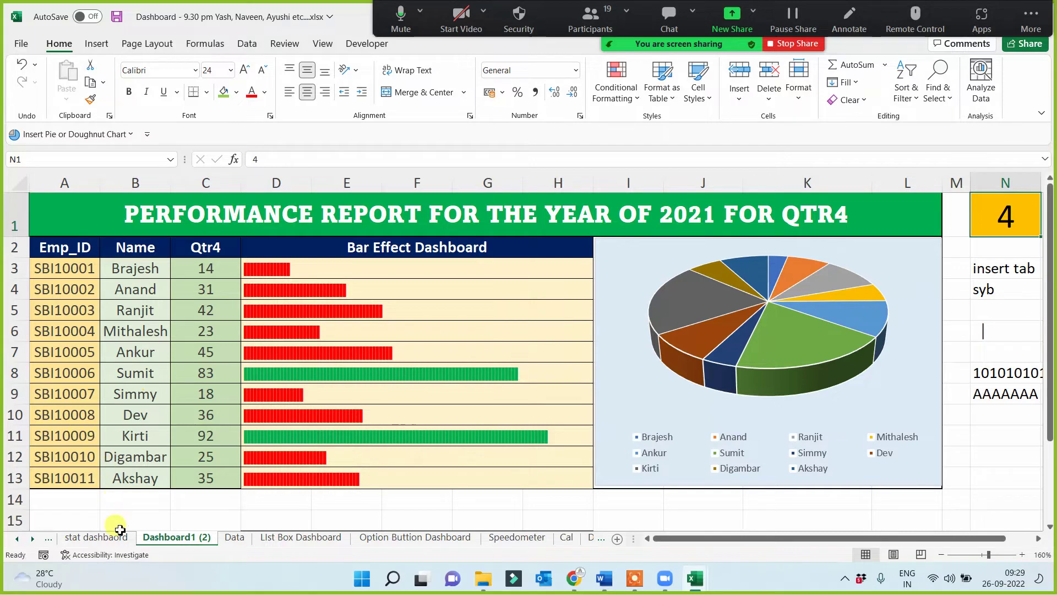
Show the stat dashbaord sheet and set its quarter selector in L1 to 1.
click(102, 539)
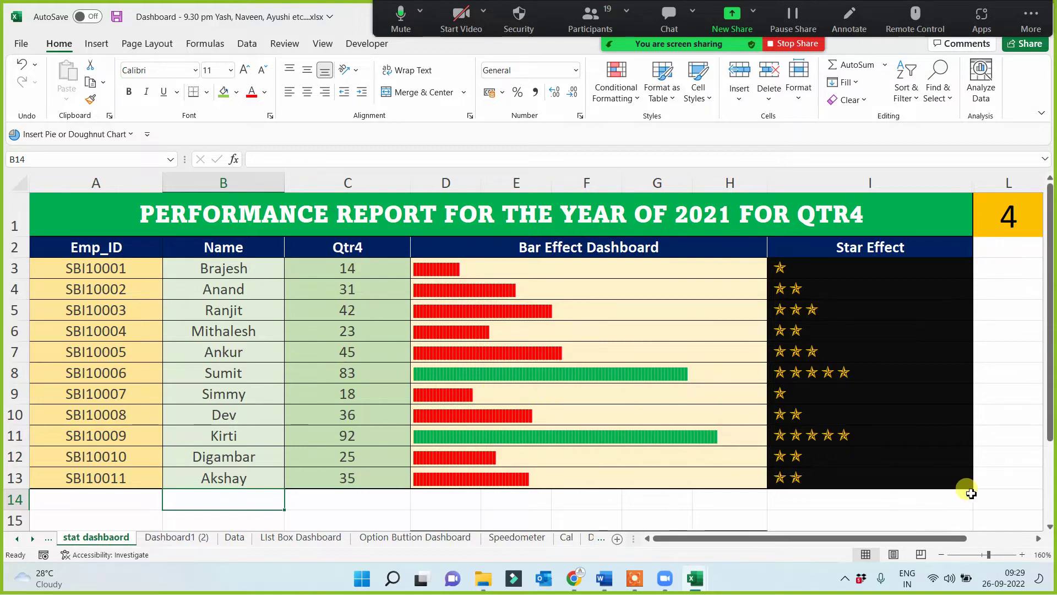
click(1030, 209)
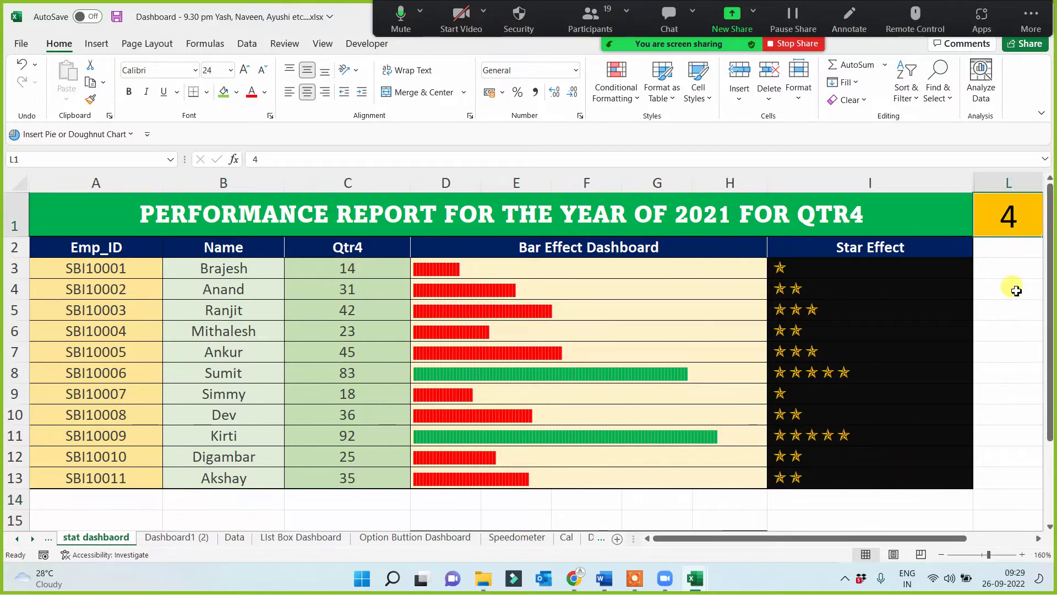
text(1)
click(890, 284)
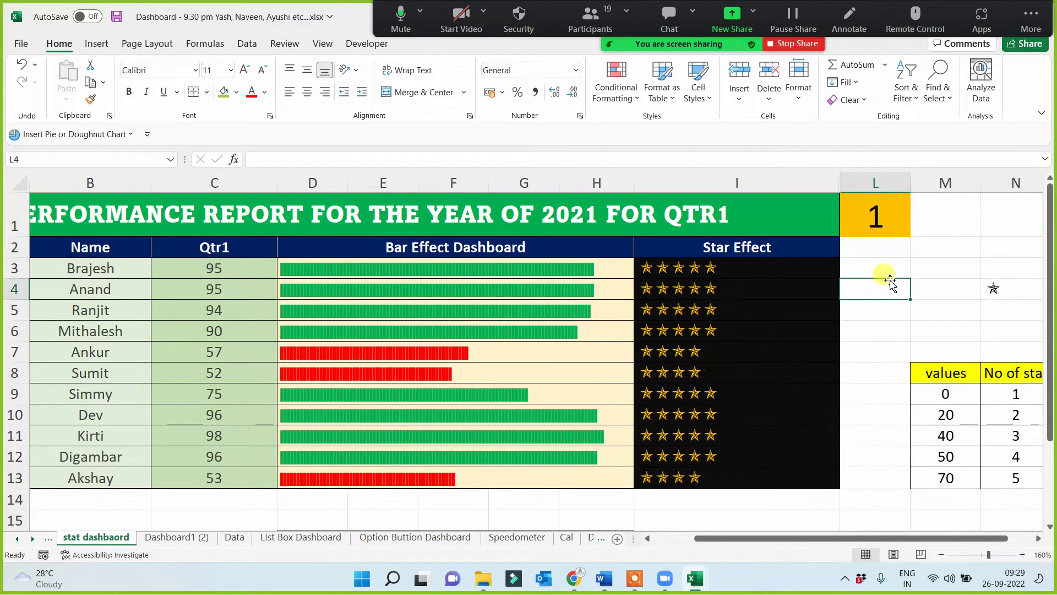
click(881, 222)
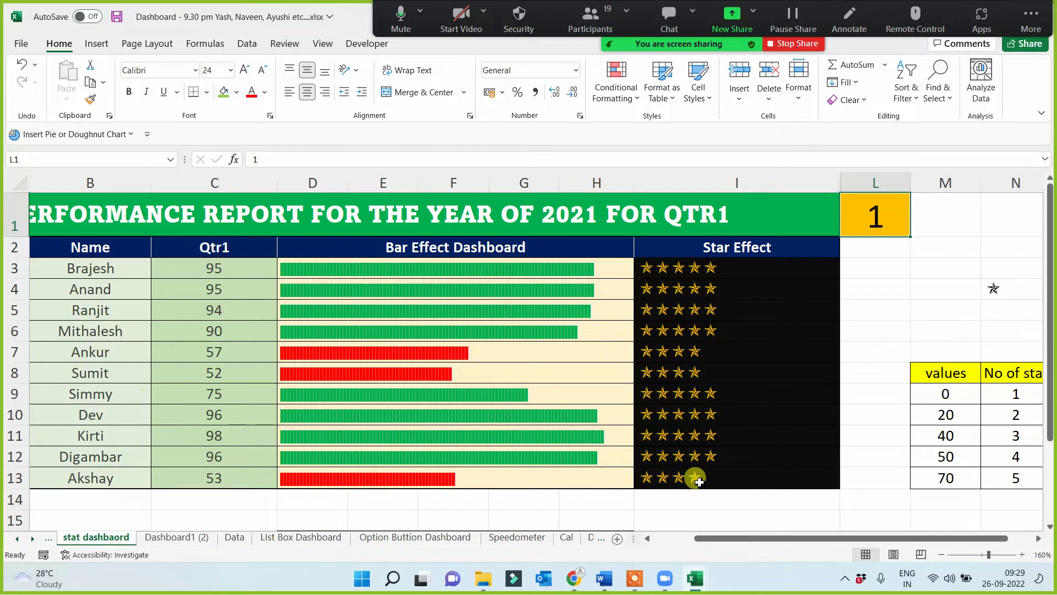
Highlight the values and No of star lookup table in M8:N13 twice, then deselect it.
click(1038, 538)
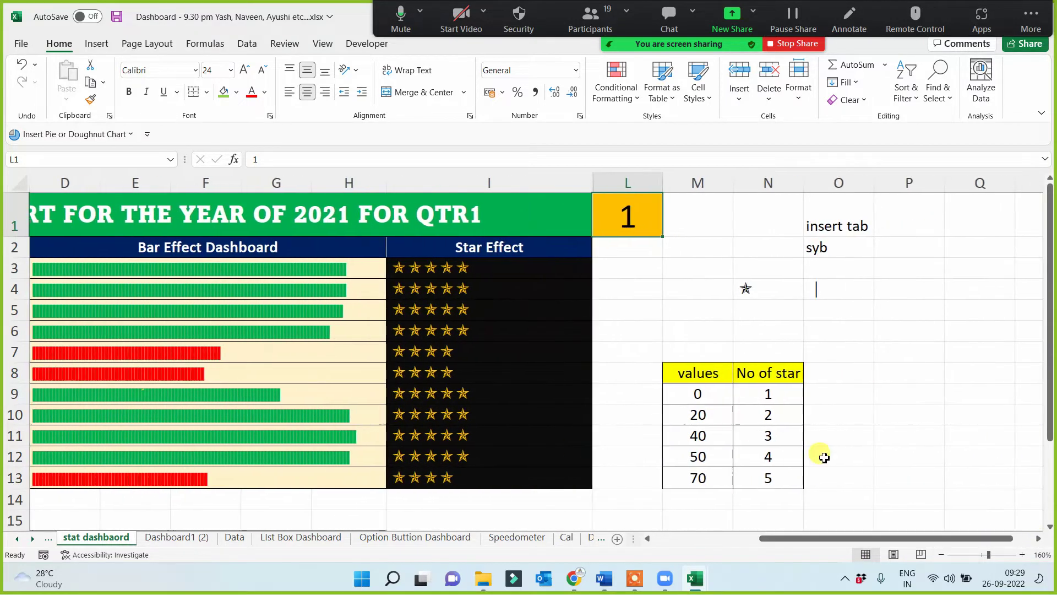
drag(699, 373, 750, 477)
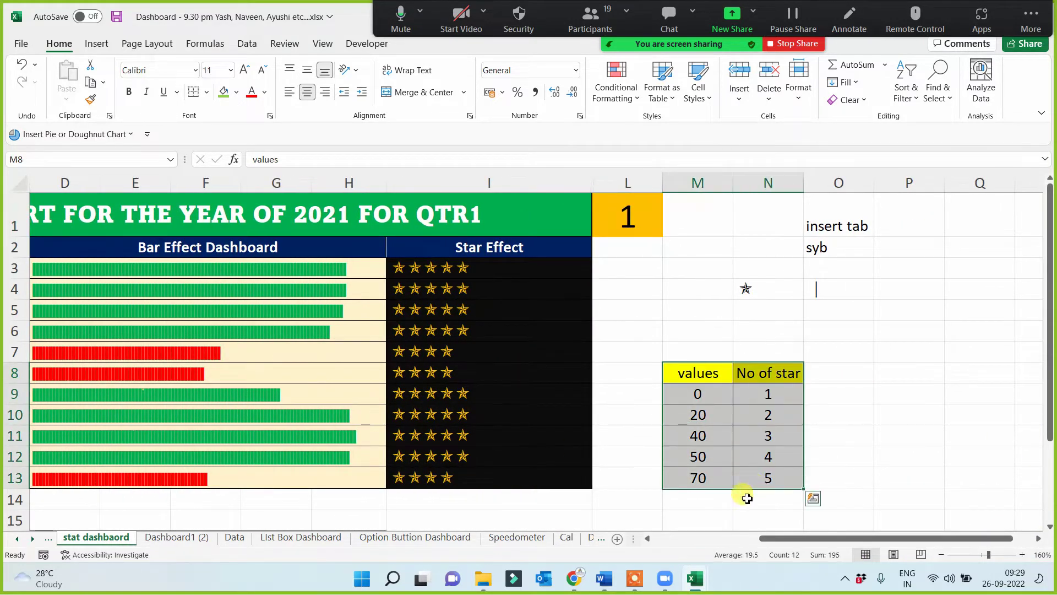
click(682, 502)
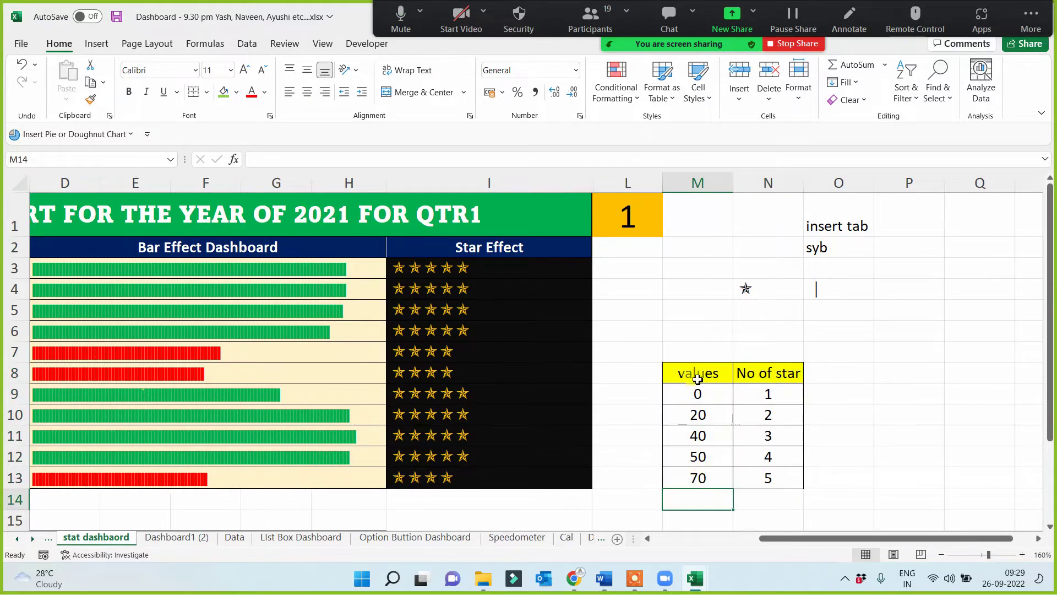
drag(697, 379, 771, 477)
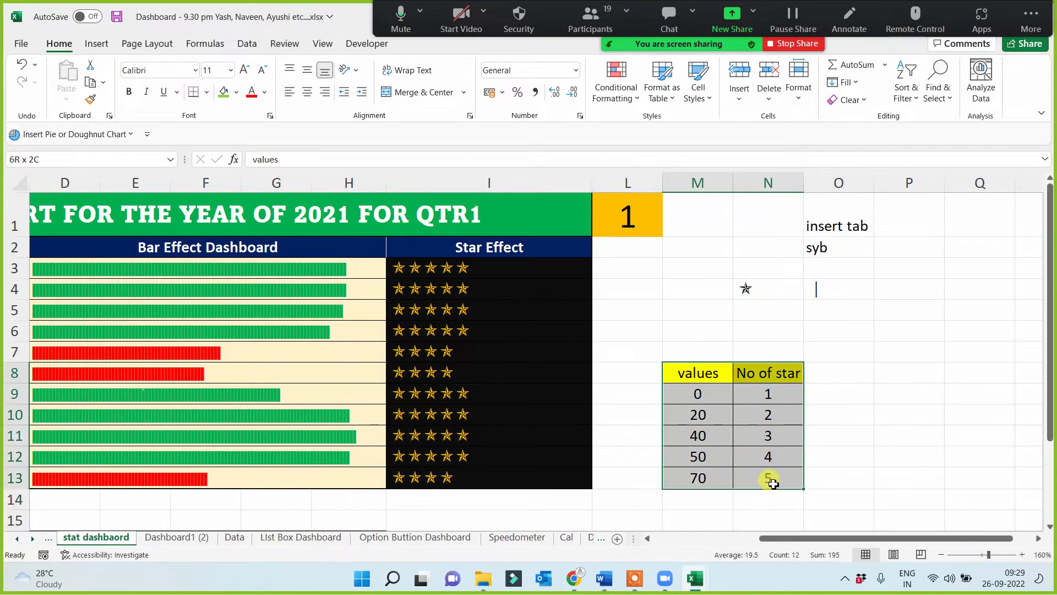
click(885, 447)
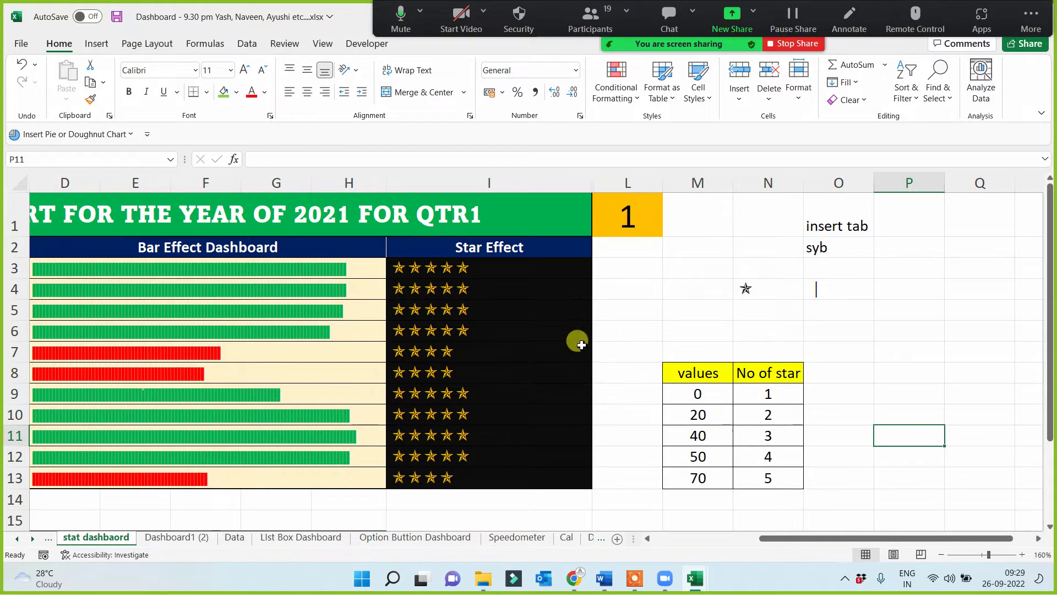
Set the star dashboard's quarter selector in L1 to 2, 3 and 4 in turn, then return to the full report.
click(620, 219)
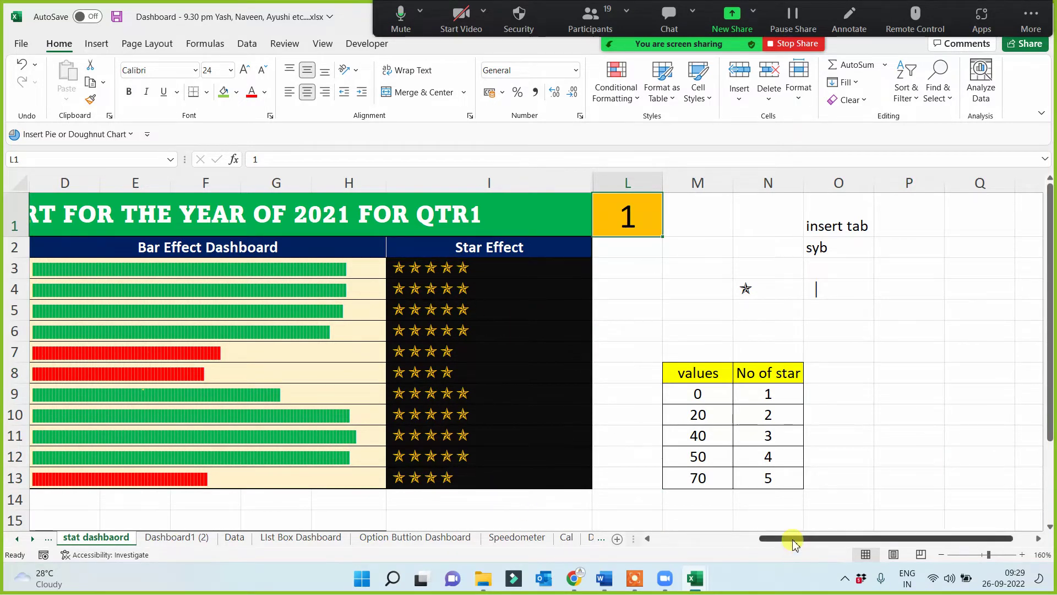
drag(792, 542, 679, 547)
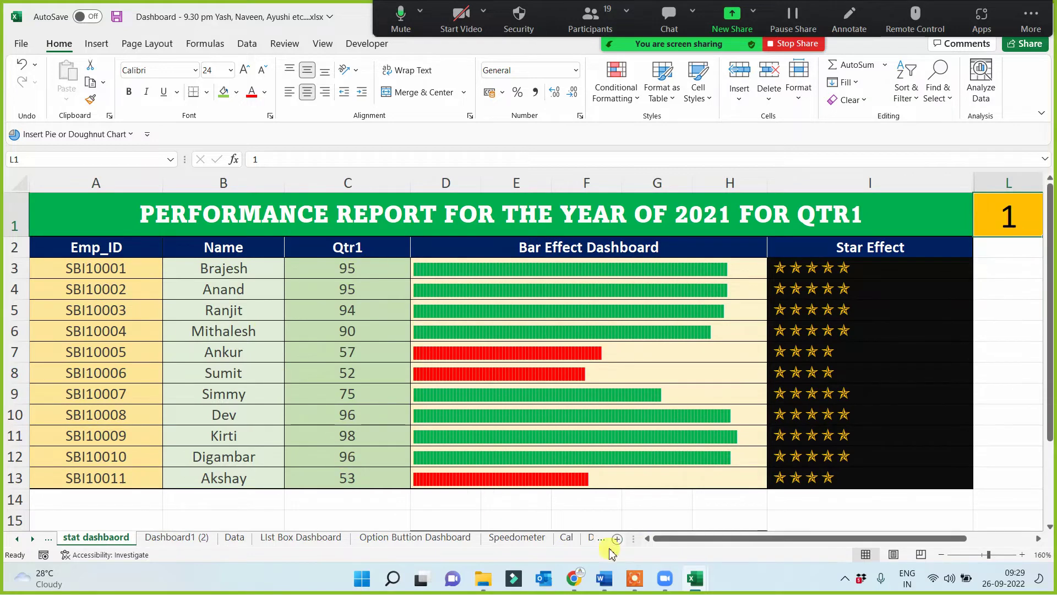
scroll(881, 358, right, 5)
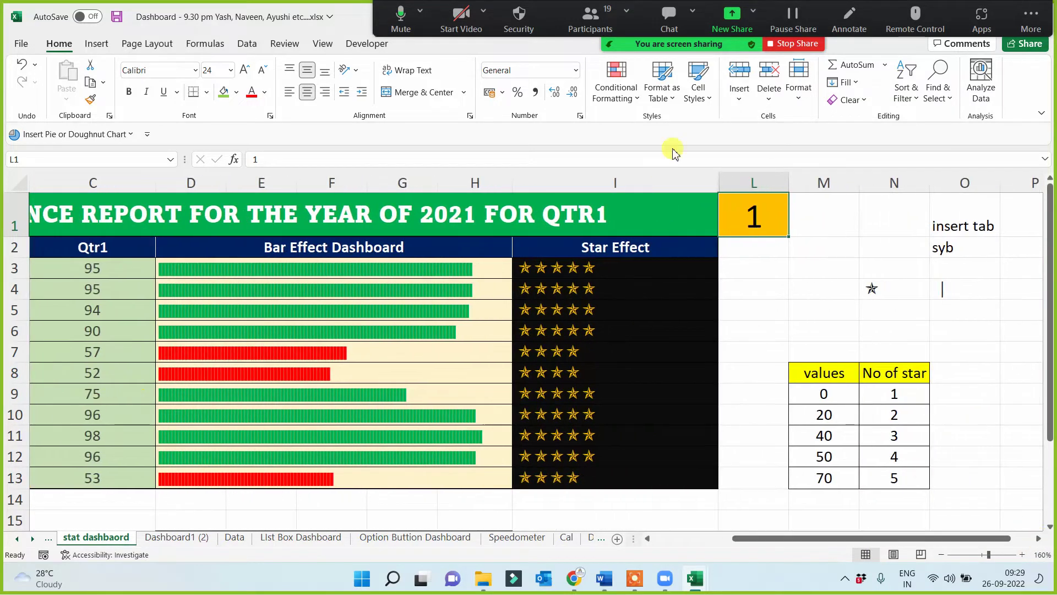
text(2)
click(761, 316)
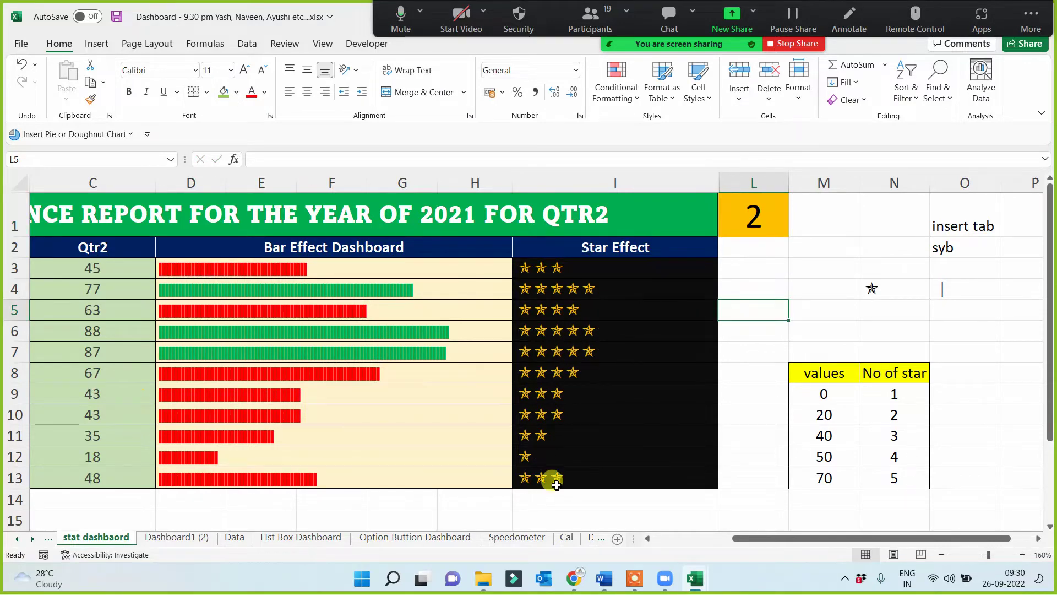
click(755, 214)
text(3)
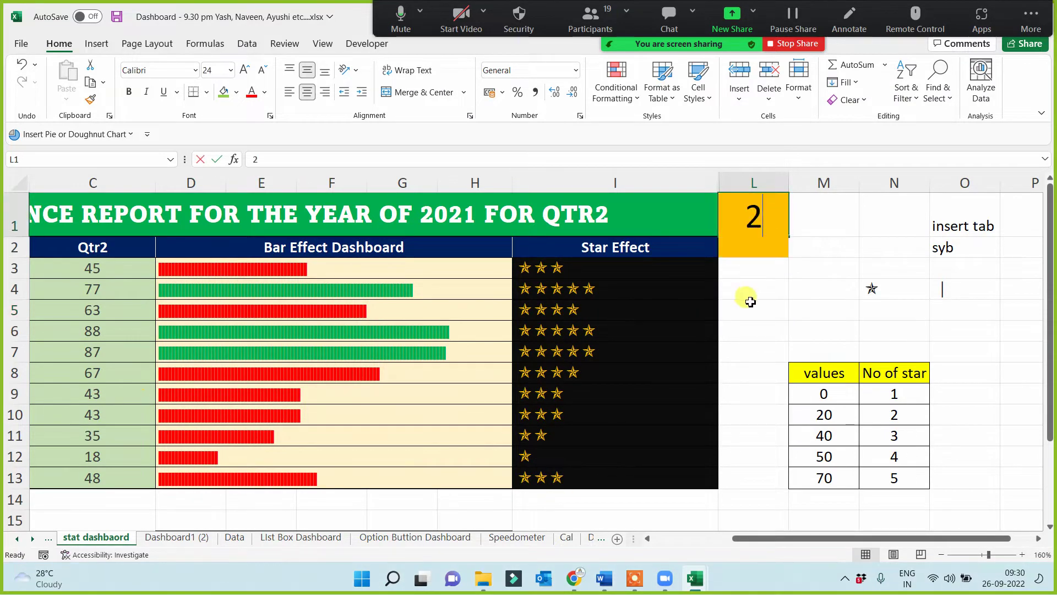
key(Return)
click(758, 216)
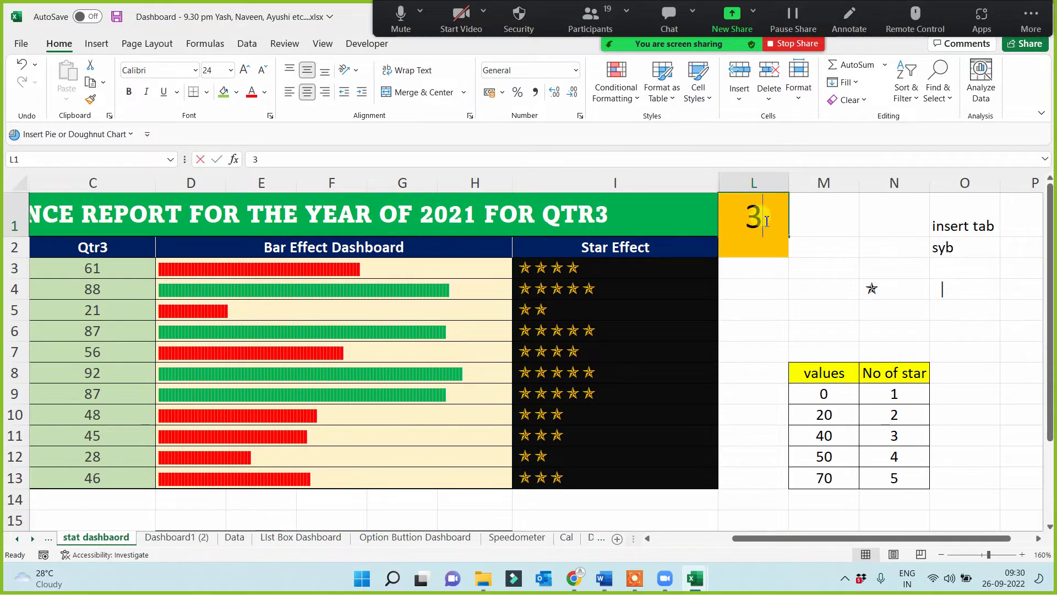
text(4)
click(776, 298)
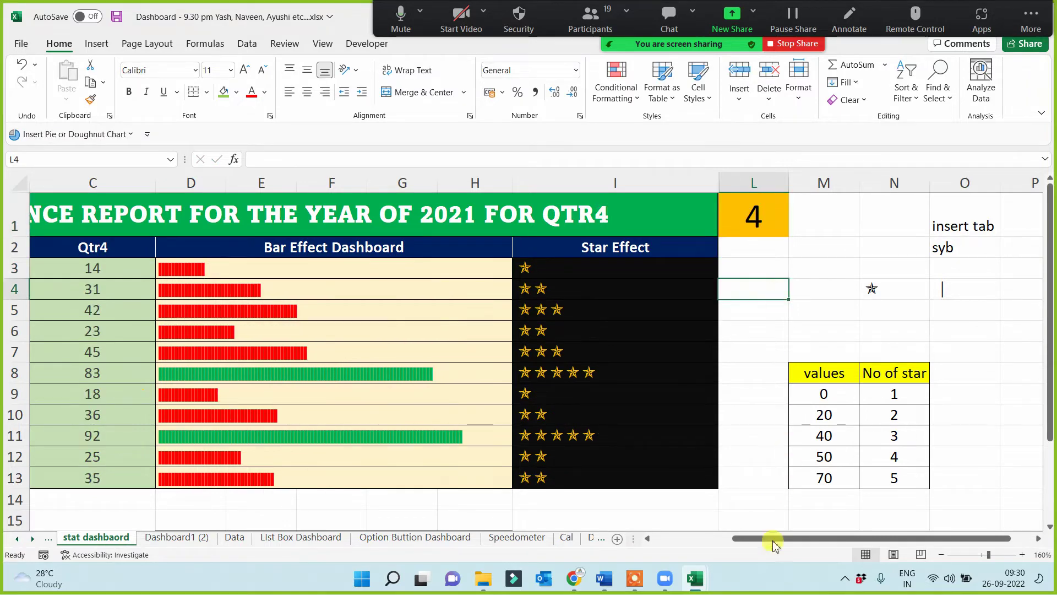
drag(774, 545, 694, 544)
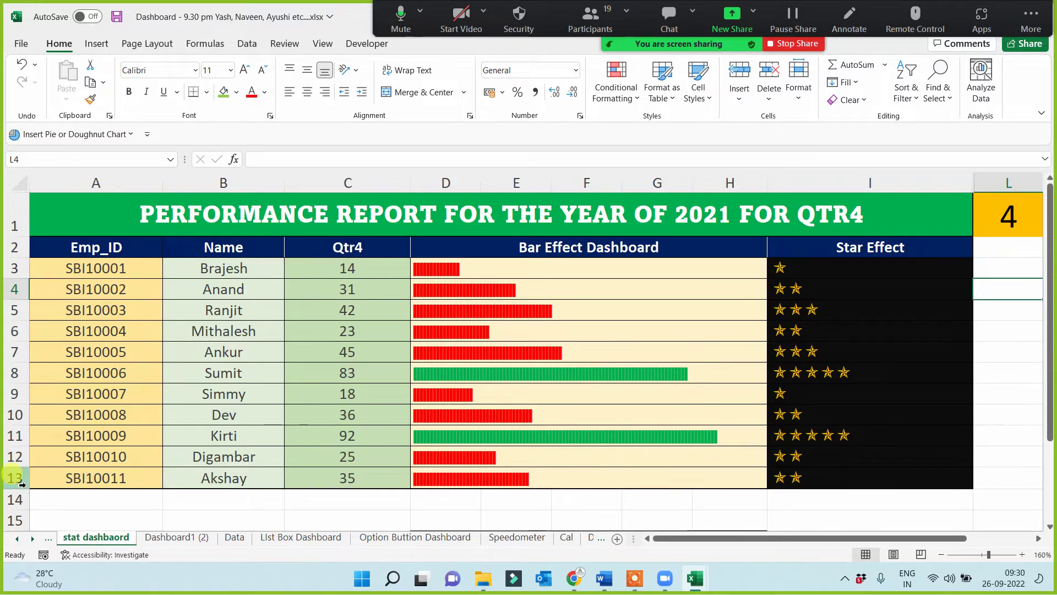
Show the Option Buttion Dashboard sheet and switch its report to Qtr 2, Qtr 3 and Qtr 4 in turn.
click(389, 545)
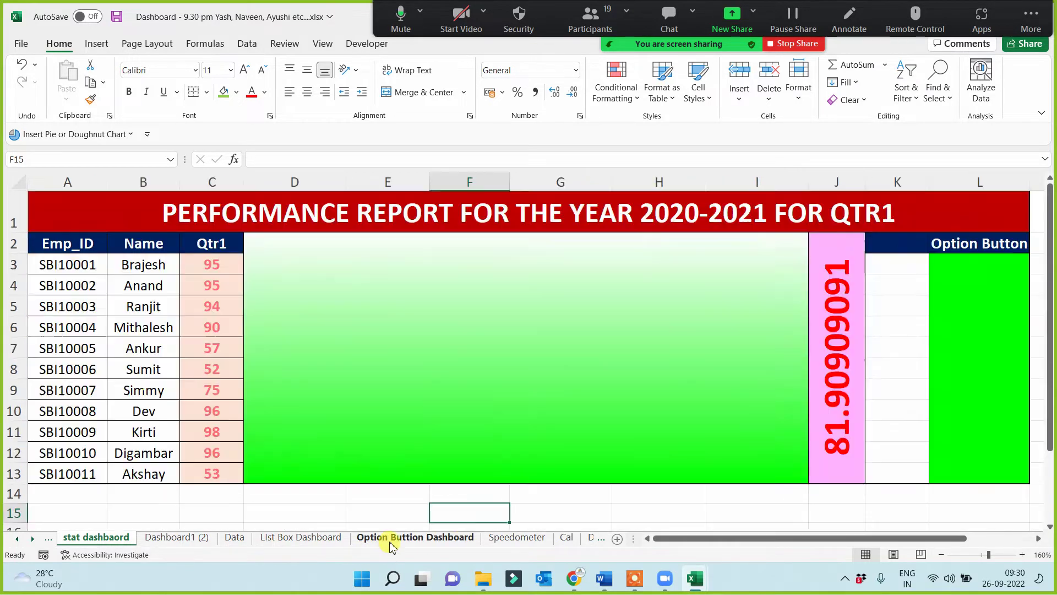
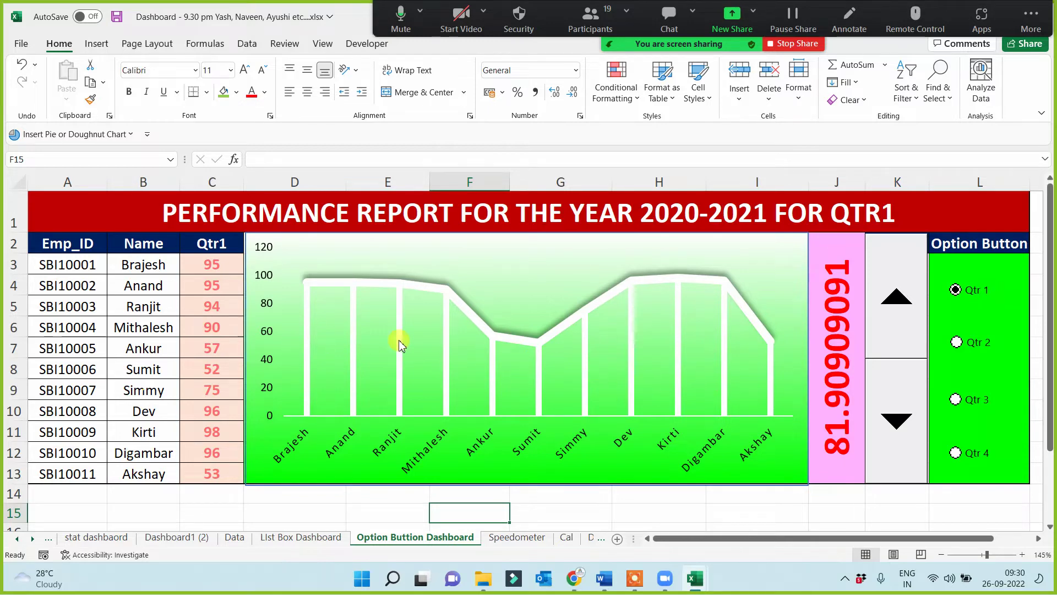
click(957, 342)
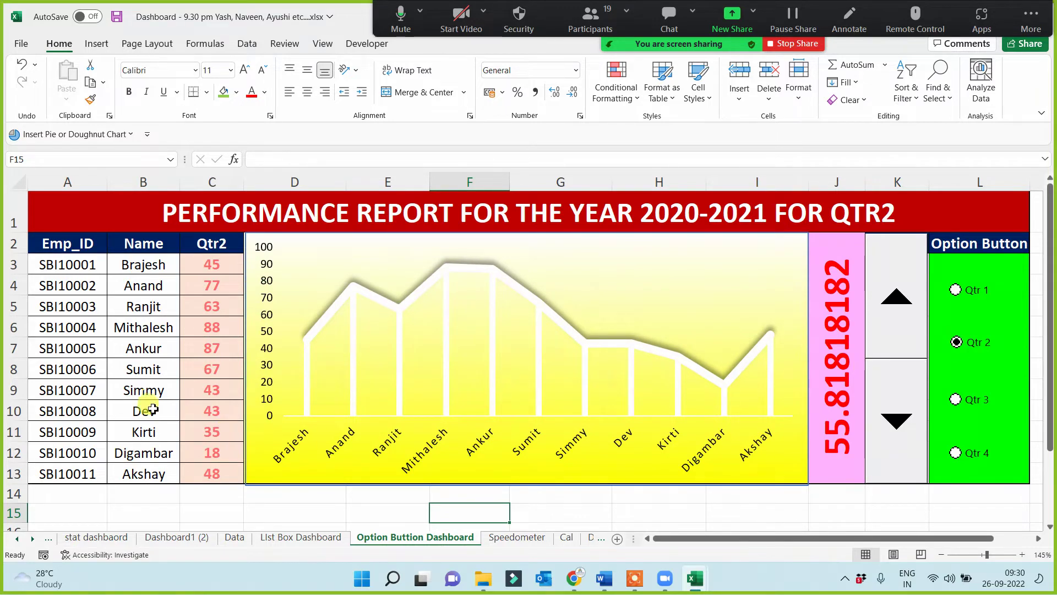
click(957, 401)
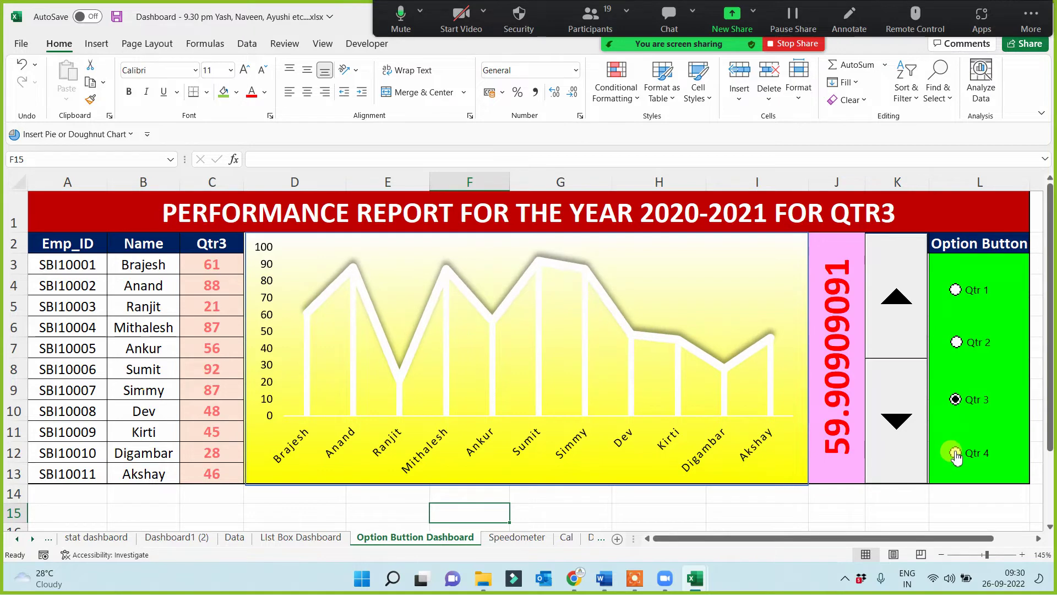
click(955, 453)
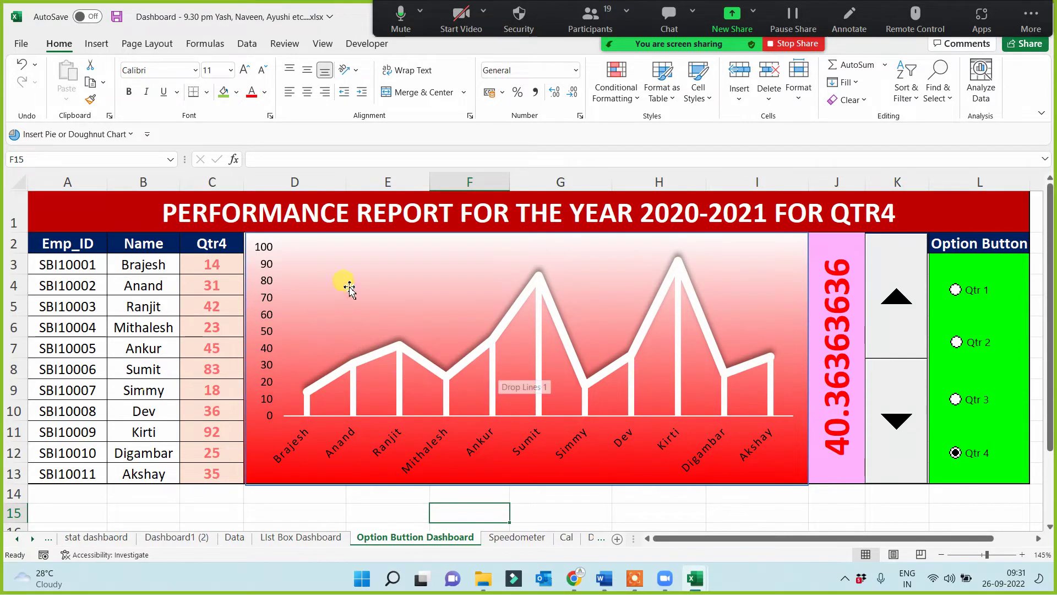
Step the option button dashboard back through Qtr 3, Qtr 2 and Qtr 1, then select Qtr 2 again.
click(956, 400)
click(955, 342)
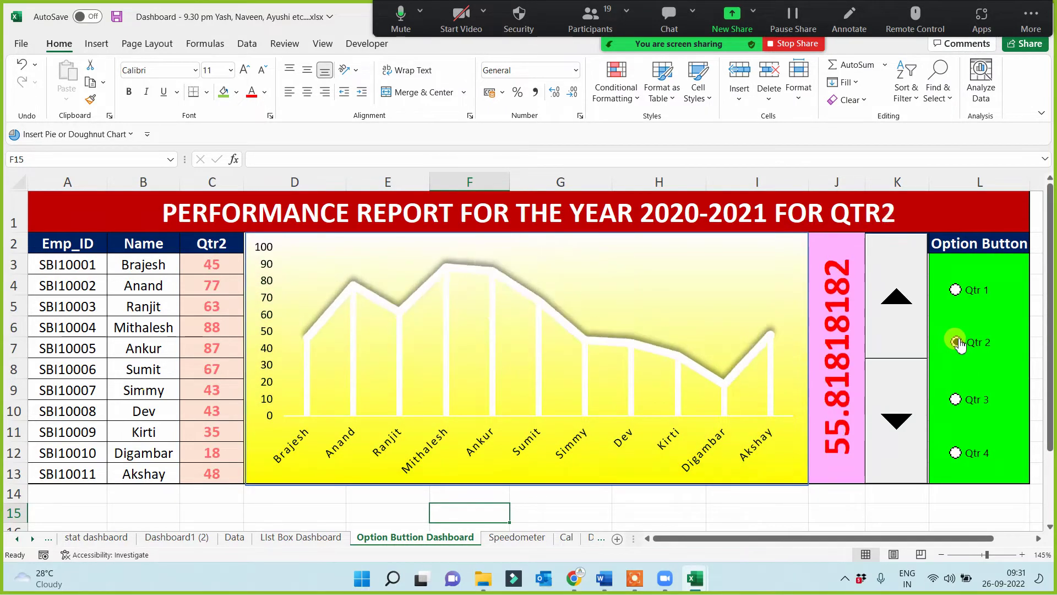
click(956, 290)
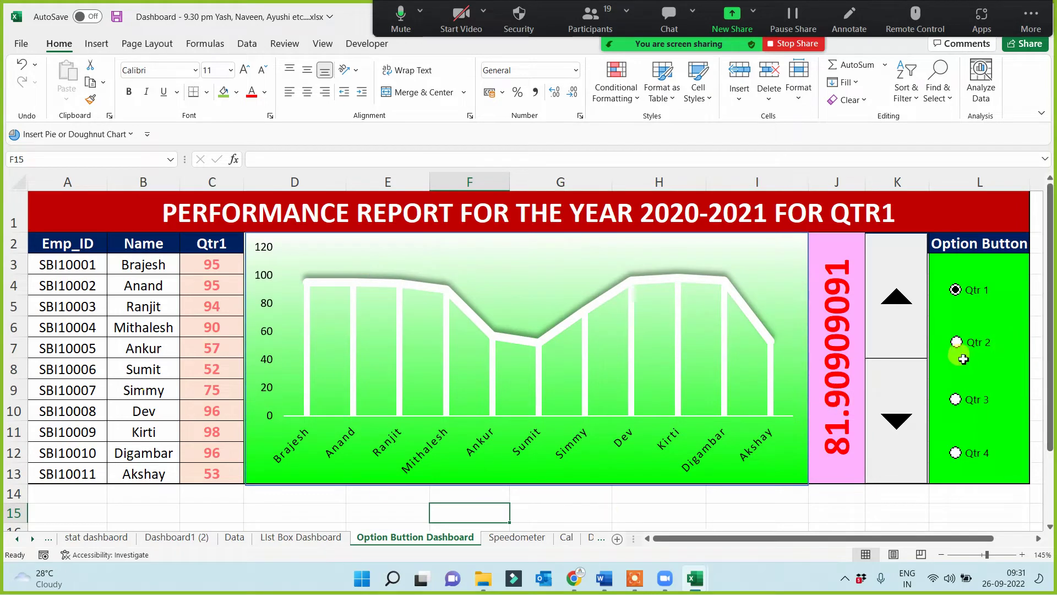
click(956, 342)
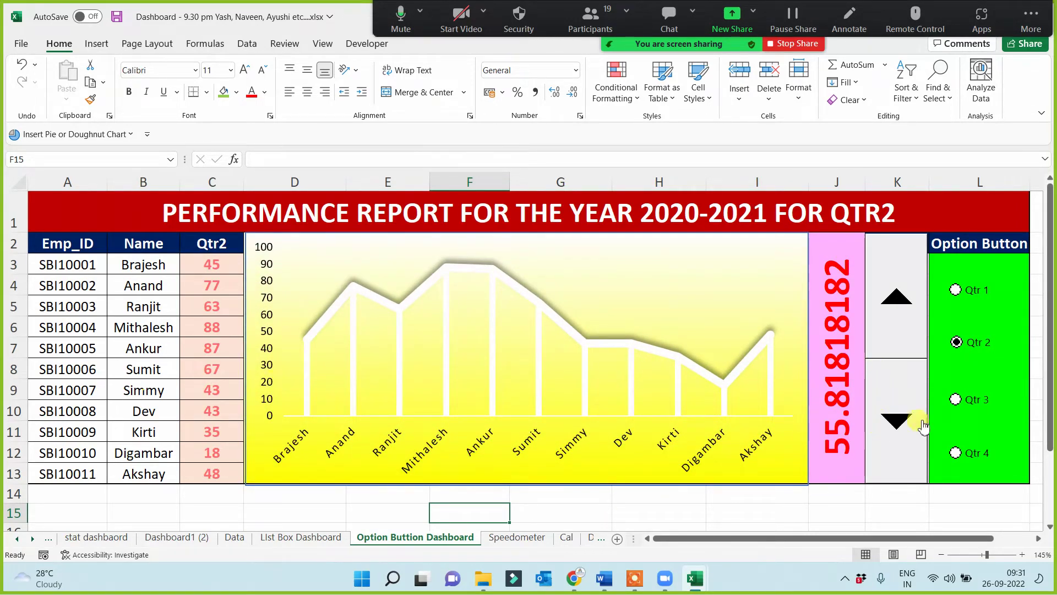
Switch the option button dashboard to show the Qtr 4 performance results.
click(957, 453)
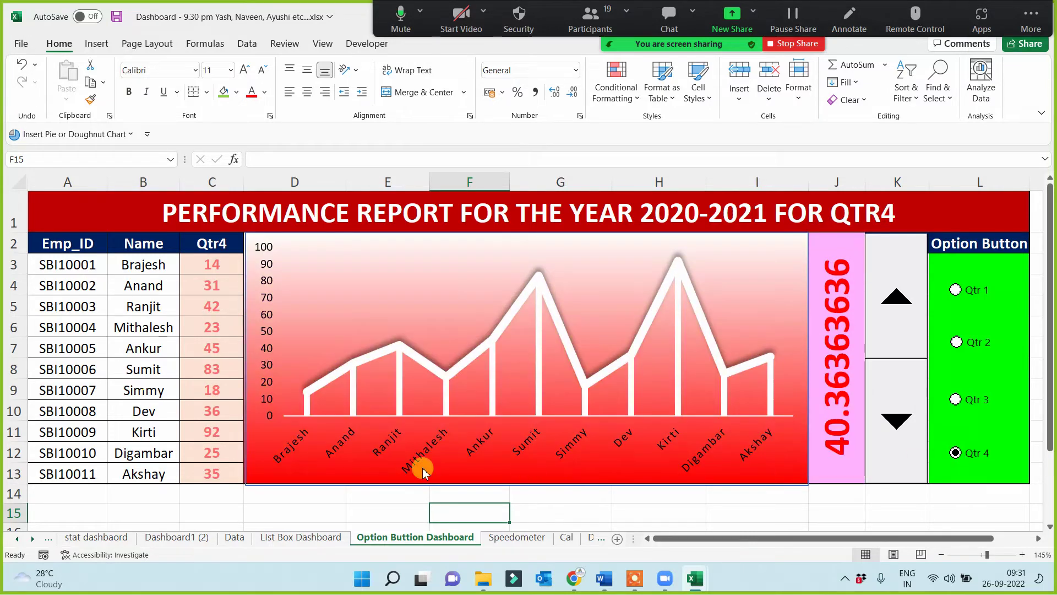
click(728, 506)
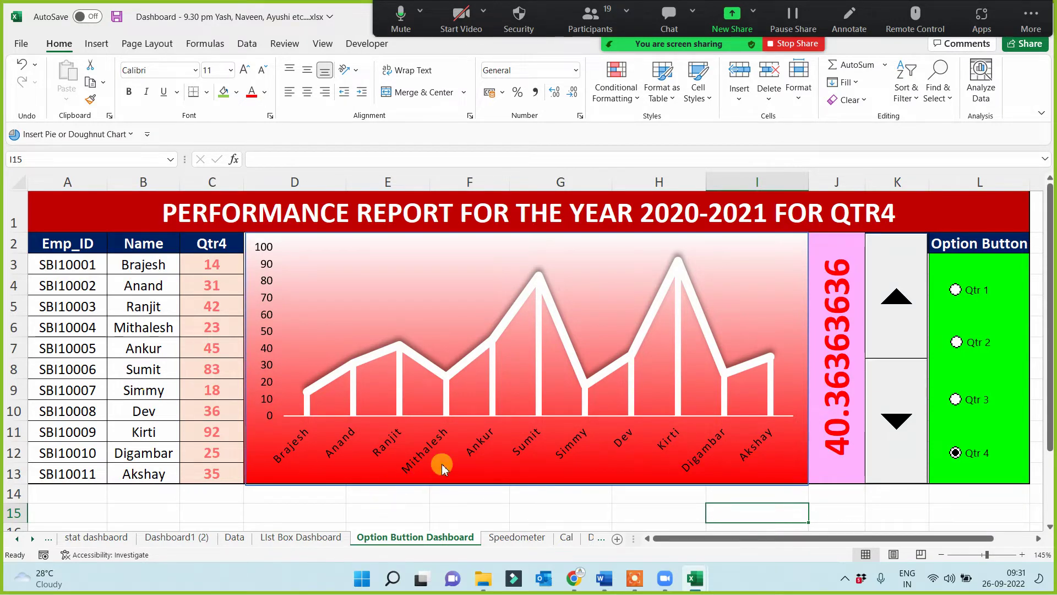
View the Speedometer sheet and check the first four employee records in the Data sheet.
click(517, 537)
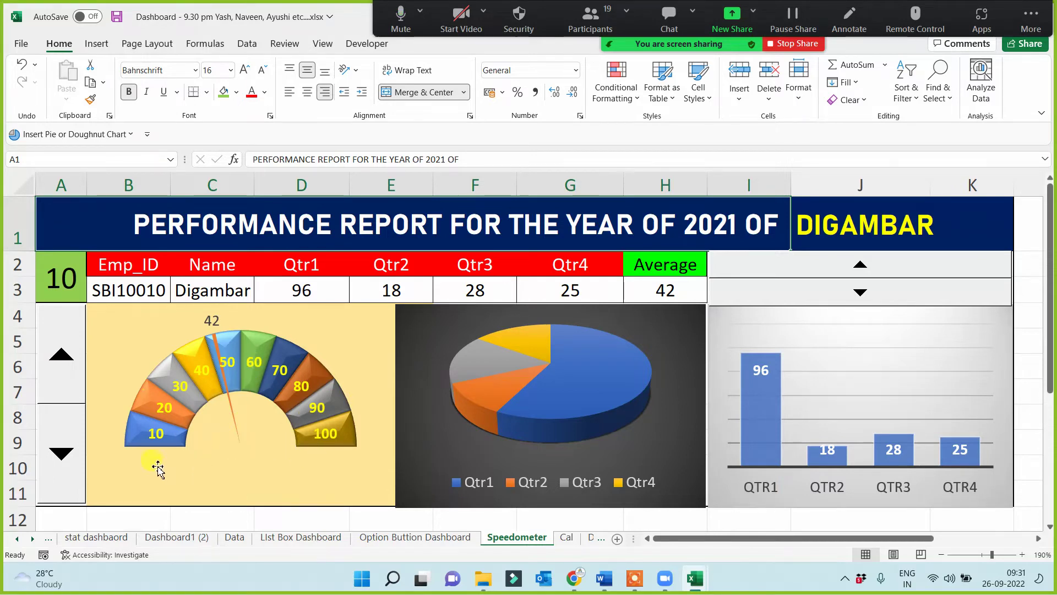
click(243, 544)
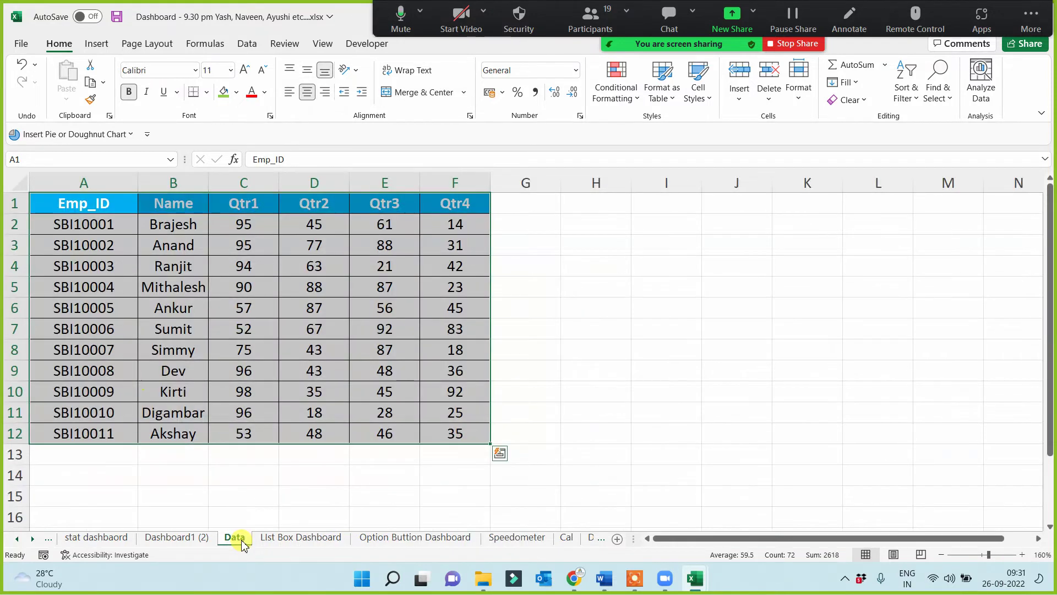
click(182, 222)
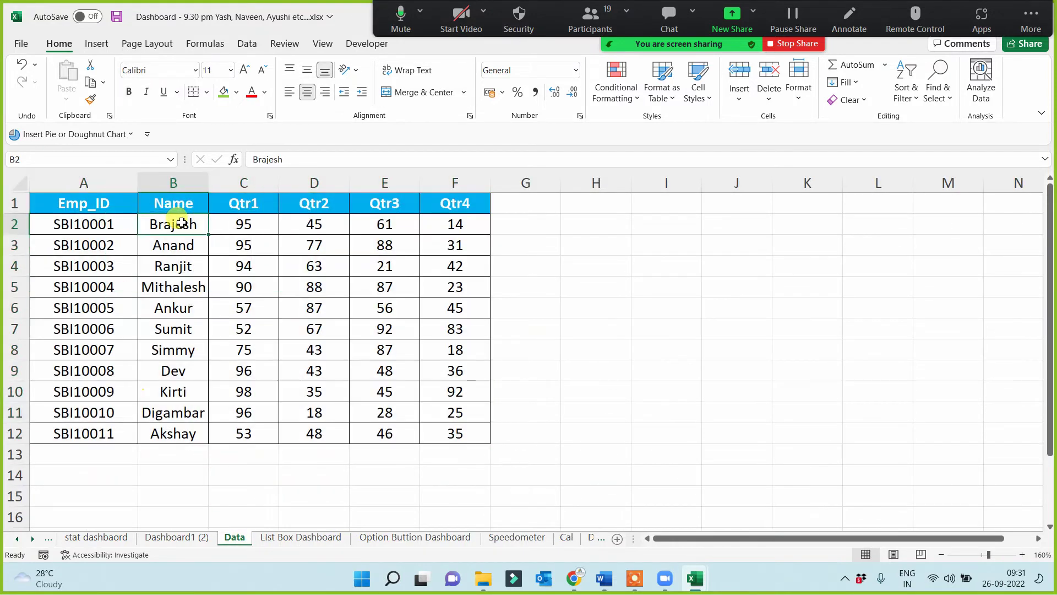
click(168, 251)
click(168, 275)
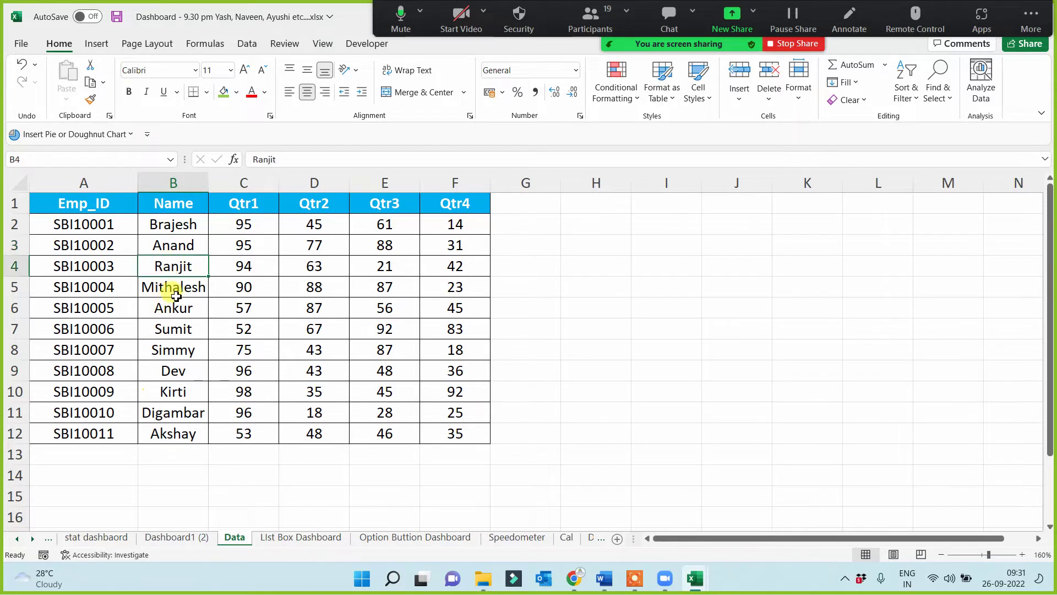
click(171, 288)
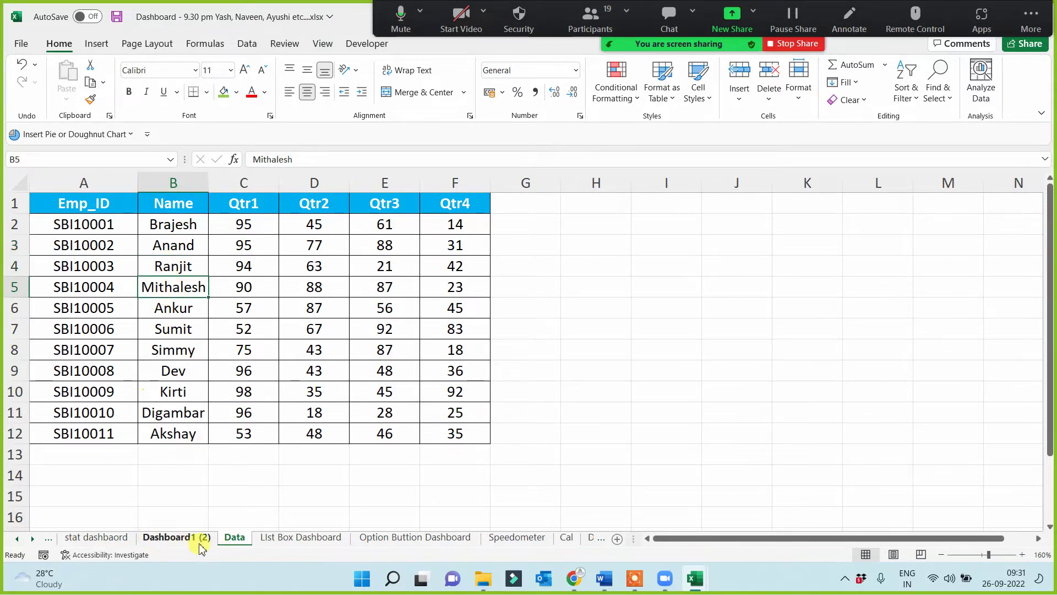
On the Speedometer sheet, set the employee number in A2 to 1 and then to 2.
click(502, 540)
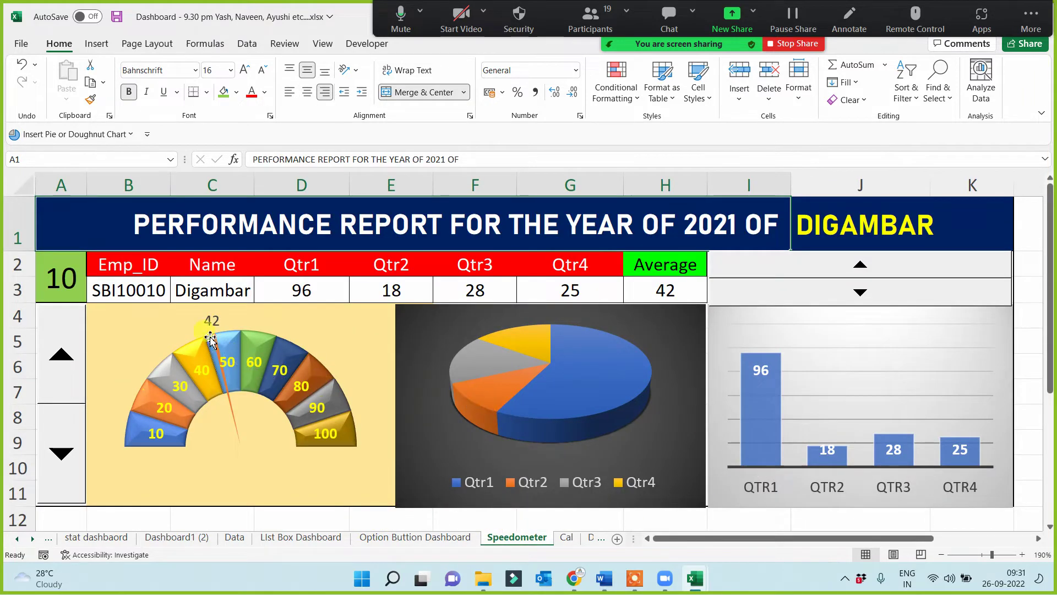
click(64, 283)
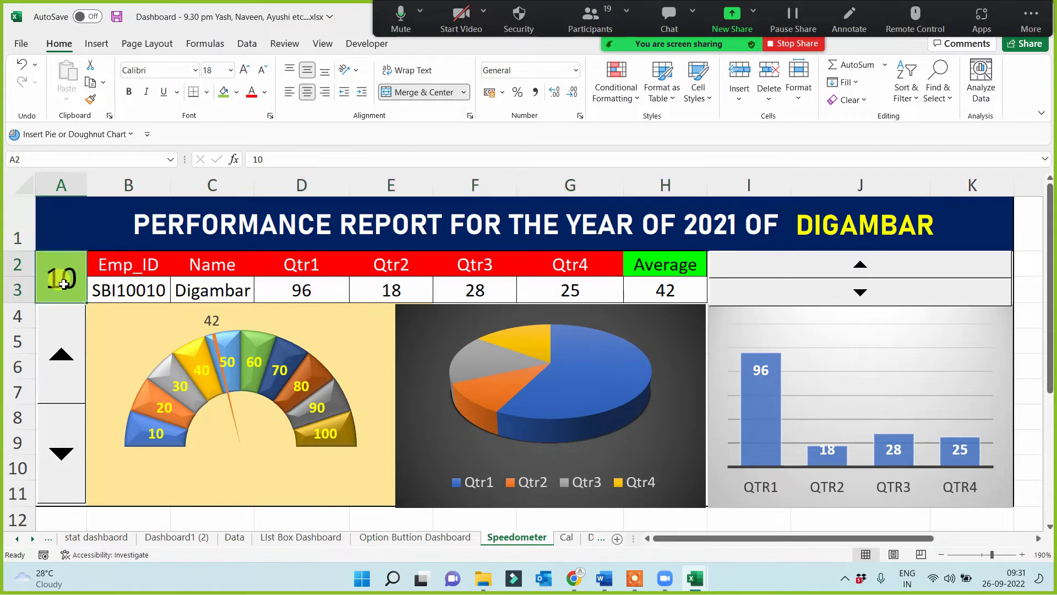
text(1)
click(75, 238)
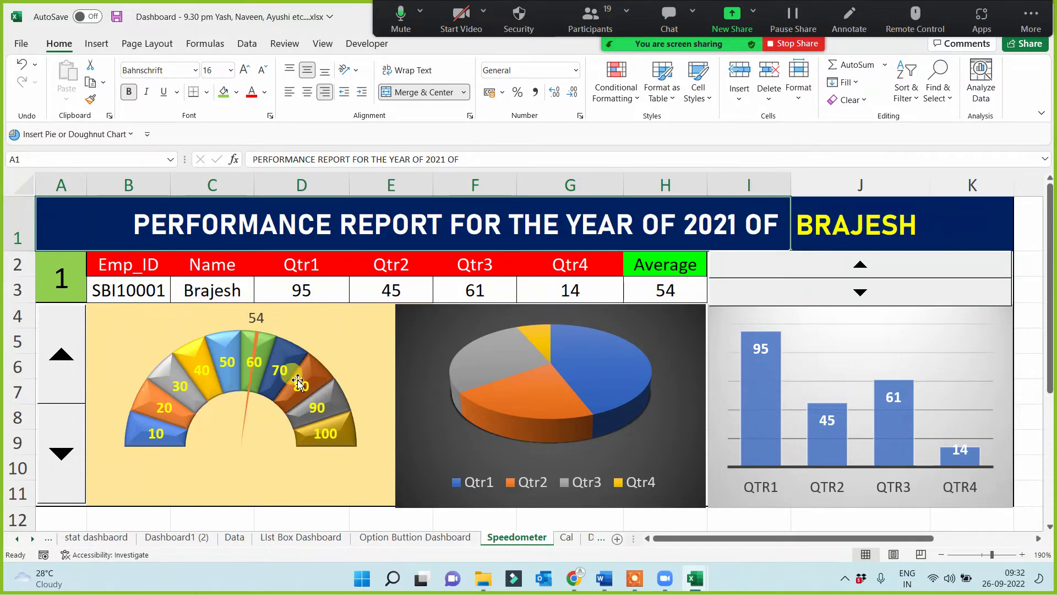
click(63, 273)
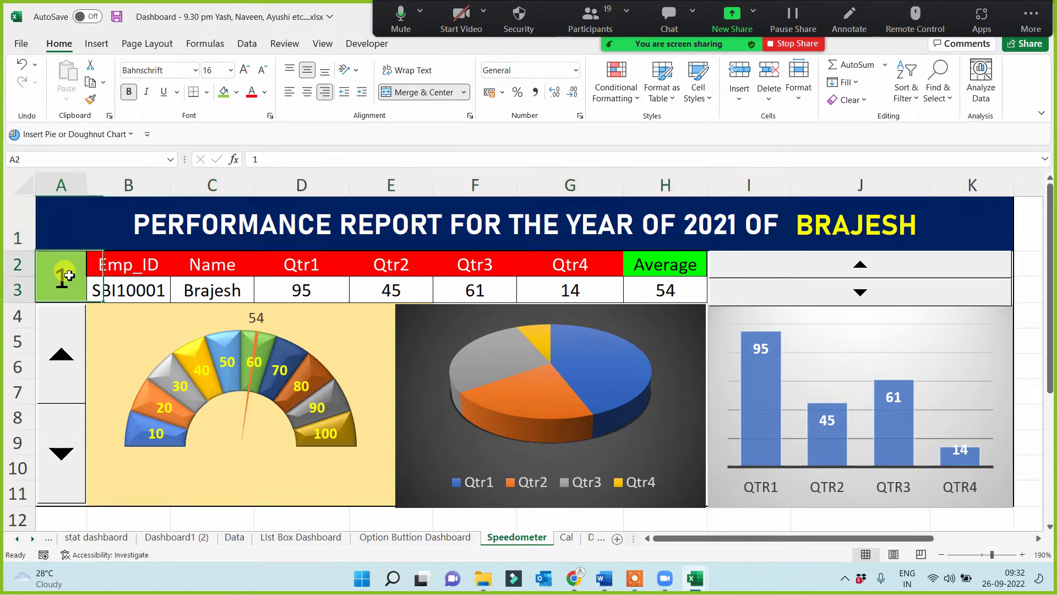
text(2)
click(74, 220)
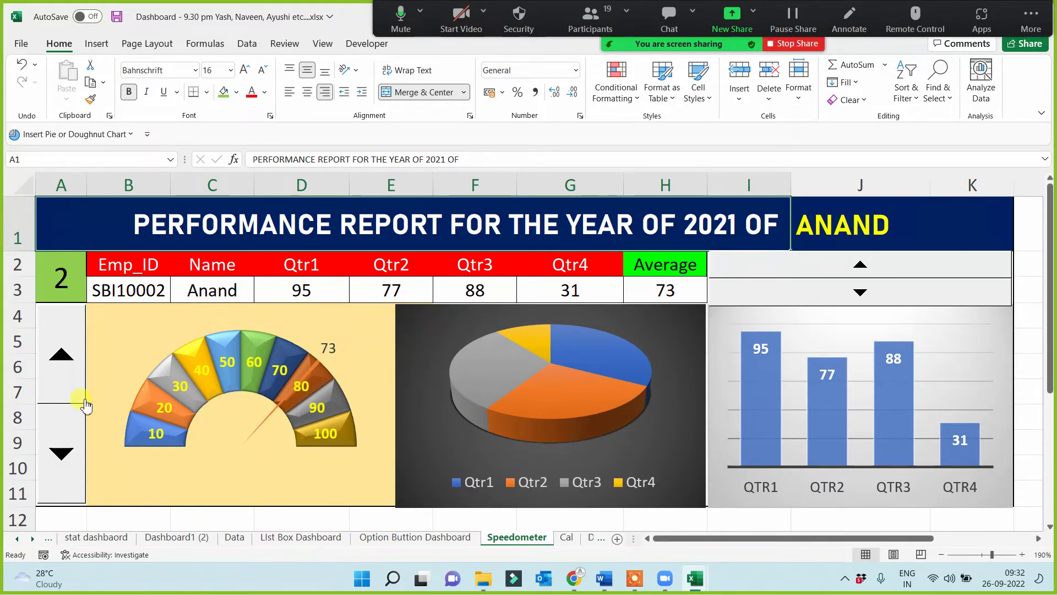
Set the employee number in A2 to 4 and then to 7 to update the speedometer report.
click(58, 286)
text(4)
key(Up)
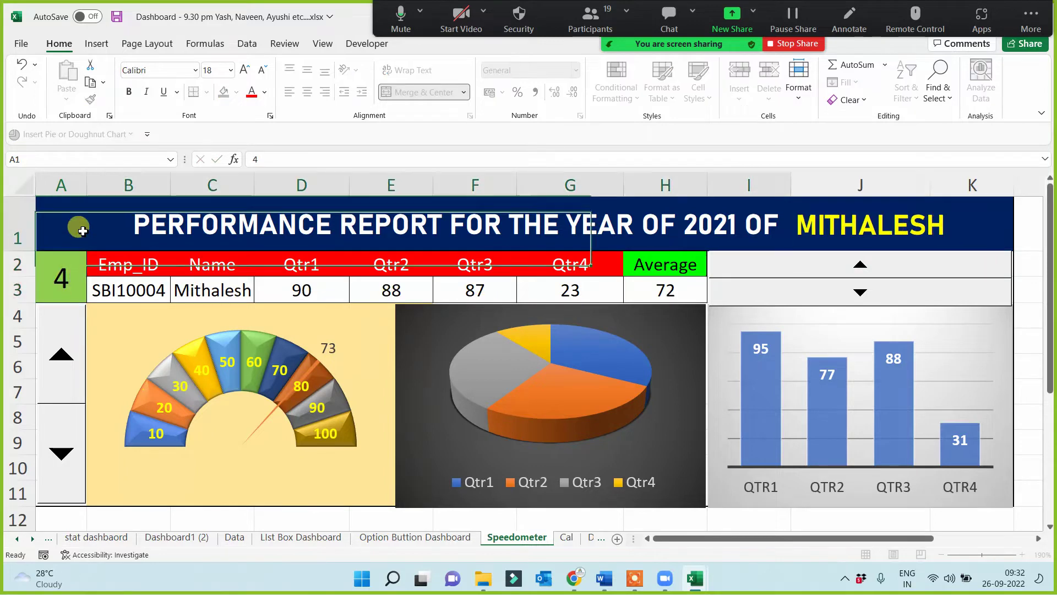
click(68, 289)
text(7)
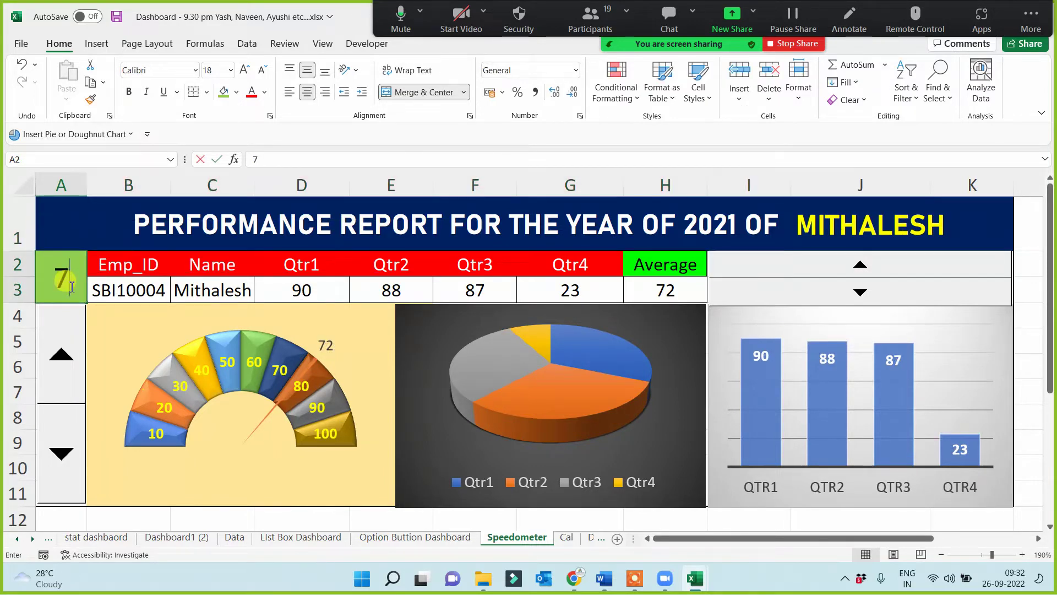
click(75, 231)
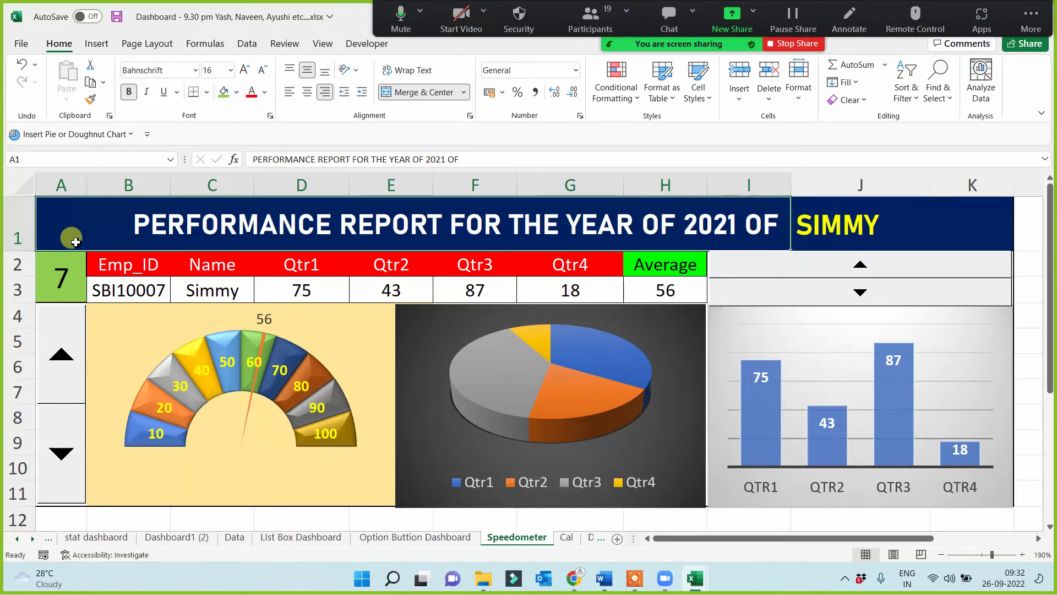
Raise the employee number one at a time to 11 with the spin control beside the speedometer.
click(58, 278)
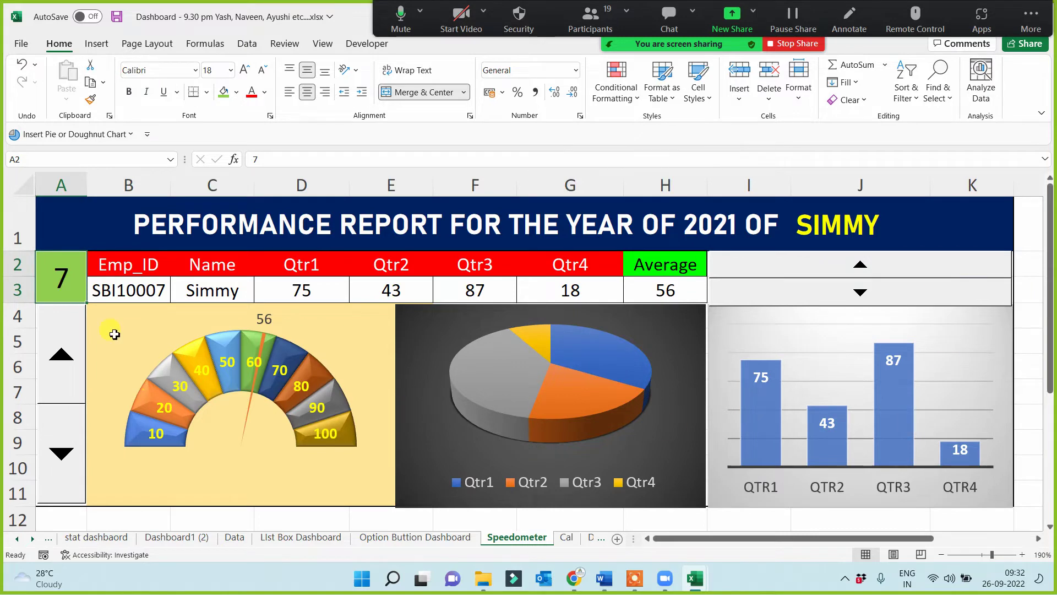
click(67, 363)
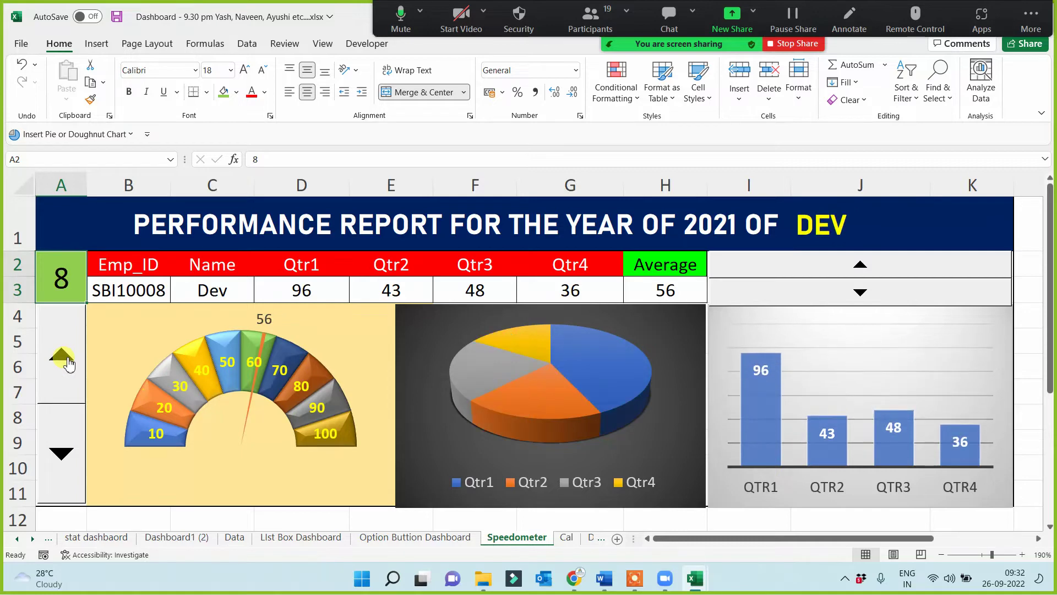
click(71, 367)
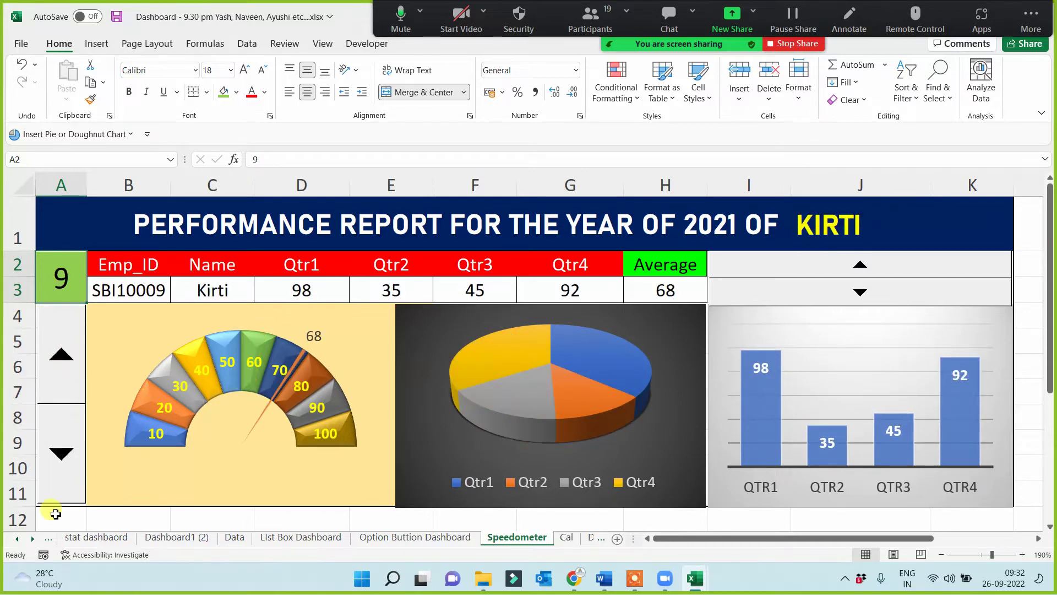
click(61, 360)
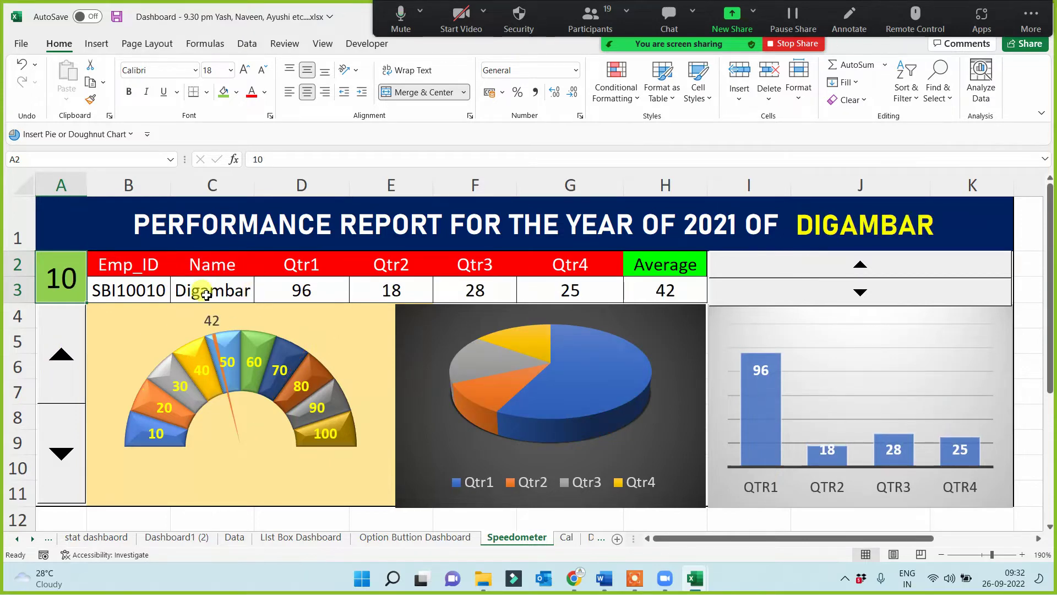
click(72, 366)
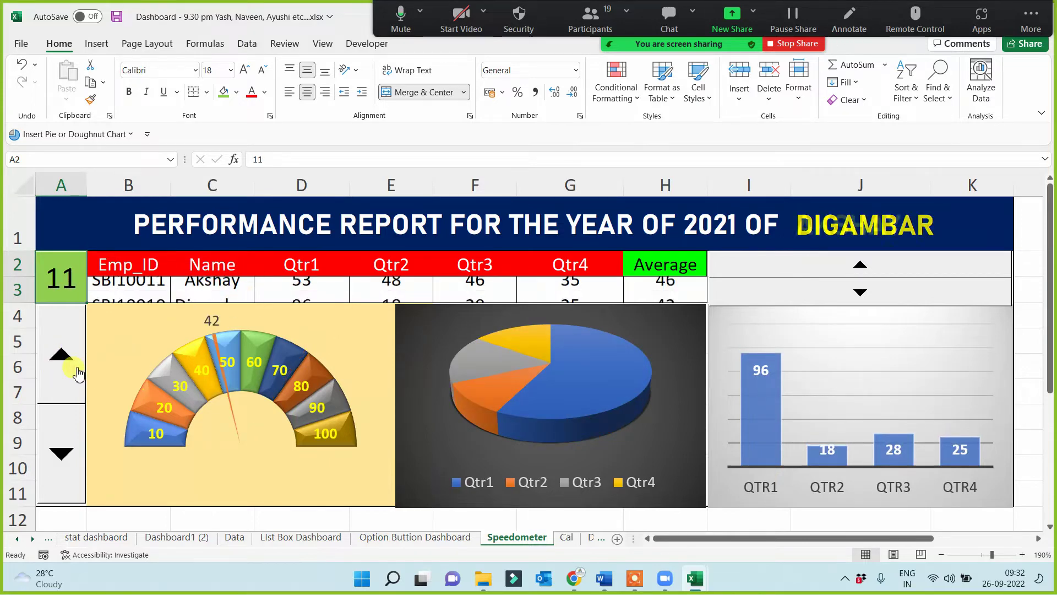
Lower the employee number one at a time to 6 with the spin control beside the speedometer.
click(64, 453)
click(64, 451)
click(64, 449)
click(64, 449)
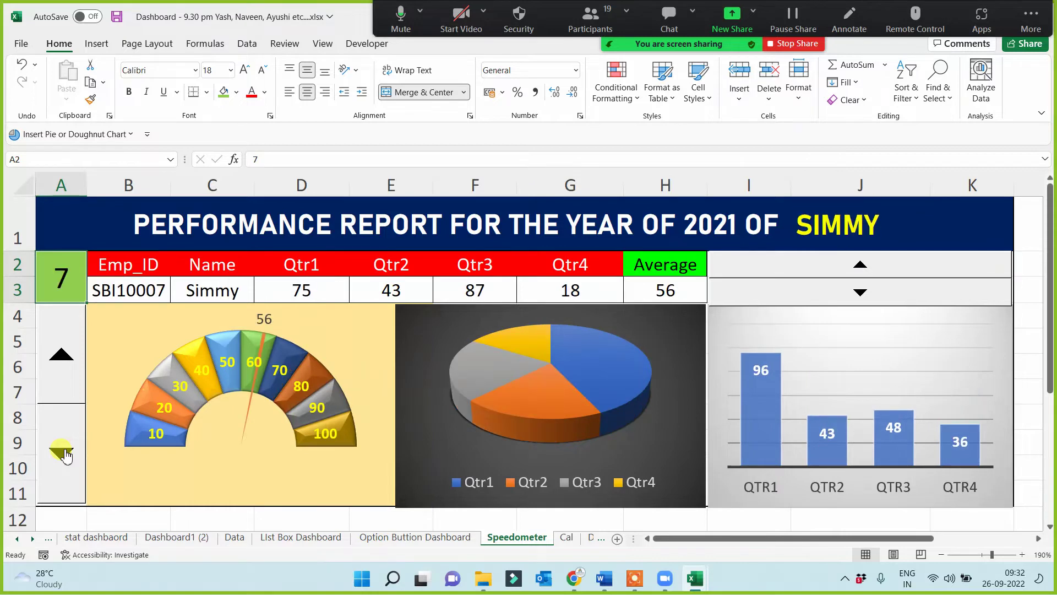
click(65, 445)
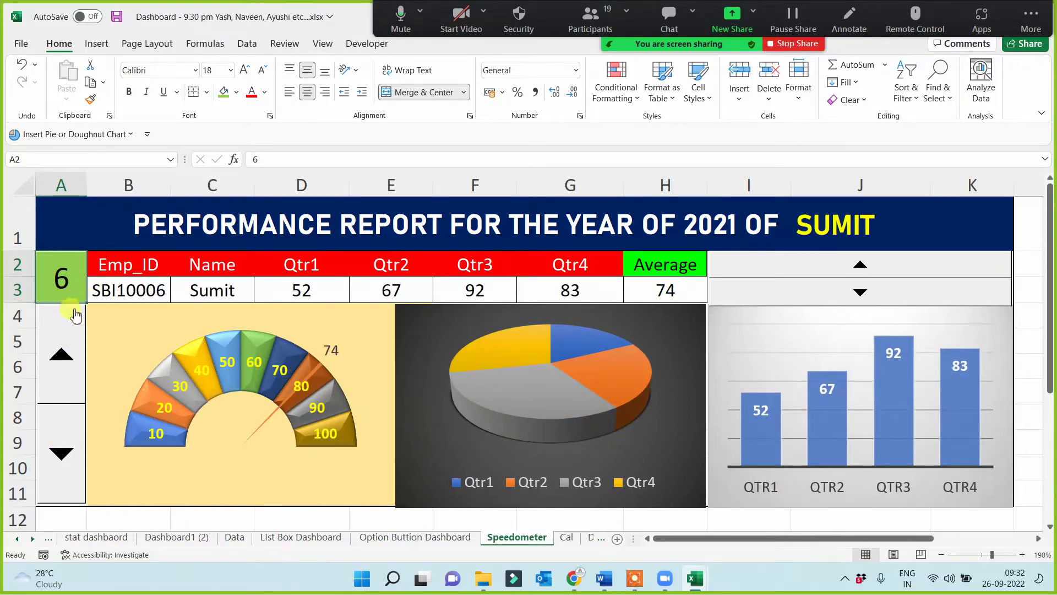
Enter employee number 1 in A2 and raise it to 3 with the spin control beside the speedometer.
text(1)
click(77, 233)
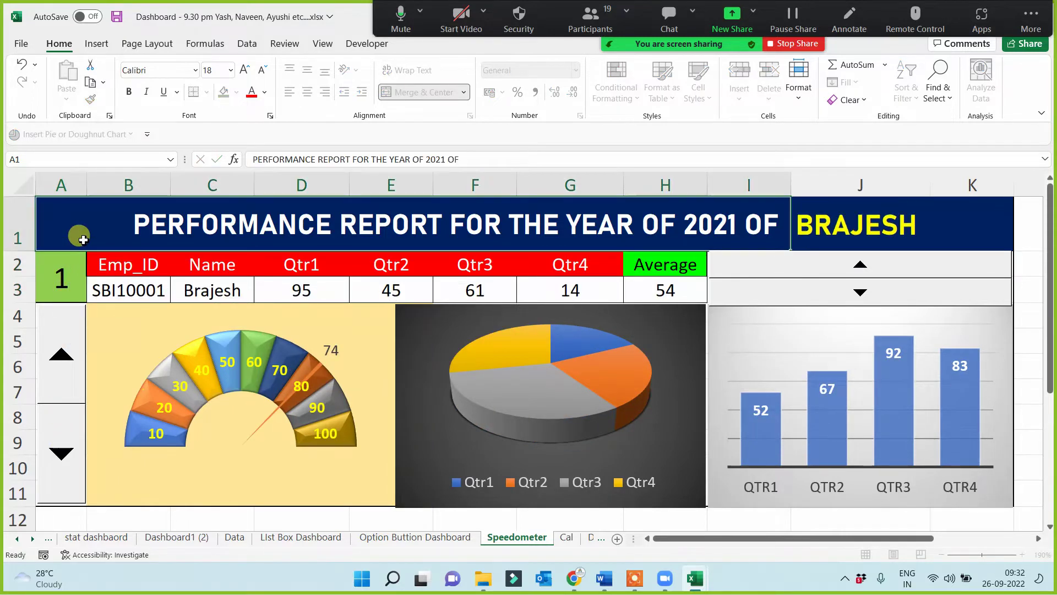
click(63, 349)
click(62, 348)
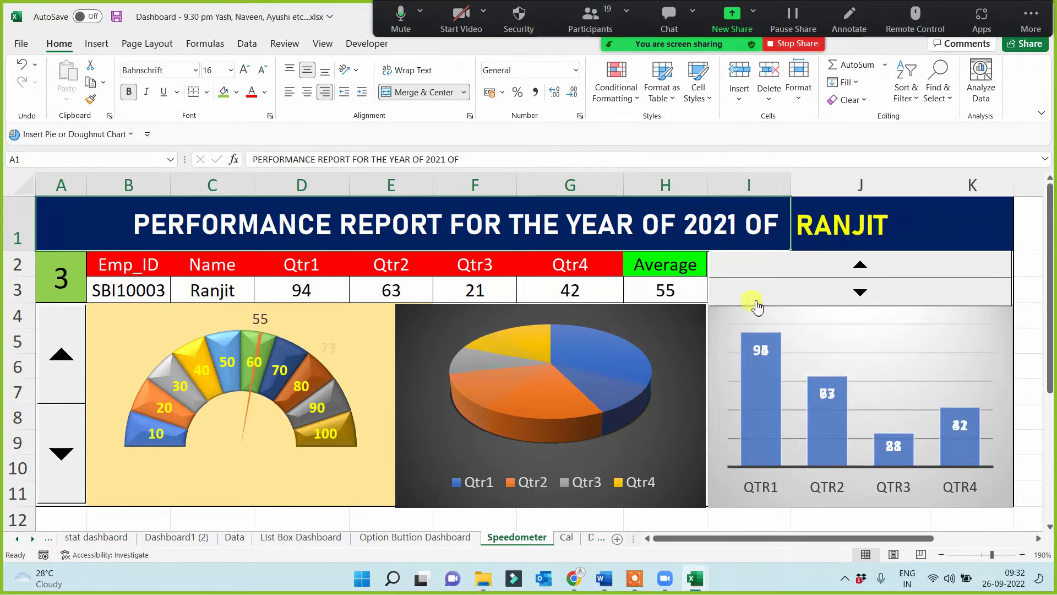
Raise the employee number to 5 and lower it to 4 with the spin control above the column chart.
click(831, 269)
click(831, 270)
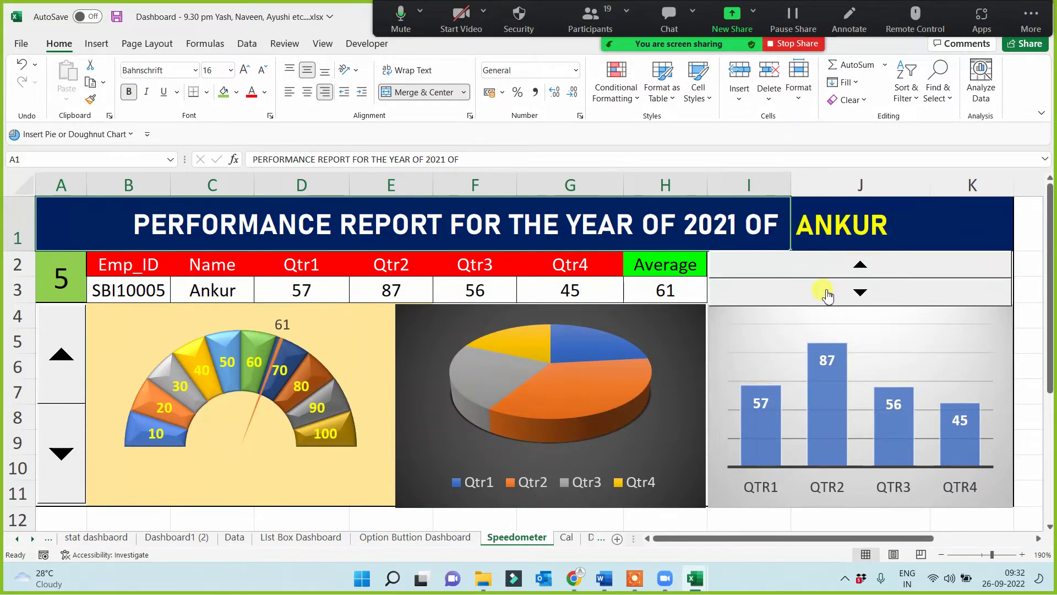
click(824, 290)
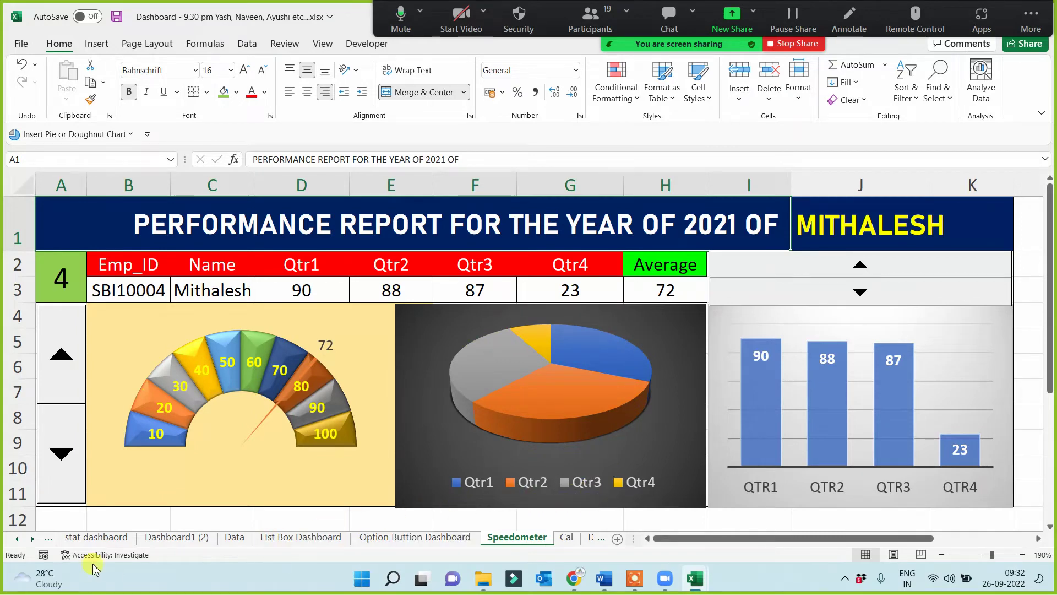
On the List Box Dashboard sheet, show employee 6 from the name list, followed by employees 4, 3, 2 and 1.
click(273, 538)
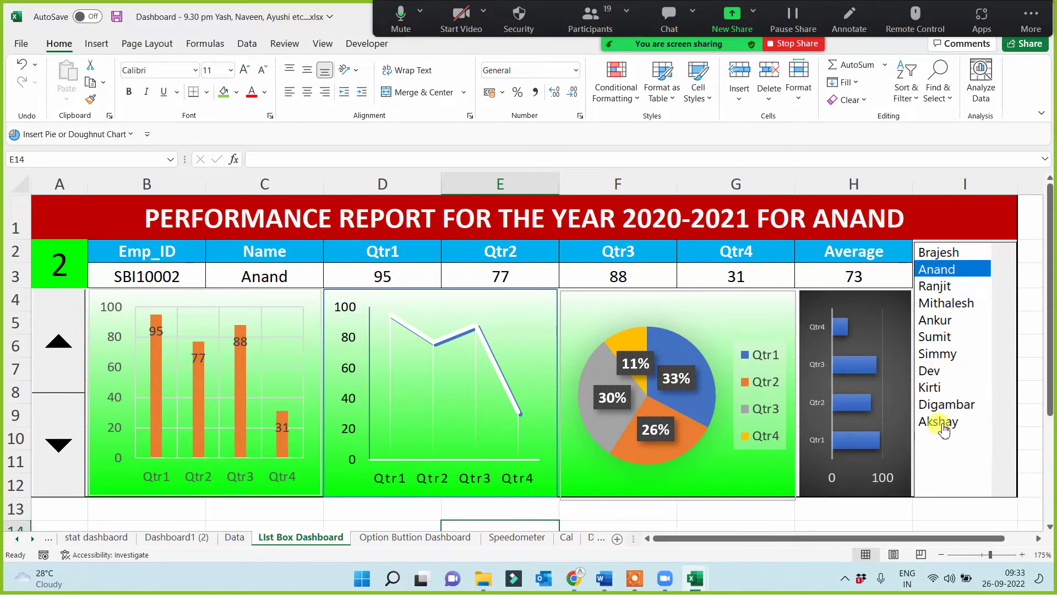
click(942, 340)
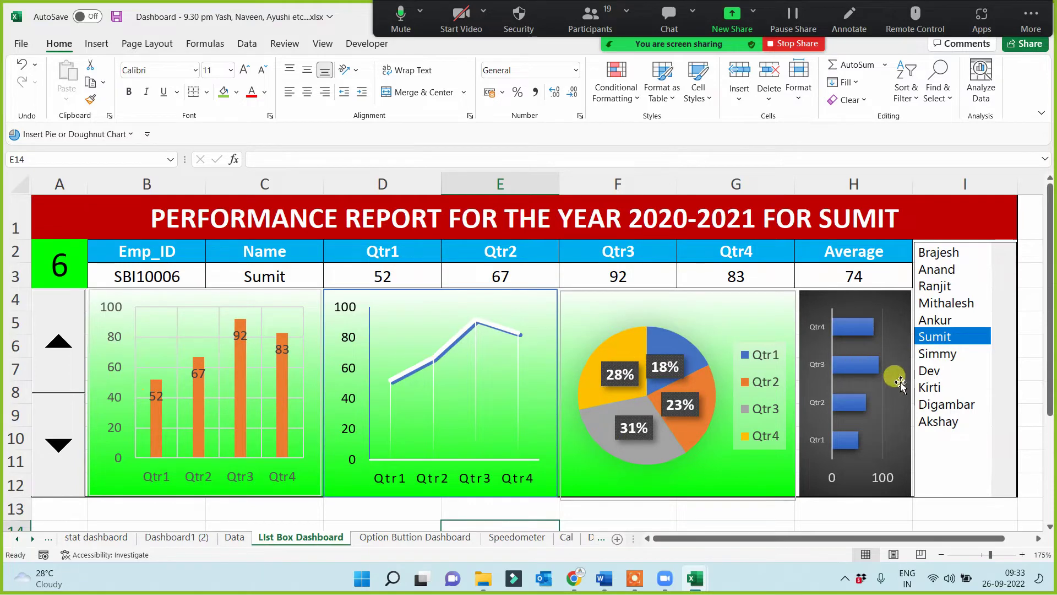
click(945, 303)
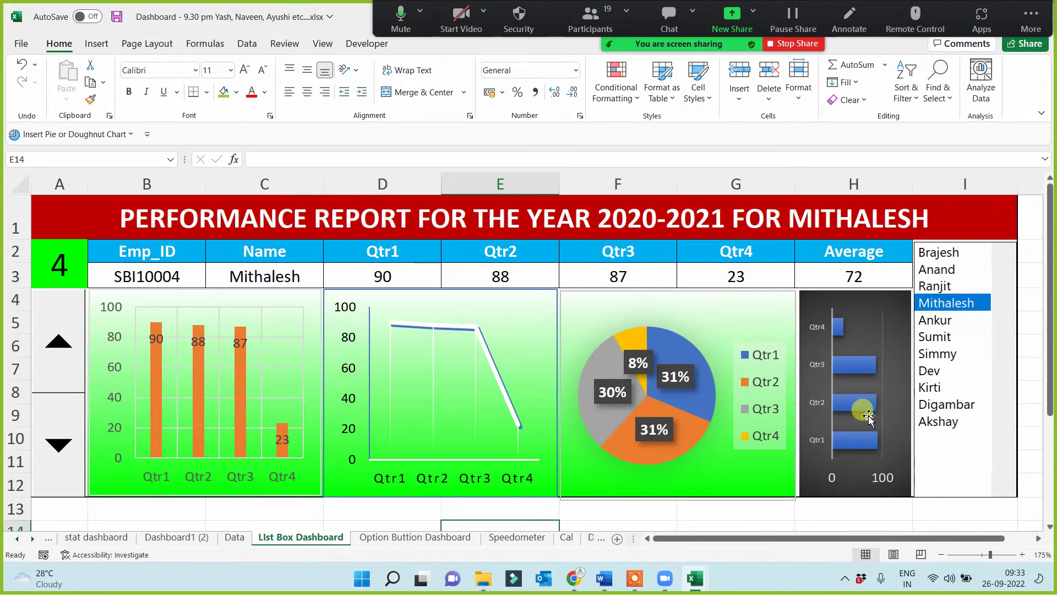
click(947, 286)
click(944, 269)
click(939, 252)
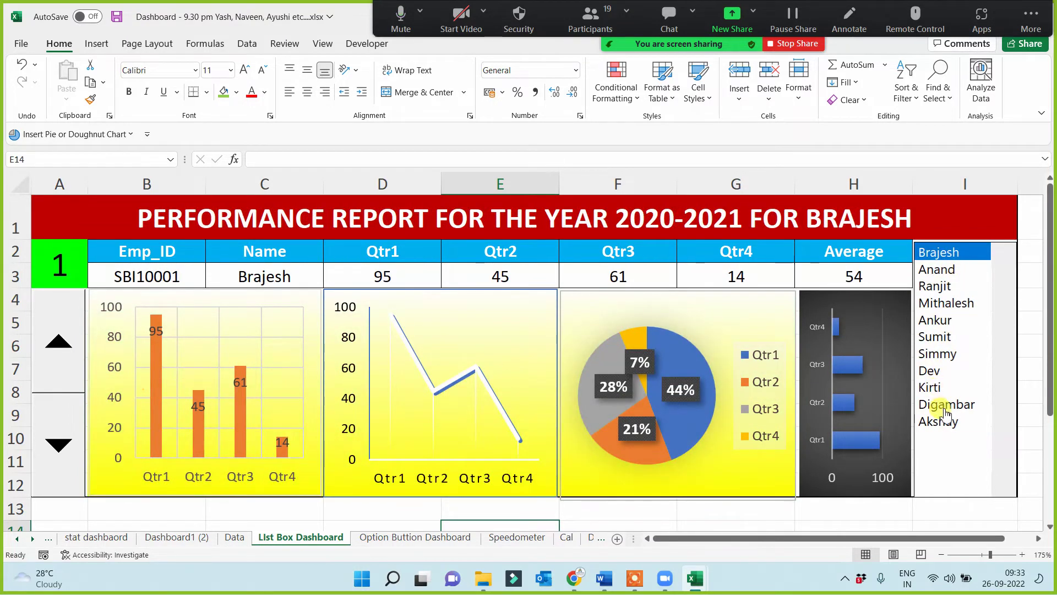
Show several other employees from the name list, starting with the last one and ending with employee 5.
click(943, 421)
click(943, 404)
click(946, 336)
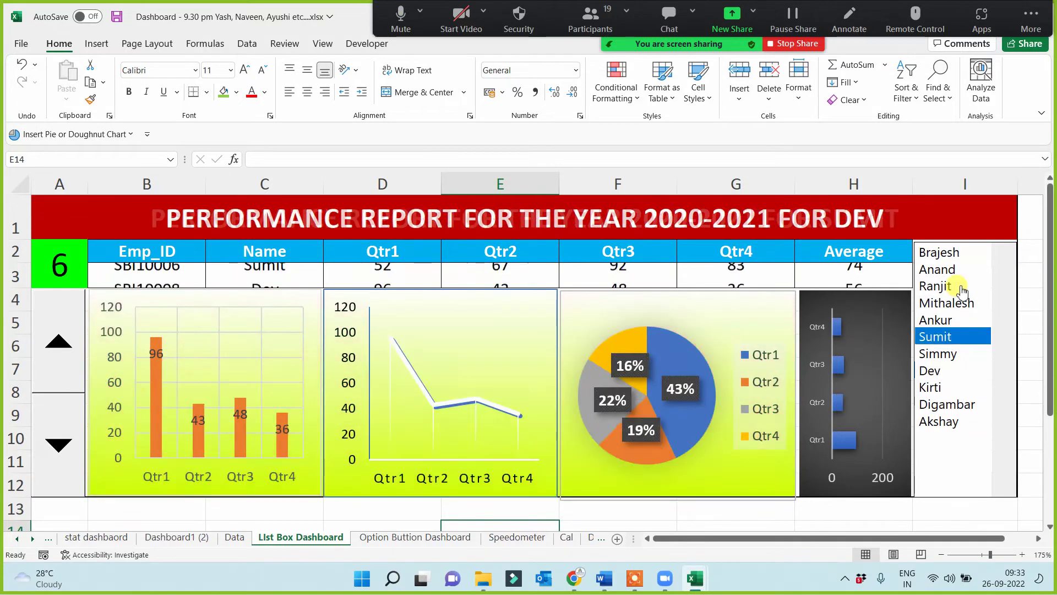
click(961, 288)
click(938, 252)
click(962, 316)
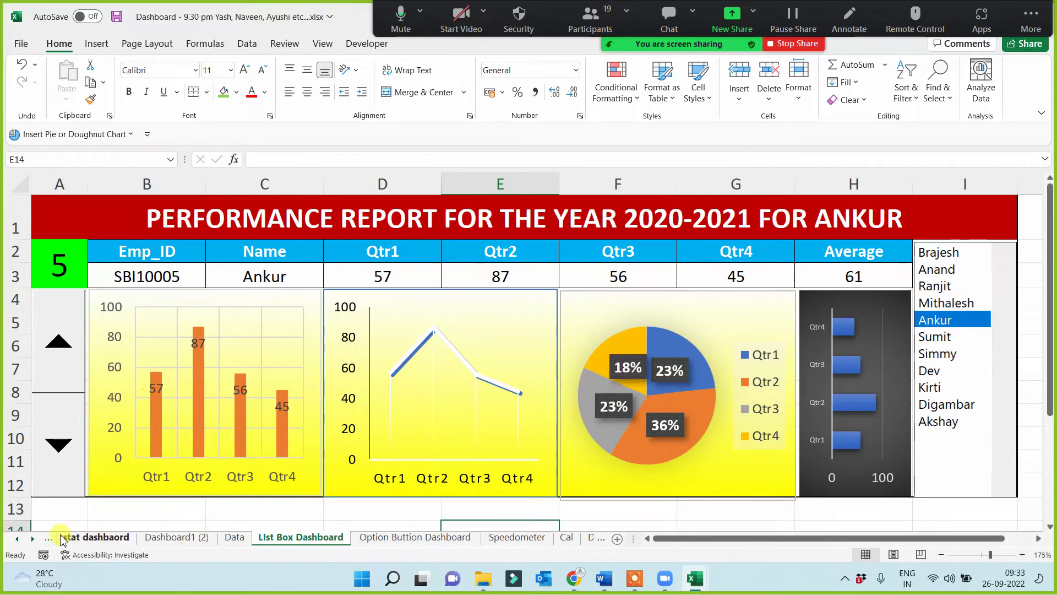
Open the trafic sheet and examine its traffic signal column.
click(17, 539)
click(17, 539)
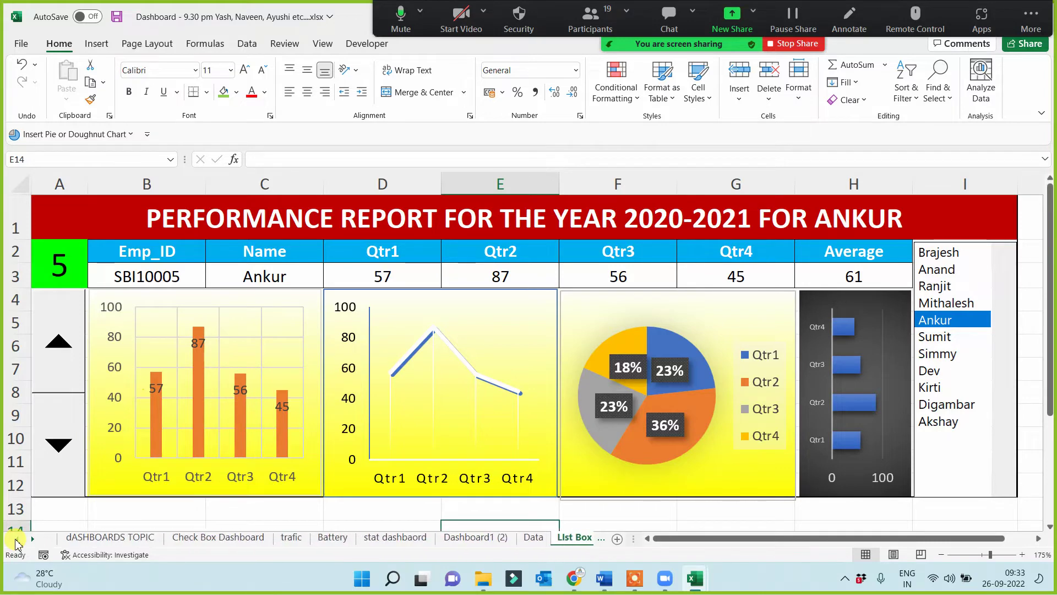
click(292, 537)
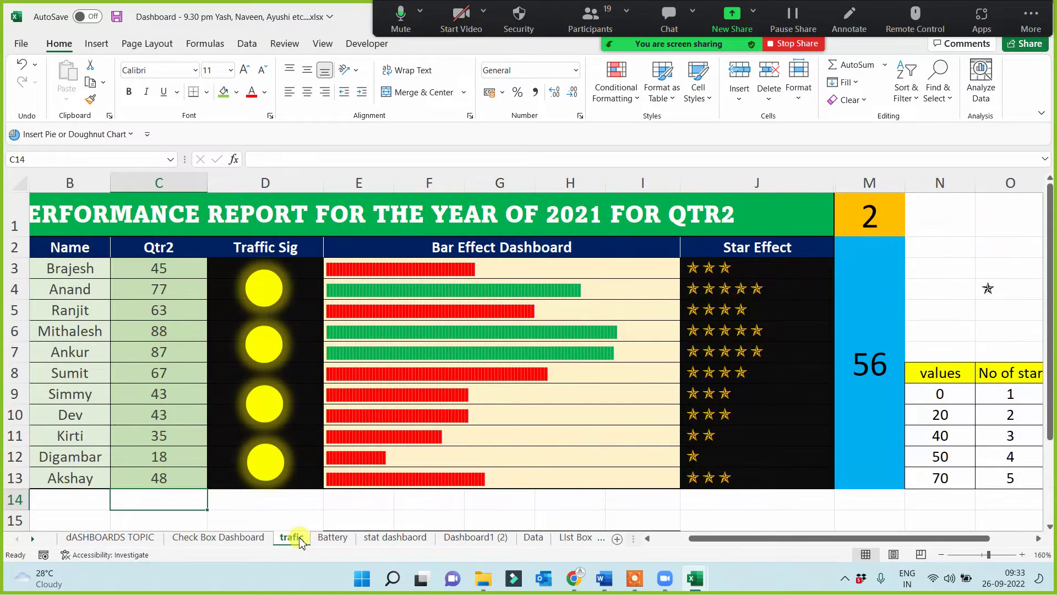
drag(275, 297, 262, 501)
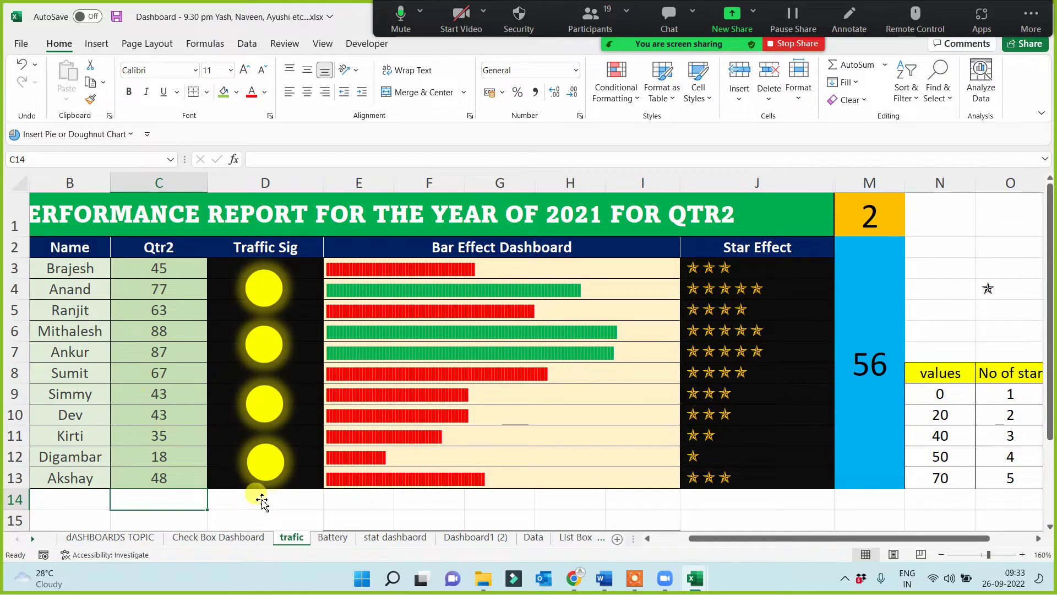
Enter quarters 1, 2, 3 and 4 one after another in cell M1 to switch the traffic signal report.
click(889, 217)
key(F2)
text(1)
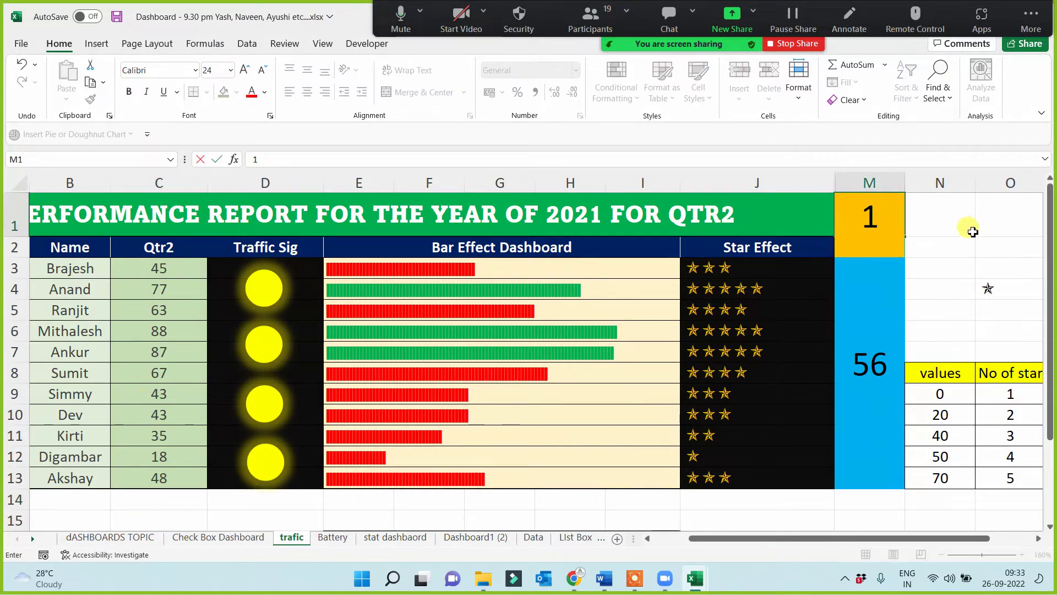
click(975, 224)
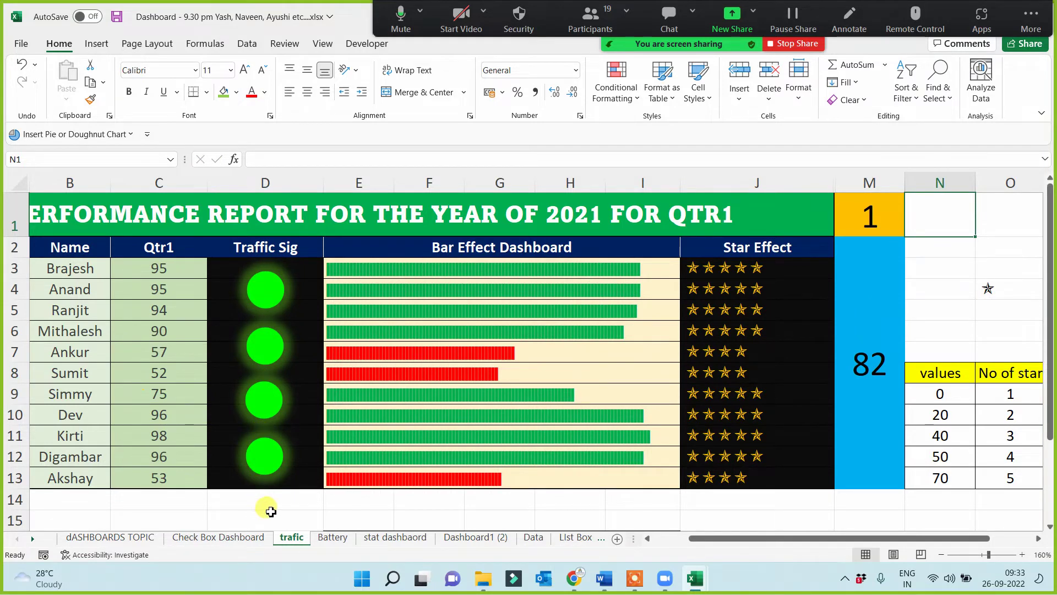
click(881, 205)
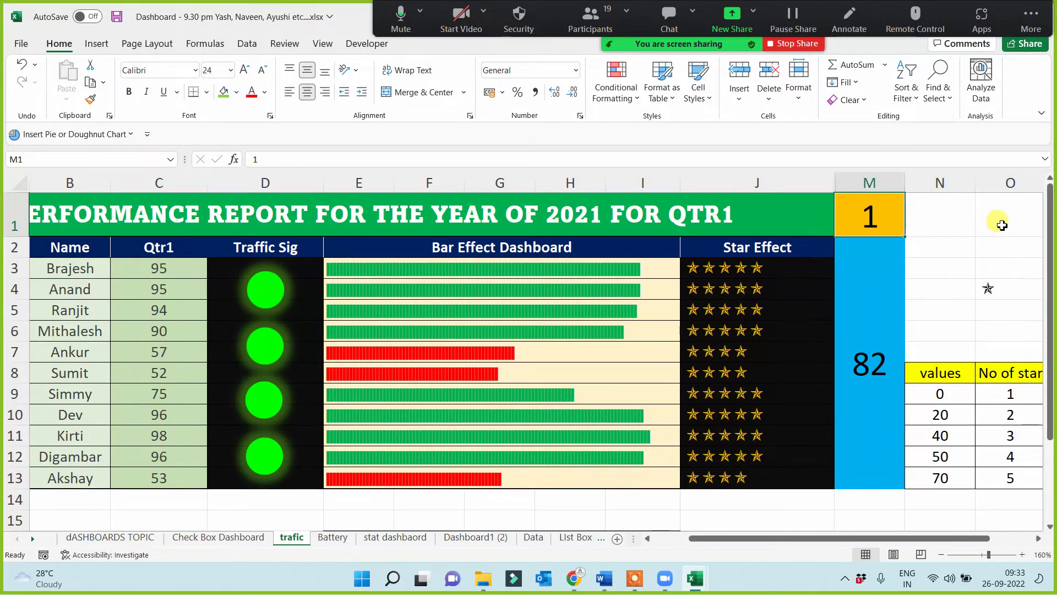
text(2)
click(1025, 213)
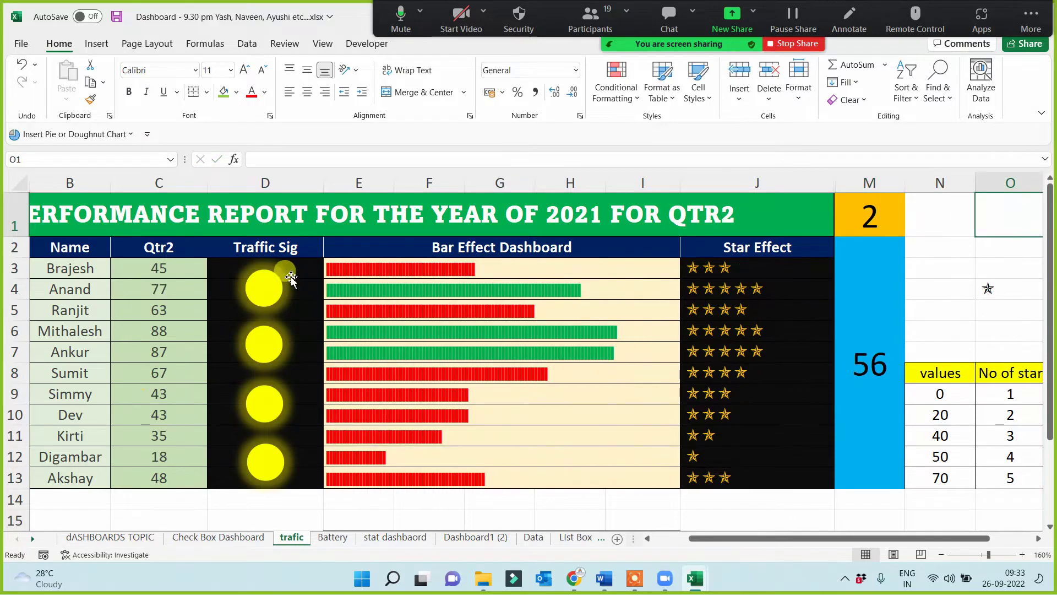
click(880, 214)
text(3)
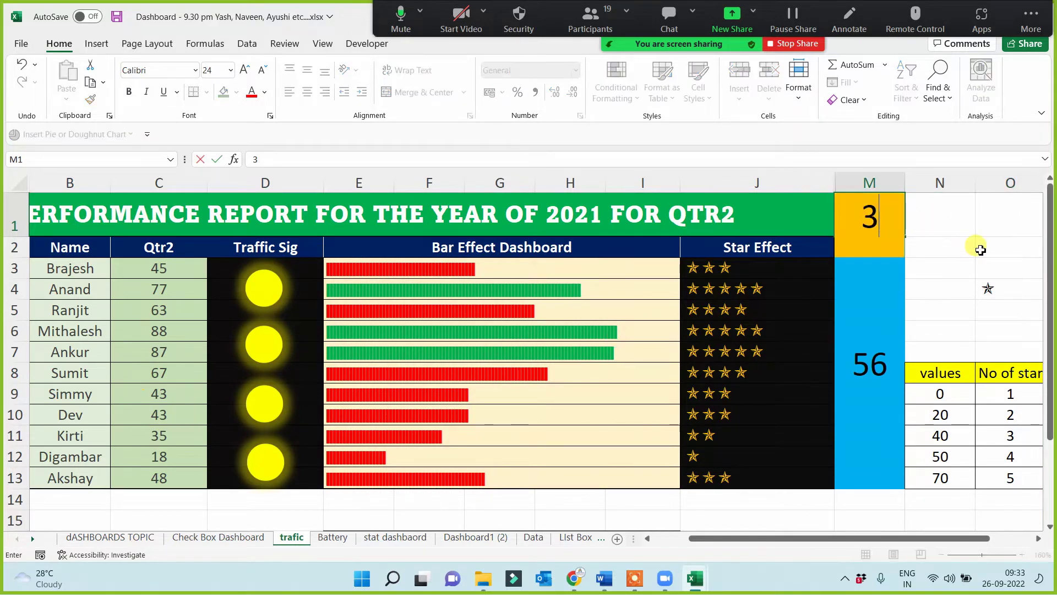
click(981, 250)
click(892, 223)
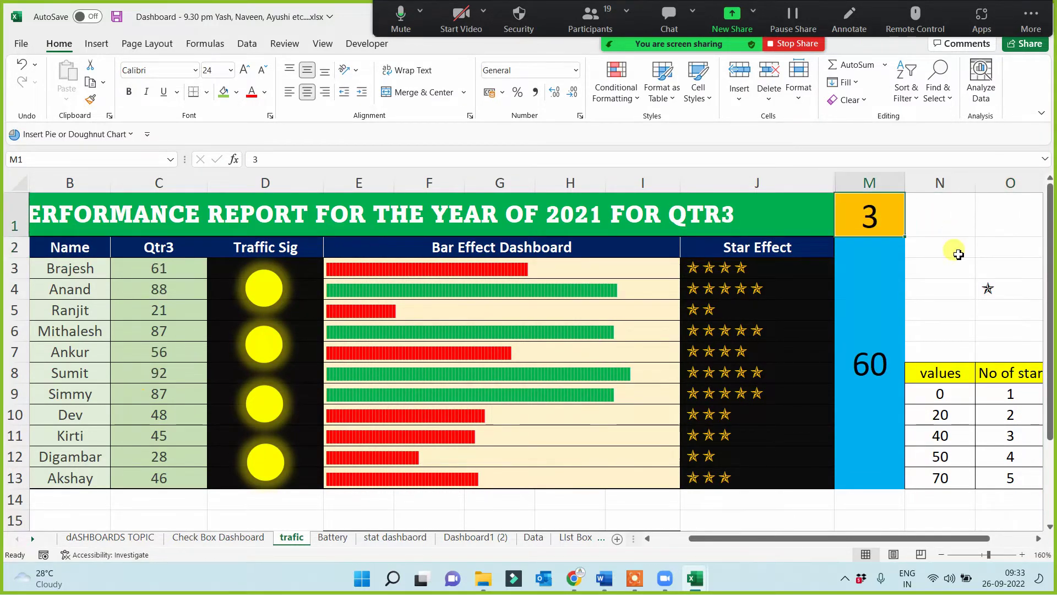
text(4)
click(999, 247)
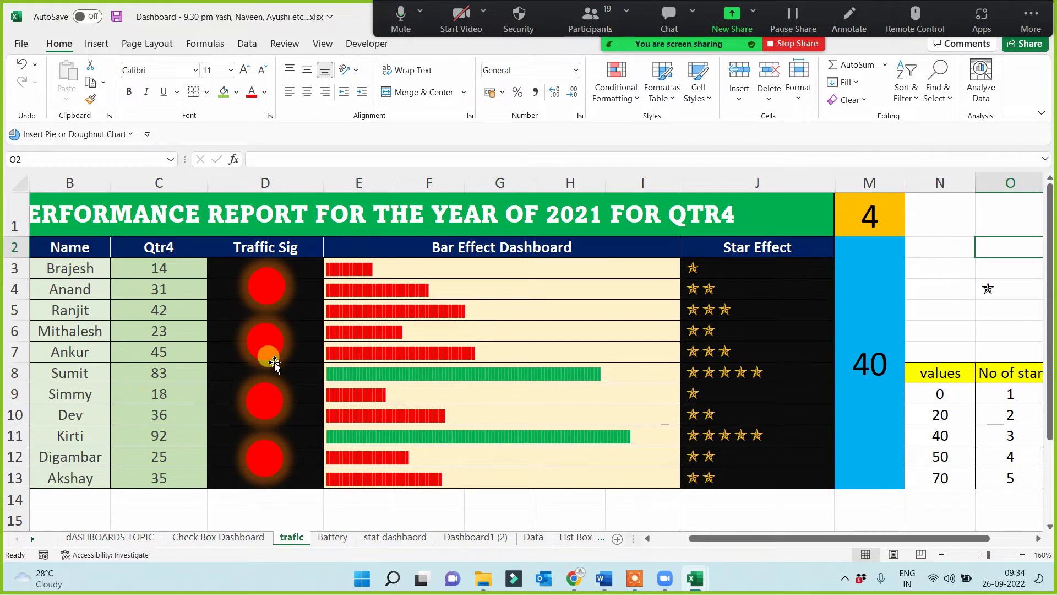
click(273, 511)
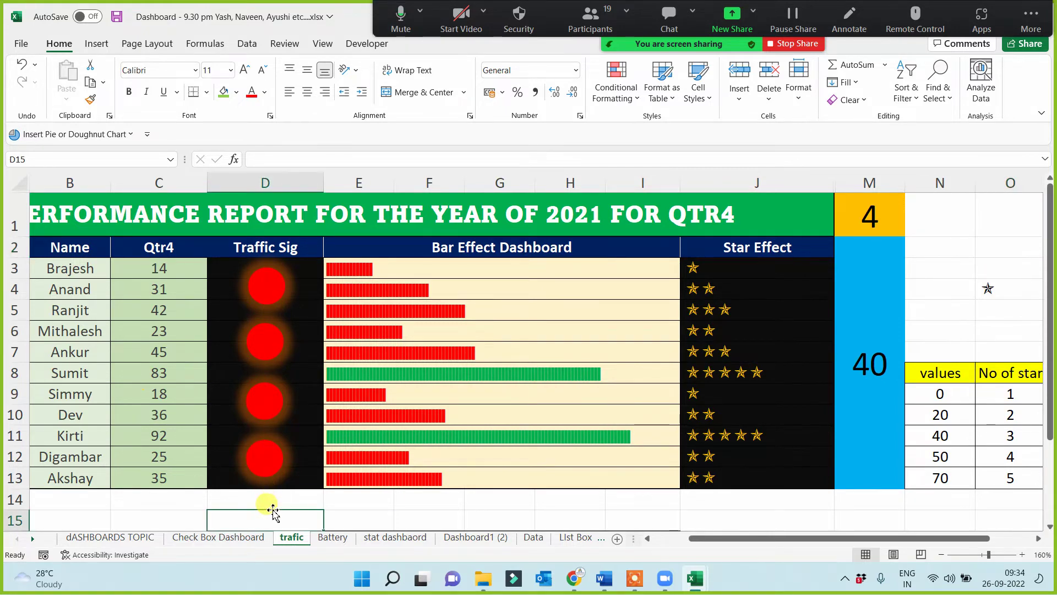
Open the Battery sheet and set the quarter in cell L1 to 2, followed by 1.
click(332, 536)
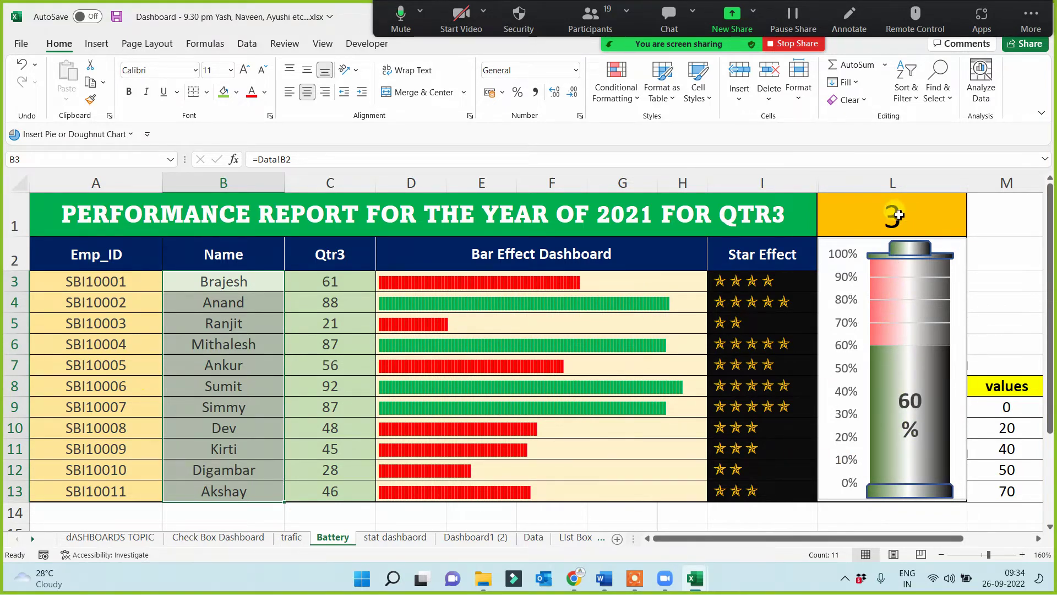
click(898, 215)
text(2)
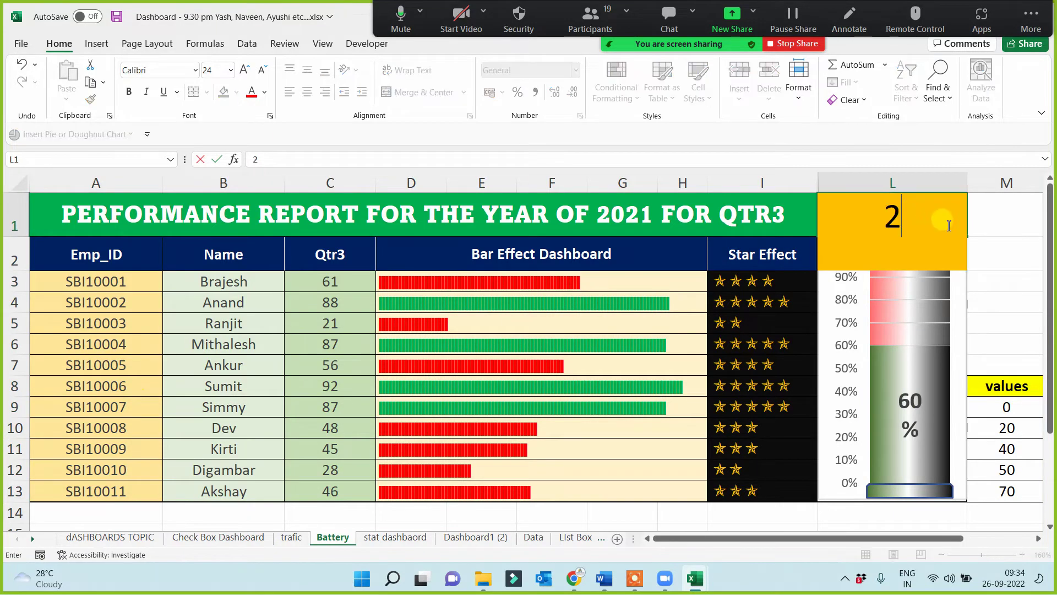
click(1033, 227)
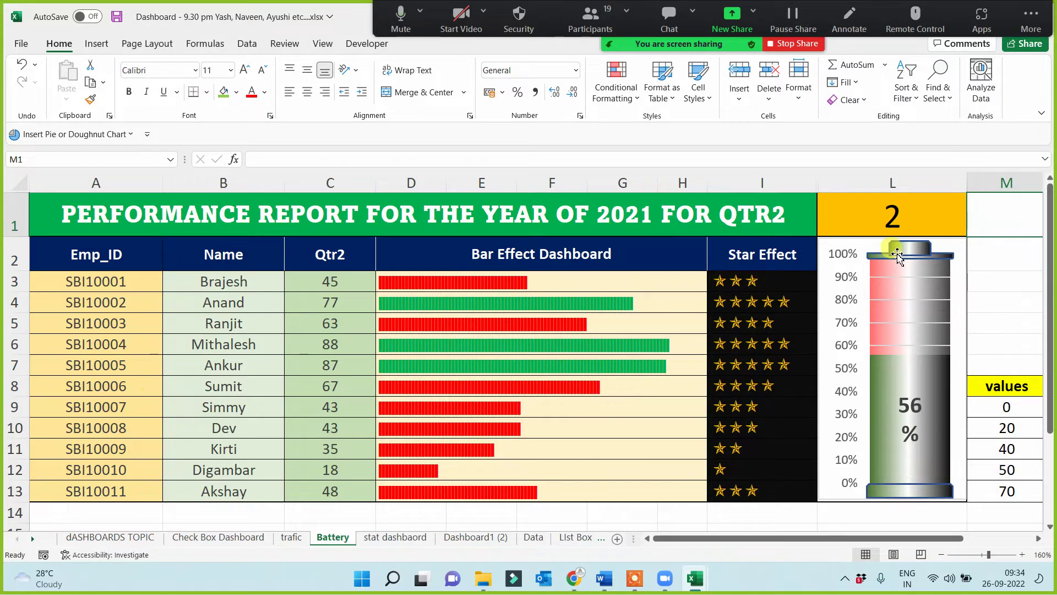
click(906, 216)
text(1)
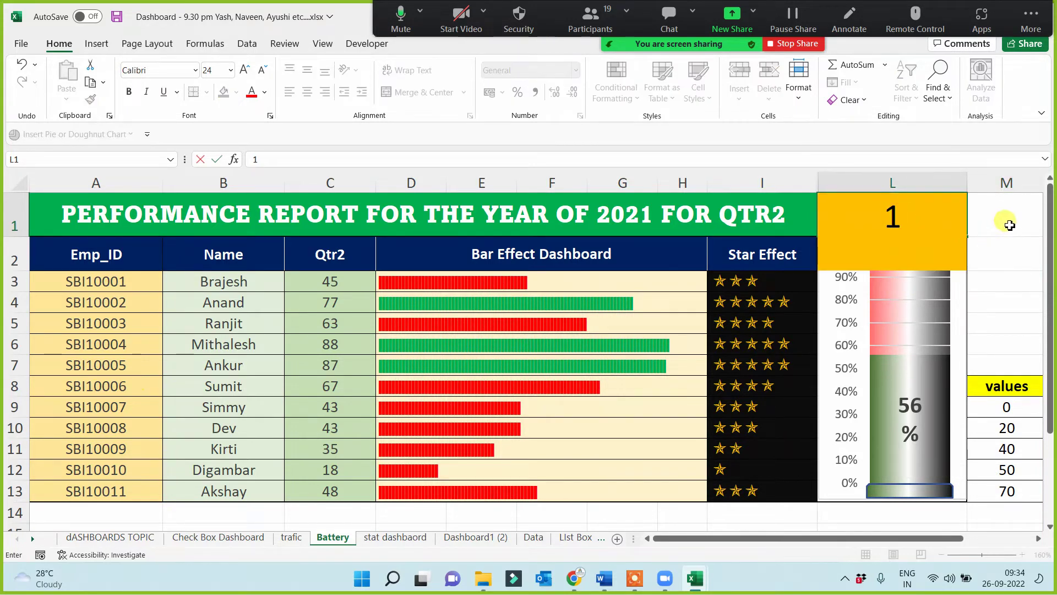
click(1011, 223)
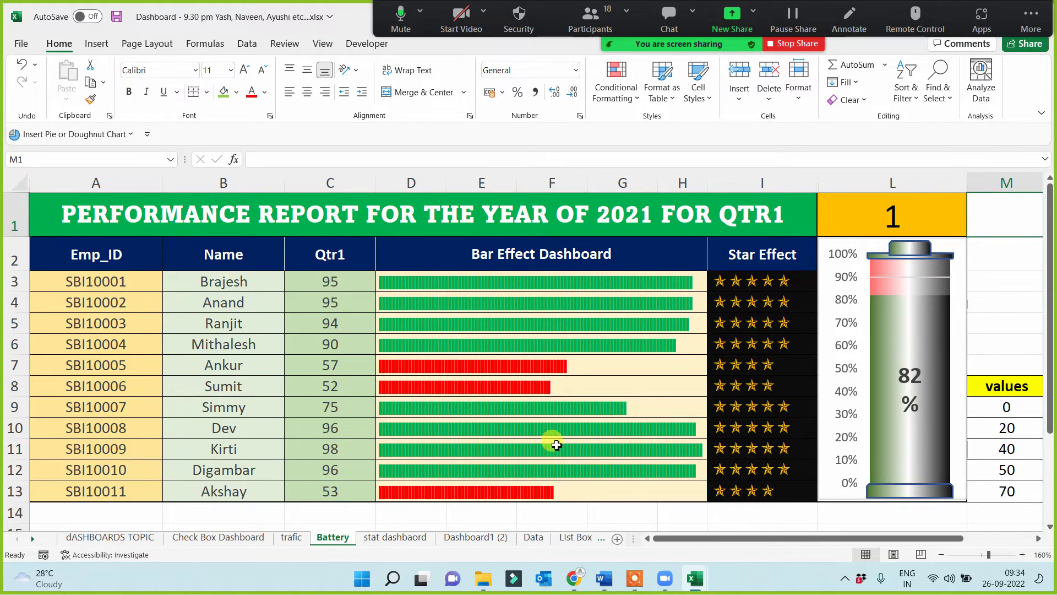
Switch to the Book1 workbook and highlight the three course levels and the practice entry on Sheet2.
key(alt+Tab)
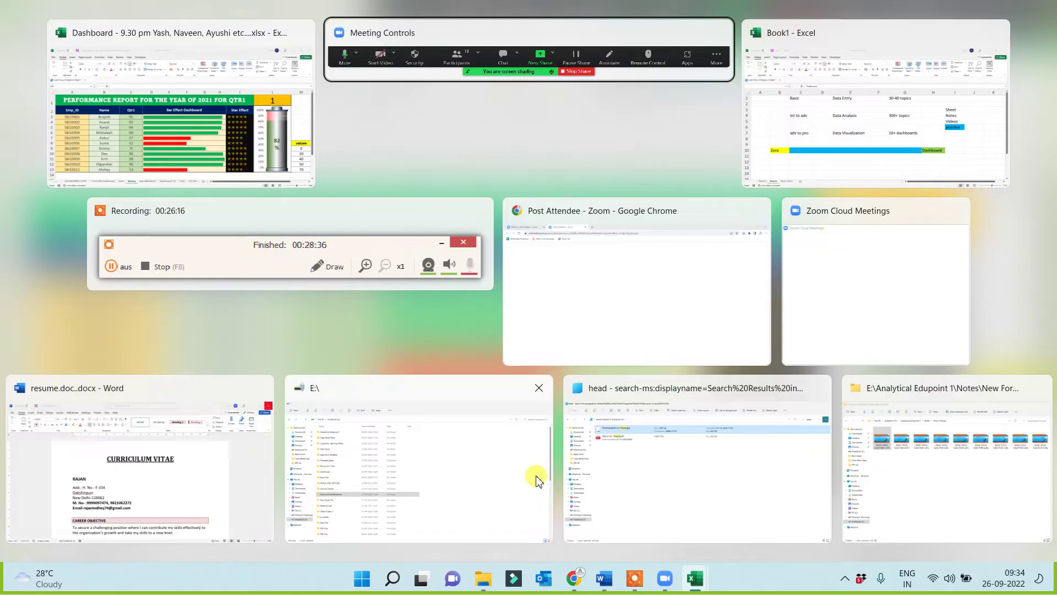
click(886, 124)
drag(217, 207, 663, 301)
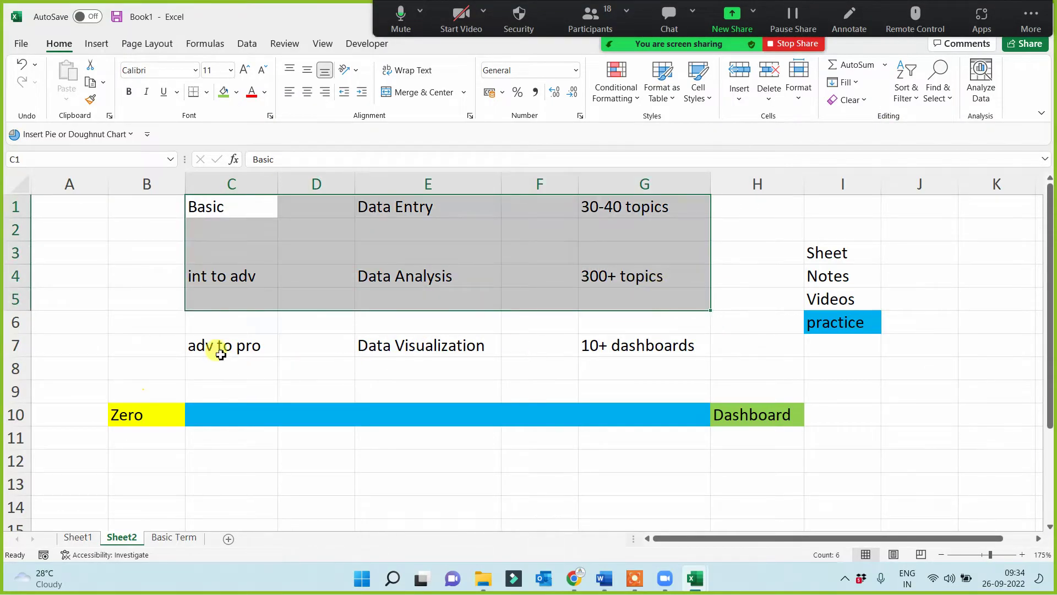
drag(218, 347, 682, 347)
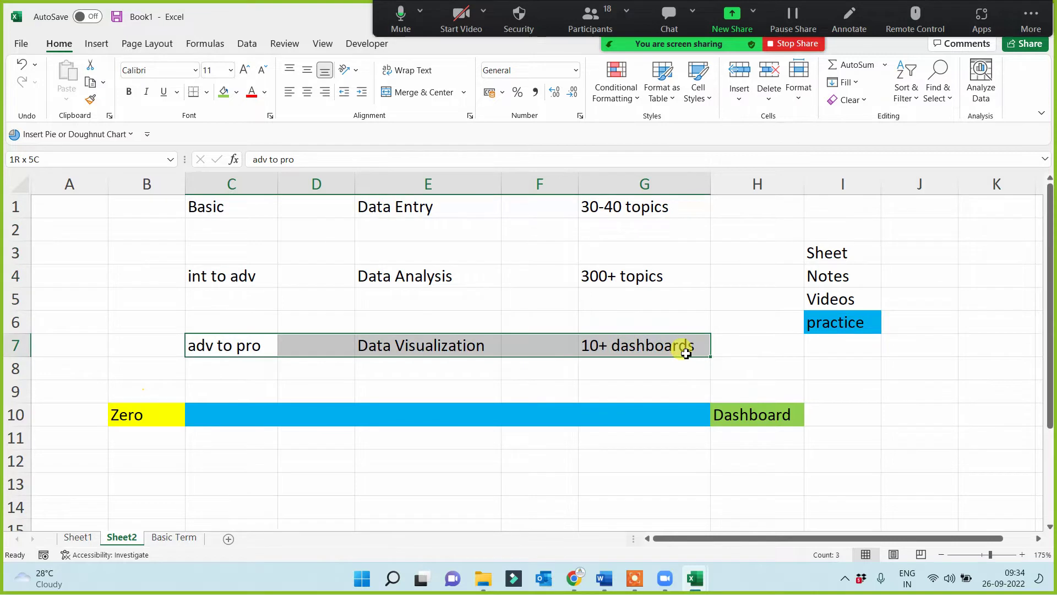
click(836, 325)
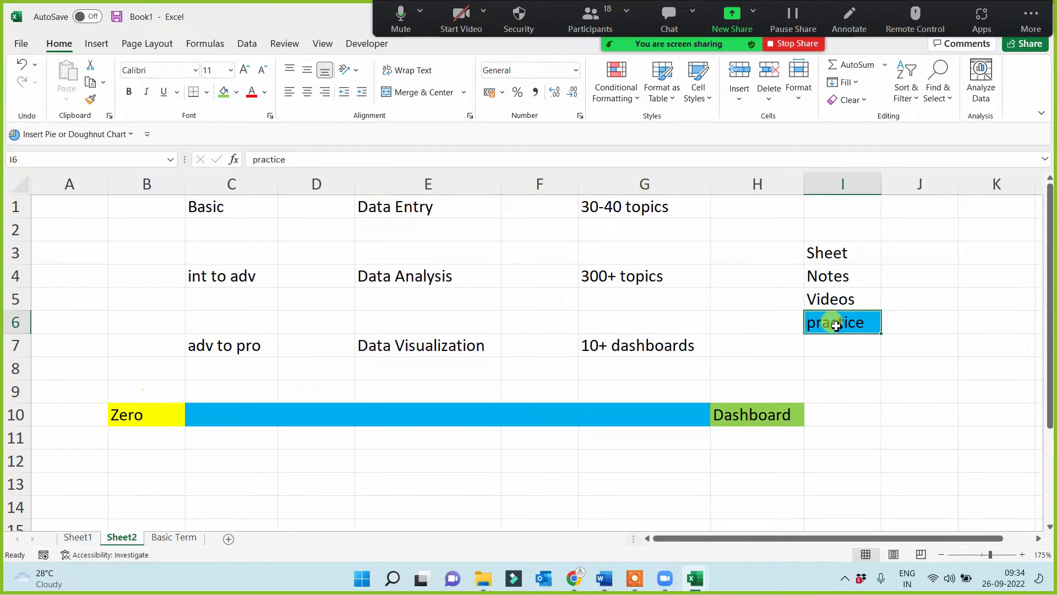
Open the Basic Term sheet and point out the Rows entry and the yellow cell F4.
click(163, 539)
click(143, 254)
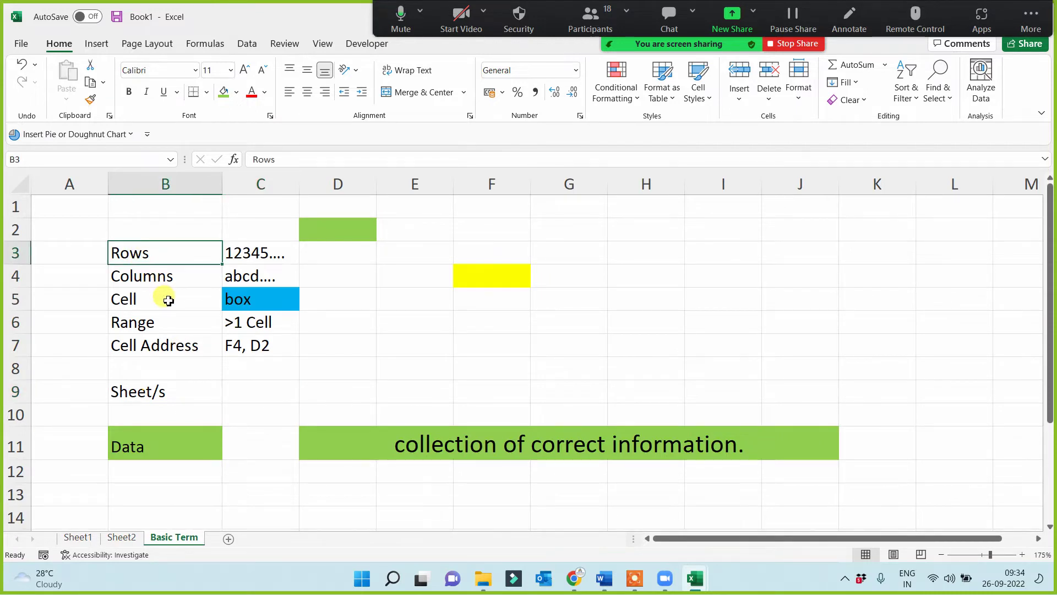
click(379, 347)
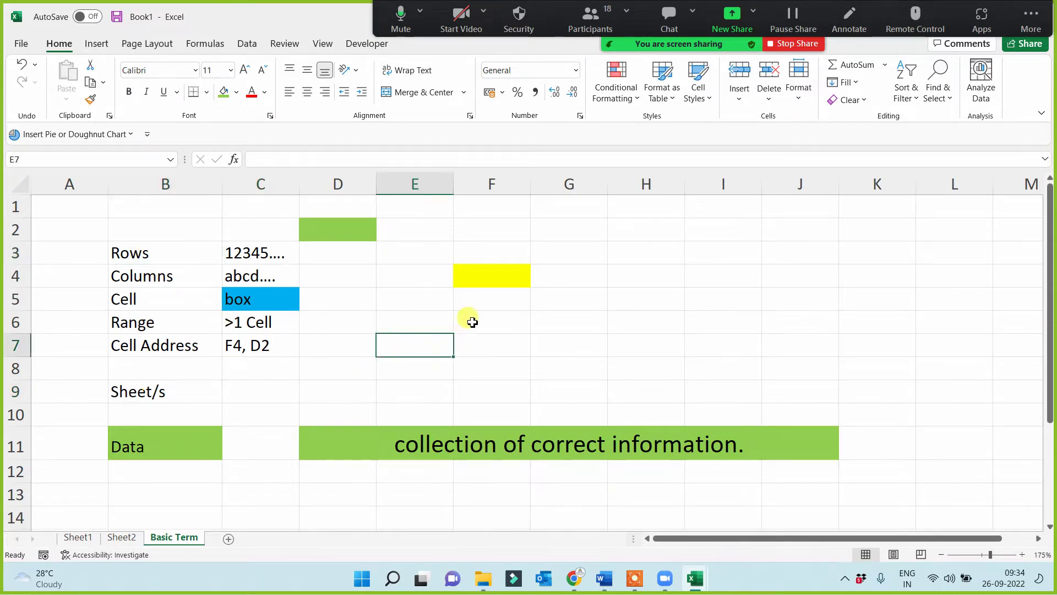
click(494, 274)
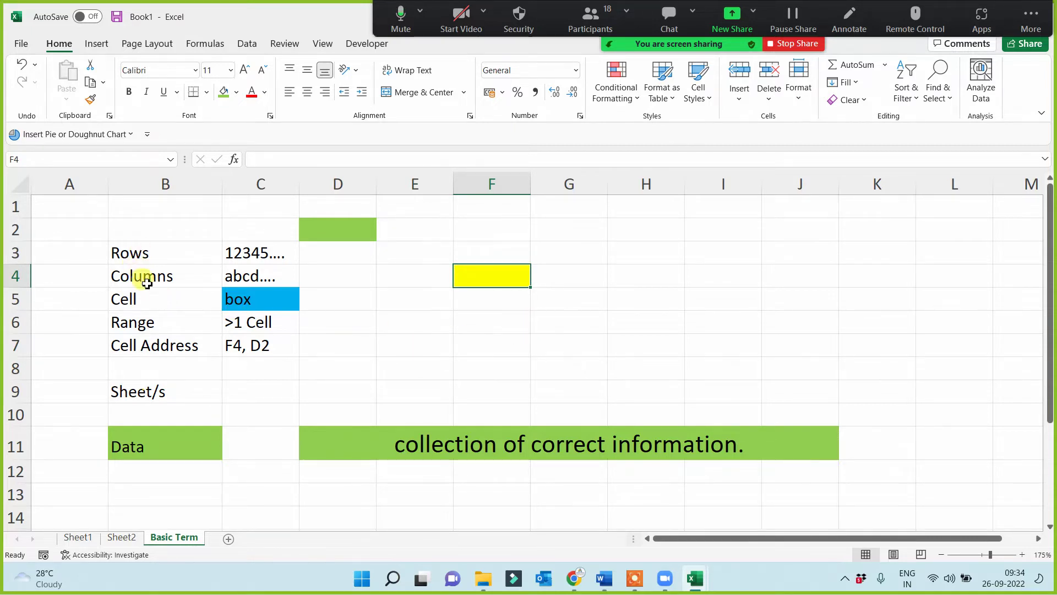
Return to Sheet2 and highlight the Dashboard cell, the course outline, and the list from Sheet to practice.
click(122, 536)
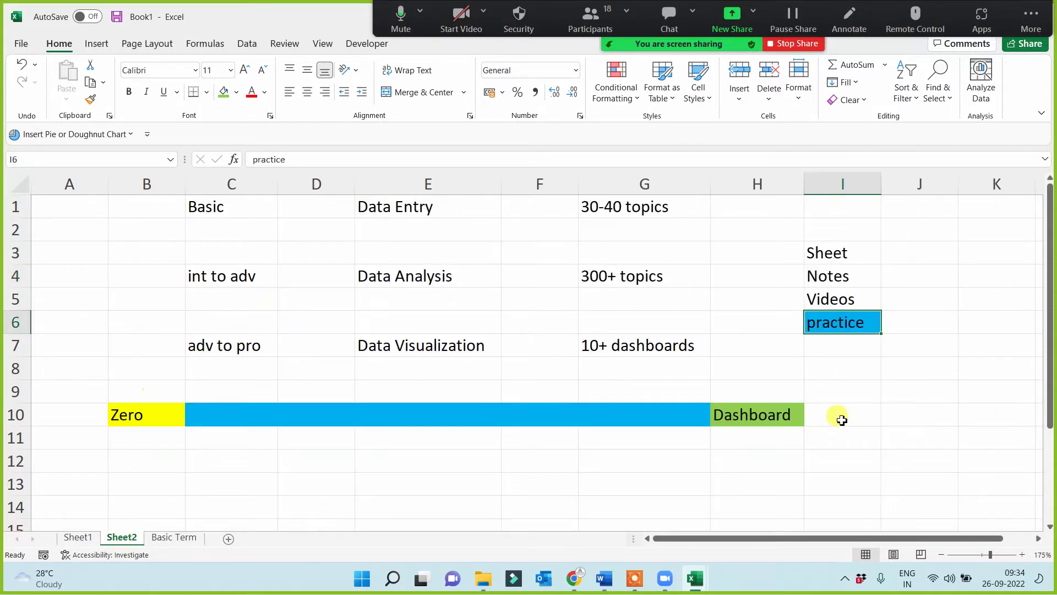
click(751, 414)
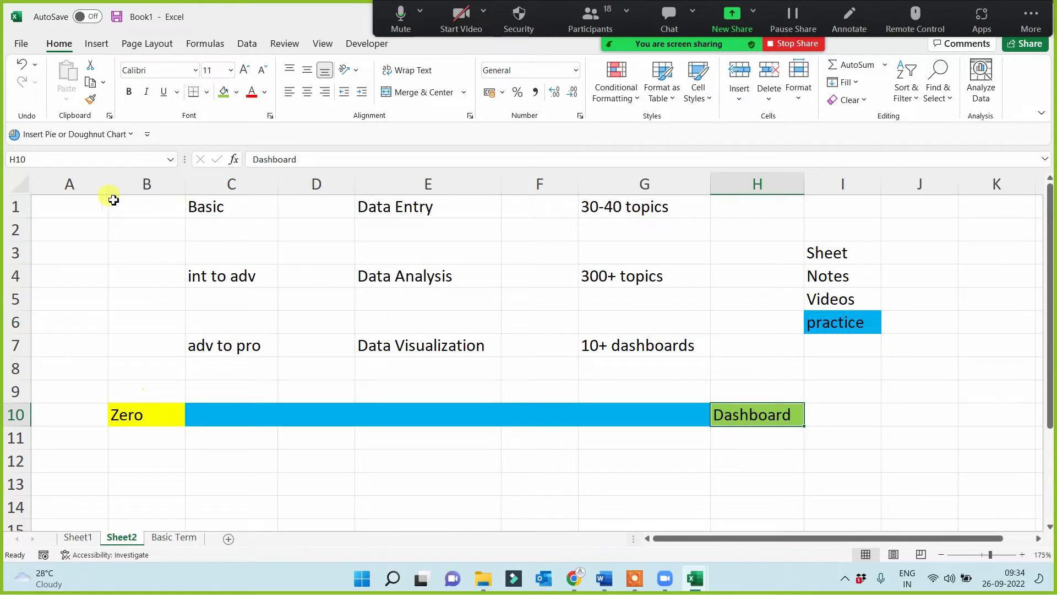
mouse_move(113, 200)
mouse_down()
mouse_move(283, 303)
mouse_move(632, 385)
mouse_move(736, 384)
mouse_up()
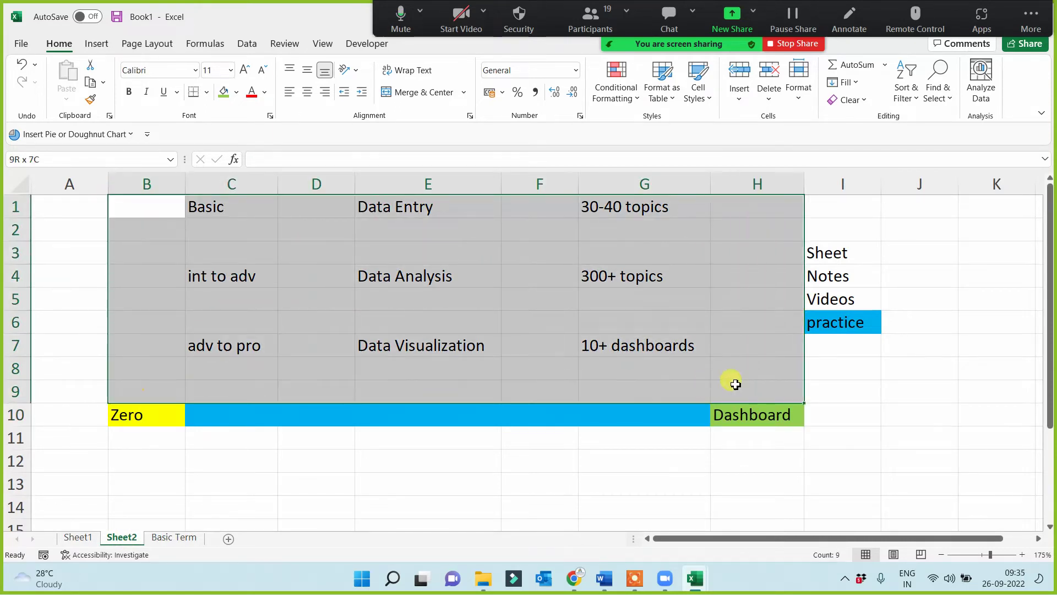
click(849, 326)
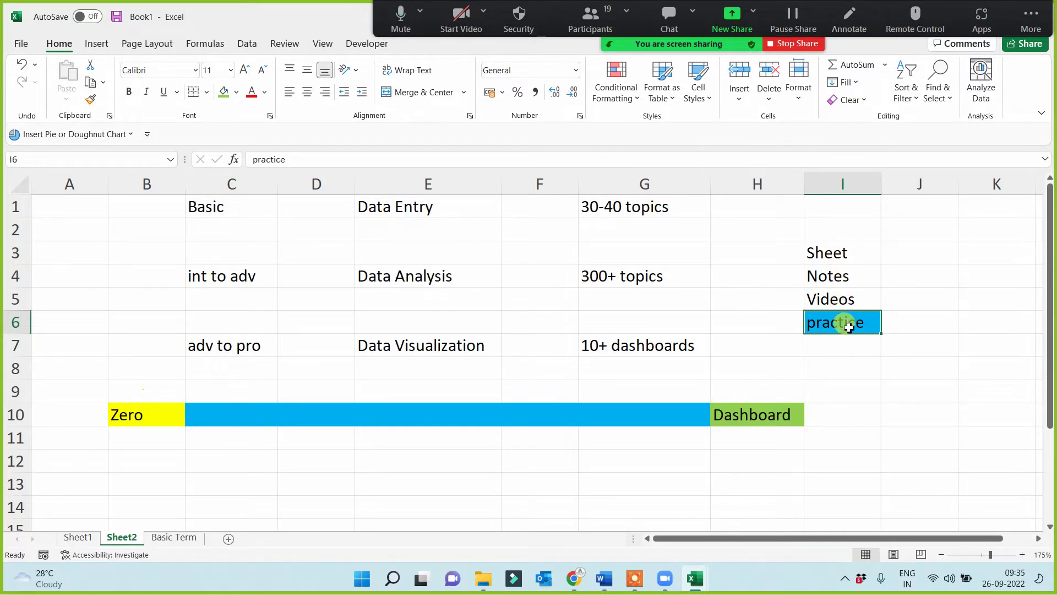
click(850, 256)
drag(846, 301, 846, 301)
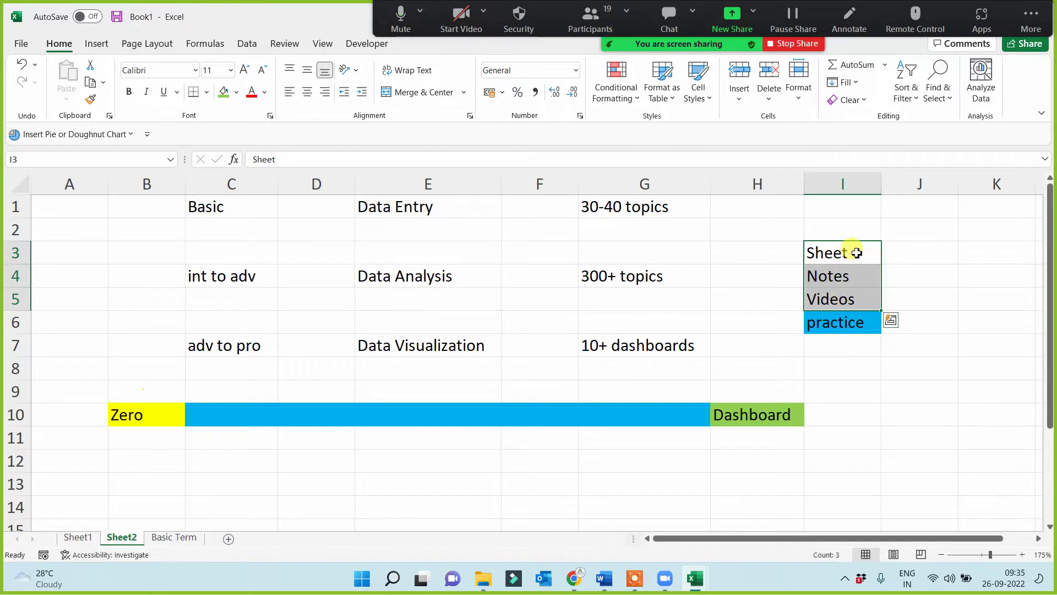
drag(857, 250, 844, 292)
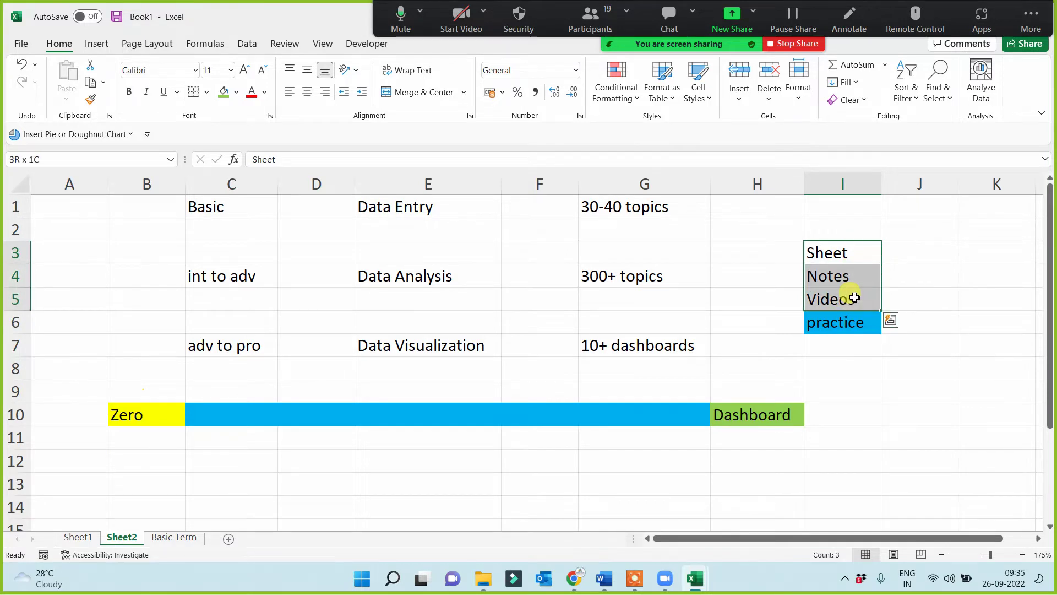
click(843, 326)
drag(835, 246, 846, 298)
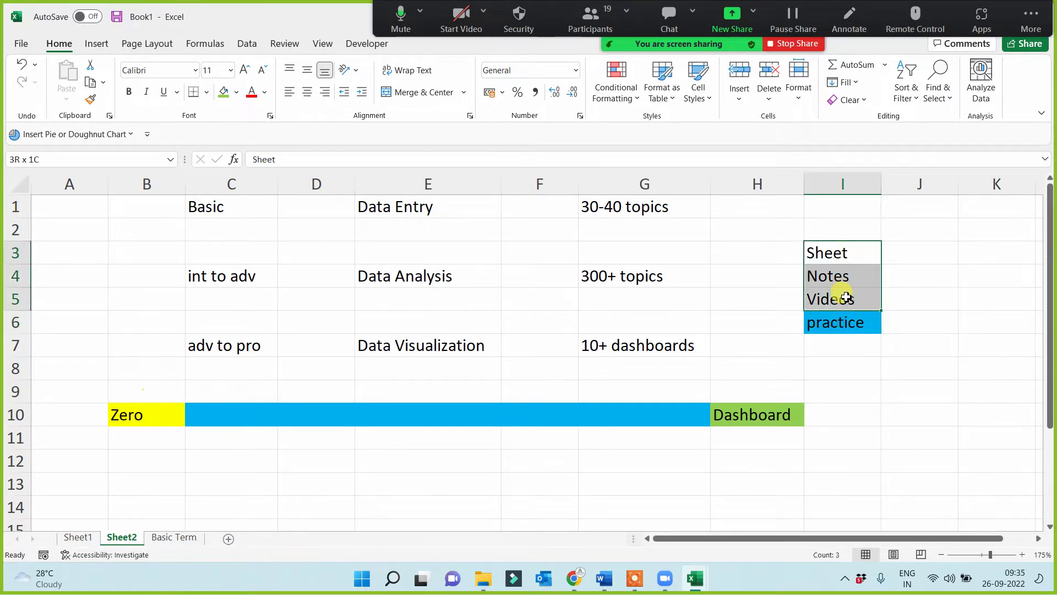
Add the entry Training in cell I2, directly above Sheet.
click(840, 232)
text(Tr)
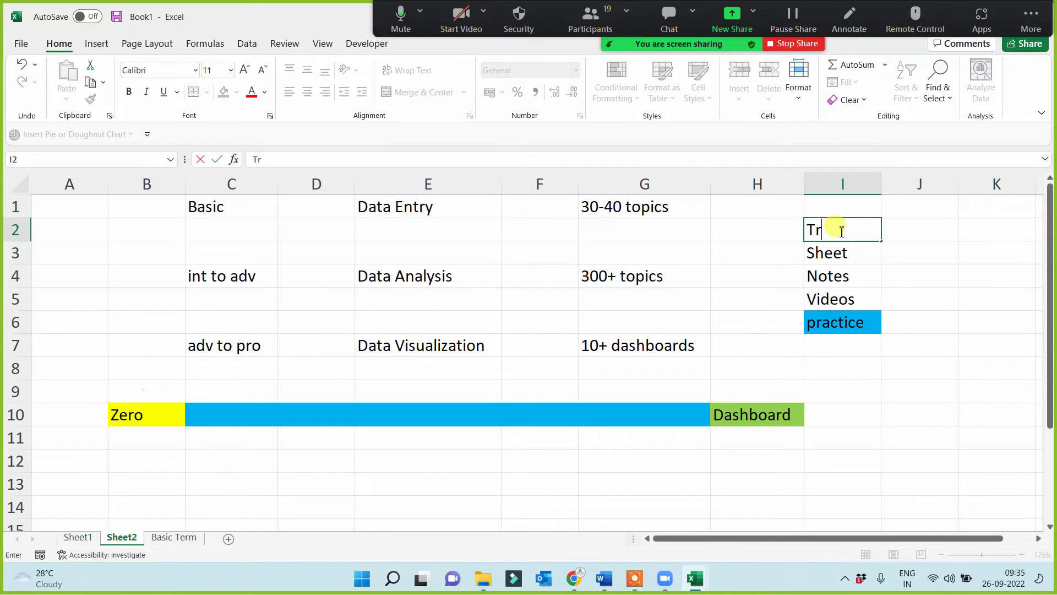
text(aining)
click(897, 262)
Highlight the study material entries from Training to practice and the Zero to Dashboard bar in row 10.
click(843, 246)
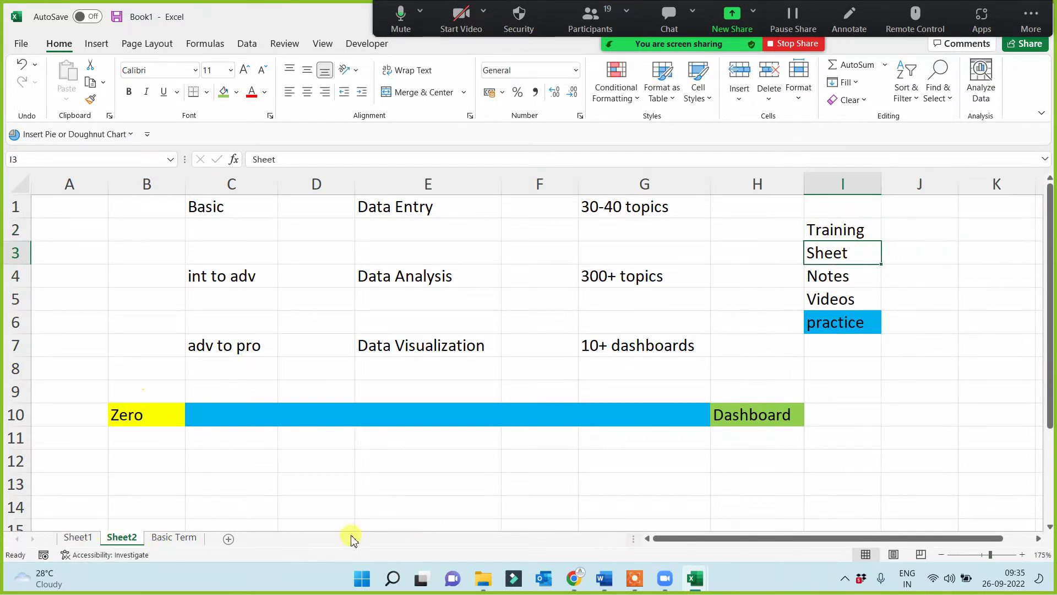
click(856, 274)
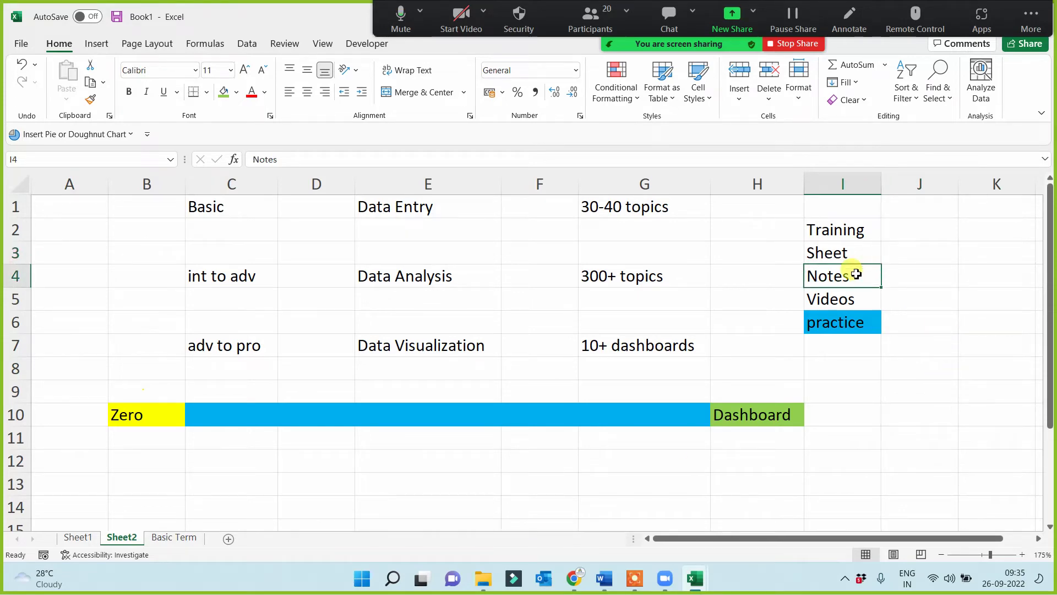
click(846, 300)
drag(845, 232, 850, 298)
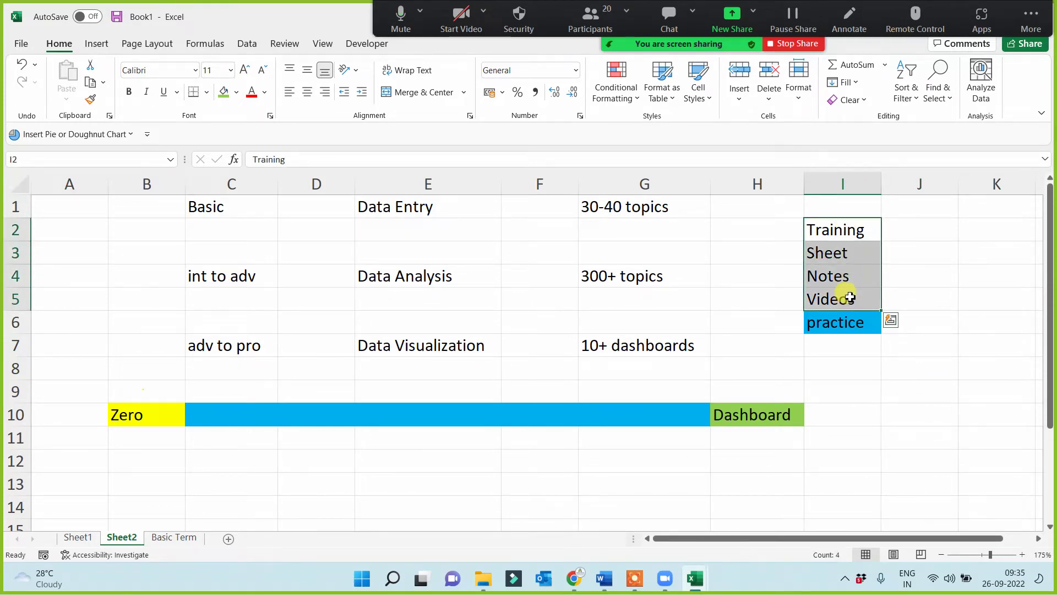
click(851, 327)
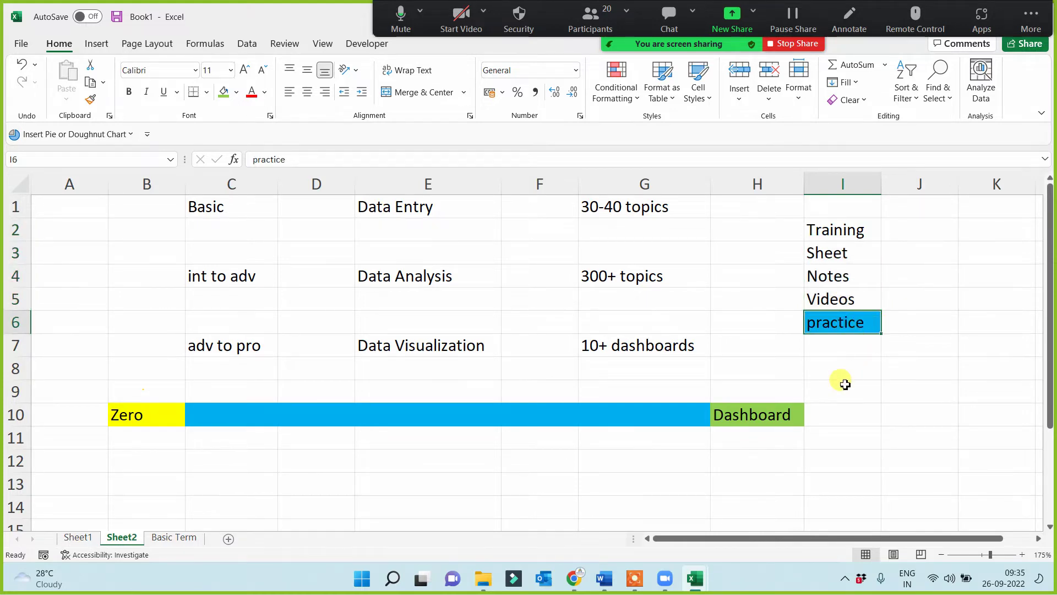
drag(749, 414, 129, 412)
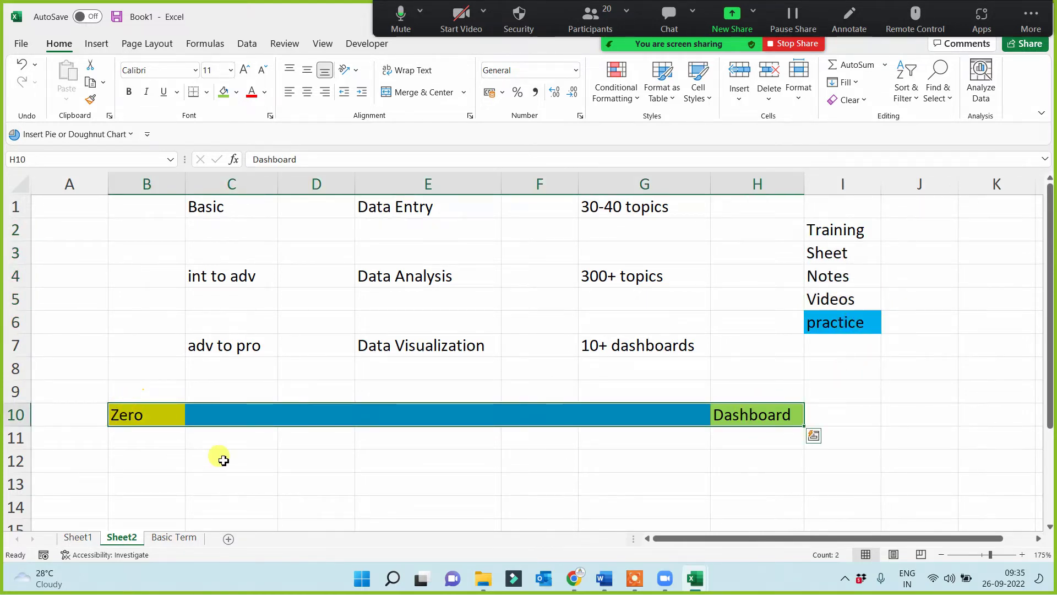
click(223, 460)
Open the Basic Term sheet and select the empty cell B13 below the Data entry.
click(168, 538)
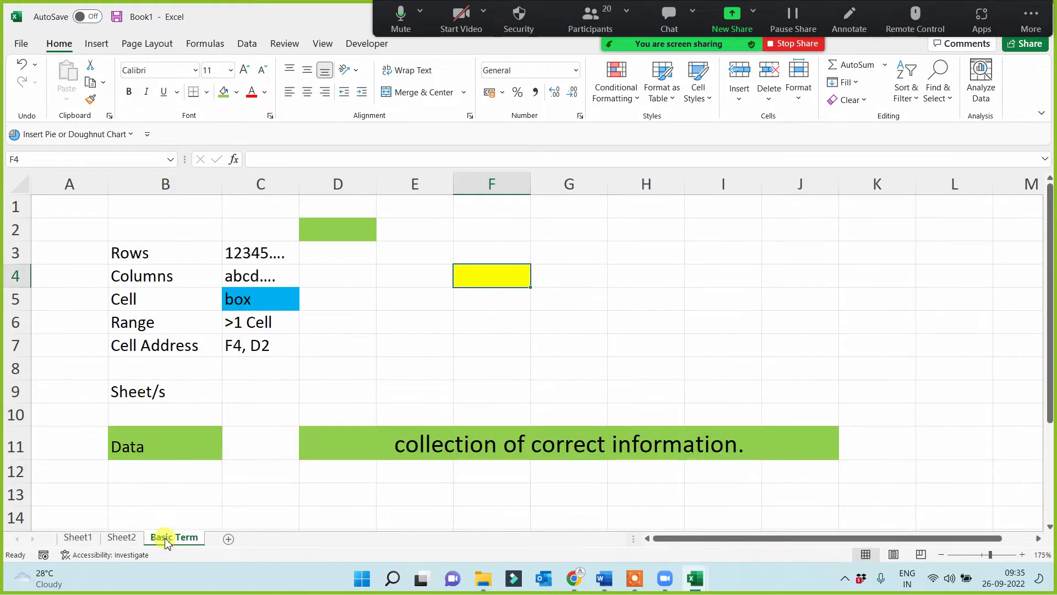
click(192, 502)
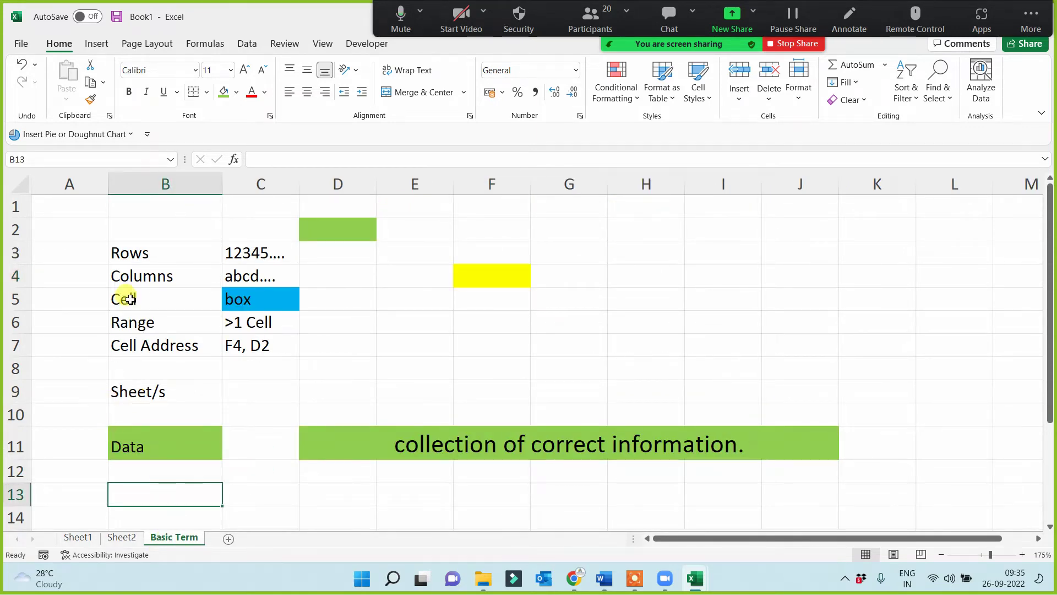
Select the Columns example in C4, several single empty cells, and the Cell term with its box example.
click(261, 487)
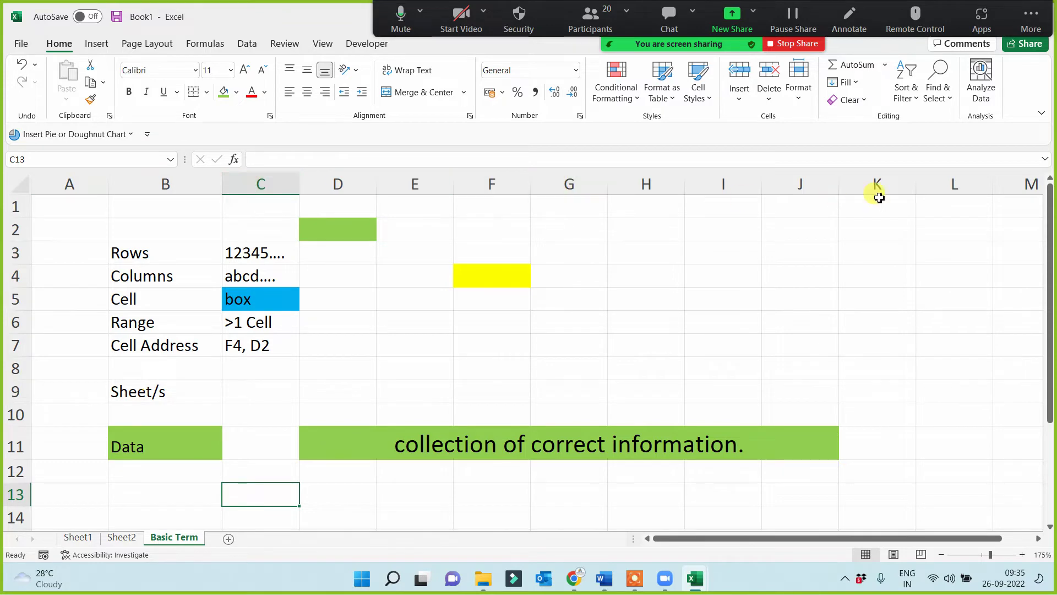
click(257, 274)
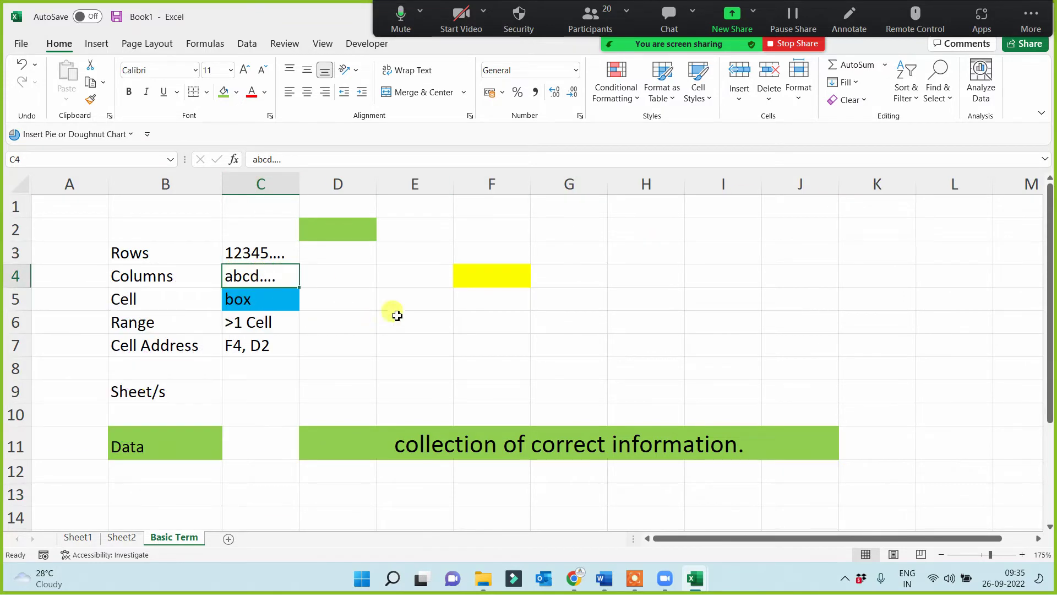
click(476, 306)
click(482, 346)
click(410, 369)
click(316, 375)
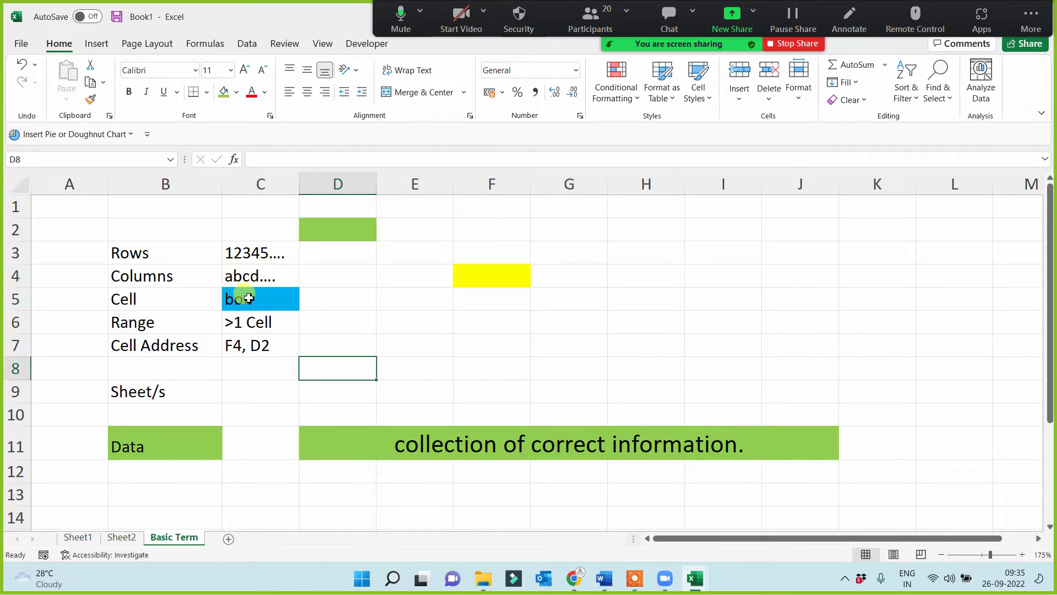
click(248, 297)
click(134, 295)
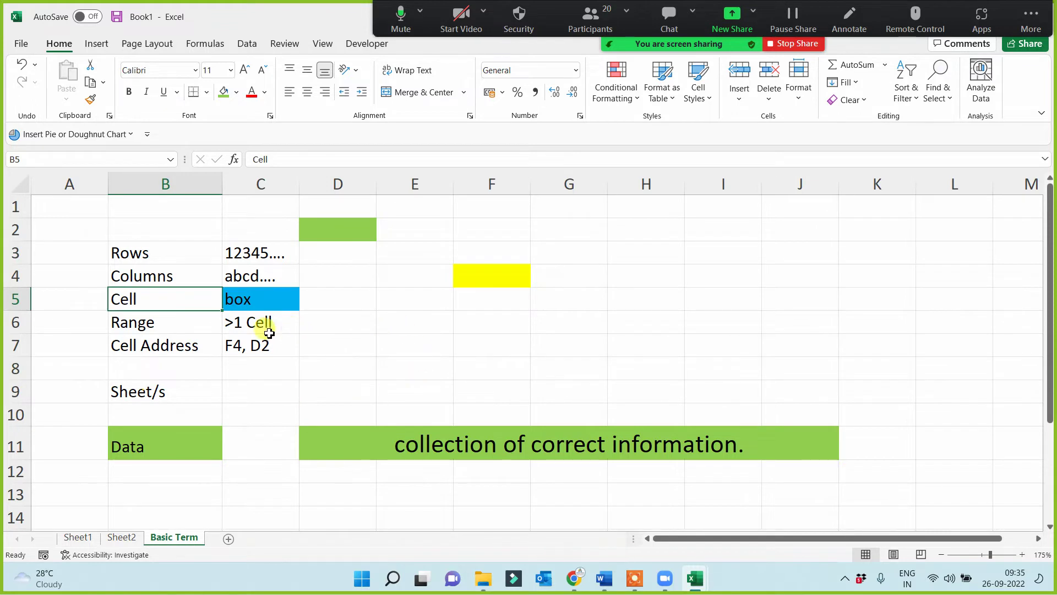
Highlight the range F2:L9, followed by individual cells including F4, D2, A1 and B2 as cell address examples.
drag(478, 234, 934, 384)
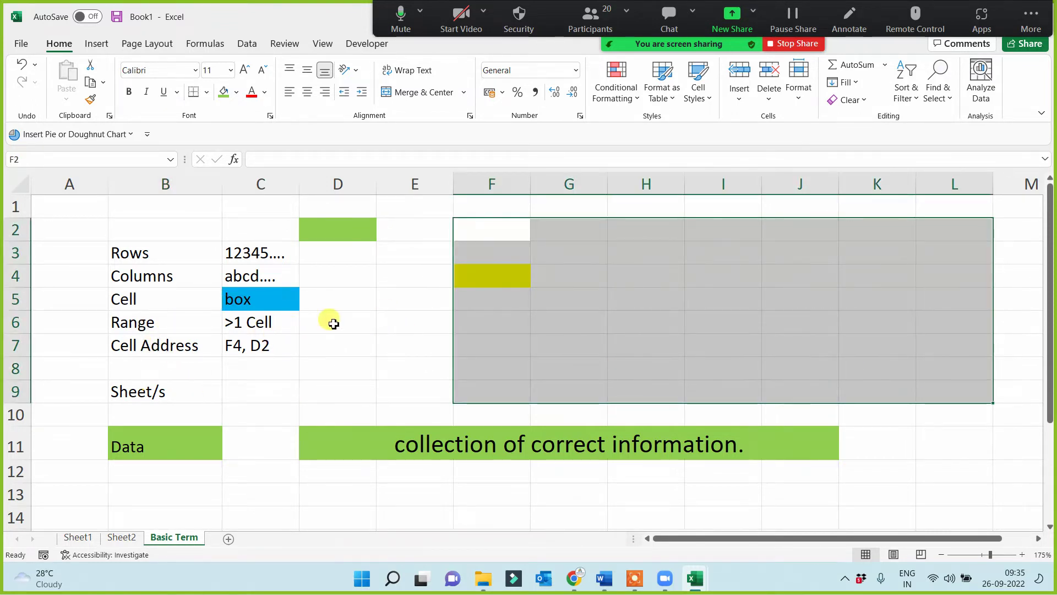
click(380, 349)
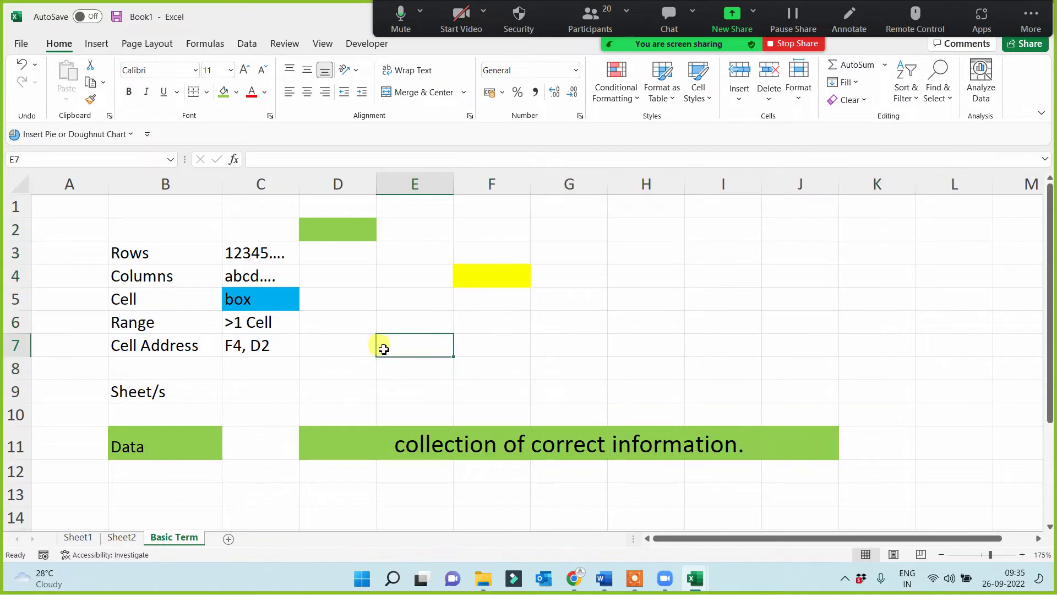
click(499, 278)
click(339, 228)
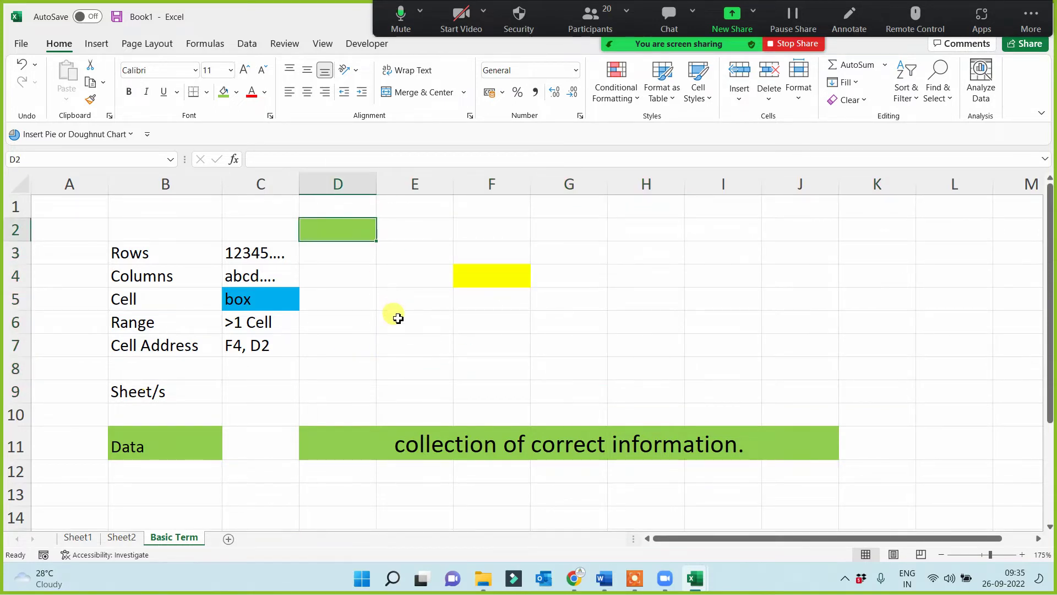
click(72, 211)
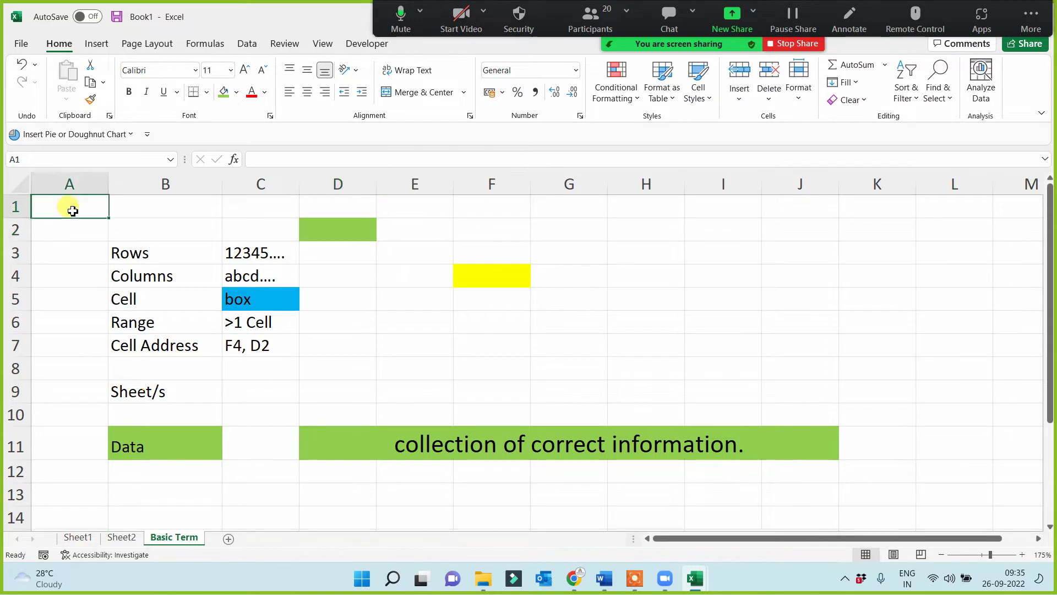
click(155, 233)
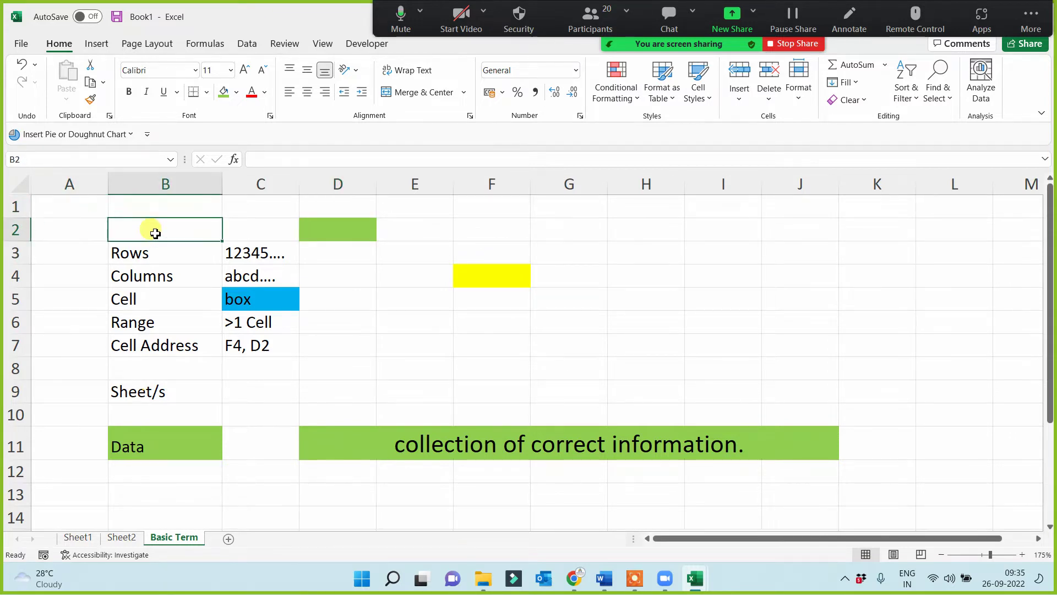
click(401, 372)
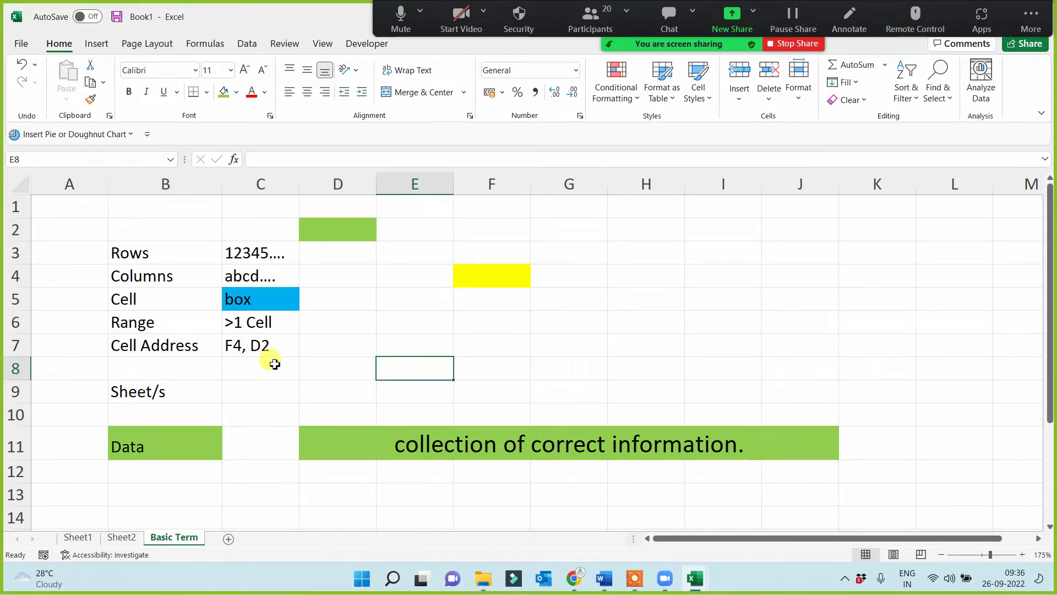
Select the Sheet/s term, visit Sheet1 and Sheet2, and return to Basic Term to highlight the Data entry.
click(137, 365)
click(147, 391)
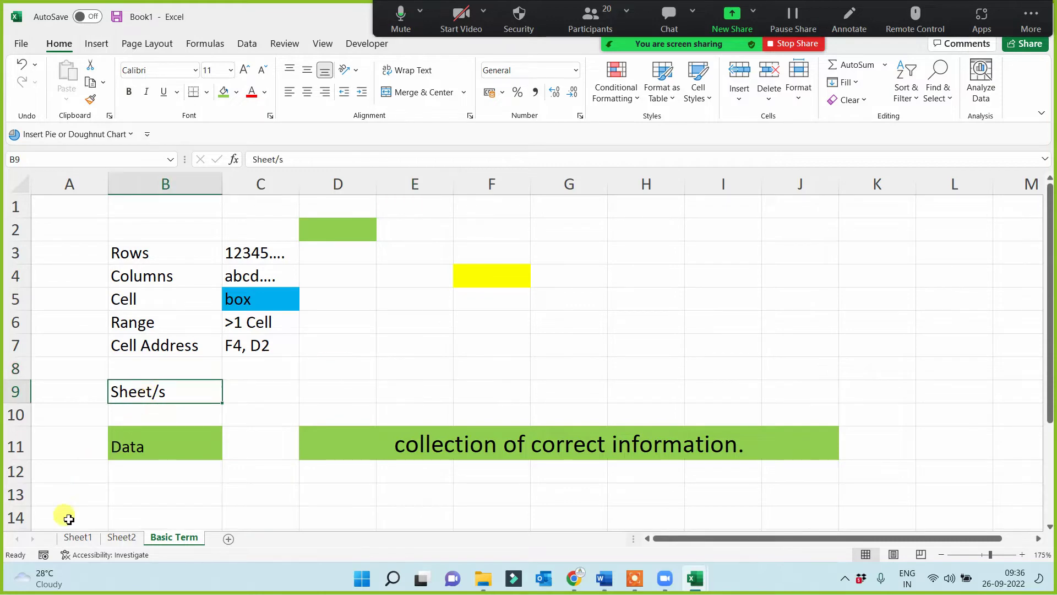
click(78, 538)
click(121, 538)
click(78, 538)
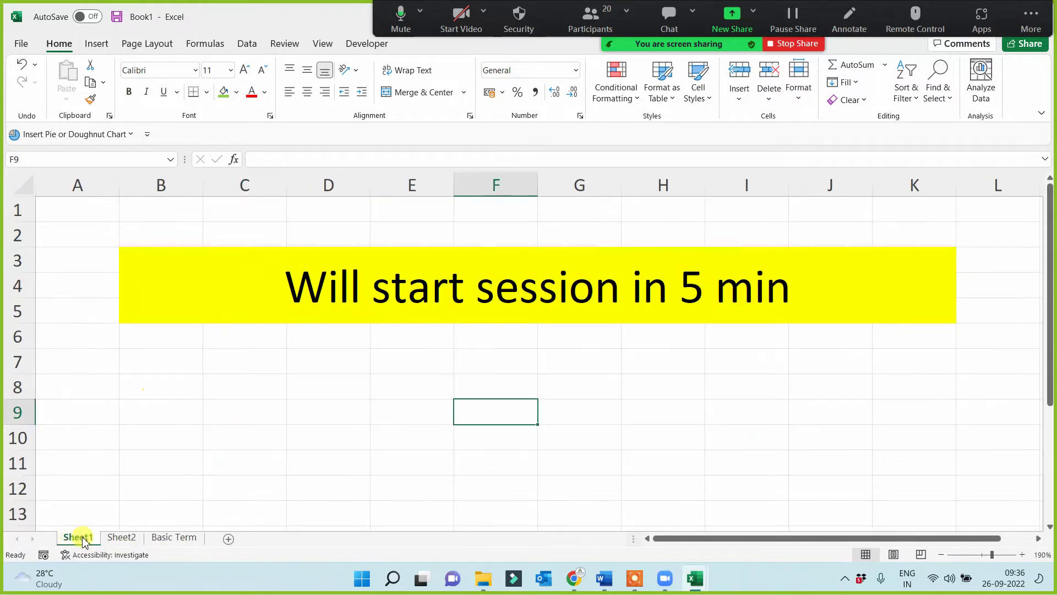
click(163, 538)
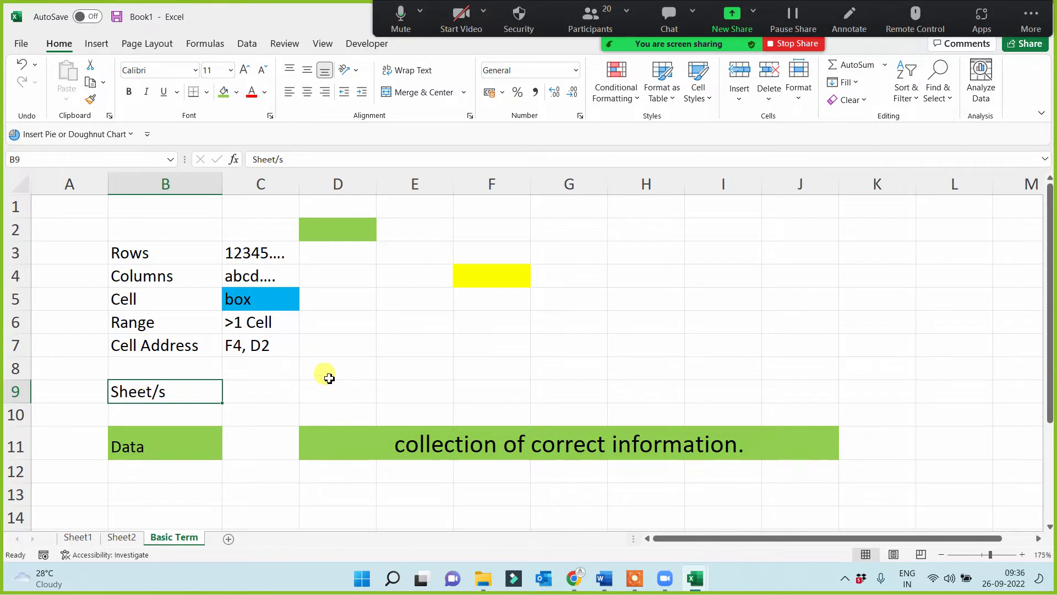
click(135, 449)
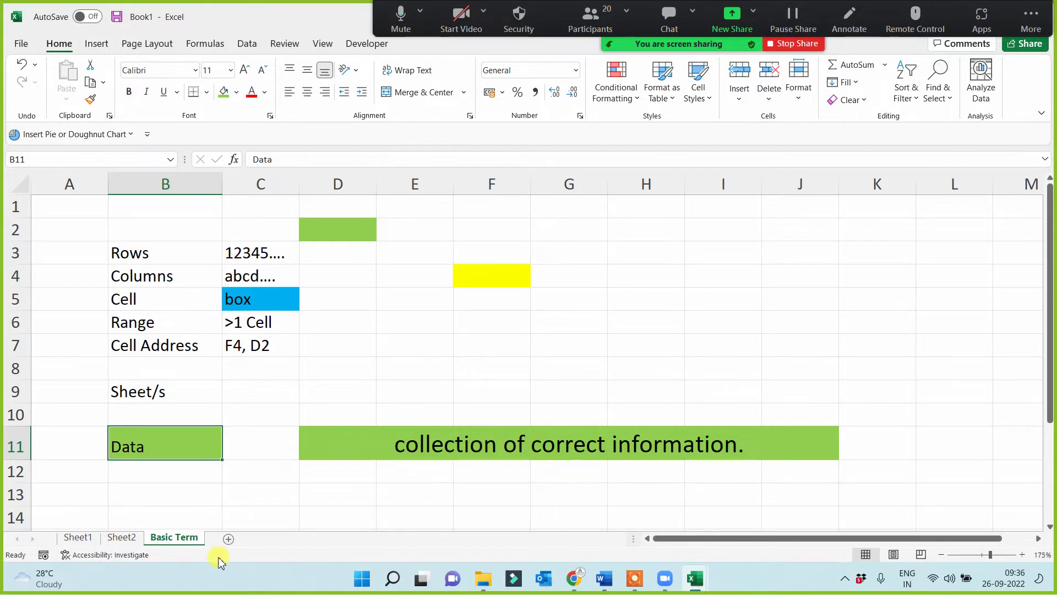
Add a new worksheet and insert the picture Pillars Of Advance Excel.jpg from the Basic Excel folder.
click(228, 539)
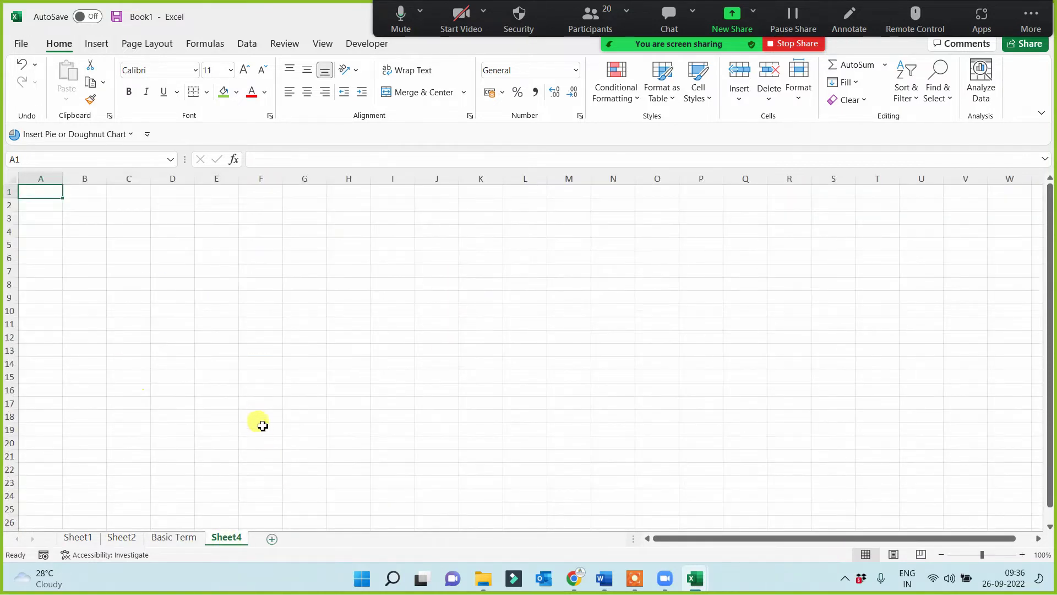
ctrl+scroll(275, 407, up, 2)
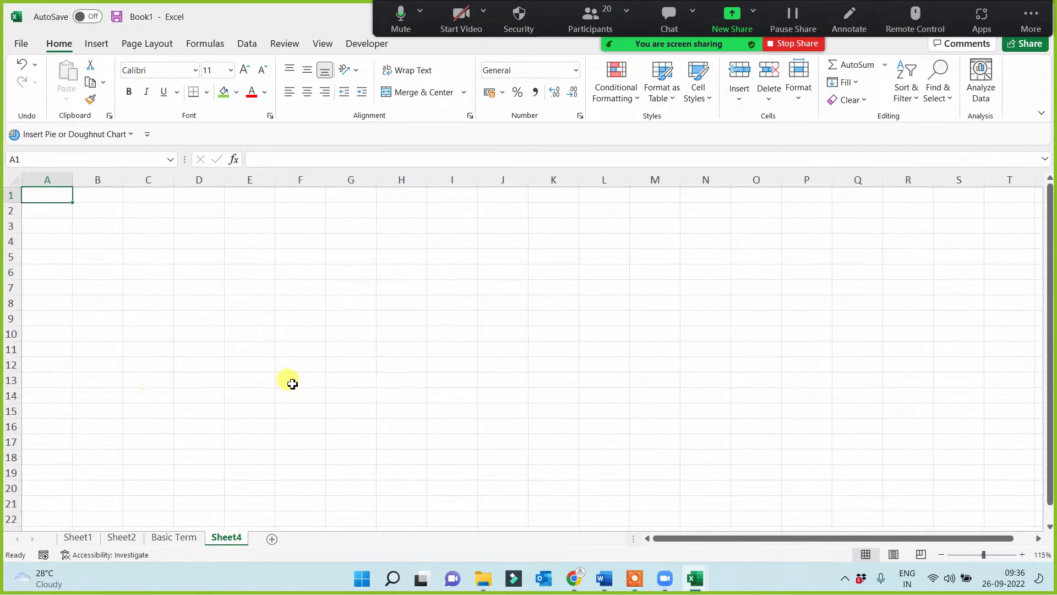
click(95, 44)
click(176, 95)
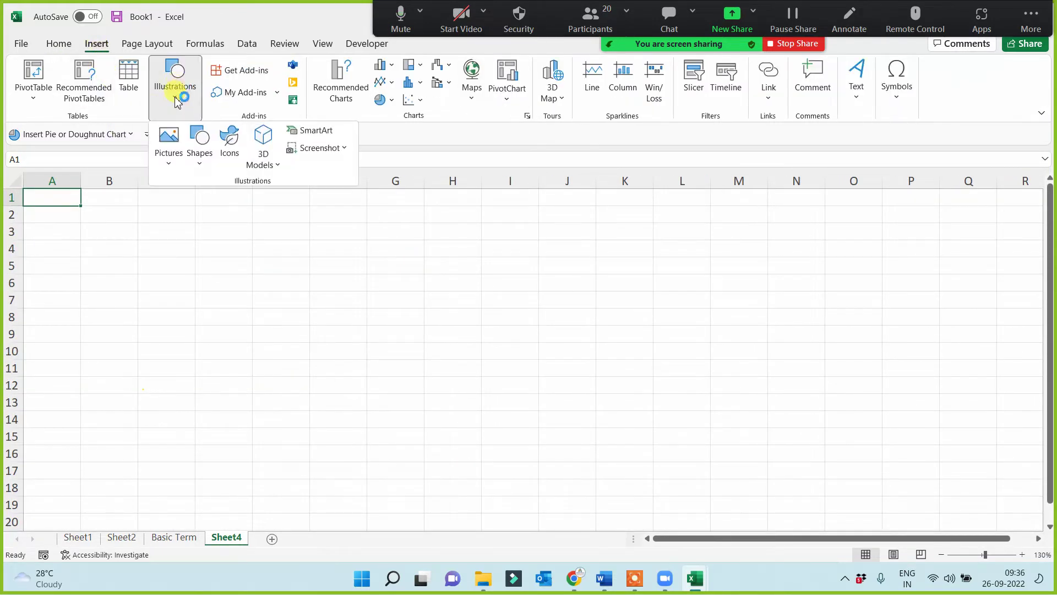
click(168, 144)
click(202, 207)
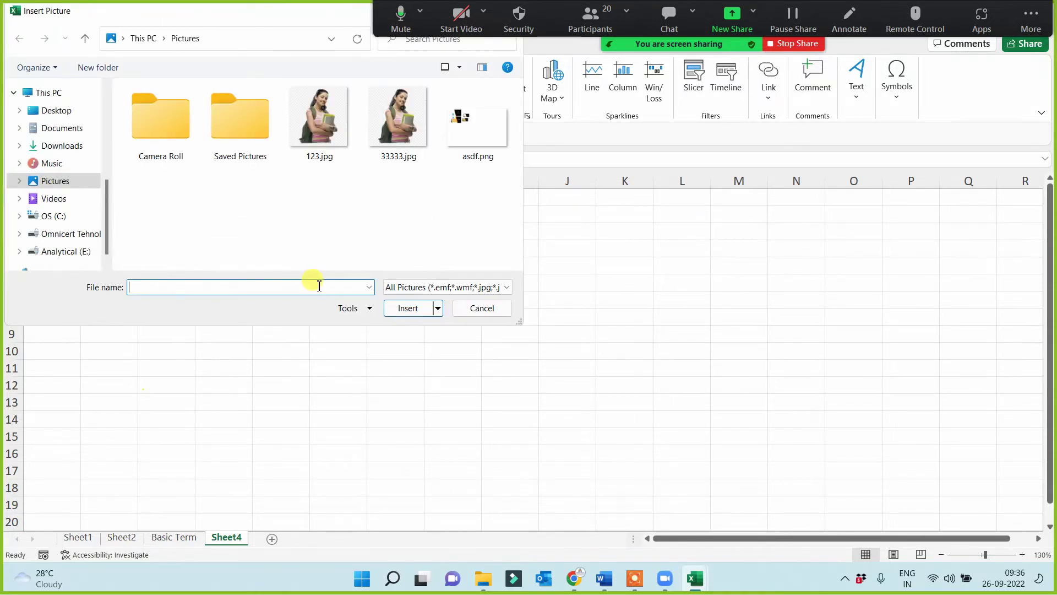
scroll(94, 165, up, 4)
click(69, 124)
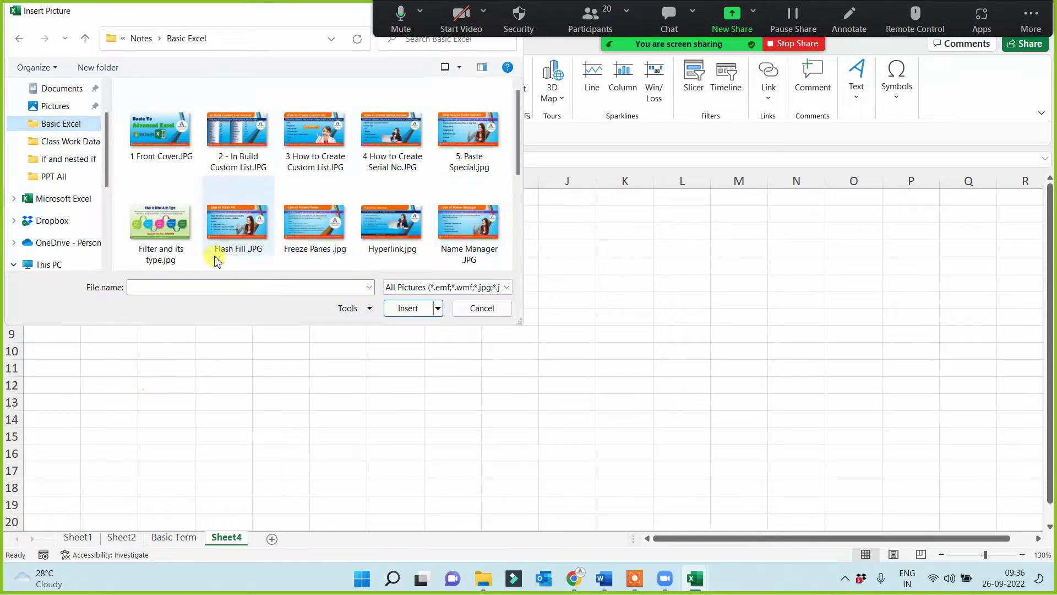
drag(519, 149, 520, 212)
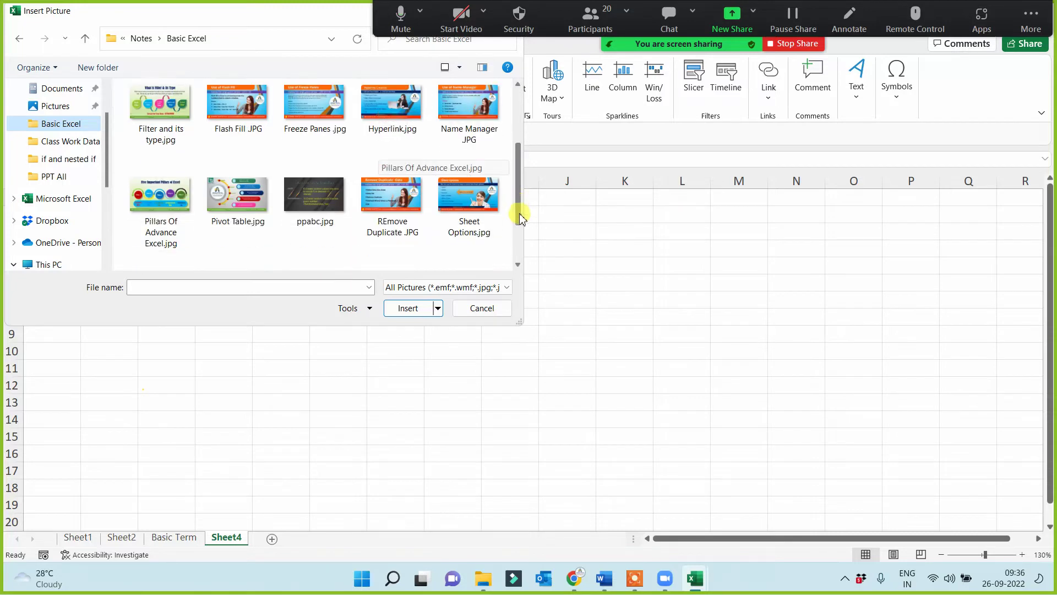
double_click(161, 190)
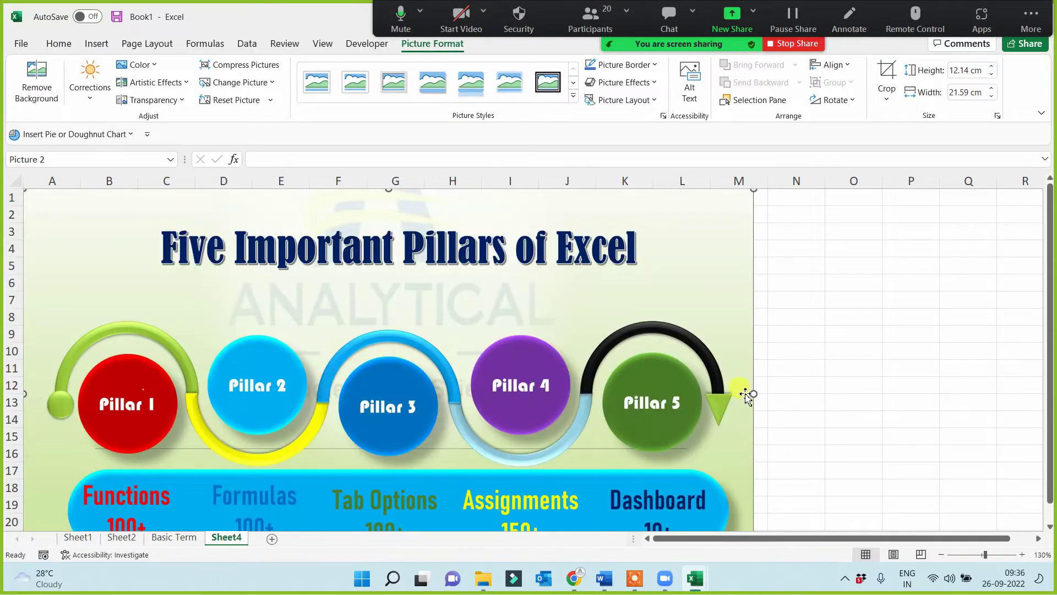
Shrink the Five Important Pillars picture to about 16.9 cm wide by 9.5 cm high and shift it slightly inward from the sheet's corner.
scroll(748, 396, down, 3)
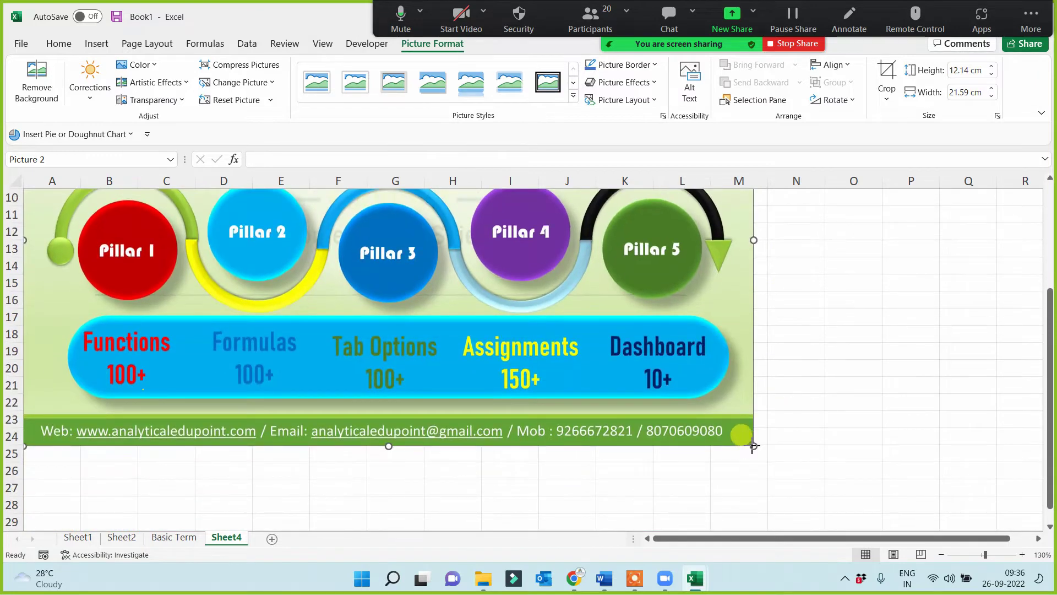
drag(754, 446, 549, 331)
scroll(672, 366, up, 3)
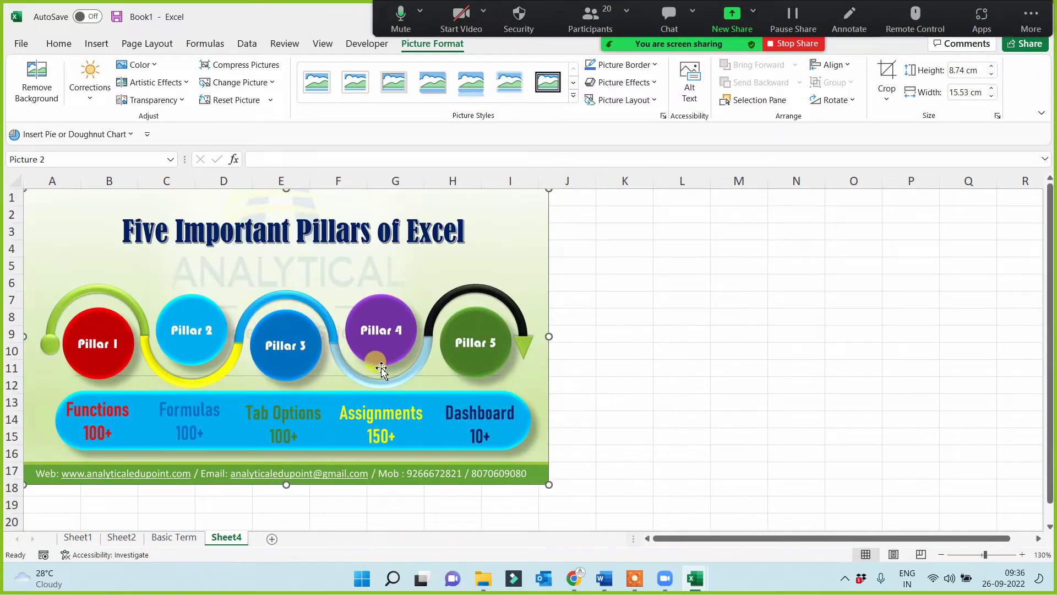
drag(549, 485, 576, 510)
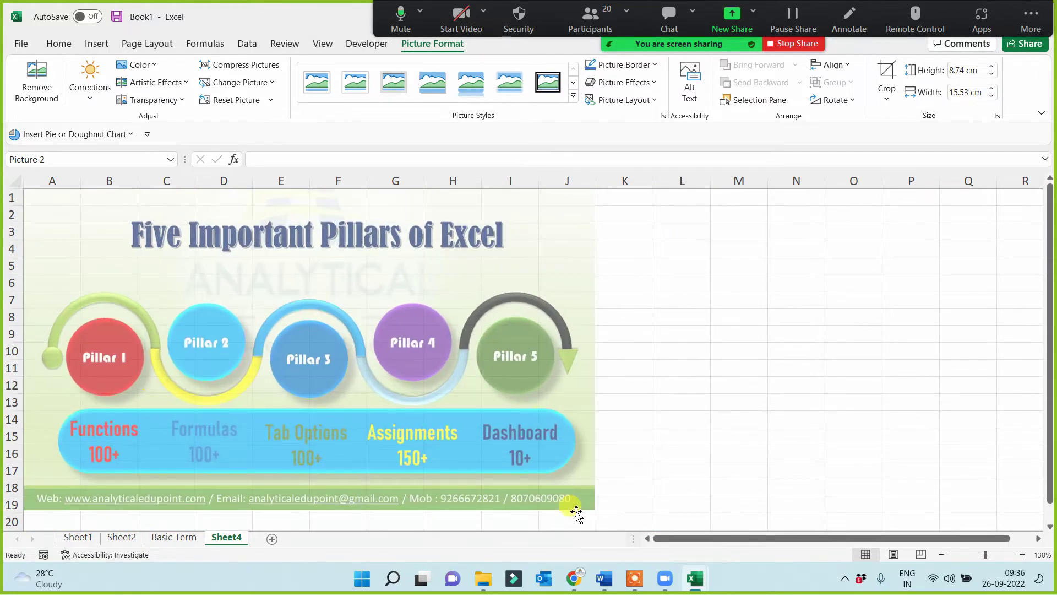
drag(425, 342, 435, 353)
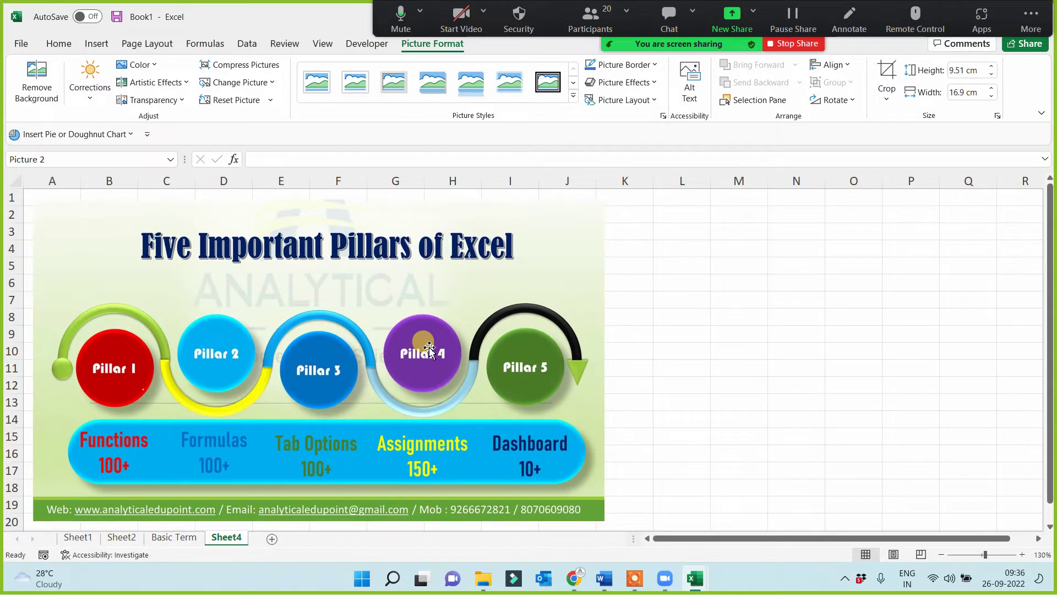
click(754, 290)
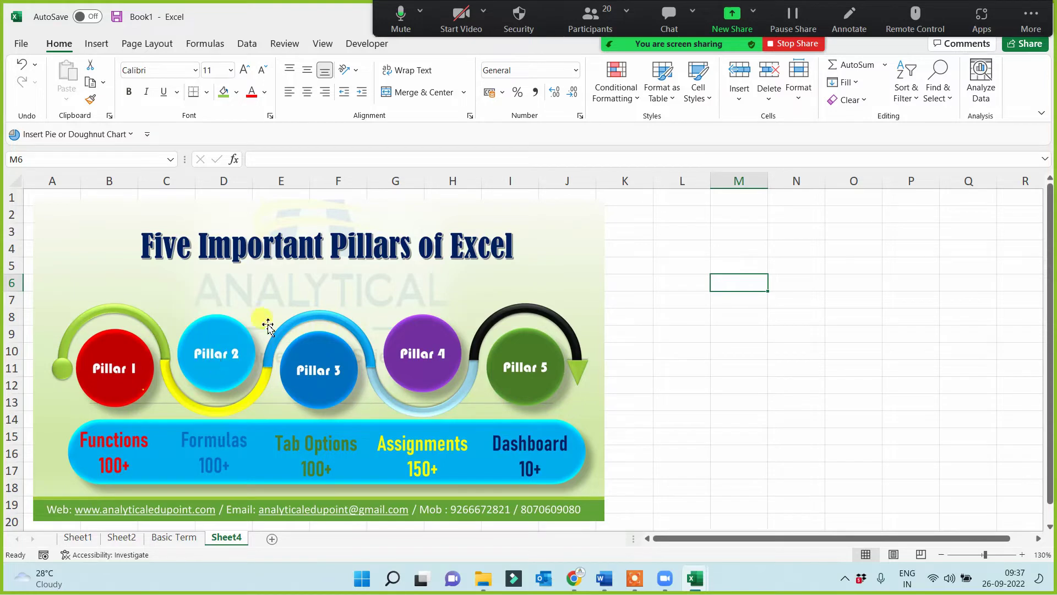
click(784, 351)
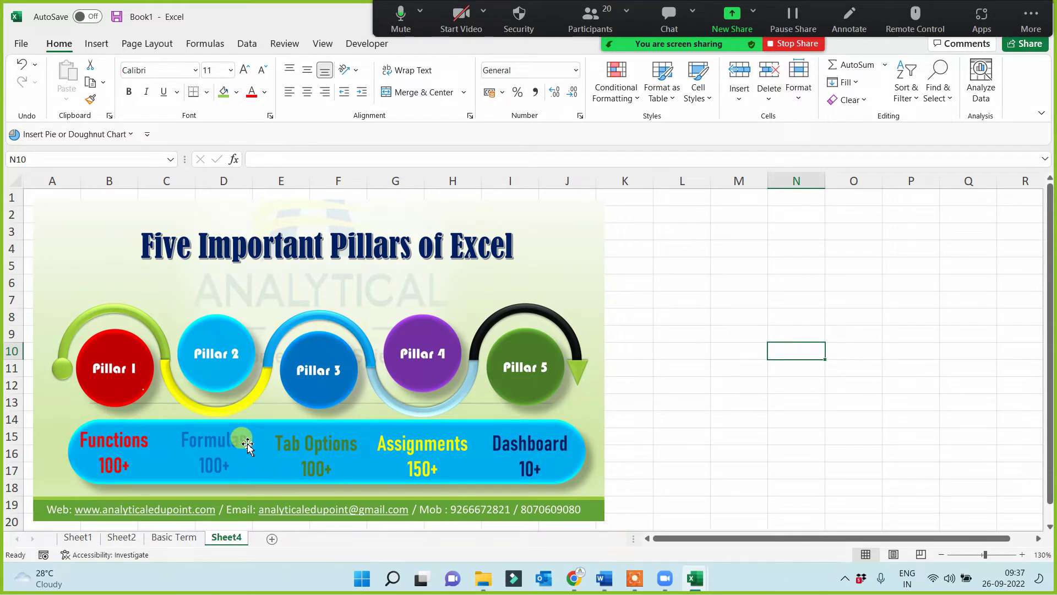
List VL, HL, sumif and if in cells M5 to M8, beside the pillars picture.
click(742, 266)
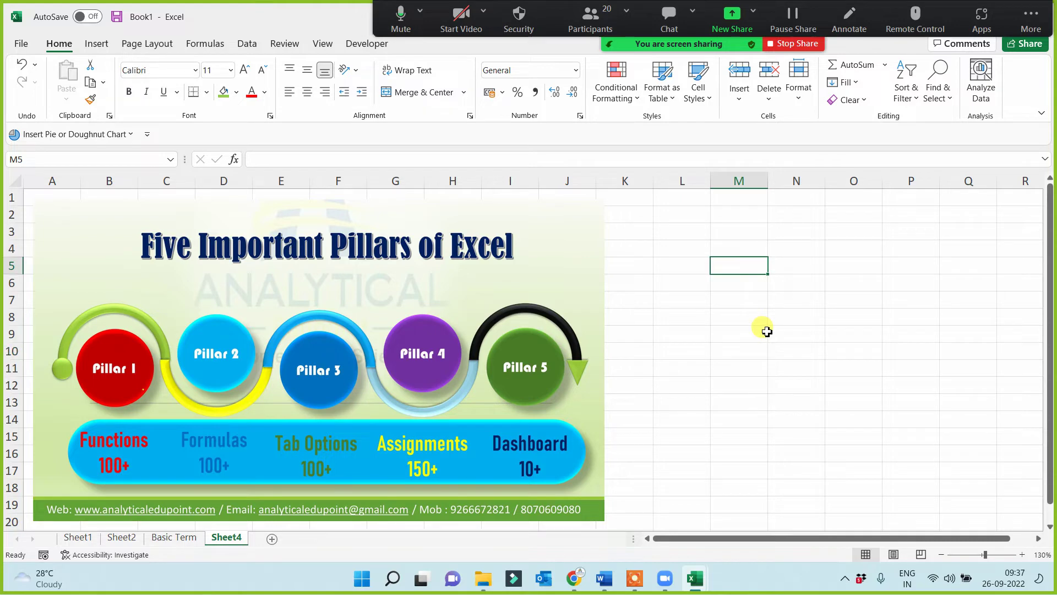
text(VL)
key(Return)
text(HL)
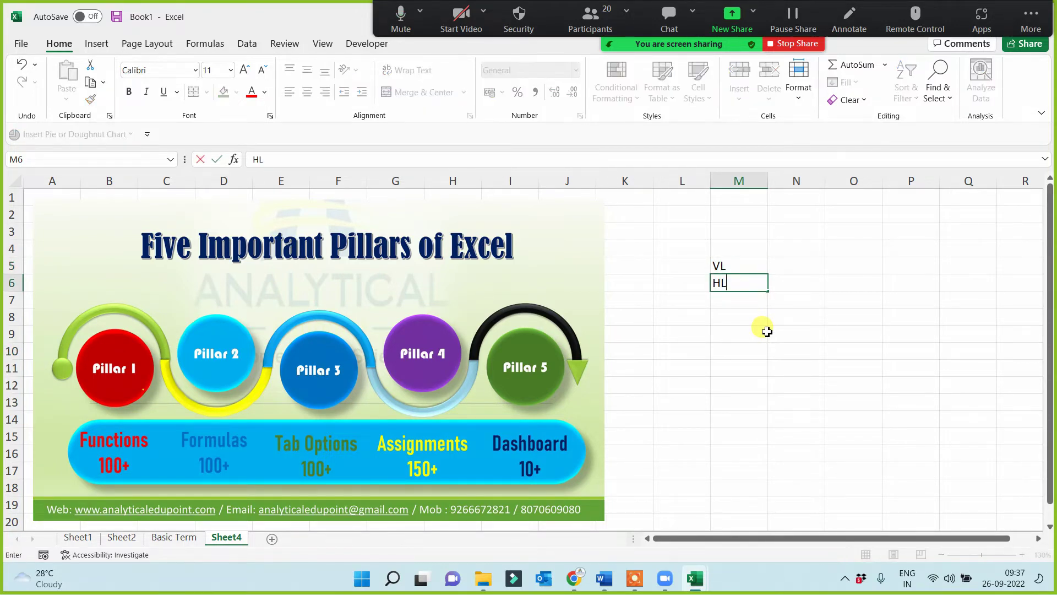
key(Return)
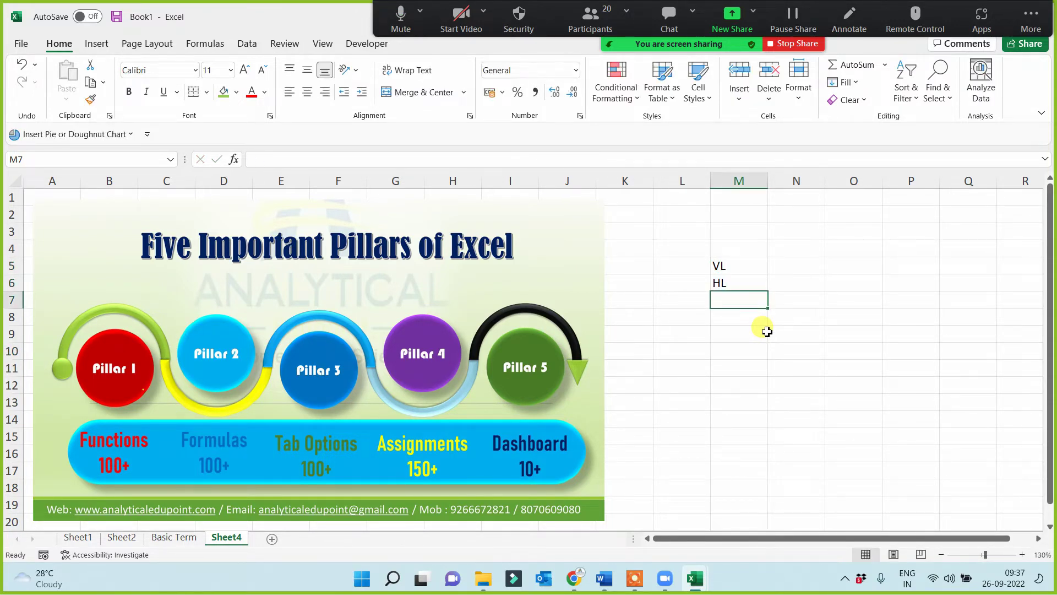
text(sumif)
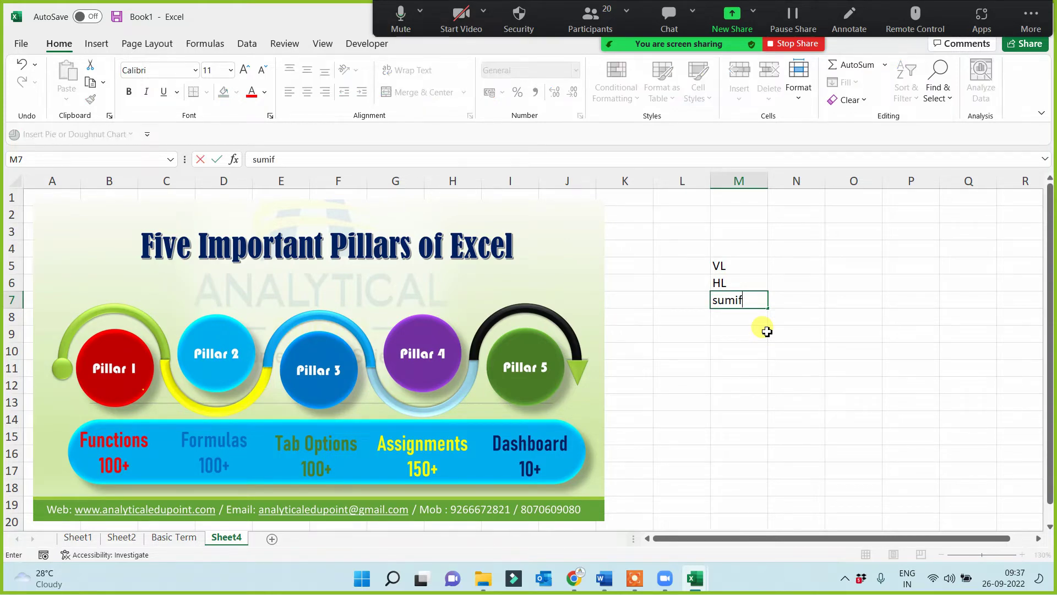
key(Return)
key(Return)
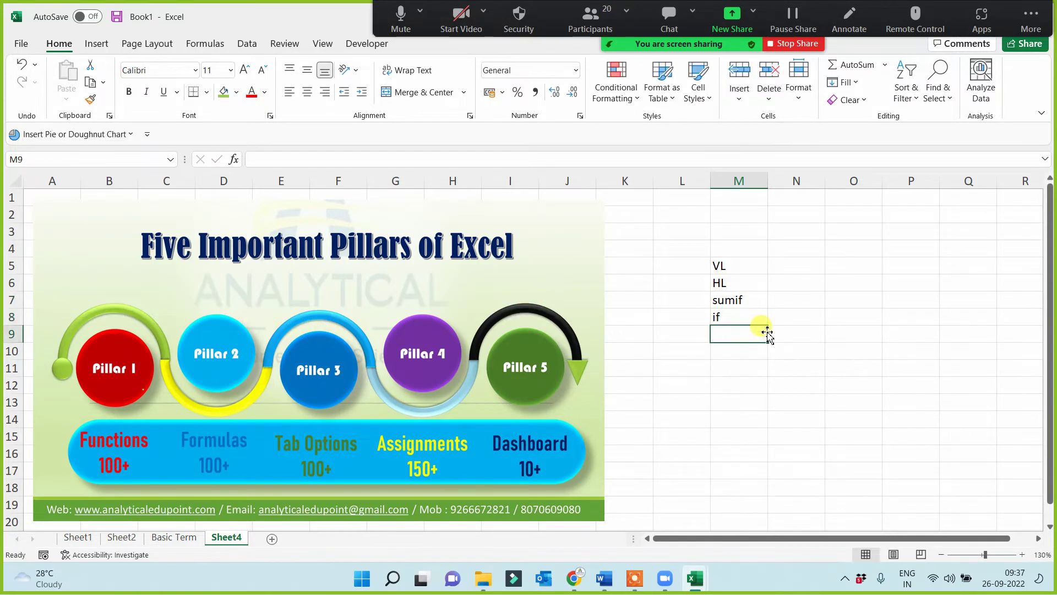
Enter the heading formulas in cell M3, above the VL to if list.
click(738, 241)
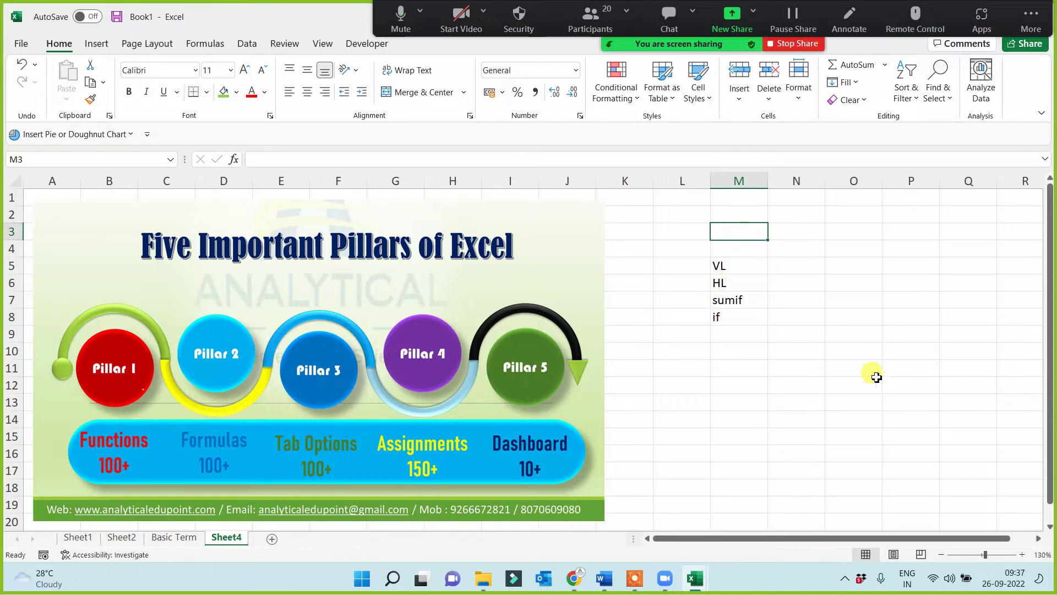
text(formulas)
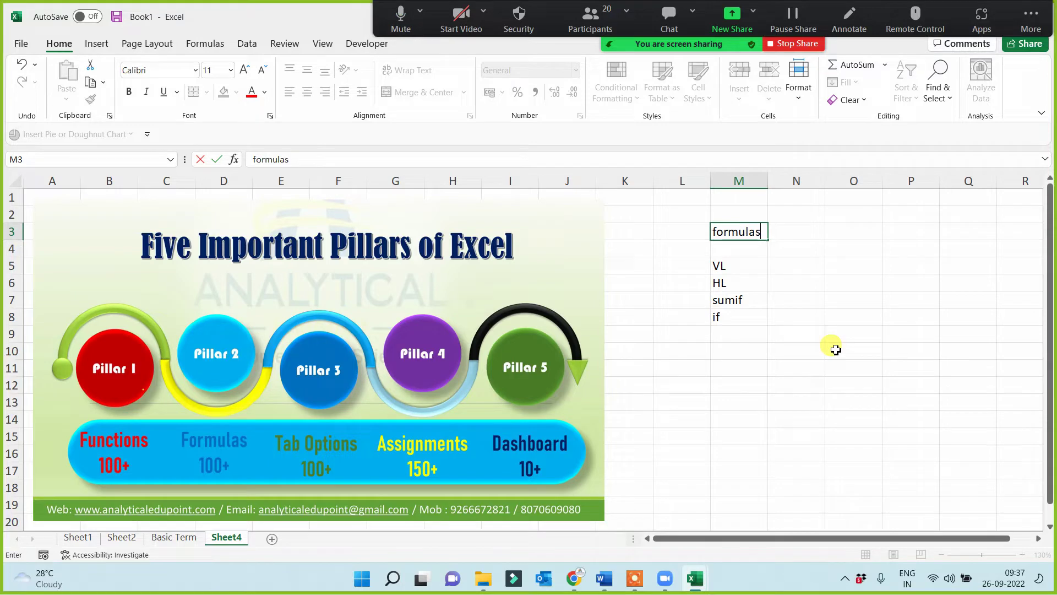
click(819, 432)
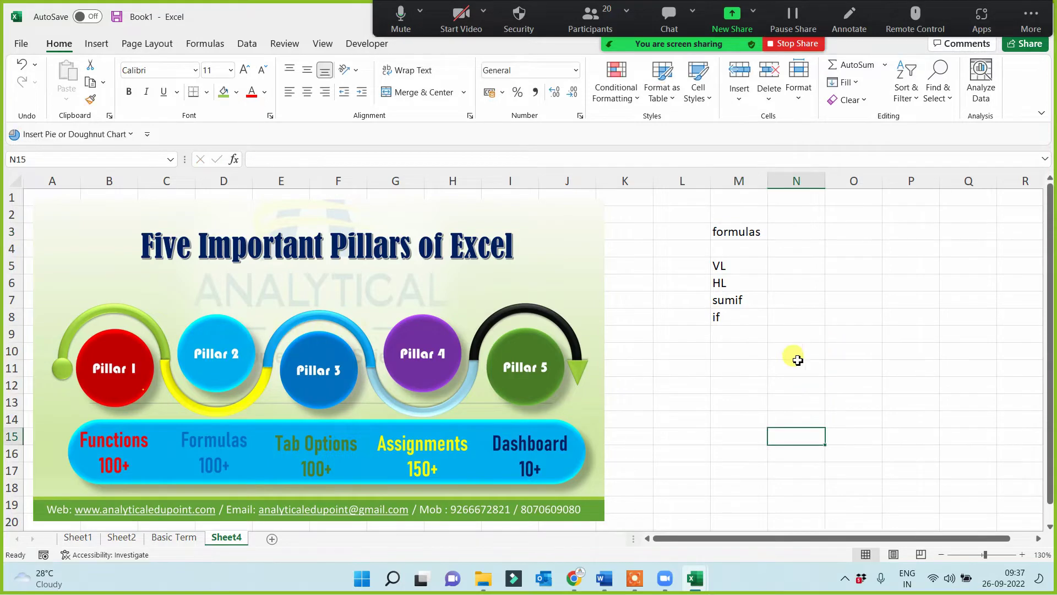
Add sum in cell M9 at the end of the formula list.
drag(738, 262, 738, 335)
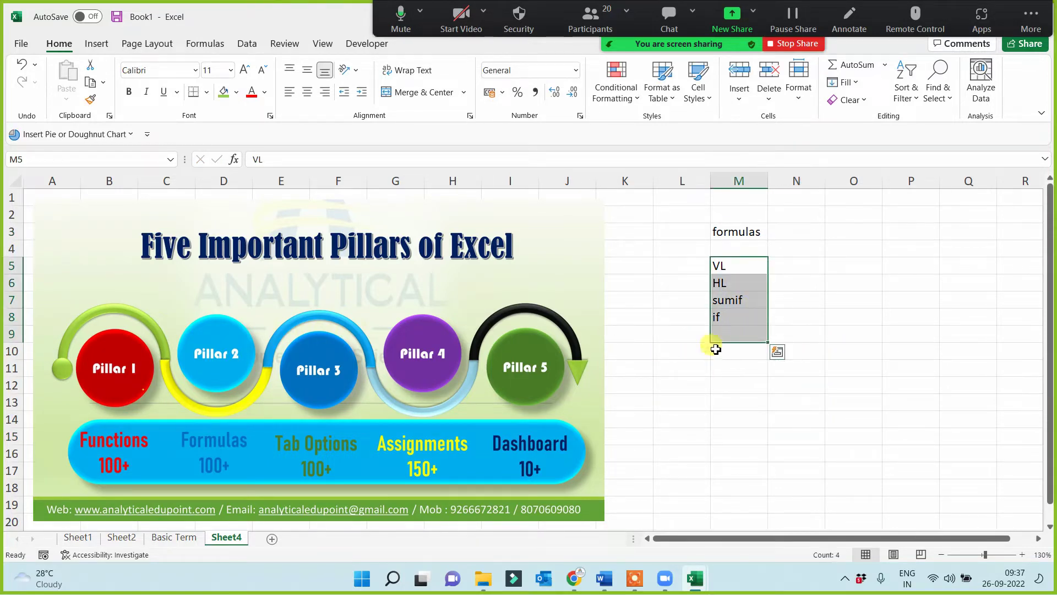
click(727, 330)
text(sumif)
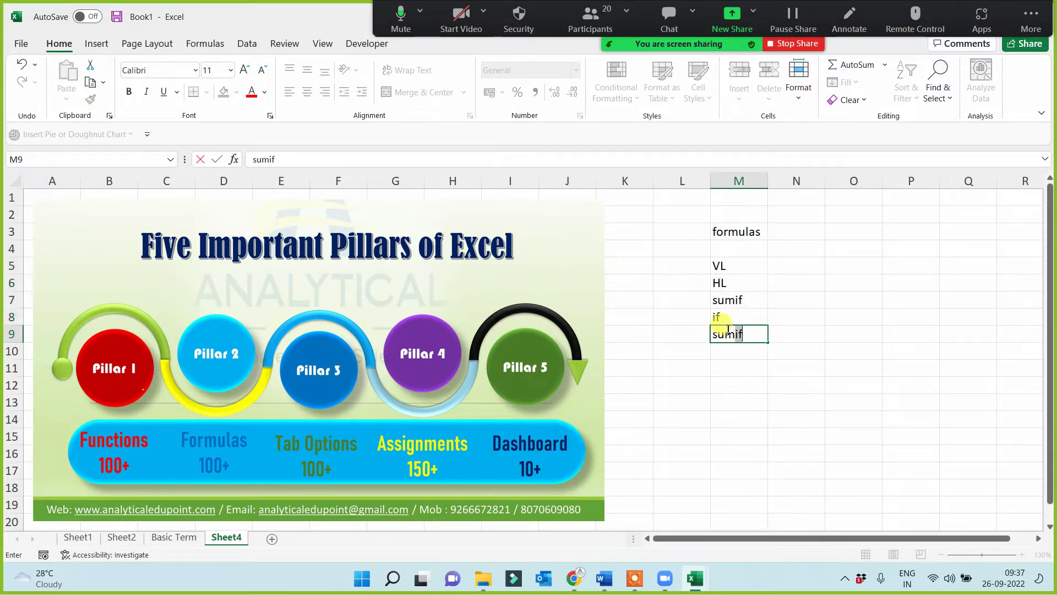
key(Return)
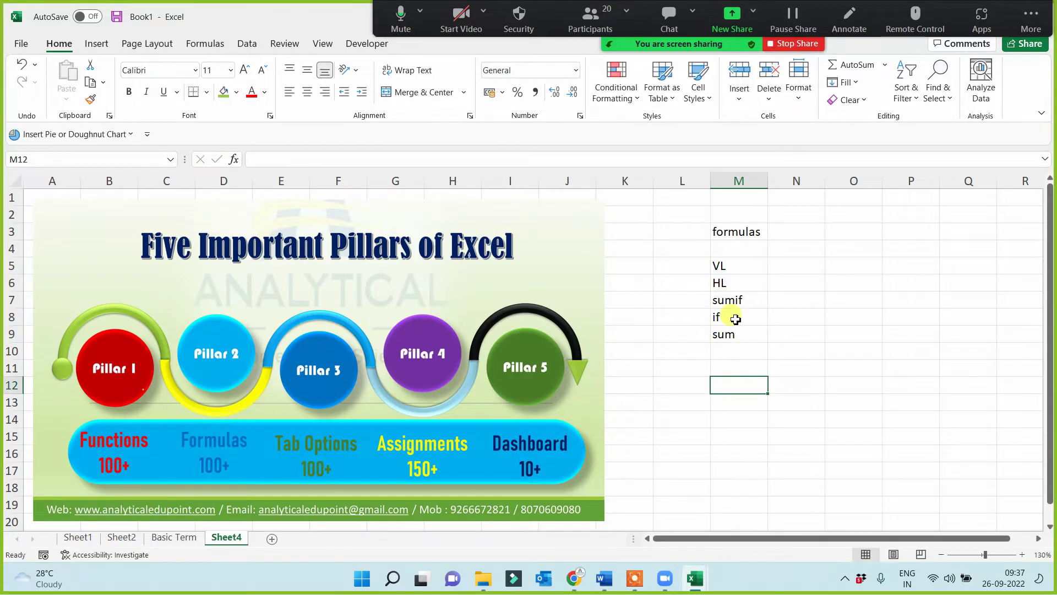
drag(735, 268, 738, 371)
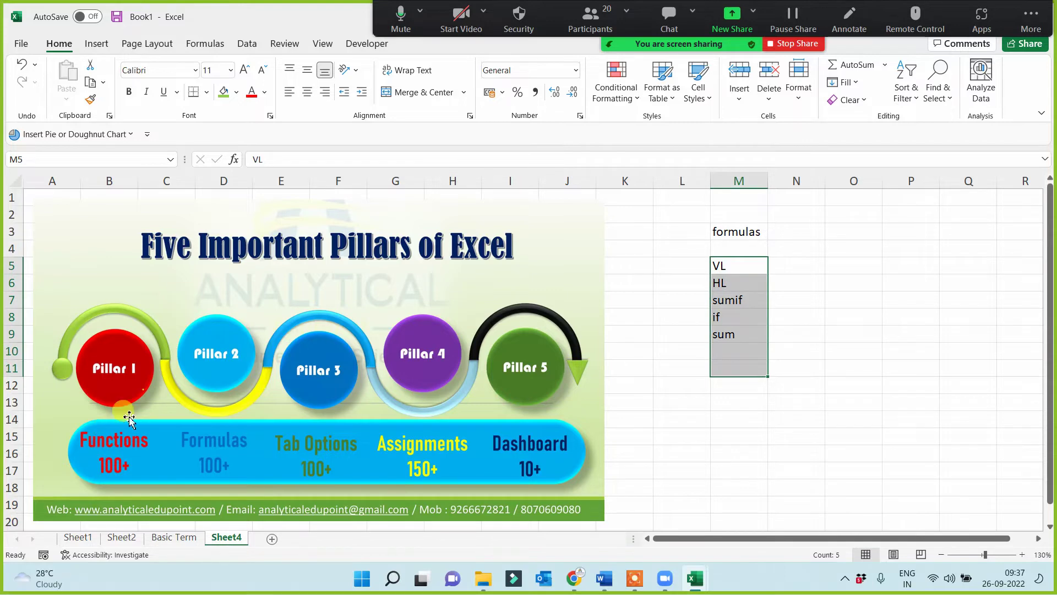
Check the meeting's participants list and minimize it.
click(719, 231)
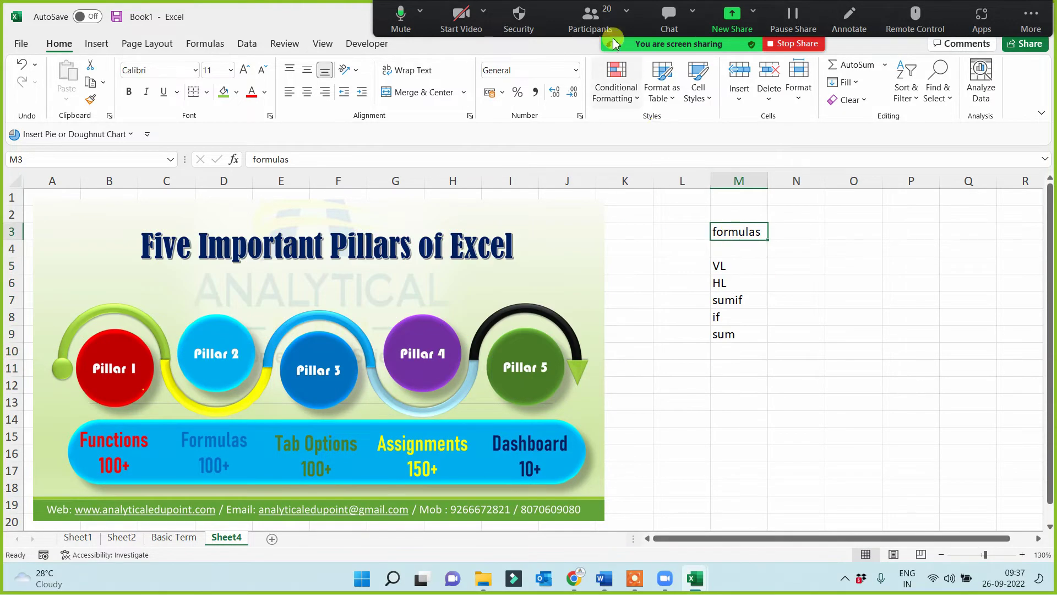
click(610, 20)
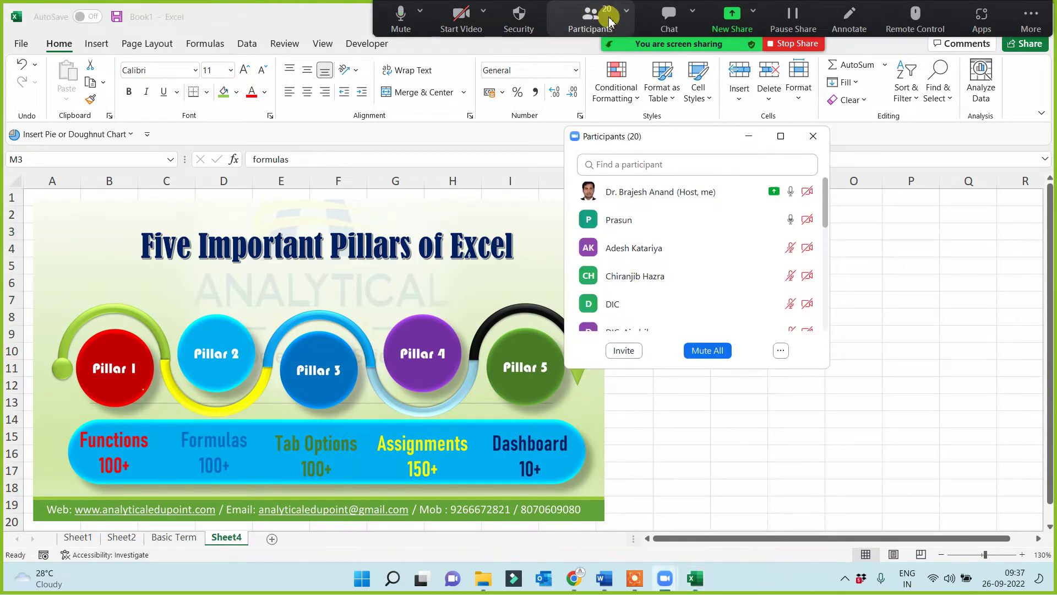
click(749, 137)
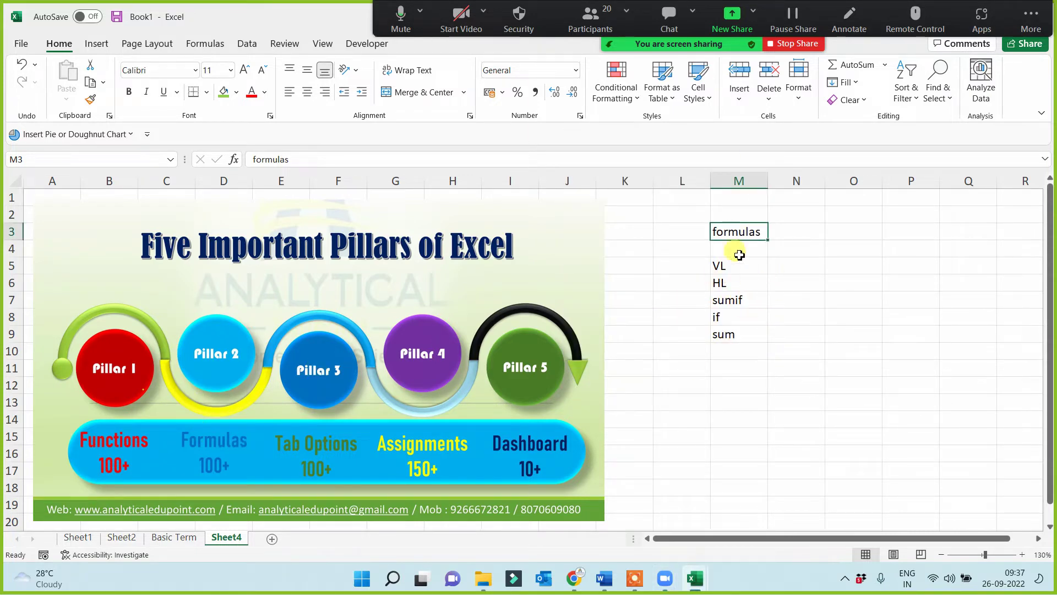
Move the heading formulas from cell M3 to cell N3.
drag(743, 240, 798, 231)
click(737, 231)
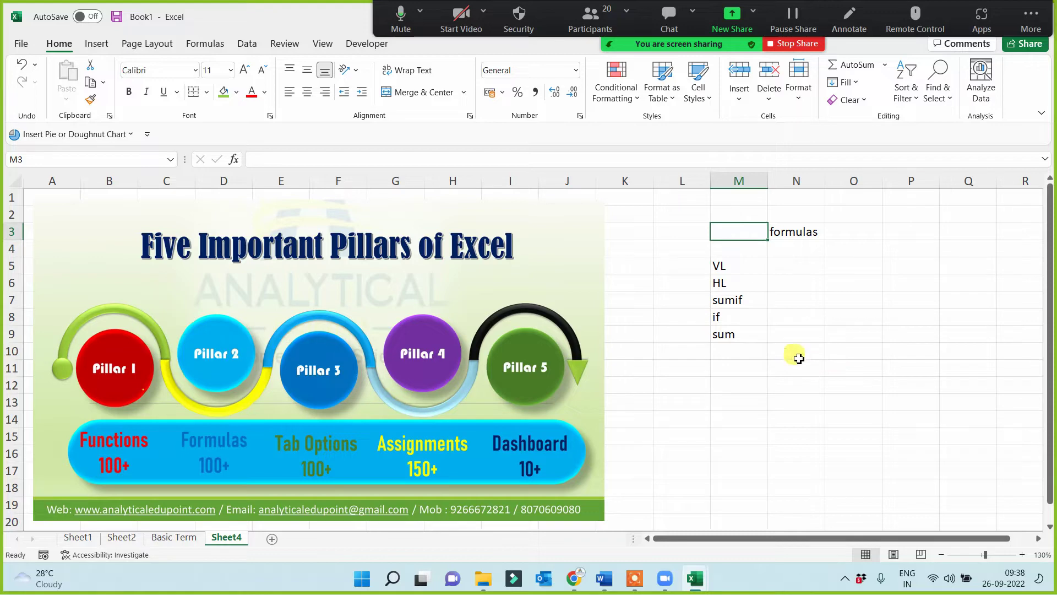
Examine the VL to sum list in M5 to M9 and its formulas heading alongside the pillars picture.
drag(737, 266, 736, 341)
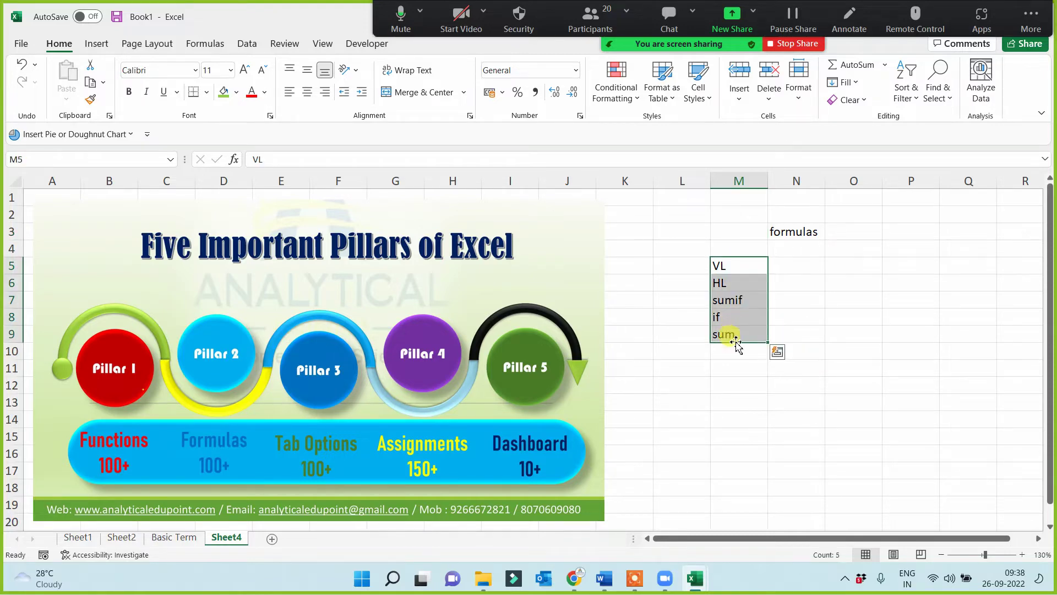
click(736, 406)
drag(633, 349, 865, 487)
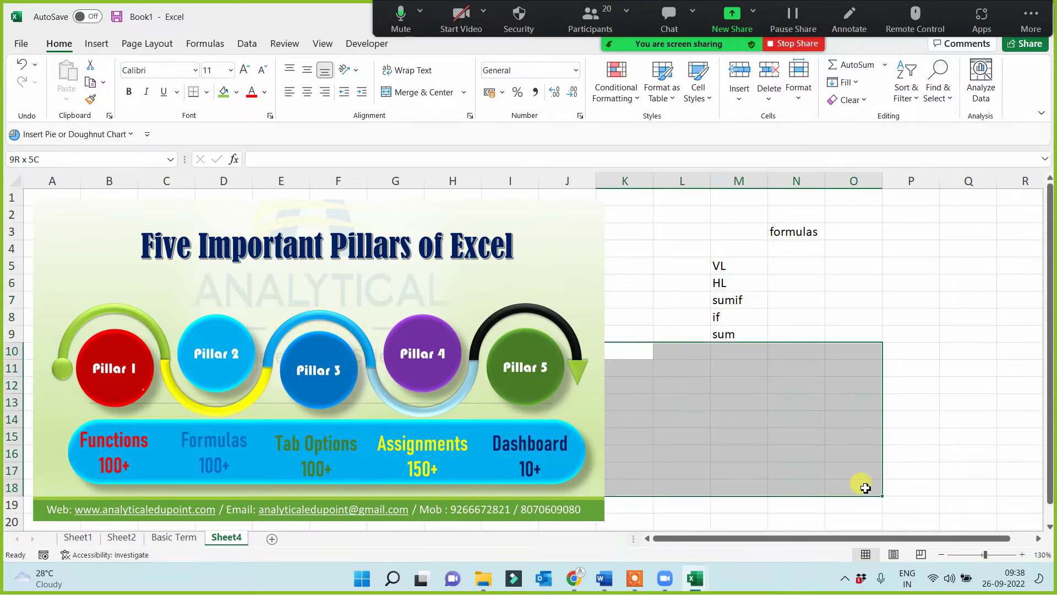
click(896, 279)
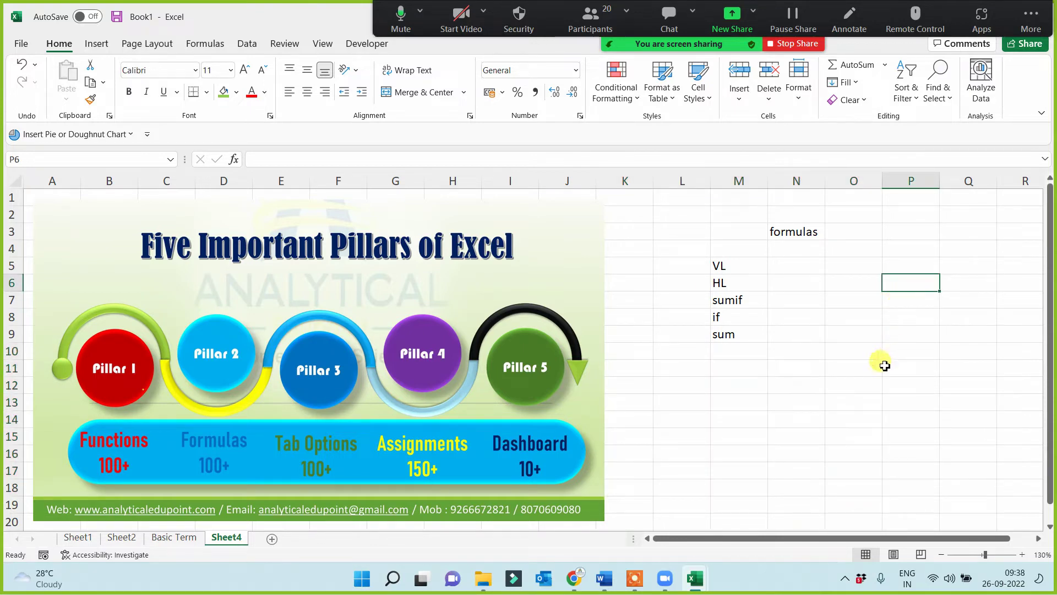
click(803, 233)
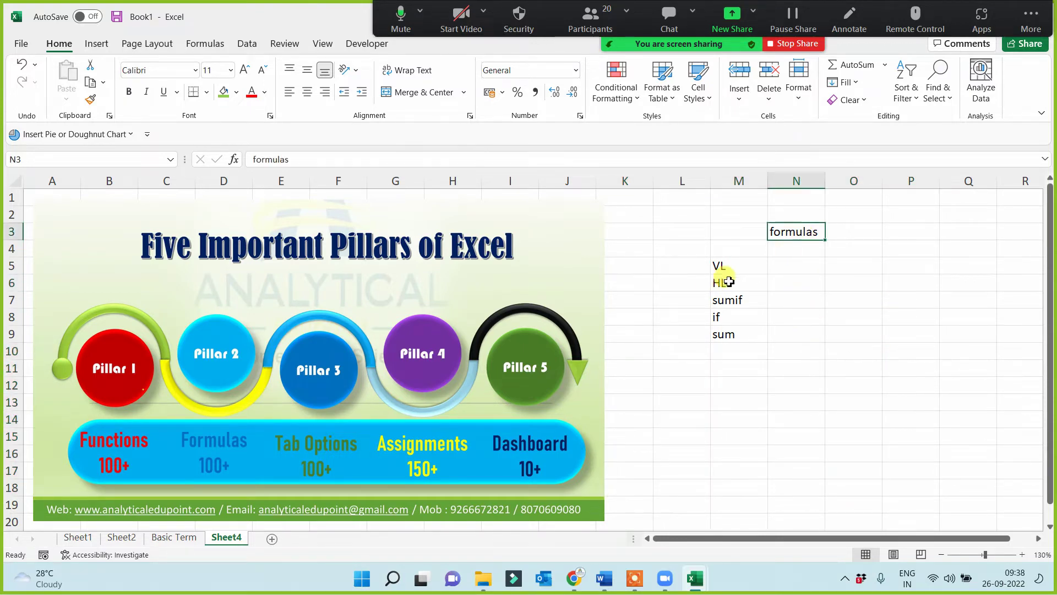
drag(724, 267, 728, 337)
click(732, 384)
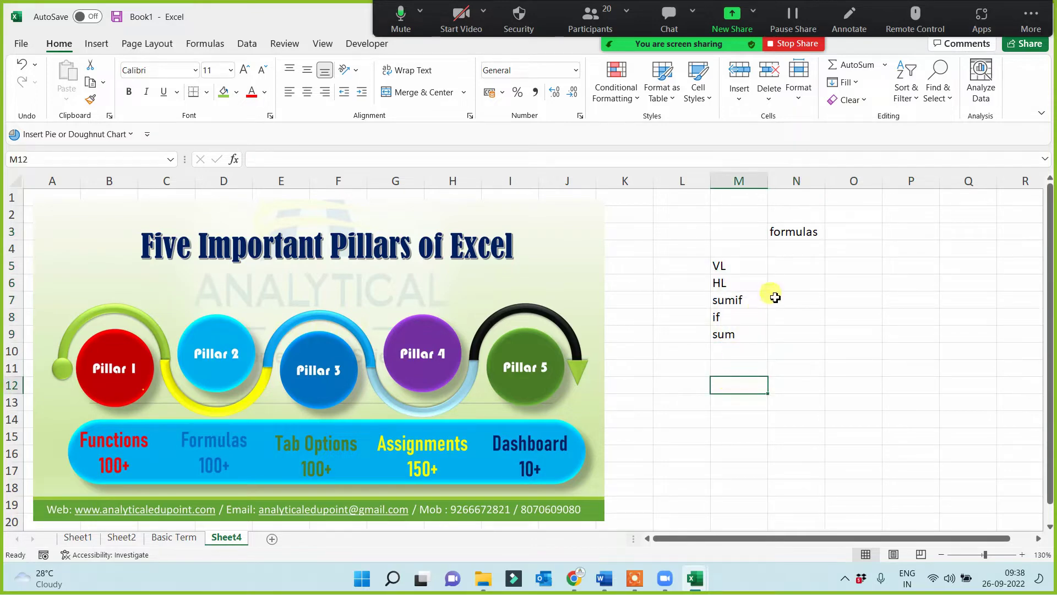
click(794, 230)
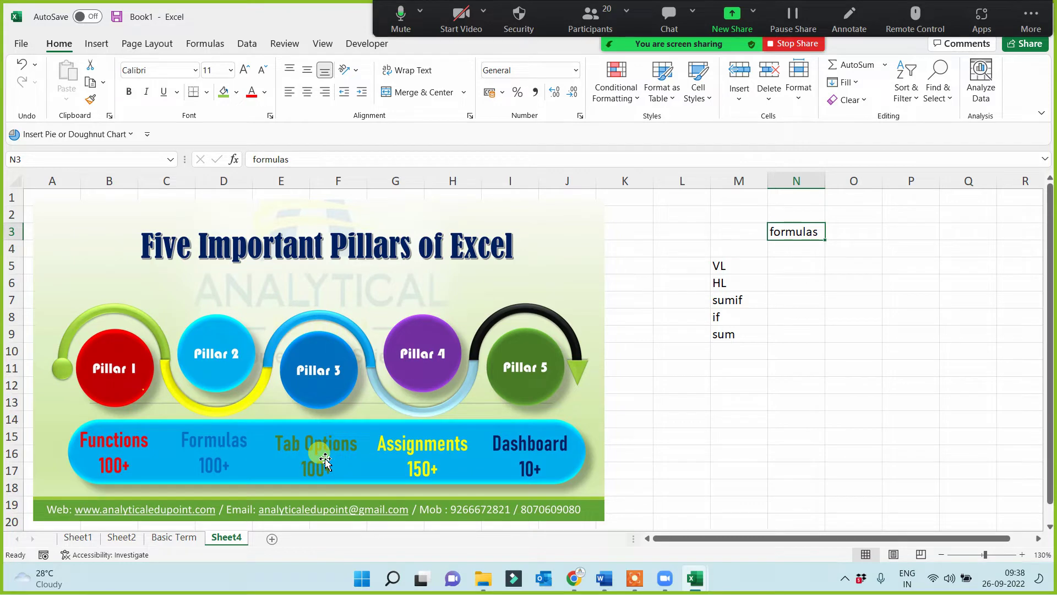
click(706, 442)
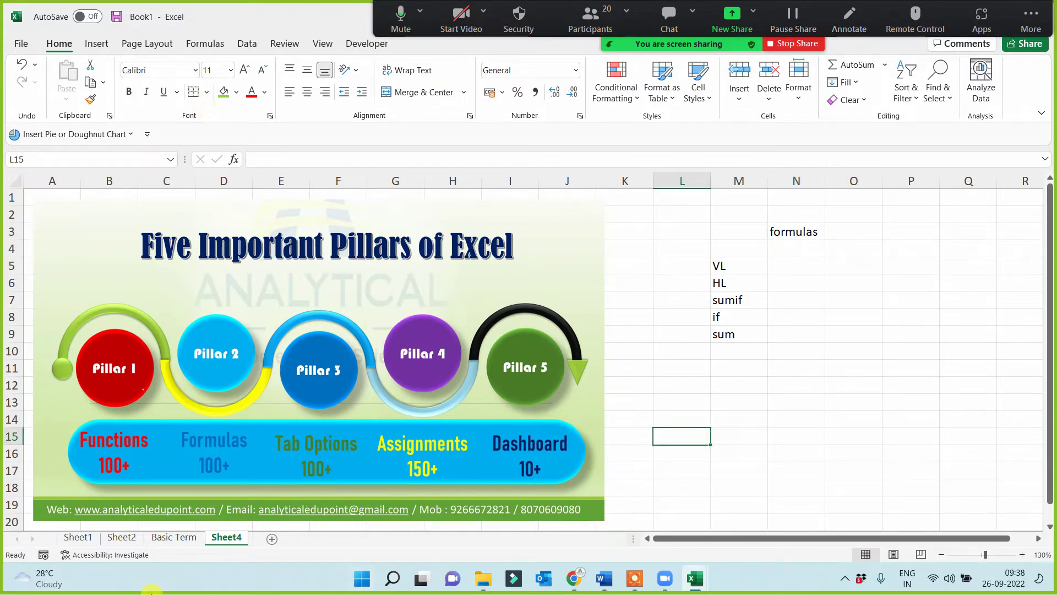
Look through the Data, View and Insert commands as examples of the Tab Options pillar.
click(248, 45)
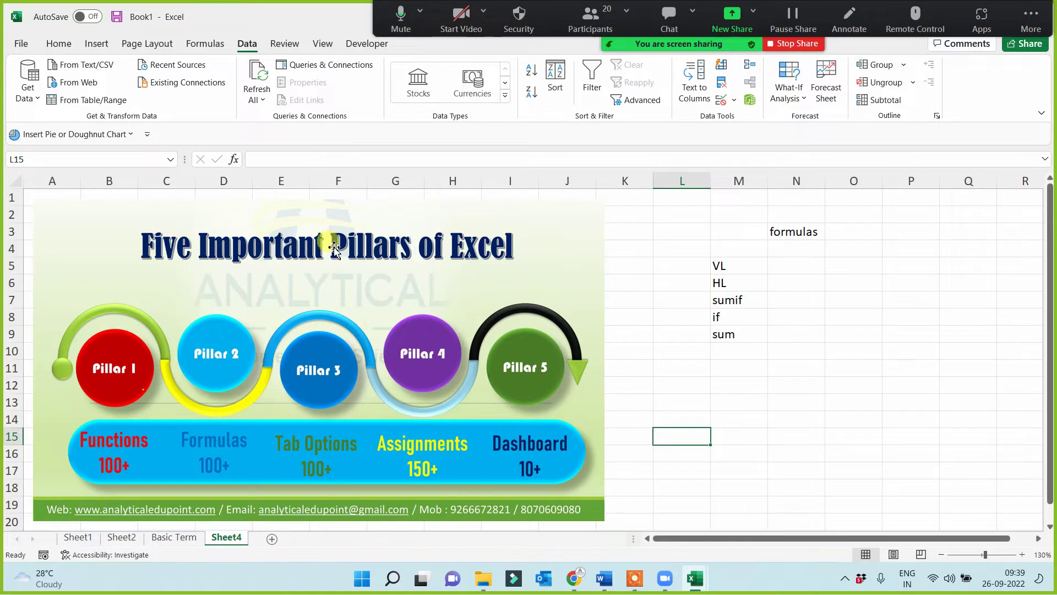
click(323, 43)
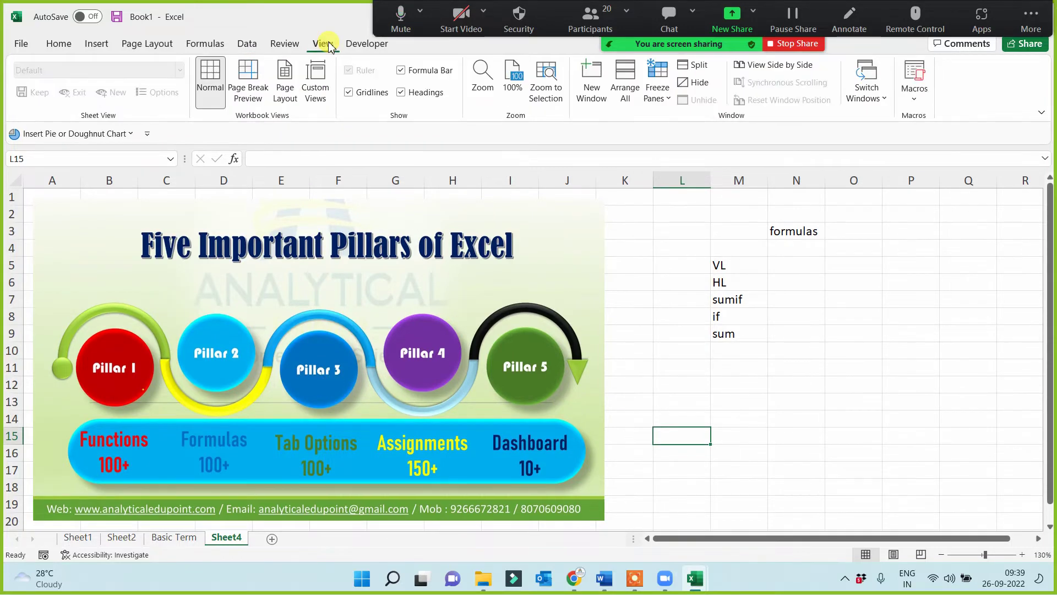
click(247, 45)
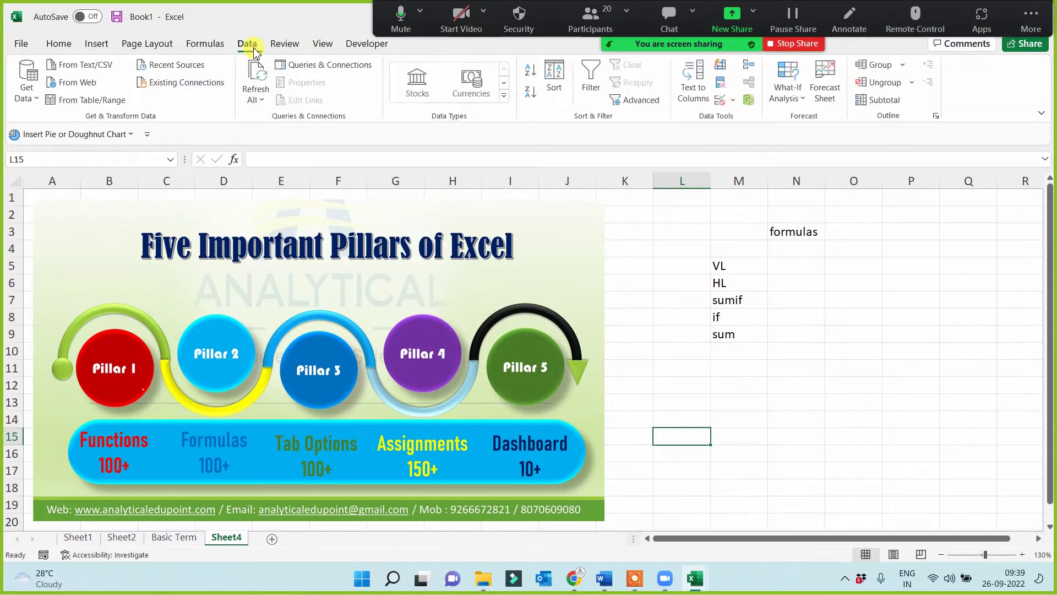
click(96, 50)
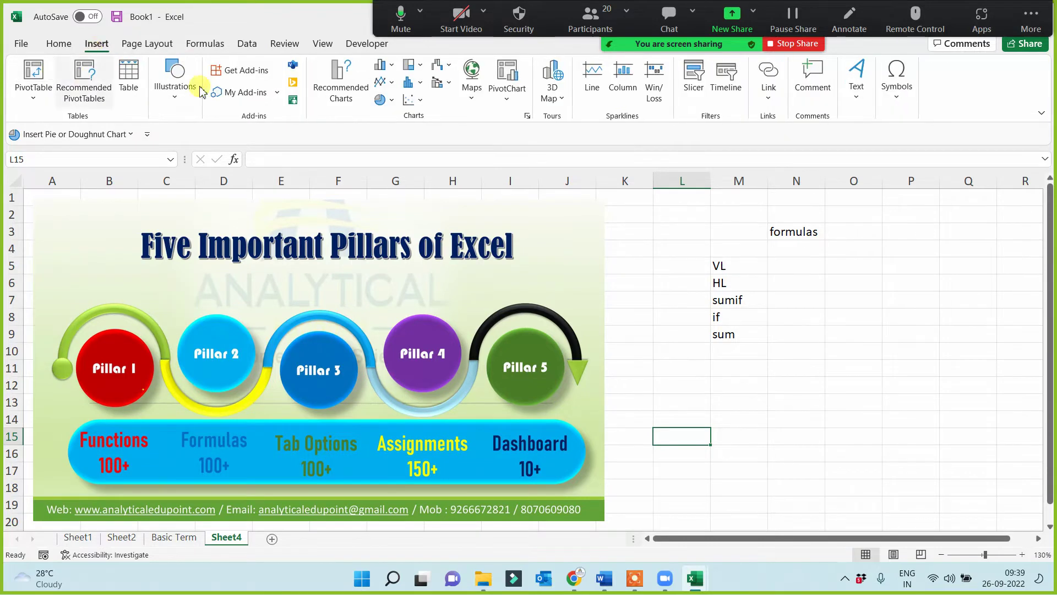
click(736, 406)
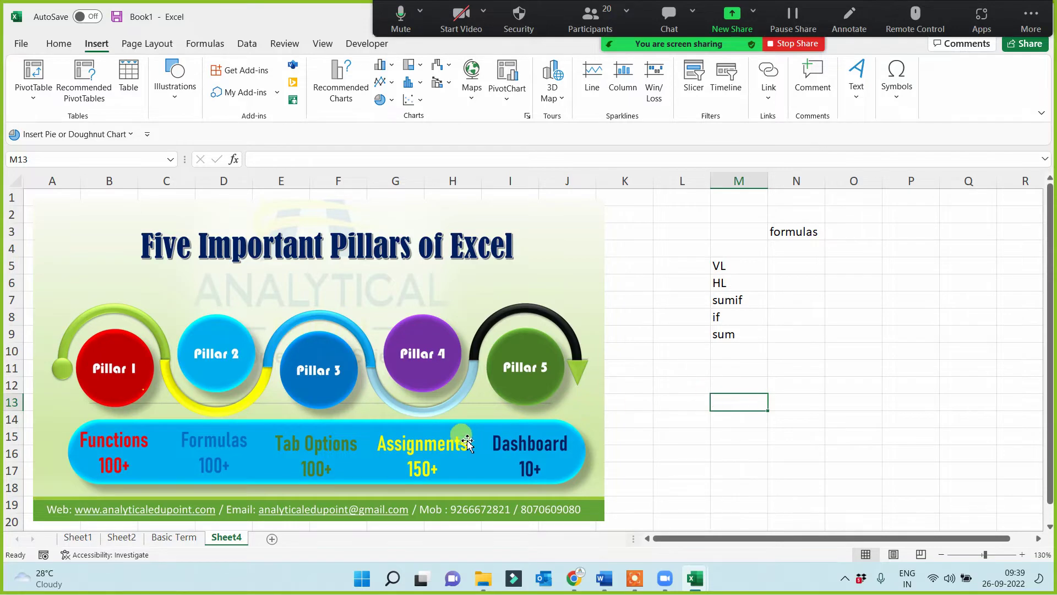
click(735, 387)
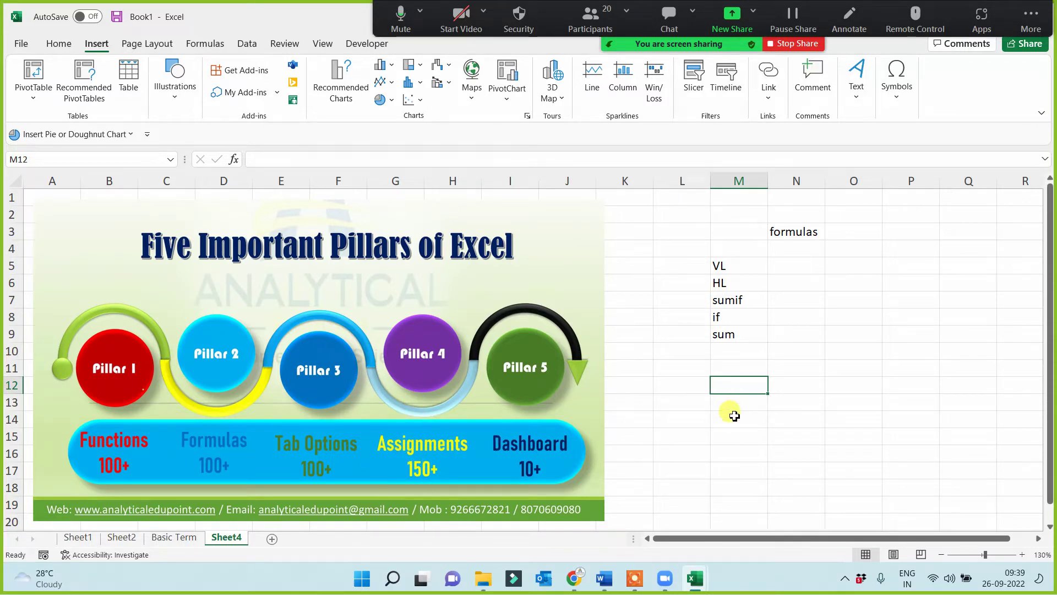
text(3-Apr)
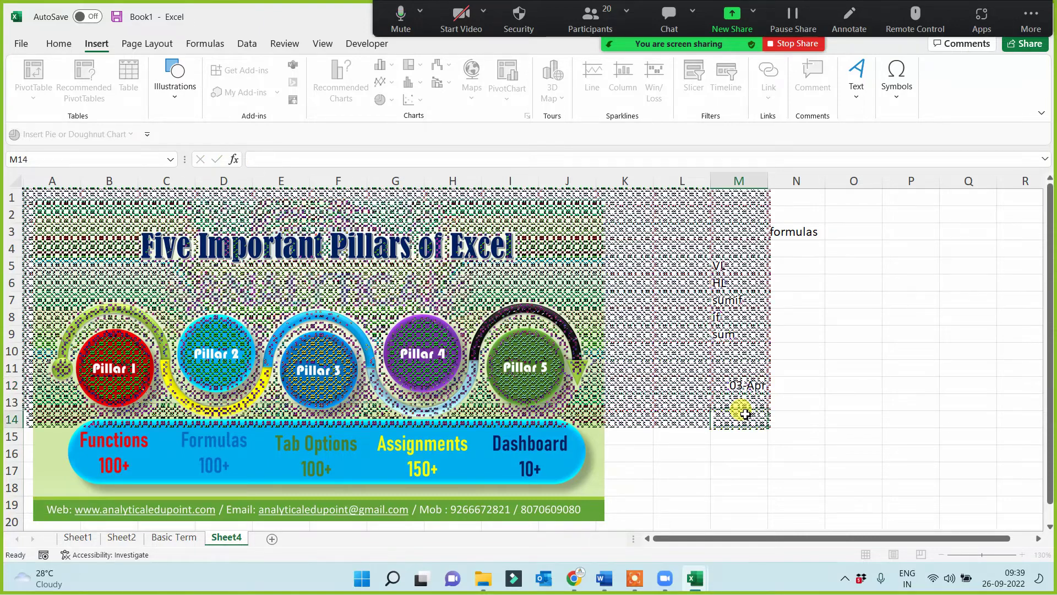
key(Return)
click(746, 385)
key(Delete)
click(756, 435)
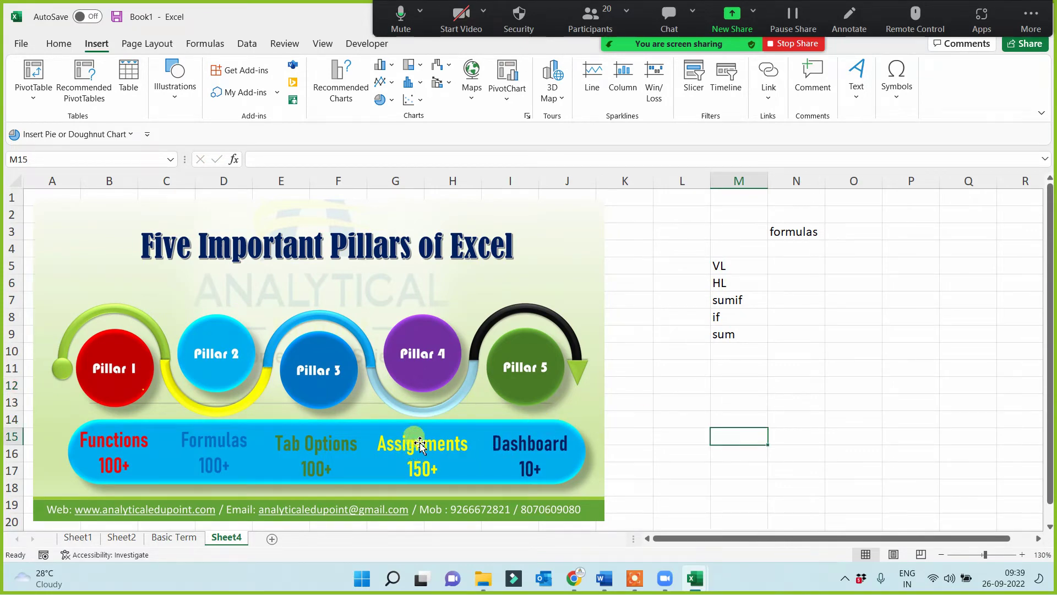
Enter the title Short Keys in cell M12, below the formula list.
click(730, 389)
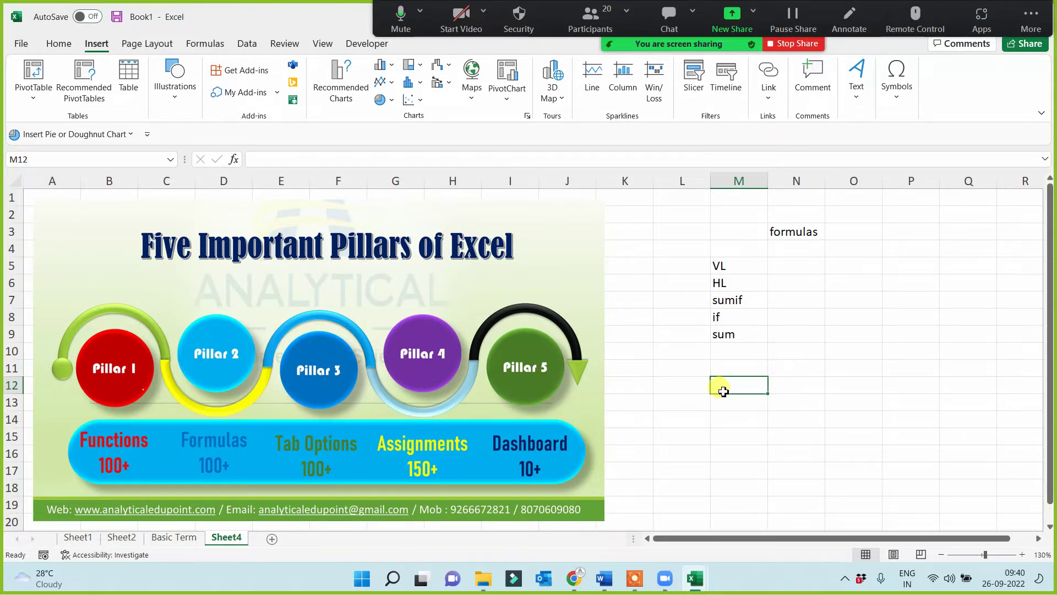
text(Short Keys)
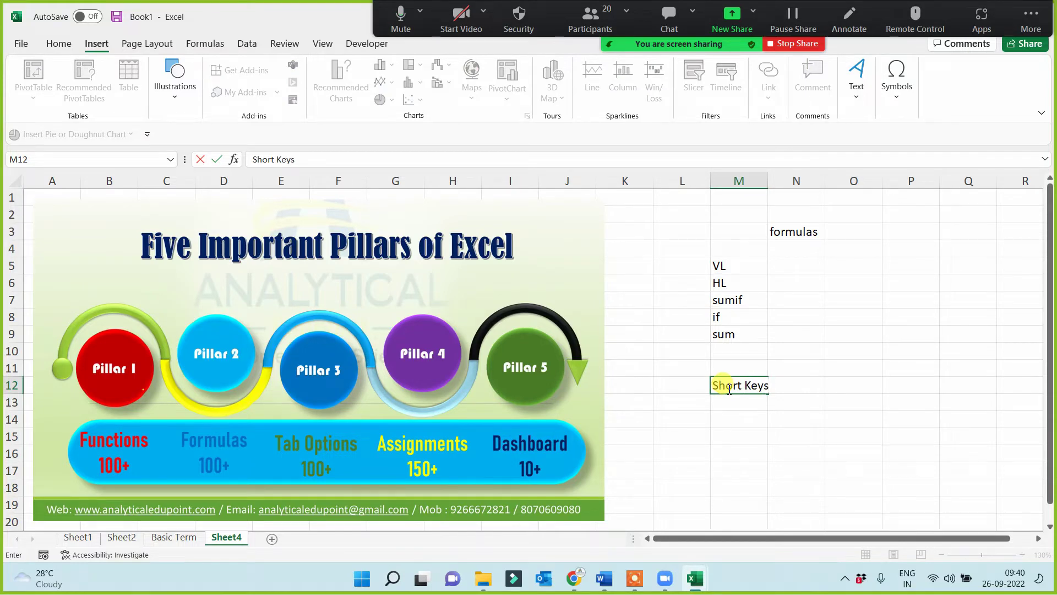
click(749, 432)
Merge and center the Short Keys title across M12 to Q16 and align it vertically to the middle.
drag(737, 385, 979, 451)
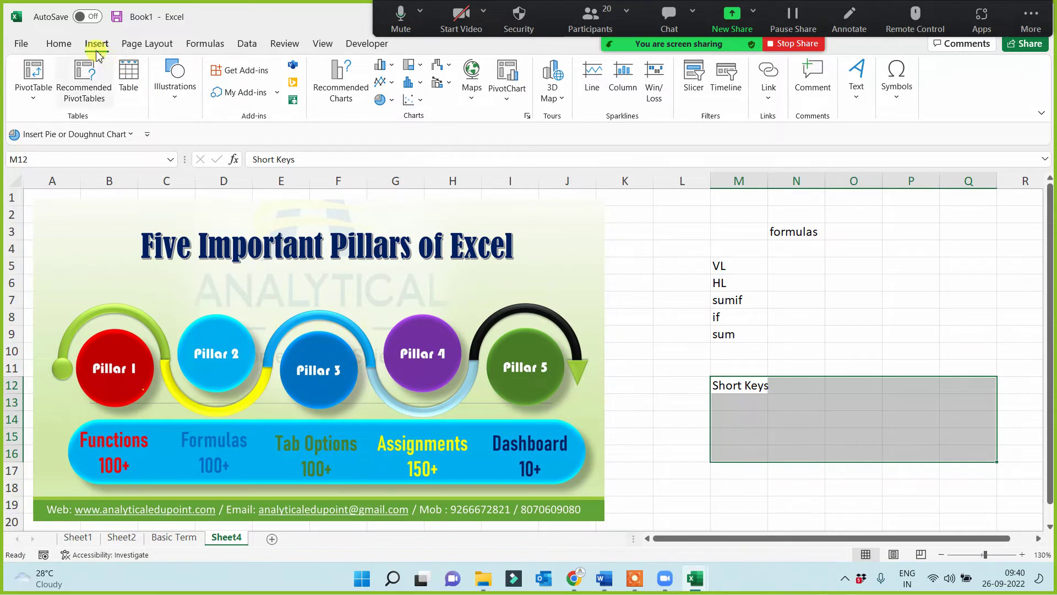
click(57, 43)
click(424, 94)
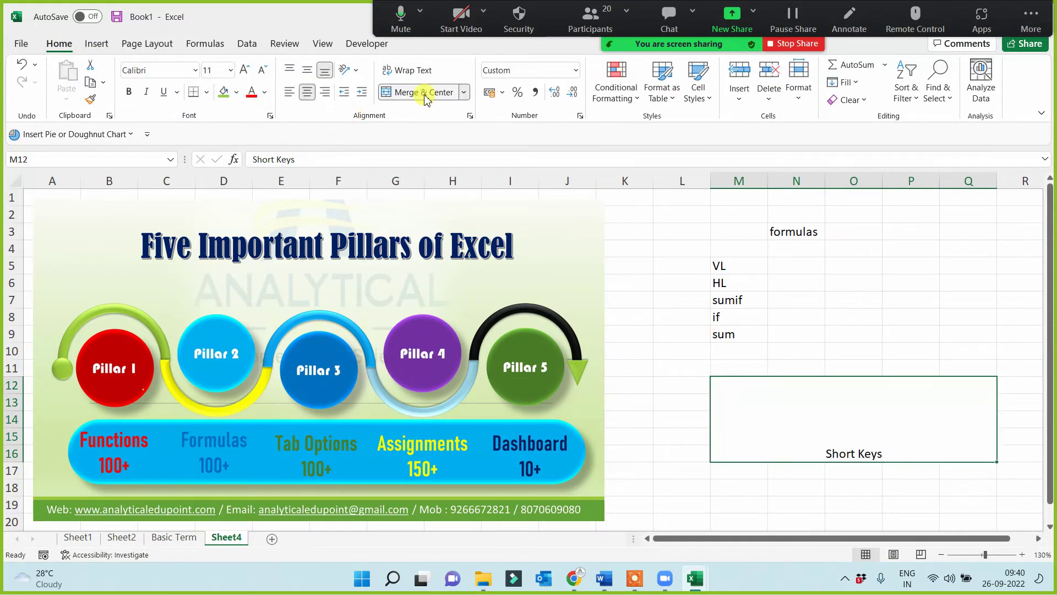
click(306, 70)
Enlarge the Short Keys title's font size to 36.
click(245, 70)
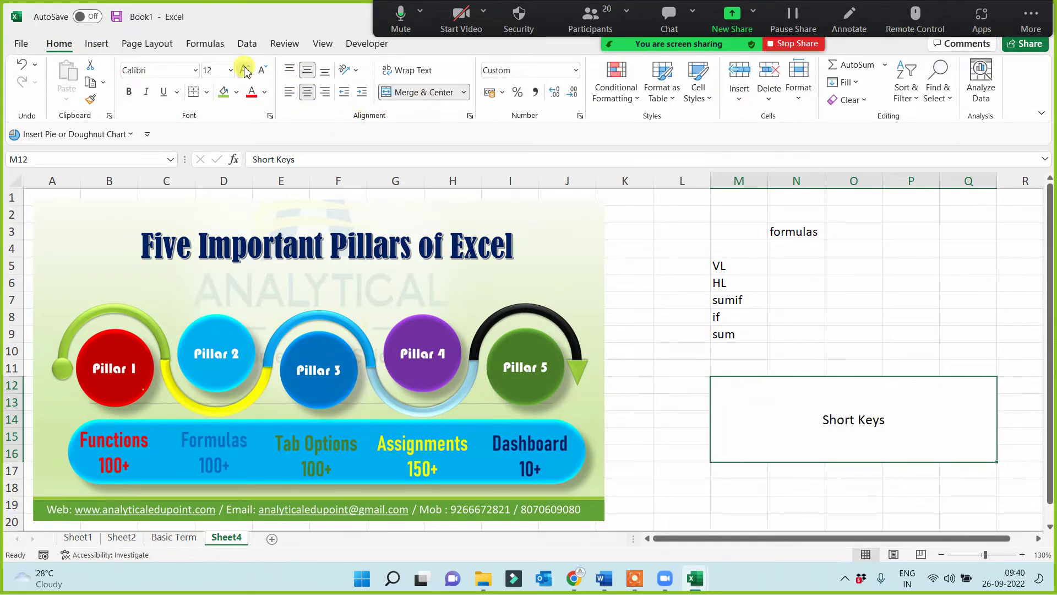
click(245, 70)
click(245, 70)
click(245, 70)
click(245, 70)
click(245, 70)
click(245, 70)
click(245, 70)
click(245, 70)
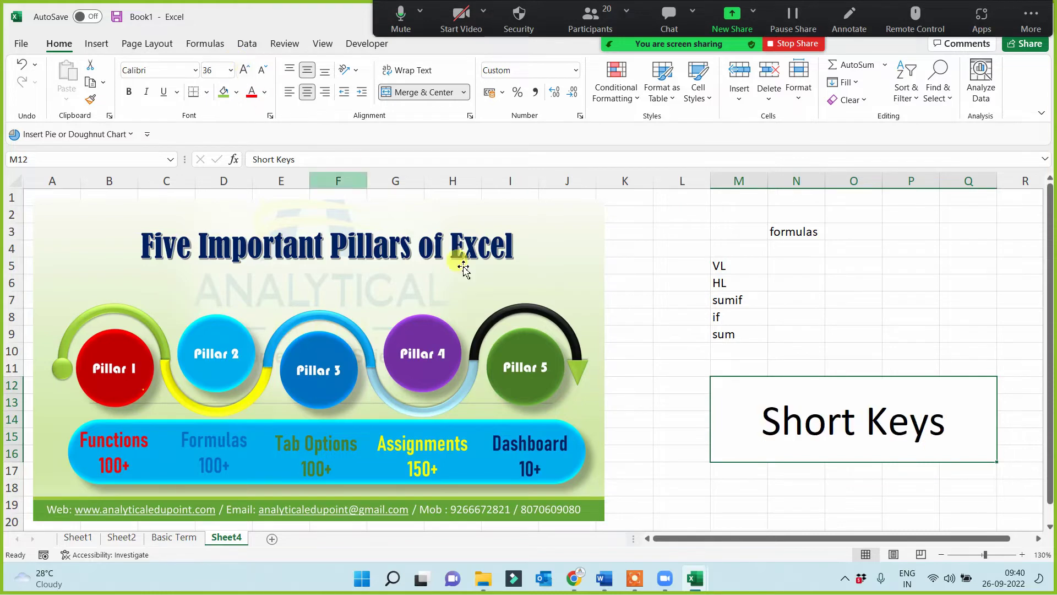
click(819, 278)
Copy the VL to sum list in cells M5 to M9.
drag(737, 266, 741, 333)
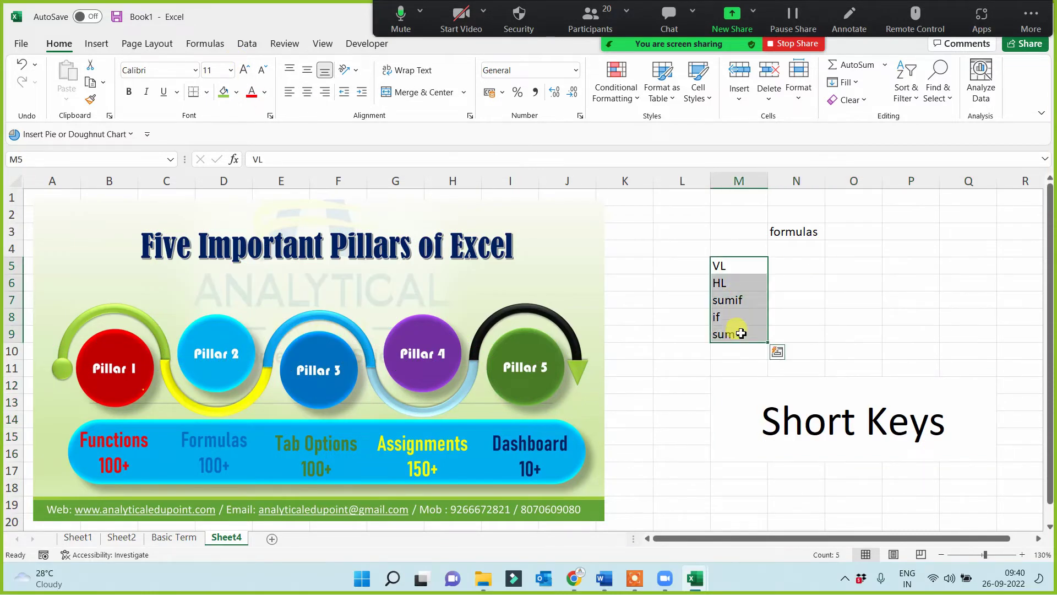
right_click(736, 283)
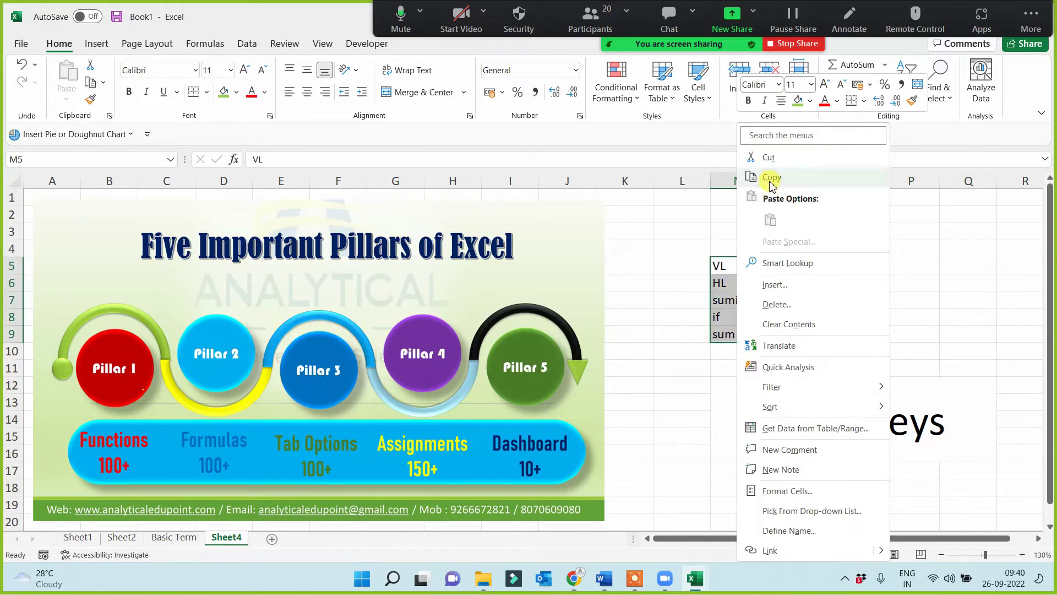
key(Escape)
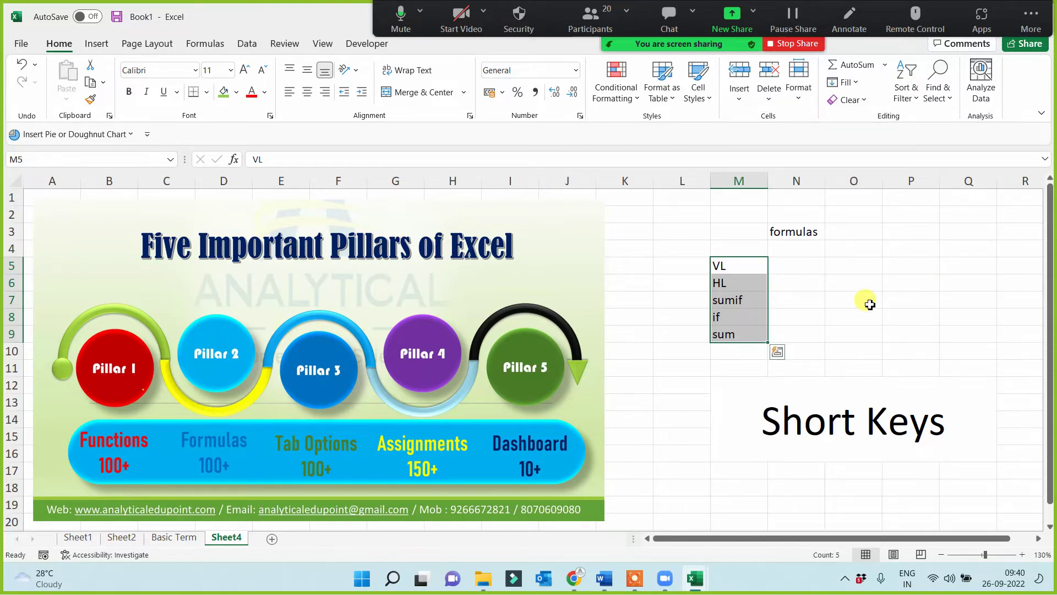
key(ctrl+c)
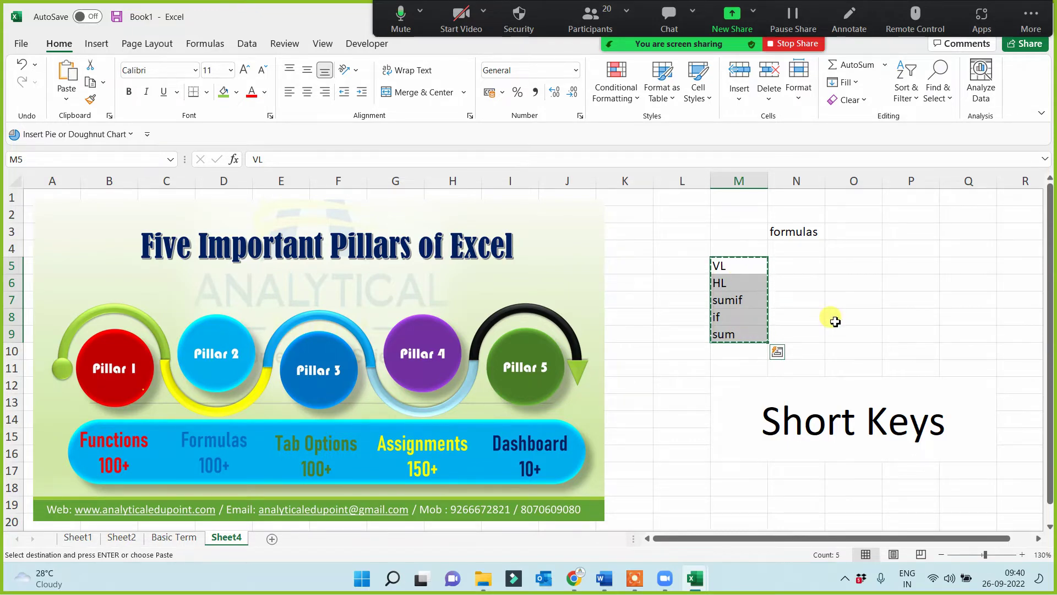
Fill the merged Short Keys cell with light green.
click(809, 425)
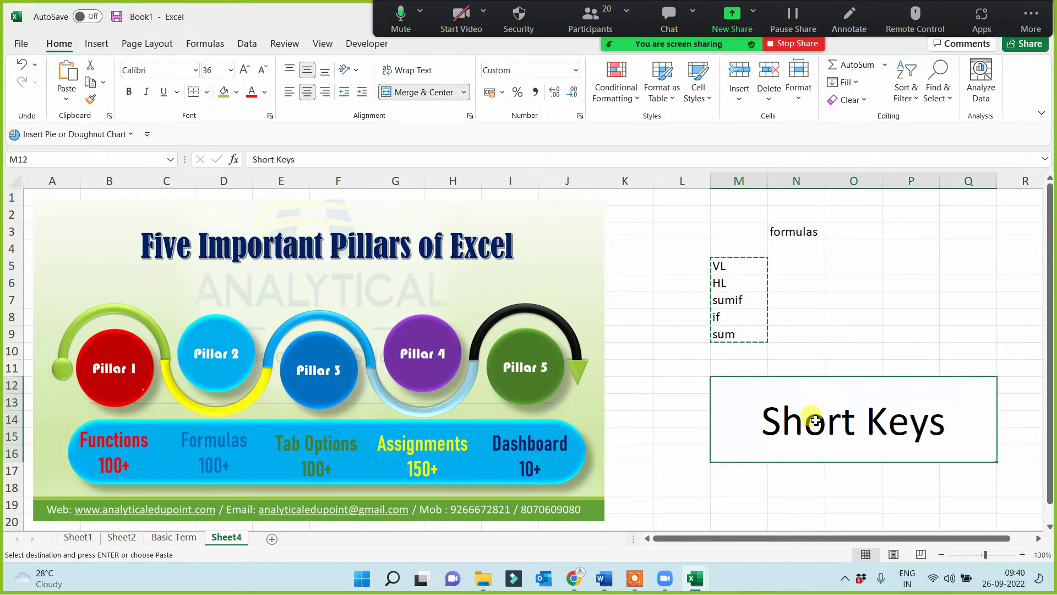
click(224, 94)
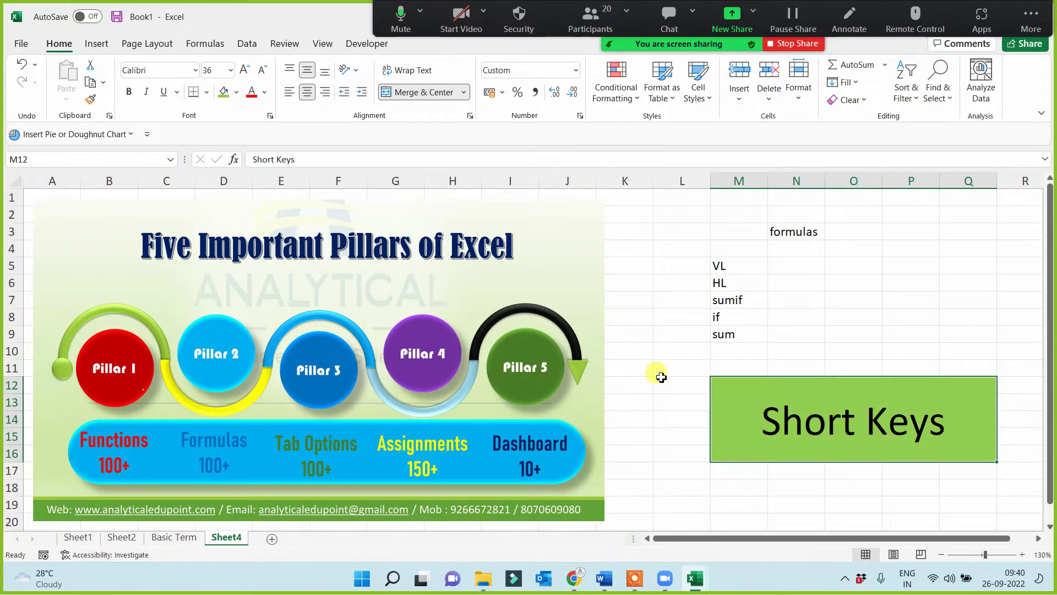
click(799, 487)
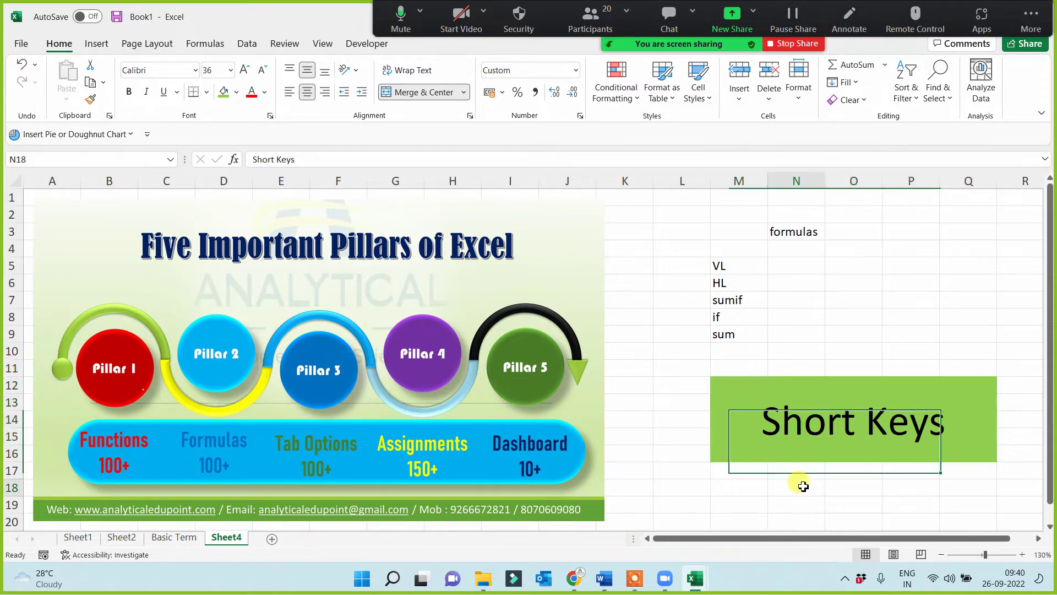
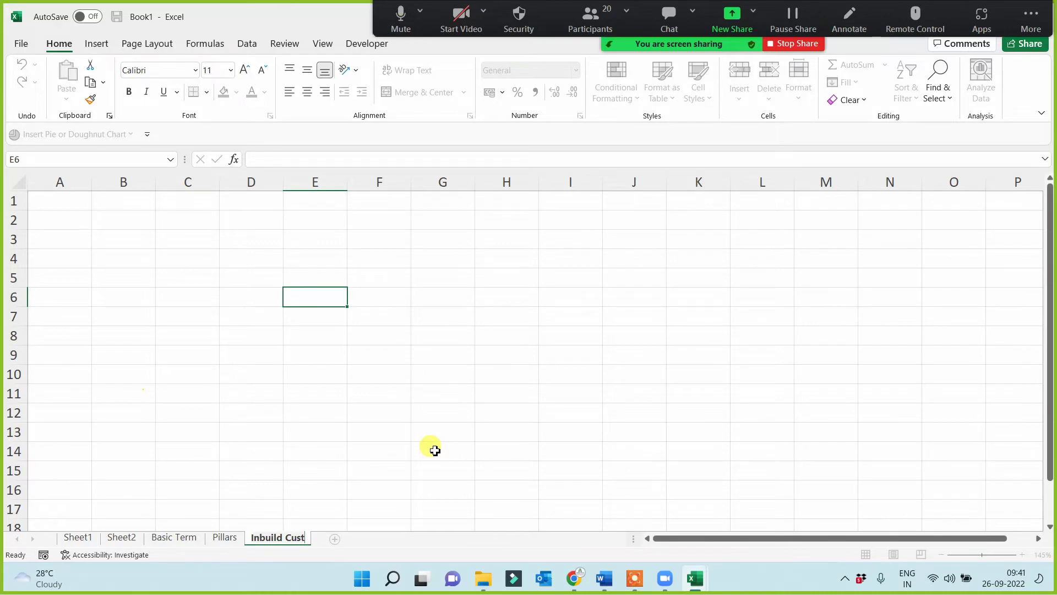
Name the new sheet Inbuild Custom LIst.
click(385, 394)
drag(71, 205, 625, 427)
drag(306, 299, 441, 354)
click(441, 353)
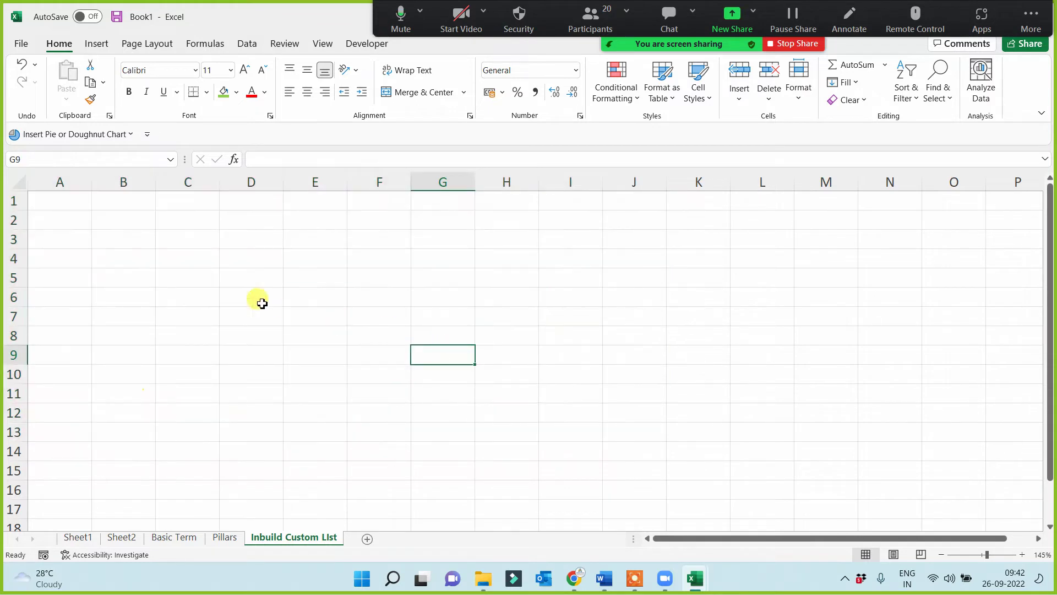
Enter Sunday in cell B3.
click(116, 242)
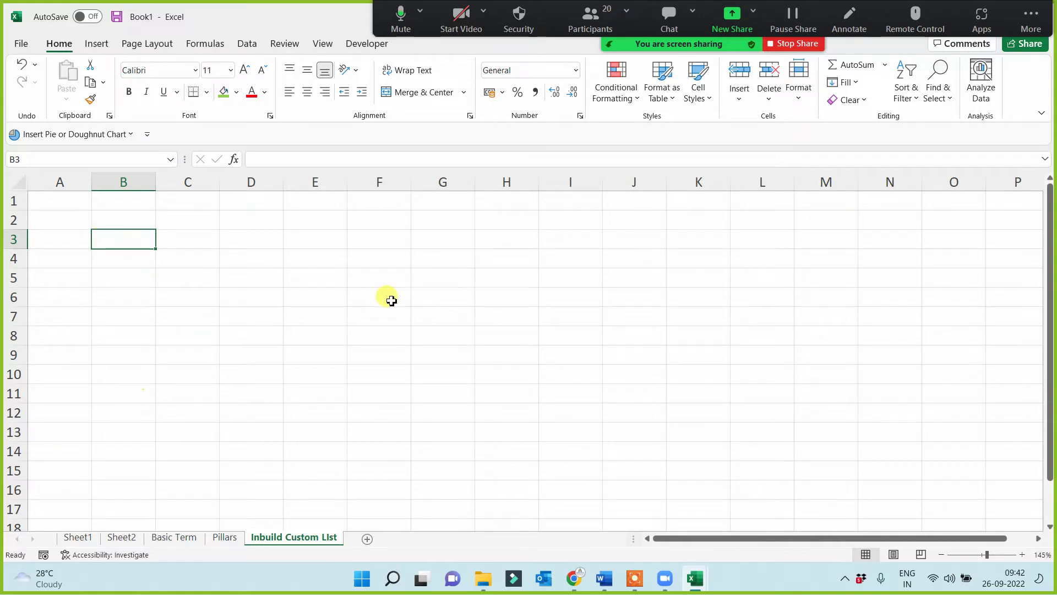
text(Su)
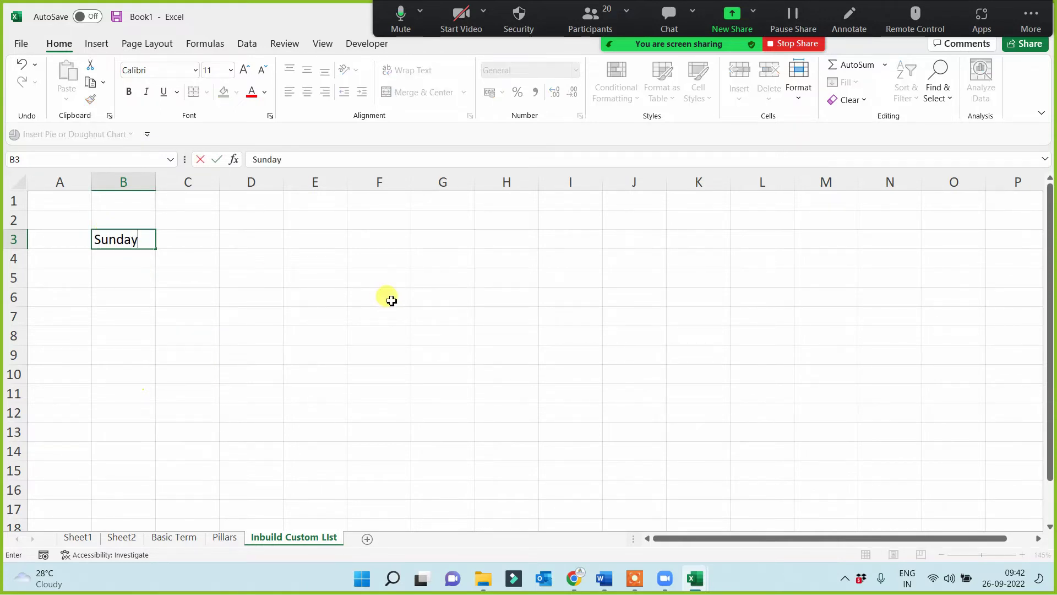
text(nday)
click(352, 311)
click(141, 242)
click(146, 260)
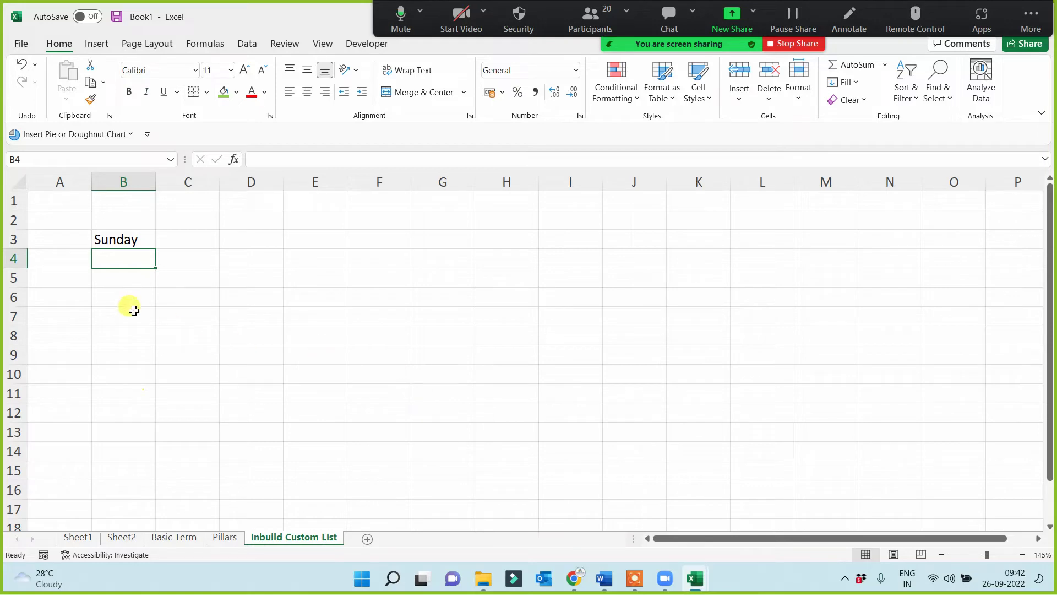
text(Monday)
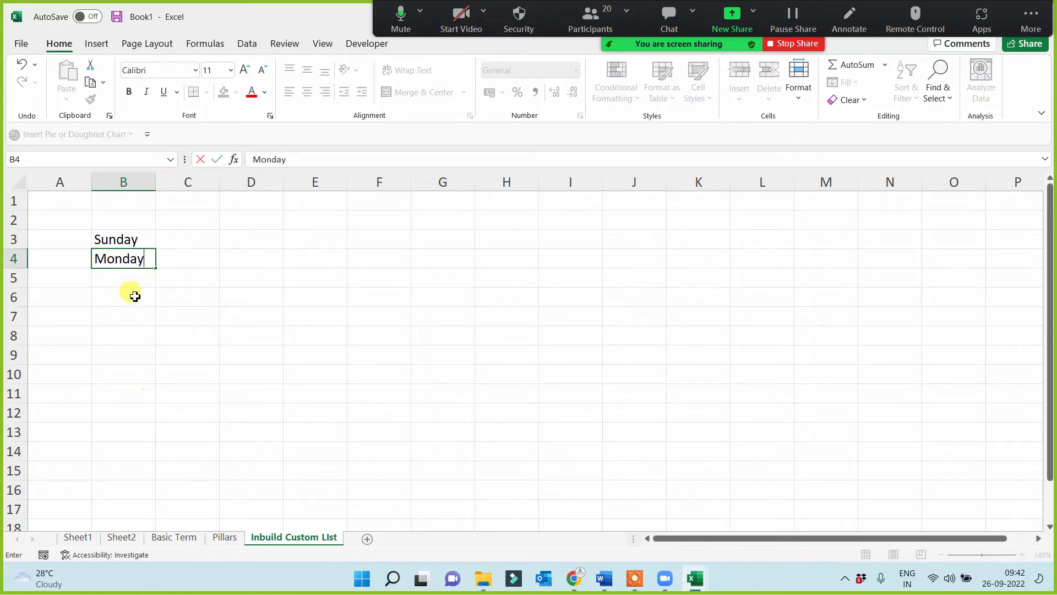
click(170, 330)
click(139, 254)
key(Delete)
click(301, 290)
click(132, 225)
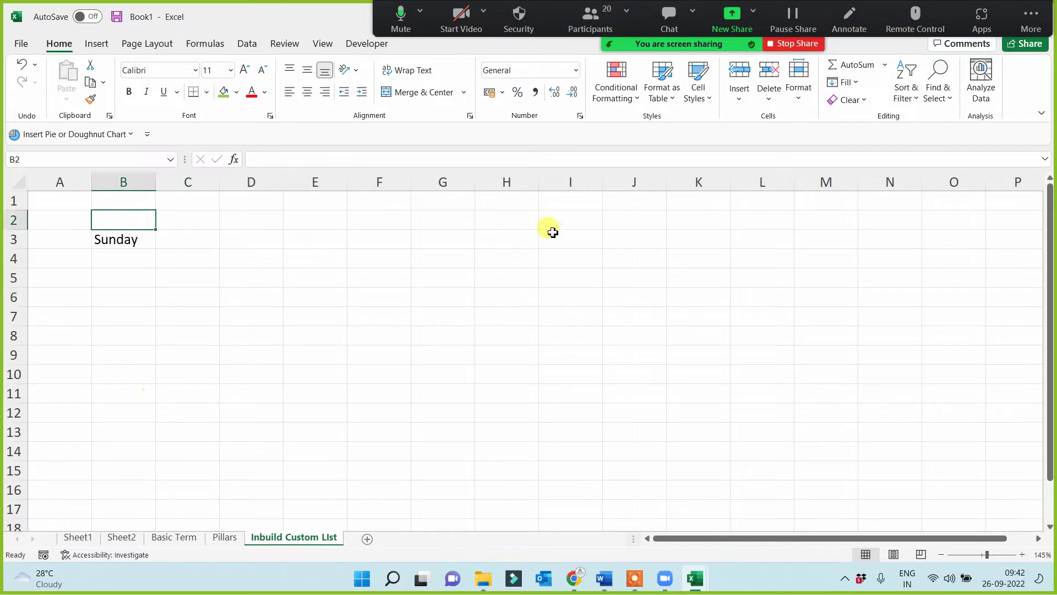
Fill the weekday series from Sunday in B3 down to B9 and widen column B to fit the names.
click(114, 239)
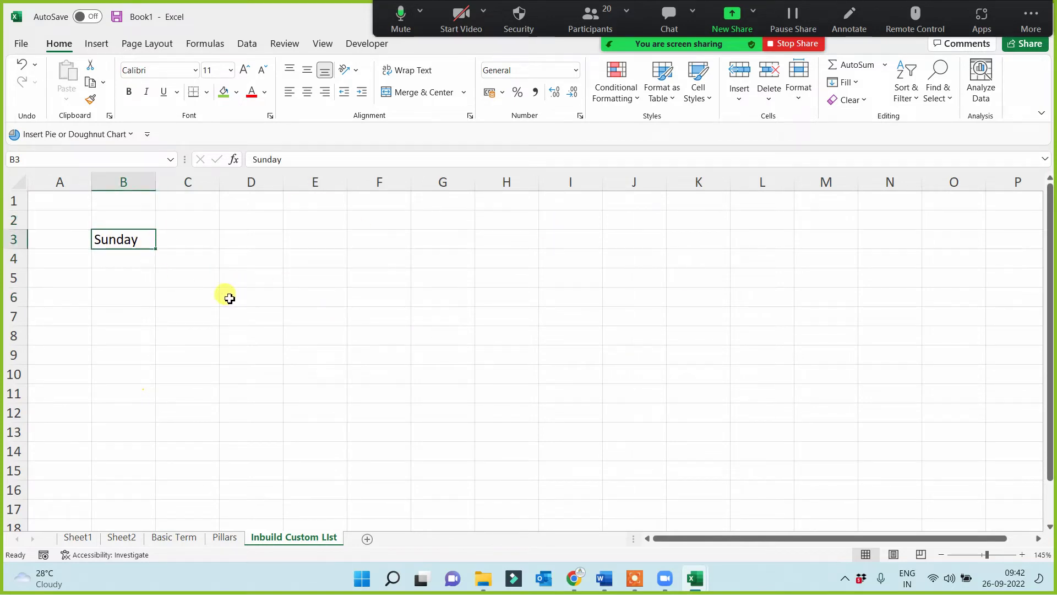
drag(156, 249, 147, 370)
drag(156, 183, 183, 190)
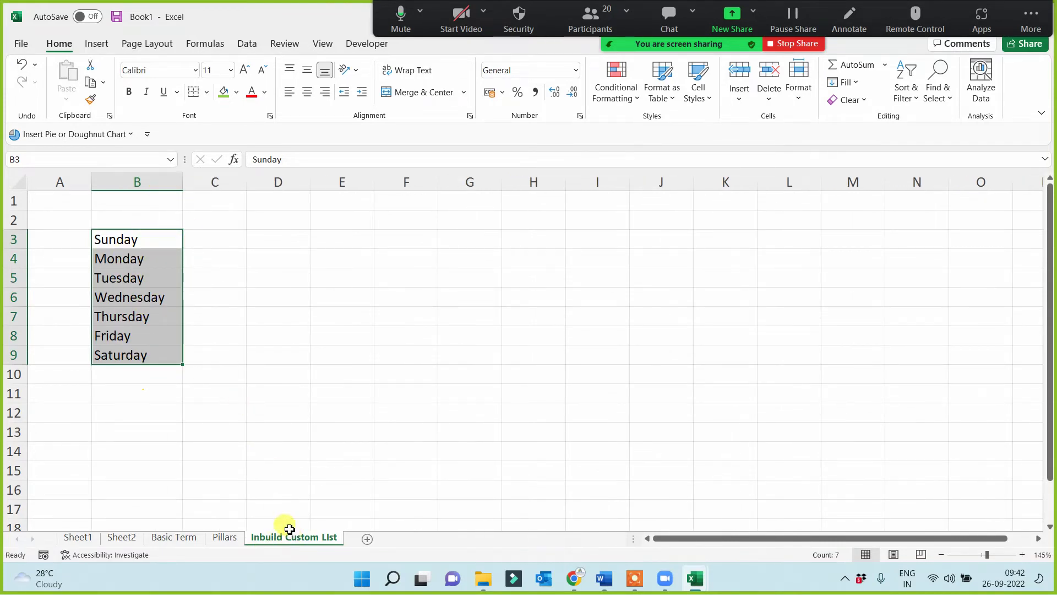
drag(125, 244, 126, 353)
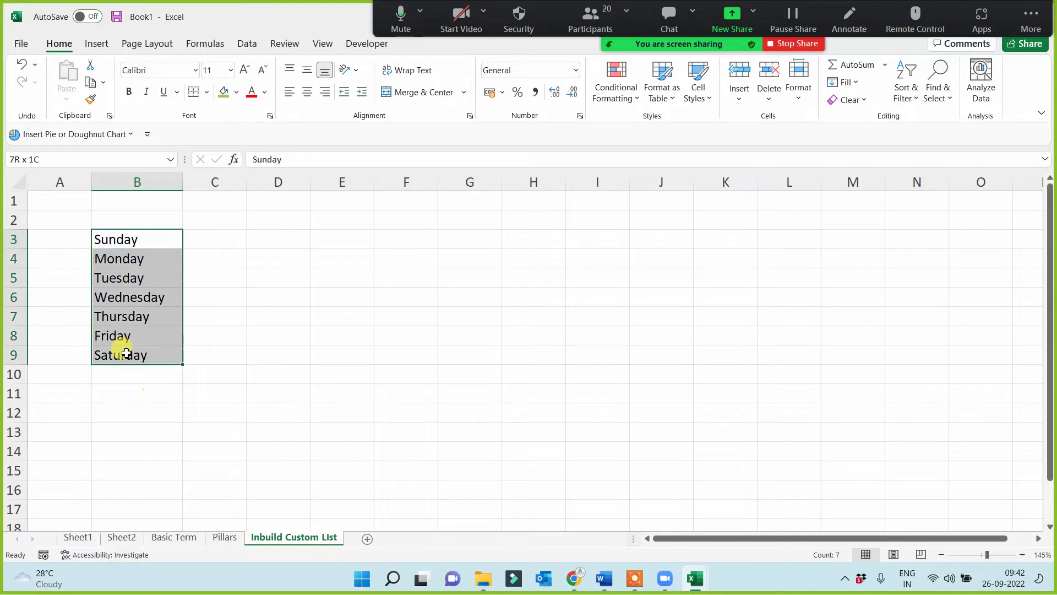
Enter May in cell C3 as the start of the month list.
click(208, 238)
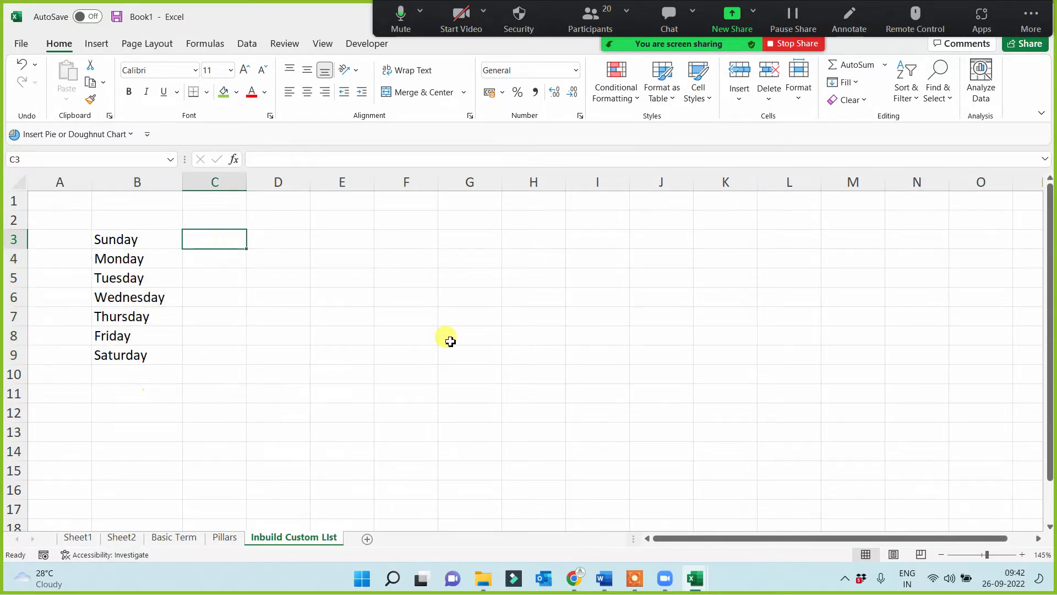
text(Jan)
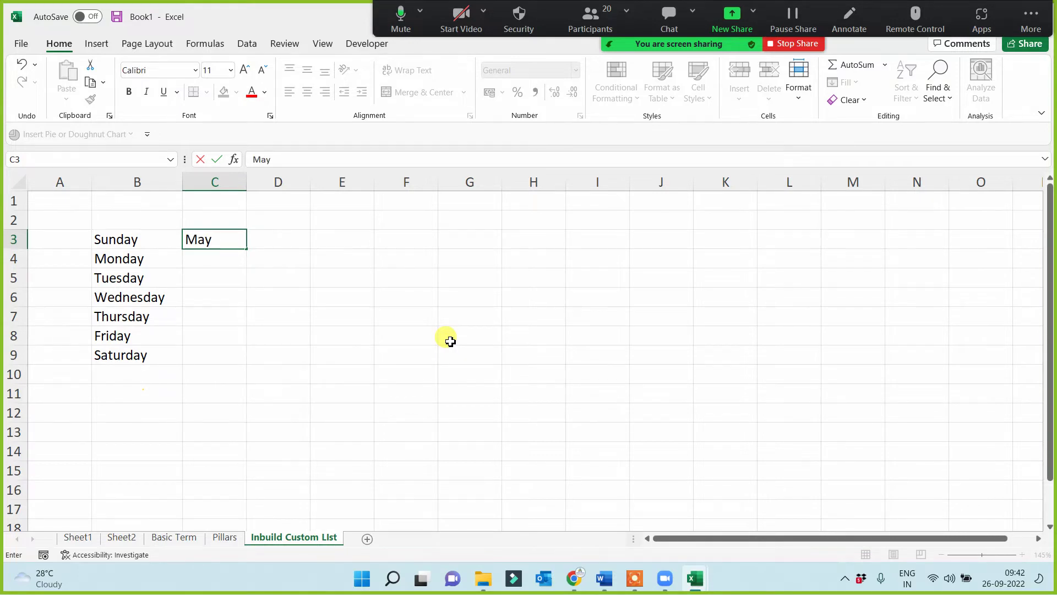
click(450, 341)
click(220, 238)
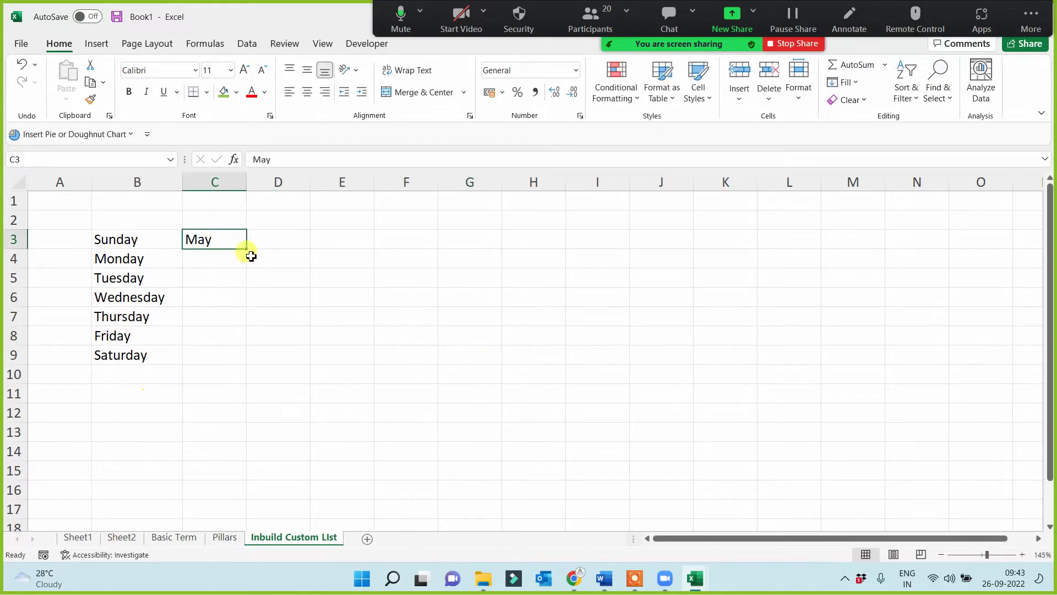
Fill the month series from C3 down to C14 and widen column C to fit the names.
drag(249, 250, 248, 466)
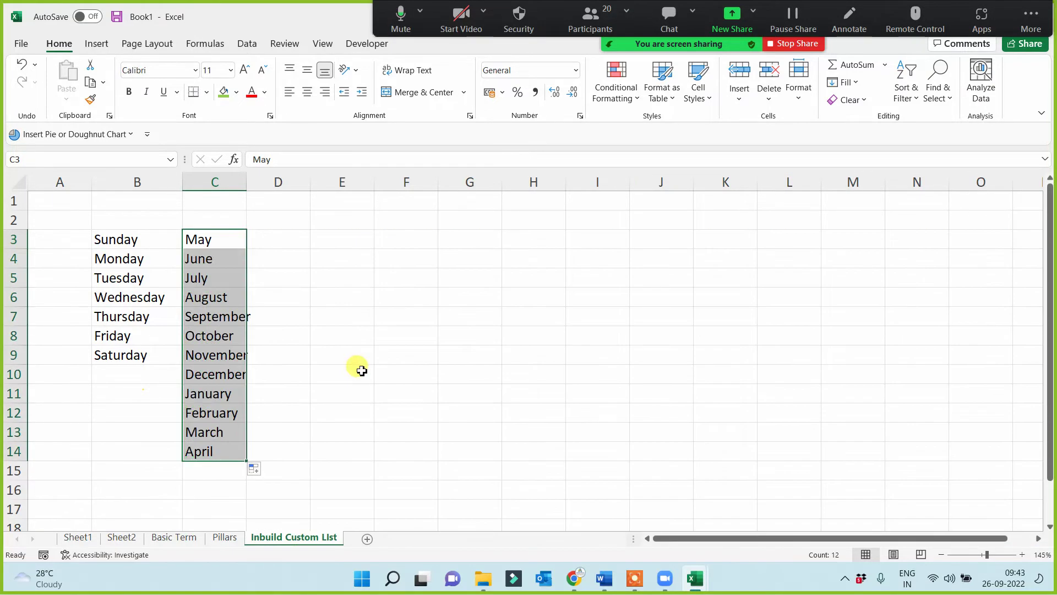
click(352, 371)
drag(247, 184, 270, 185)
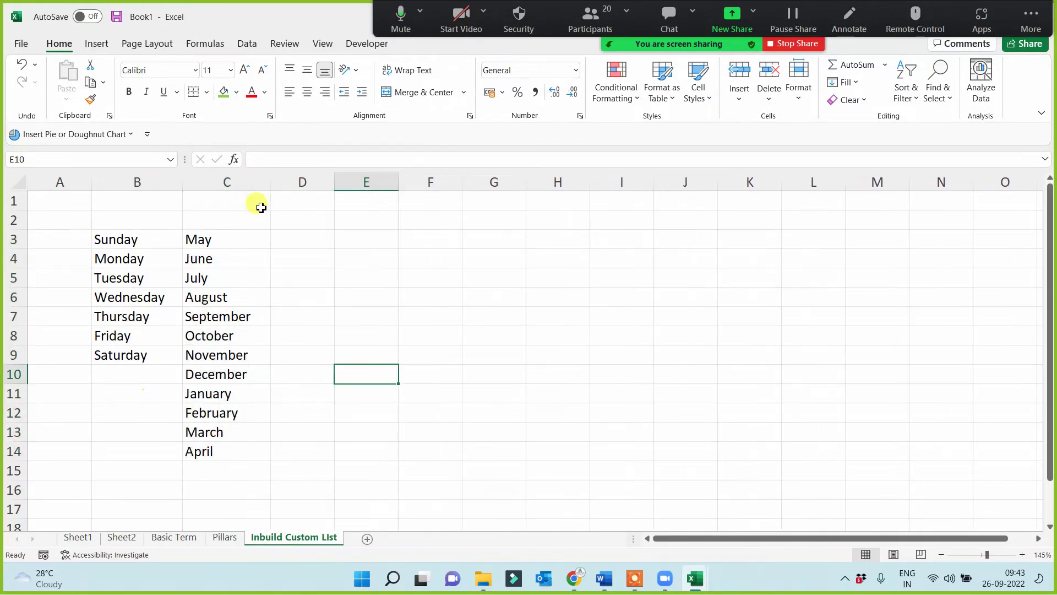
drag(114, 241, 210, 346)
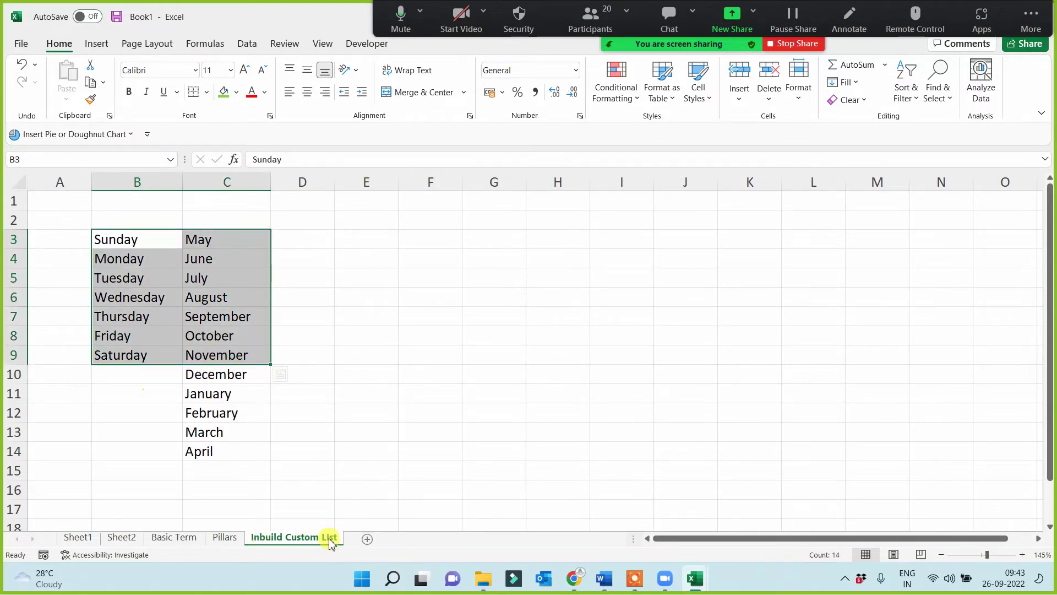
click(347, 365)
drag(139, 238, 116, 356)
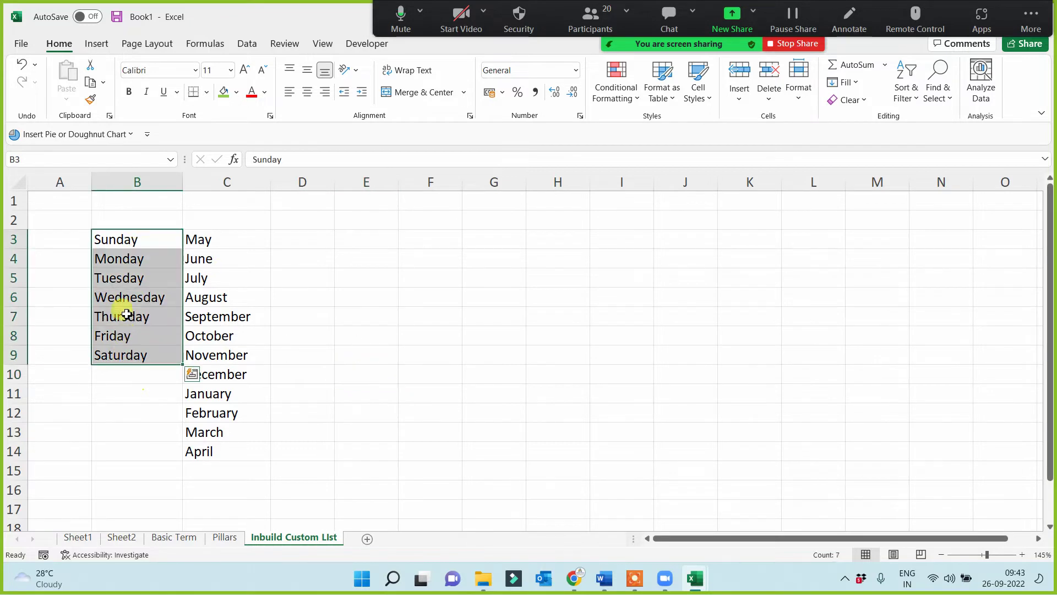
click(132, 238)
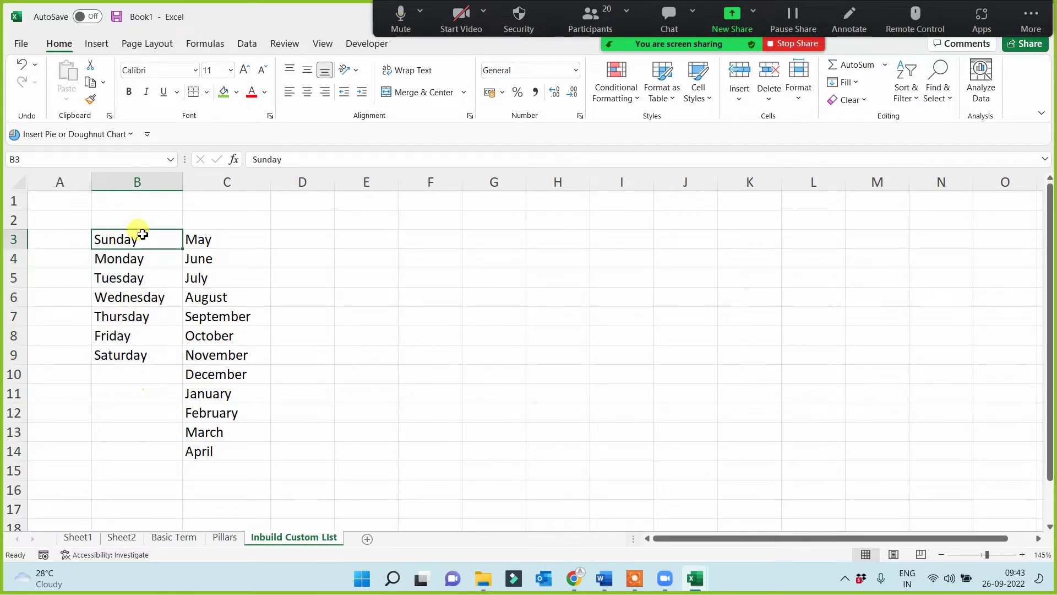
click(212, 241)
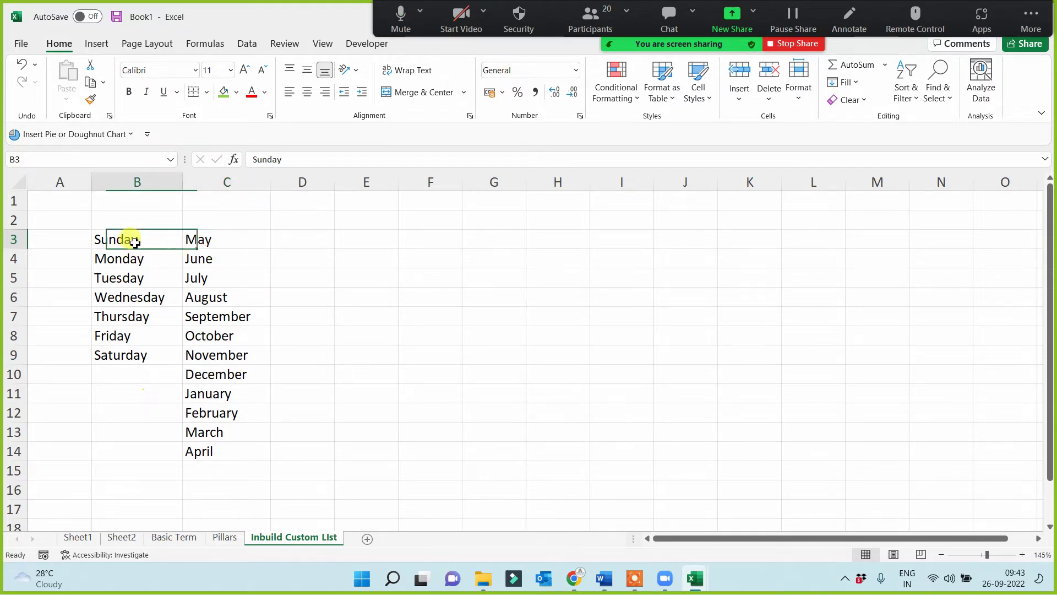
drag(119, 241, 242, 231)
click(345, 292)
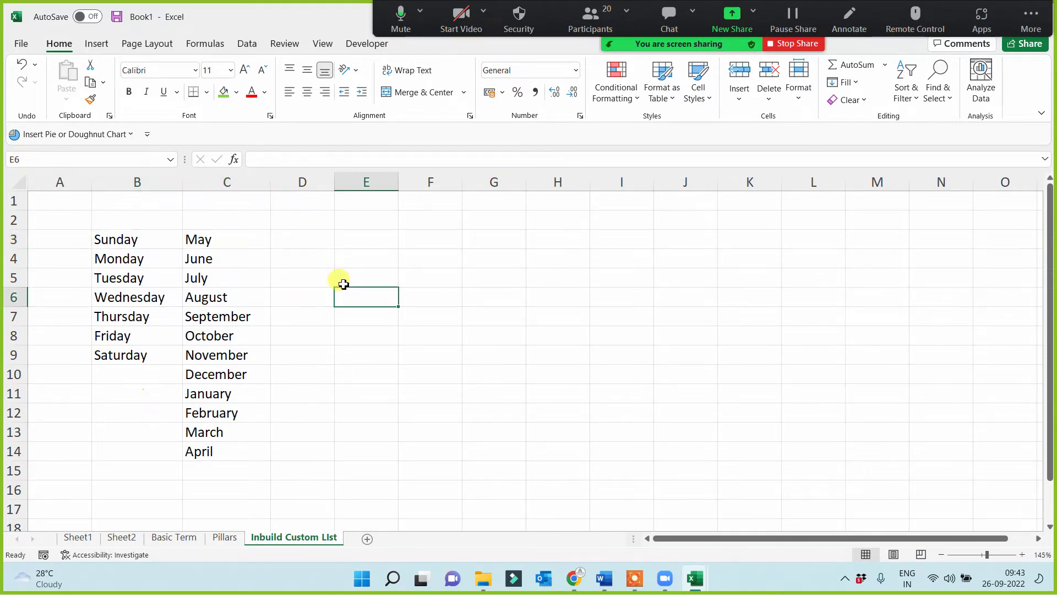
In a narrowed column D, enter Sun in D3 and fill the abbreviated weekdays down to D9.
drag(338, 186, 317, 184)
click(305, 246)
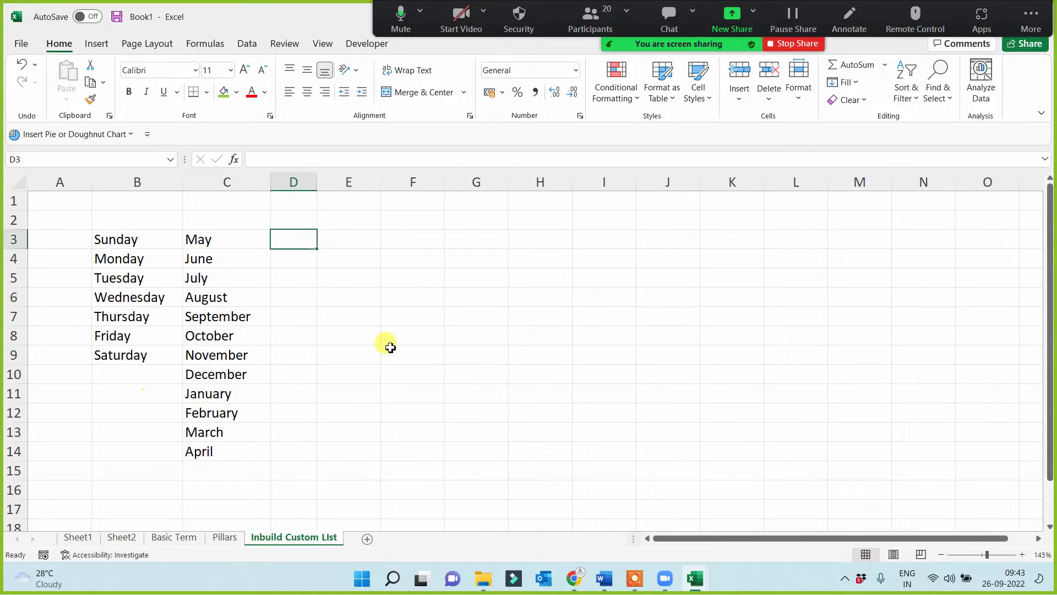
text(Su)
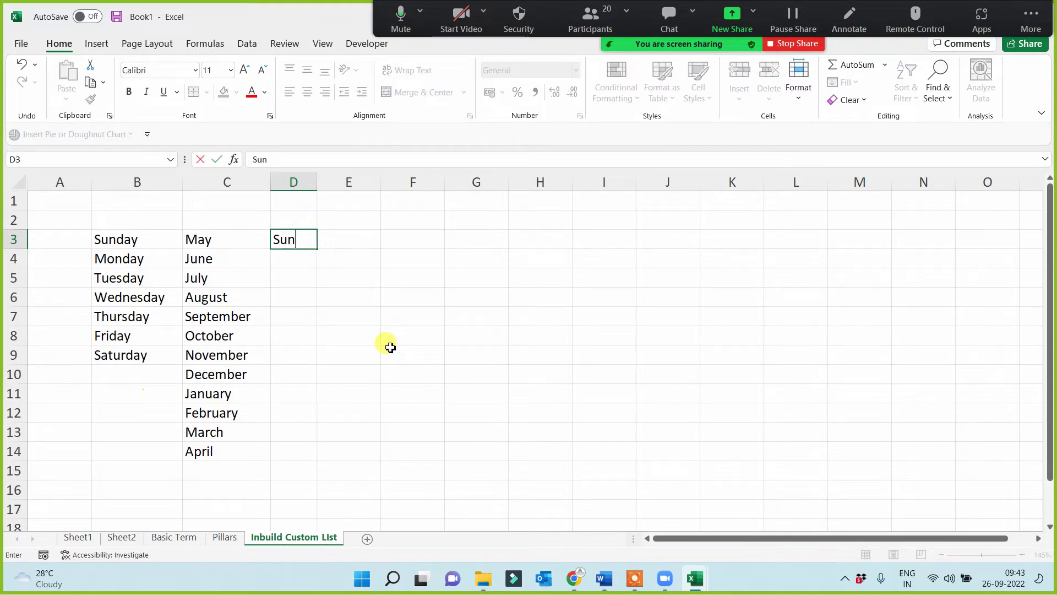
text(n)
click(391, 348)
click(280, 237)
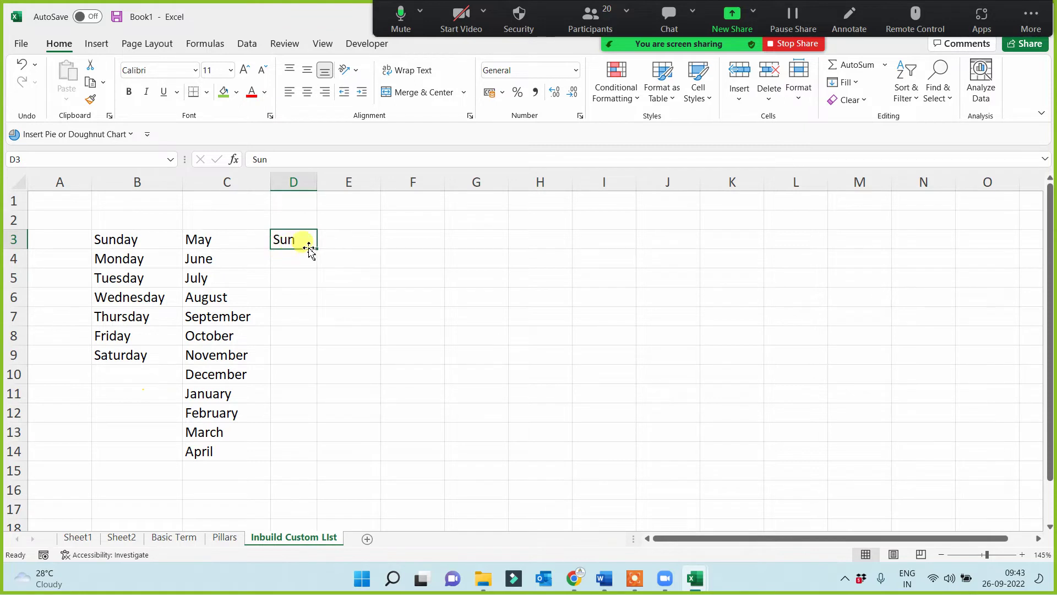
drag(316, 249, 312, 374)
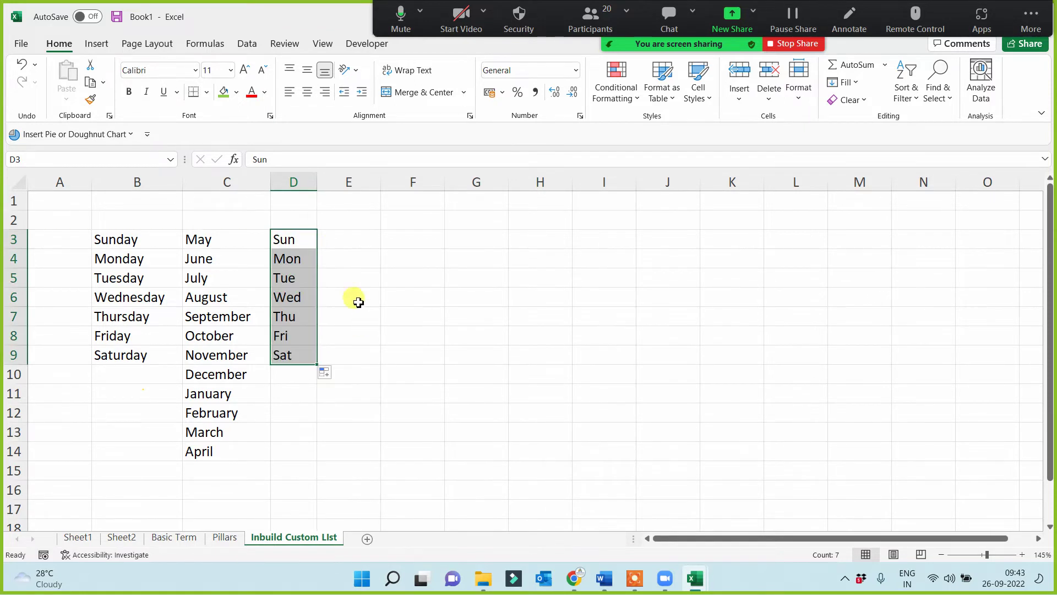
Enter Jan in E3 and fill the abbreviated months down to E14.
click(342, 237)
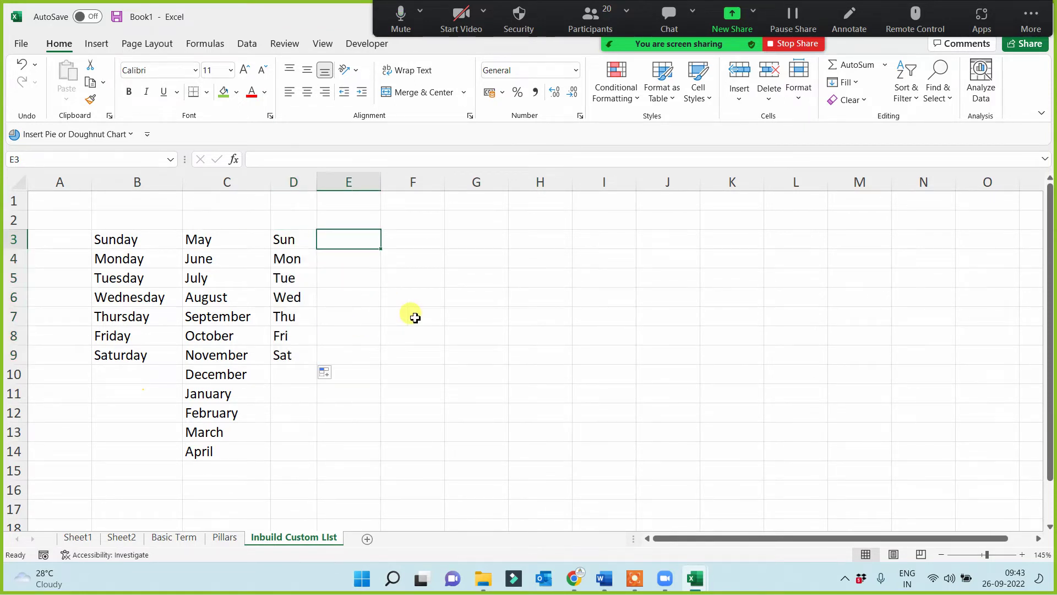
text(Jan)
click(414, 318)
click(330, 232)
drag(380, 249, 356, 462)
Review the four filled lists by comparing their starting entries in cells B3 to E3.
click(289, 242)
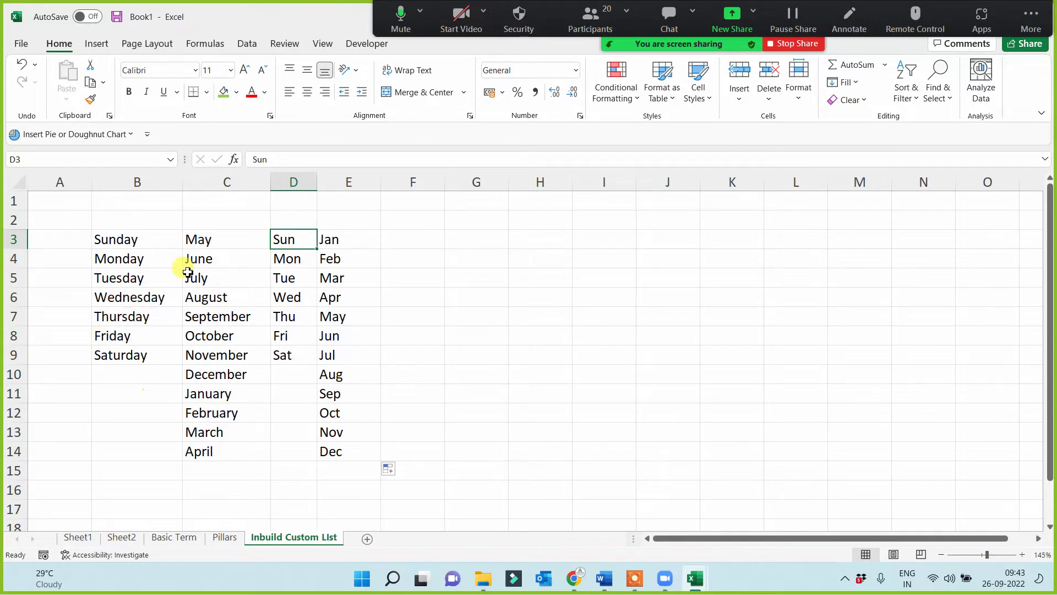
drag(304, 239, 303, 352)
click(347, 238)
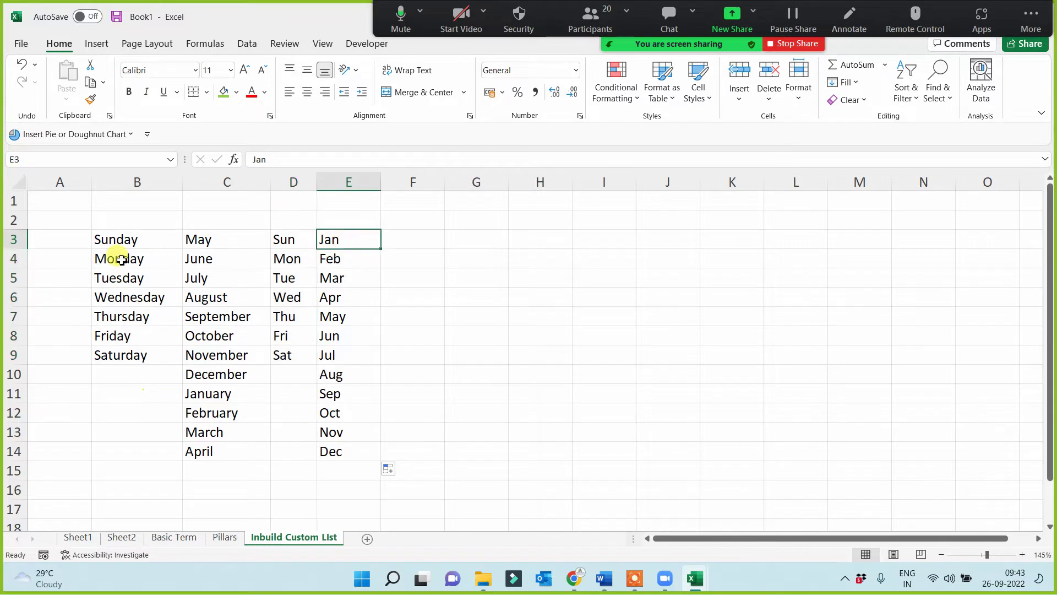
drag(106, 236, 353, 244)
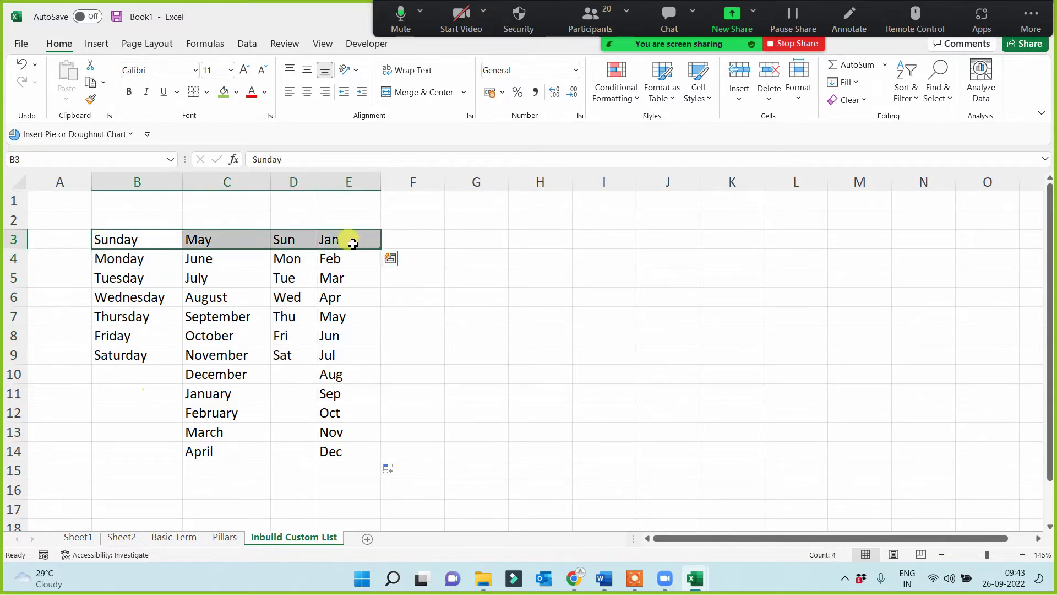
click(507, 315)
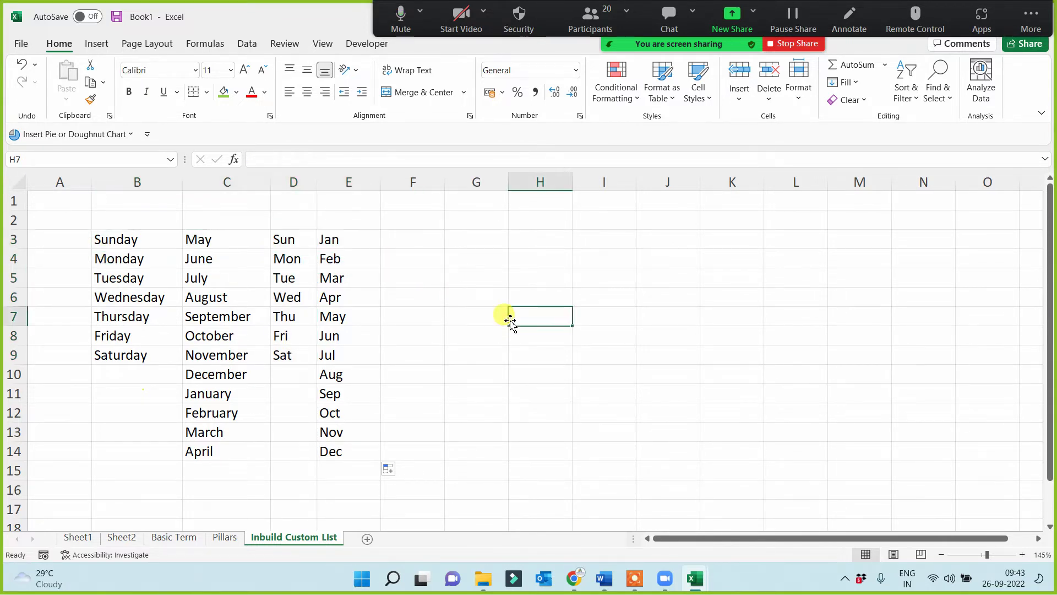
drag(118, 238, 347, 245)
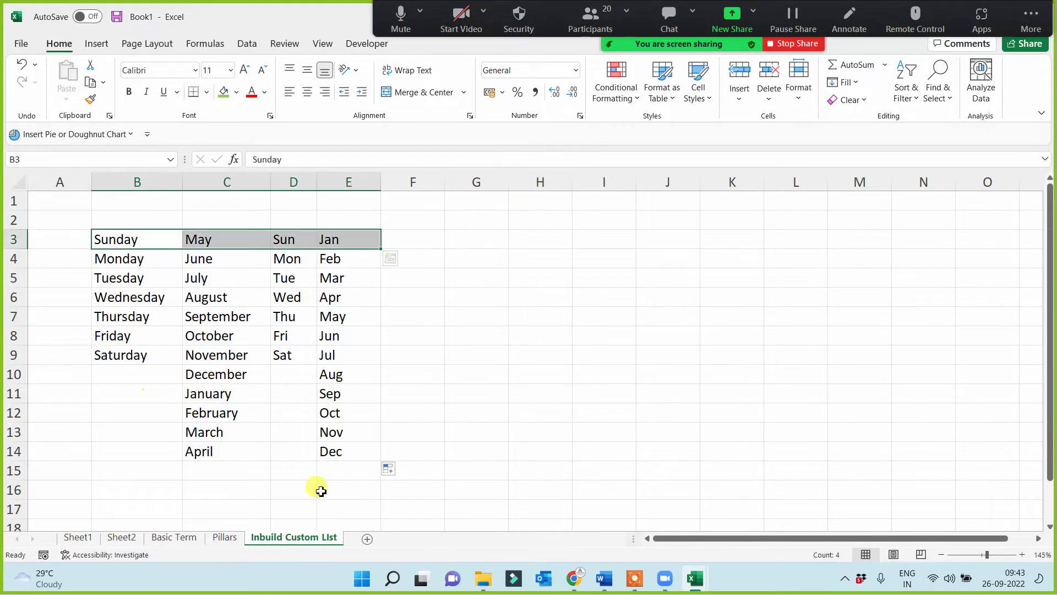
click(638, 374)
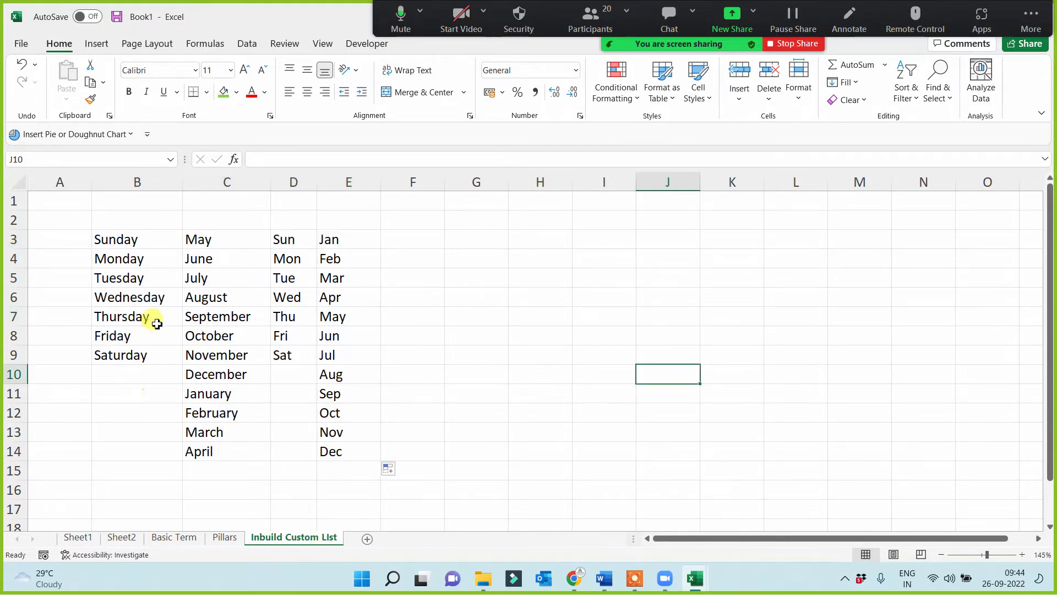
drag(125, 239, 323, 240)
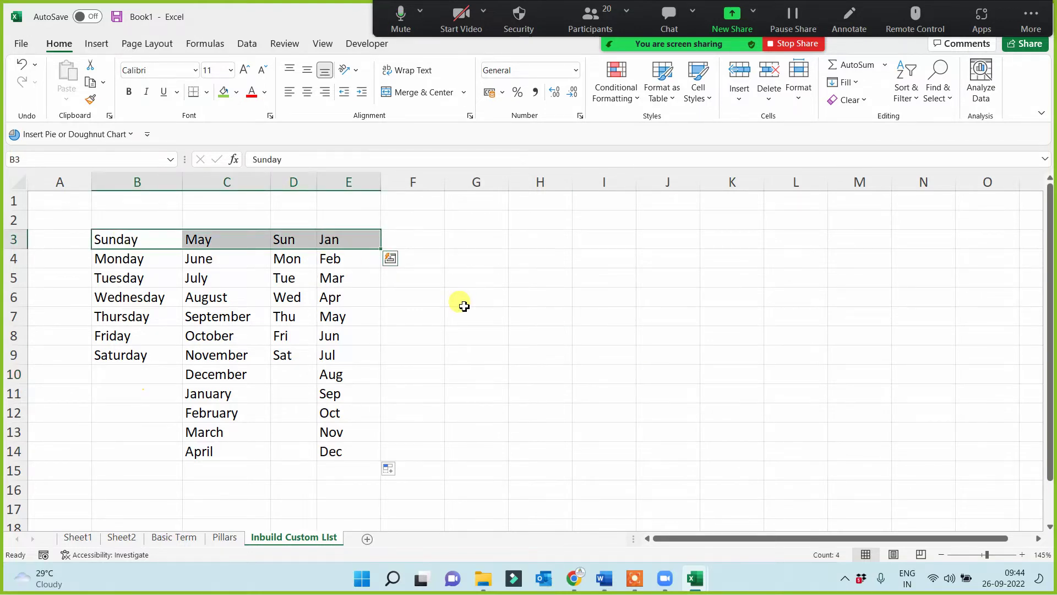
click(491, 312)
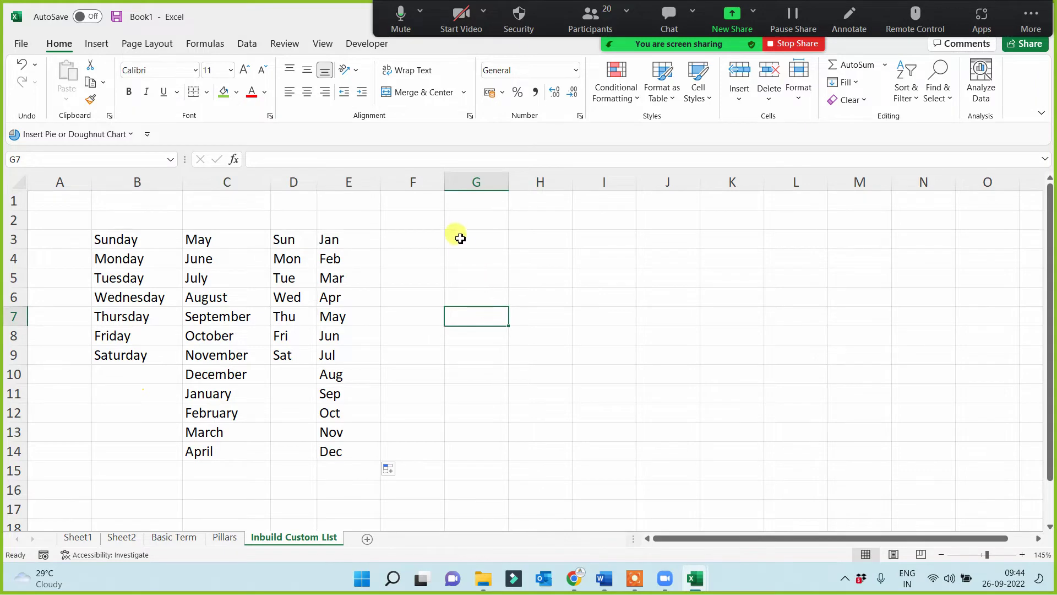
click(450, 218)
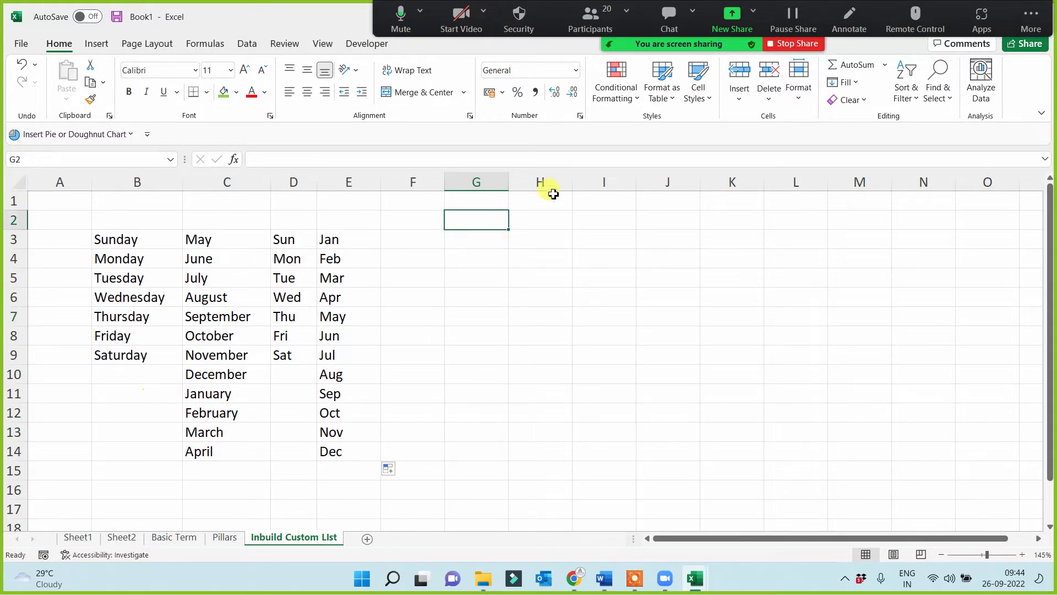
Check the Zoom meeting's participant list, highlight the starting entries in B3:E3, and minimise the participant list.
click(590, 19)
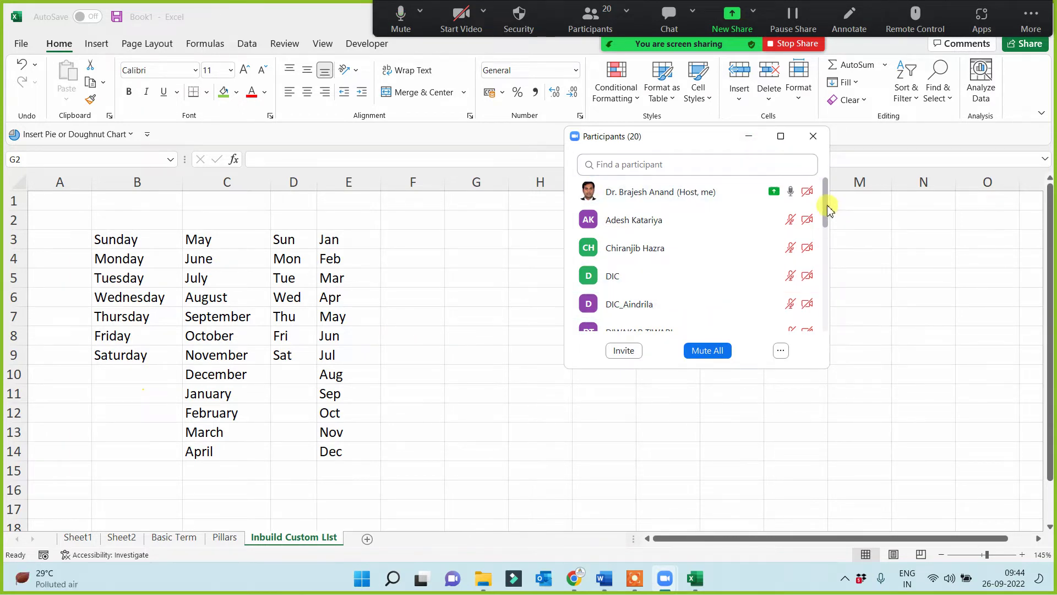
mouse_move(825, 210)
mouse_down()
mouse_move(823, 301)
mouse_move(830, 193)
mouse_up()
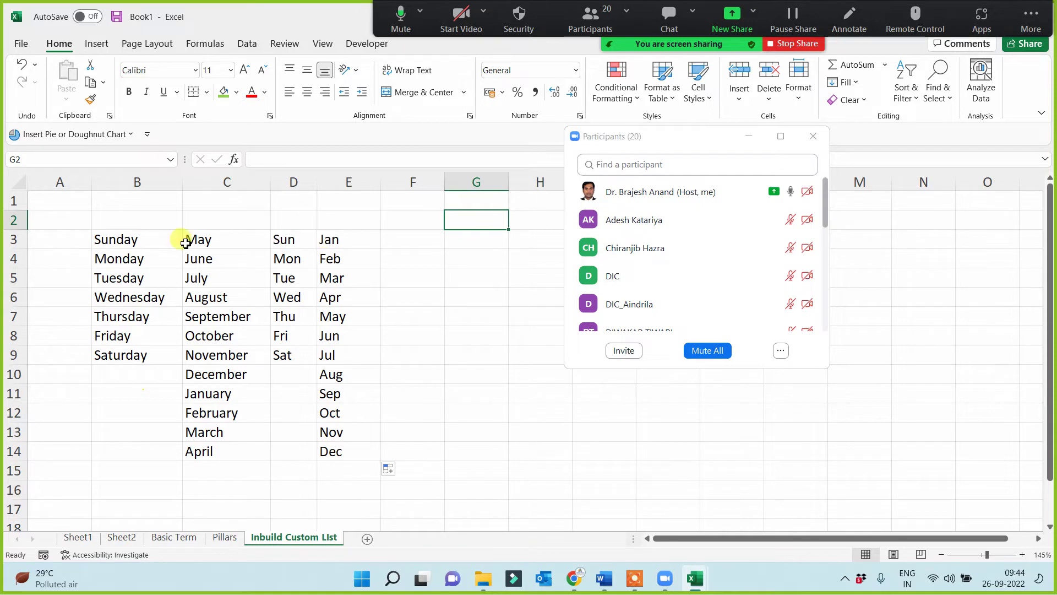
click(148, 241)
drag(148, 241, 318, 238)
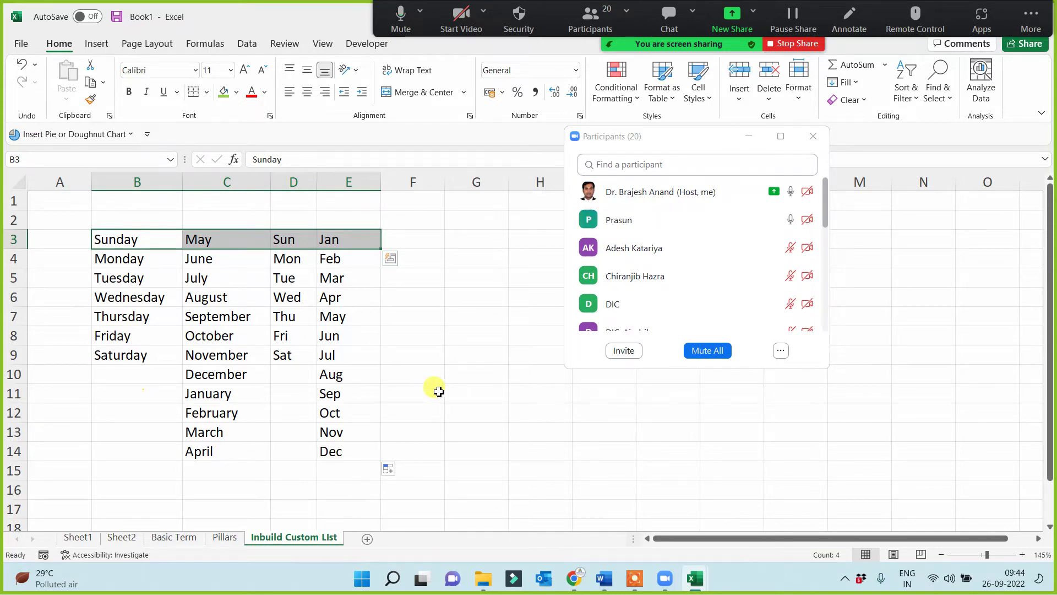
click(465, 373)
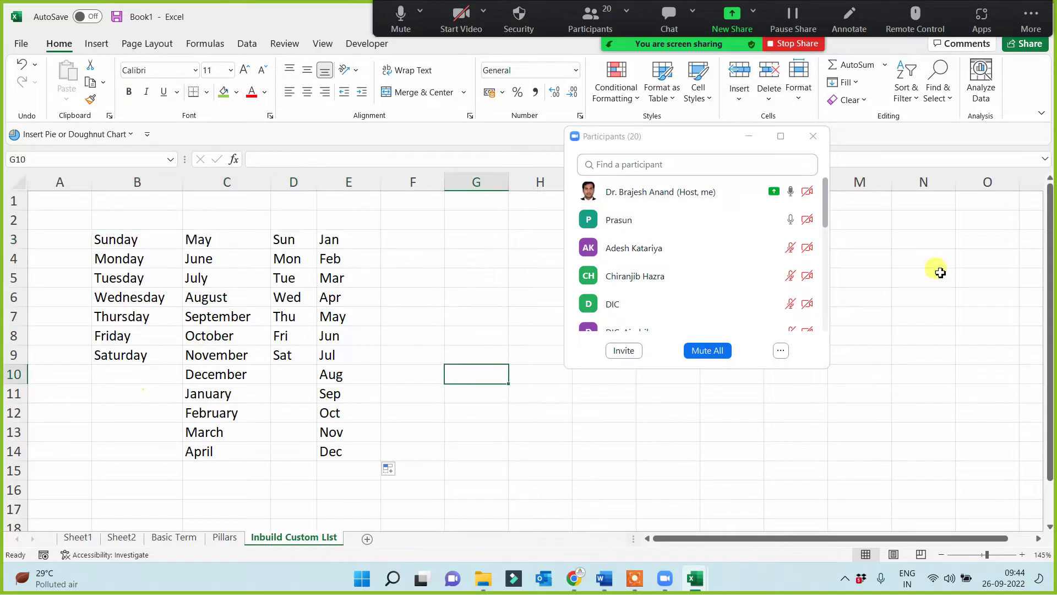
click(748, 136)
Highlight the weekday and month lists in turn and widen columns C and D to space them out.
drag(133, 239, 336, 237)
click(507, 303)
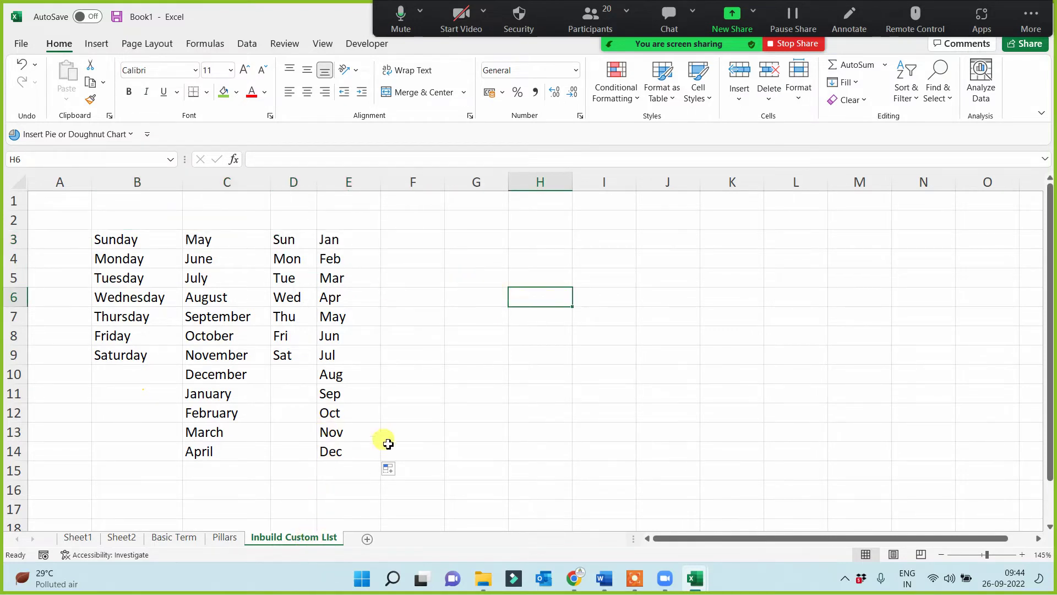
drag(133, 246, 129, 358)
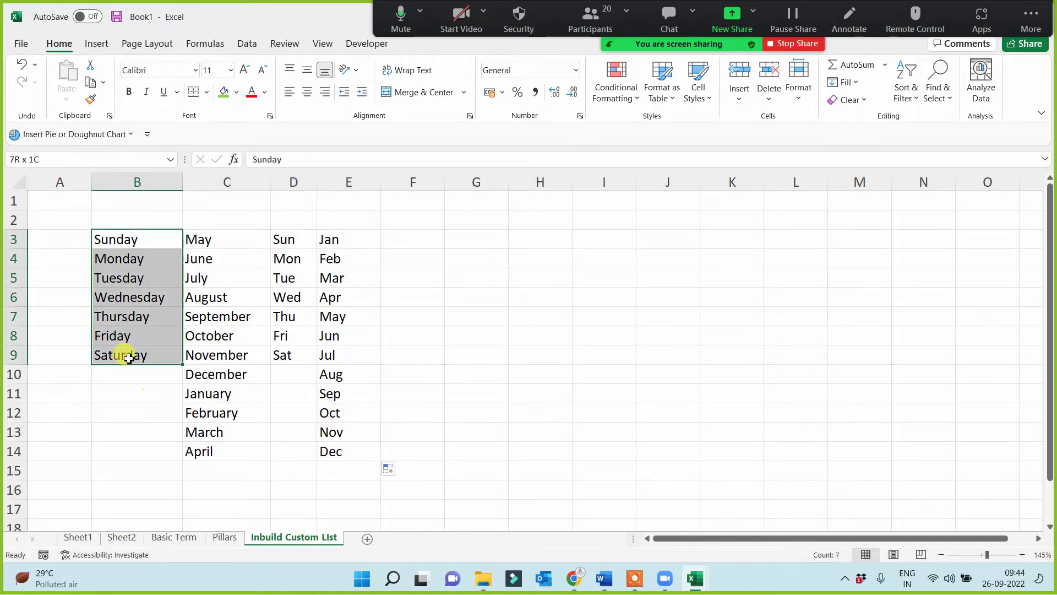
drag(205, 239, 210, 448)
drag(275, 184, 288, 184)
click(472, 309)
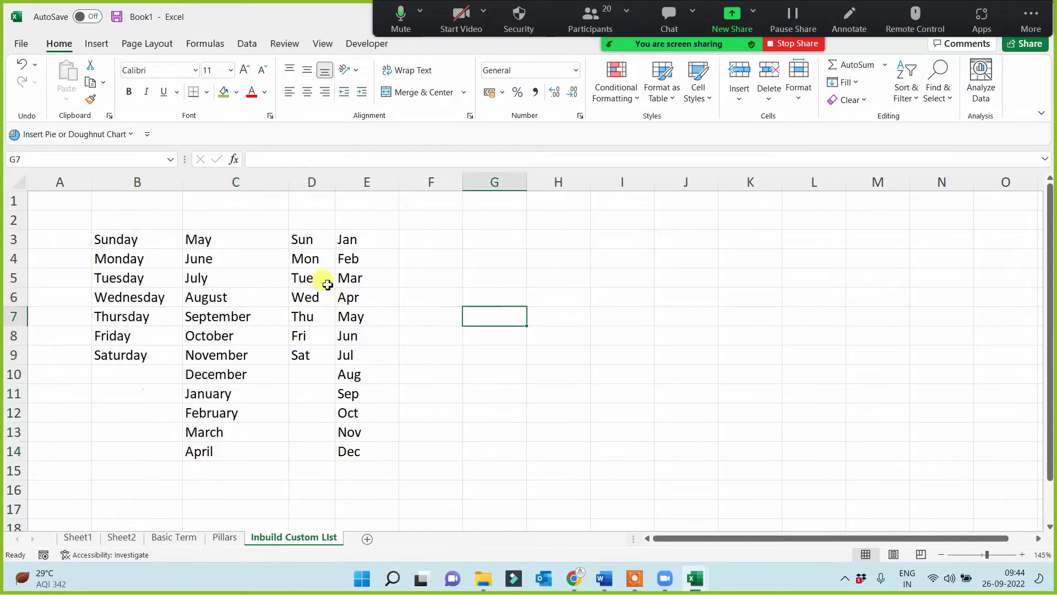
drag(313, 234, 309, 353)
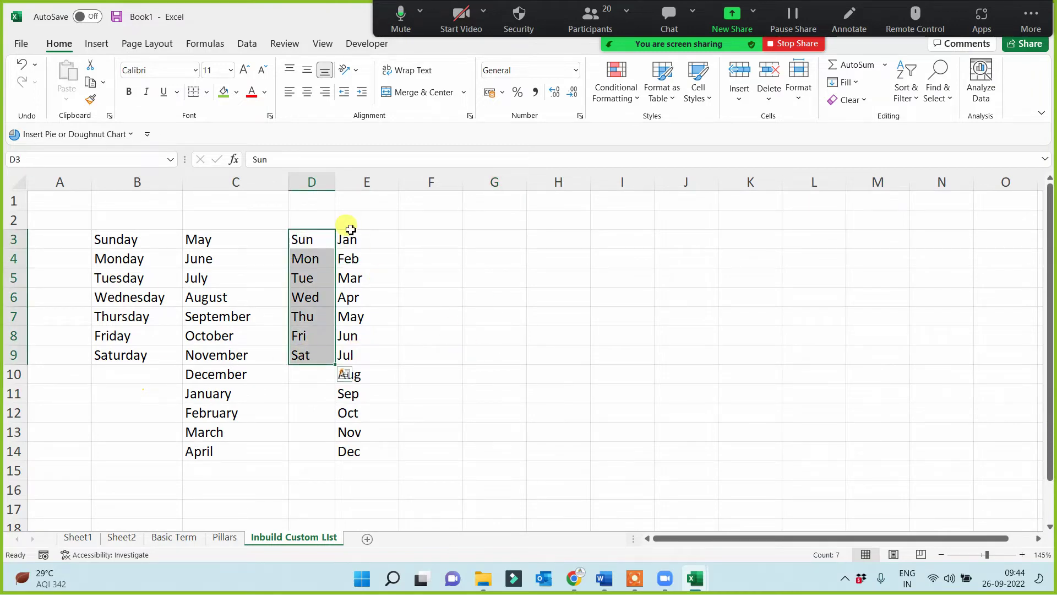
drag(341, 186, 375, 186)
click(533, 322)
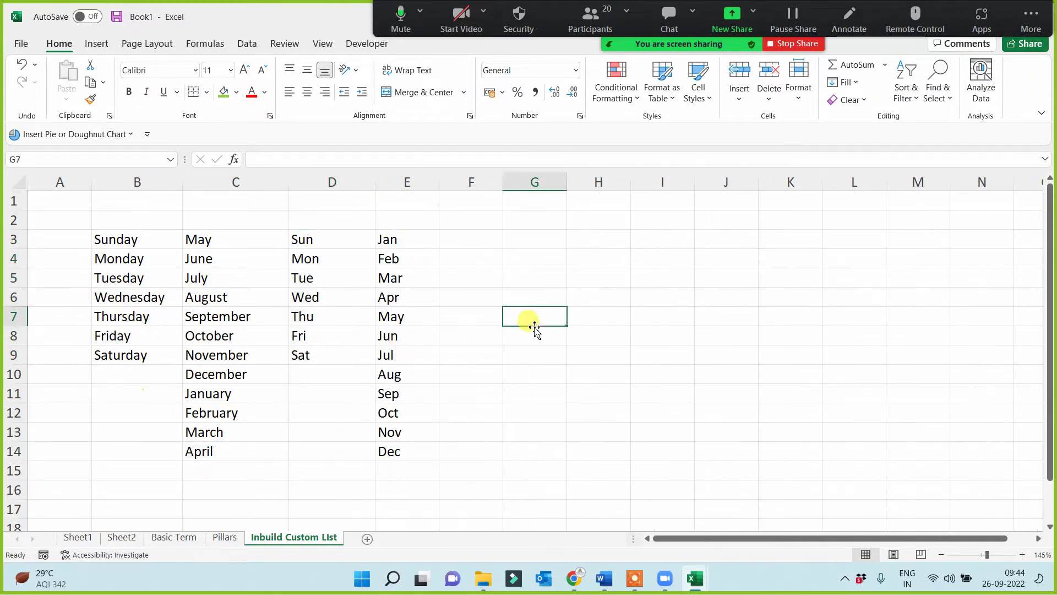
Review the full month names in C3:C14 and the full weekday names in B3:B9.
drag(199, 239, 191, 451)
click(211, 239)
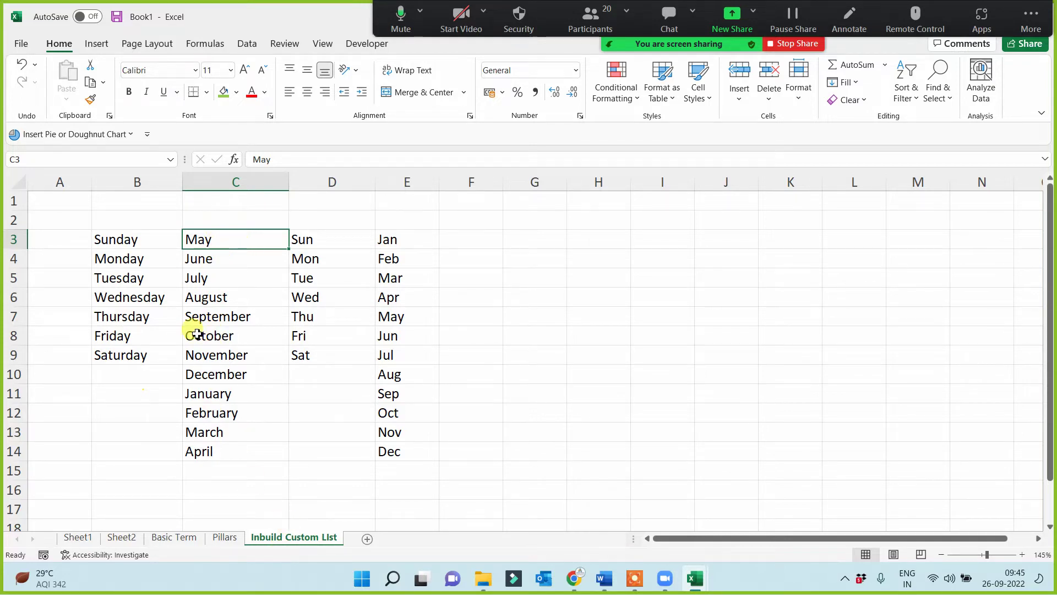
drag(225, 250, 220, 443)
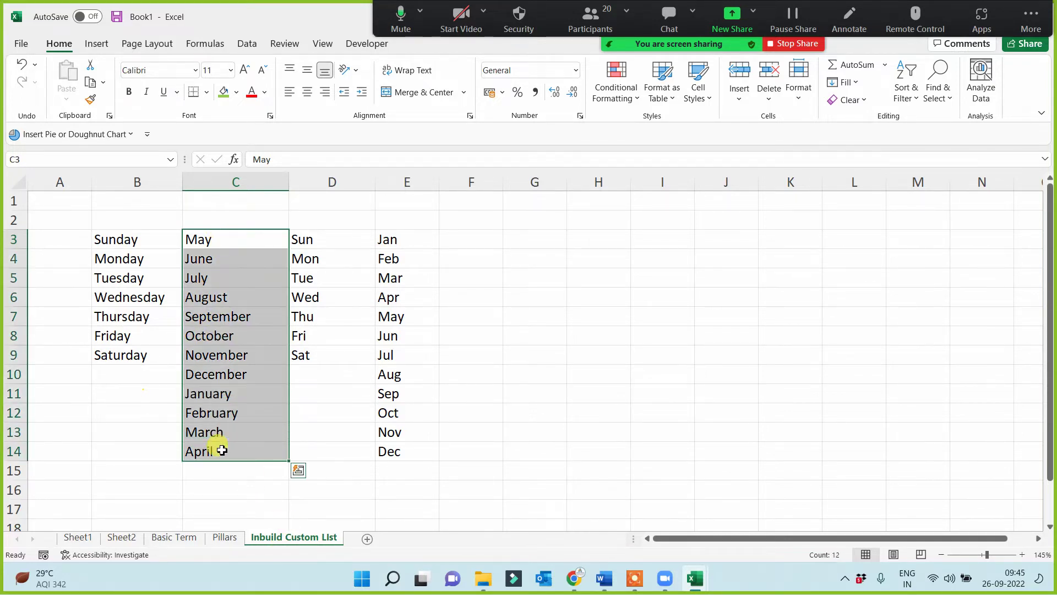
click(129, 452)
drag(140, 244, 137, 354)
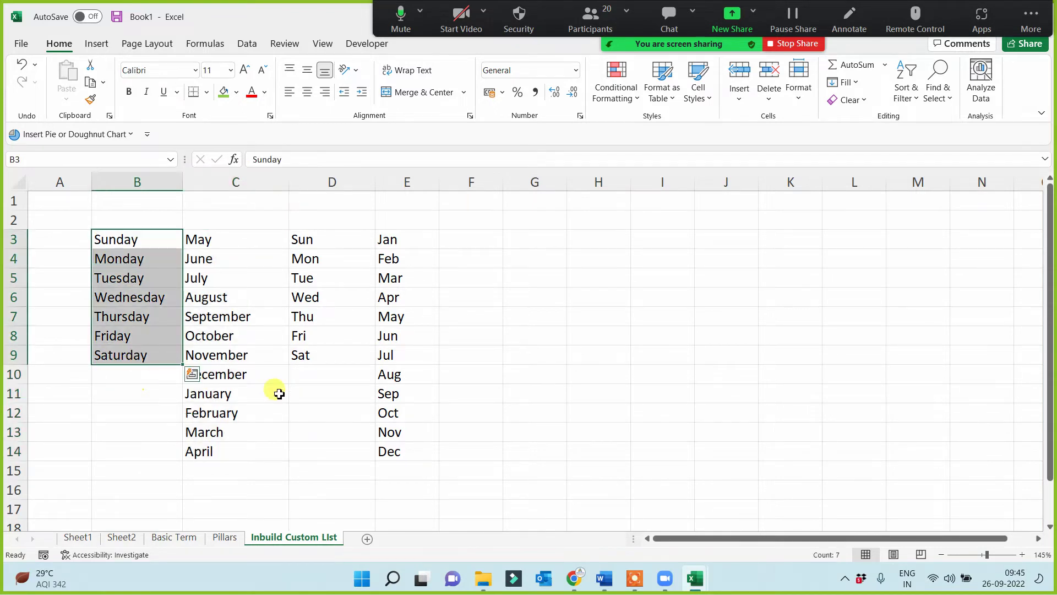
click(560, 381)
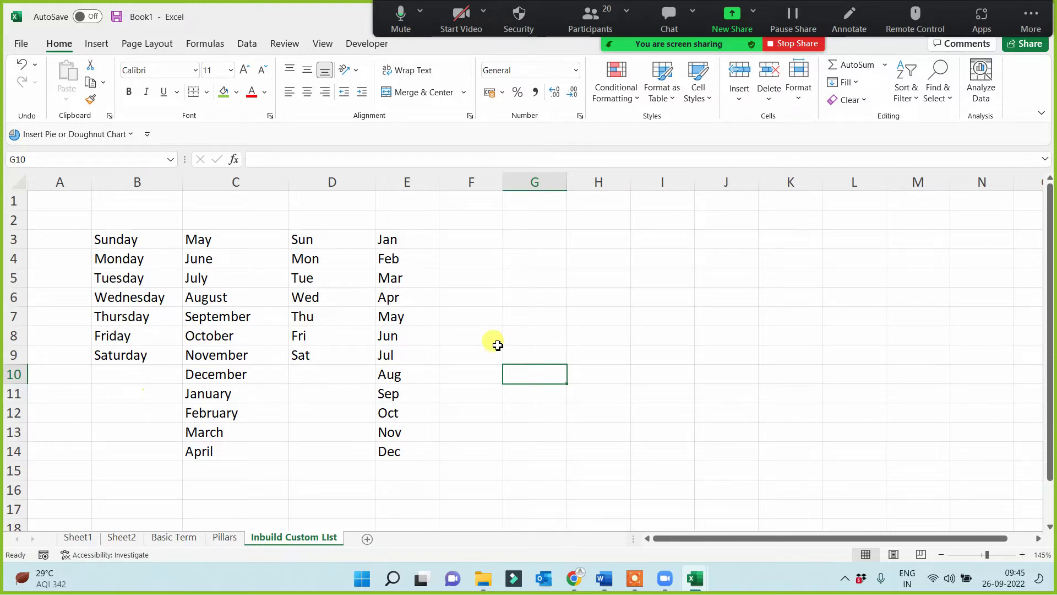
Enter the note "2-3 hrs" in cell I1.
click(669, 183)
click(671, 205)
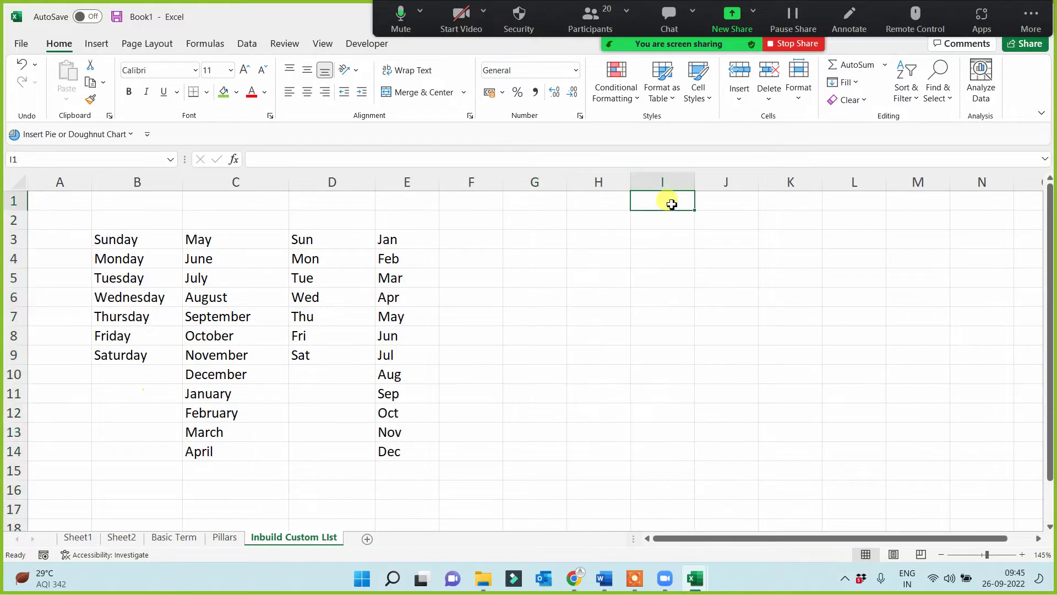
text(2-3 hrs)
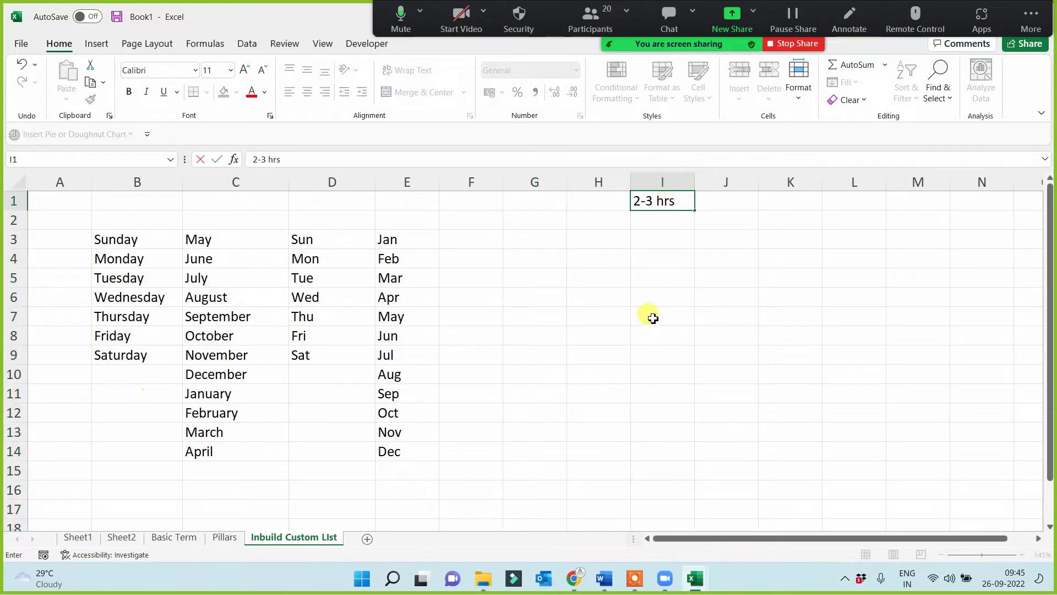
click(655, 298)
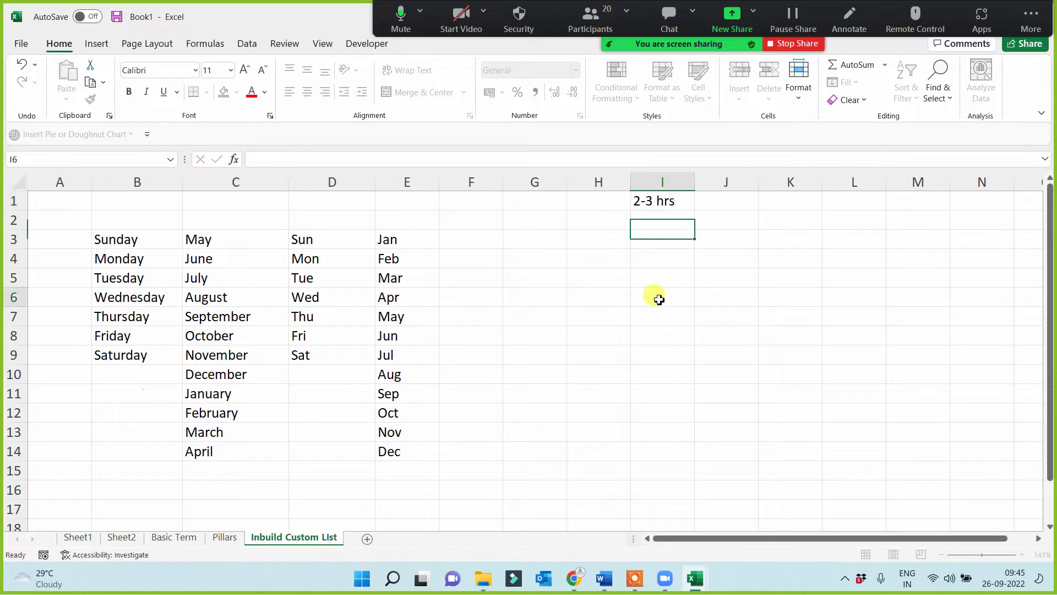
Format the "2-3 hrs" note in I1 with a wider column, a green fill and centred text.
click(676, 203)
drag(695, 183, 710, 182)
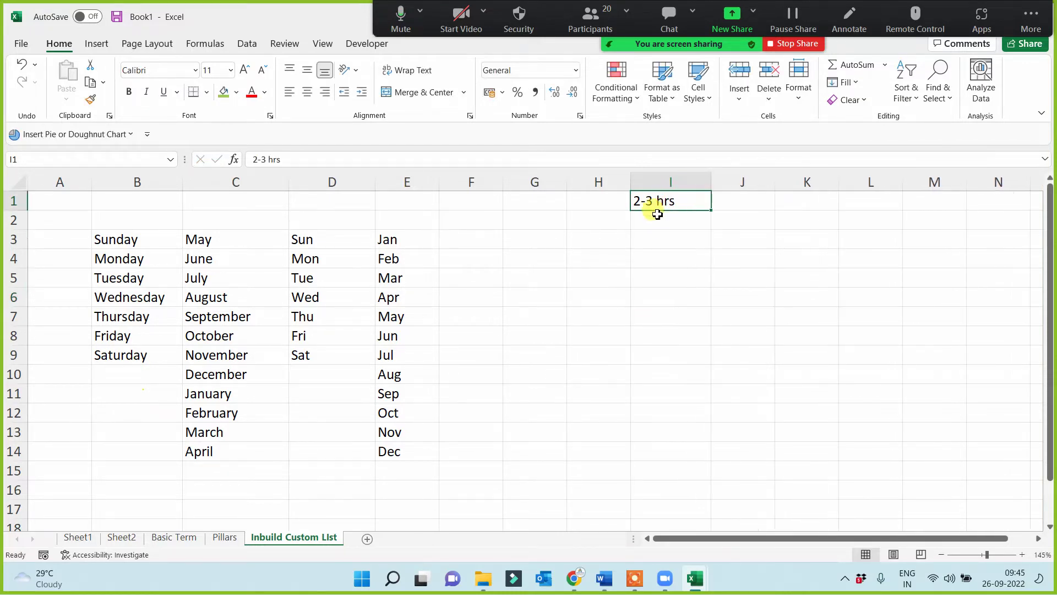
click(224, 91)
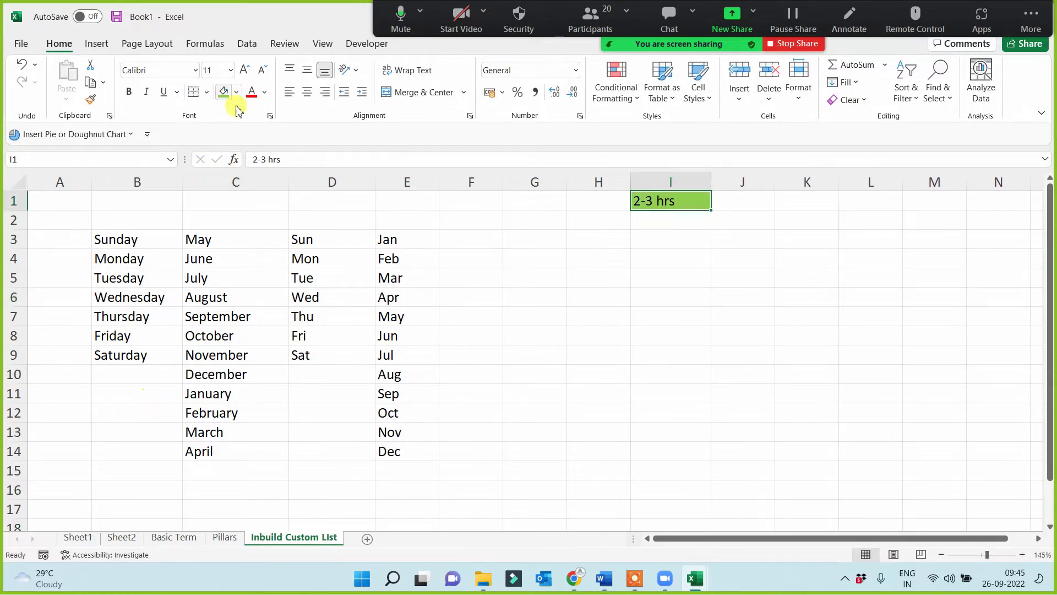
click(308, 91)
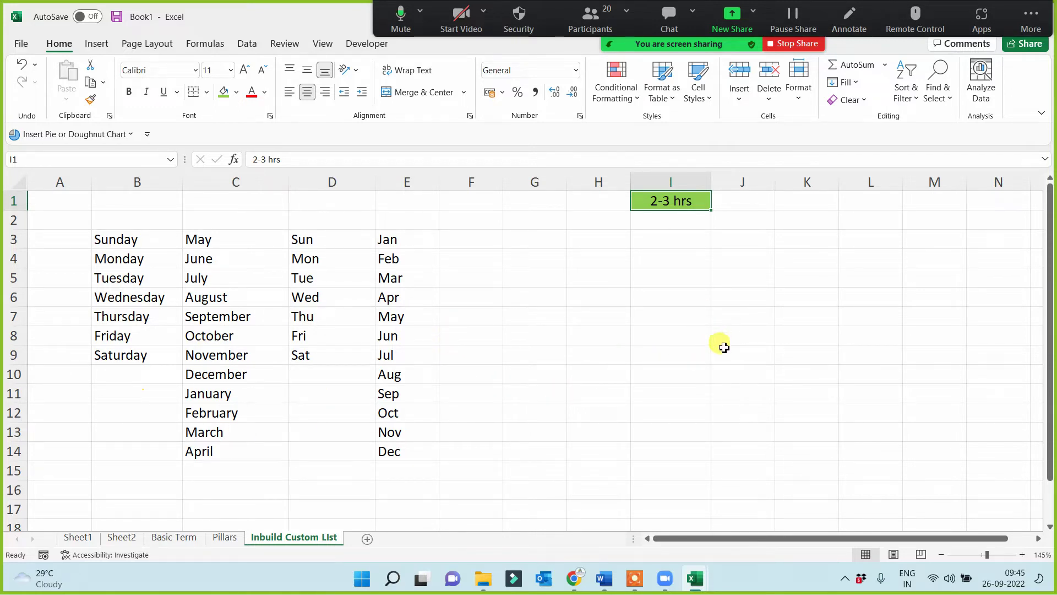
click(649, 352)
click(676, 201)
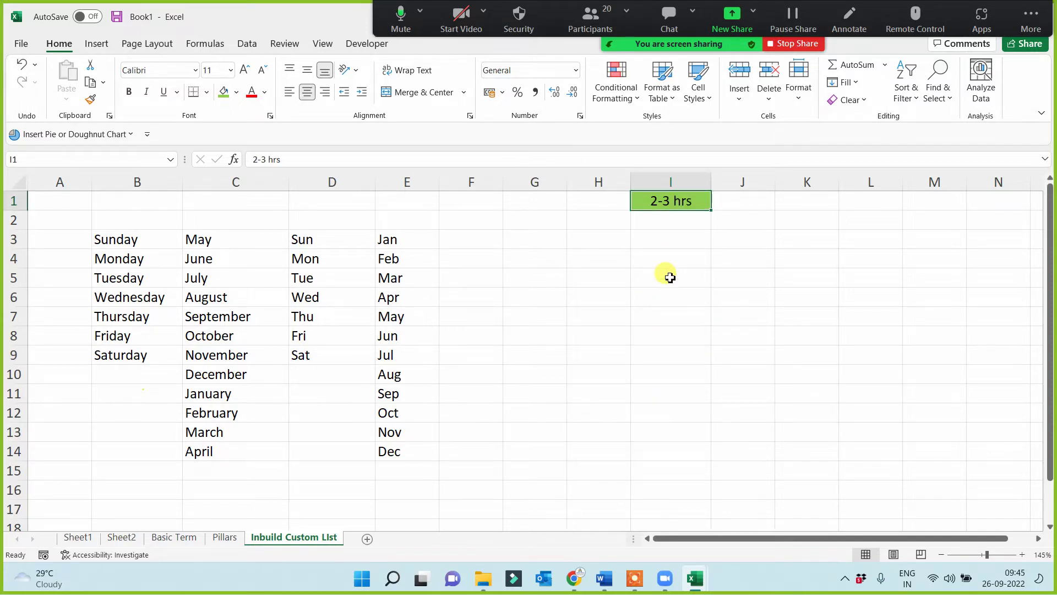
click(641, 311)
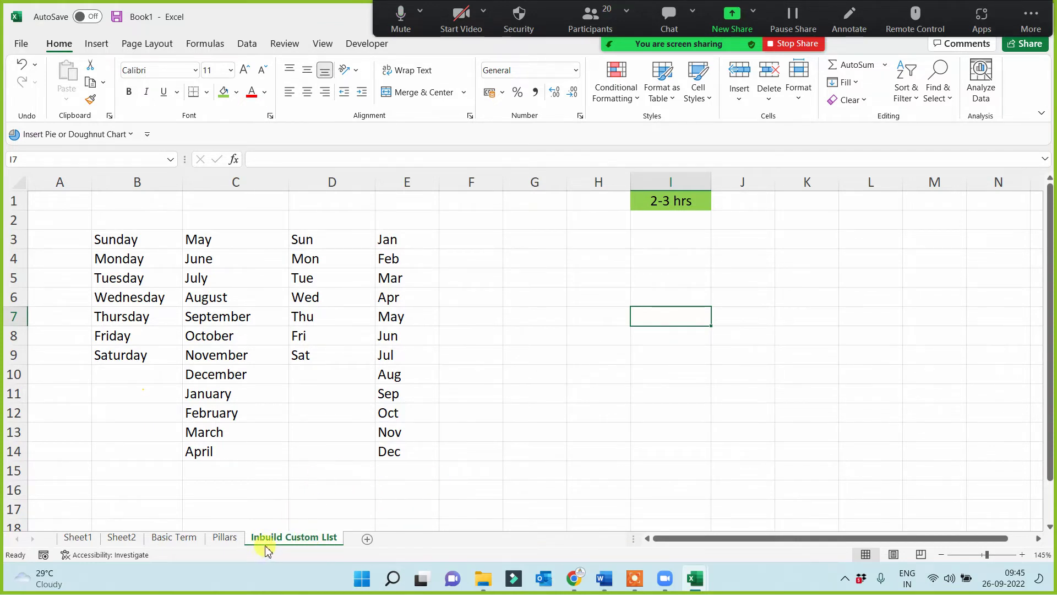
Insert the "In Build Custom List in Excel" picture from this device at cell F3.
click(473, 236)
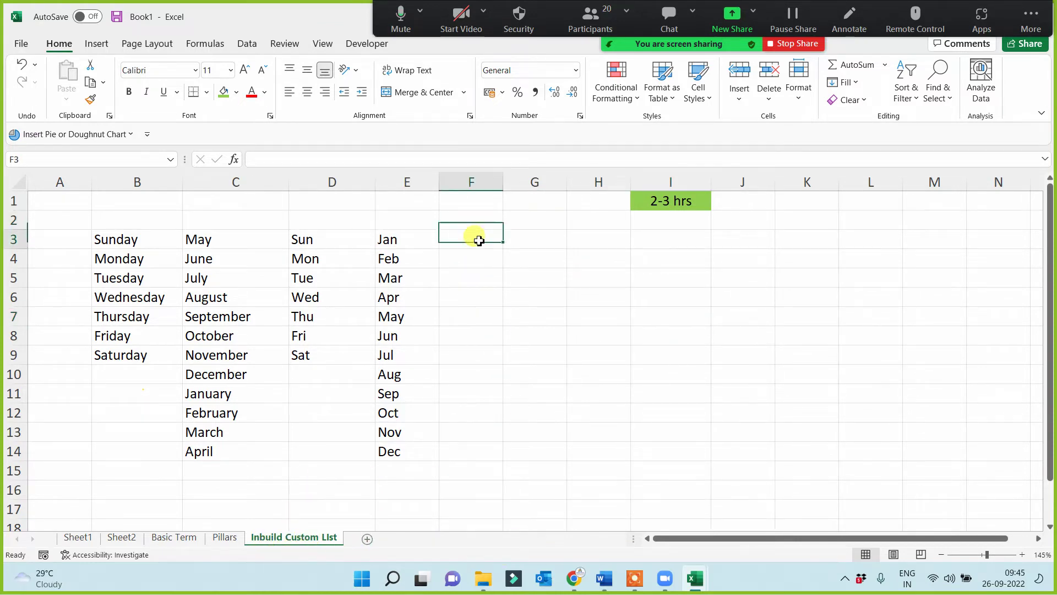
click(98, 43)
click(175, 88)
click(170, 144)
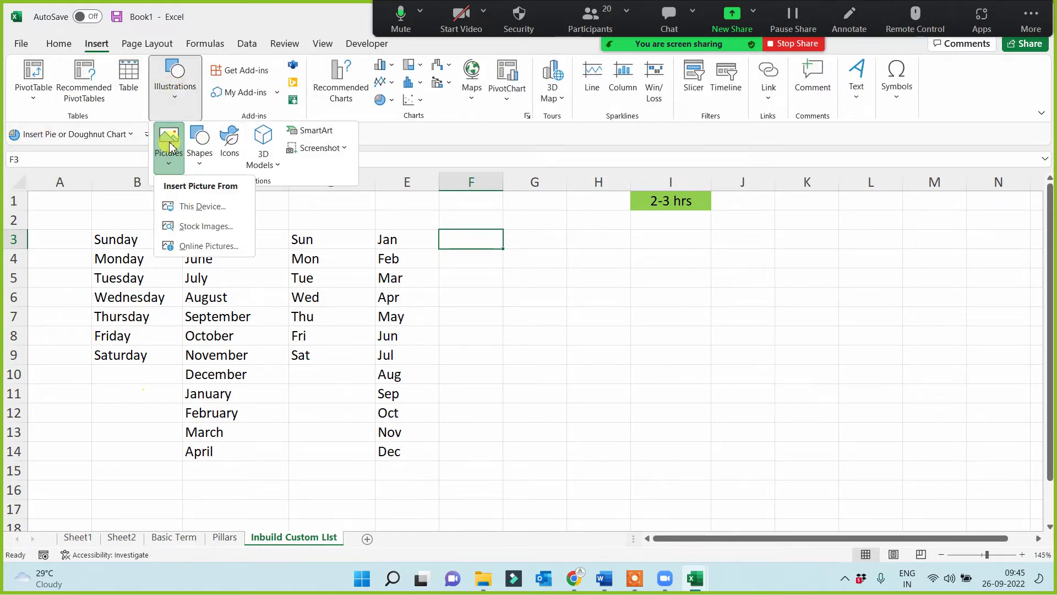
click(198, 211)
click(221, 137)
double_click(221, 137)
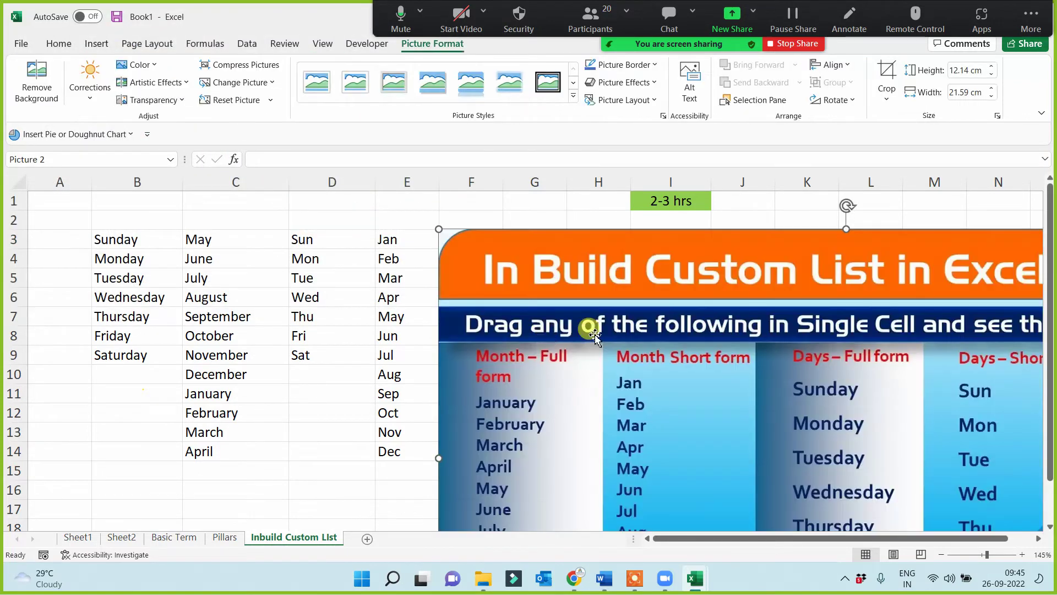
Set the inserted picture's height to 7 cm and deselect it.
click(967, 70)
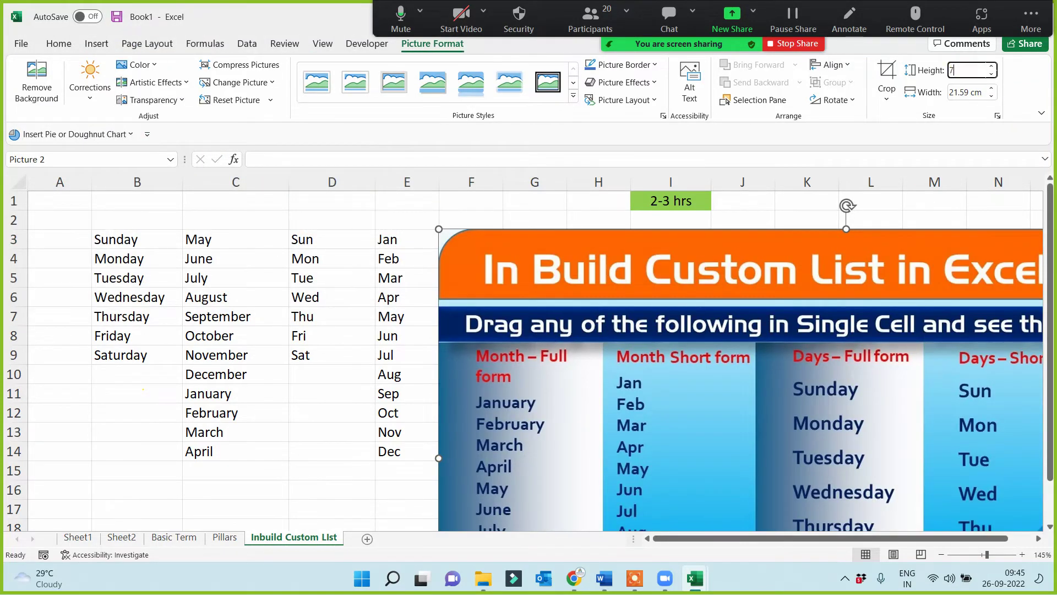
key(Return)
click(991, 352)
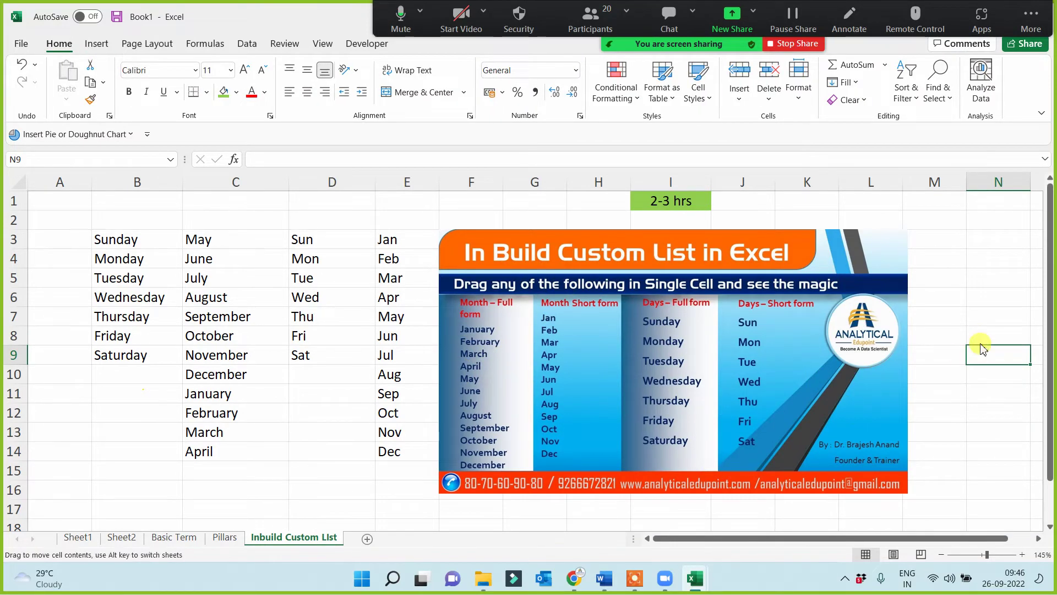
Compare the filled lists in columns B to E with the lists shown in the inserted picture.
drag(104, 238, 388, 466)
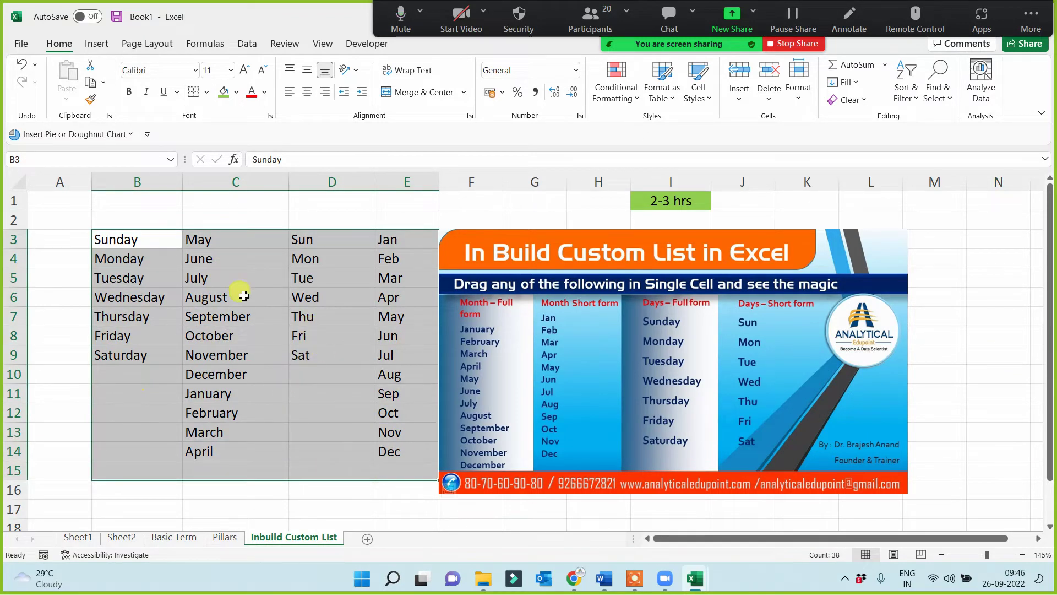
click(507, 267)
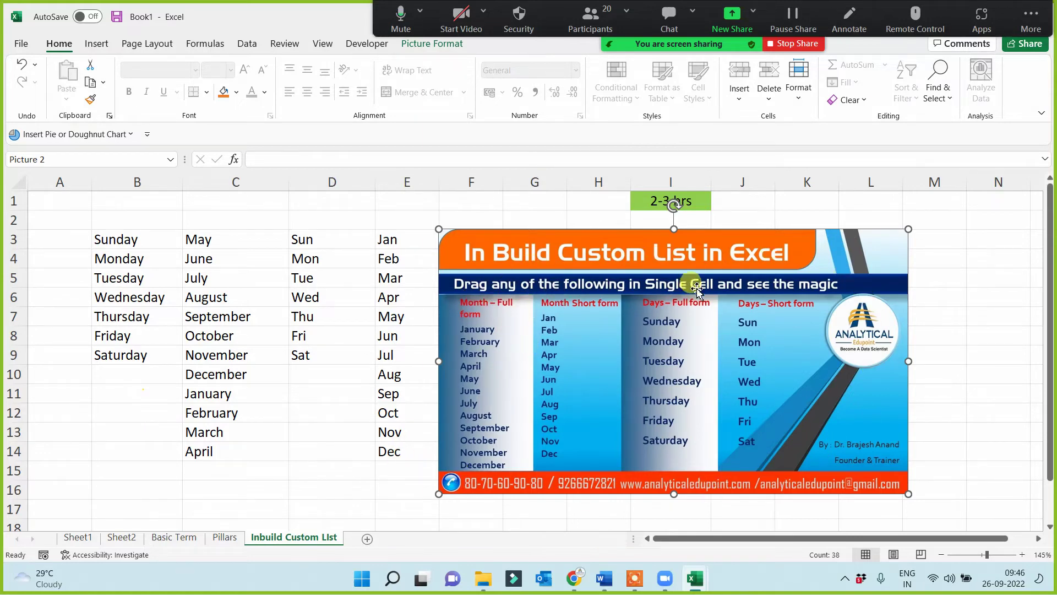
click(389, 468)
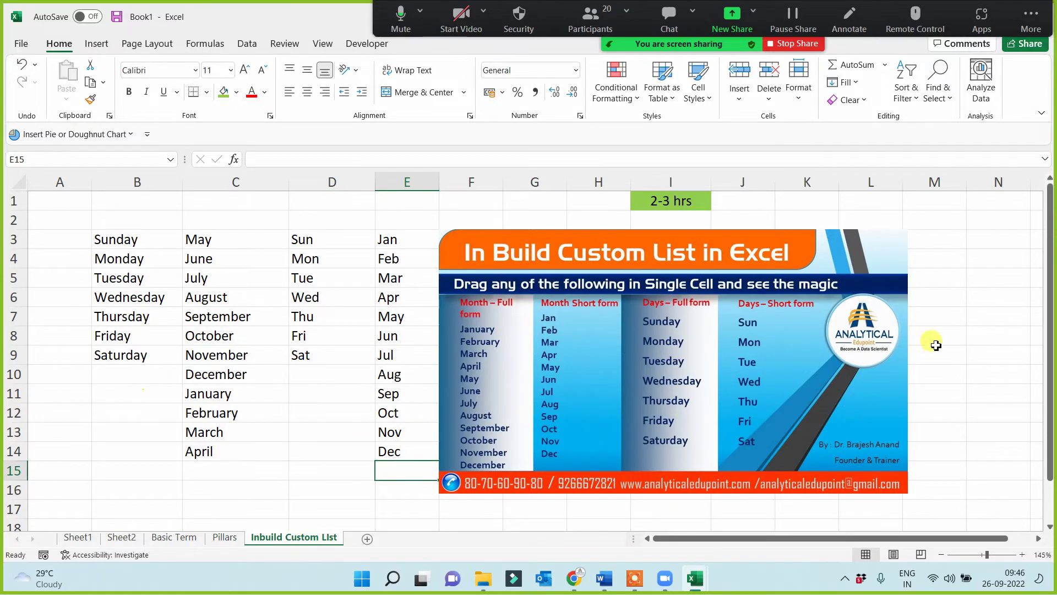
click(952, 317)
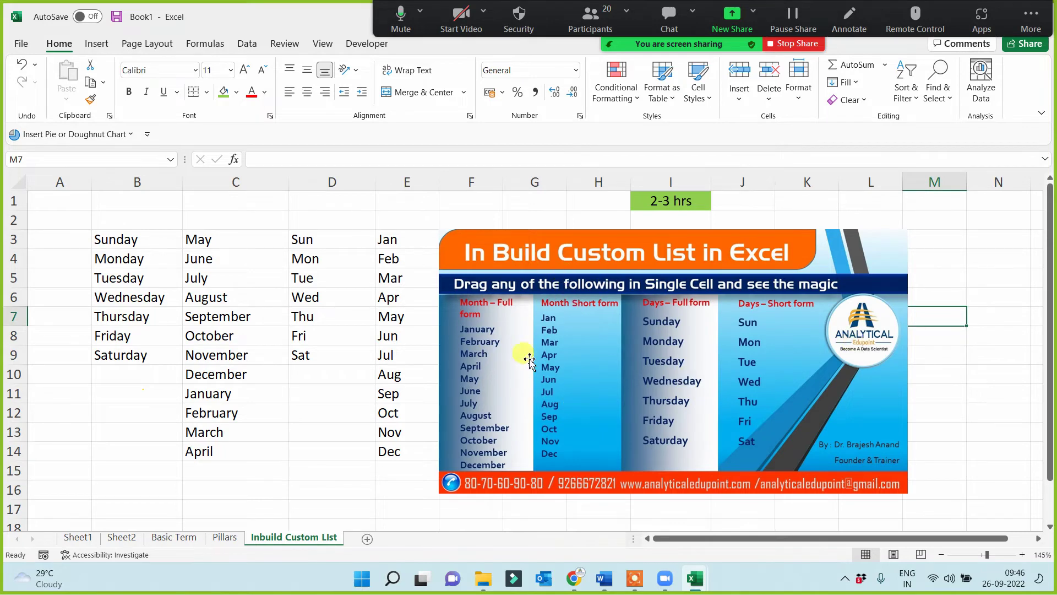
click(935, 215)
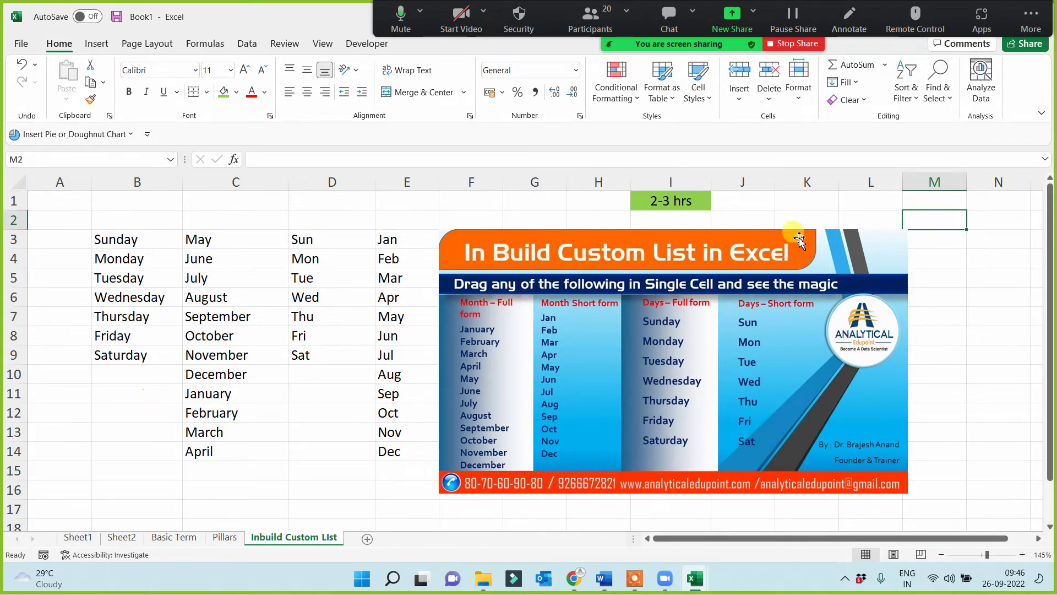
click(325, 457)
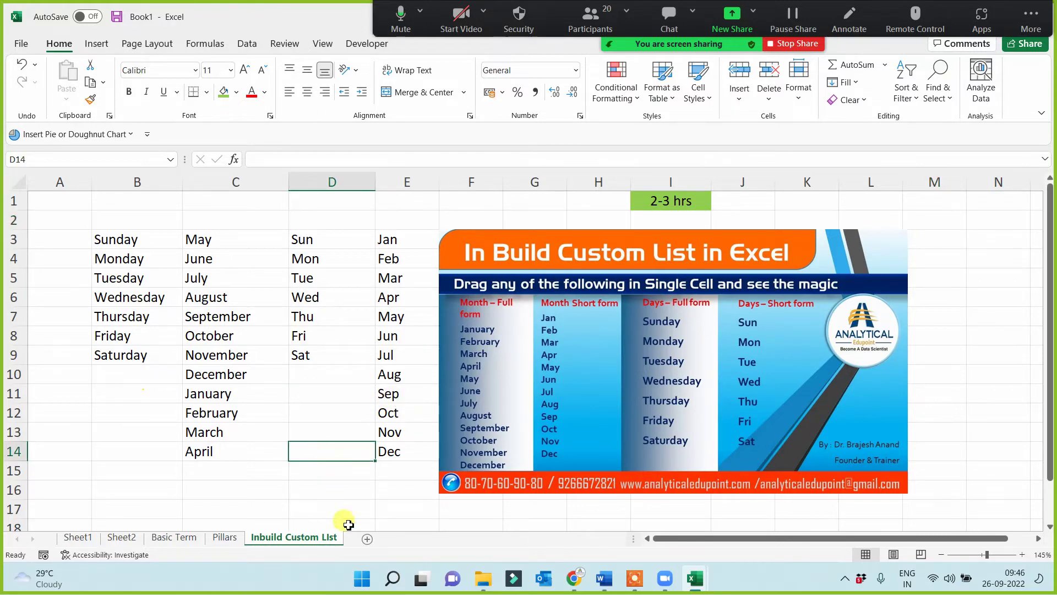
Add a new worksheet after Inbuild Custom LIst and name it "Custom List Creation".
click(407, 538)
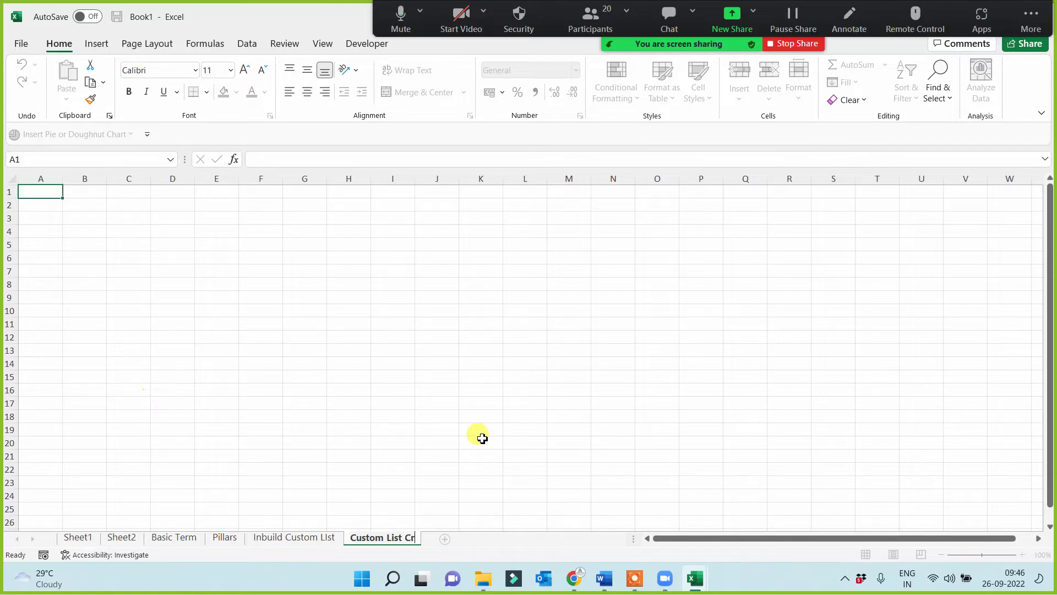
click(451, 363)
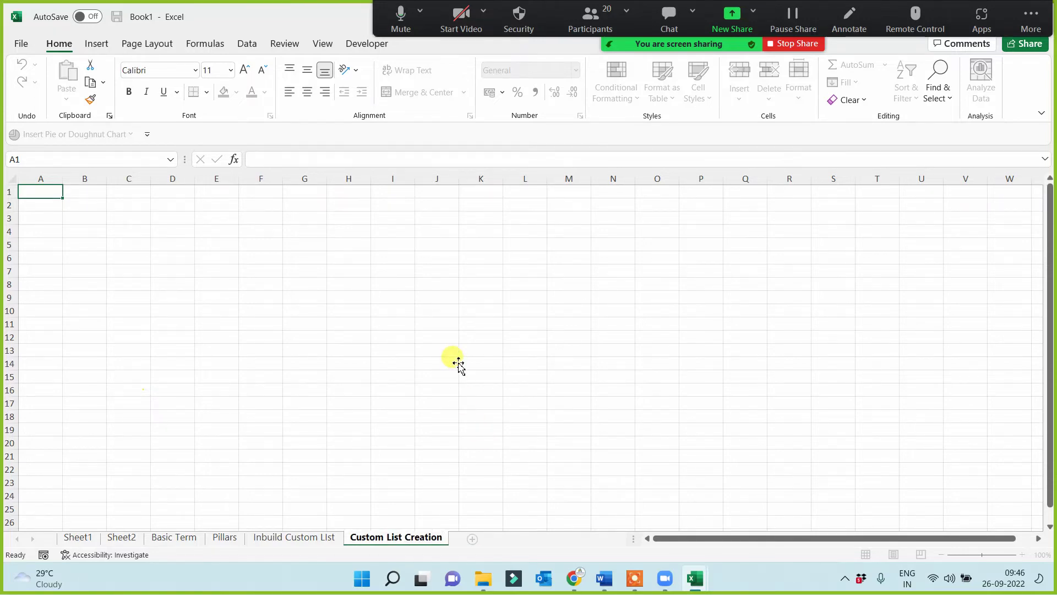
ctrl+scroll(450, 347, up, 5)
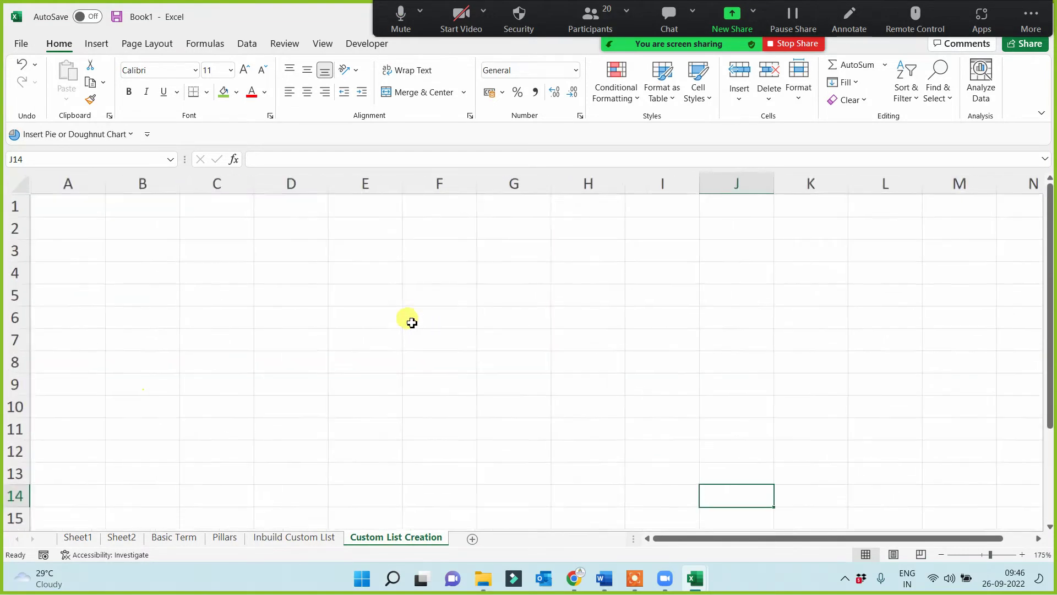
Enter the first names of two participants from the meeting's participant list in cells E3 and D3.
click(687, 202)
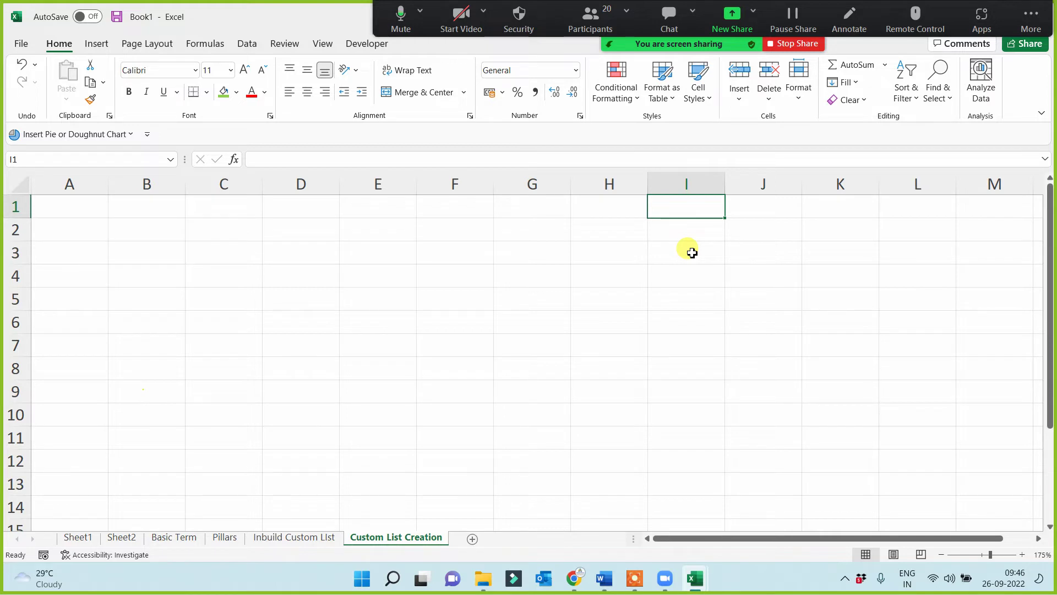
click(591, 19)
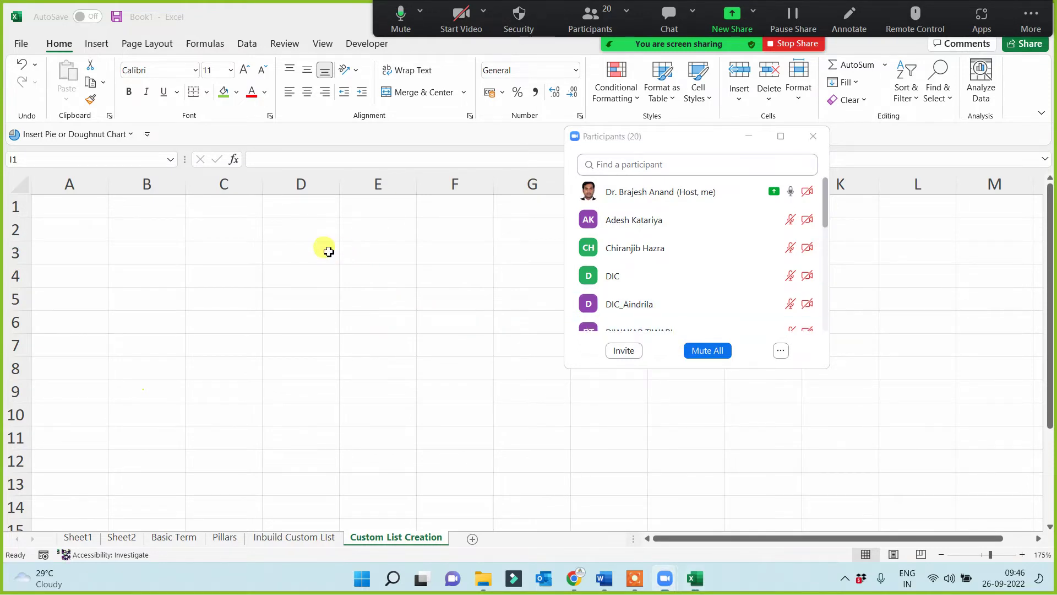
click(353, 249)
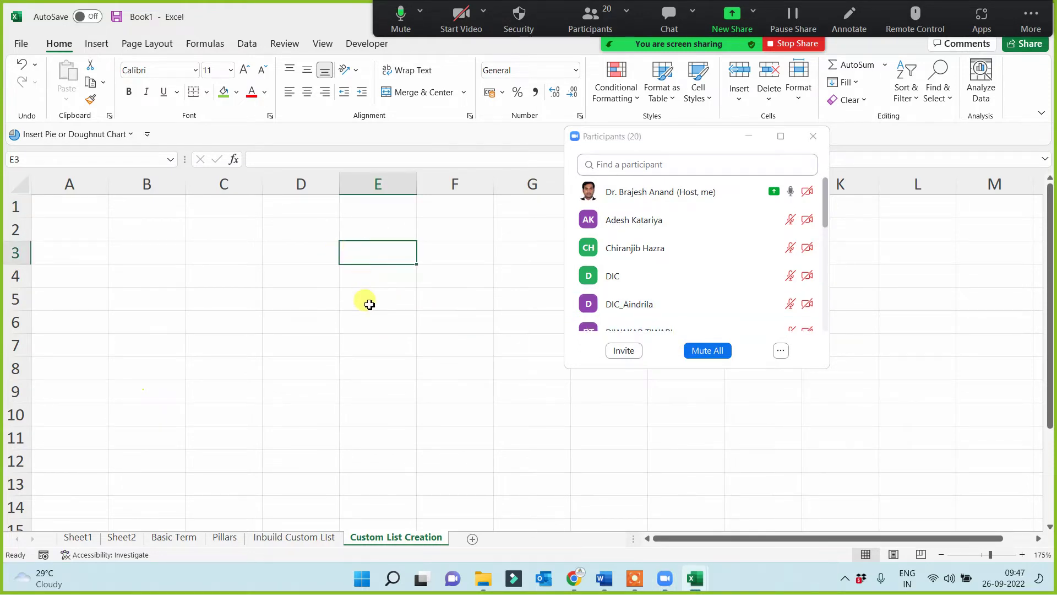
text(Chiranjib)
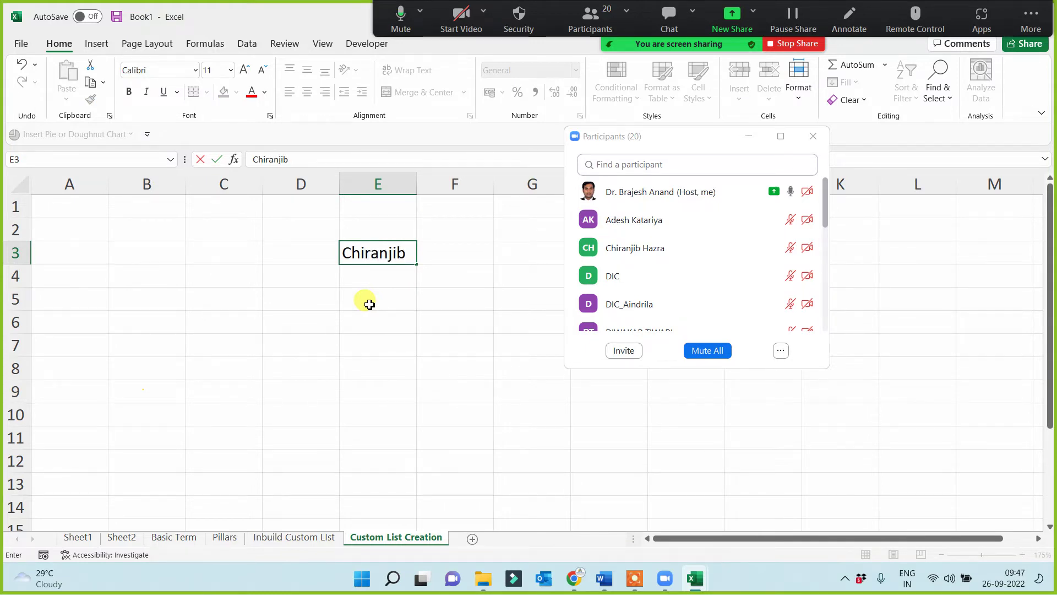
key(Return)
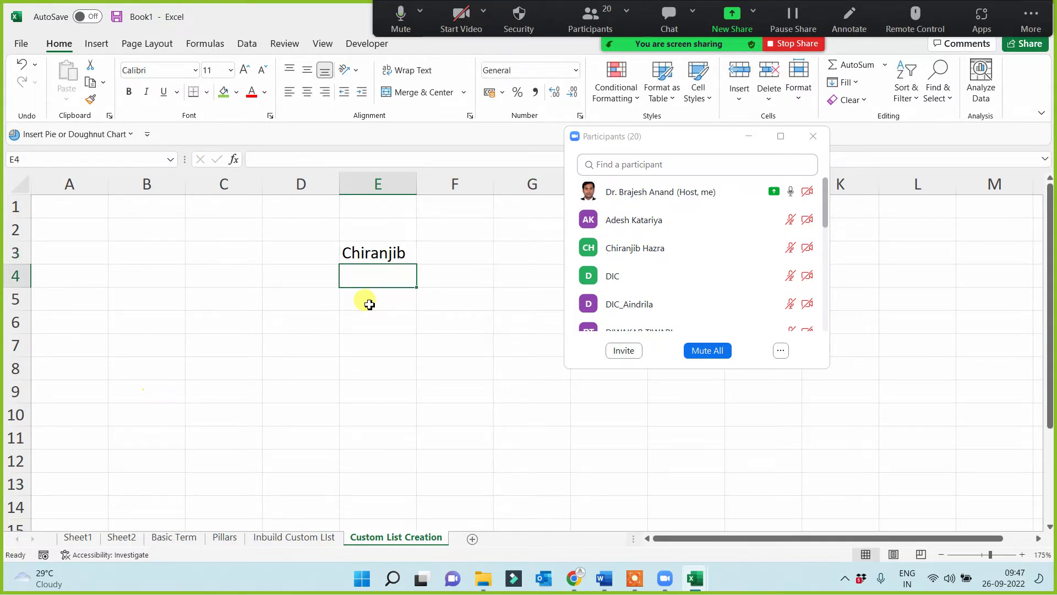
click(283, 253)
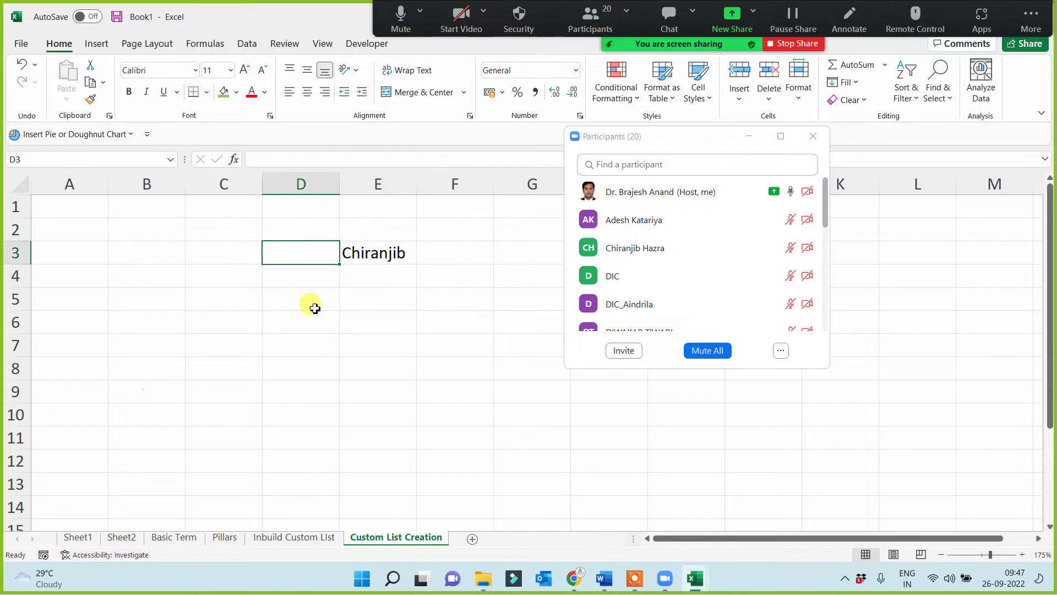
text(A)
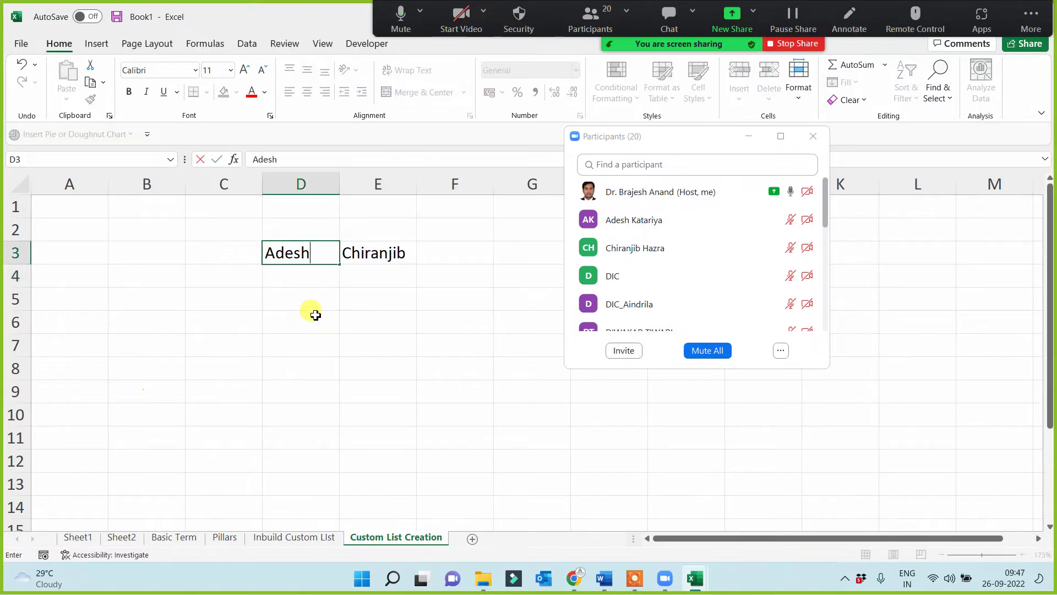
text(desh)
click(285, 350)
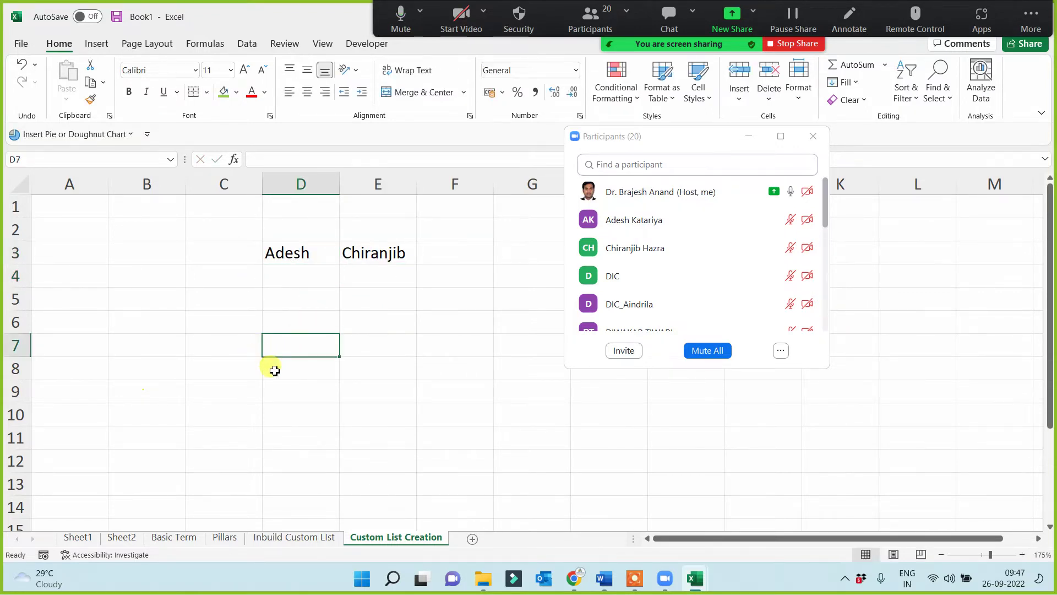
Enter a third participant's first name in F3 and minimize the participant list.
drag(826, 212, 827, 257)
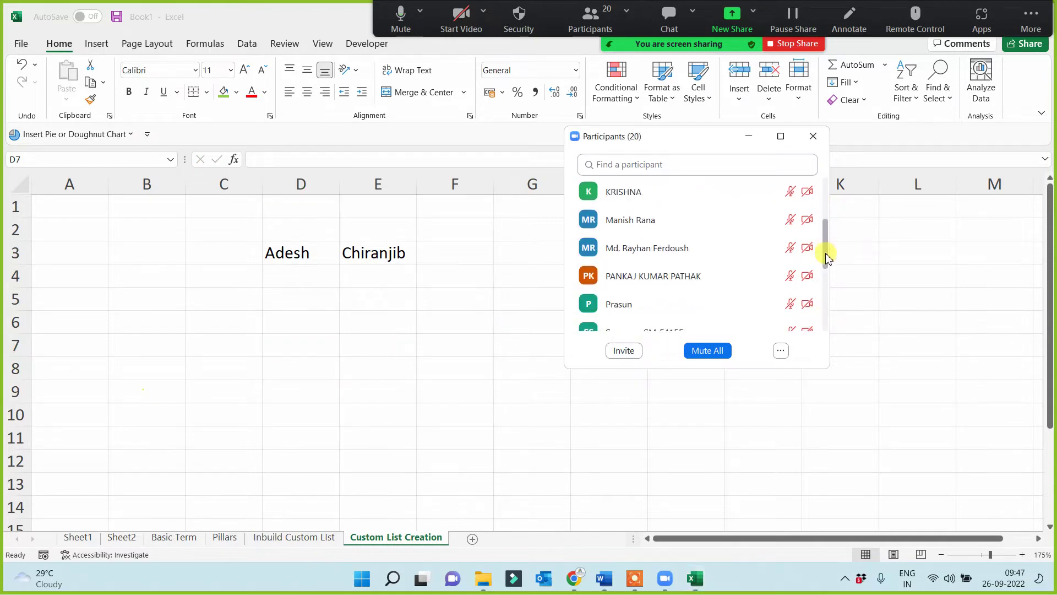
click(457, 253)
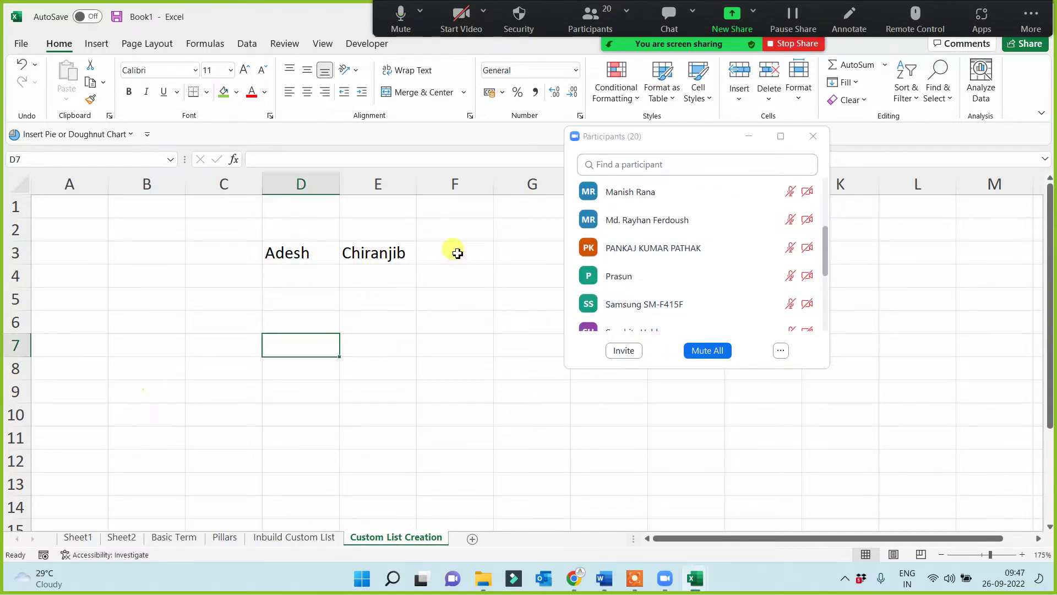
click(458, 254)
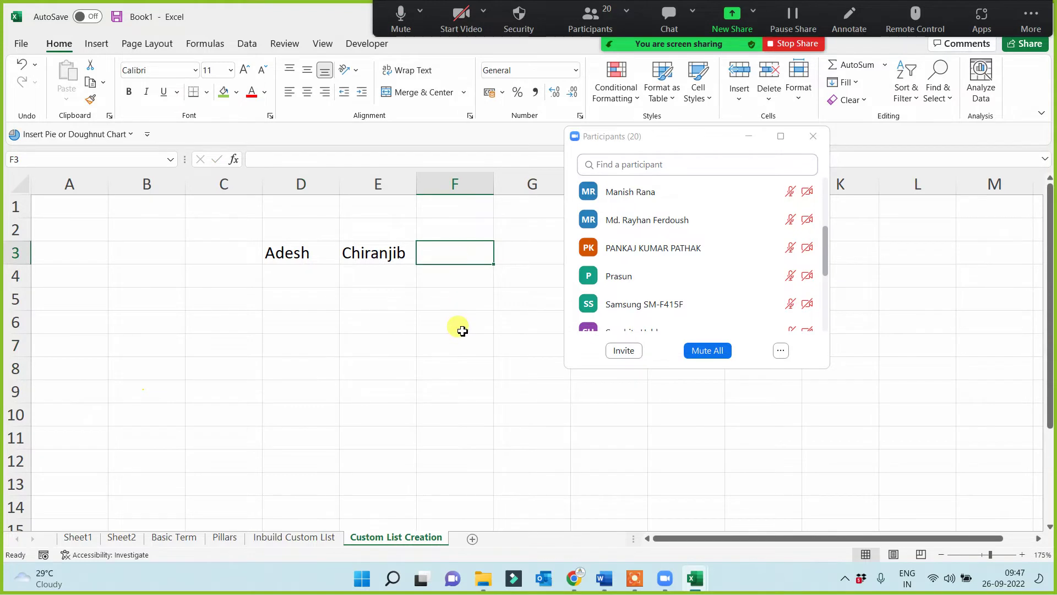
text(Prasun)
click(620, 434)
click(748, 139)
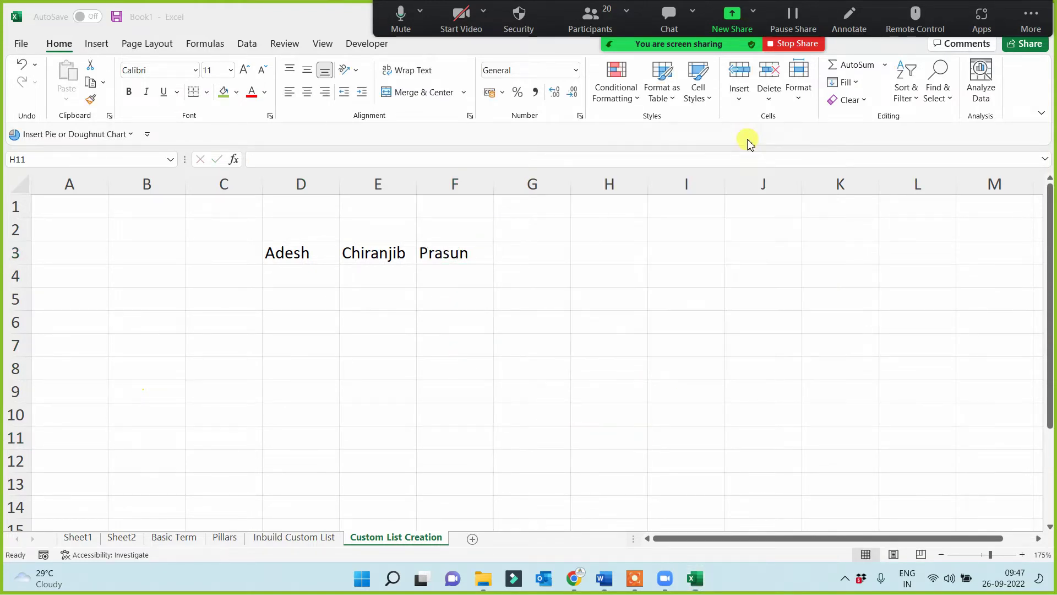
Enter a fourth person's first name in G3, continuing the row of names in D3:F3.
click(283, 253)
click(377, 252)
click(468, 255)
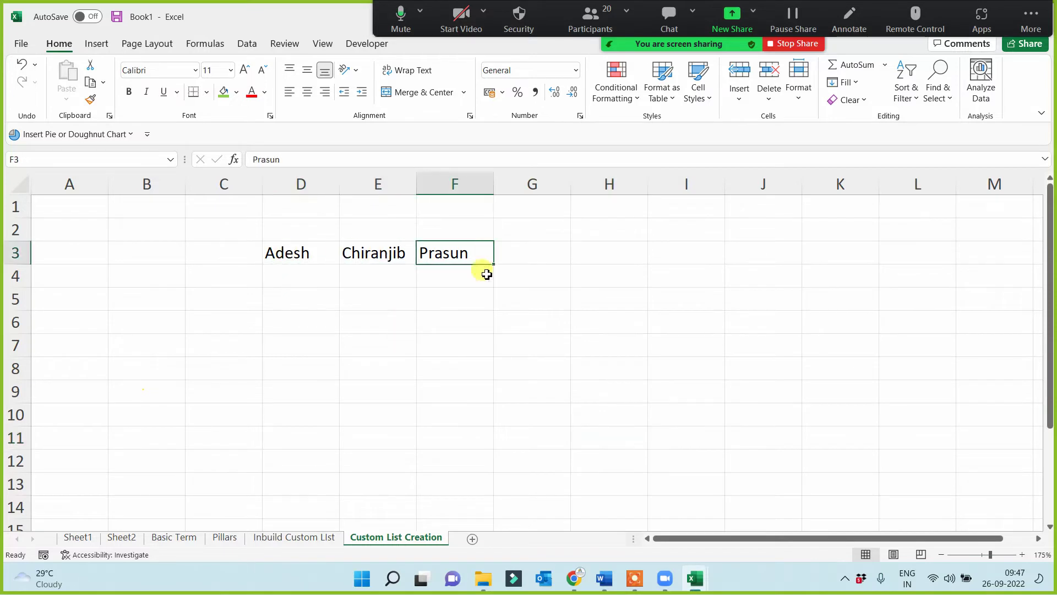
click(544, 251)
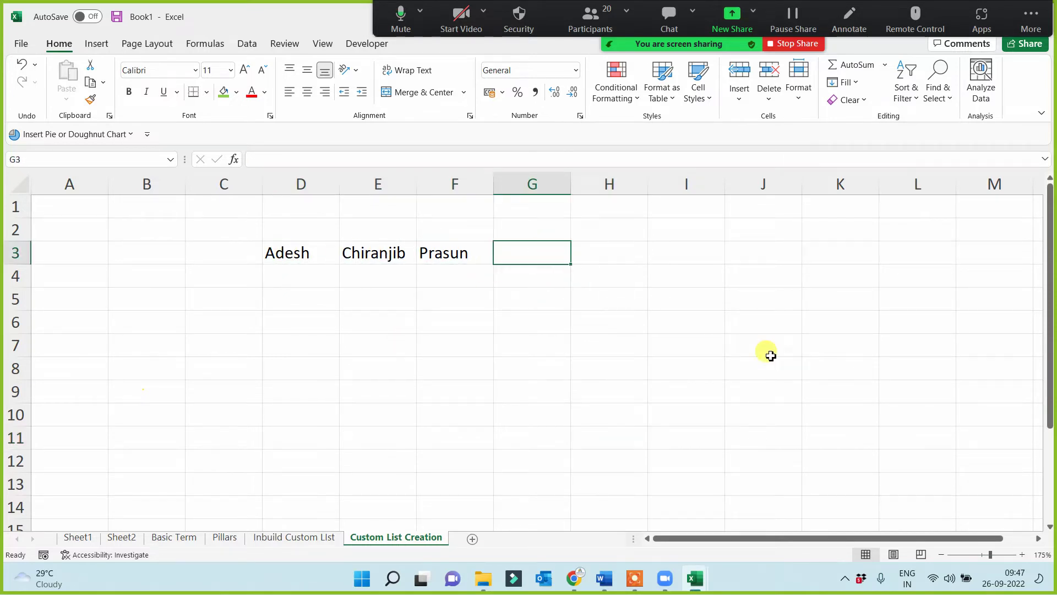
text(Alina)
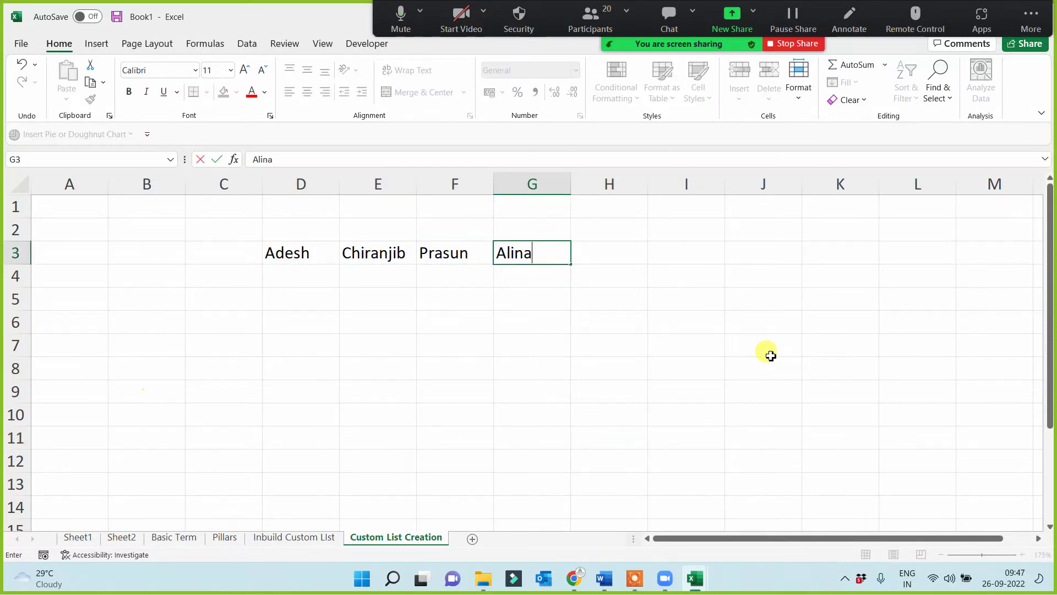
click(537, 407)
click(308, 254)
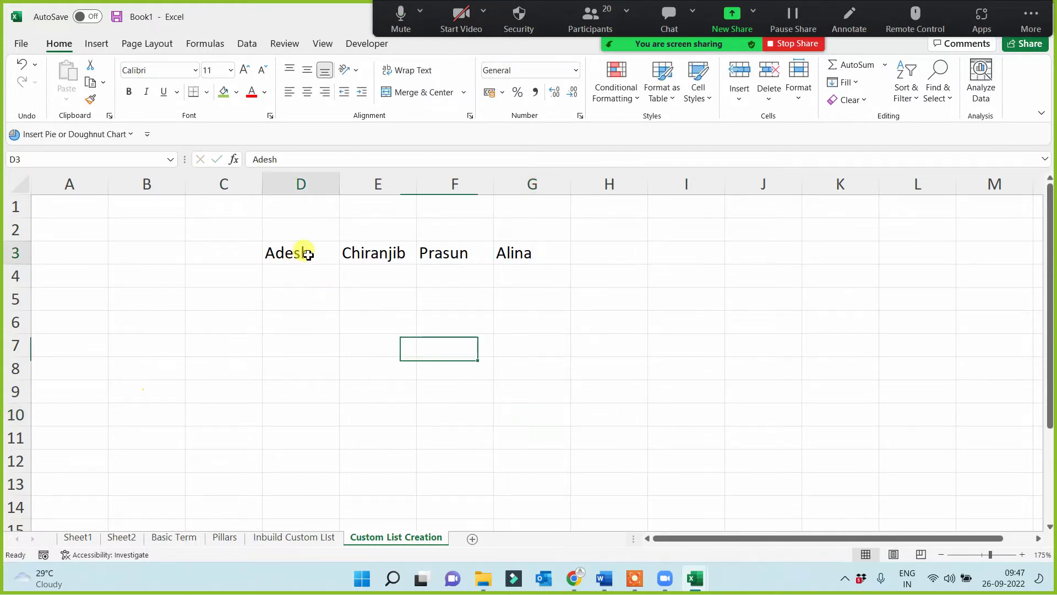
drag(308, 255, 507, 247)
click(484, 342)
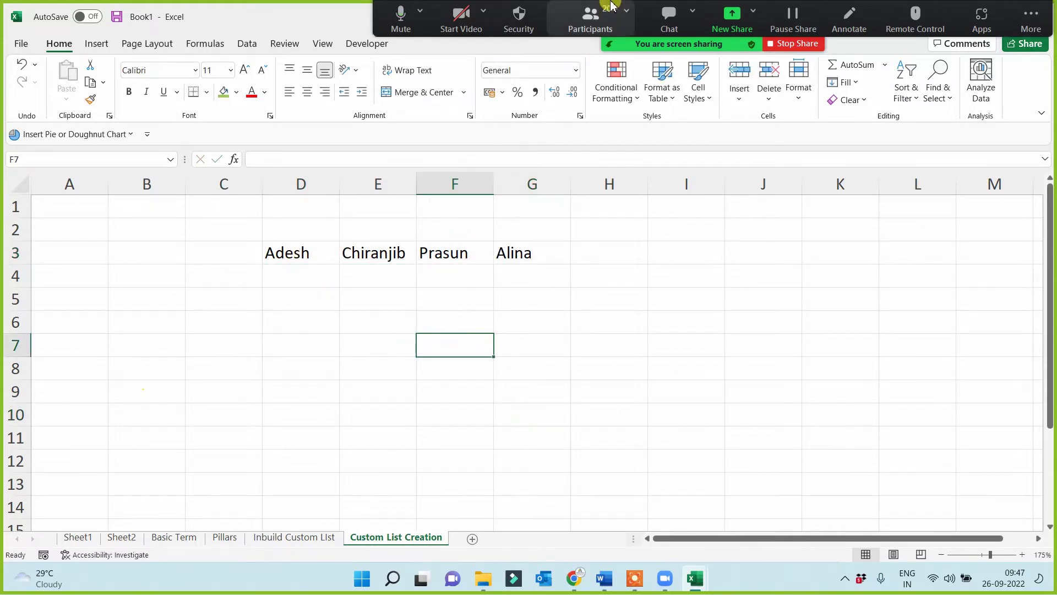
Reopen the meeting's participant list, move it clear of the names in row 3, and return to its beginning.
click(589, 16)
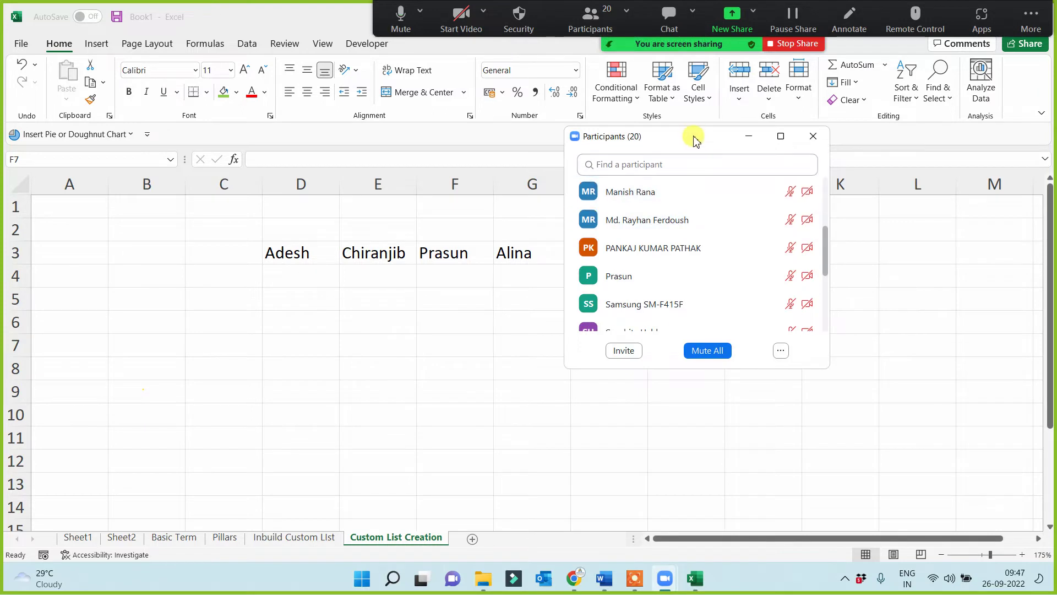
drag(695, 141, 825, 231)
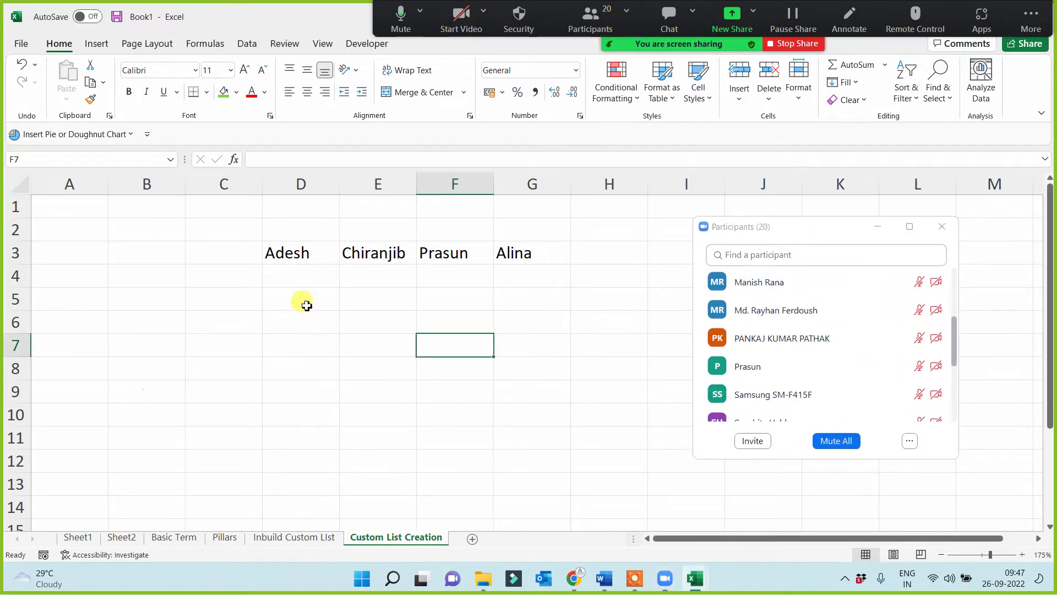
click(310, 256)
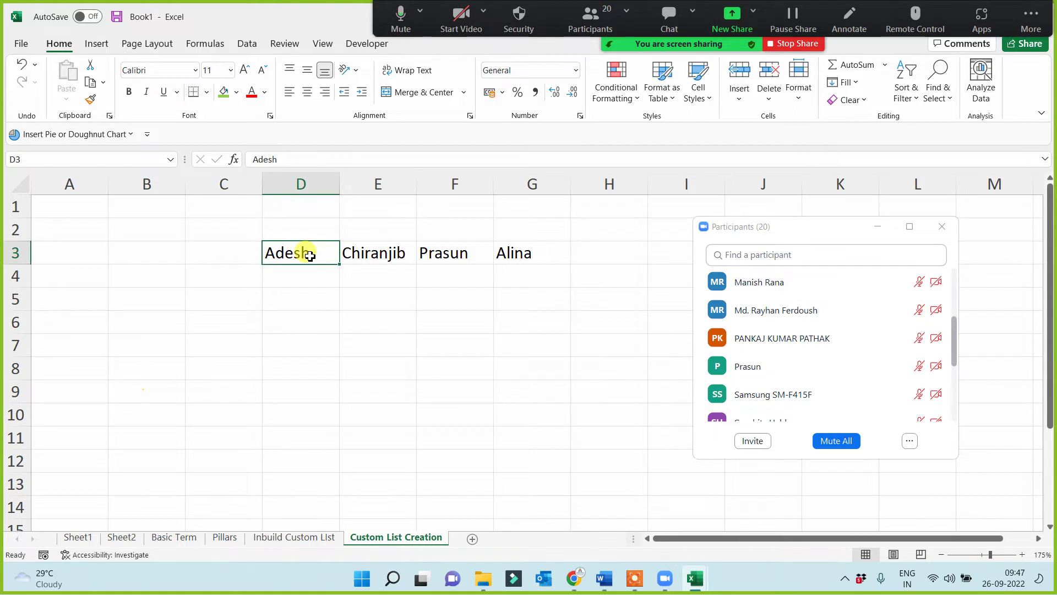
click(395, 252)
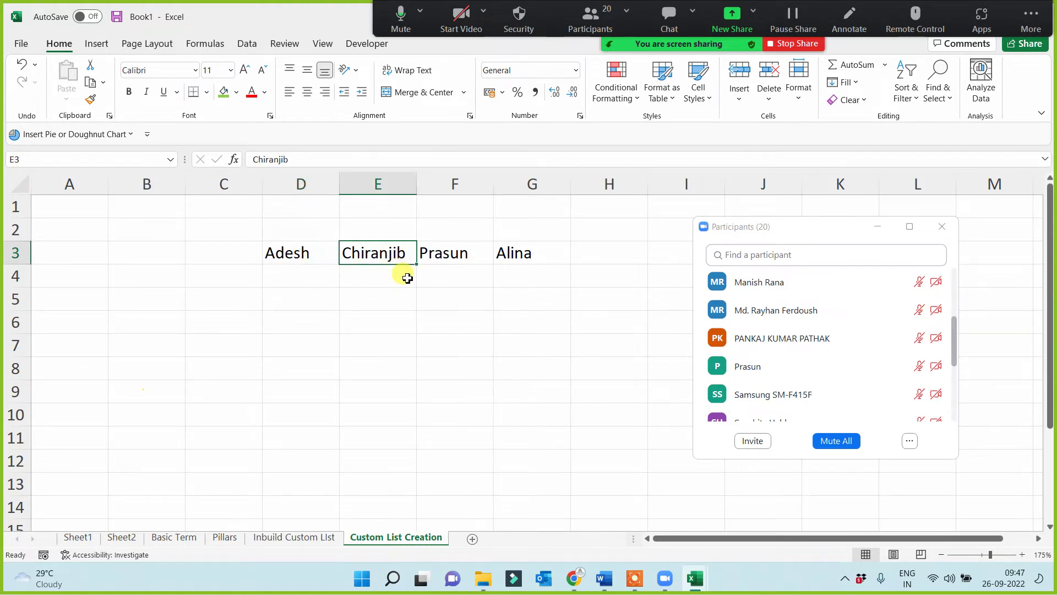
mouse_move(936, 350)
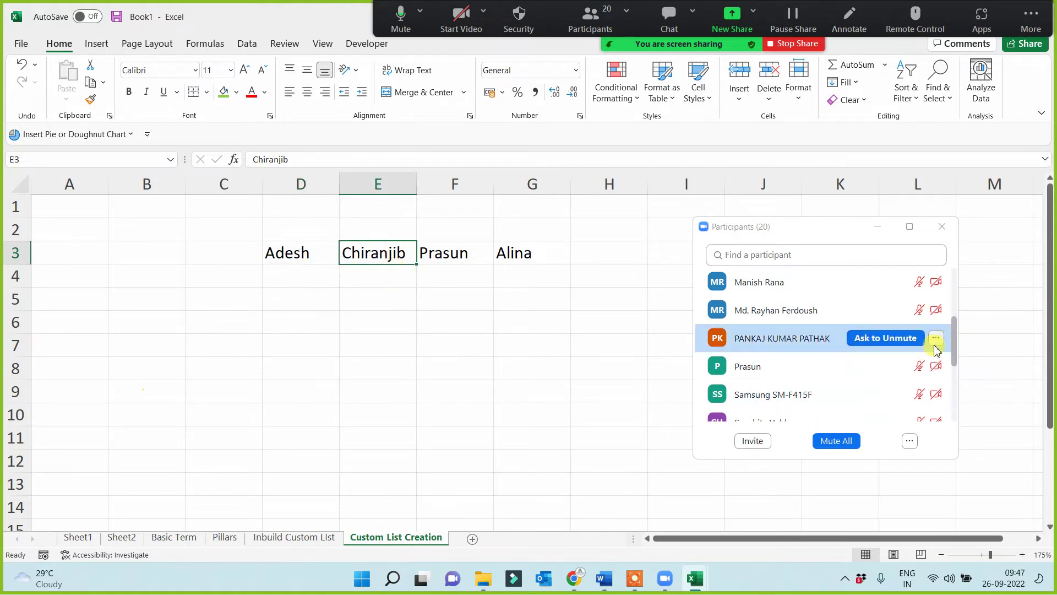
drag(955, 354, 956, 279)
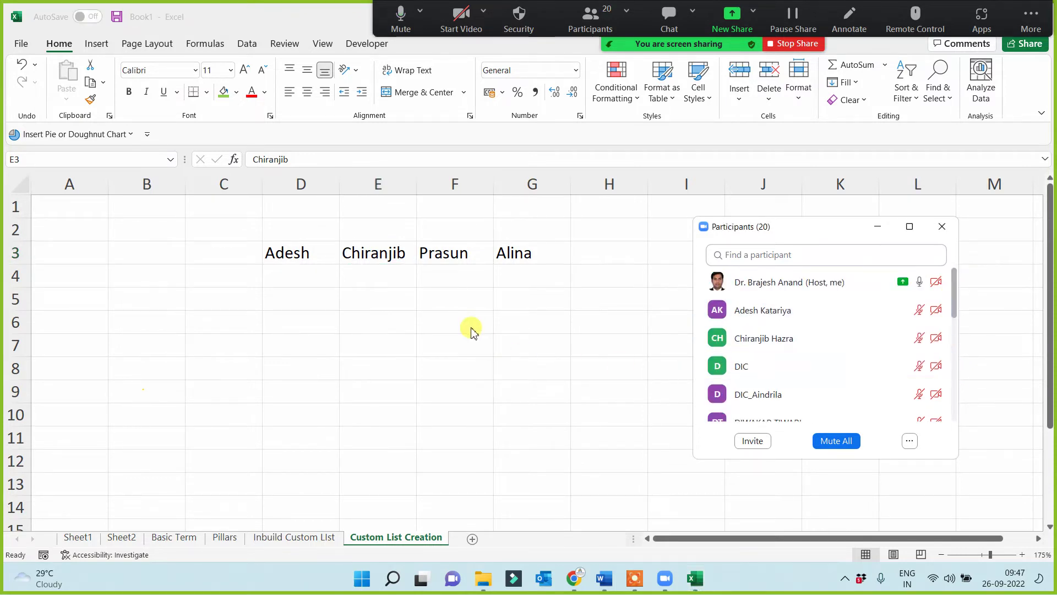
AutoFill the names in E3, D3 and F3 down to row 11.
click(376, 257)
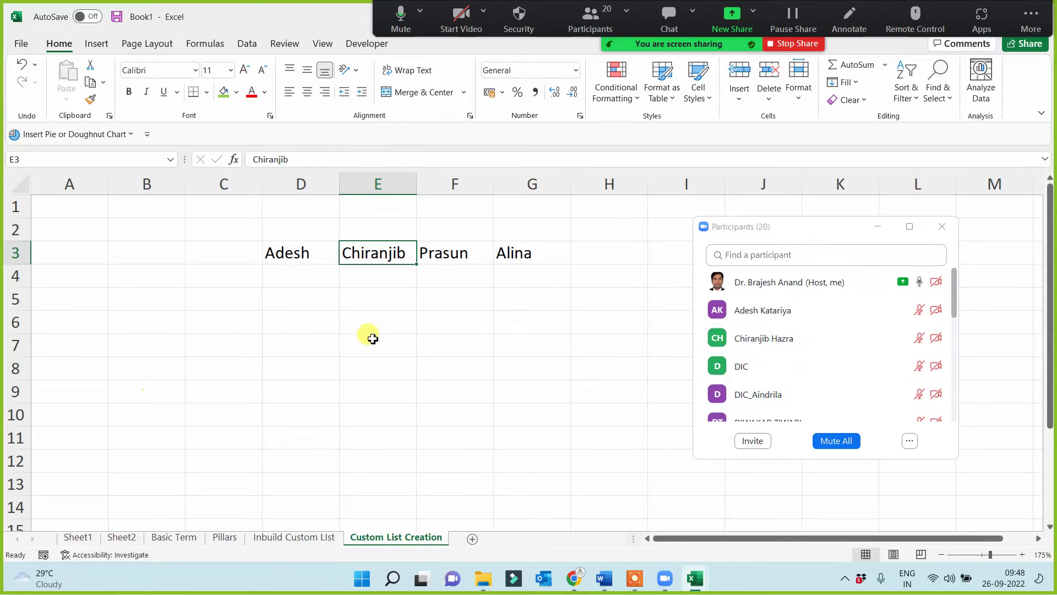
drag(419, 266, 414, 444)
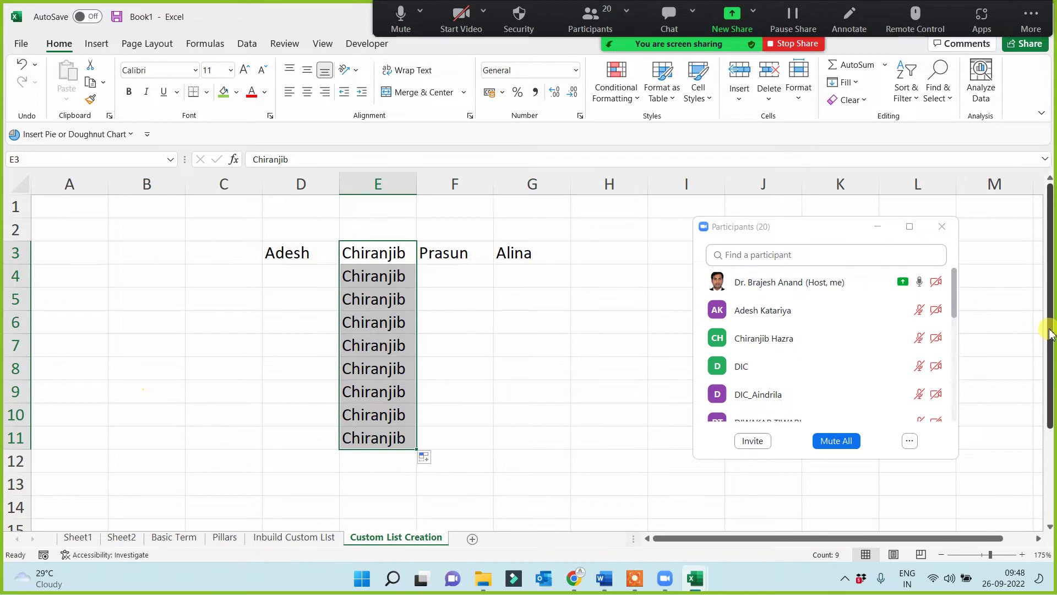
click(304, 250)
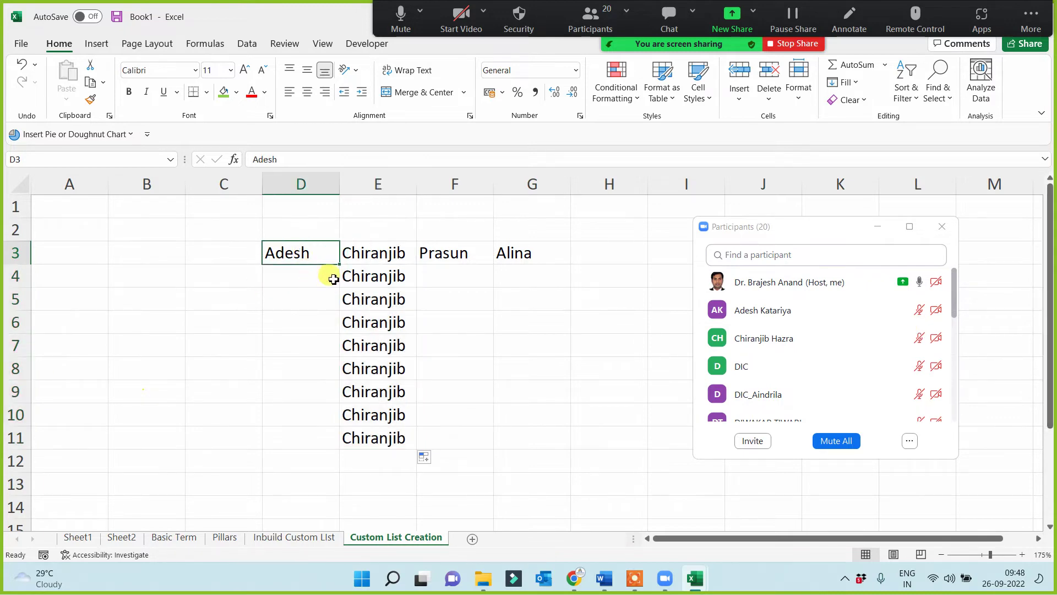
drag(340, 267, 322, 449)
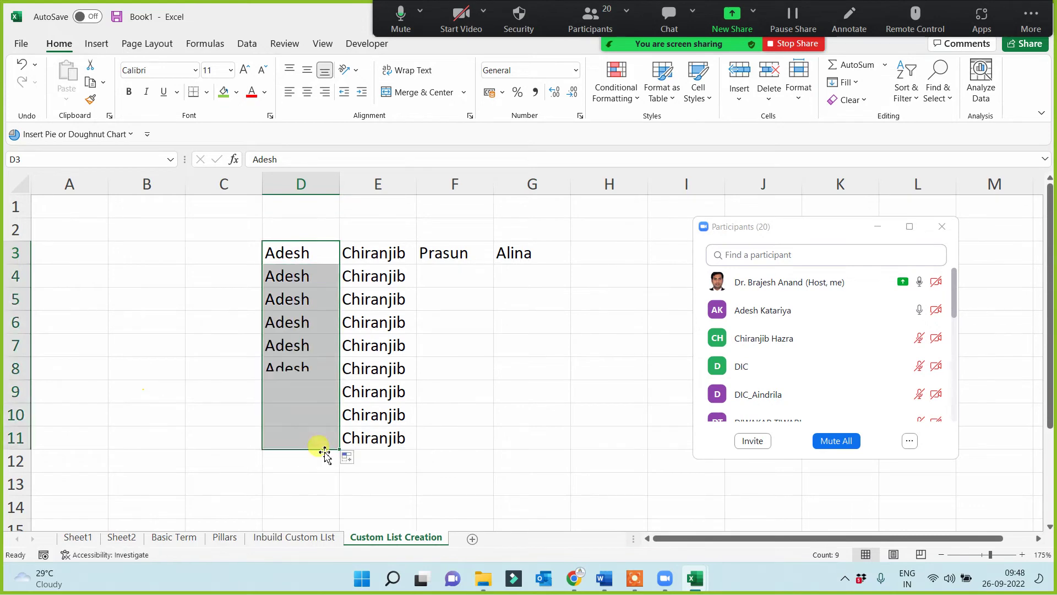
click(286, 276)
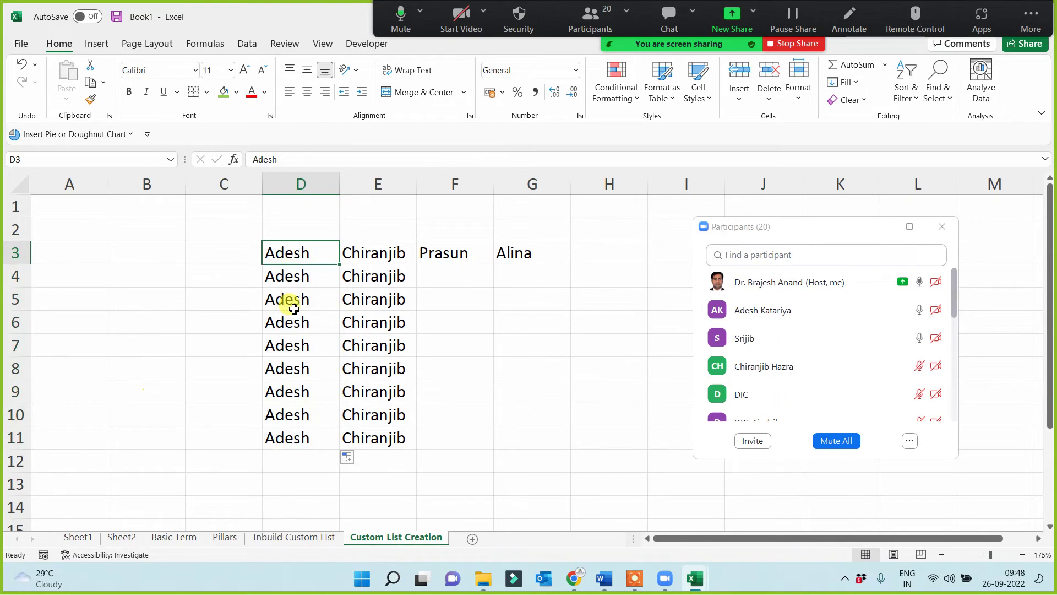
drag(287, 278, 279, 439)
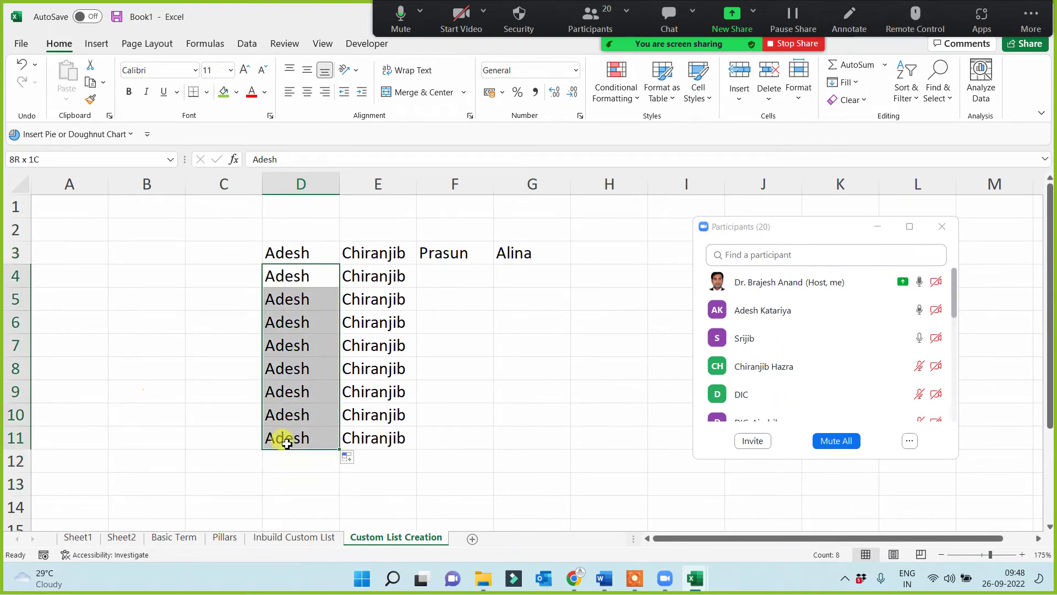
click(473, 264)
drag(493, 264, 476, 454)
click(542, 364)
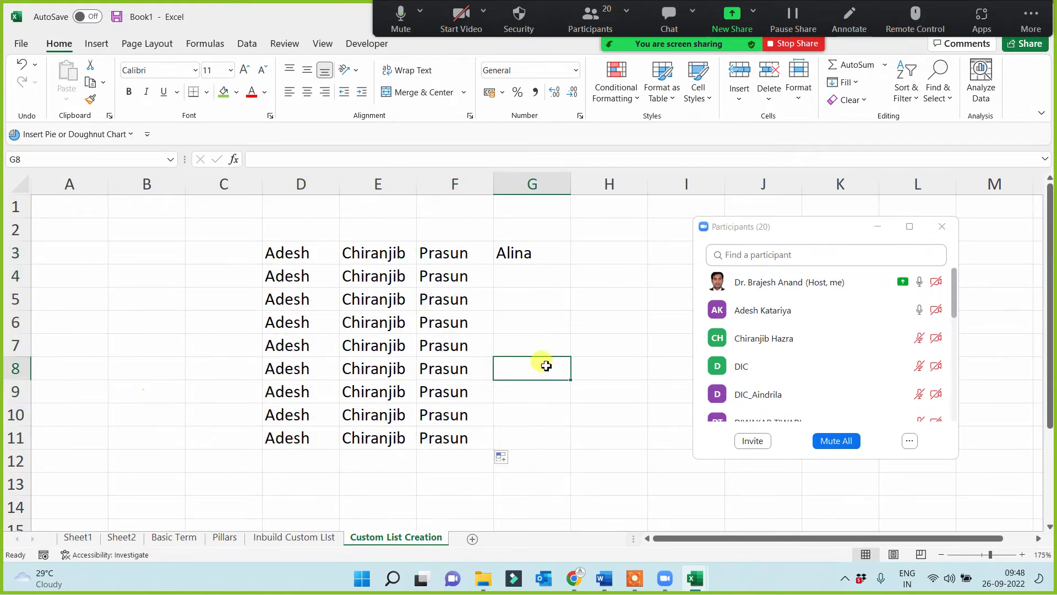
AutoFill the name in G3 down to G11 and clear the repeated names from G9:G11.
click(539, 252)
drag(572, 267, 562, 443)
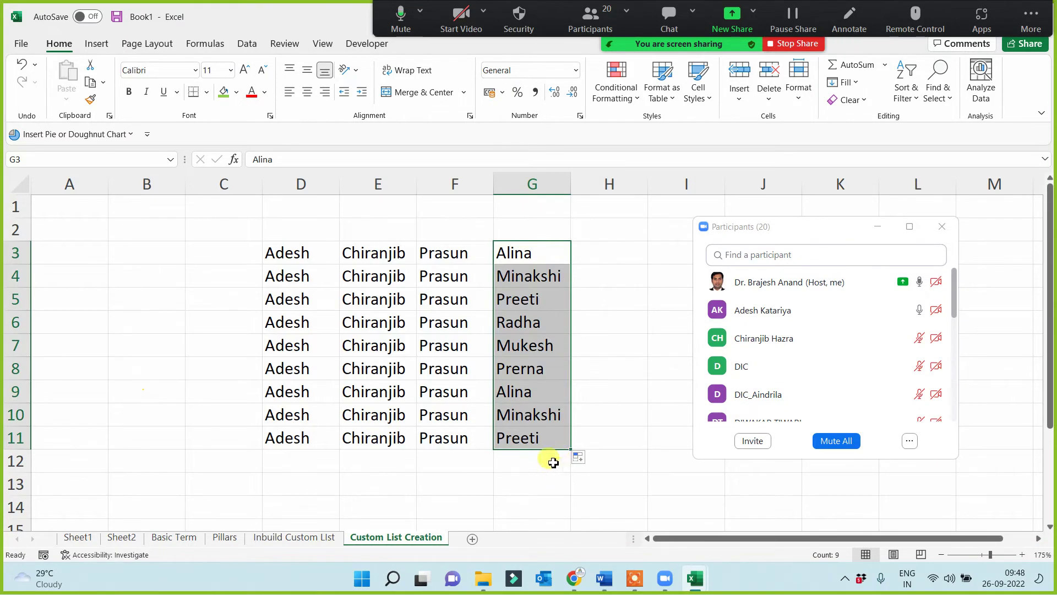
drag(543, 394, 543, 444)
key(Delete)
click(575, 368)
click(538, 253)
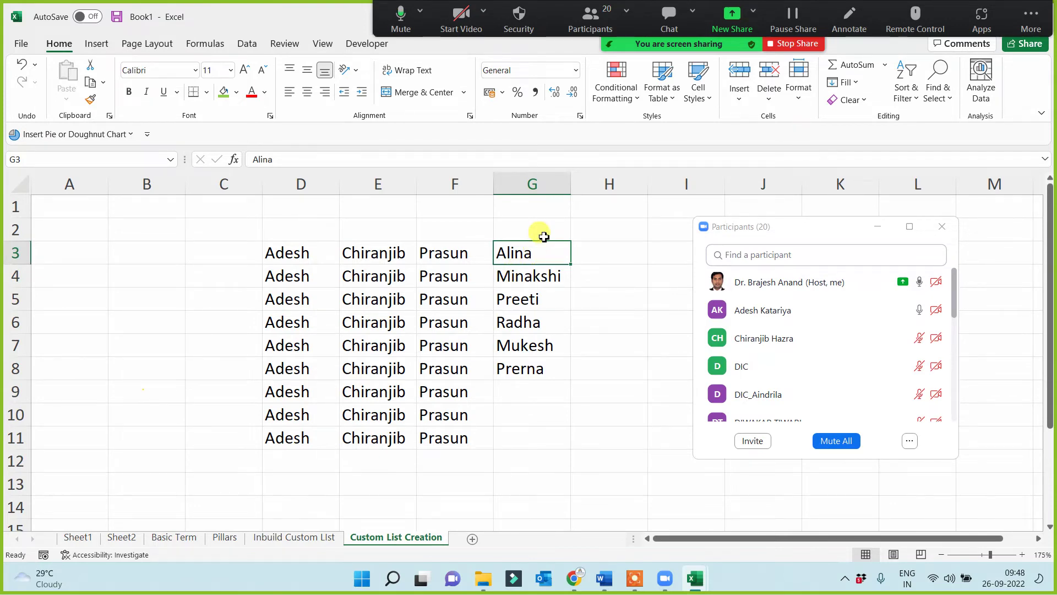
click(533, 275)
click(531, 299)
click(532, 322)
click(530, 345)
click(531, 369)
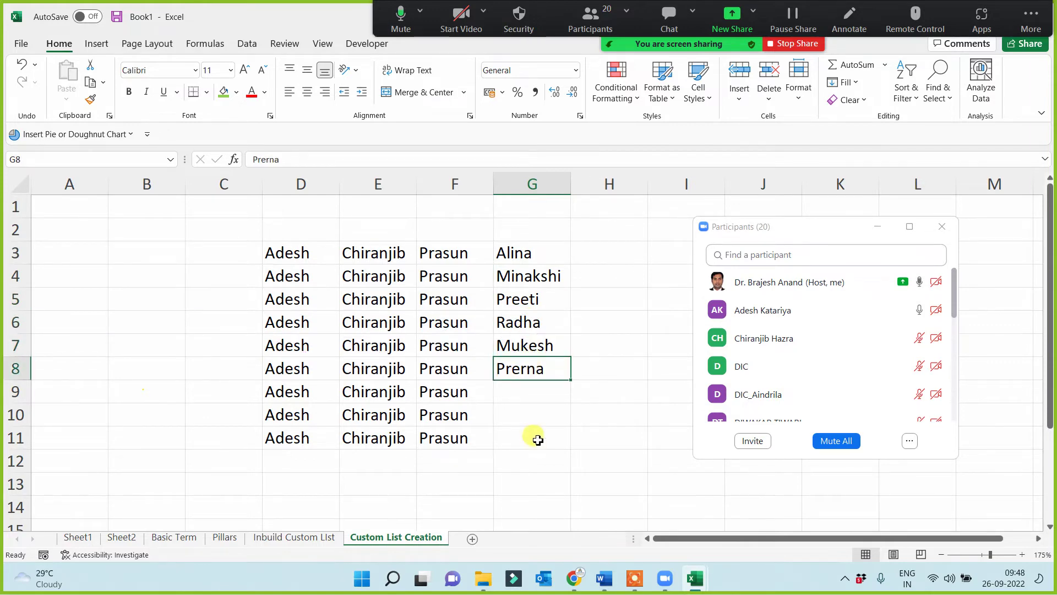
Enter the city Patna in H3 and AutoFill it down to H13.
click(588, 252)
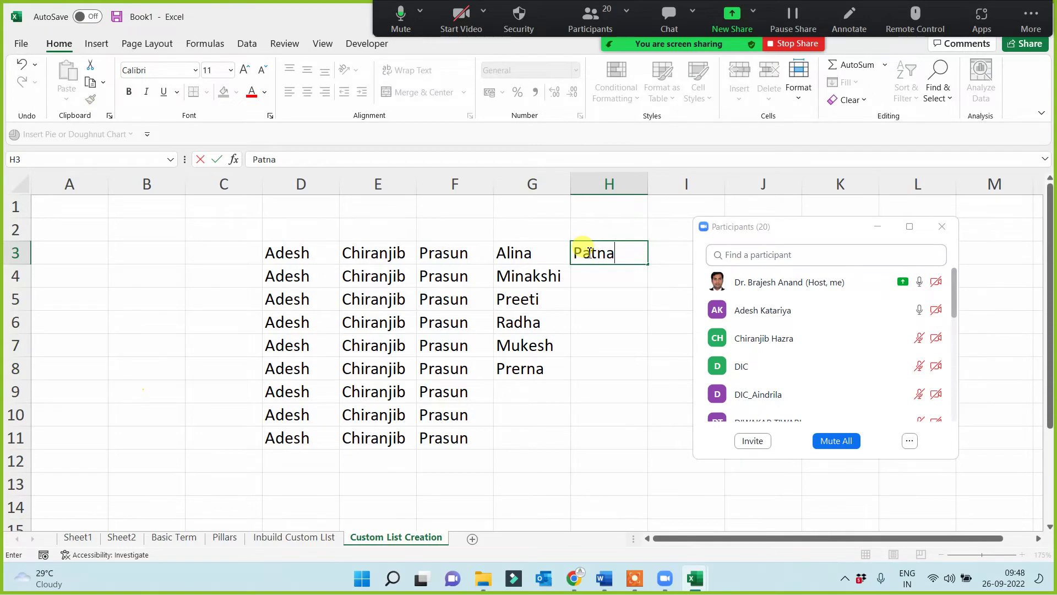
click(609, 372)
click(619, 256)
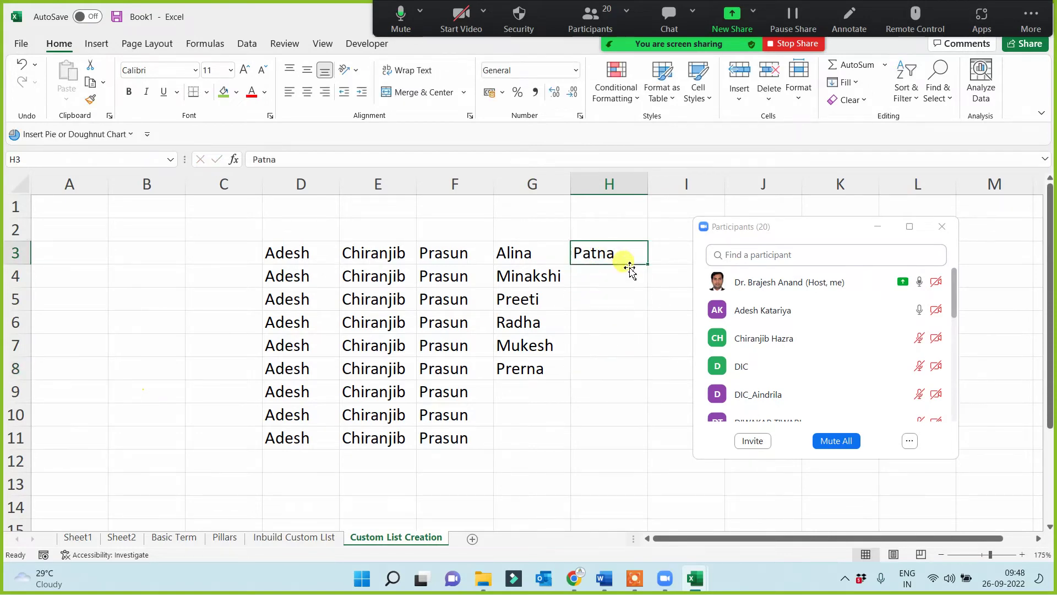
drag(652, 263, 638, 485)
Check where the city sequence in column H starts repeating and clear H8:H14.
click(604, 261)
click(605, 273)
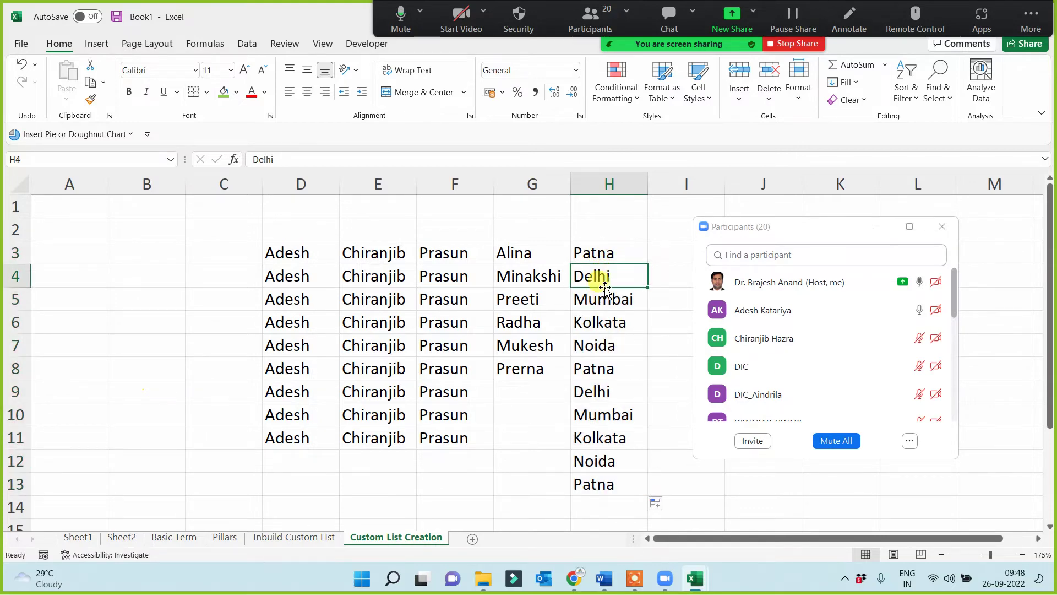
key(Down)
key(Down)
key(Down)
key(Down)
drag(611, 360, 609, 501)
key(Delete)
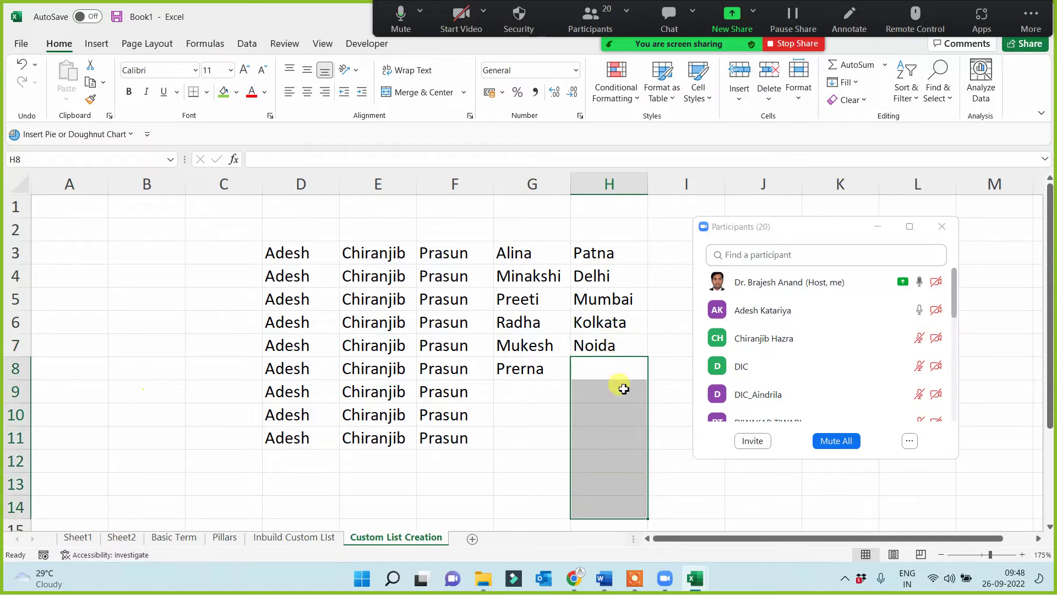
Enter India in C3 and AutoFill it down to C13.
click(214, 253)
text(Indi)
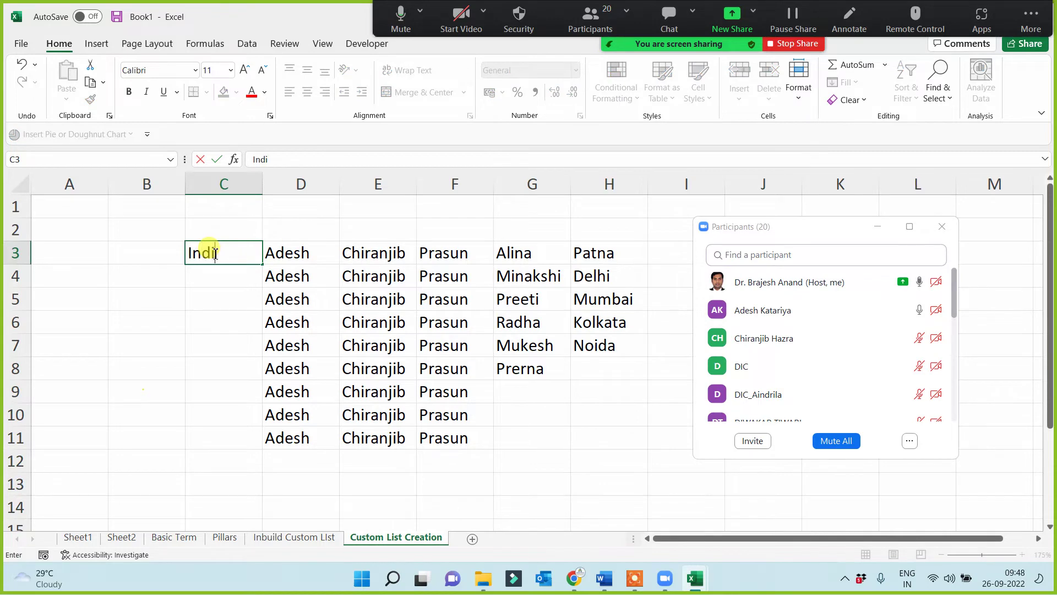
click(217, 326)
drag(217, 253, 228, 458)
drag(302, 253, 440, 438)
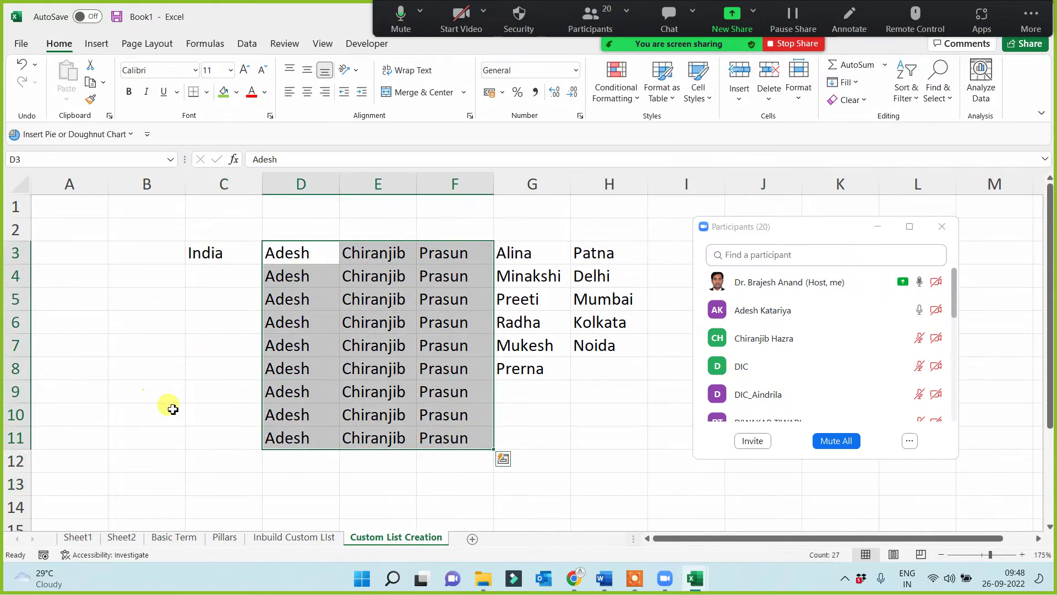
click(170, 407)
click(238, 260)
drag(262, 264, 250, 497)
Examine the country series in C3:C13, its AutoFill options, and the repeated names in D3:F11.
click(222, 254)
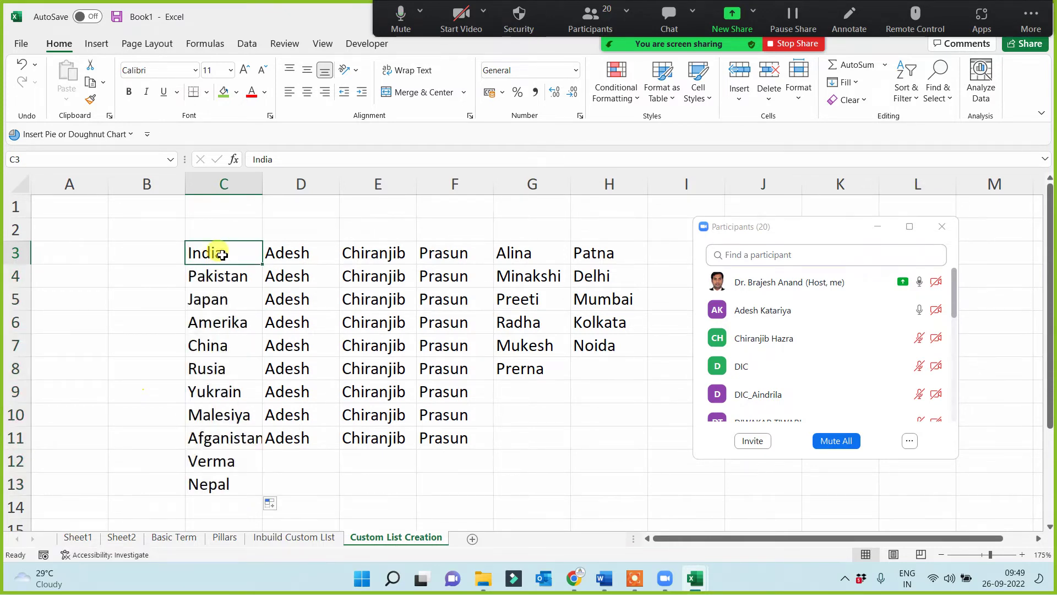
click(220, 274)
click(220, 299)
click(220, 322)
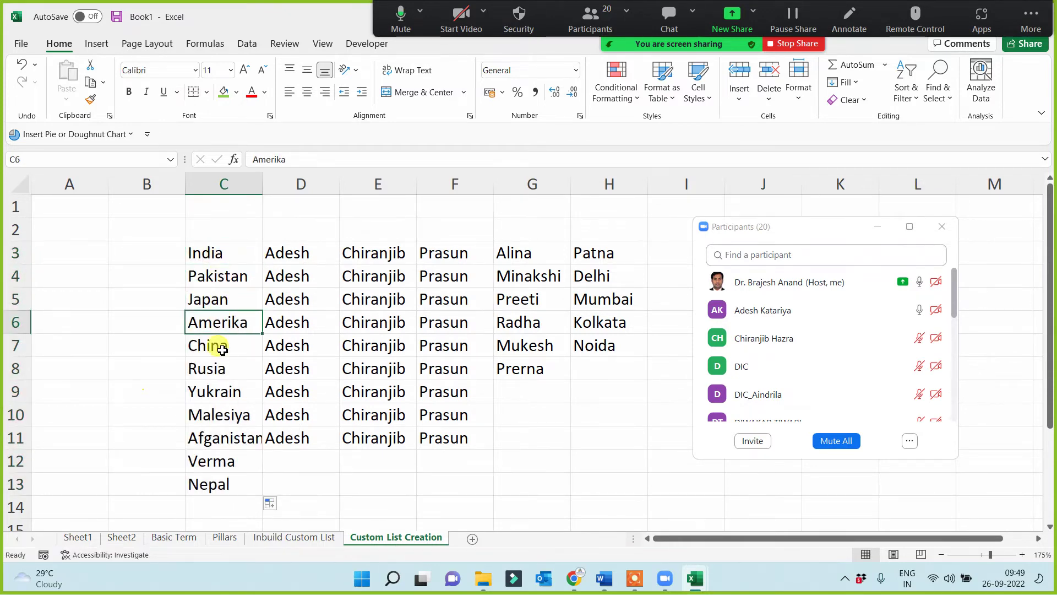
click(271, 503)
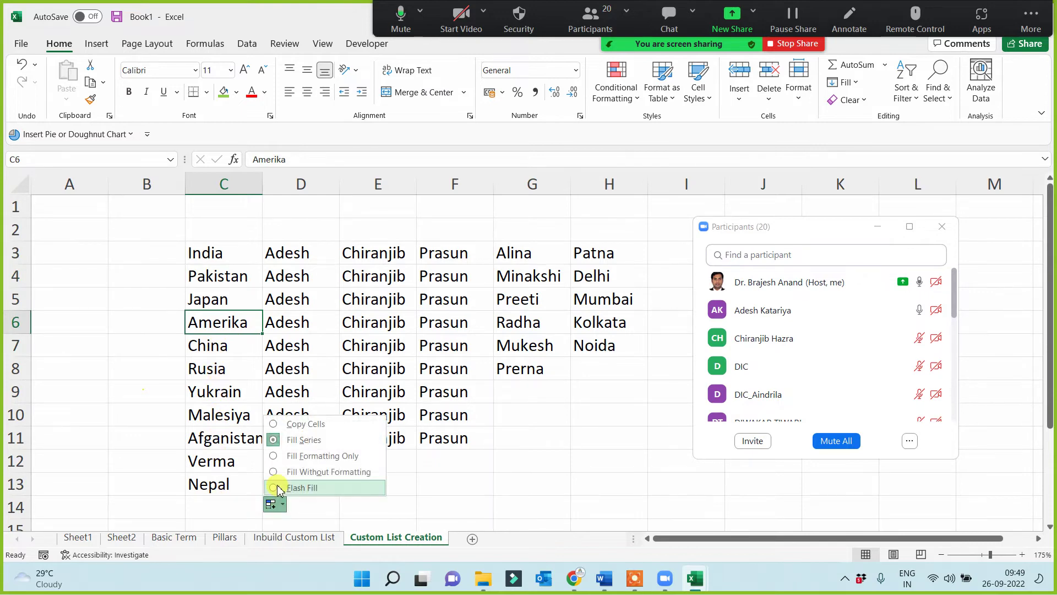
click(481, 467)
drag(220, 245, 213, 474)
click(392, 465)
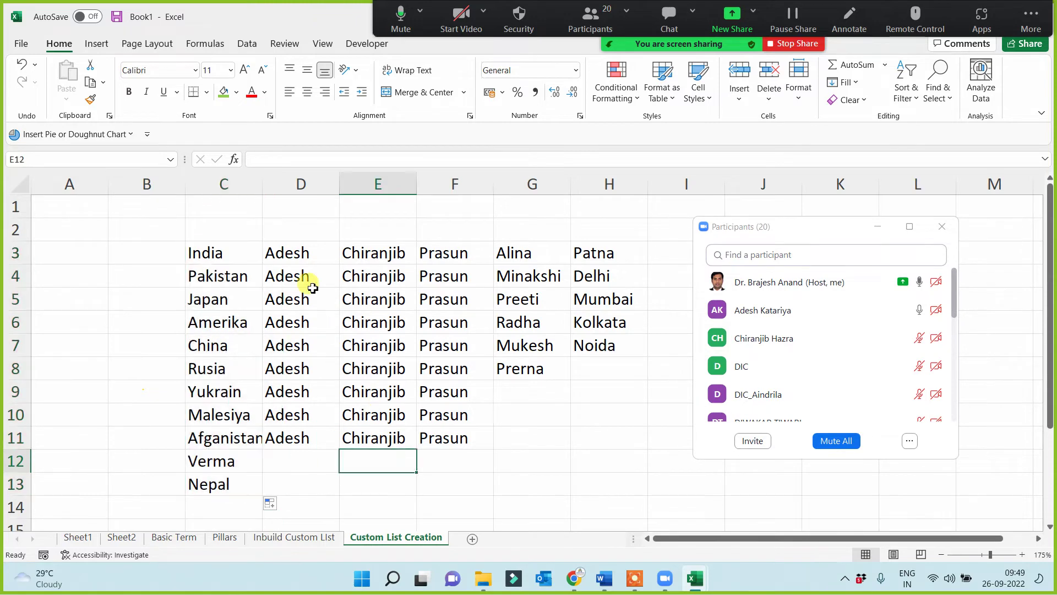
drag(295, 250, 437, 438)
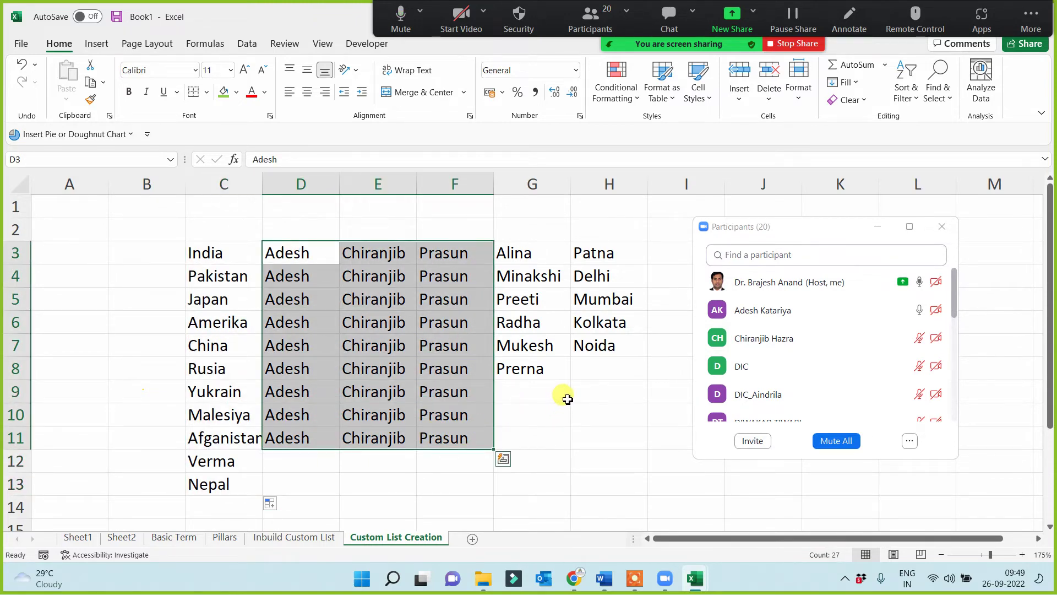
drag(149, 230, 618, 474)
click(540, 439)
Label the country column with "<10 Sec" in C1.
click(199, 211)
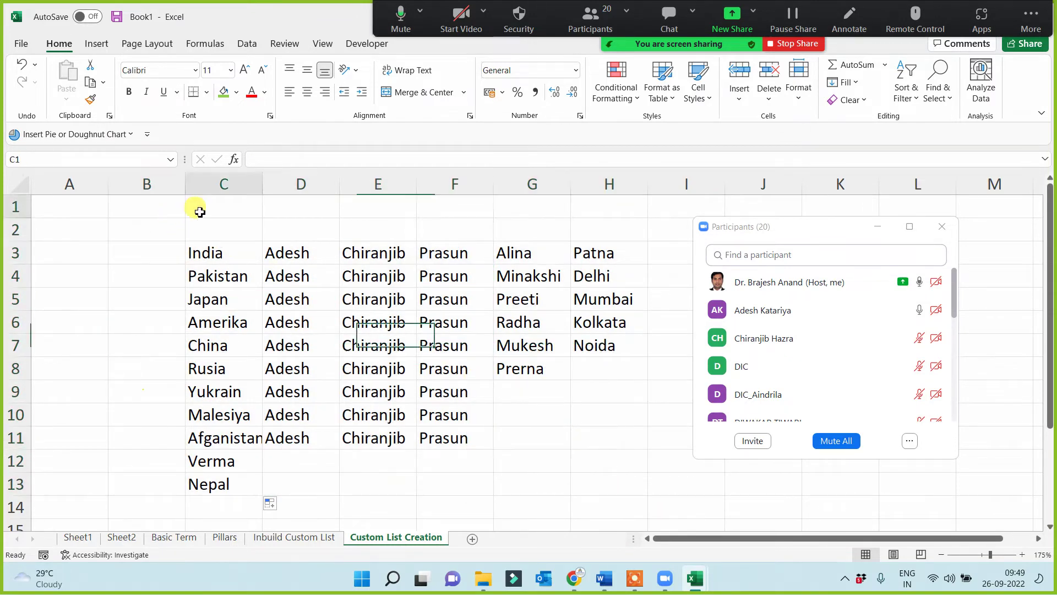
text(<10)
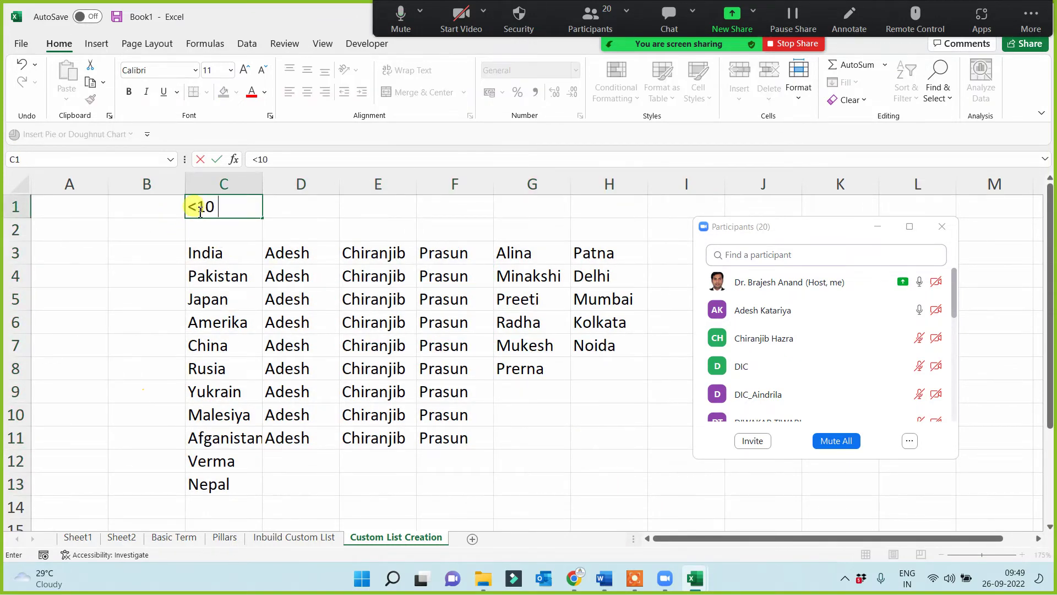
text( Sec)
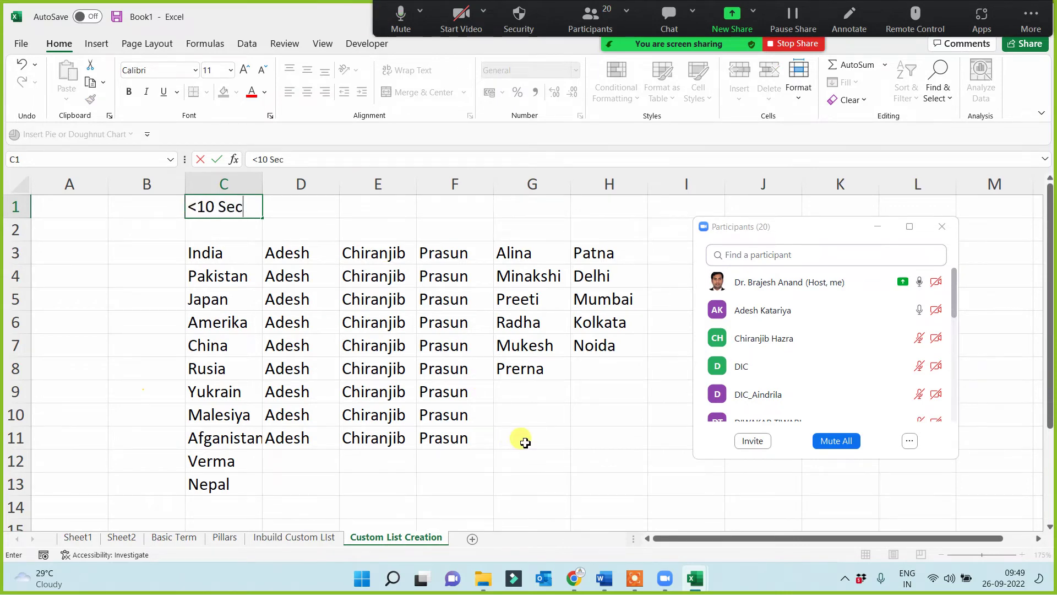
click(529, 443)
Enter "20-40 Min" in G1 and widen column G to fit it.
click(528, 210)
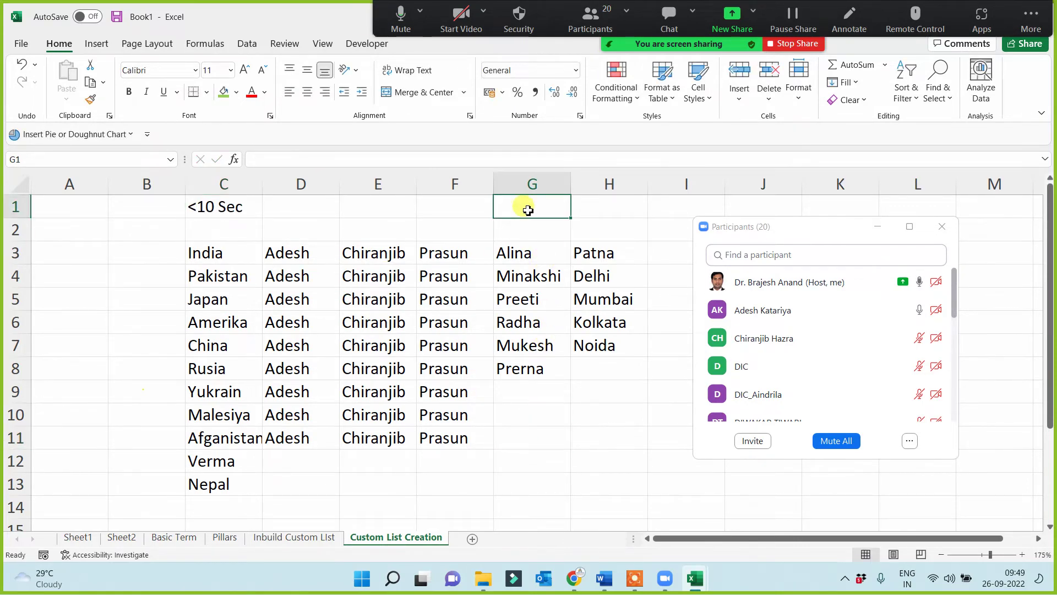
text(20-40 Min)
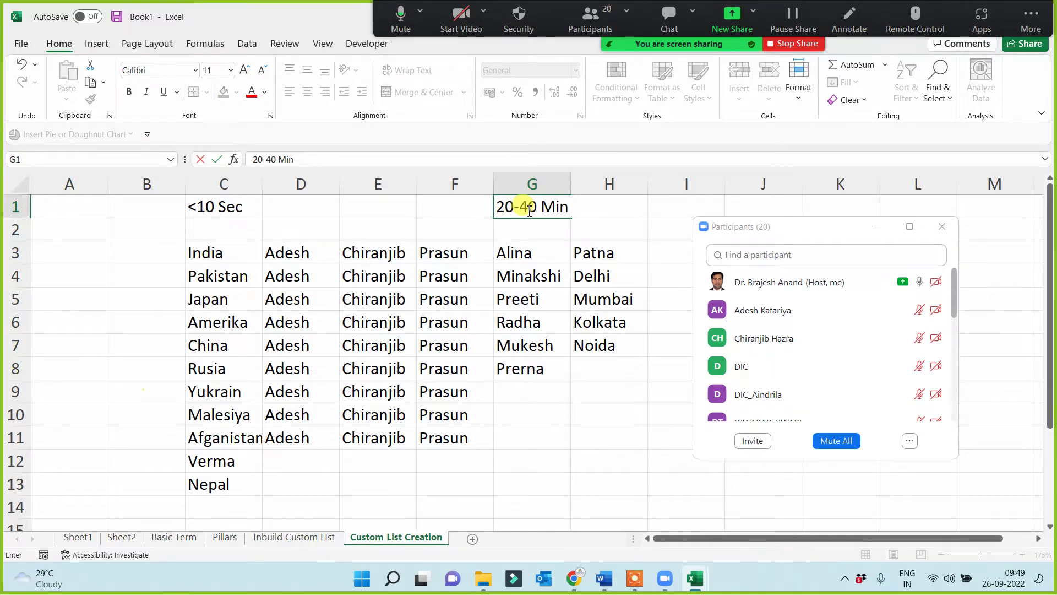
click(536, 229)
drag(570, 184, 586, 184)
click(524, 204)
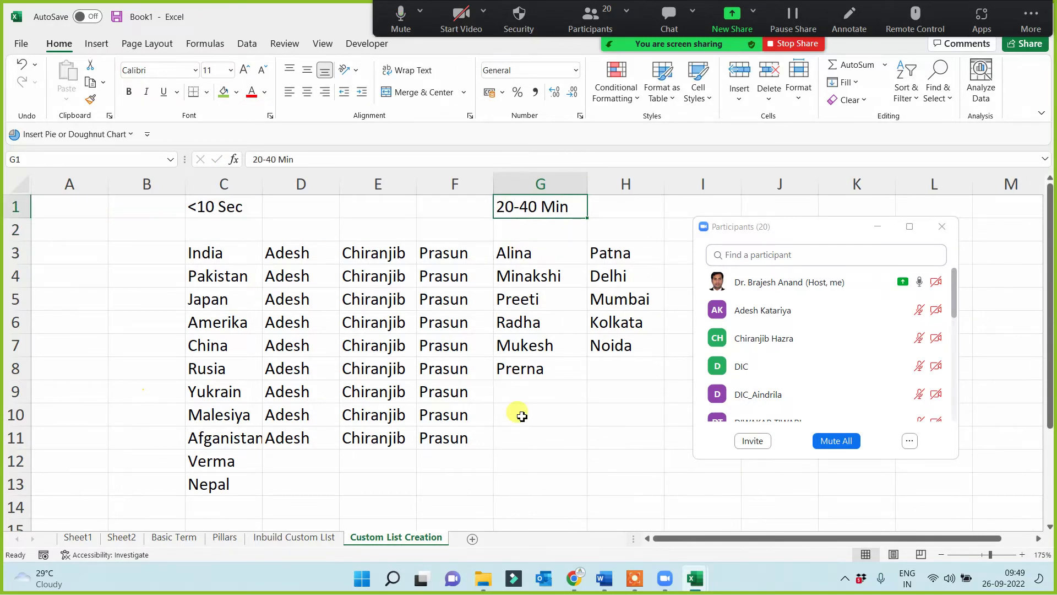
Compare the country series in C3:C13 and its time label with the name and city lists in columns G and H.
click(229, 207)
drag(207, 253, 198, 479)
click(487, 477)
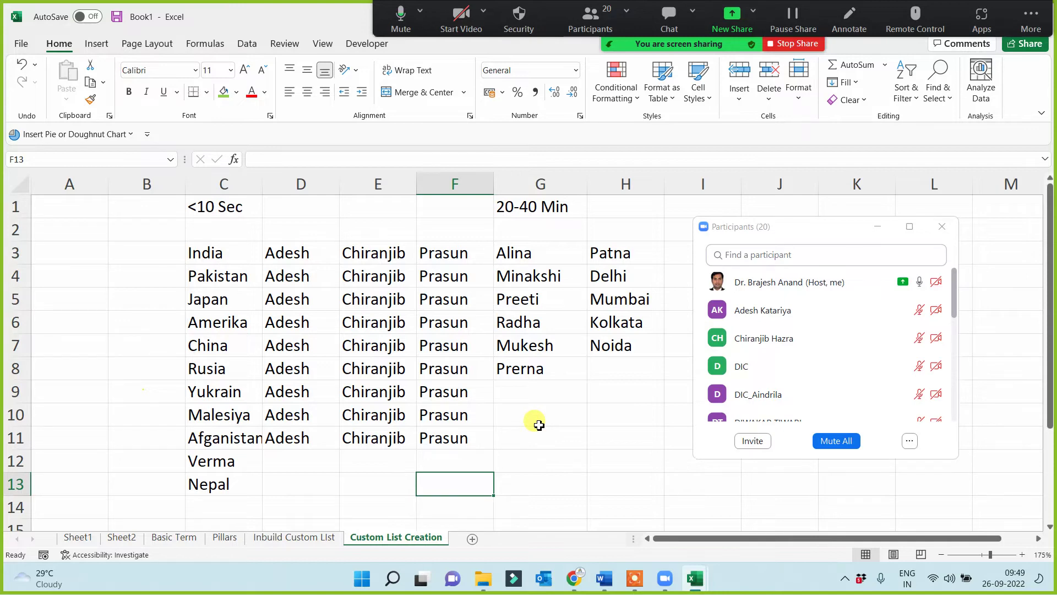
click(608, 410)
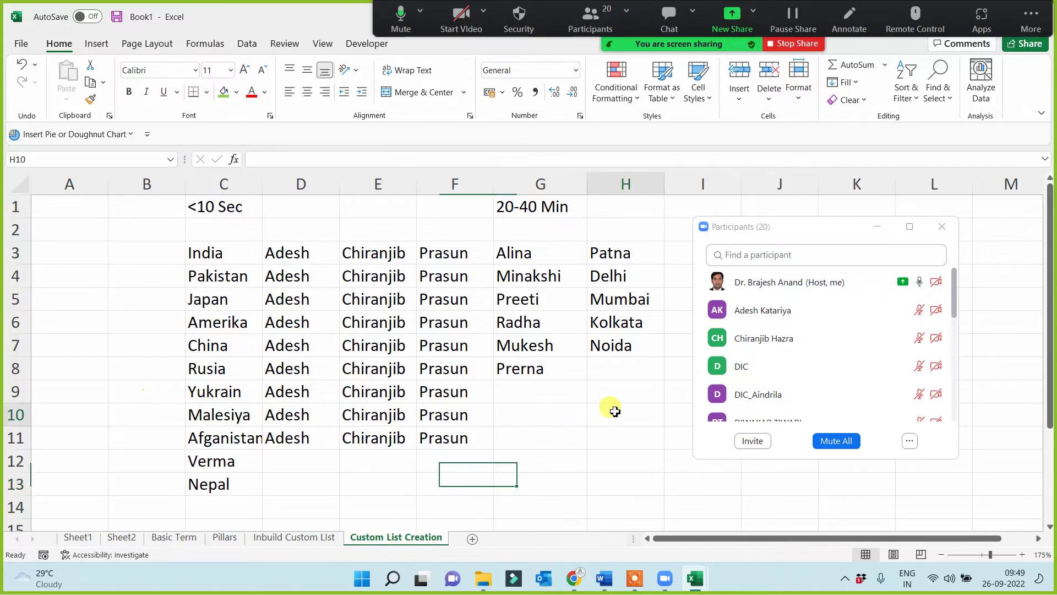
drag(593, 251, 606, 347)
click(567, 435)
drag(542, 246, 538, 366)
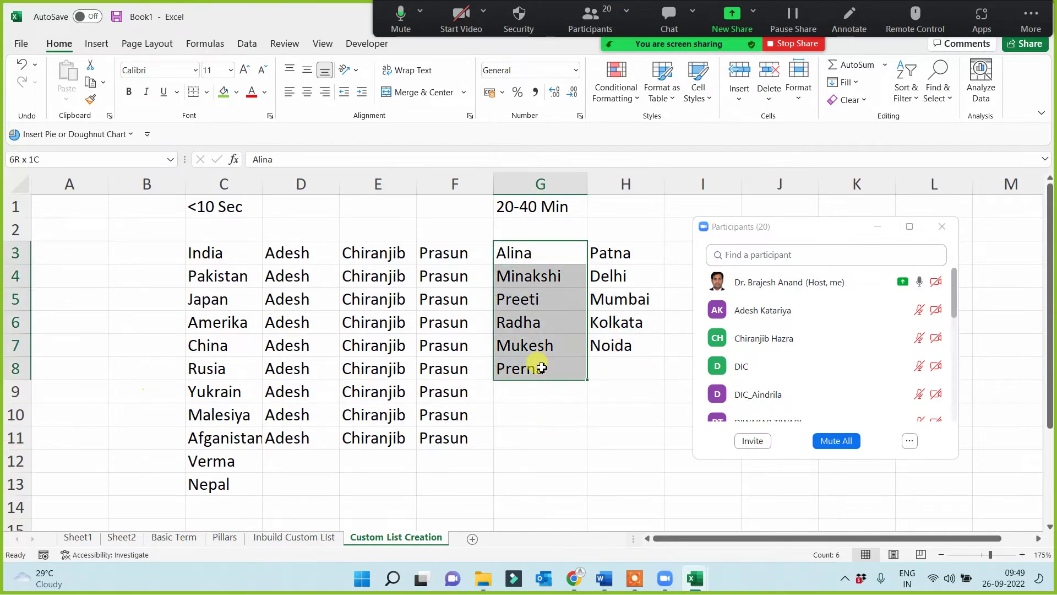
click(522, 461)
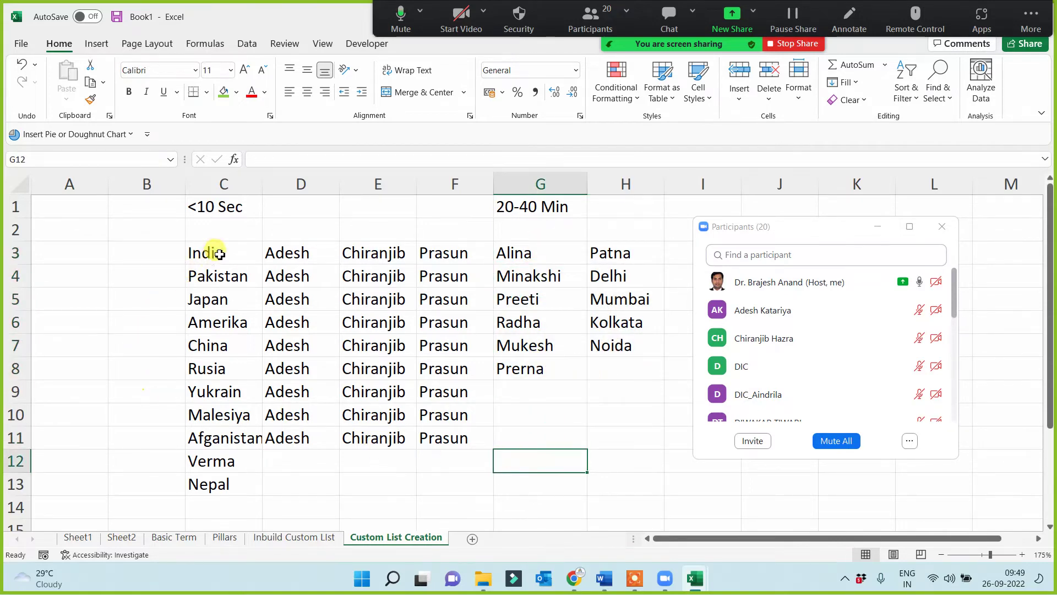
drag(215, 250, 213, 466)
click(455, 475)
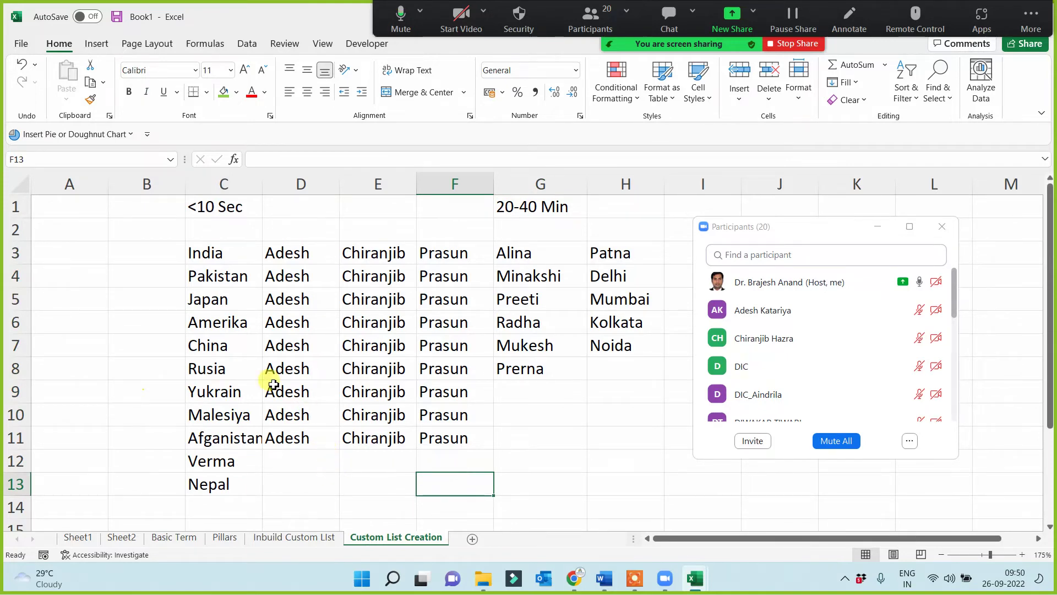
drag(217, 252, 212, 484)
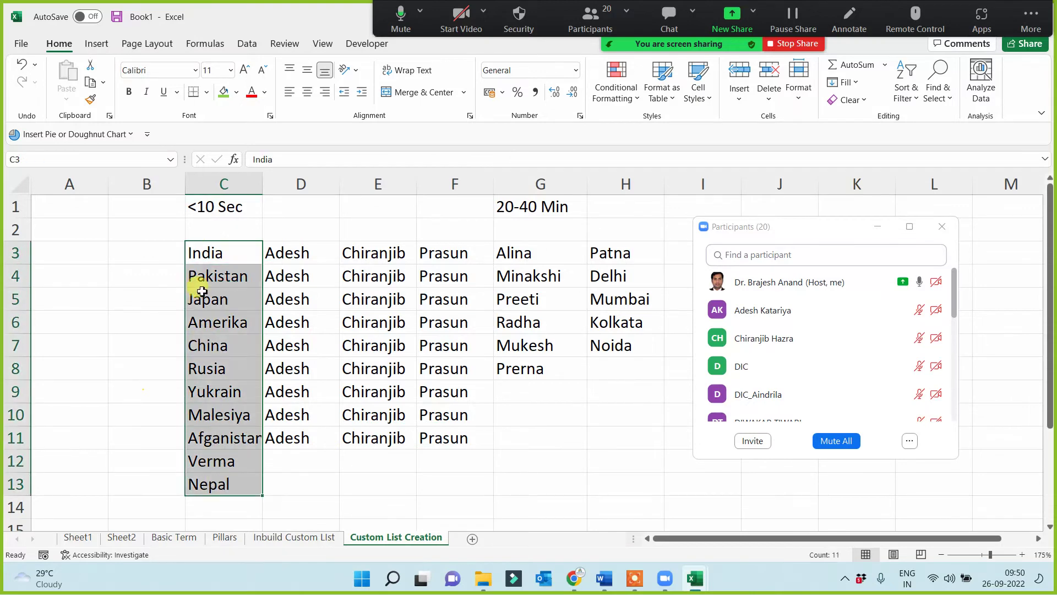
click(207, 300)
click(200, 330)
click(201, 419)
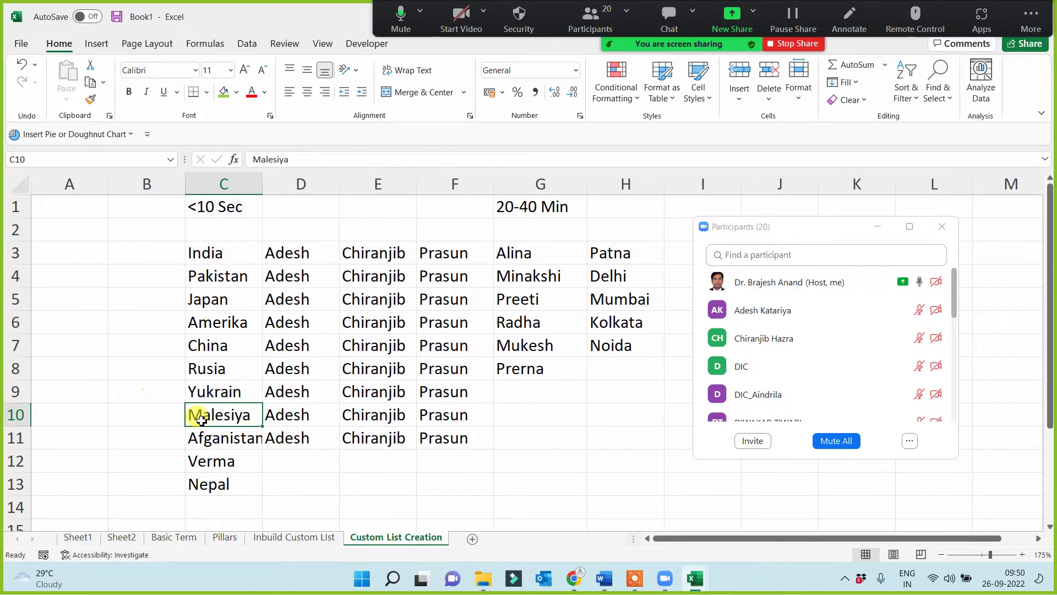
drag(217, 253, 600, 481)
click(517, 429)
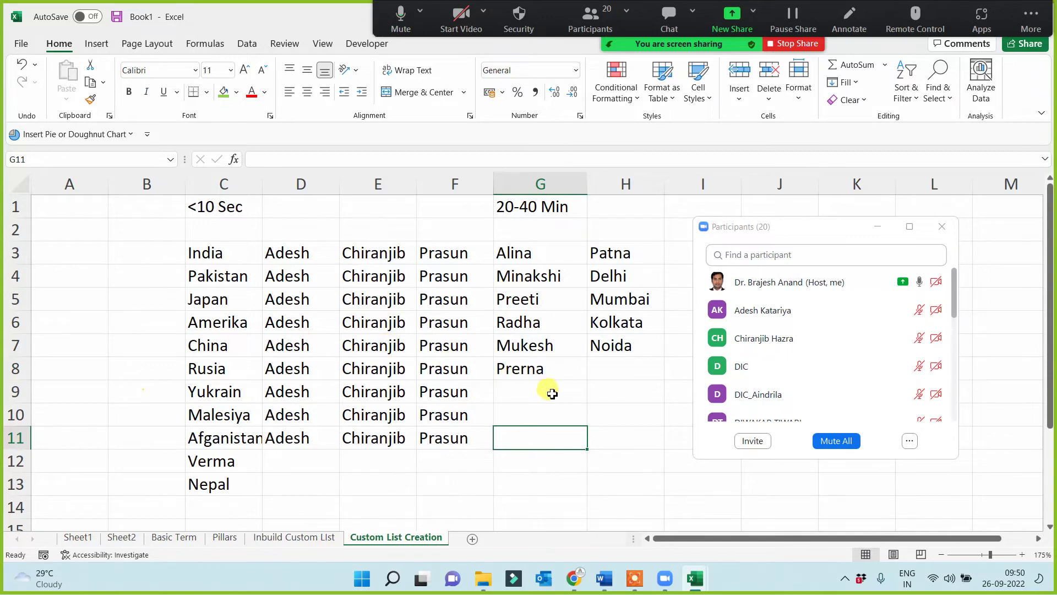
drag(292, 255, 632, 452)
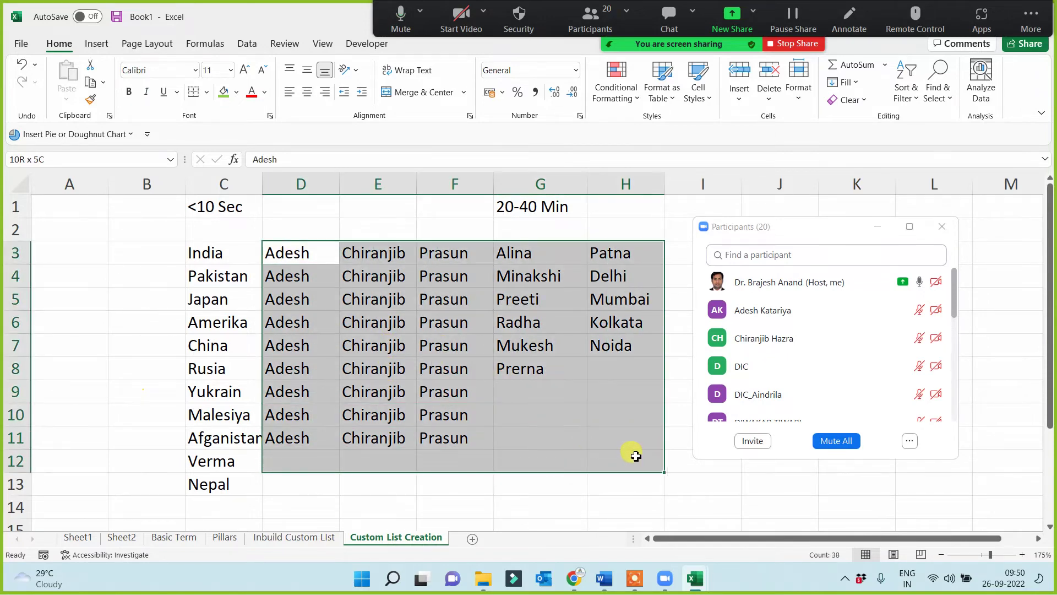
key(Delete)
click(393, 366)
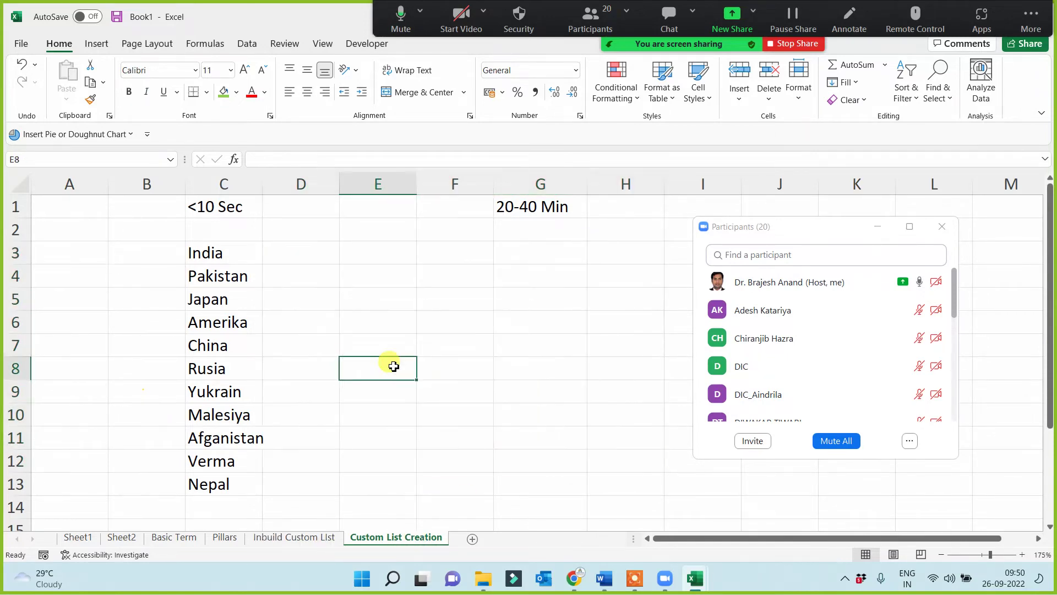
drag(218, 260, 225, 312)
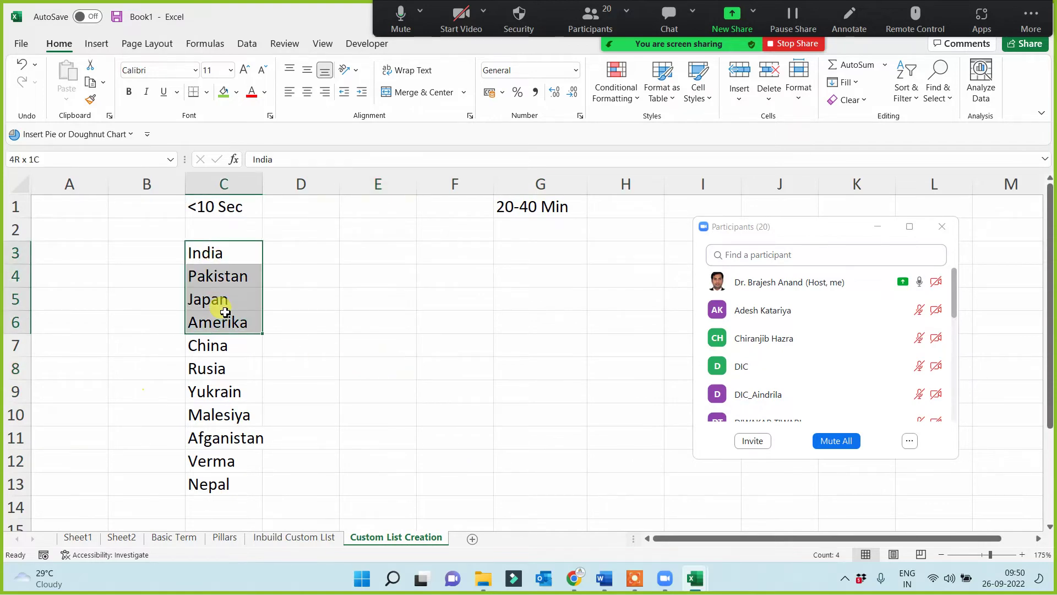
key(ctrl+z)
Clear the country series from C3:C13.
drag(223, 246, 219, 474)
key(ctrl+z)
click(472, 460)
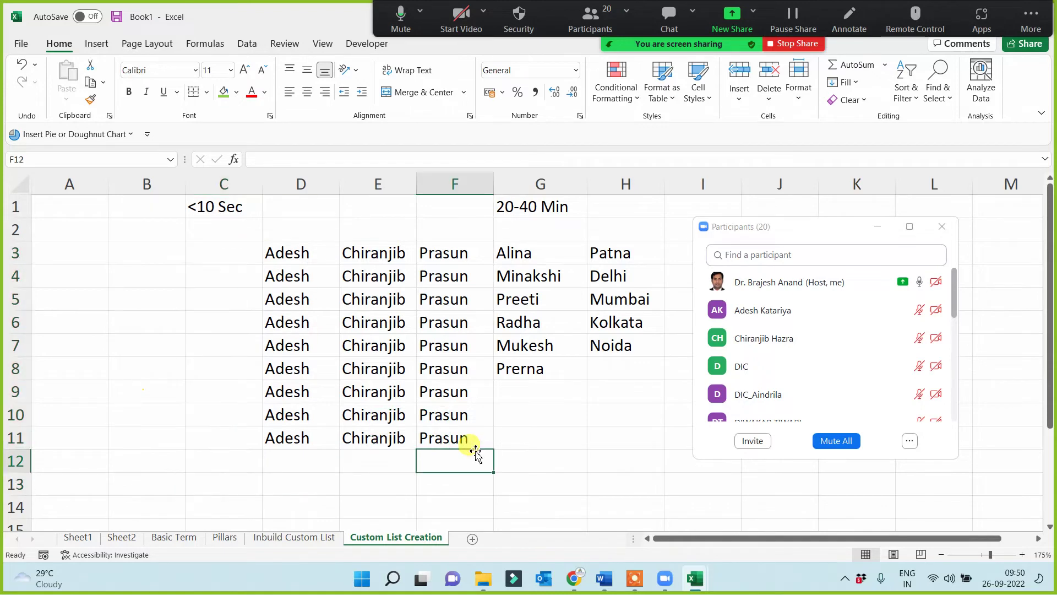
Move the first name in D3 to B3 to start a separate list in column B.
click(283, 250)
drag(283, 273, 279, 436)
click(209, 393)
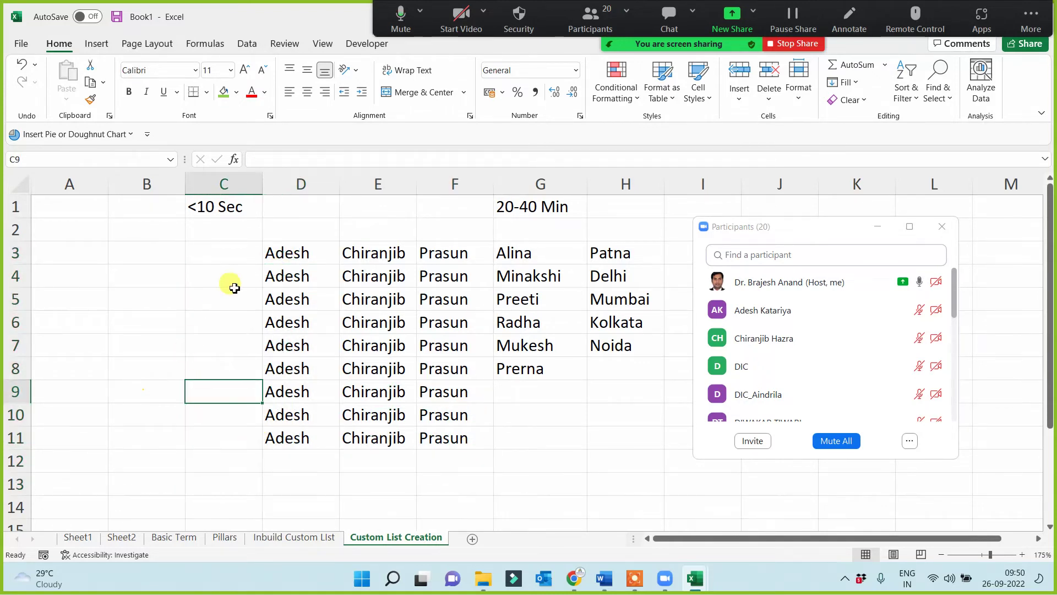
click(281, 259)
key(ctrl+c)
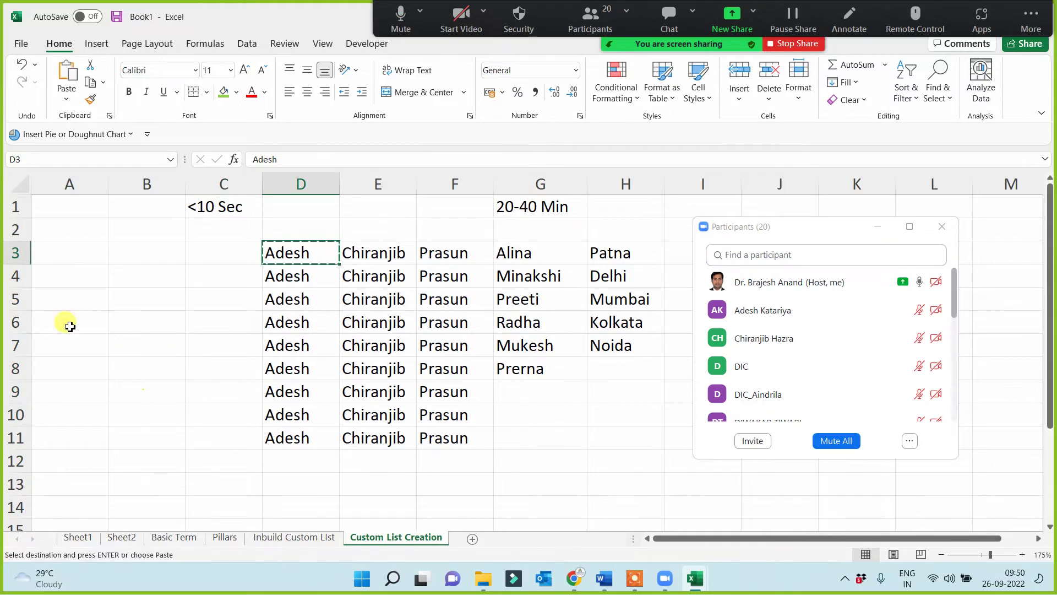
click(134, 247)
key(Return)
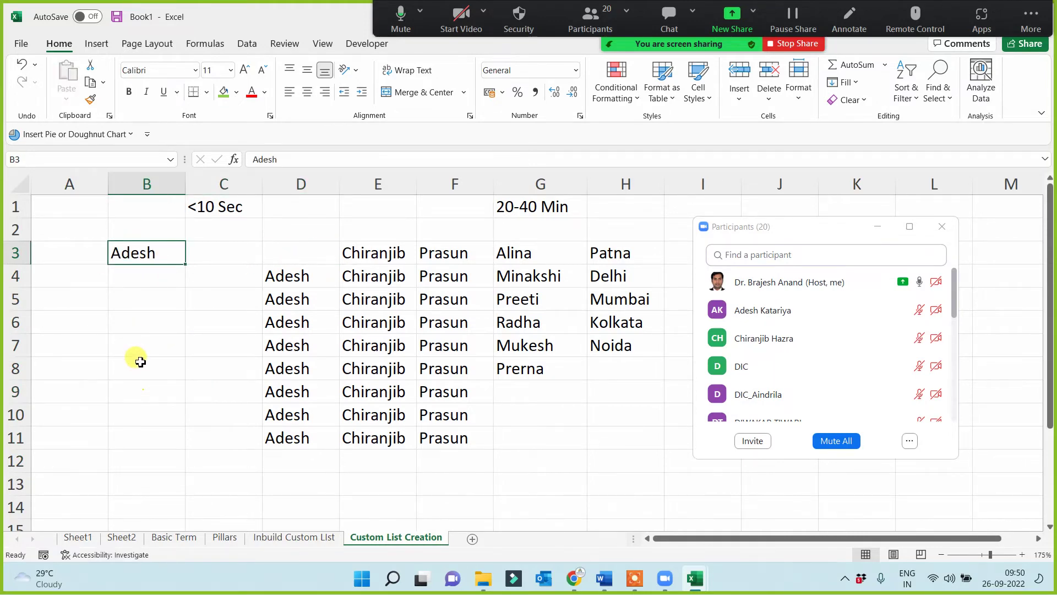
Move the name in F3 to B4, directly below the first name in column B.
click(357, 254)
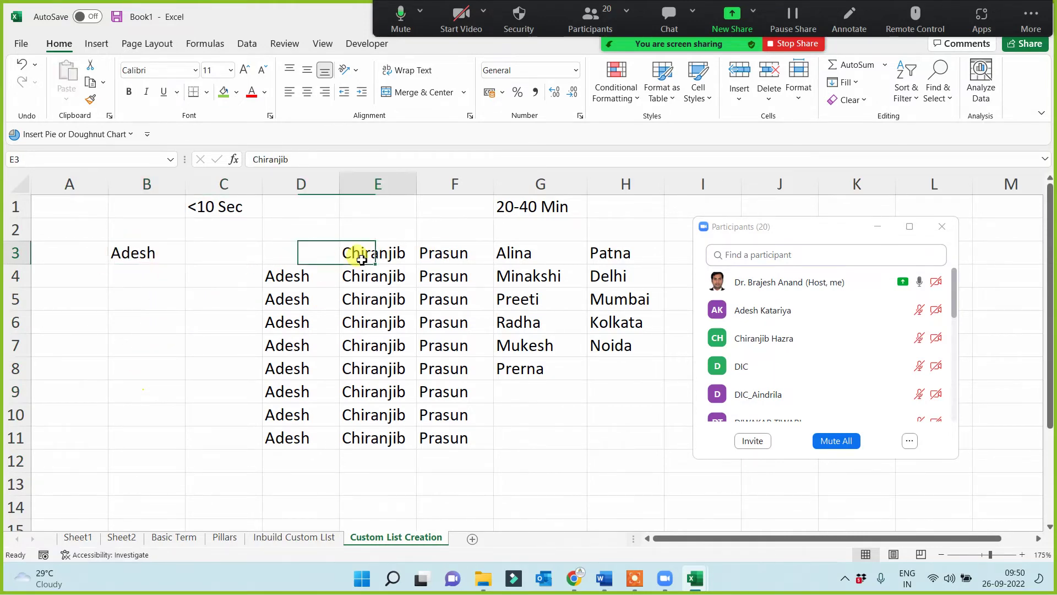
click(443, 254)
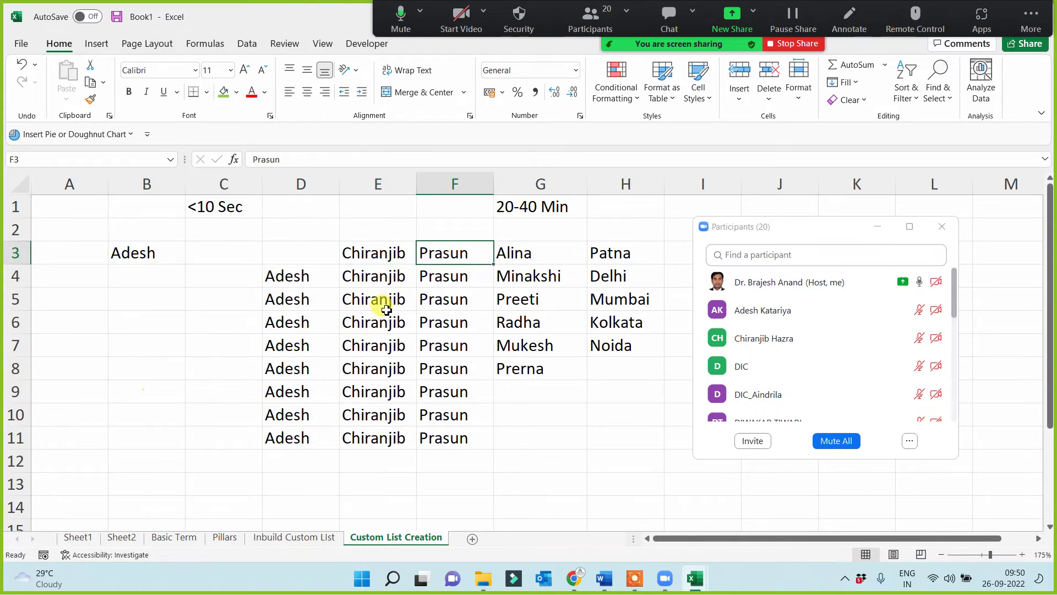
key(ctrl+x)
click(146, 278)
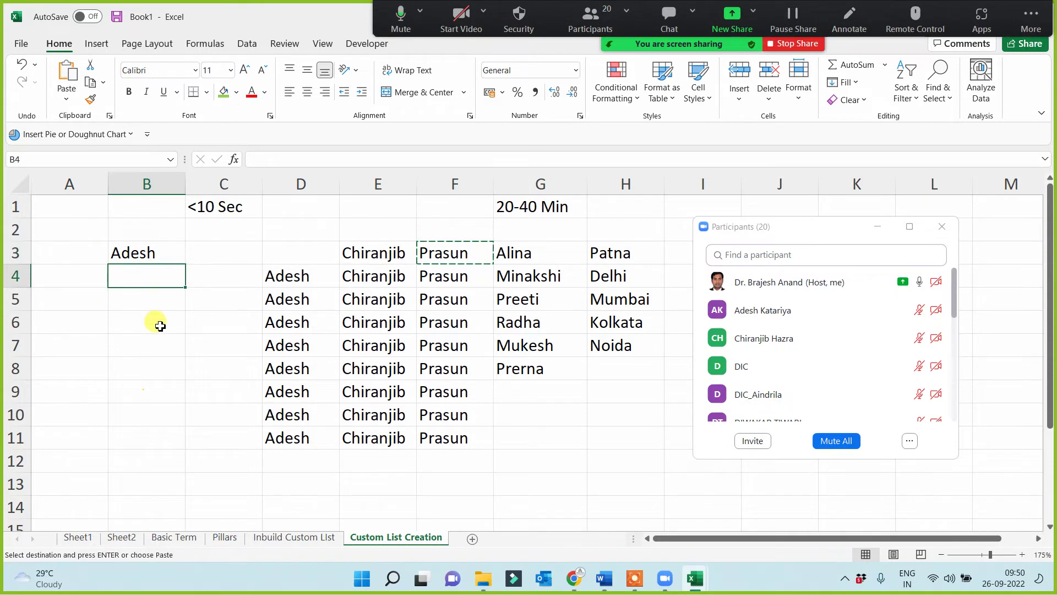
key(ctrl+v)
Copy the name in E3 to B5 to extend the list in column B.
click(371, 256)
key(ctrl+x)
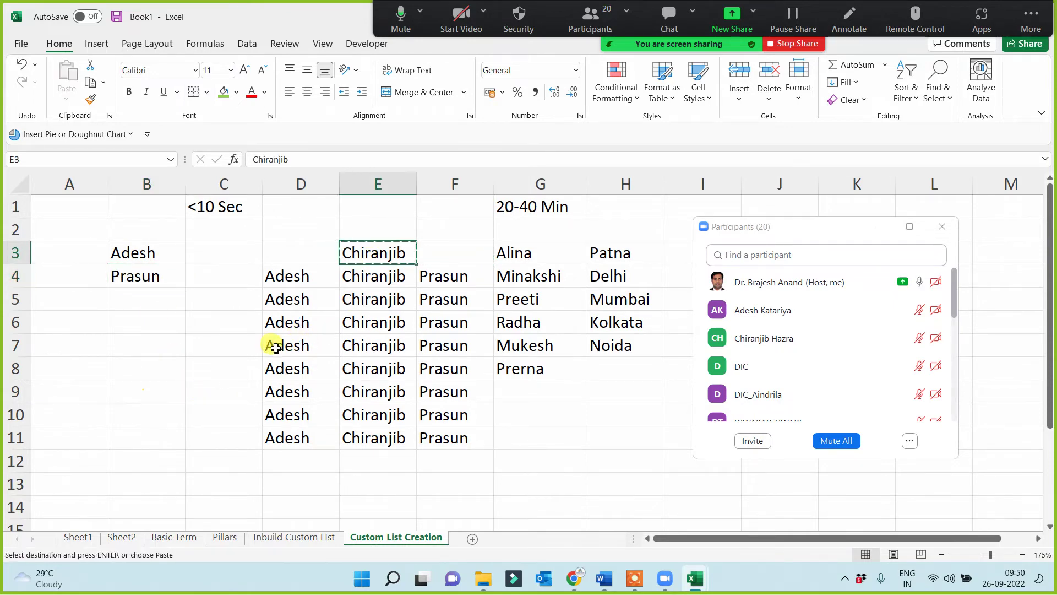
click(127, 298)
key(ctrl+v)
click(168, 389)
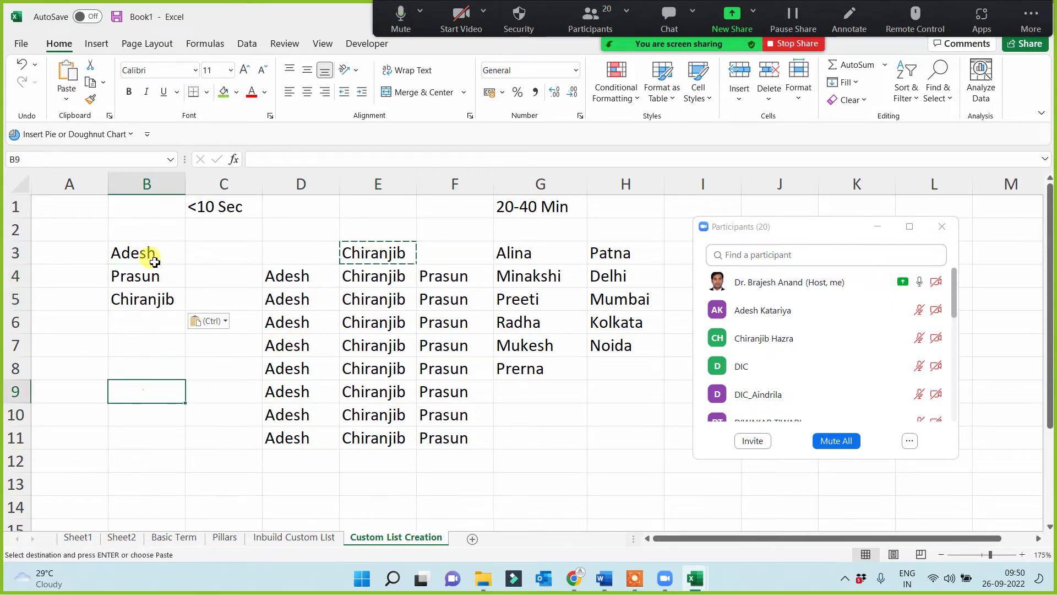
Move the names in G3:G8 to column B, starting at B6.
drag(550, 250, 528, 372)
key(ctrl+c)
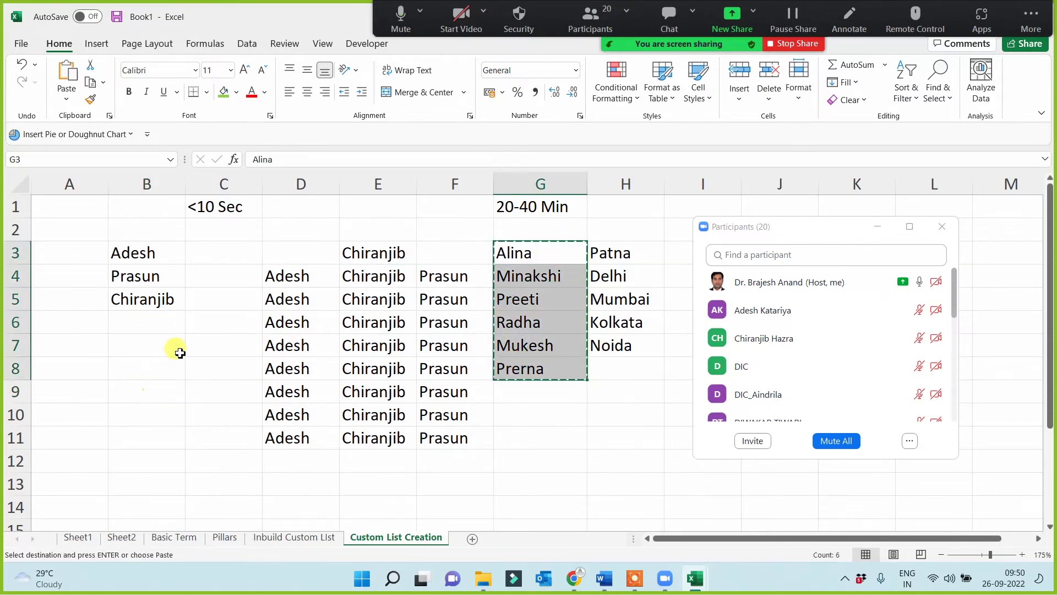
click(141, 325)
key(ctrl+v)
Select the complete name list in B3:B11.
drag(146, 254, 144, 438)
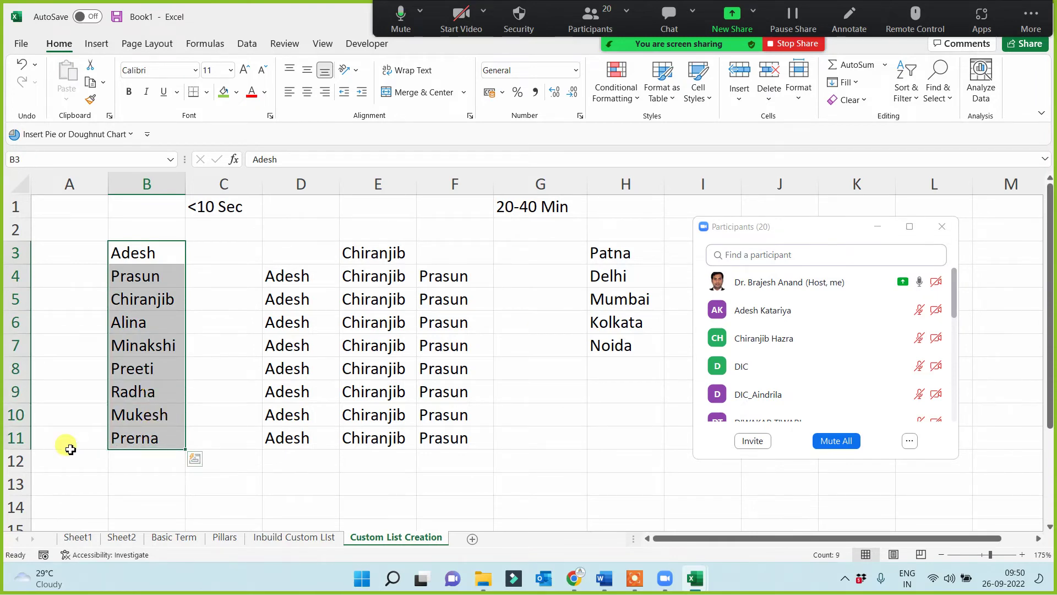
click(144, 253)
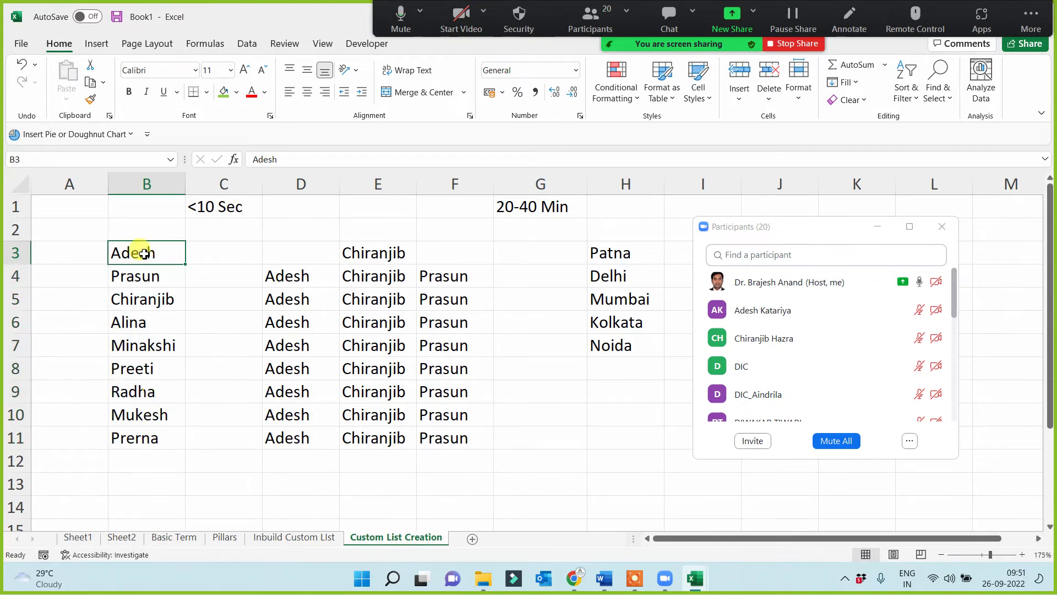
drag(150, 272, 152, 436)
drag(157, 253, 149, 432)
click(148, 255)
drag(149, 253, 137, 434)
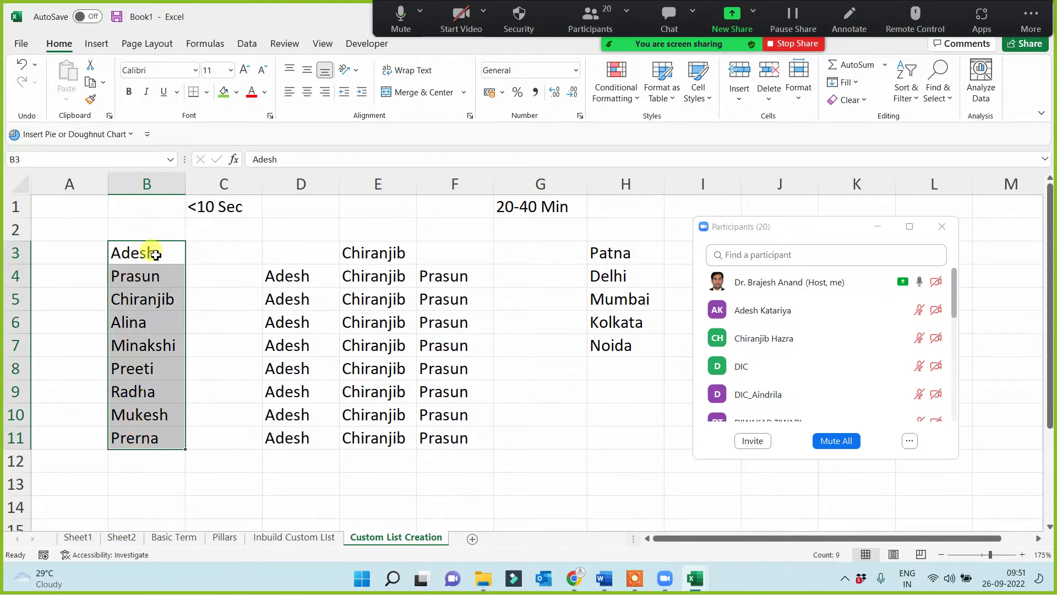
drag(156, 254, 144, 439)
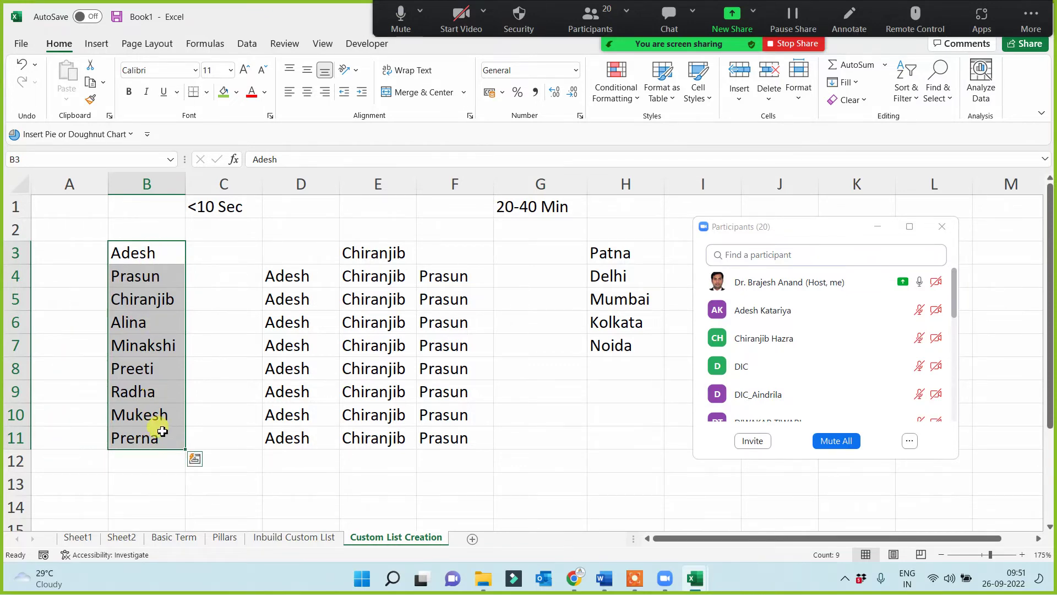
drag(165, 253, 137, 440)
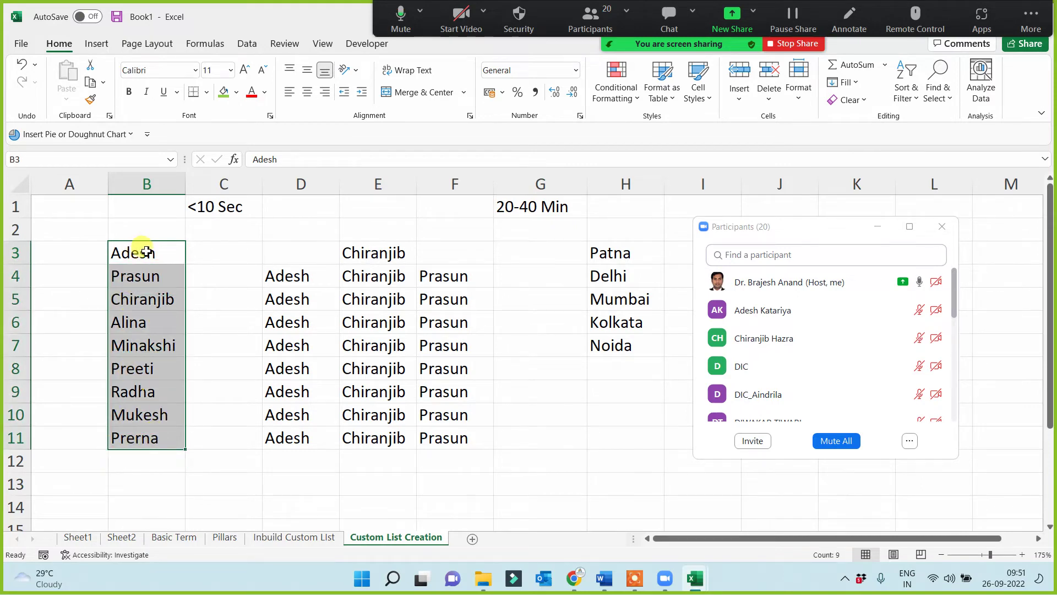
drag(151, 253, 118, 439)
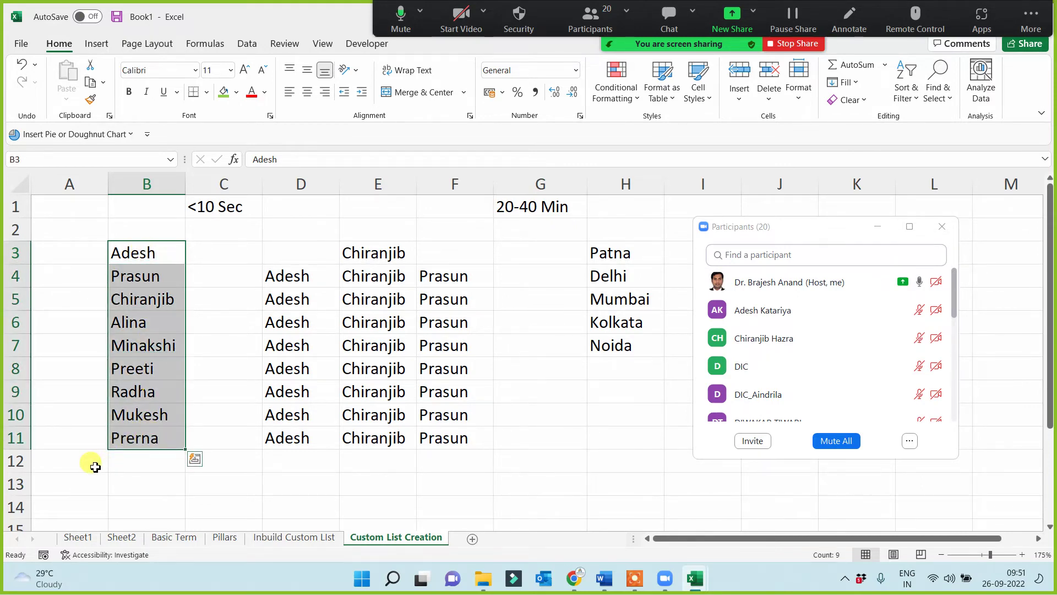
drag(153, 251, 141, 443)
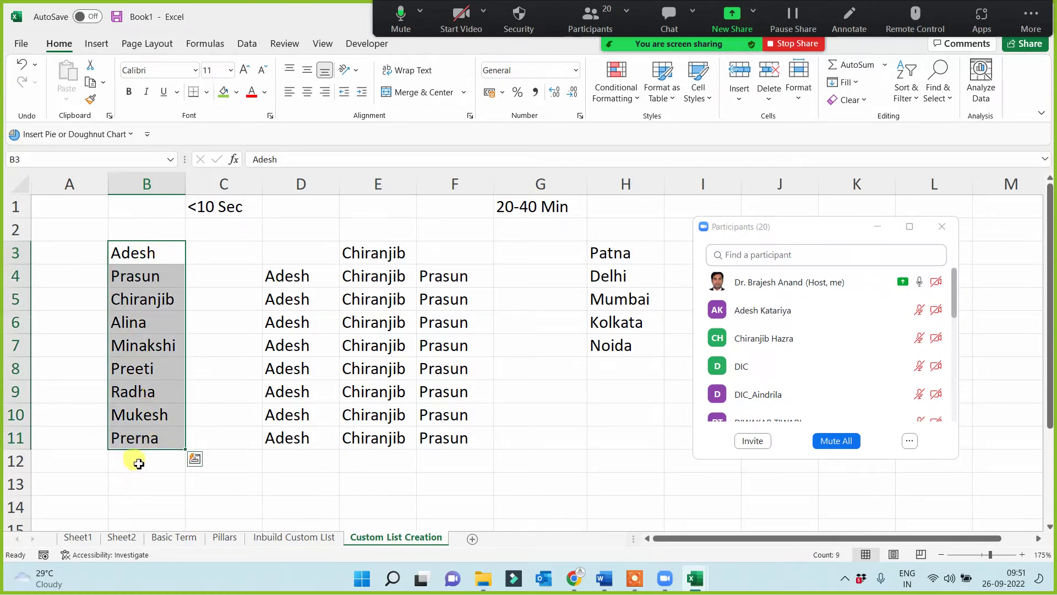
click(137, 464)
drag(149, 252, 150, 438)
drag(160, 252, 148, 433)
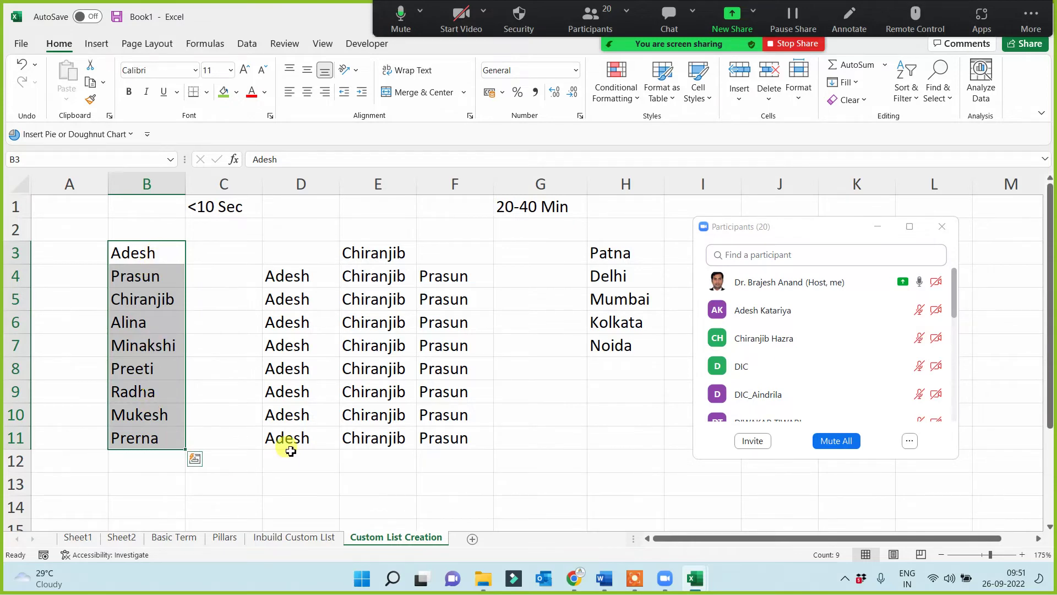
drag(159, 255, 146, 438)
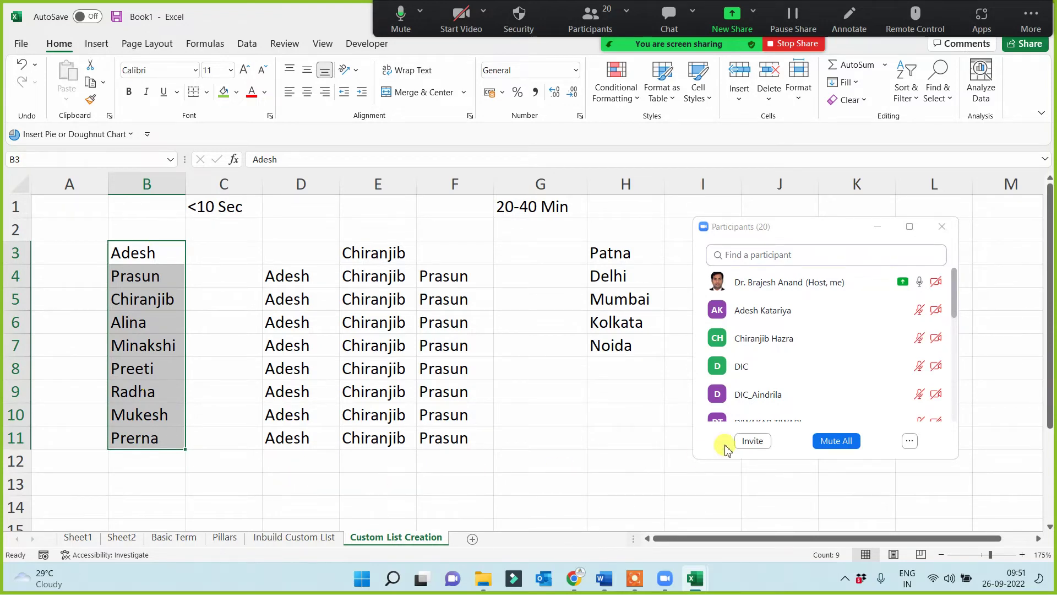
Minimize the meeting's Participants window so it stops covering the worksheet.
click(878, 226)
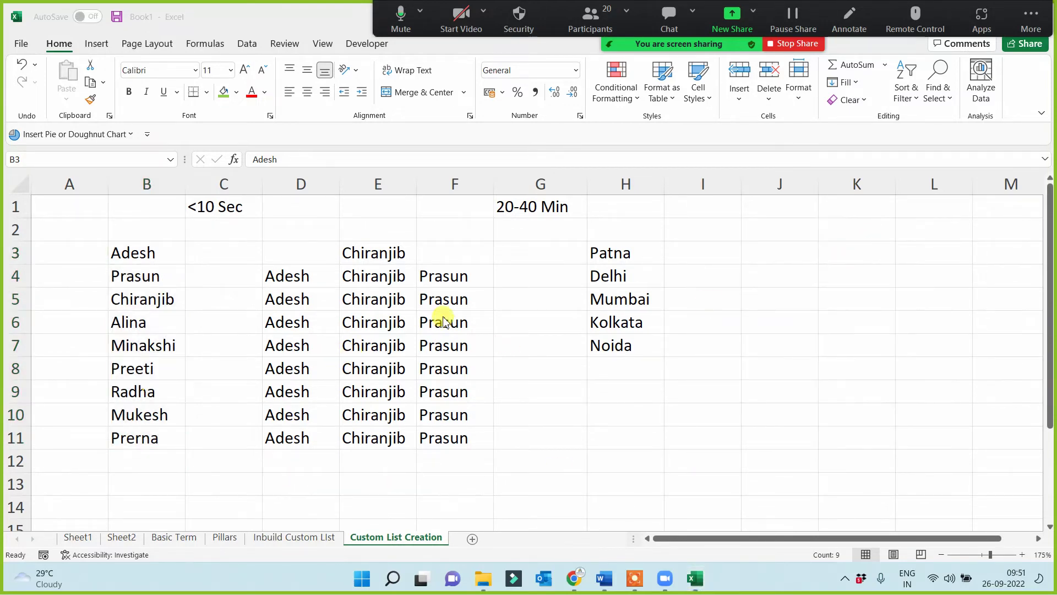
click(611, 249)
drag(610, 246, 620, 347)
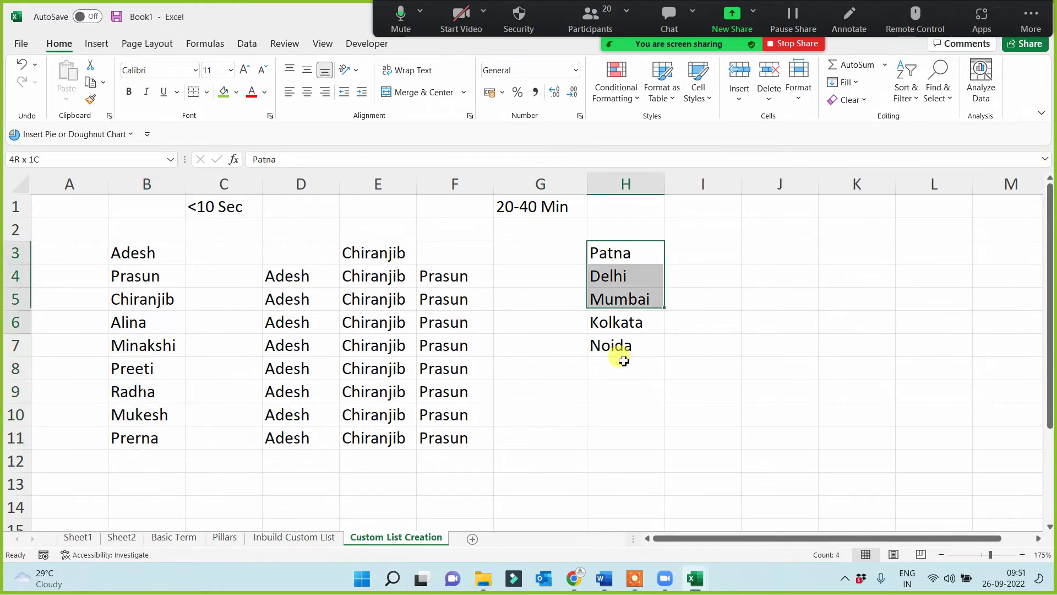
click(593, 410)
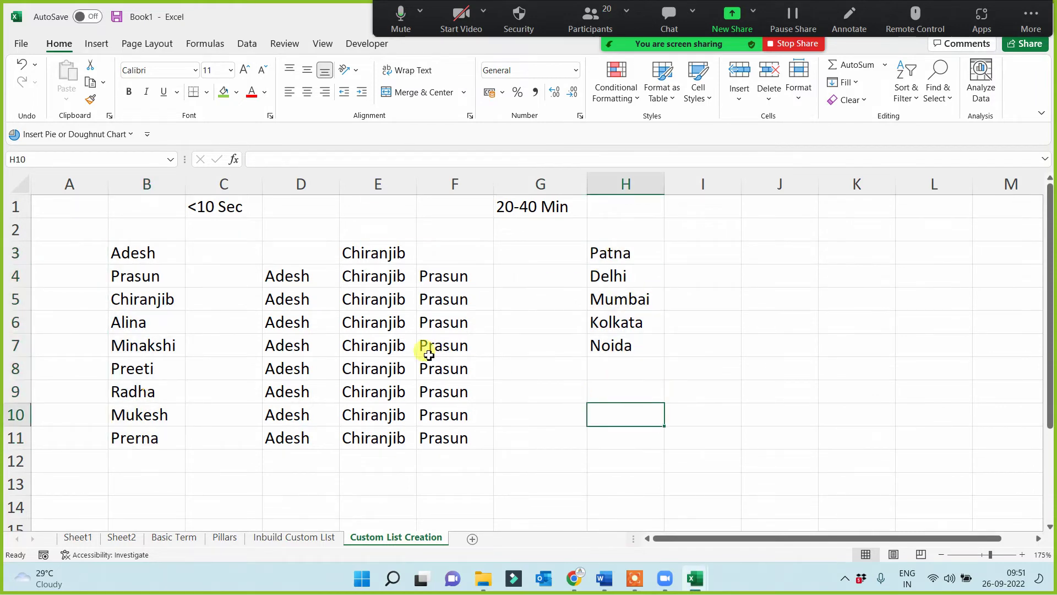
click(157, 252)
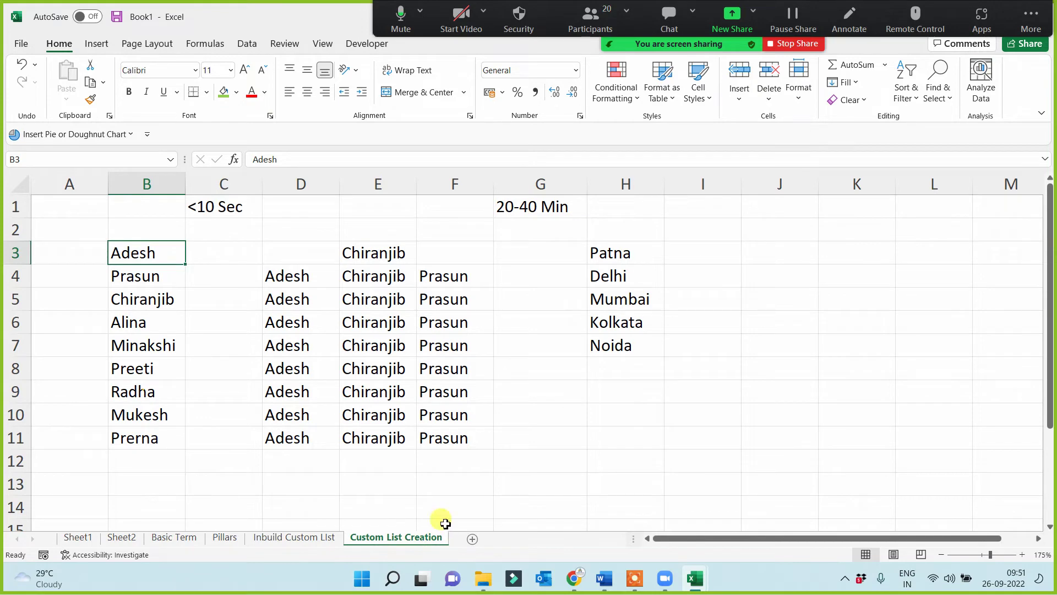
click(561, 439)
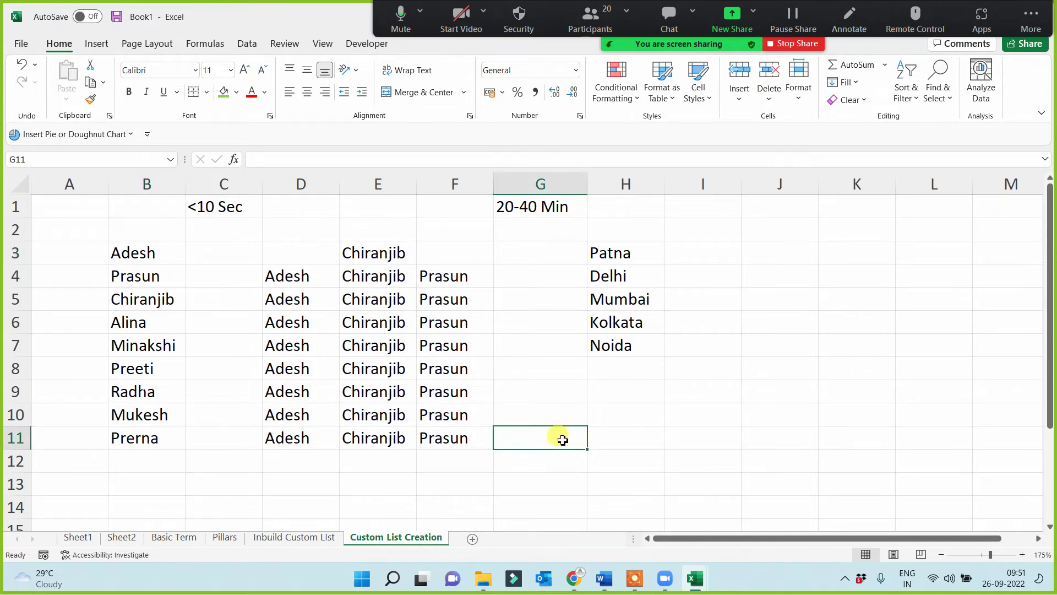
click(217, 205)
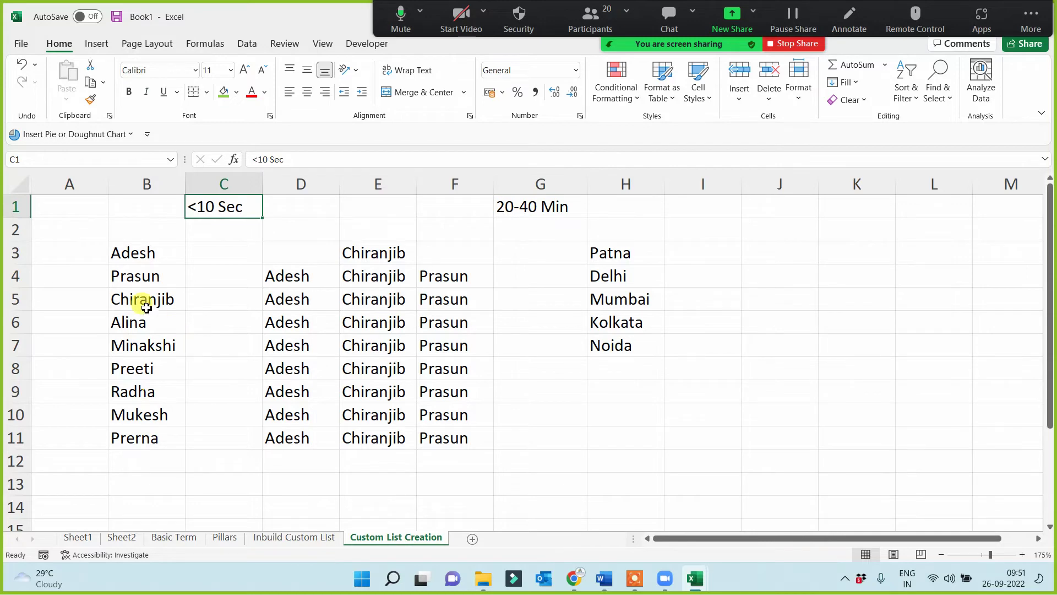
drag(138, 331, 133, 441)
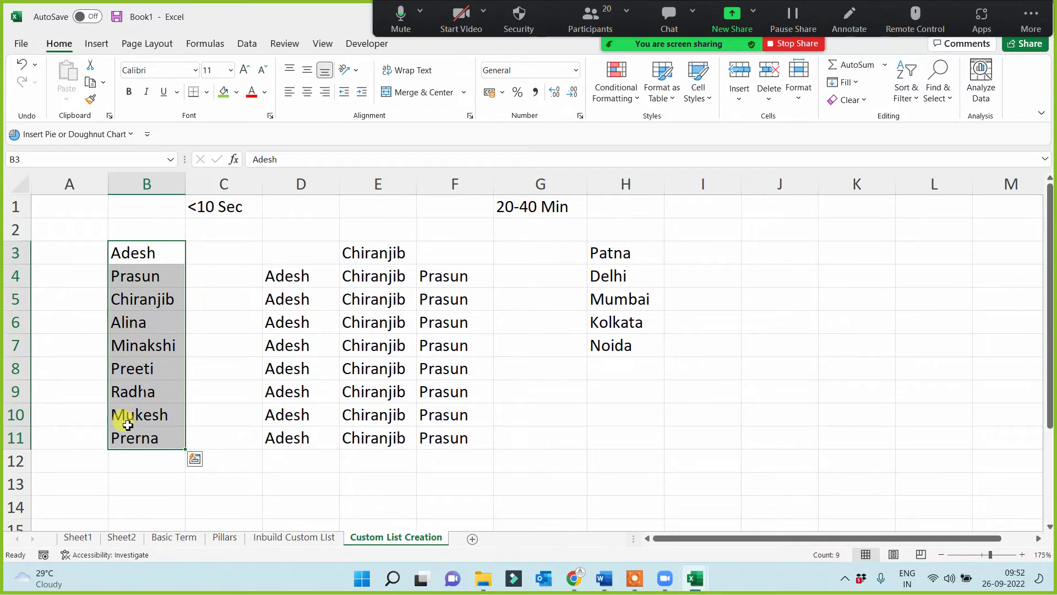
click(22, 44)
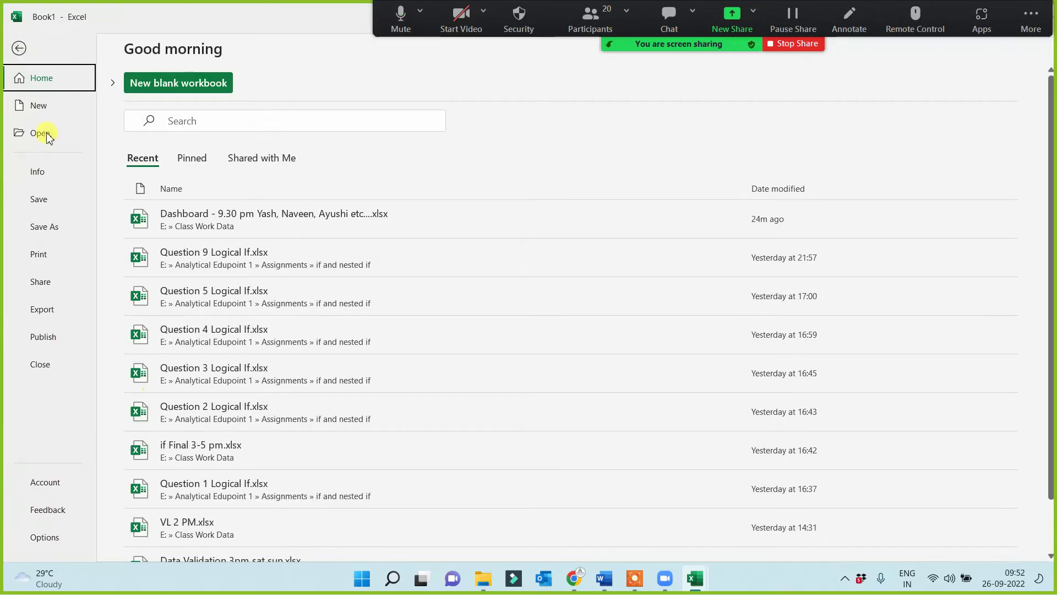
click(44, 536)
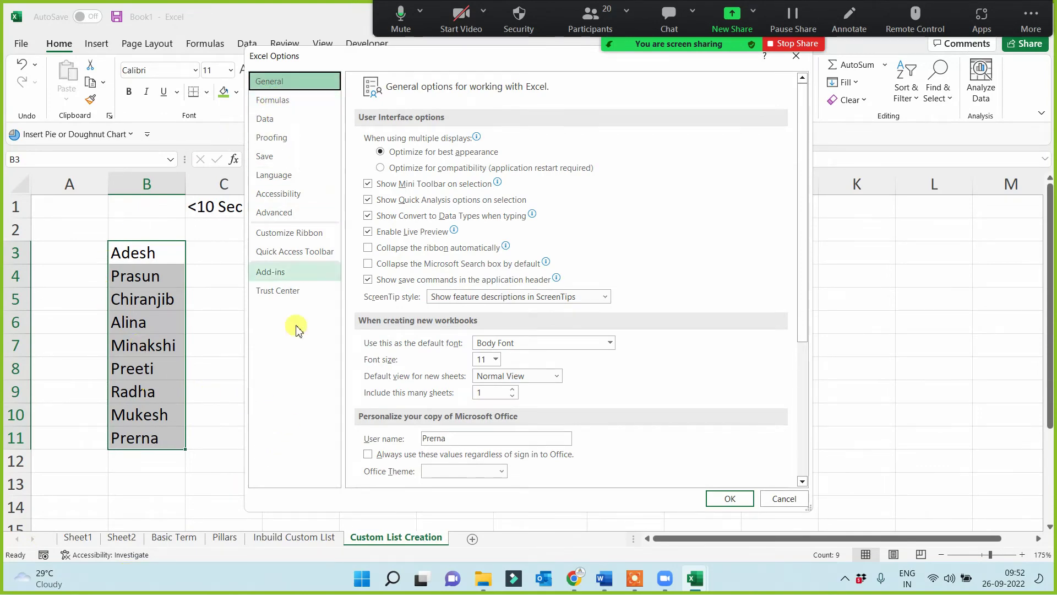
click(285, 216)
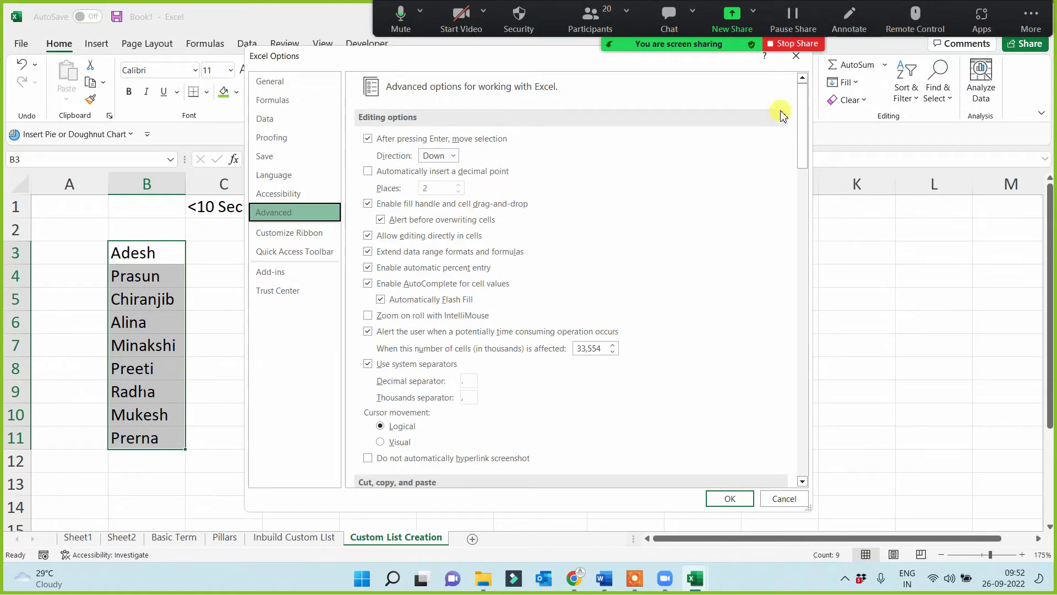
click(797, 57)
click(708, 376)
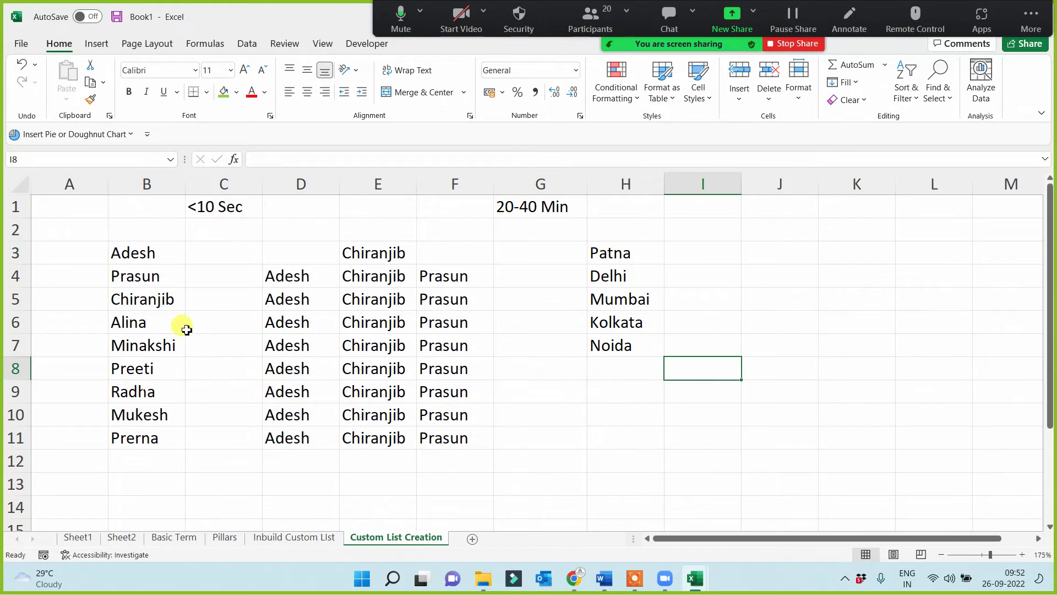
Import the names in B3:B11 as a new custom list through the advanced options and save the settings.
drag(163, 255, 151, 437)
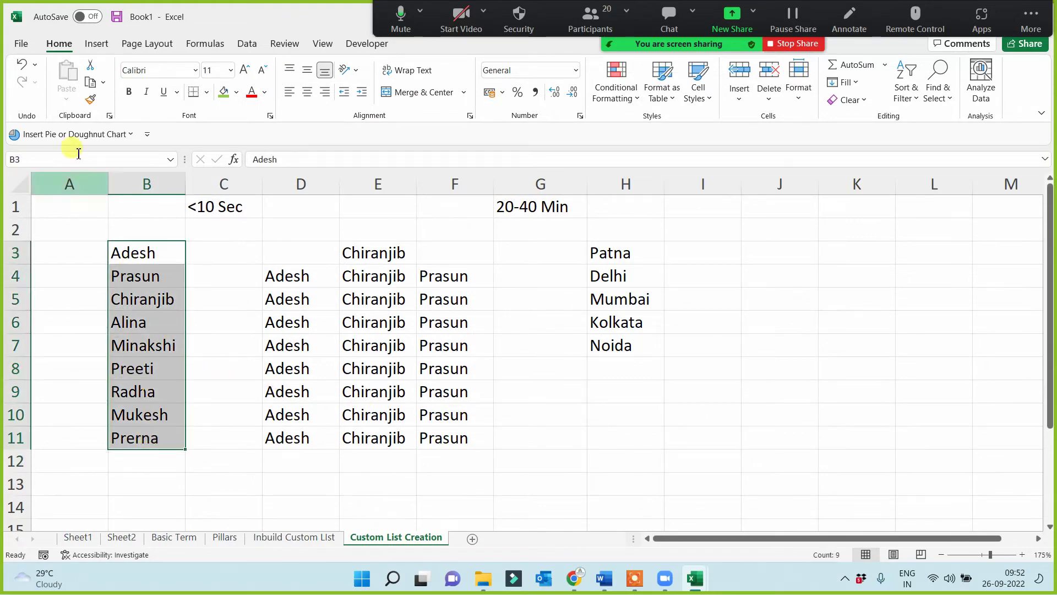
click(22, 45)
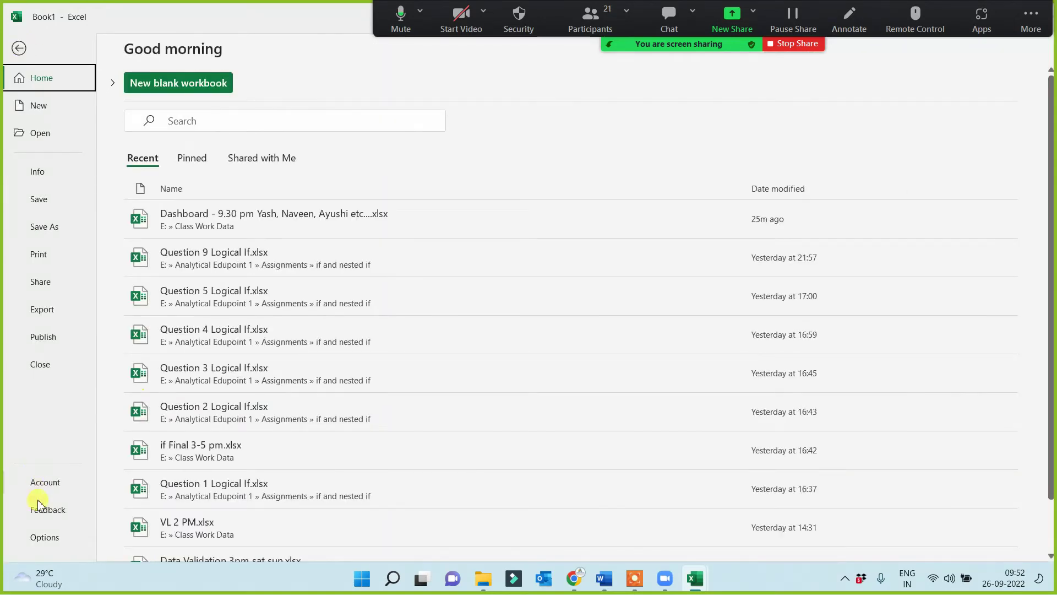
click(49, 541)
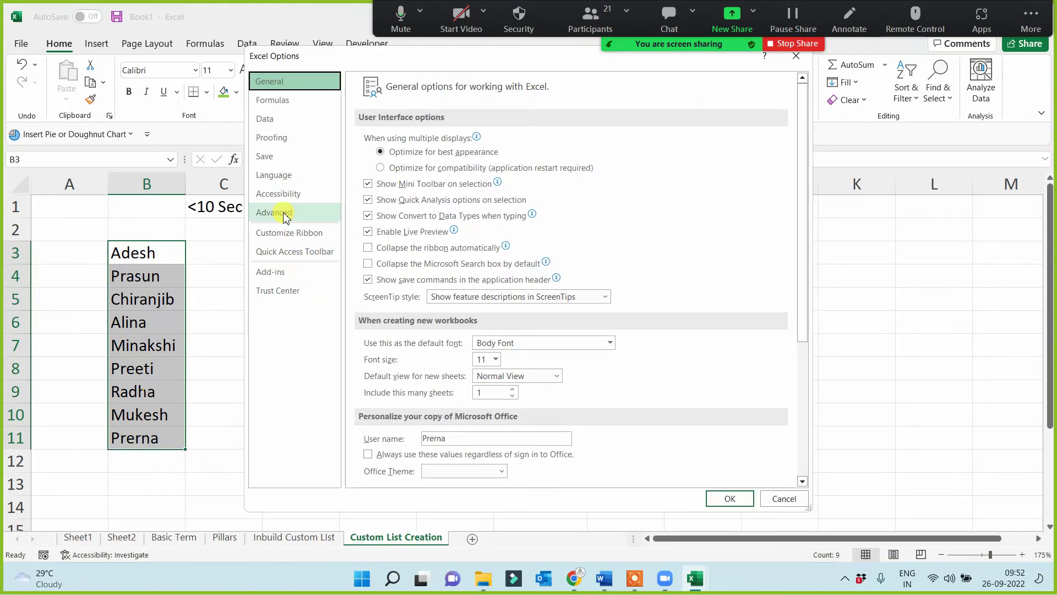
click(284, 213)
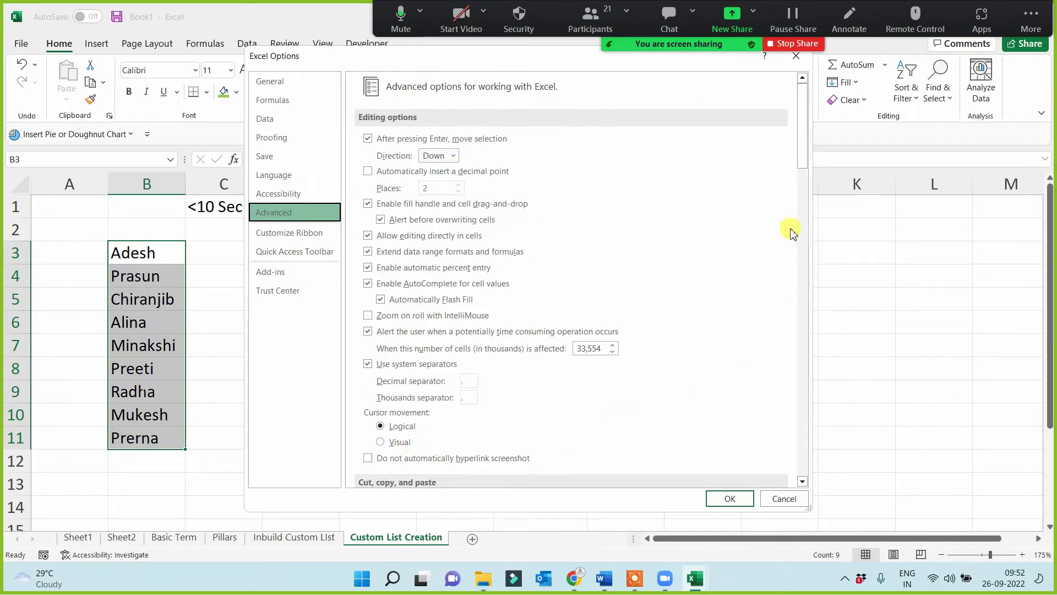
drag(803, 159, 798, 469)
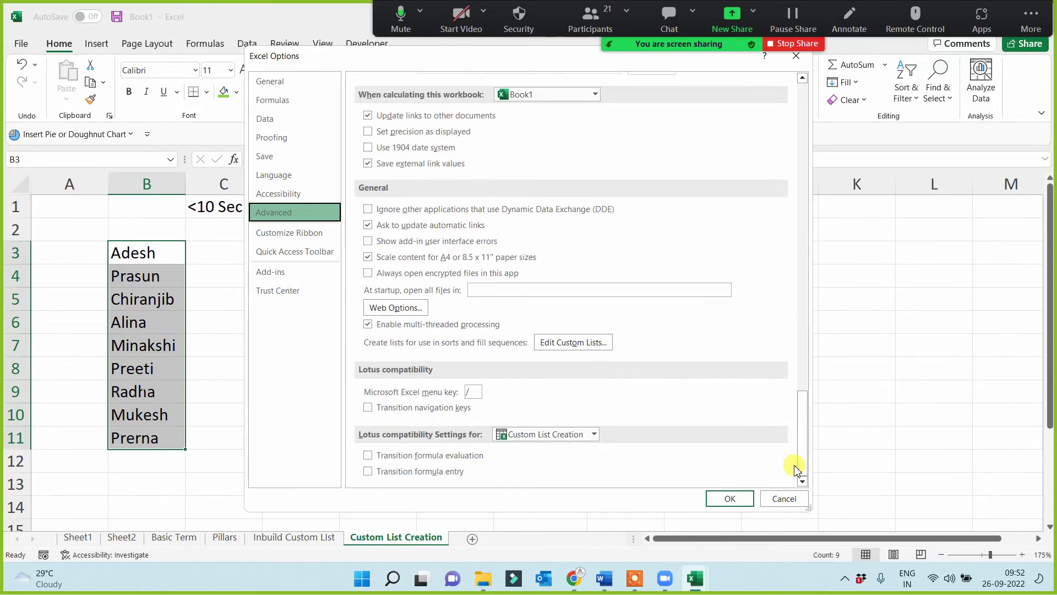
click(580, 344)
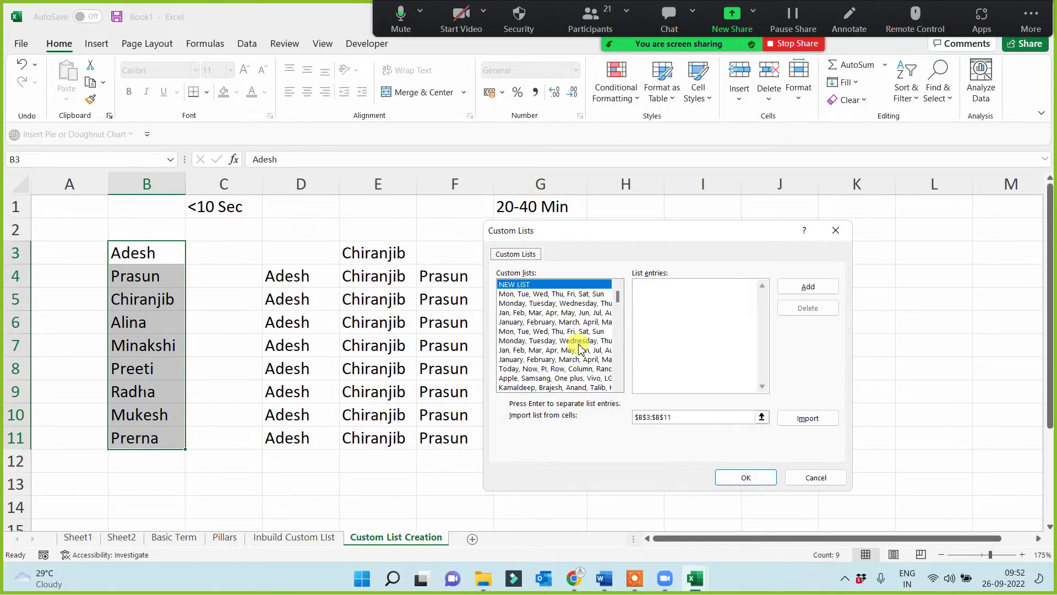
click(805, 419)
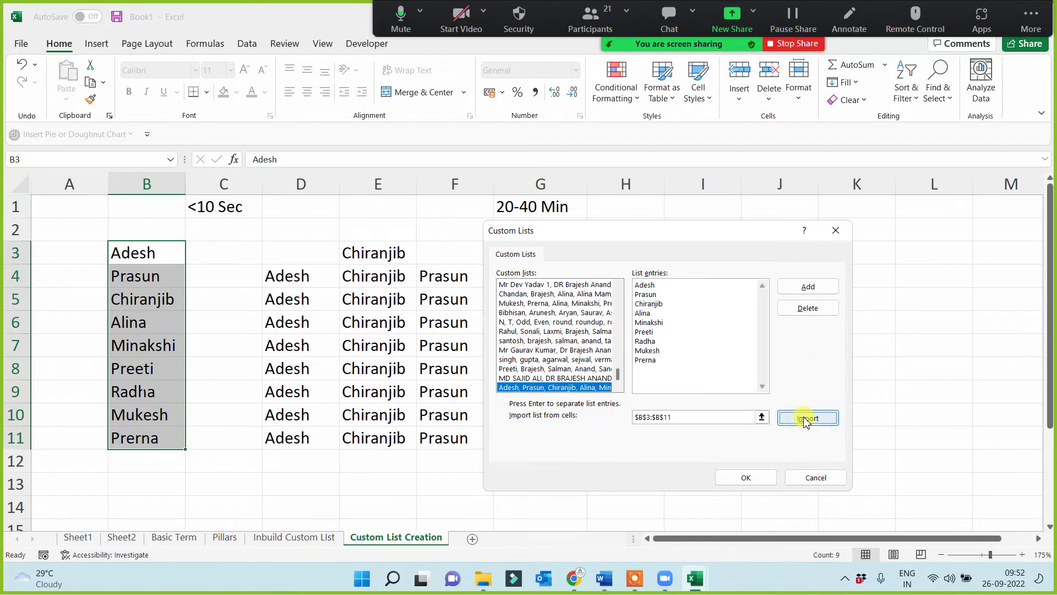
click(746, 477)
click(731, 499)
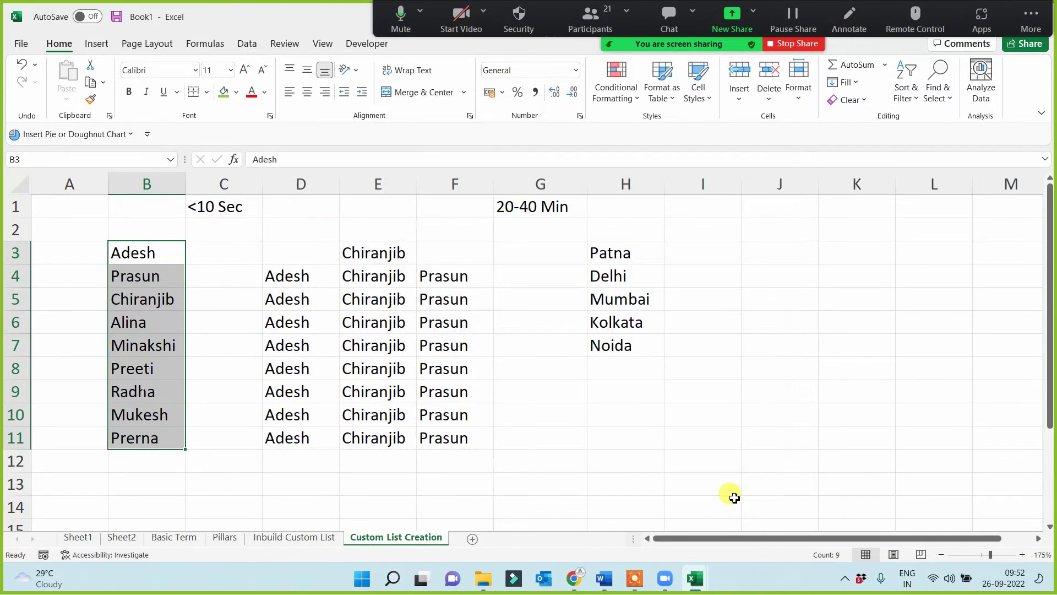
click(657, 468)
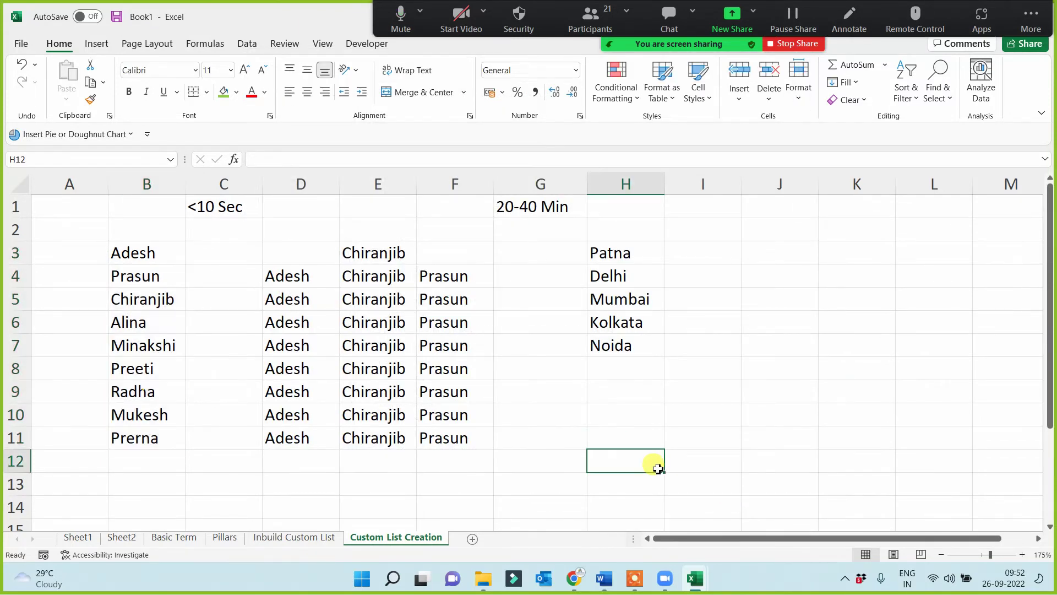
Clear the repeated names from D5:D11, keeping only the starting name in D4.
drag(135, 253, 146, 439)
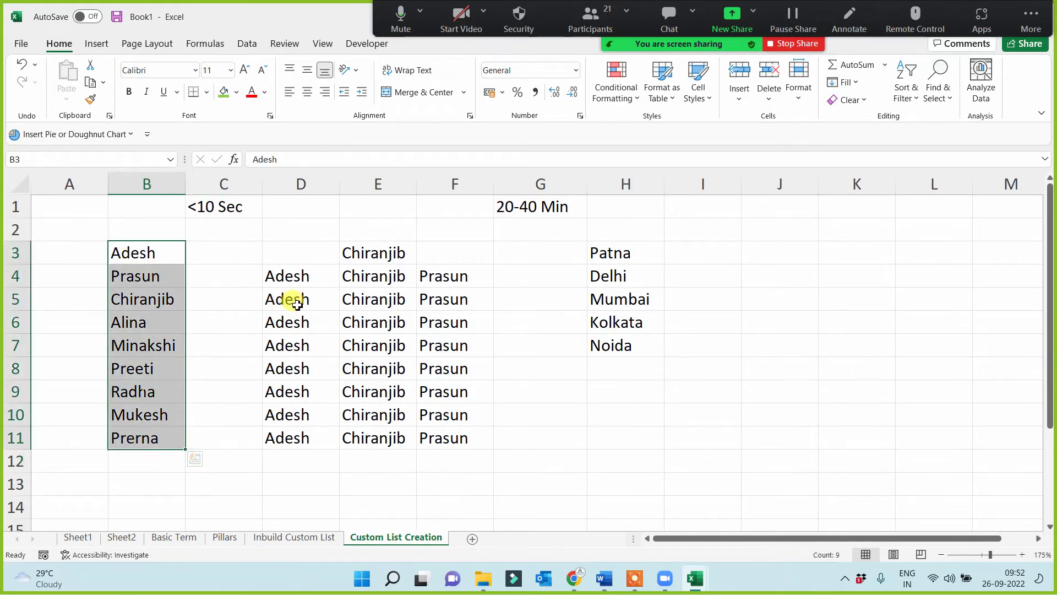
drag(293, 307, 279, 437)
key(Delete)
click(377, 438)
click(270, 323)
Autofill the custom list sequence from the starting name in D4 down to D12.
click(295, 277)
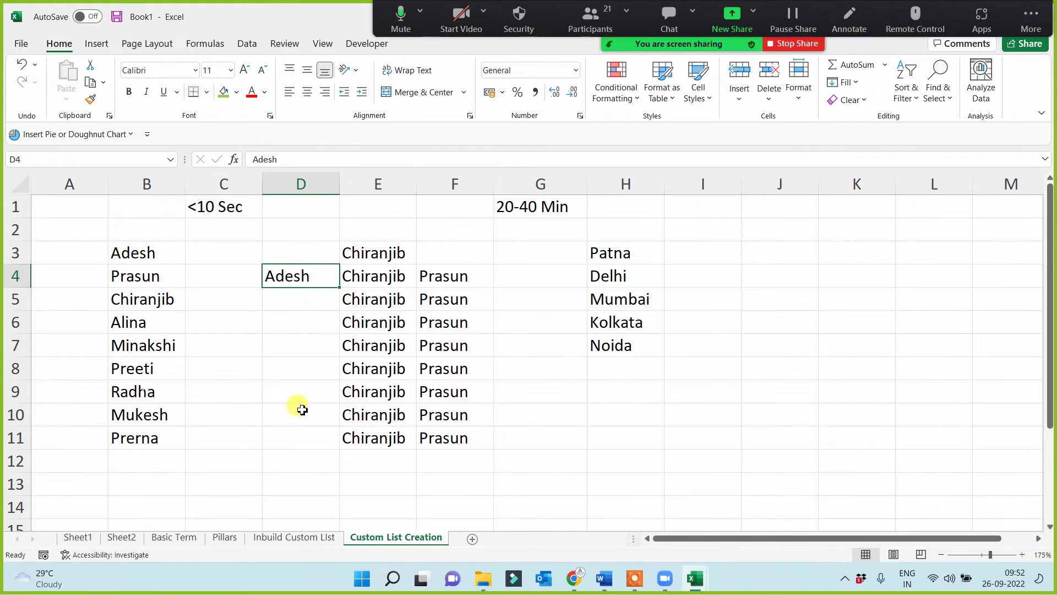
drag(340, 289, 307, 469)
key(shift+Up)
drag(303, 290, 283, 460)
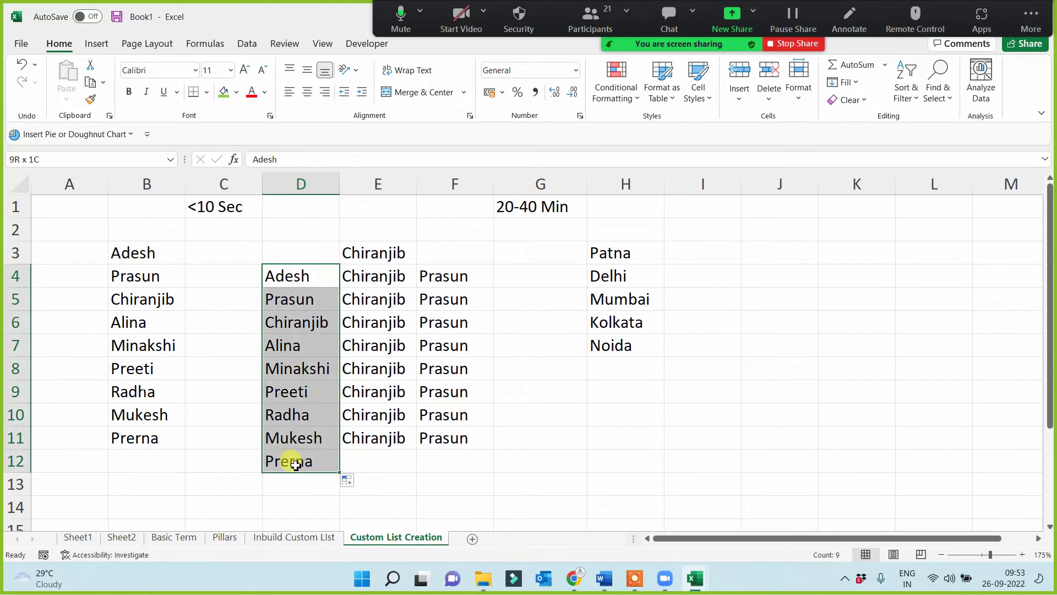
click(474, 460)
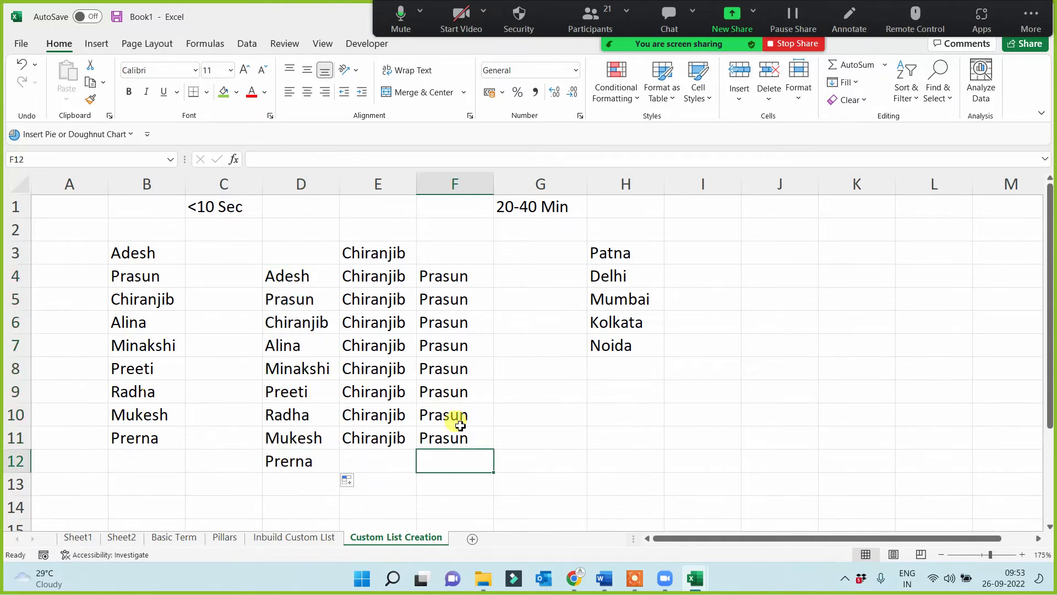
Autofill the custom list from the name in E3 down to E12, overwriting the repeated names.
click(377, 252)
drag(417, 266, 391, 462)
click(523, 455)
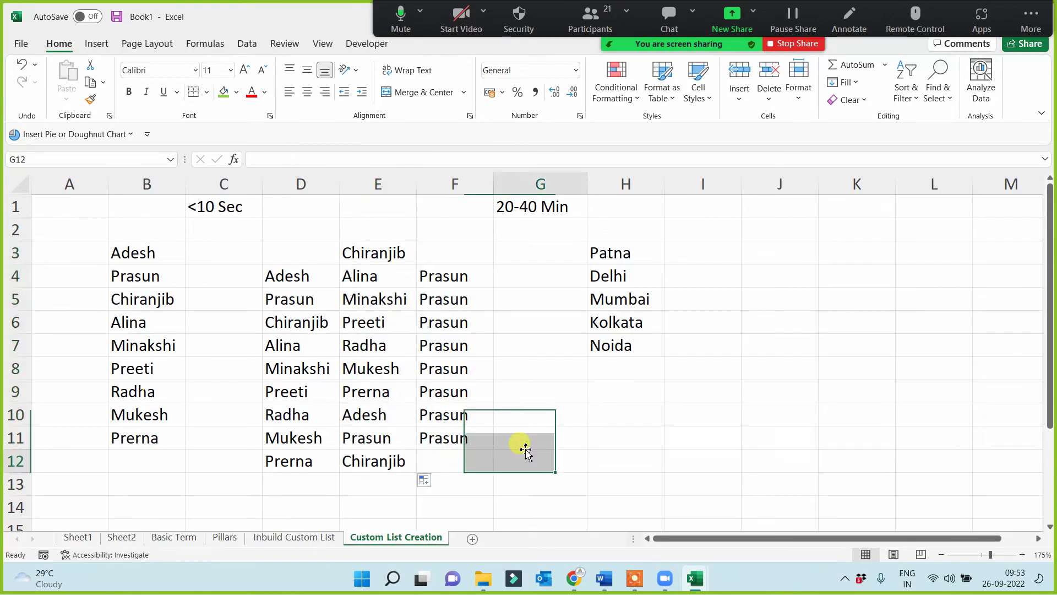
Autofill the custom list from the name in F4 down to F13, overwriting the repeated names.
click(444, 279)
drag(495, 290, 477, 485)
click(509, 437)
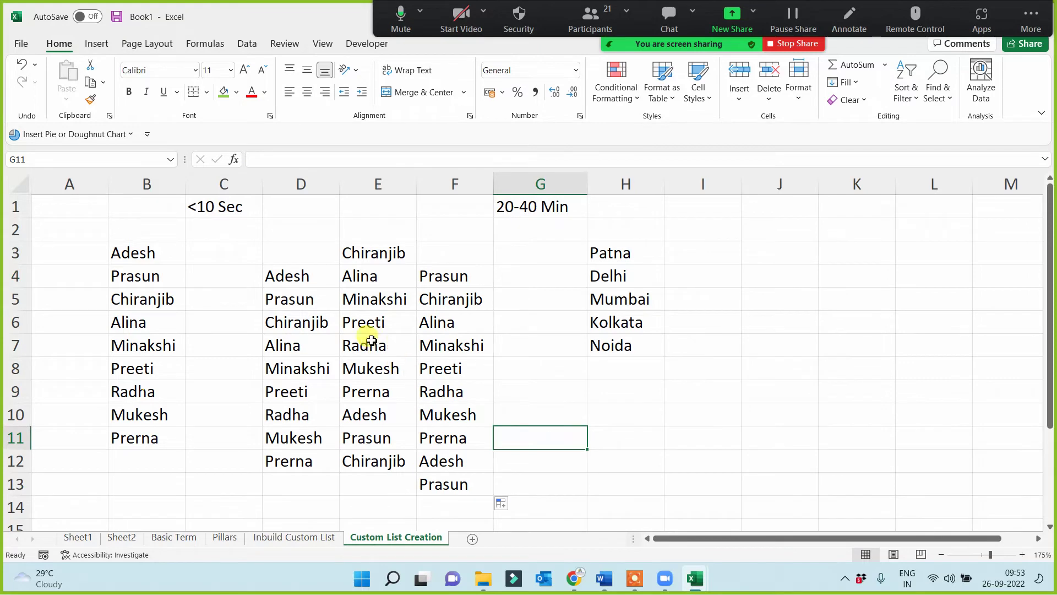
drag(286, 249, 434, 476)
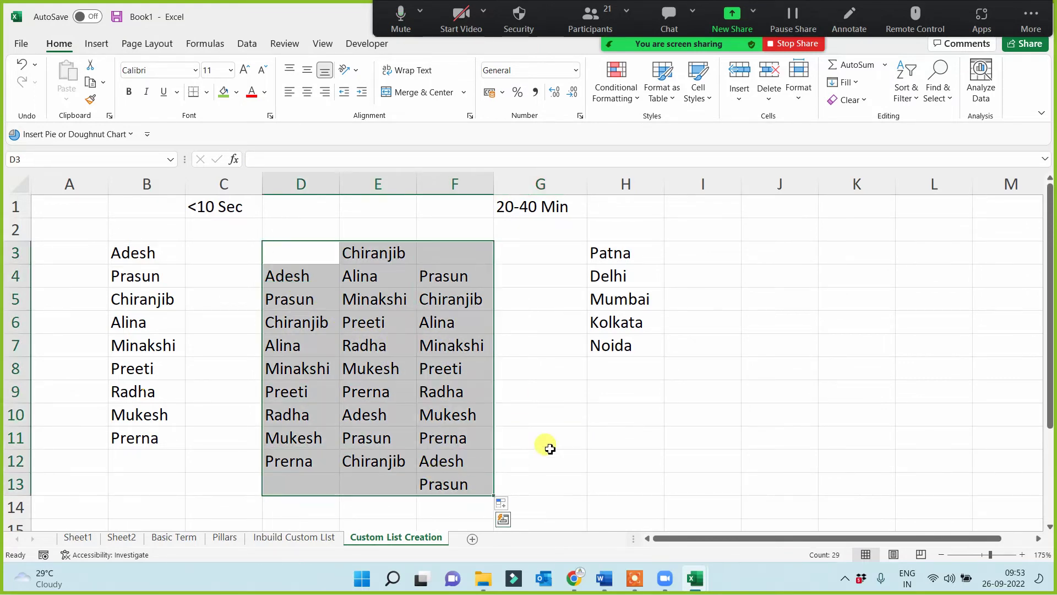
click(576, 414)
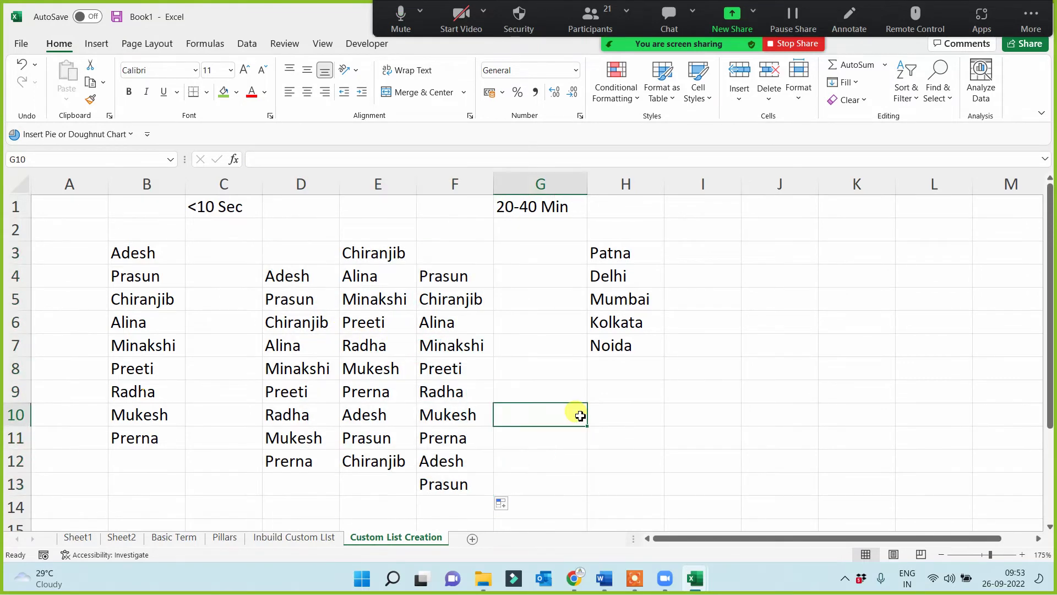
click(307, 280)
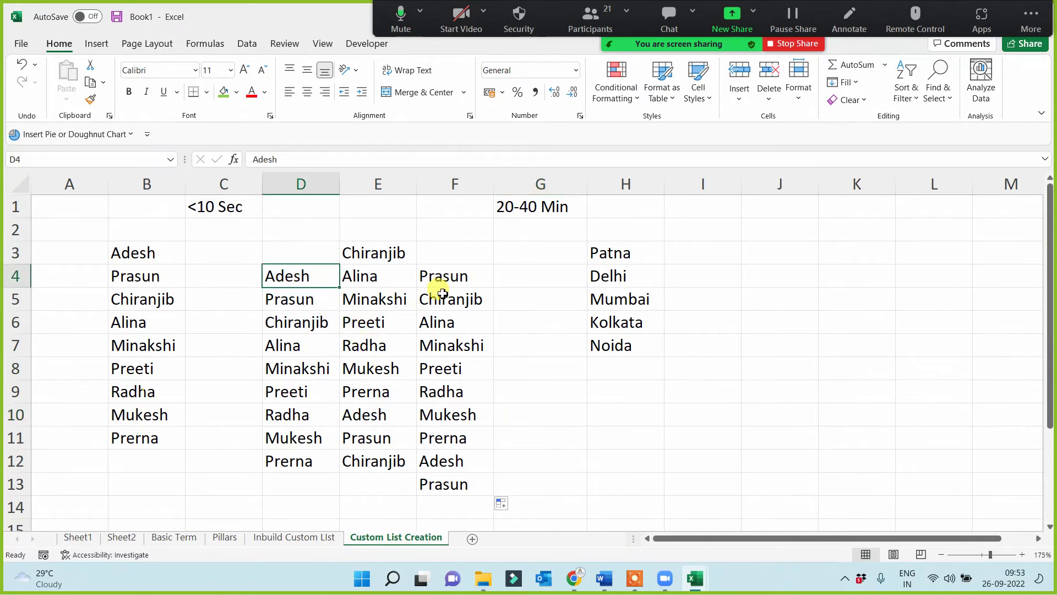
drag(627, 250, 627, 379)
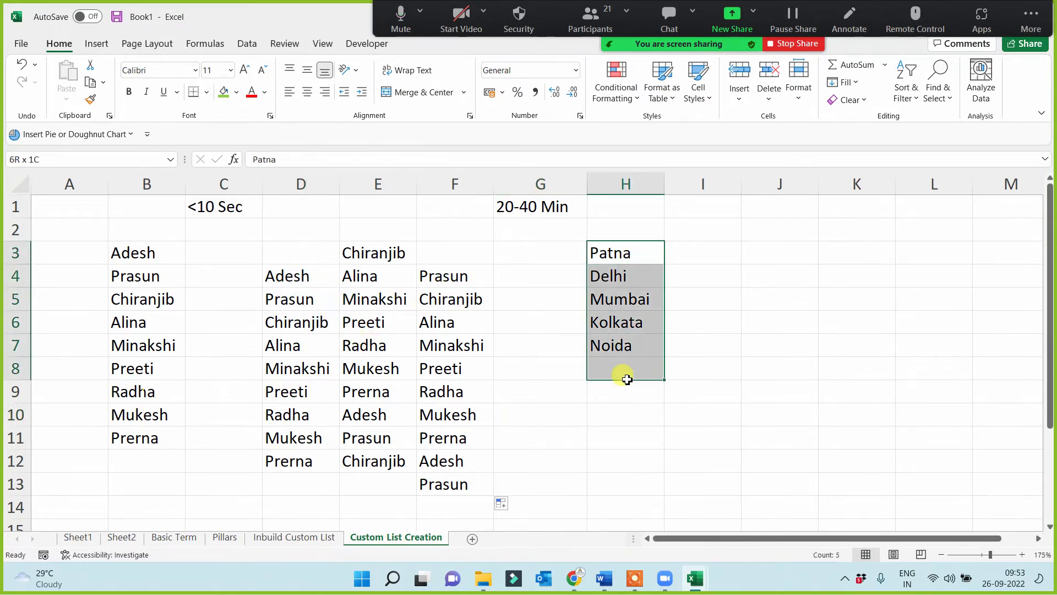
Clear the city names from H3:H8 and enter 20k in cell I1.
key(Delete)
click(691, 349)
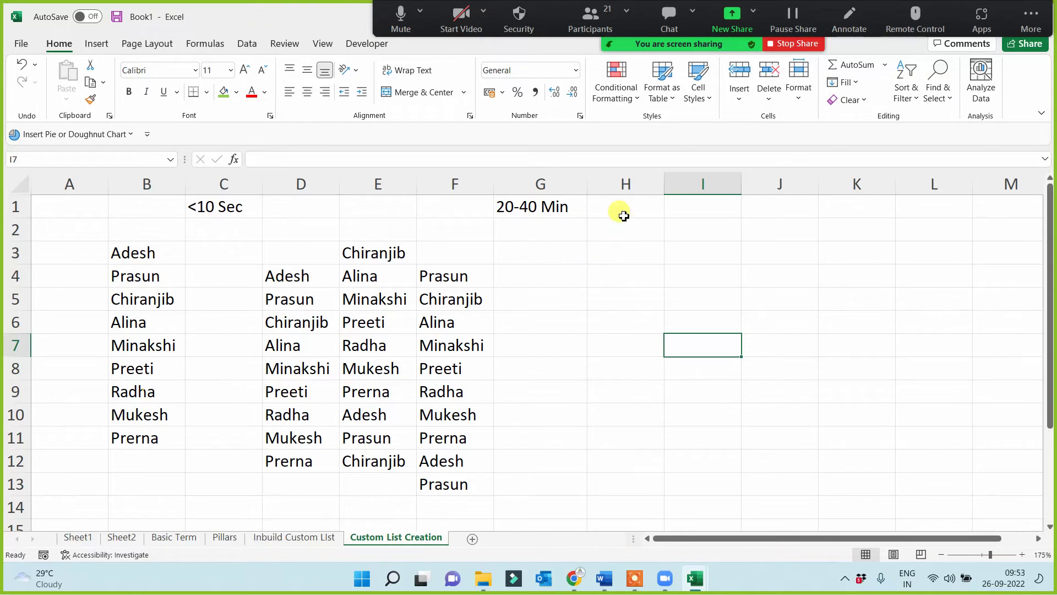
click(698, 208)
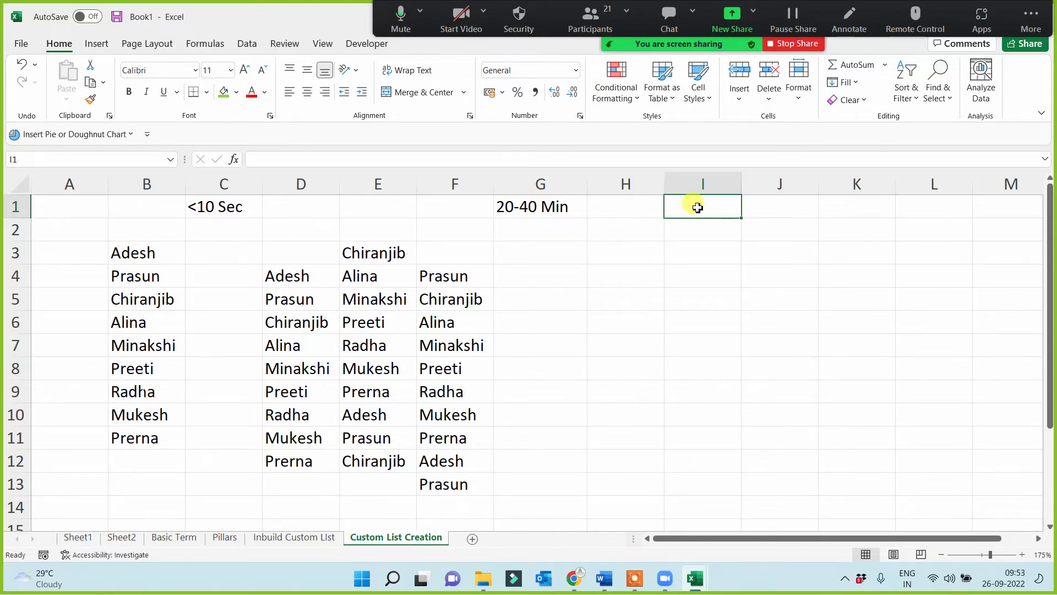
text(20k)
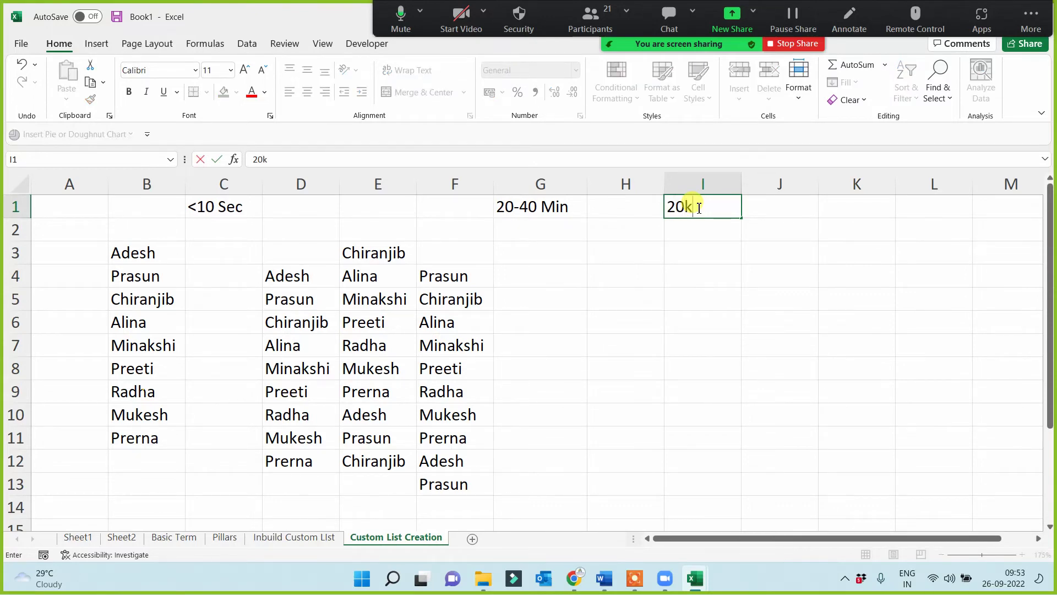
key(Return)
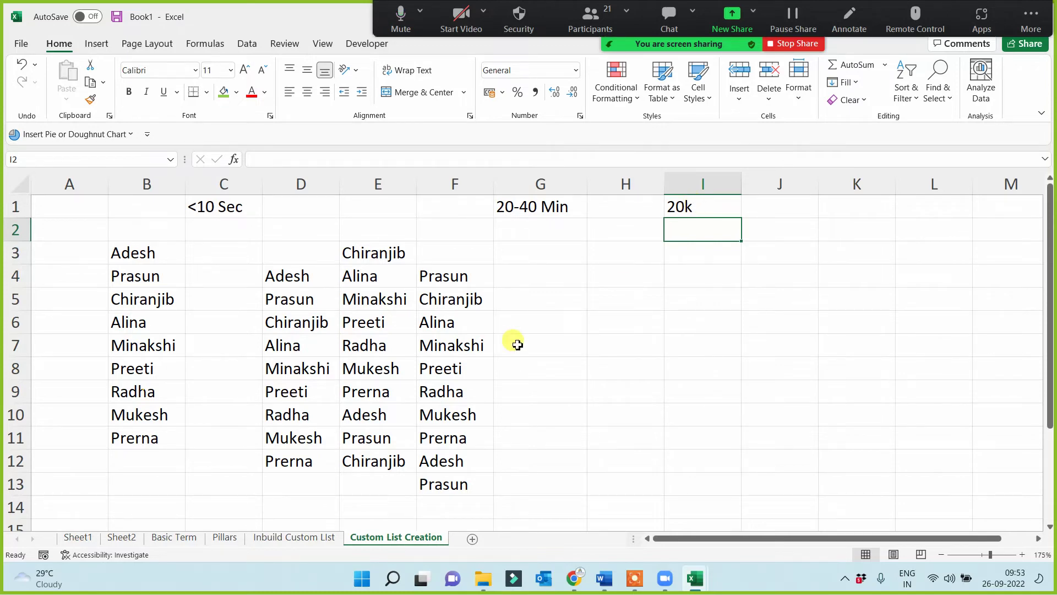
click(311, 286)
click(573, 373)
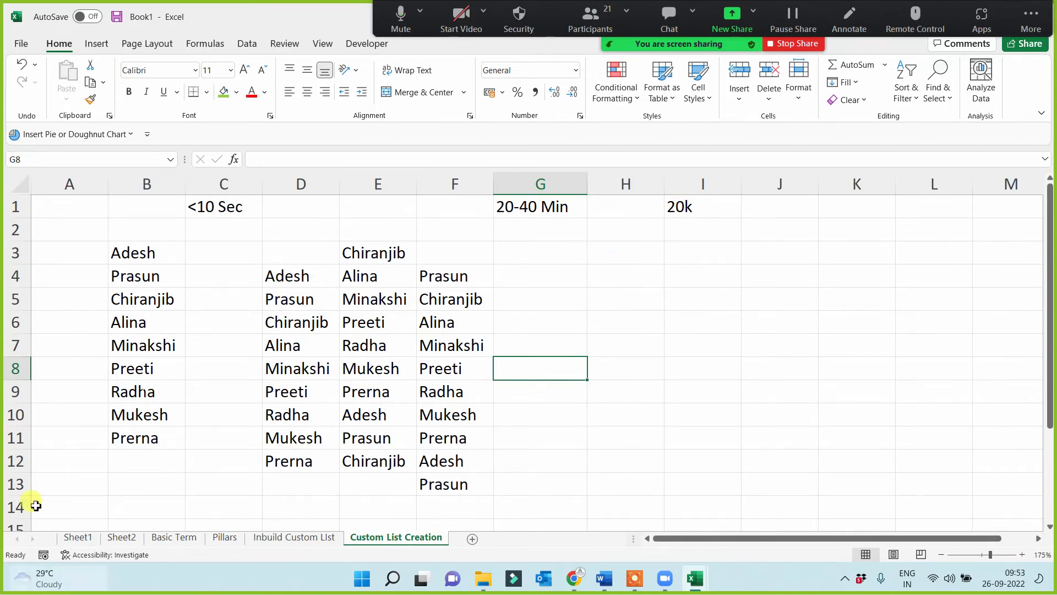
click(605, 23)
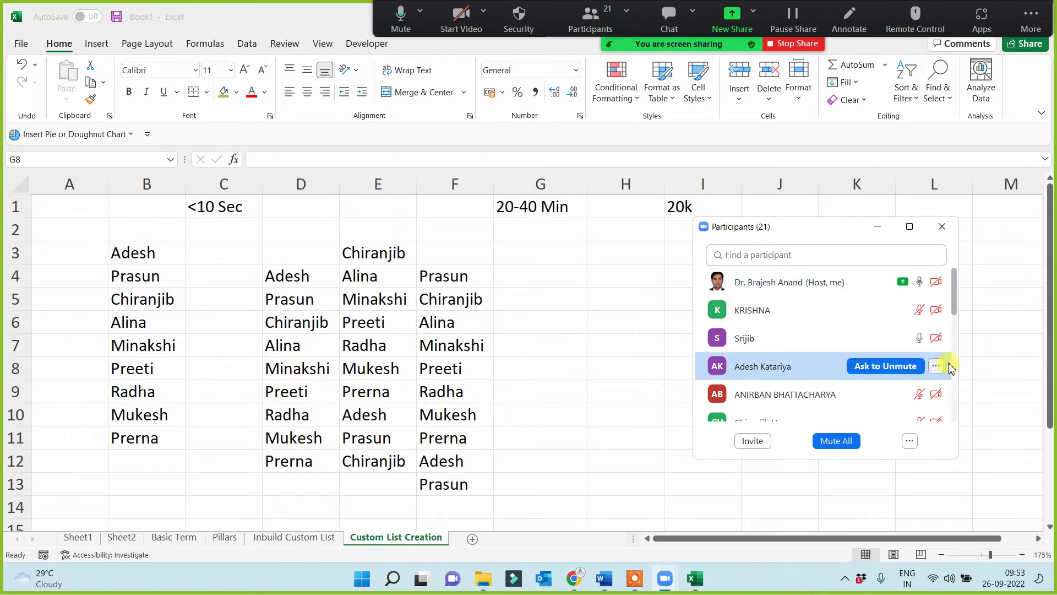
click(879, 227)
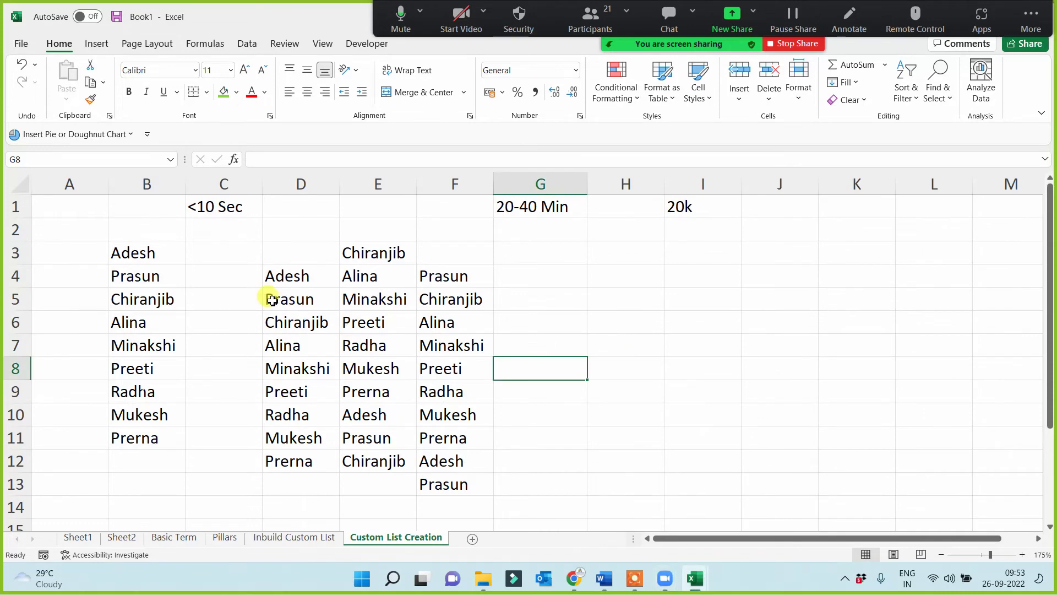
click(229, 208)
drag(146, 251, 170, 439)
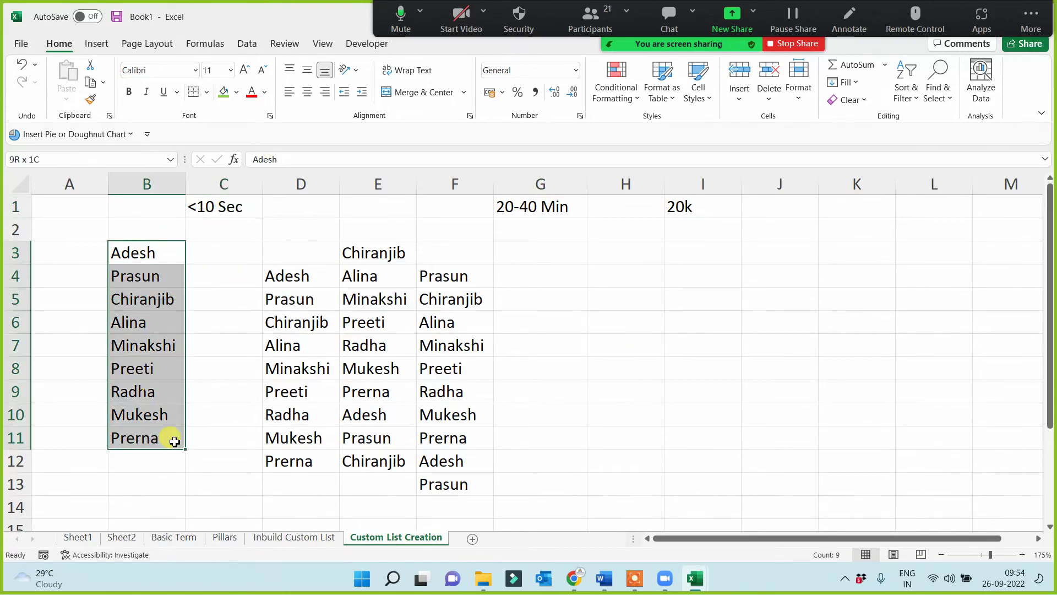
click(564, 408)
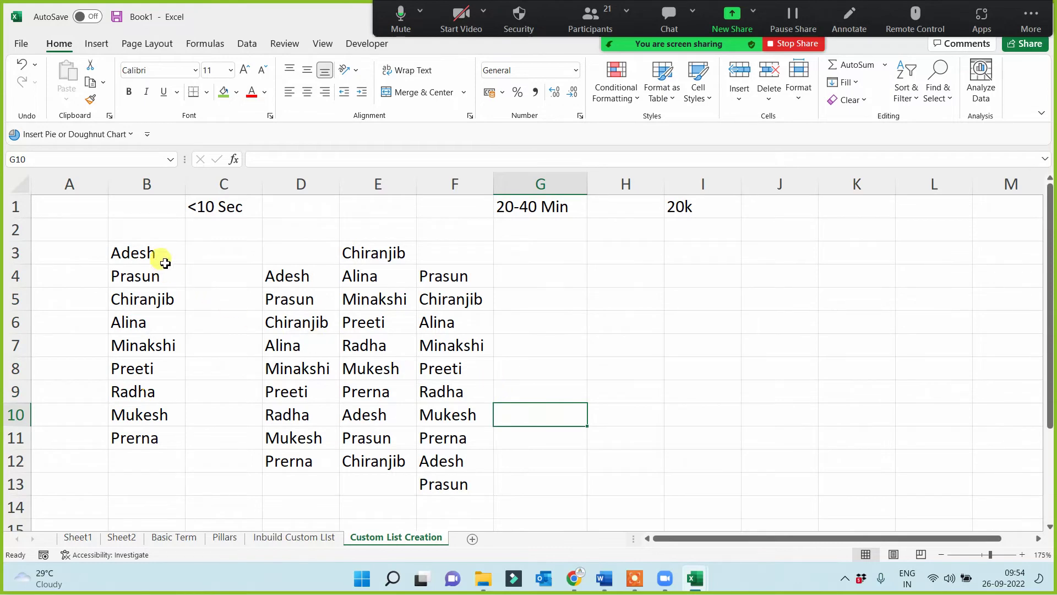
drag(158, 251, 147, 439)
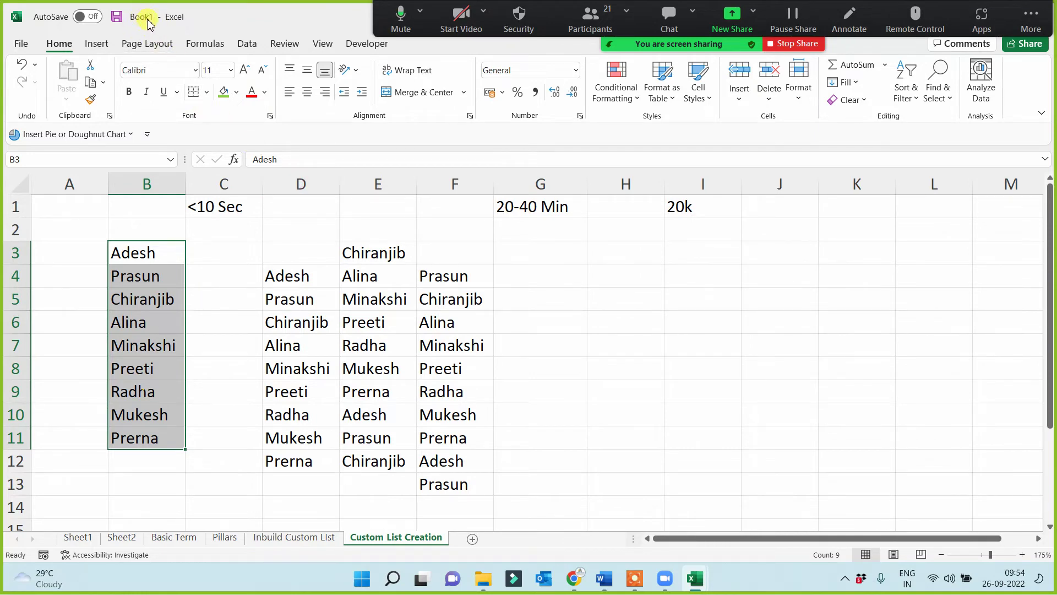
Switch to the Dashboard workbook's Data sheet and replace the name in B2 with the custom list's second name.
click(697, 579)
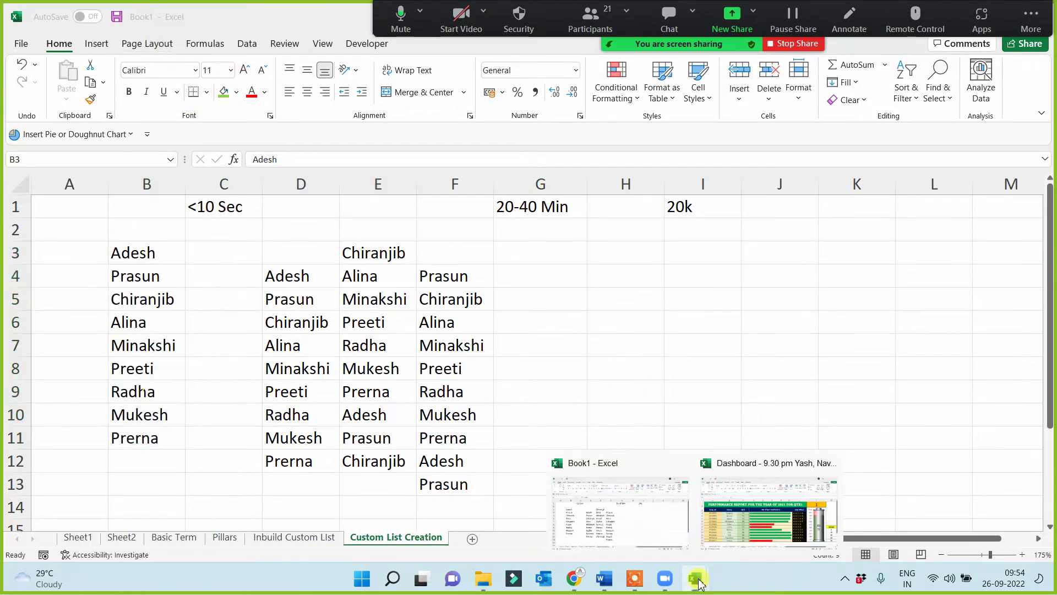
click(740, 519)
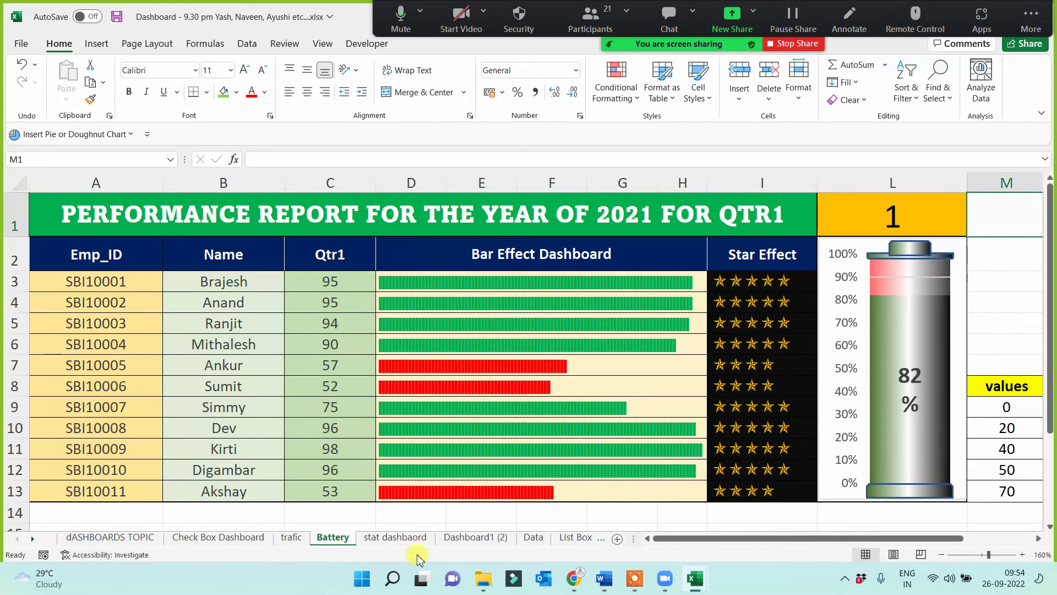
click(532, 537)
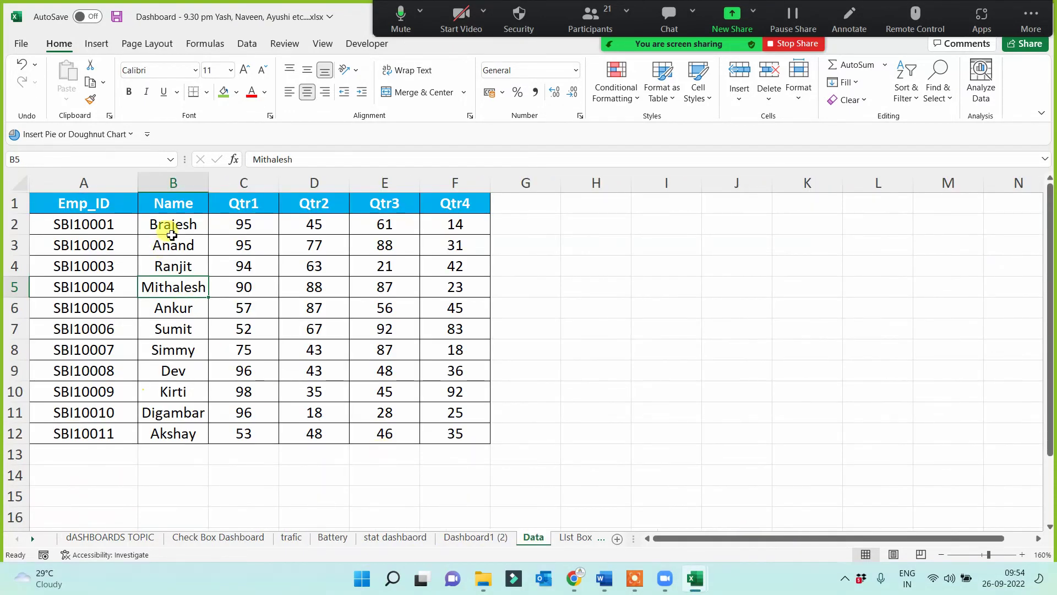
click(168, 226)
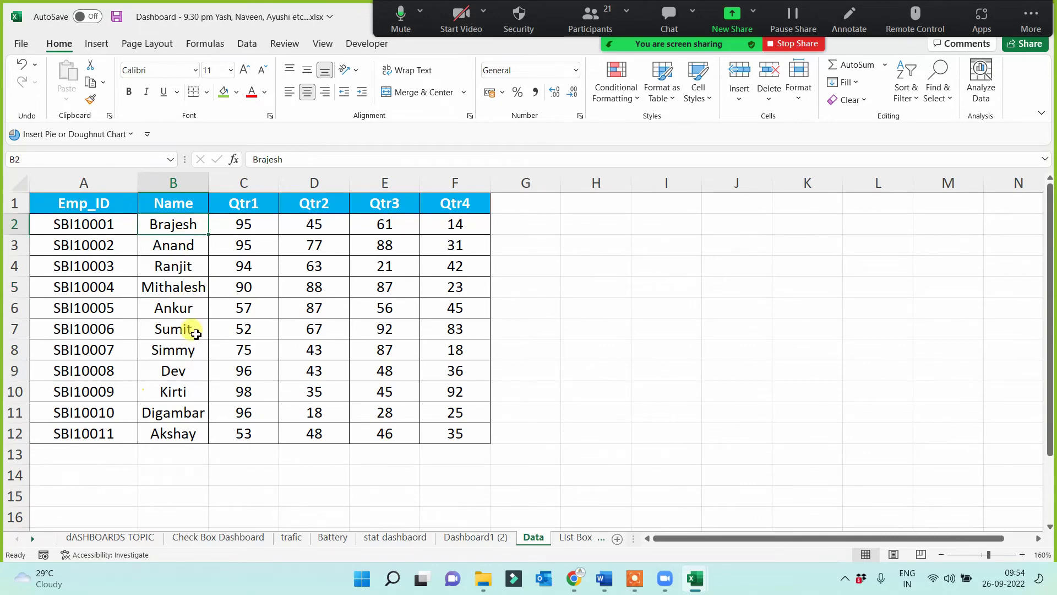
text(Prasun)
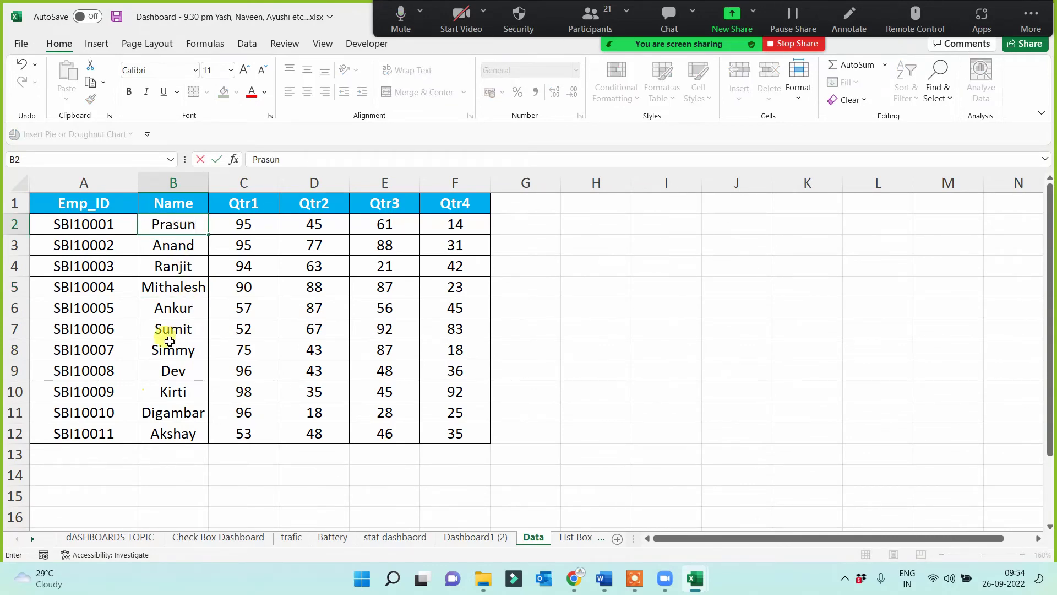
click(166, 343)
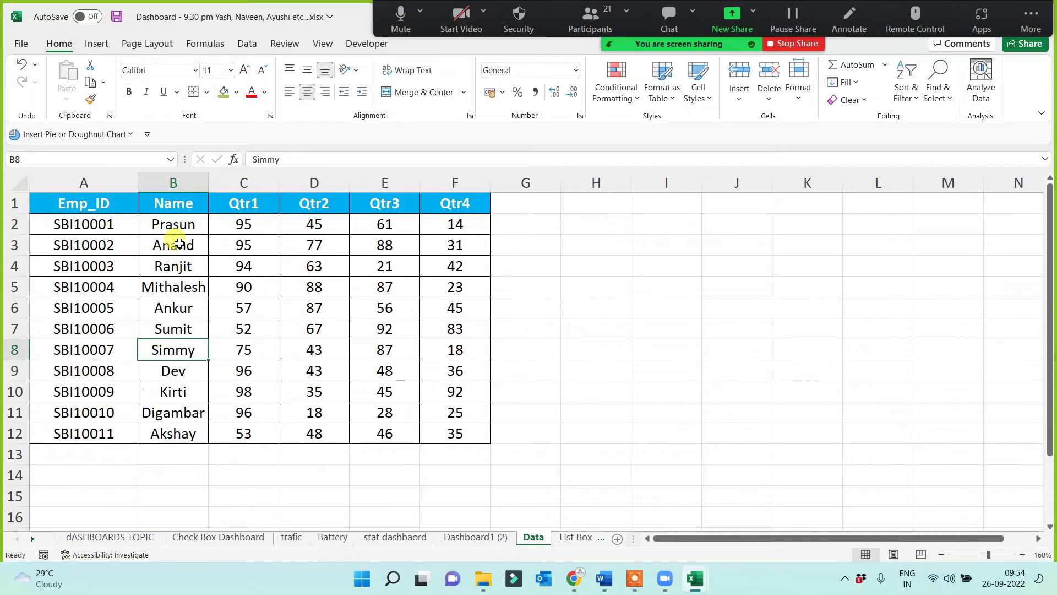
Autofill the custom list from the name in B2 down to B7, overwriting the existing employee names.
click(176, 223)
drag(210, 236, 205, 336)
key(ctrl+z)
click(182, 324)
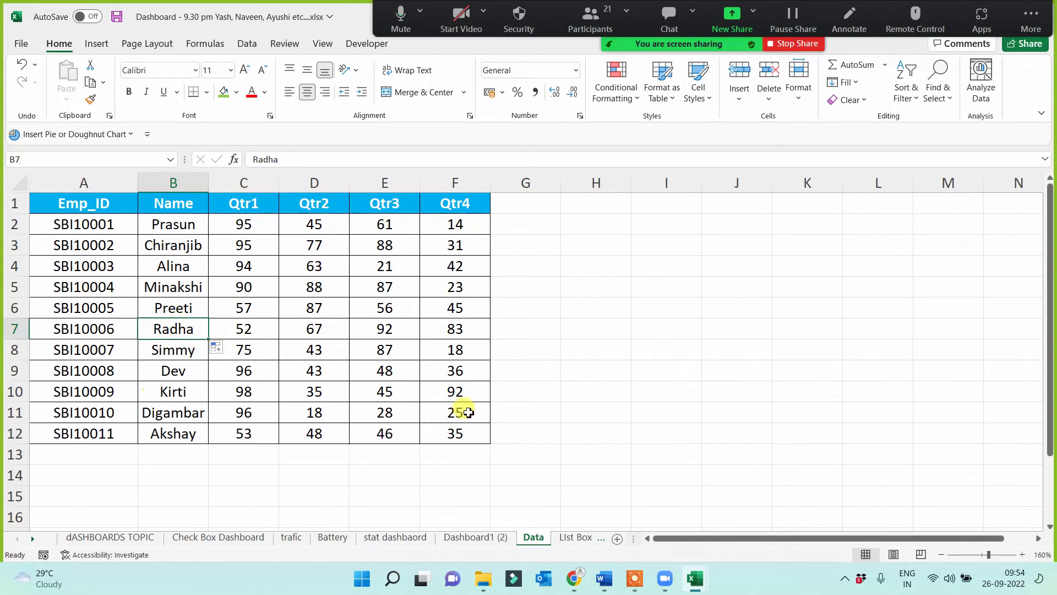
Switch back to the Book1 workbook and review the source names in B3:B11.
key(alt+Tab)
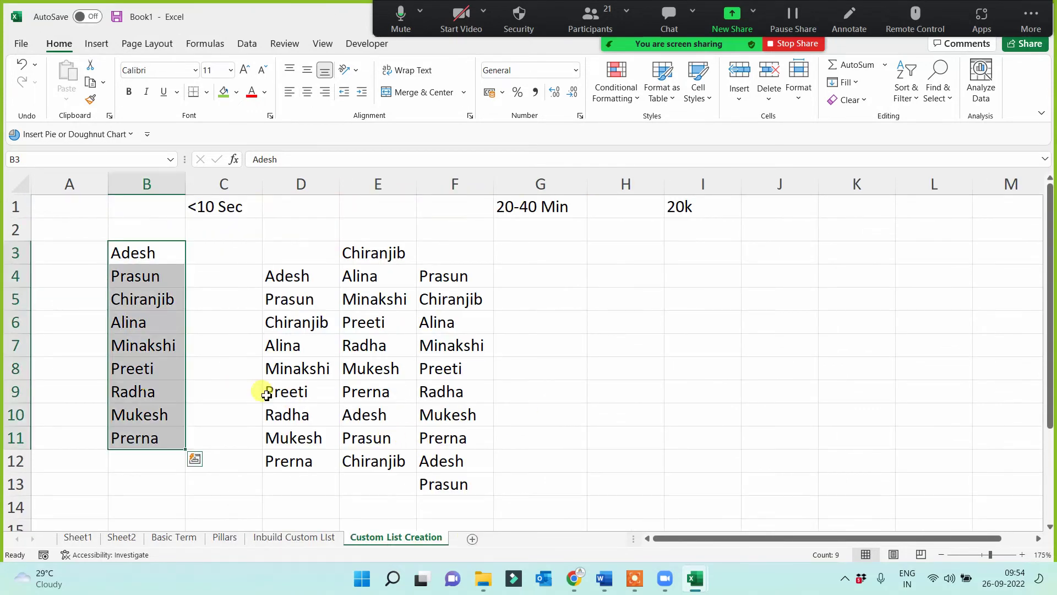
drag(164, 260, 142, 416)
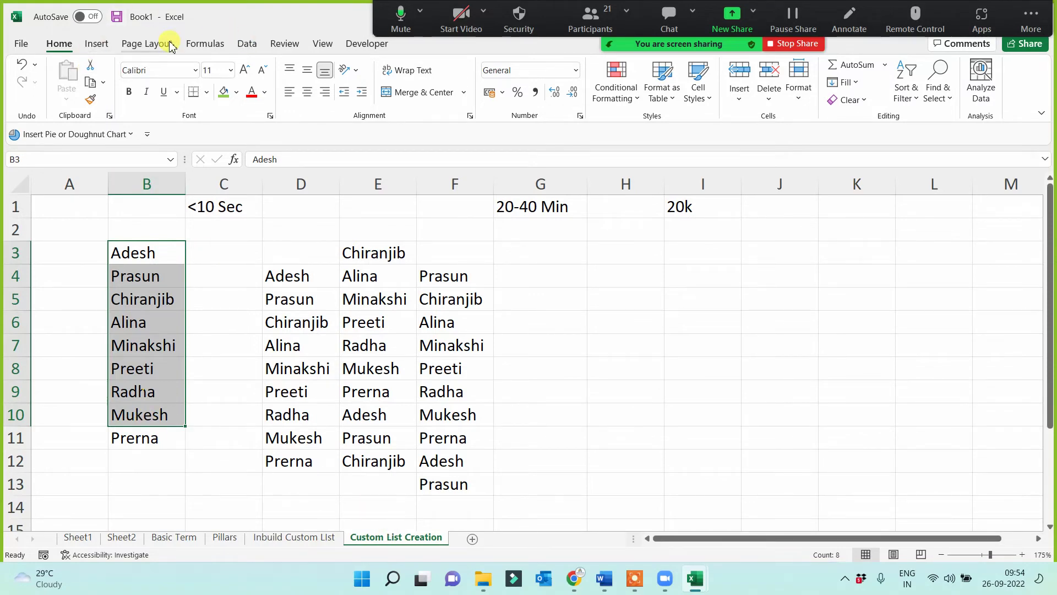
click(532, 277)
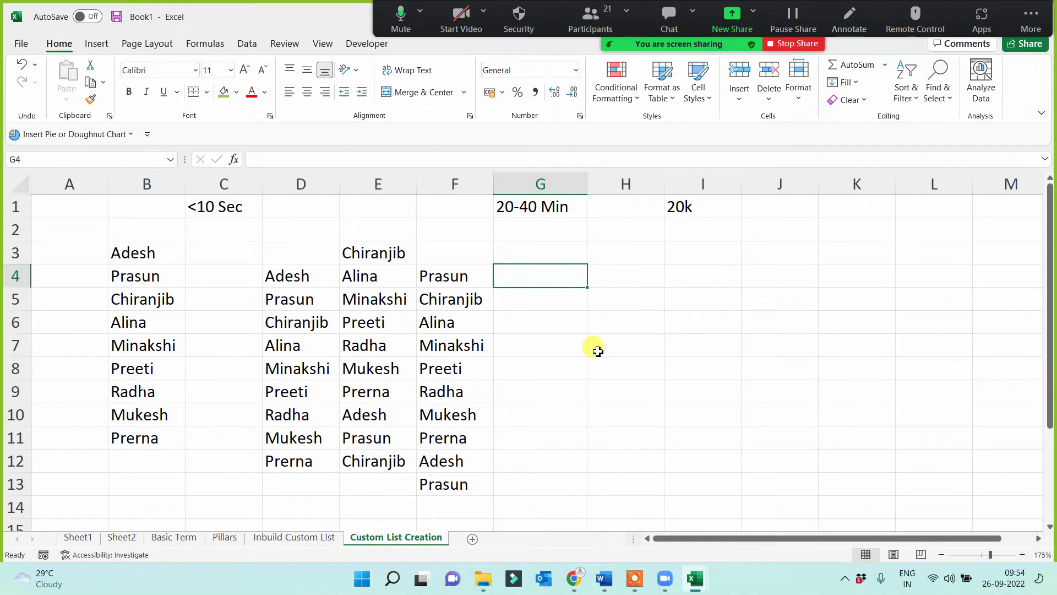
drag(147, 251, 159, 441)
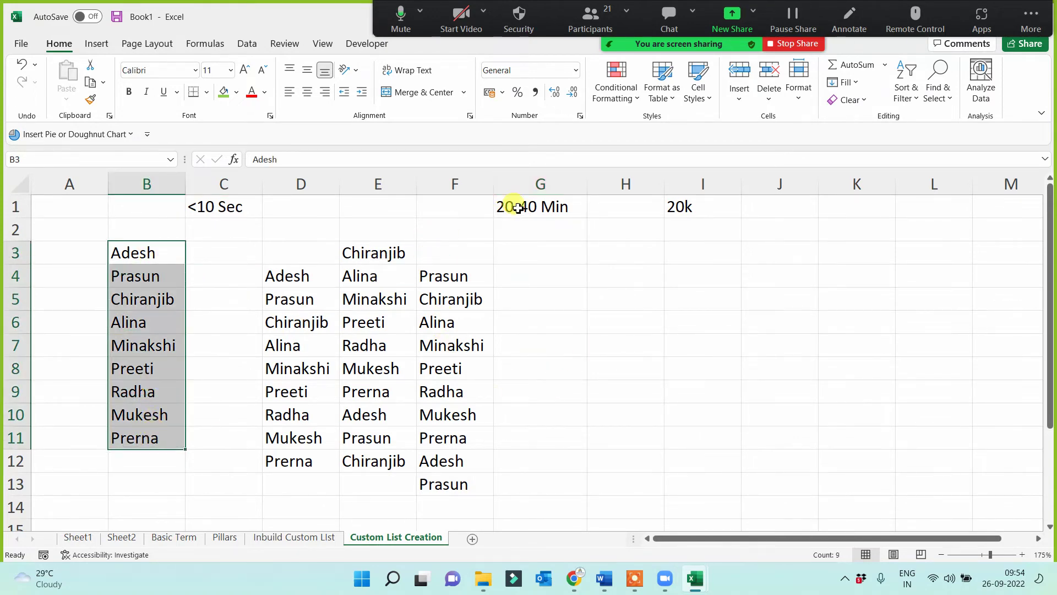
click(537, 208)
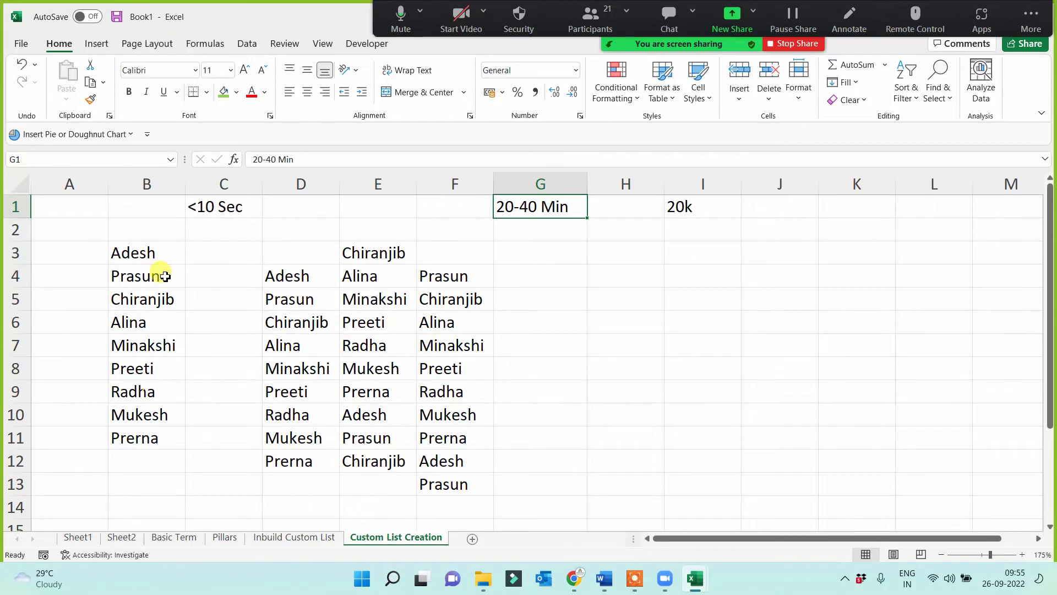
drag(158, 252, 148, 461)
click(569, 350)
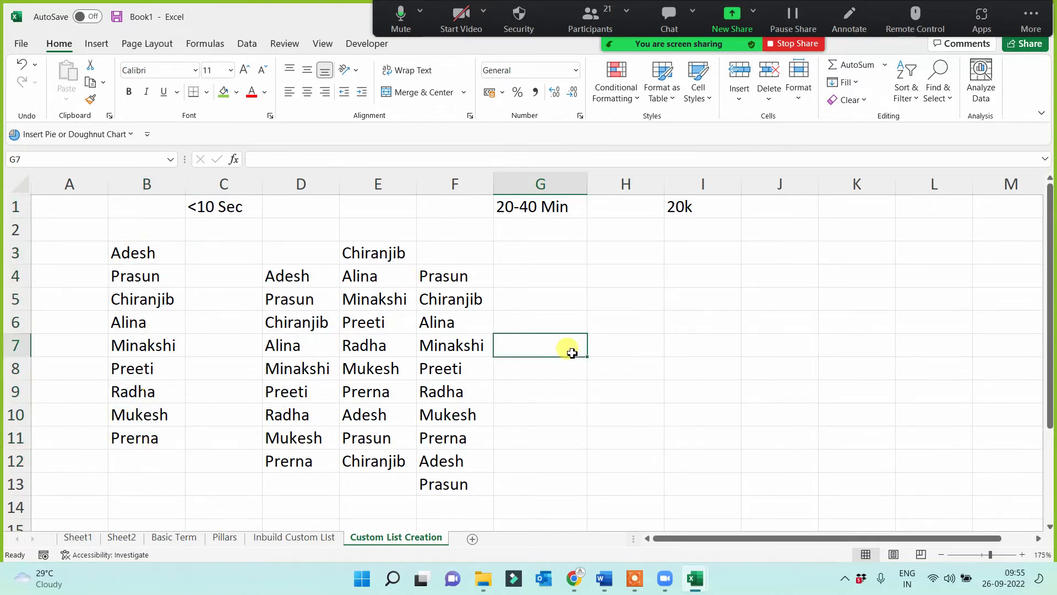
Clear all the autofilled names from the range D3:F13.
drag(300, 249, 467, 494)
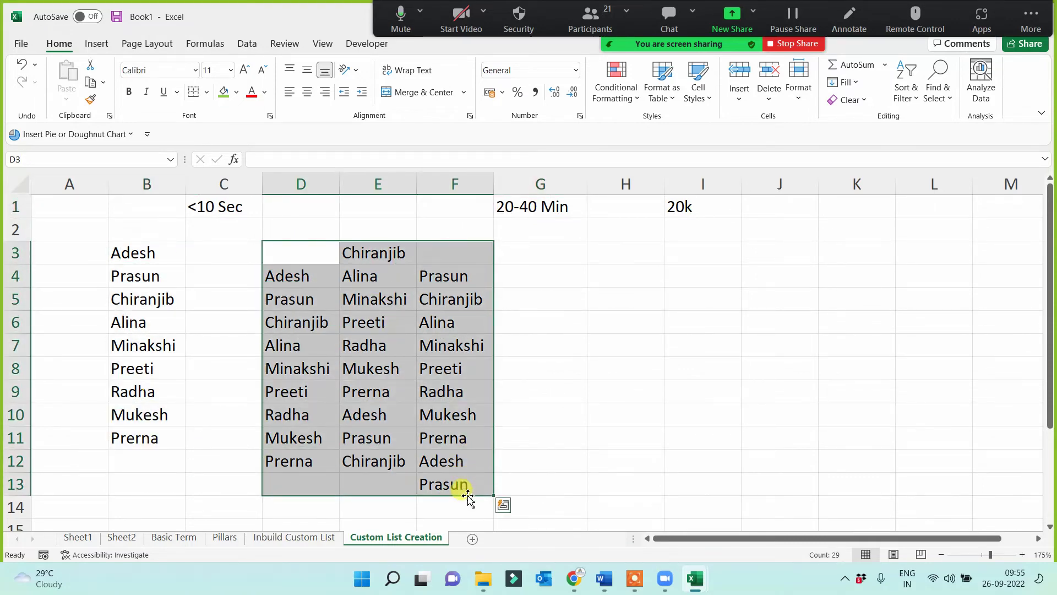
key(Delete)
click(363, 349)
click(283, 266)
scroll(283, 267, down, 1)
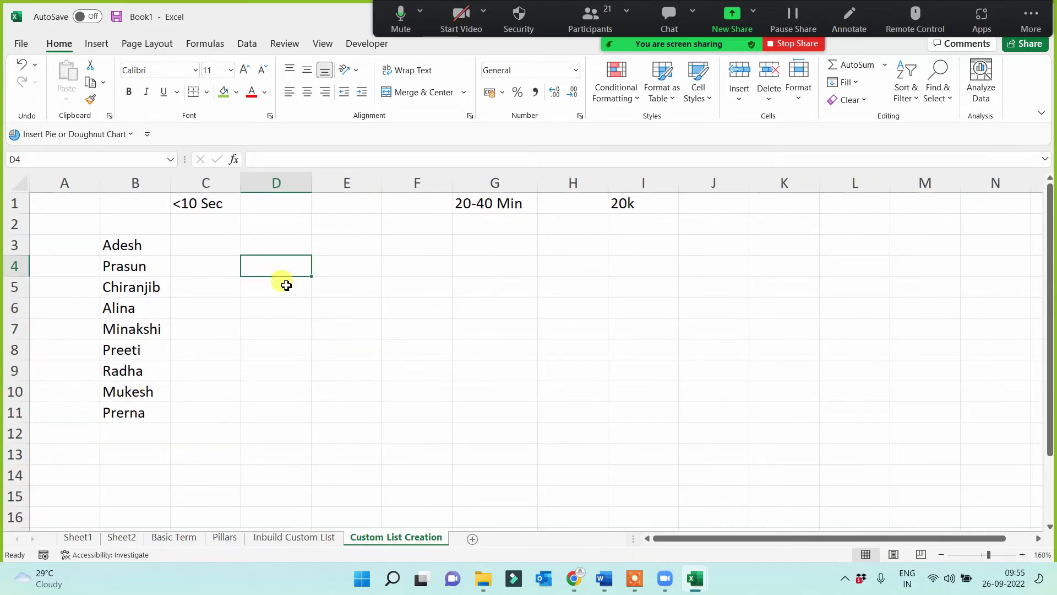
scroll(281, 278, down, 1)
Insert the picture 3 How to Create Custom List.JPG from the Basic Excel folder at cell D3.
click(250, 246)
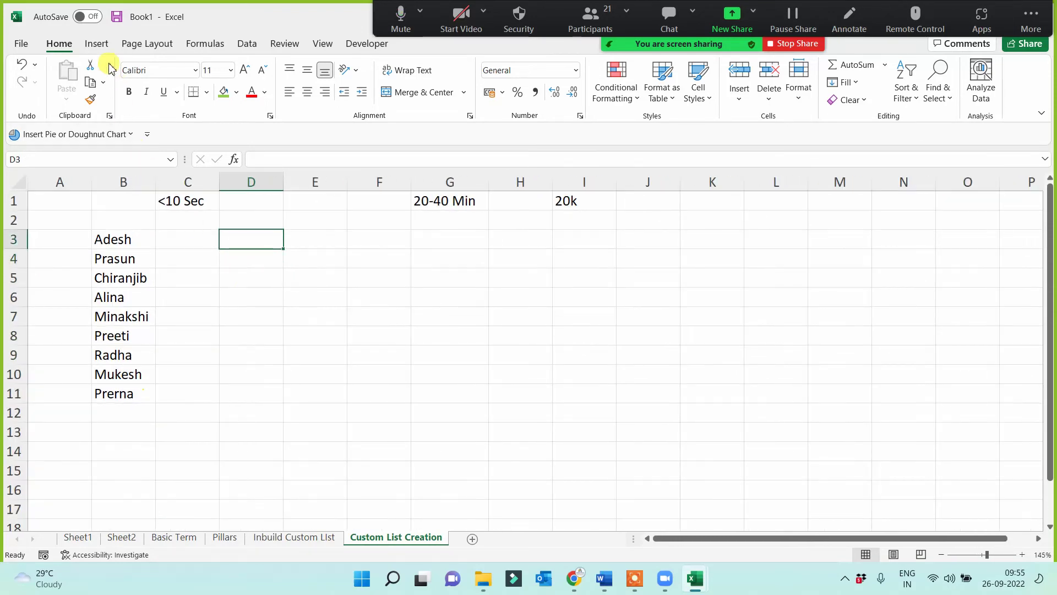
click(96, 44)
click(169, 93)
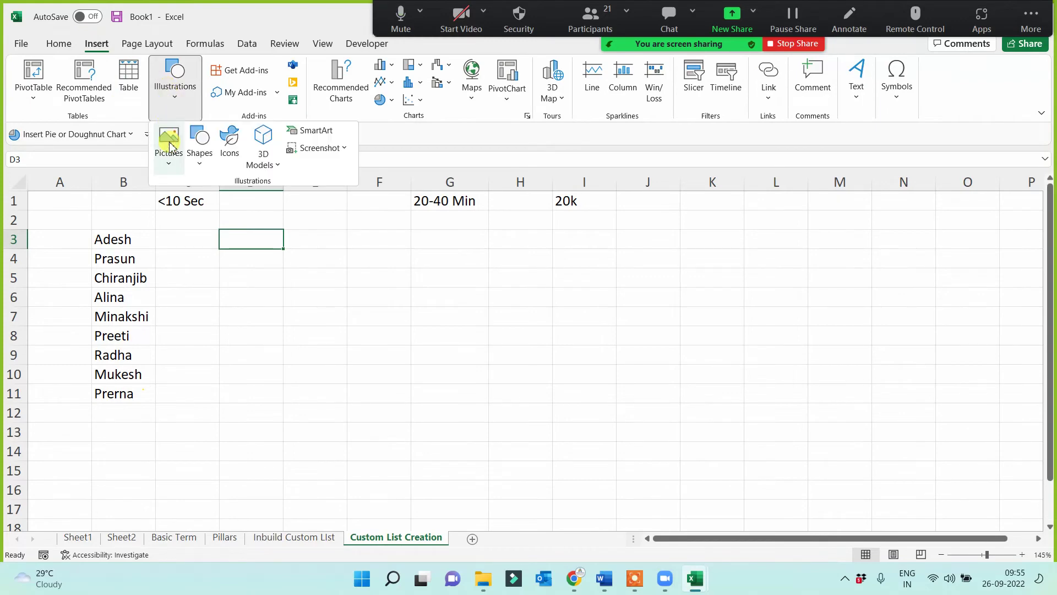
click(169, 138)
click(190, 206)
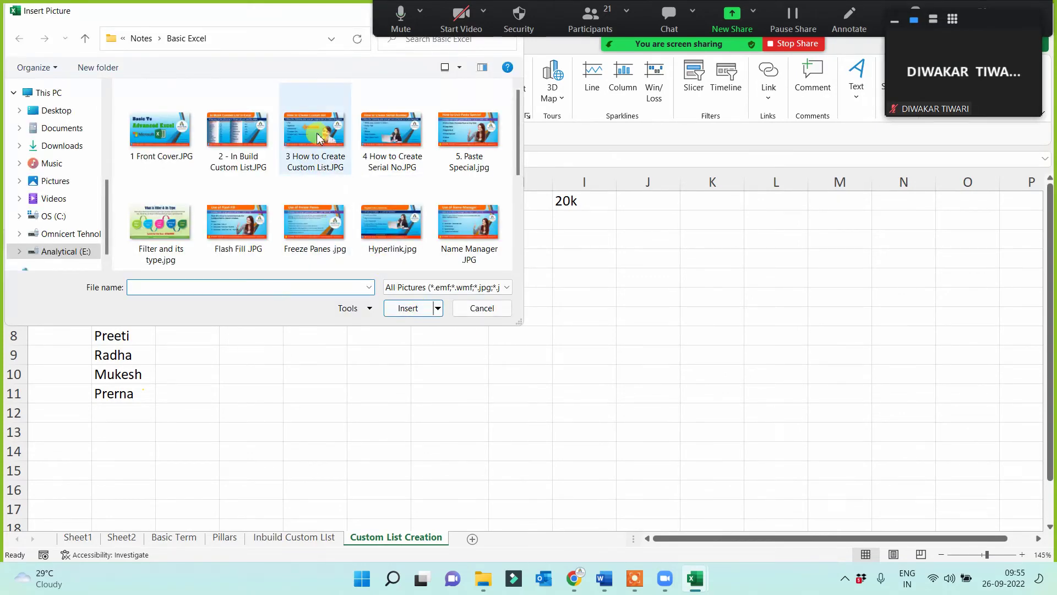
click(317, 136)
click(426, 308)
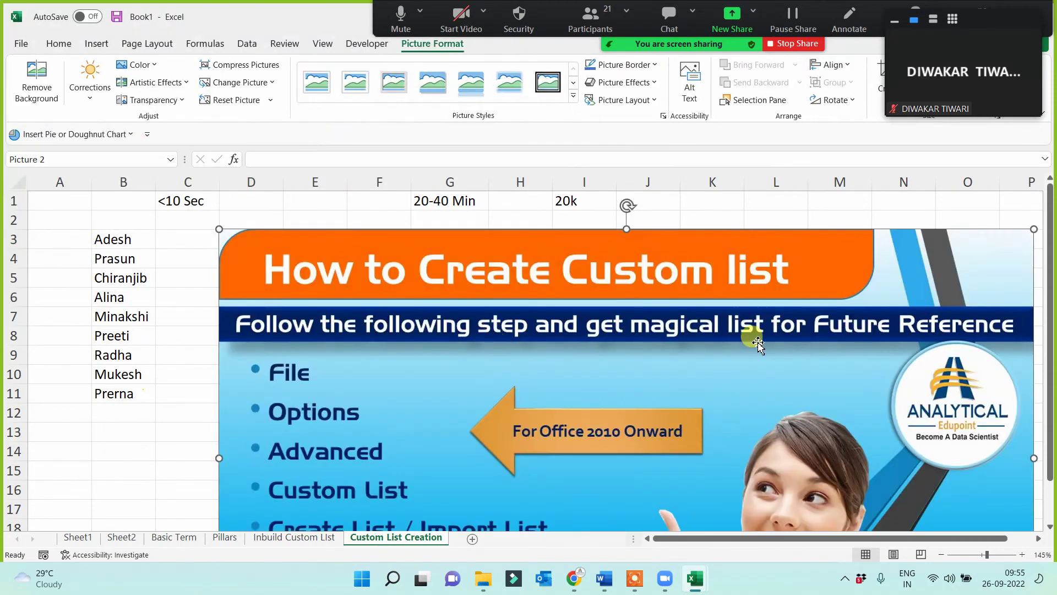
Set the inserted picture's height to 7 cm and move it slightly upward beside the column B names.
click(933, 18)
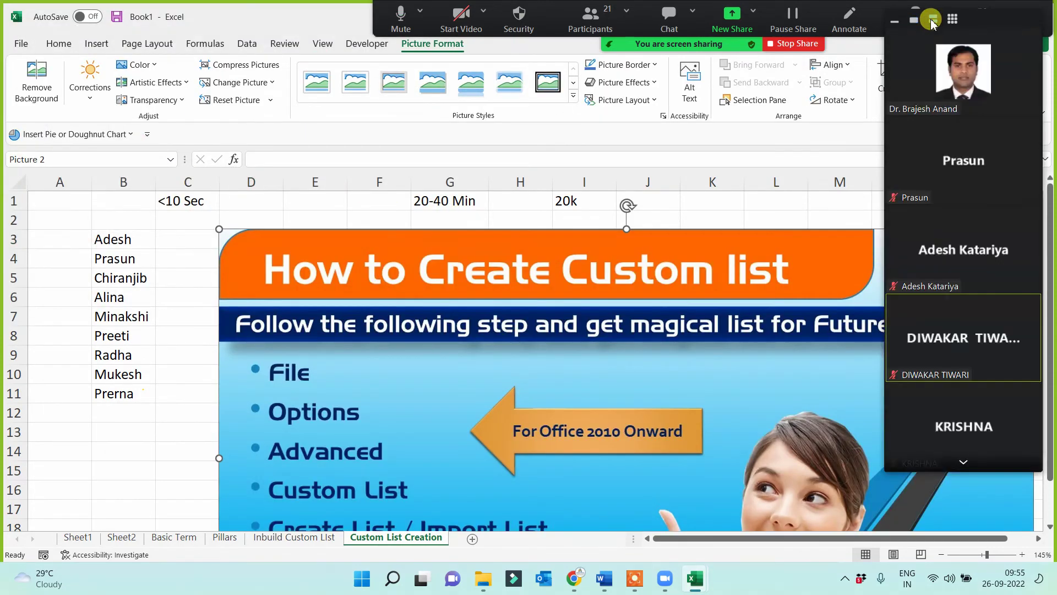
click(913, 22)
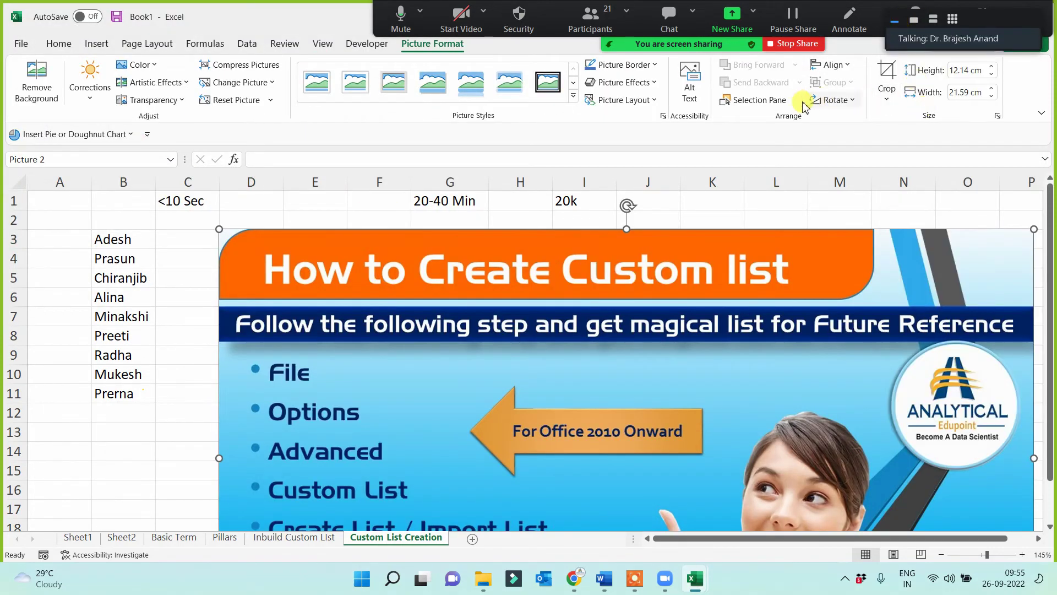
click(966, 70)
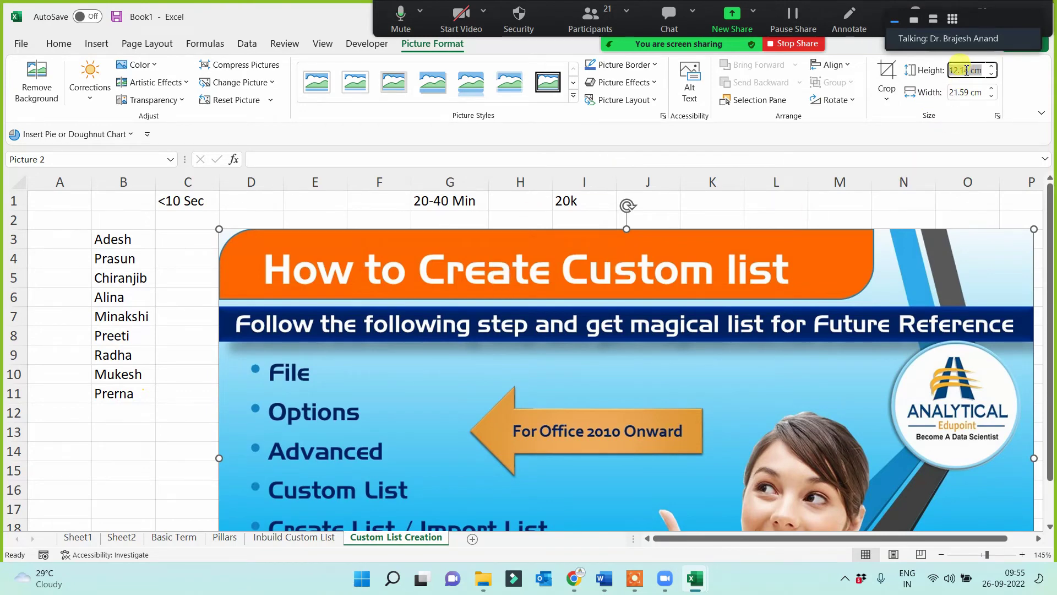
text(7)
key(Return)
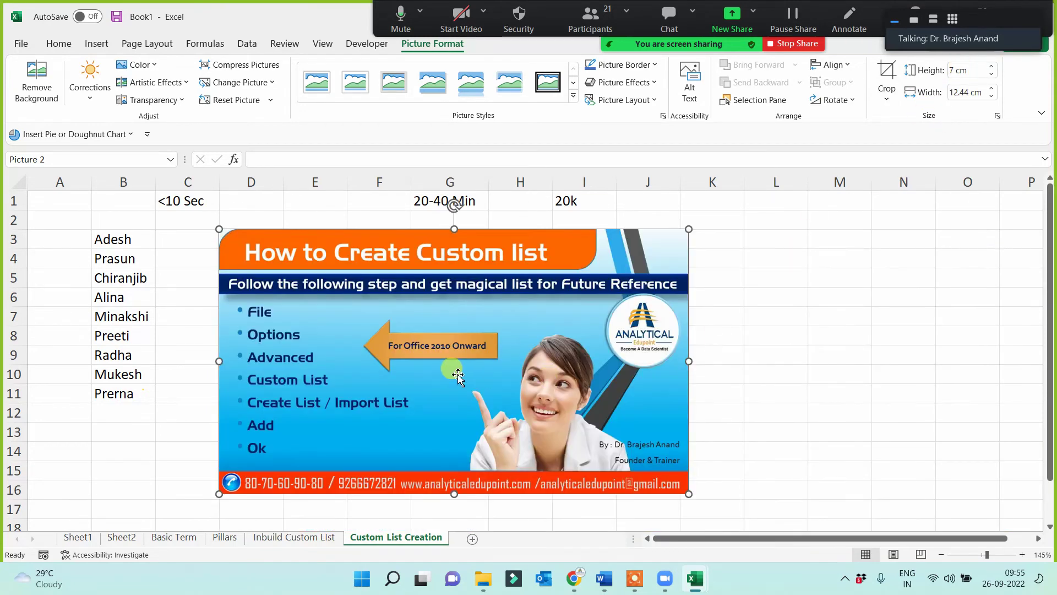
drag(458, 373, 462, 363)
click(135, 448)
drag(121, 243, 113, 390)
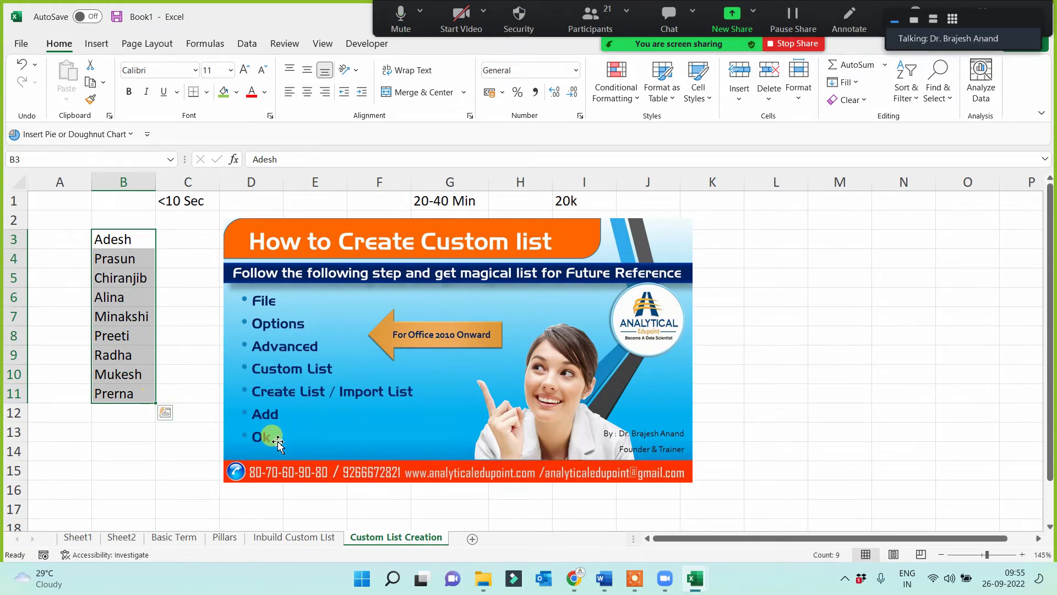
click(149, 446)
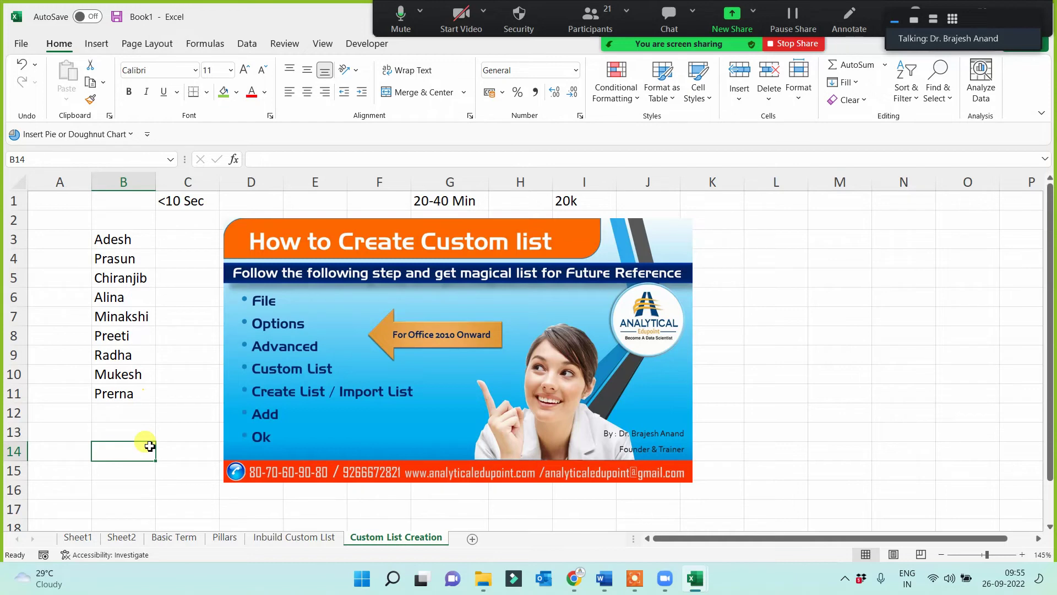
Review the names in B3:B11 and the empty cells directly below them in column B.
drag(114, 239, 131, 394)
click(118, 434)
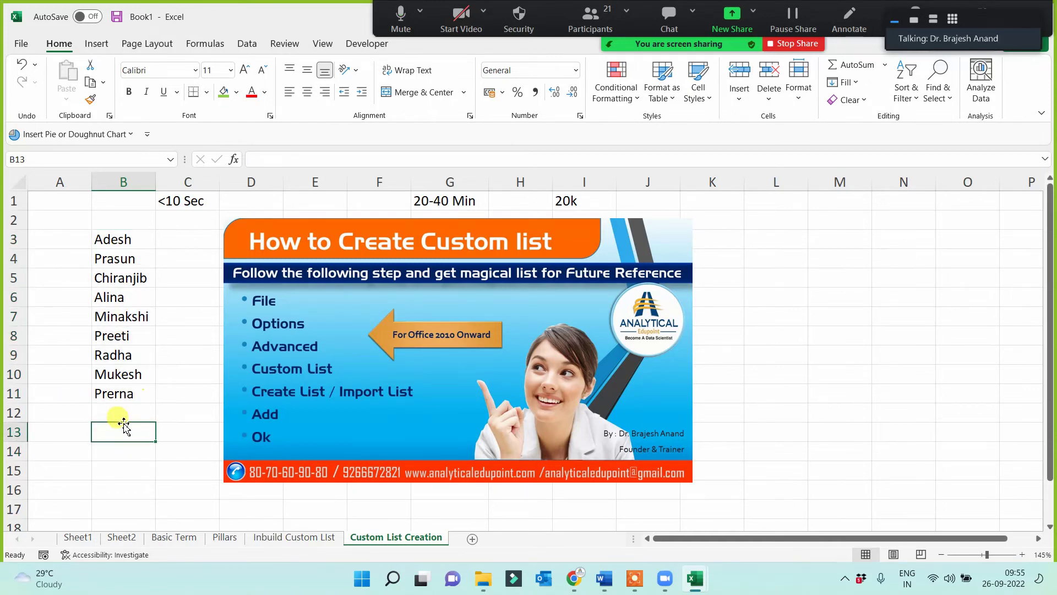
drag(127, 239, 118, 465)
click(175, 413)
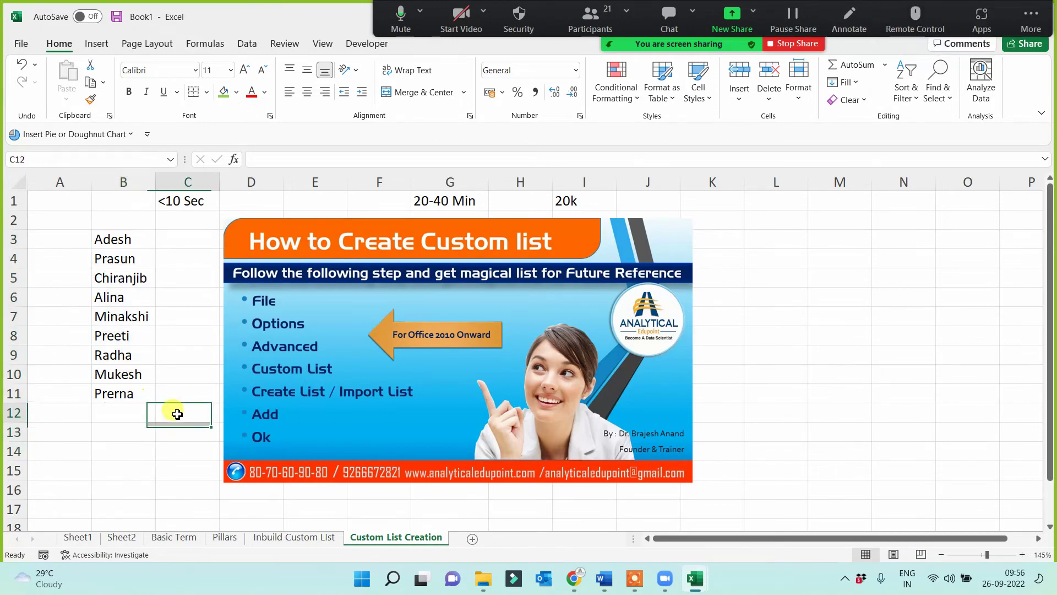
drag(114, 409, 115, 459)
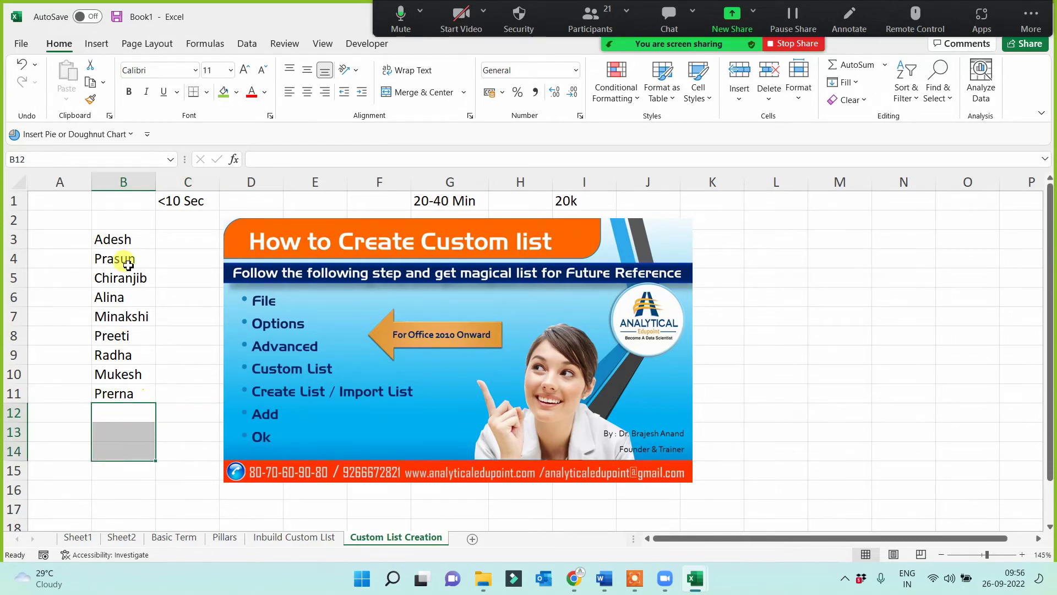
click(123, 237)
drag(124, 417, 125, 446)
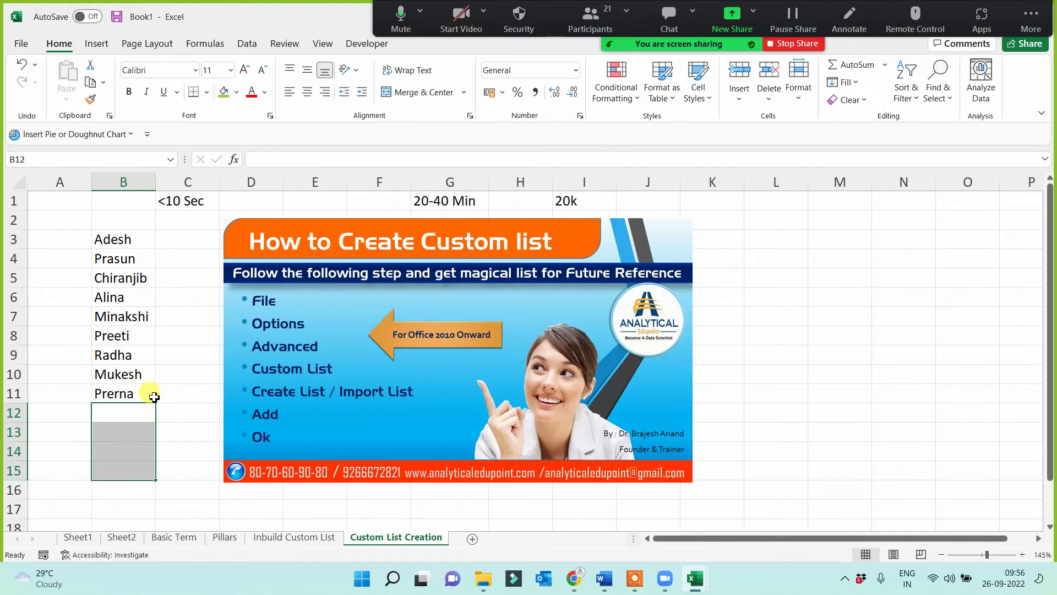
click(168, 369)
click(145, 241)
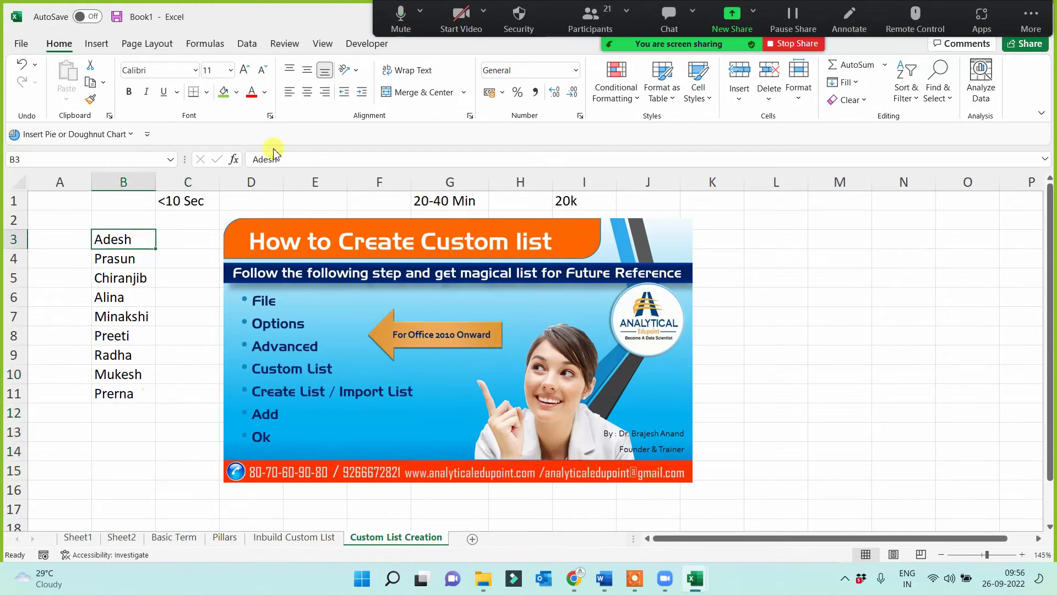
Append four more names to the end of the existing custom list that matches column B, and save the updated list.
click(21, 44)
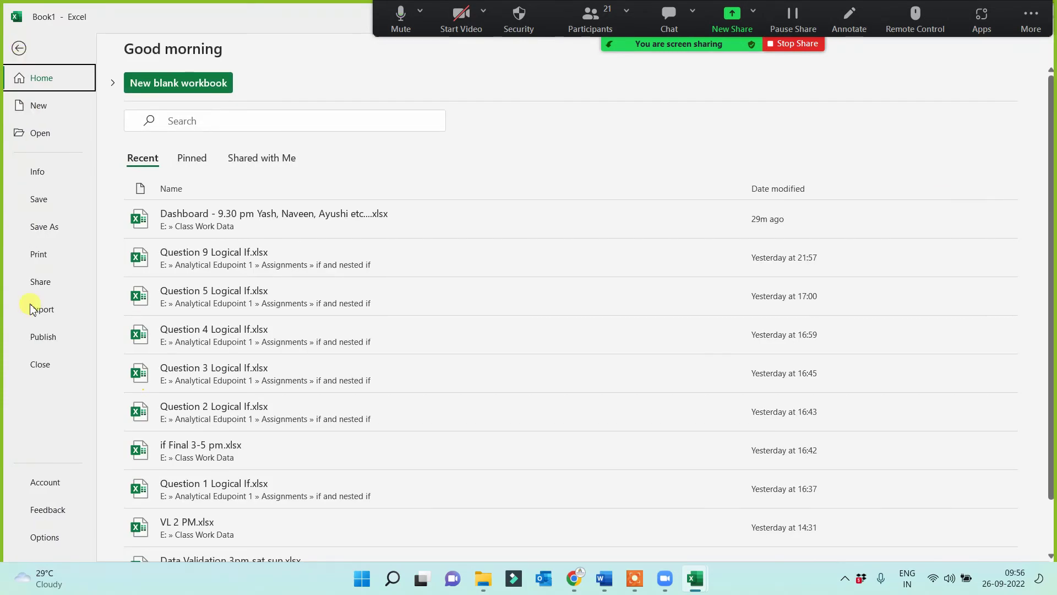
click(44, 536)
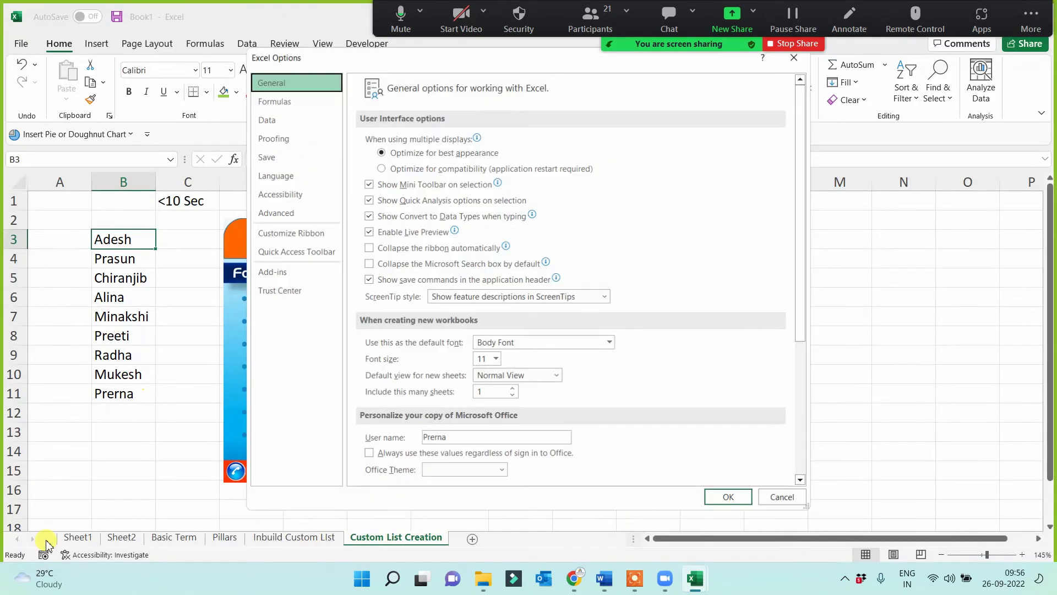
click(286, 216)
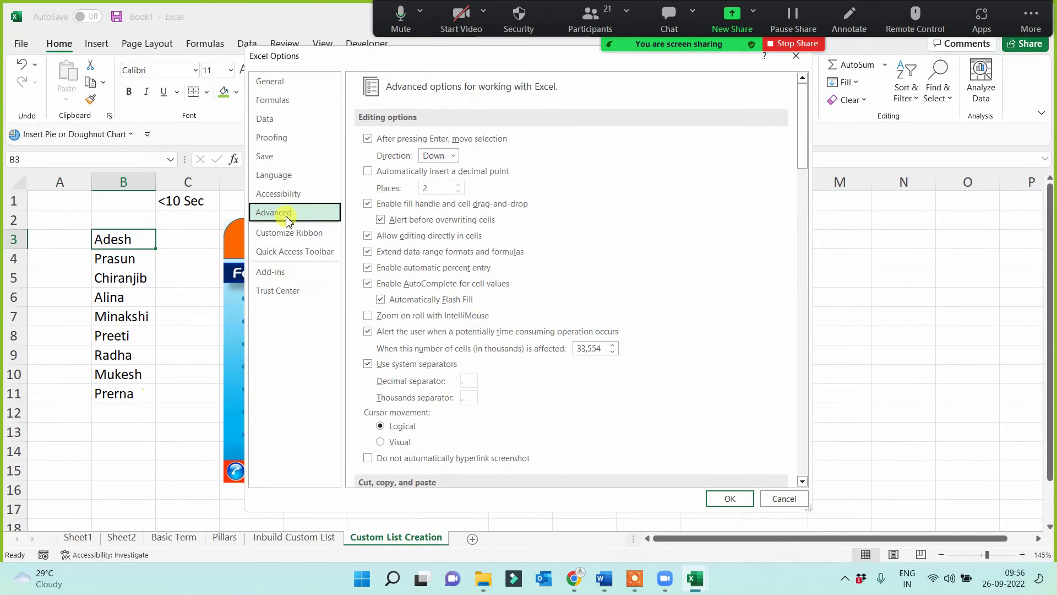
drag(797, 160, 786, 476)
click(575, 344)
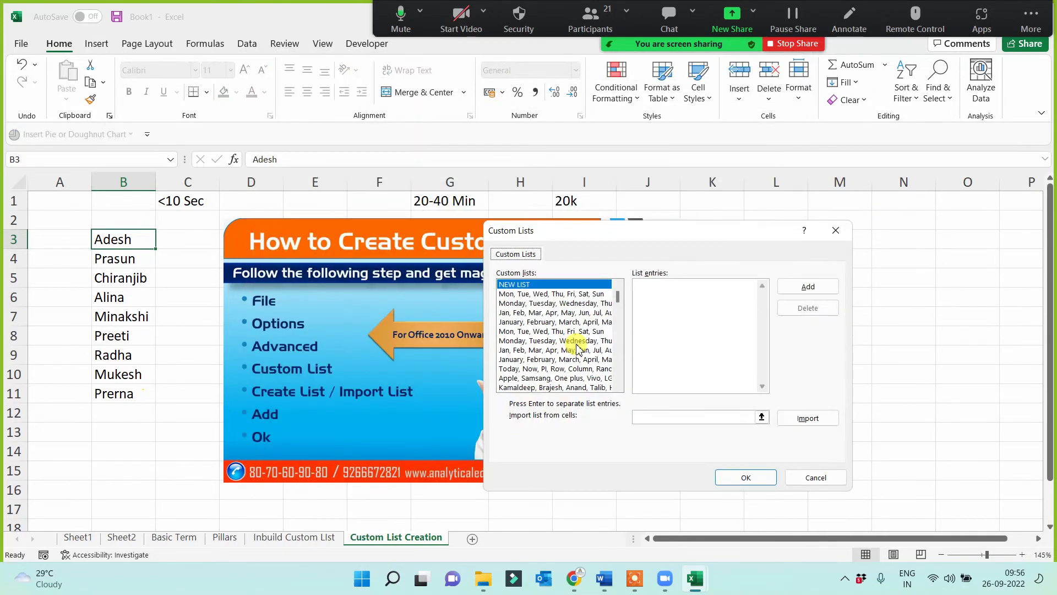
drag(618, 303, 619, 387)
click(565, 387)
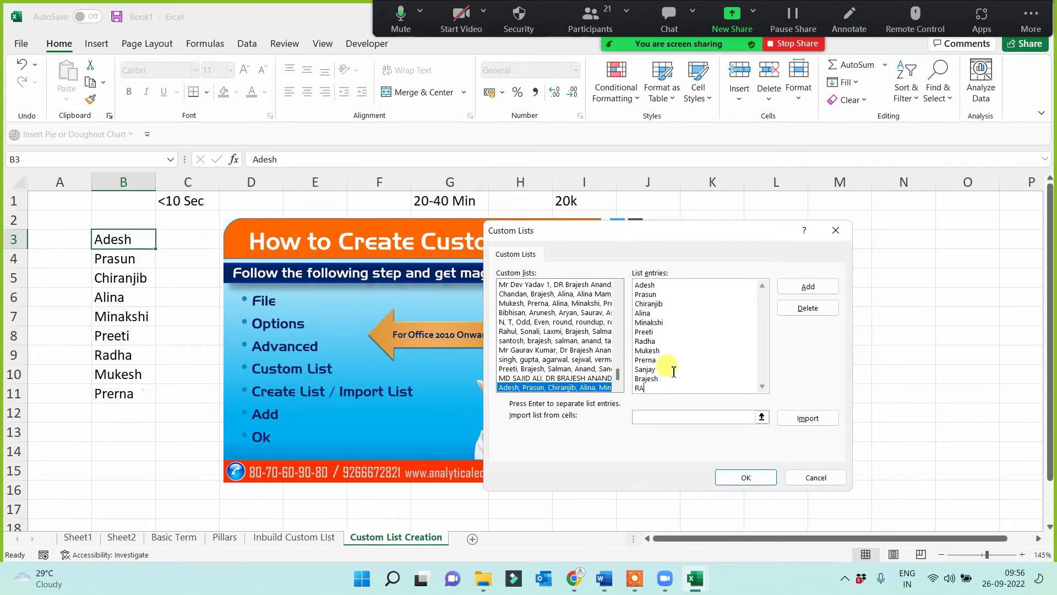
key(Return)
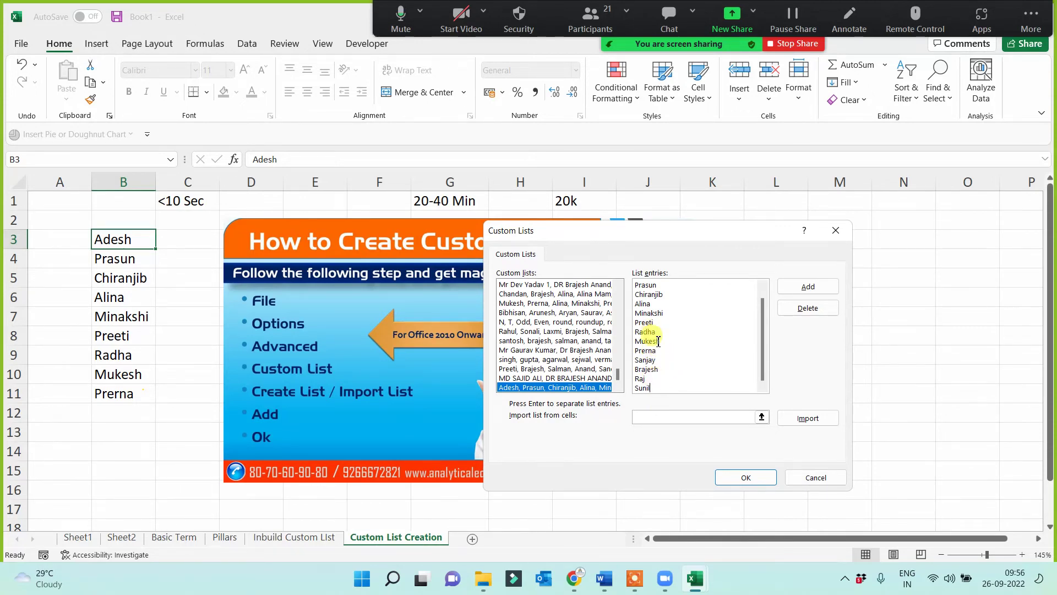
click(808, 291)
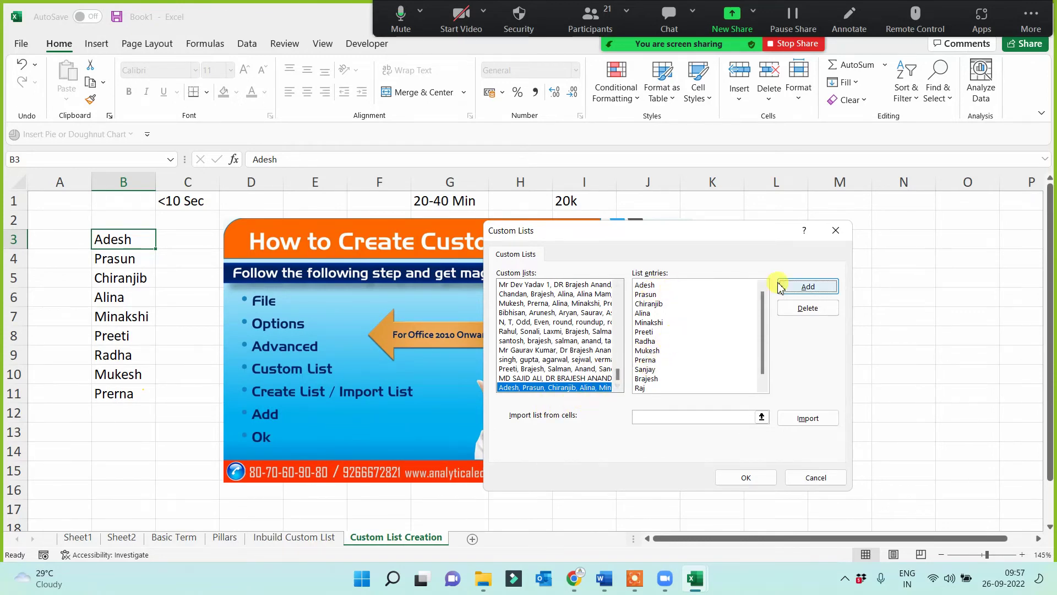
click(745, 477)
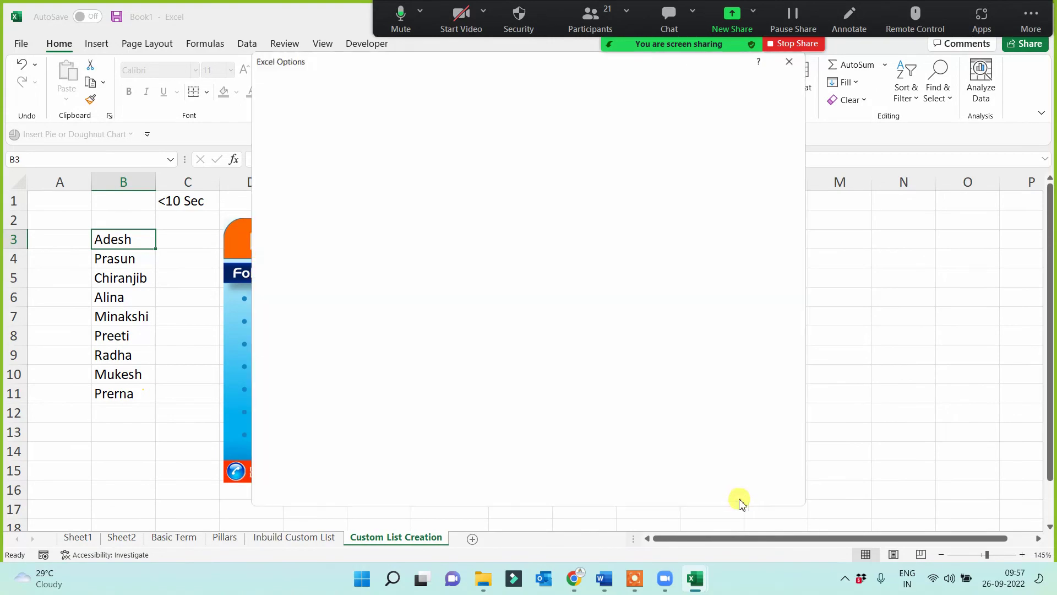
click(738, 497)
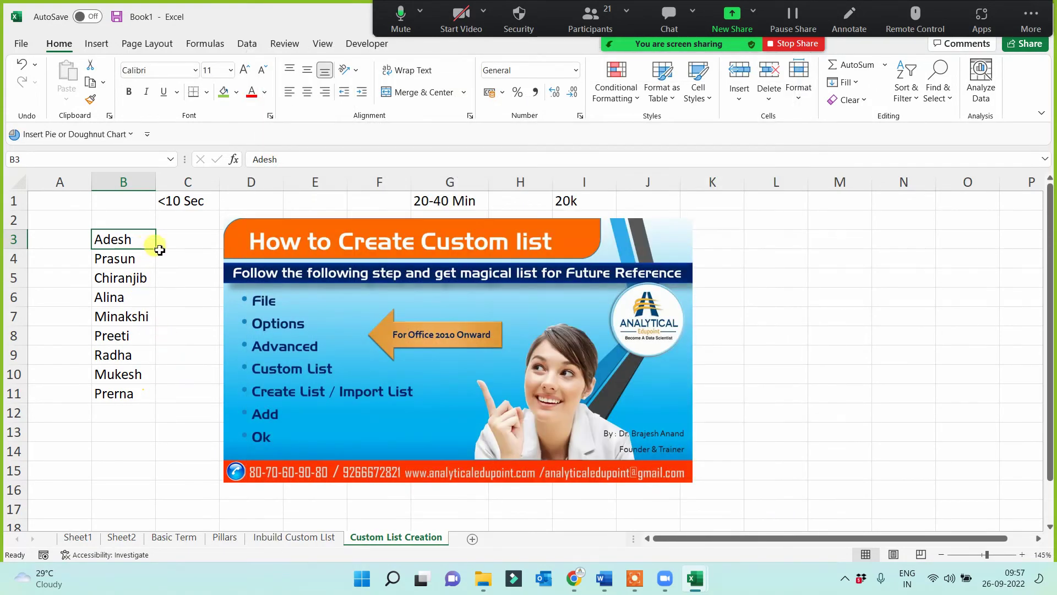
Autofill the extended custom list from B3 down to B14 and check the newly added names in column B.
drag(157, 250, 148, 458)
drag(107, 411, 107, 455)
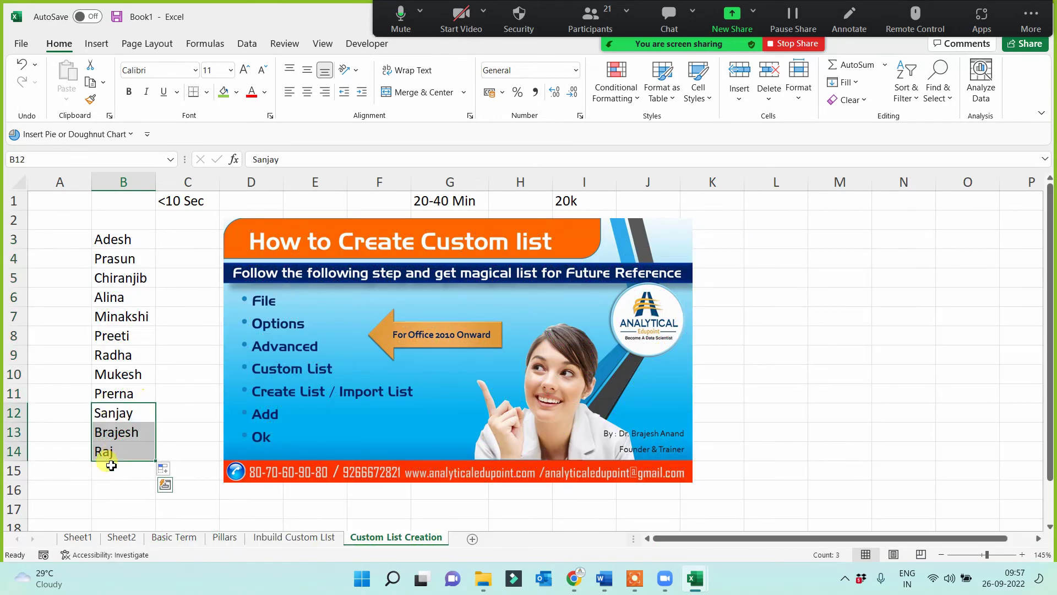
click(96, 485)
click(120, 243)
click(114, 394)
click(115, 313)
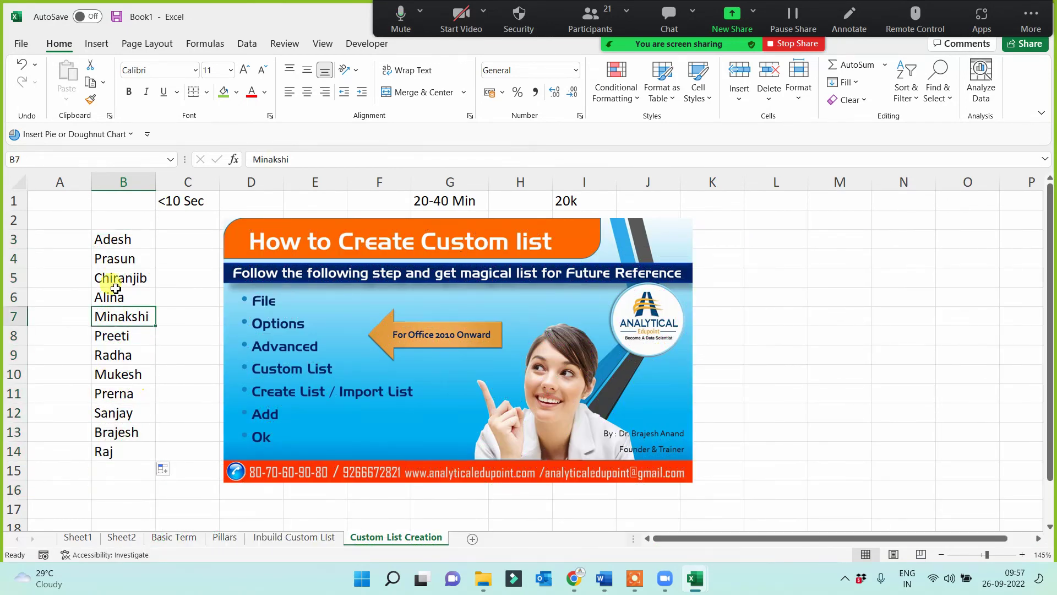
click(116, 242)
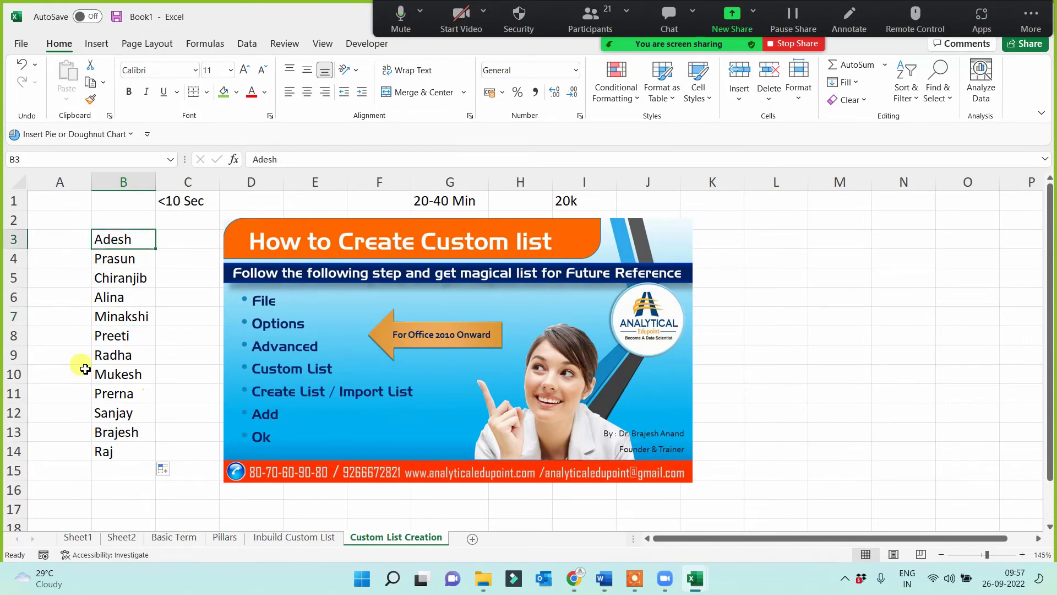
click(823, 355)
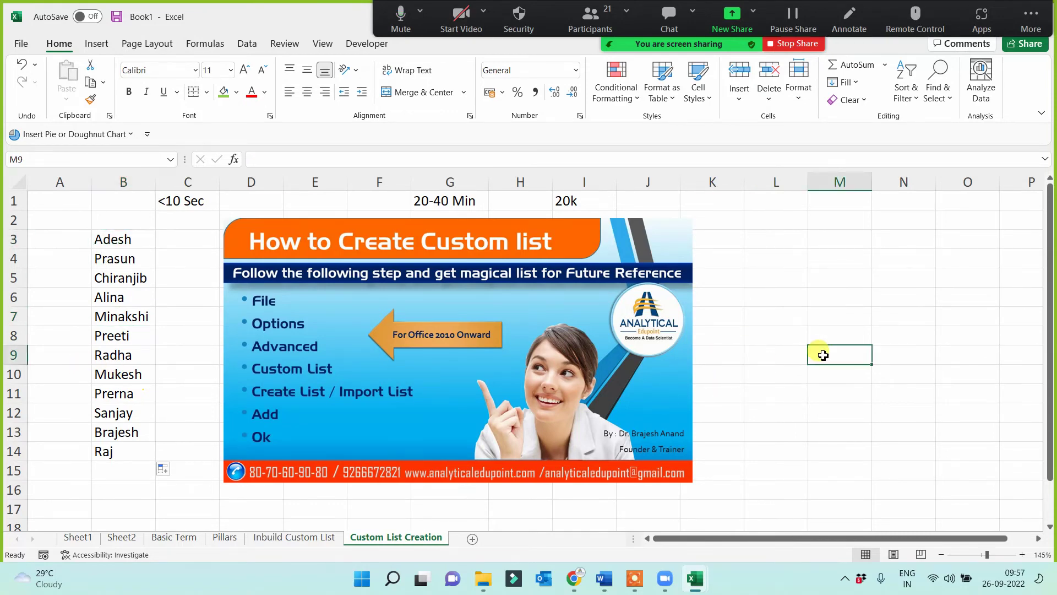
click(125, 296)
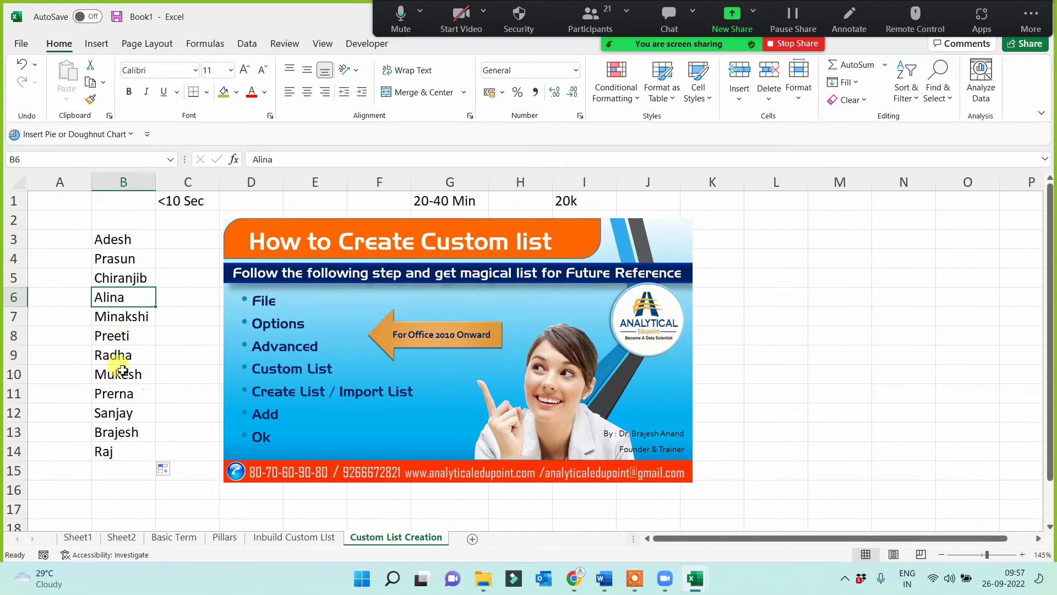
click(119, 414)
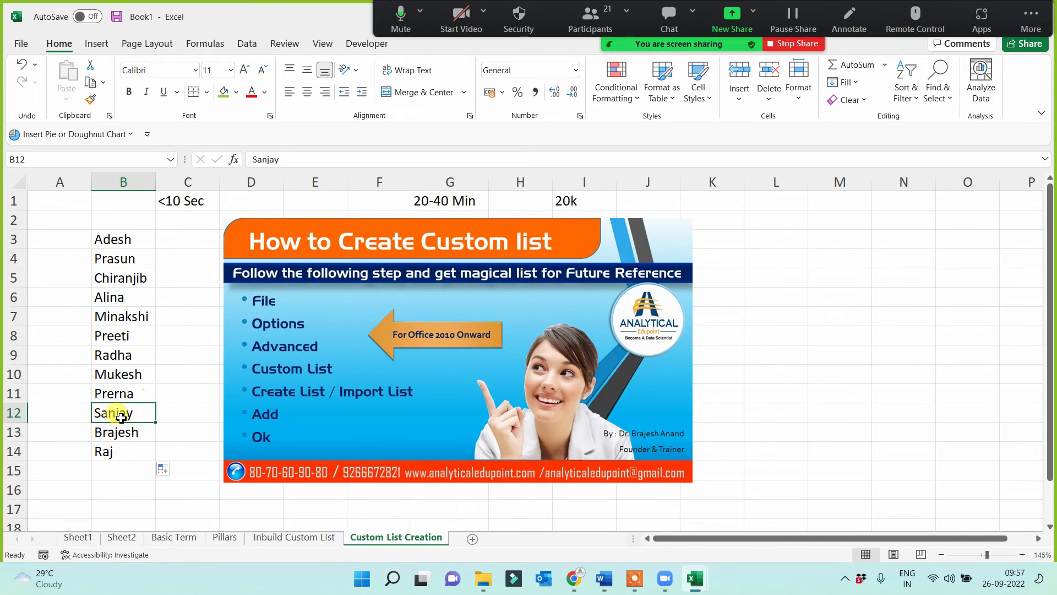
Replace the tenth entry of the same custom list with a different first name and save the updated list.
click(20, 44)
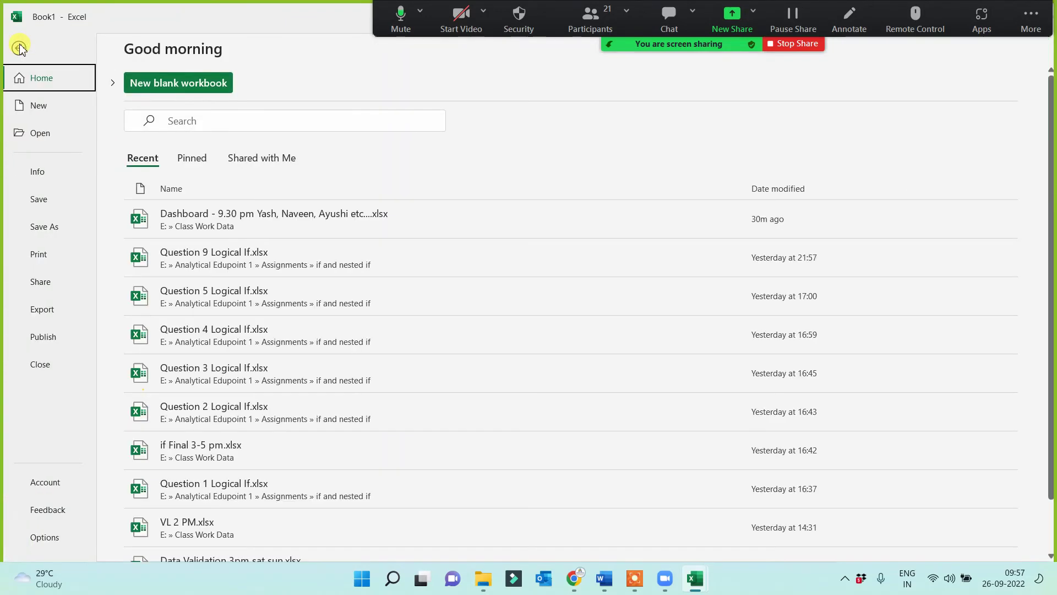
click(40, 540)
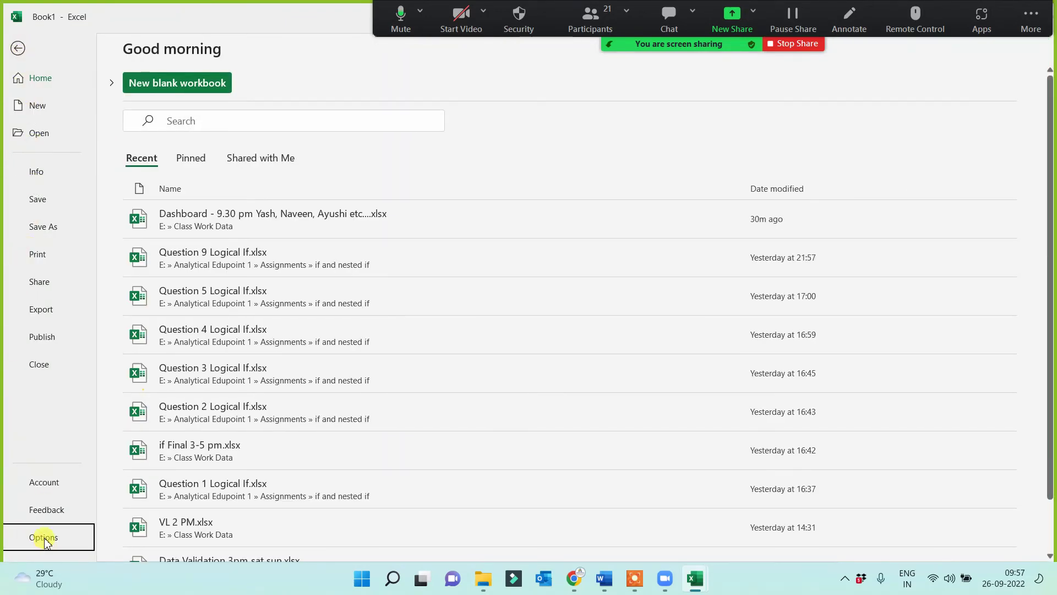
click(281, 212)
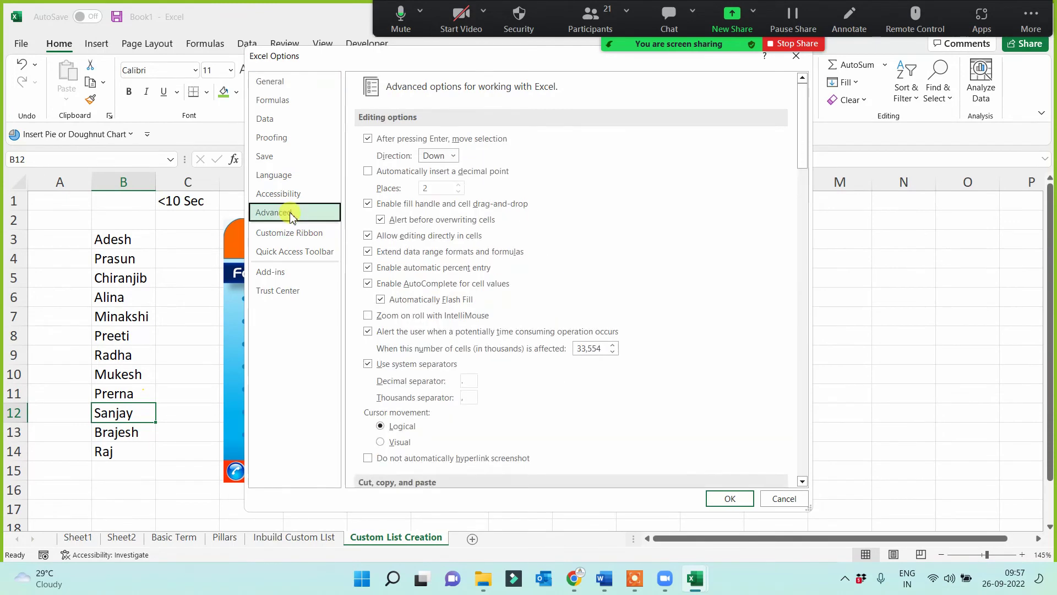
drag(802, 147, 798, 465)
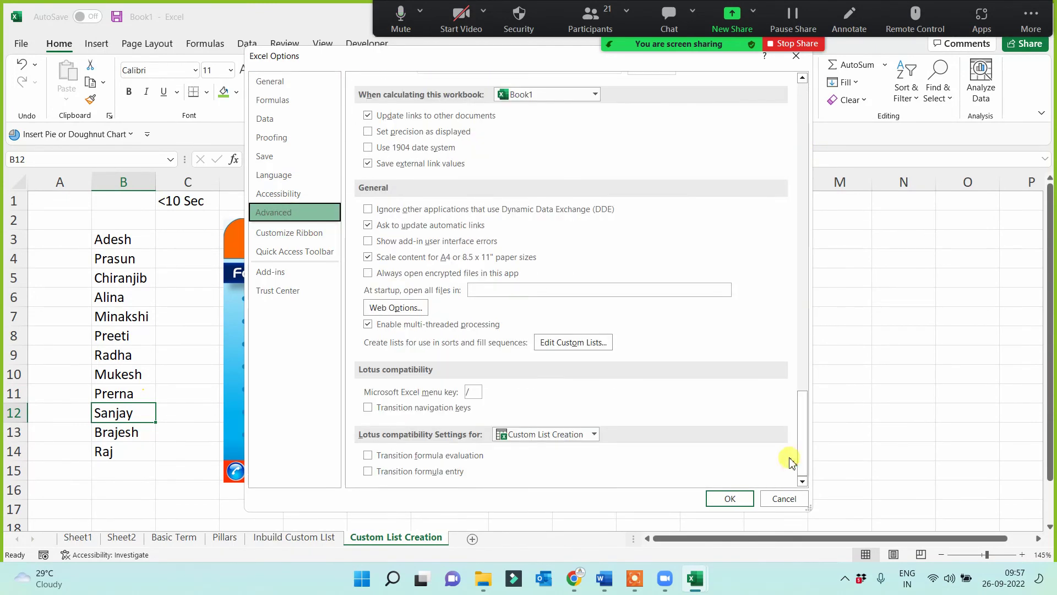
click(588, 344)
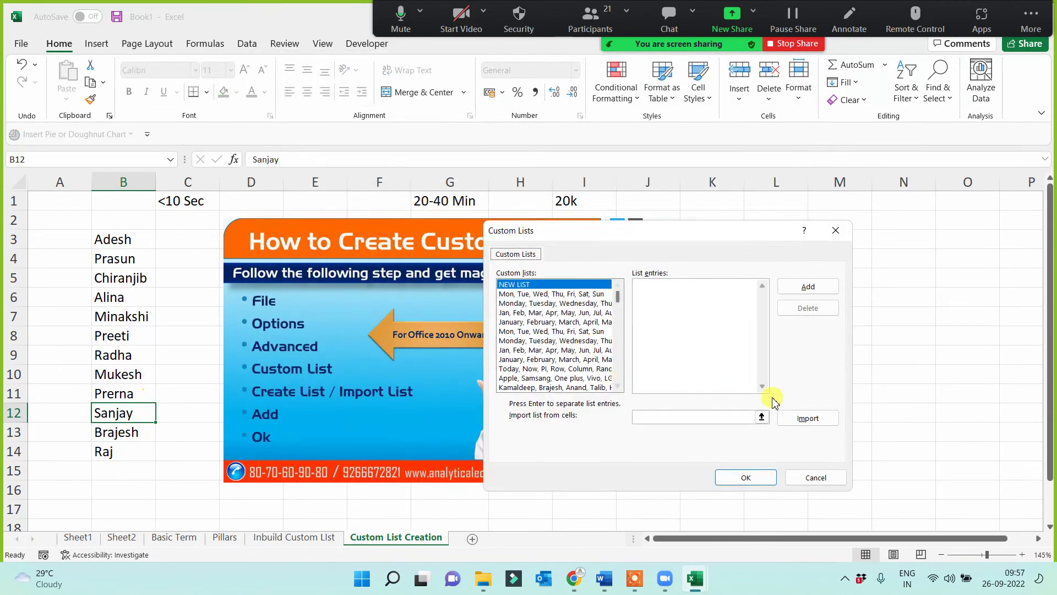
drag(620, 303, 620, 377)
click(588, 388)
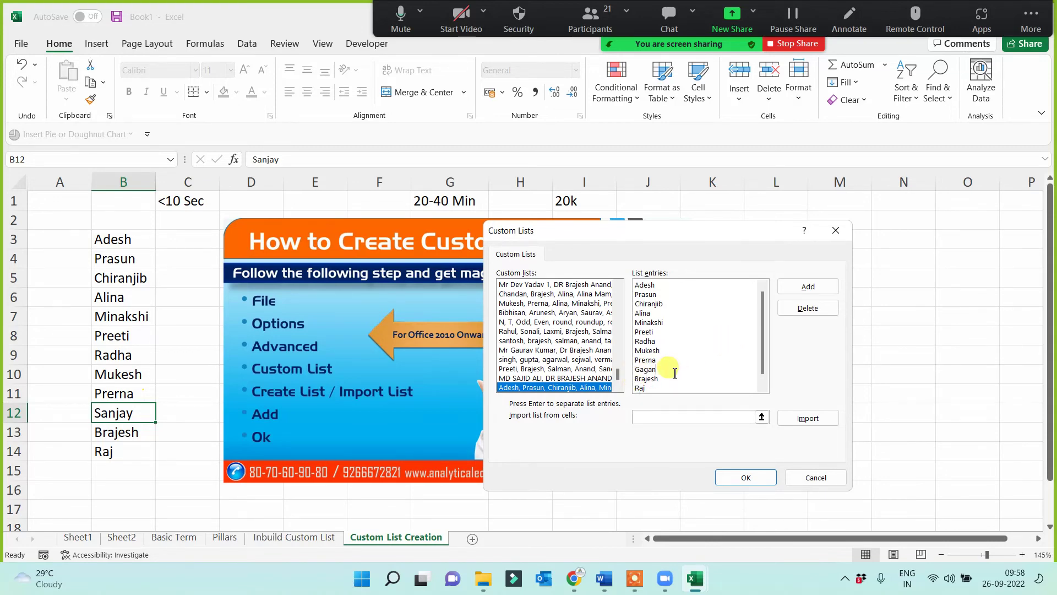
click(807, 288)
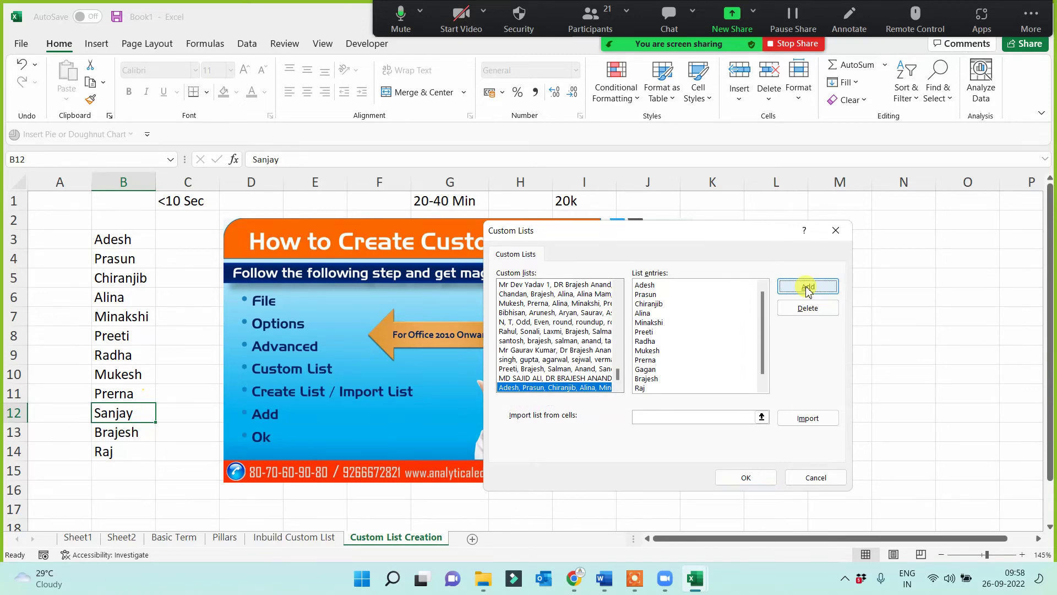
click(744, 476)
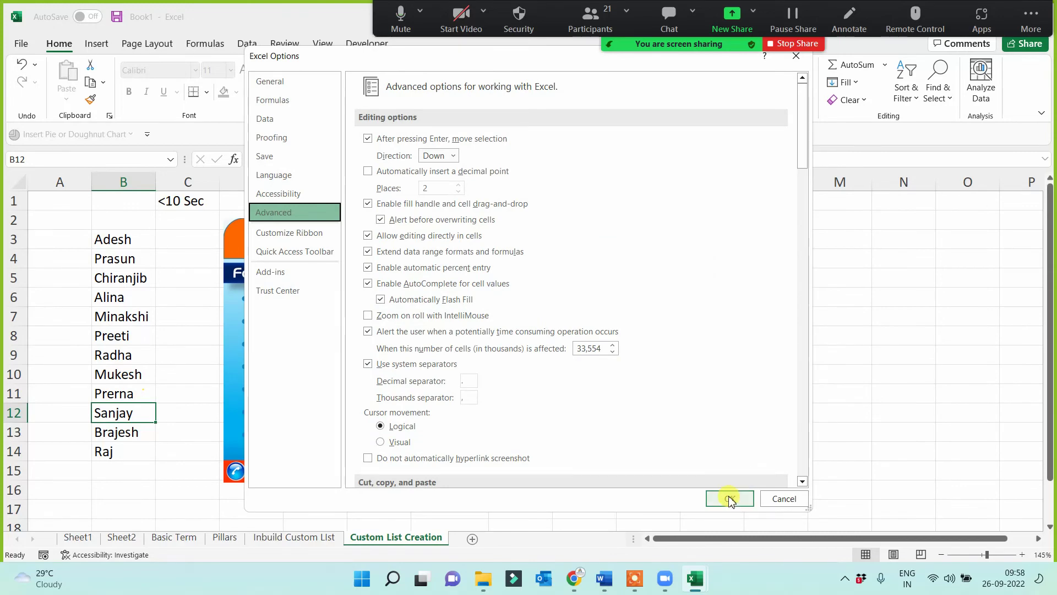
click(725, 486)
Autofill the edited custom list from B3 down to B15 and check the replaced name in B12.
click(134, 239)
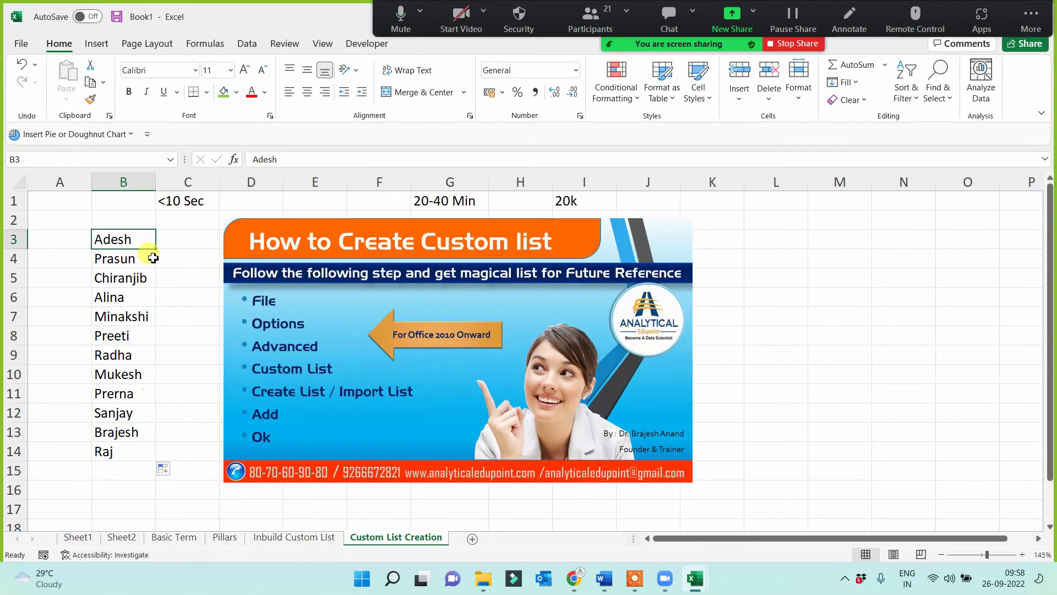
drag(157, 248, 146, 484)
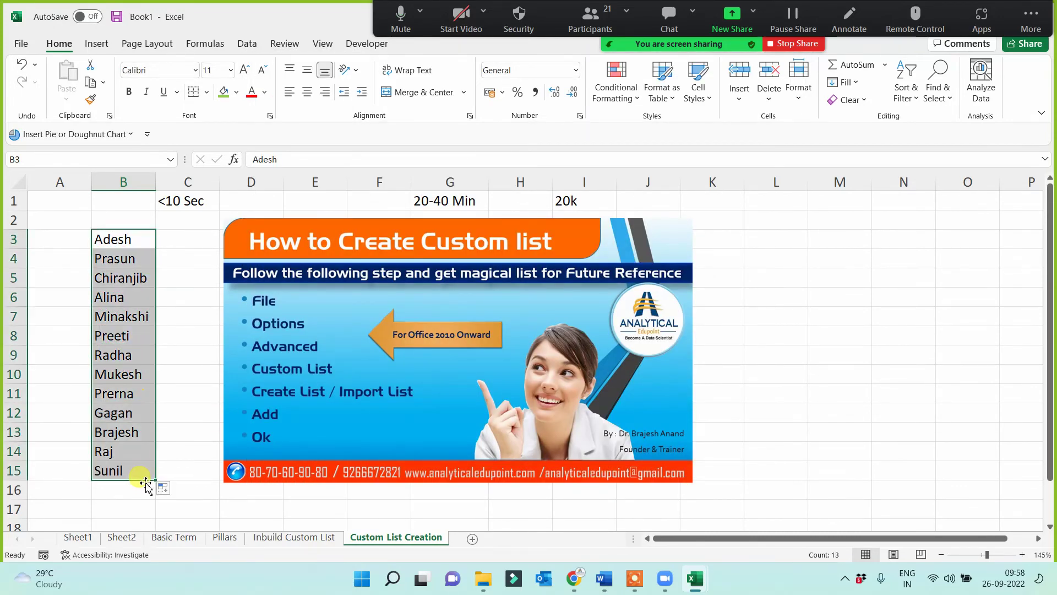
click(114, 410)
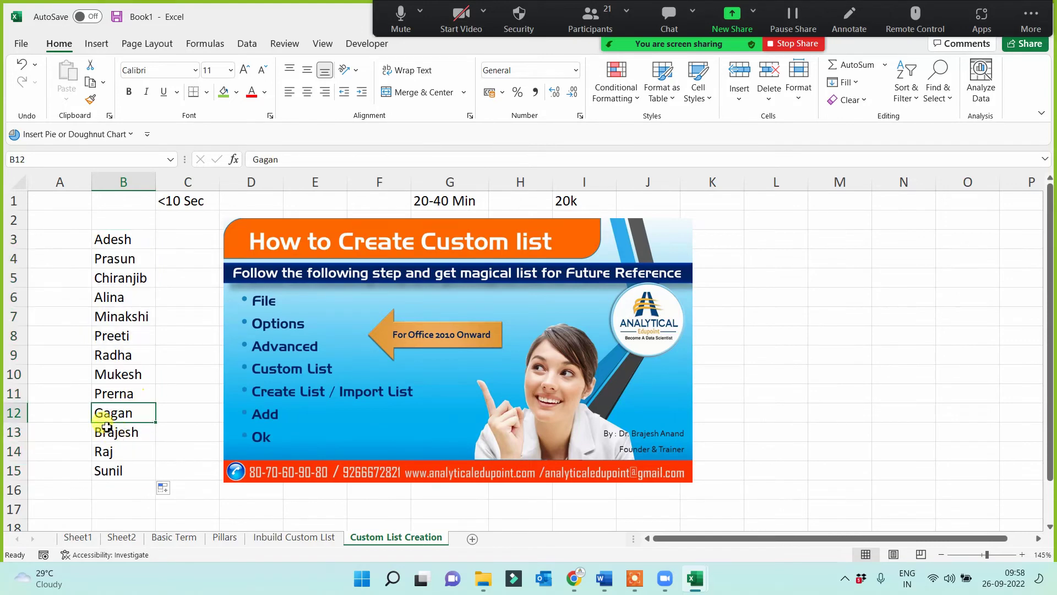
drag(109, 240, 110, 465)
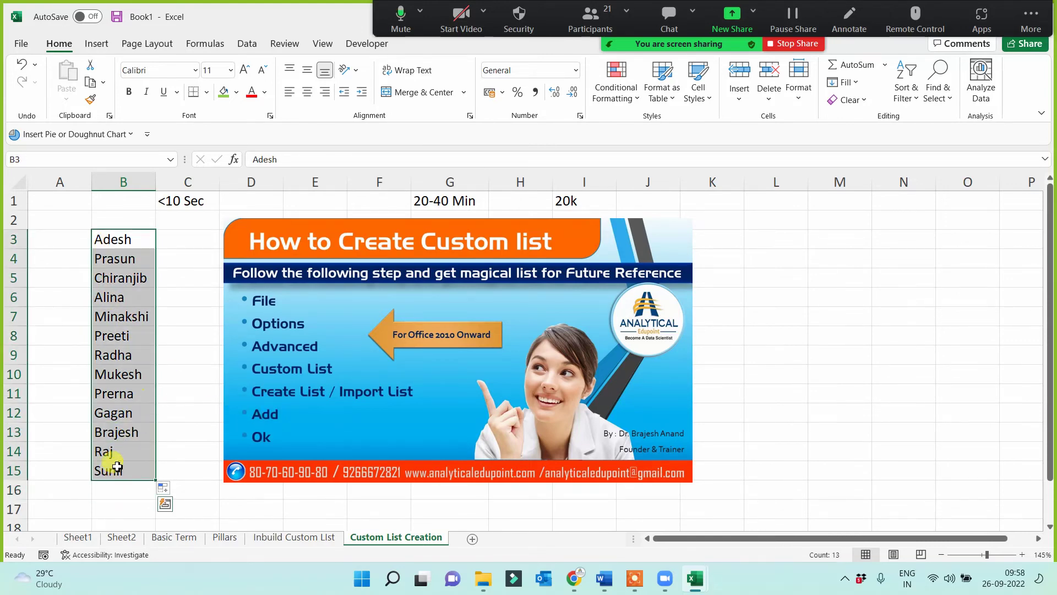
click(115, 399)
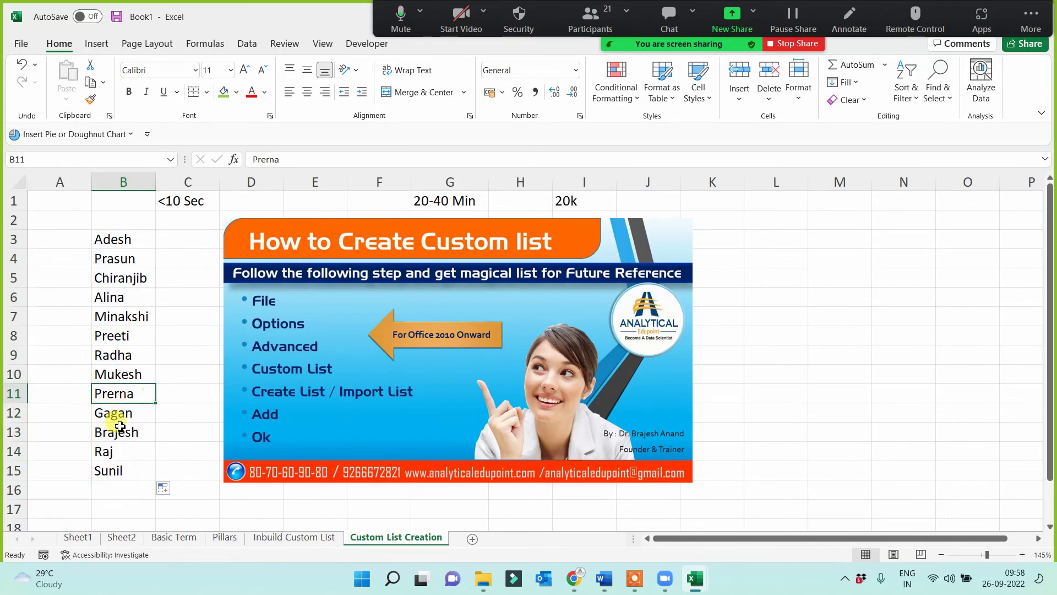
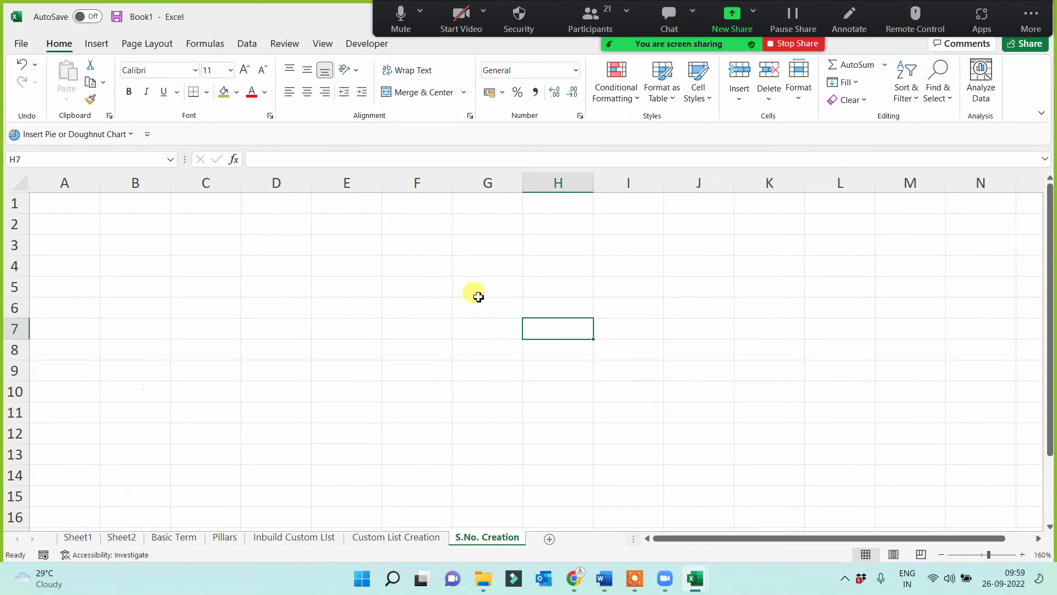
Enter the heading "Exam Dept" in cell G1 of the S.No. Creation sheet.
click(480, 201)
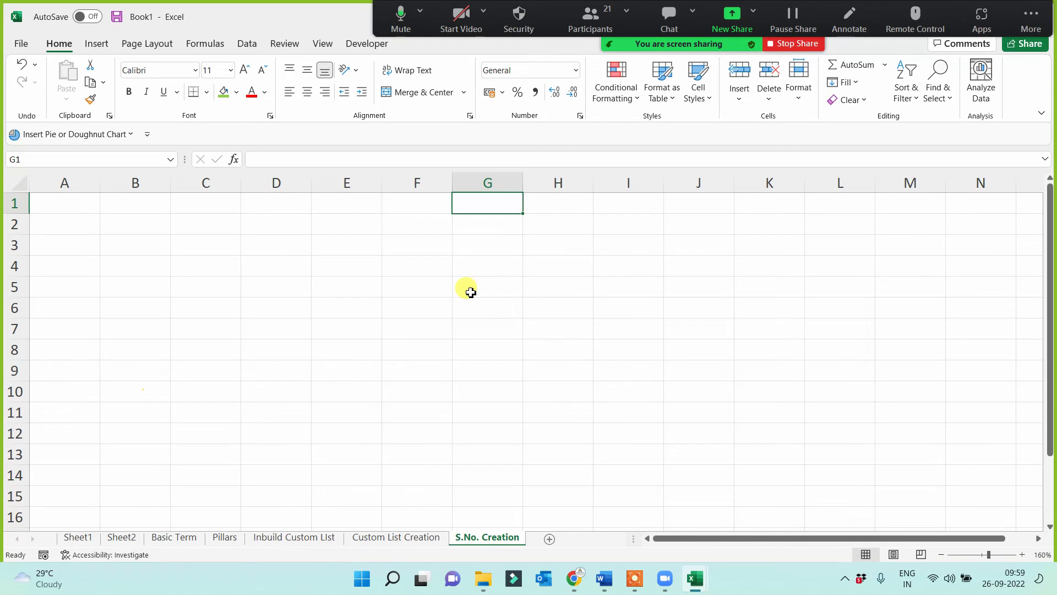
text(Exam D)
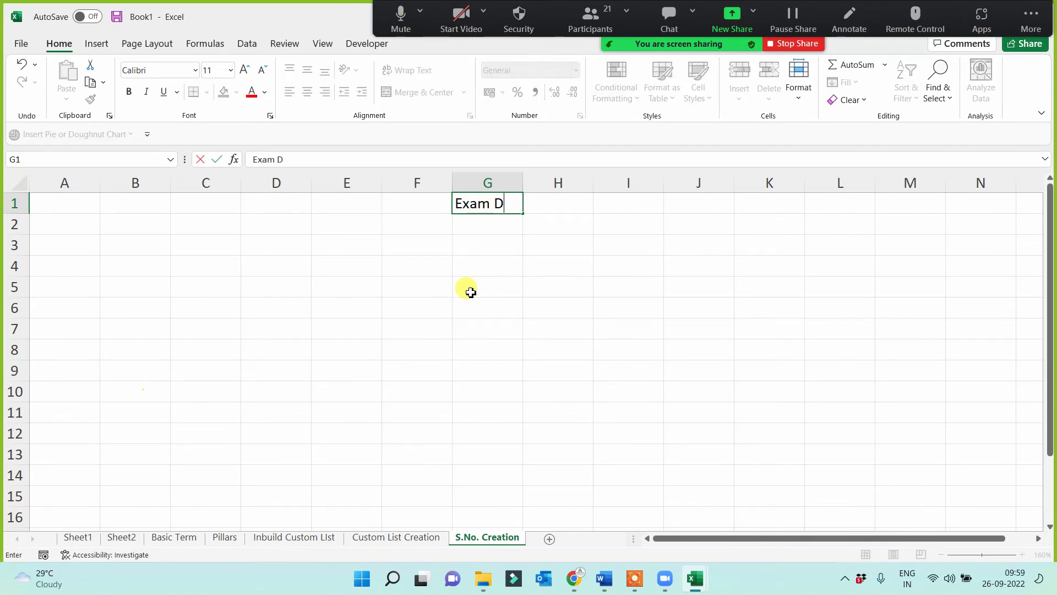
text(ept)
click(491, 239)
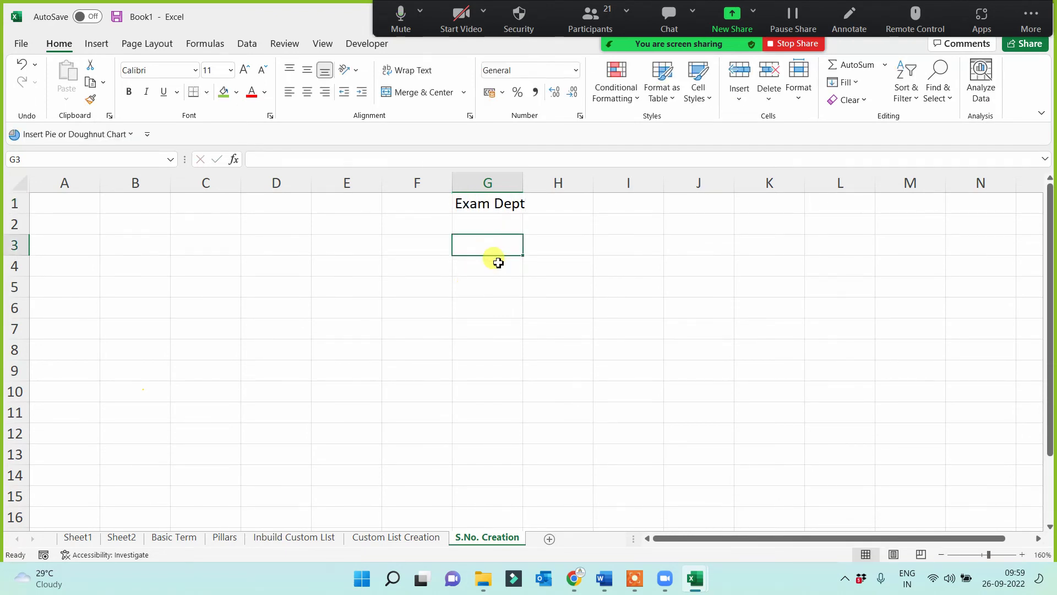
Enter the heading "Roll No." in A1 and the first roll number, 1, in A2.
click(81, 211)
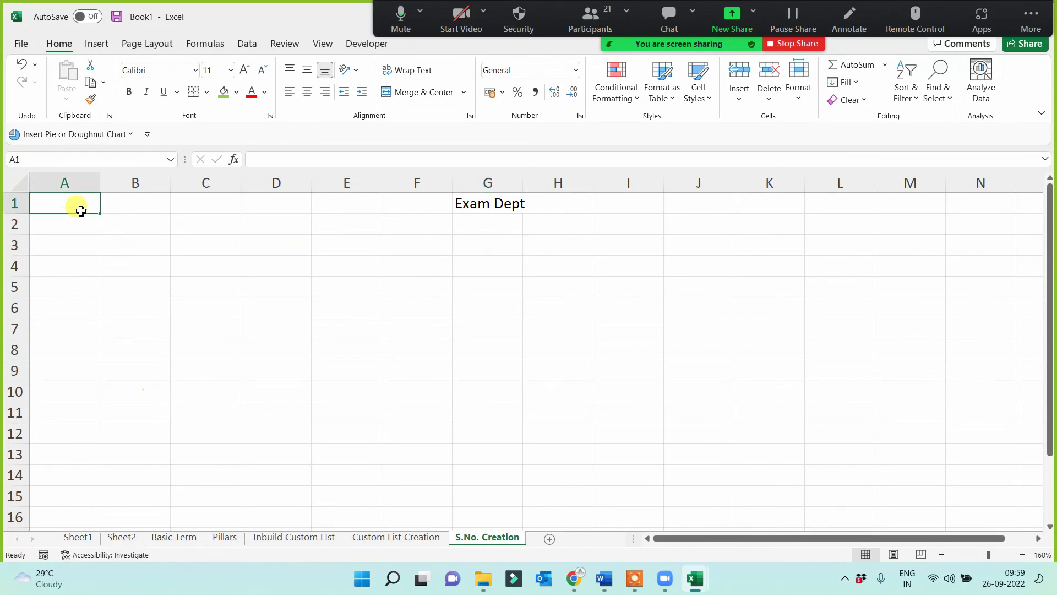
text(Roll No.)
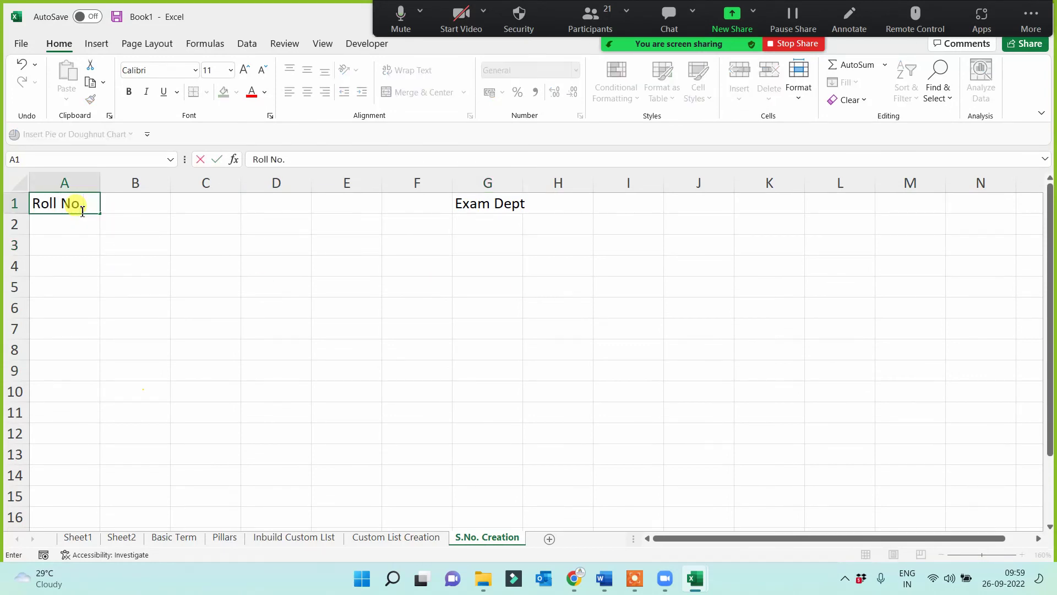
click(108, 263)
click(57, 226)
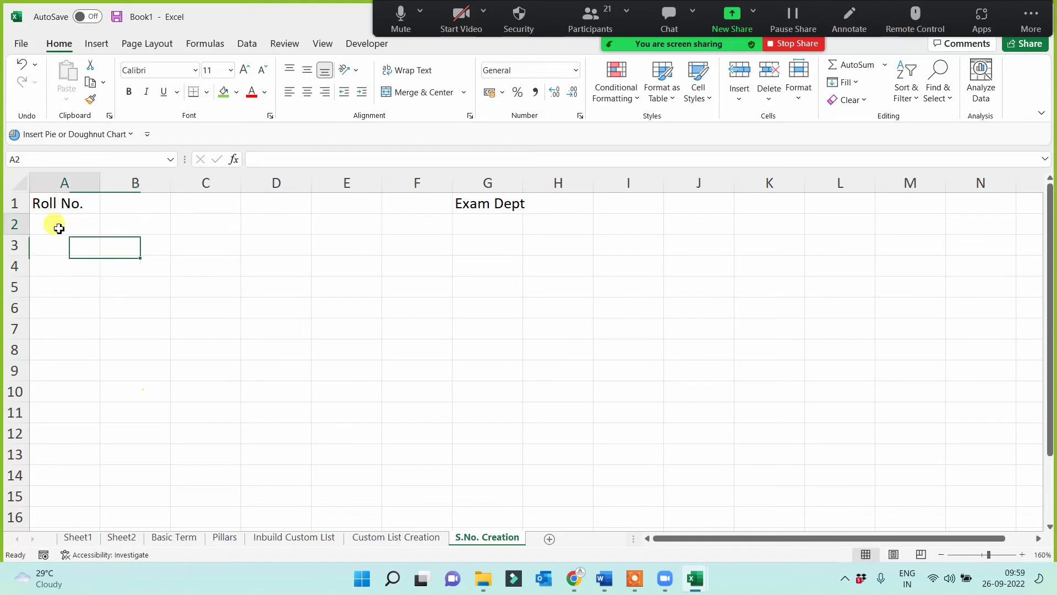
text(1)
click(208, 338)
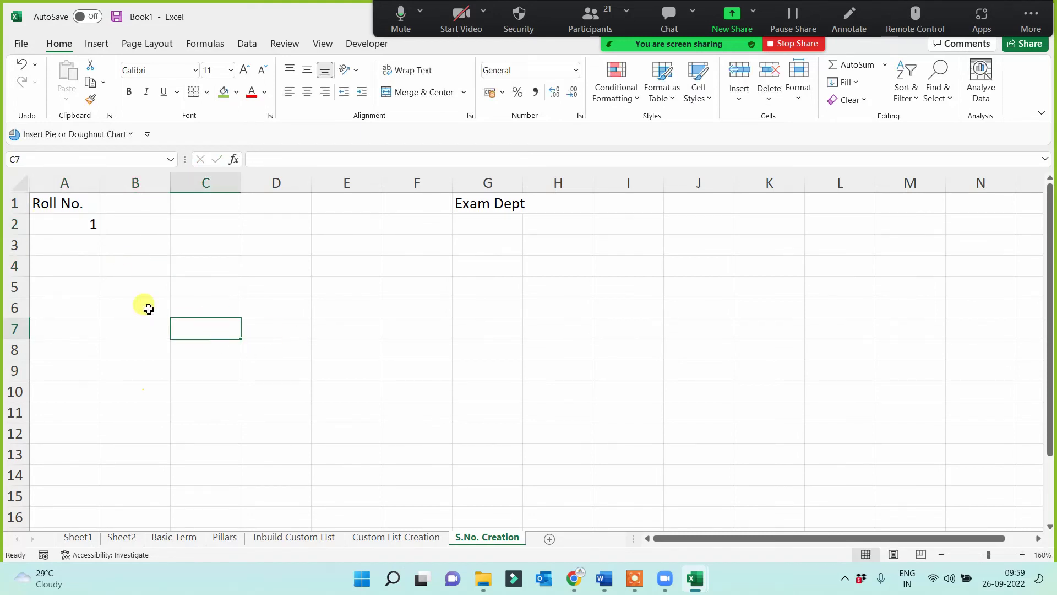
Enter "1 to 10 lacs" in G2 beneath the Exam Dept heading.
click(503, 234)
text(1 to 10 lacs)
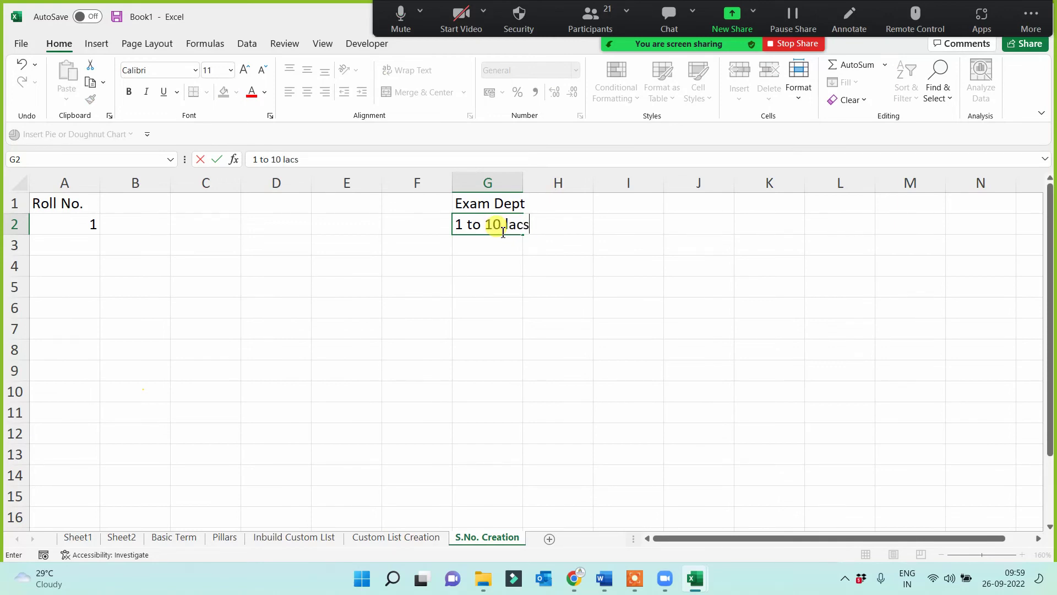
click(477, 278)
Continue the roll numbers manually by entering 2 through 7 in cells A3 to A8.
click(74, 239)
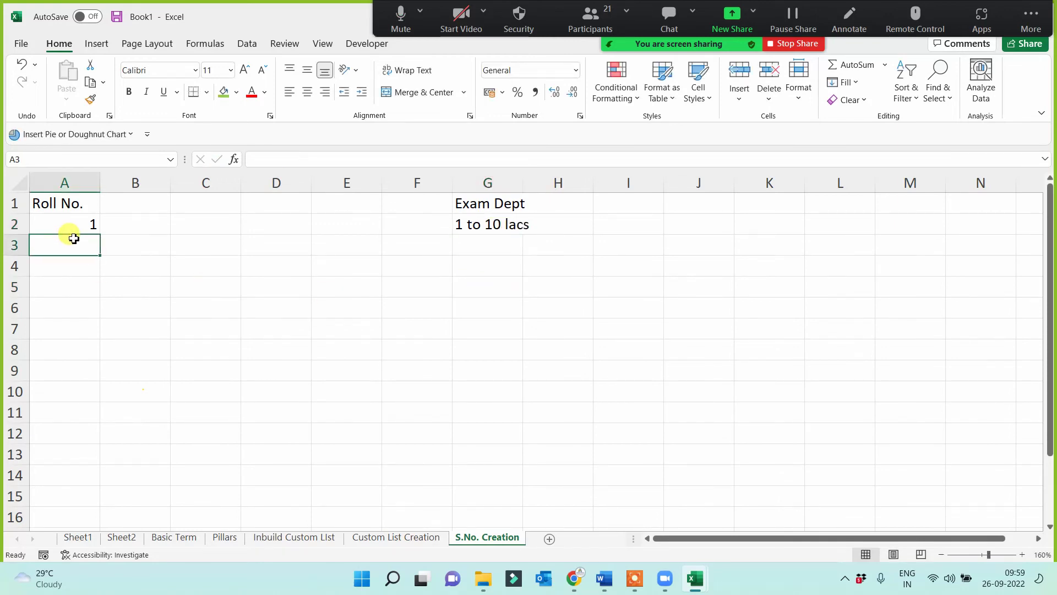
text(2 3 4 5 6 7)
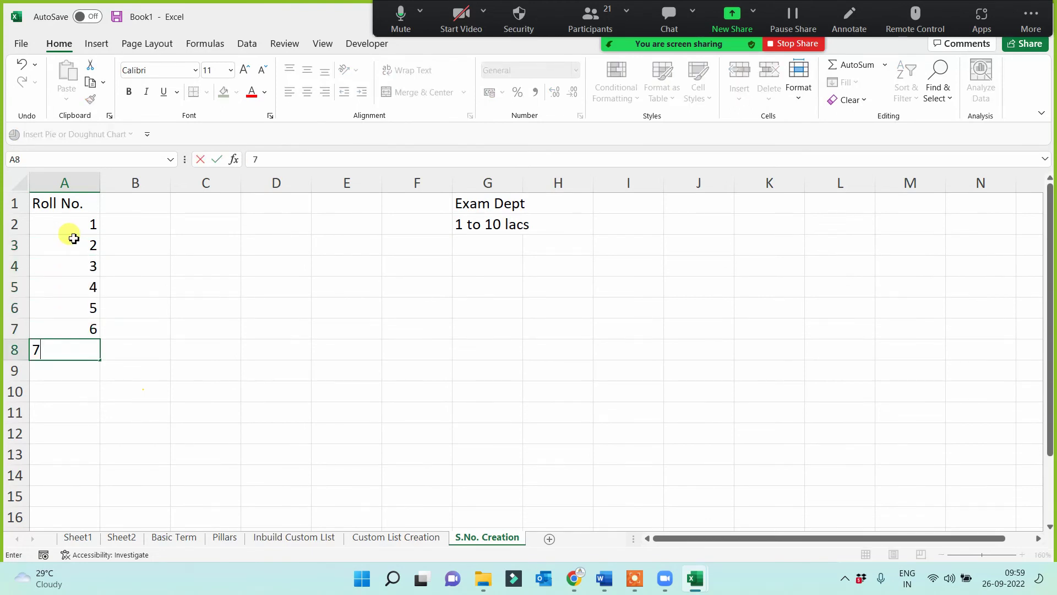
key(Return)
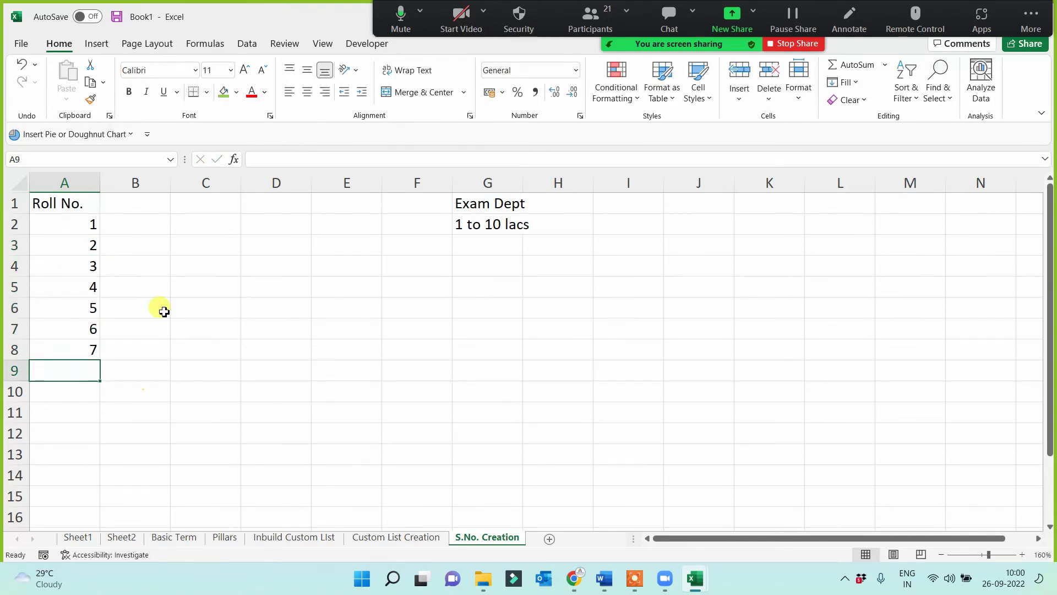
Widen column G and enter the question "How much time?" in cell G4.
drag(523, 182, 572, 182)
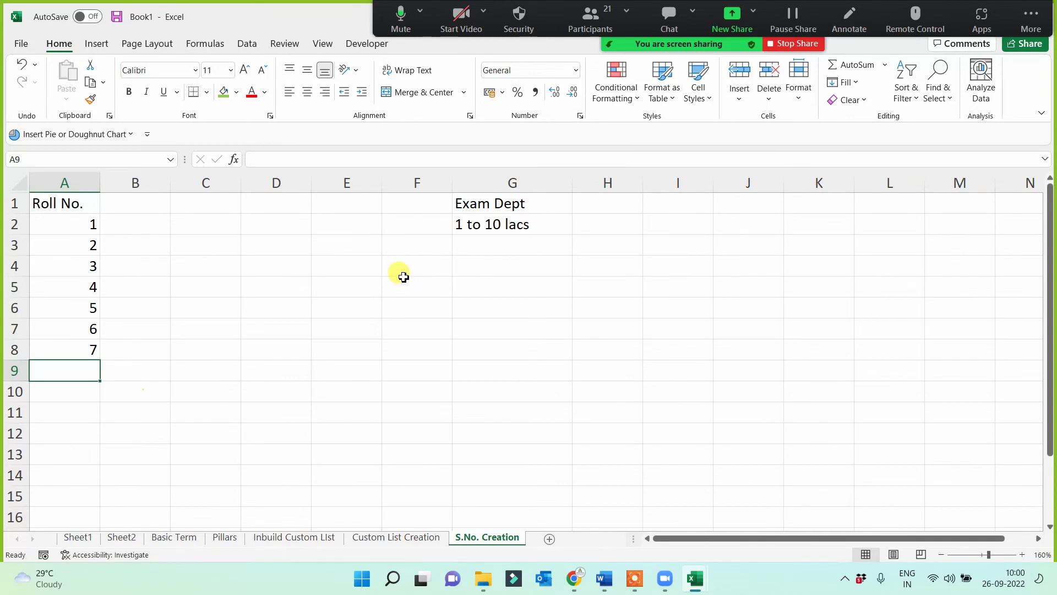
click(497, 270)
text(How much time?)
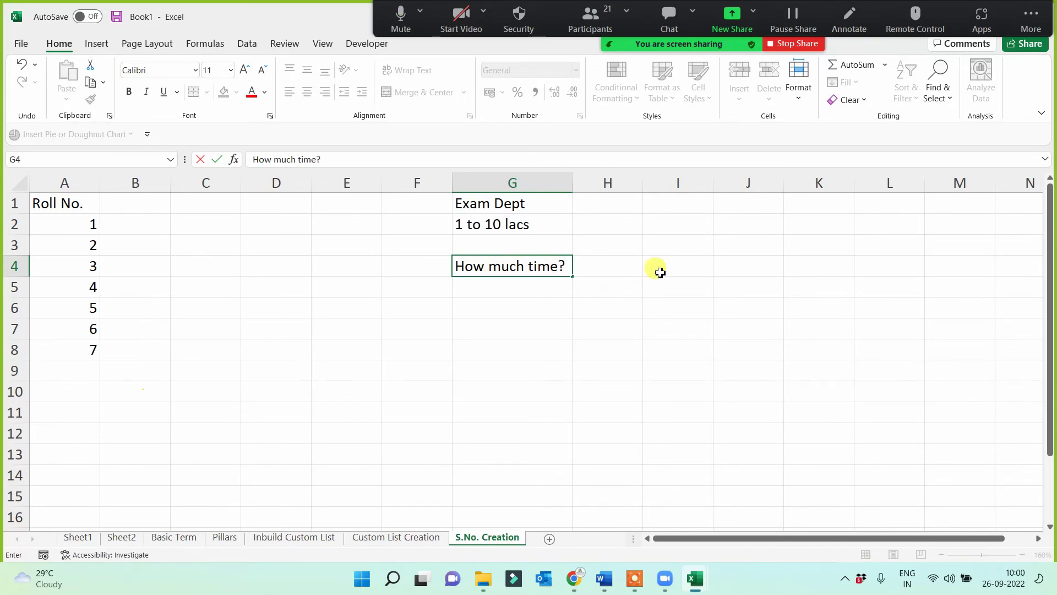
drag(683, 306, 713, 307)
click(499, 259)
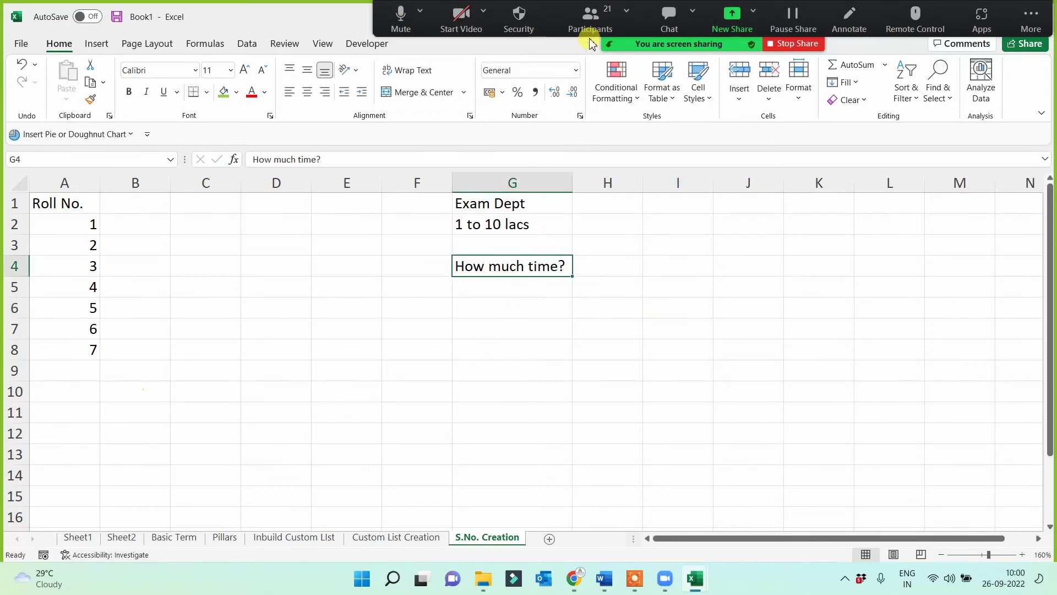
Open the Zoom meeting's participants list, look through the attendees, and return to cell G4 of the worksheet.
click(590, 21)
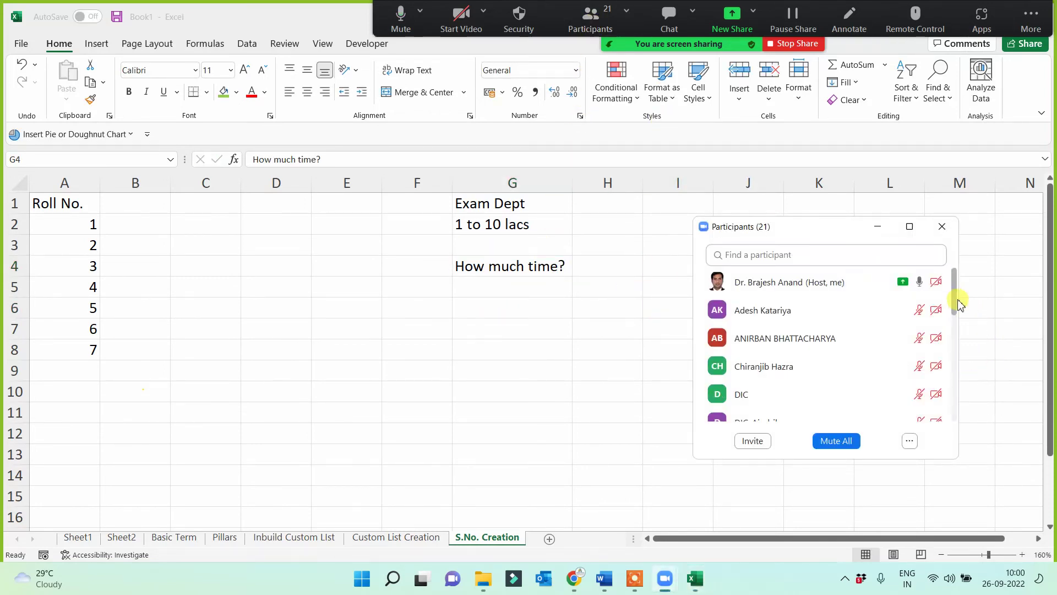
drag(956, 300, 964, 384)
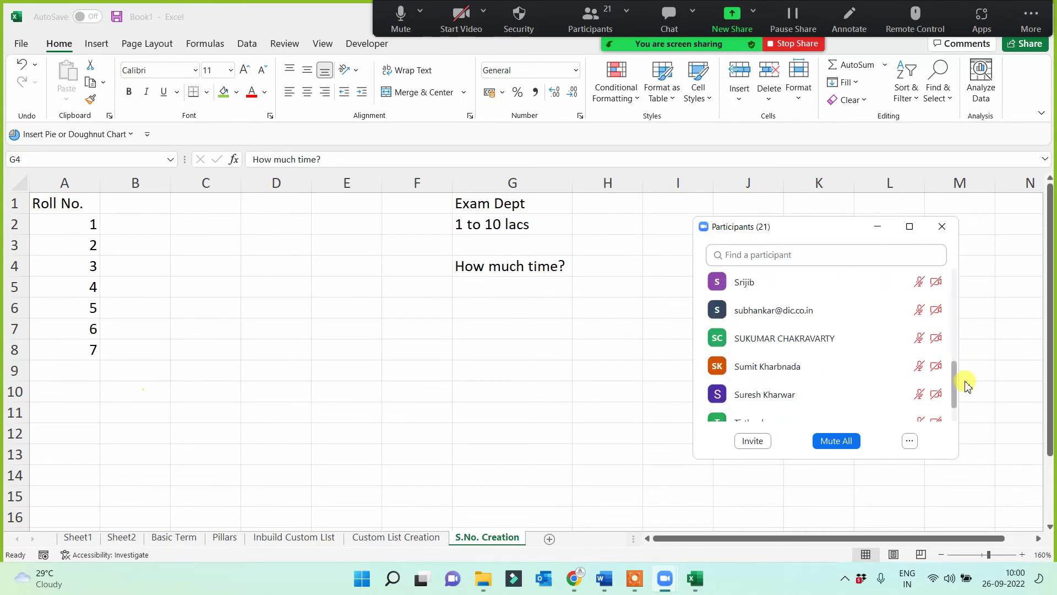
mouse_move(762, 374)
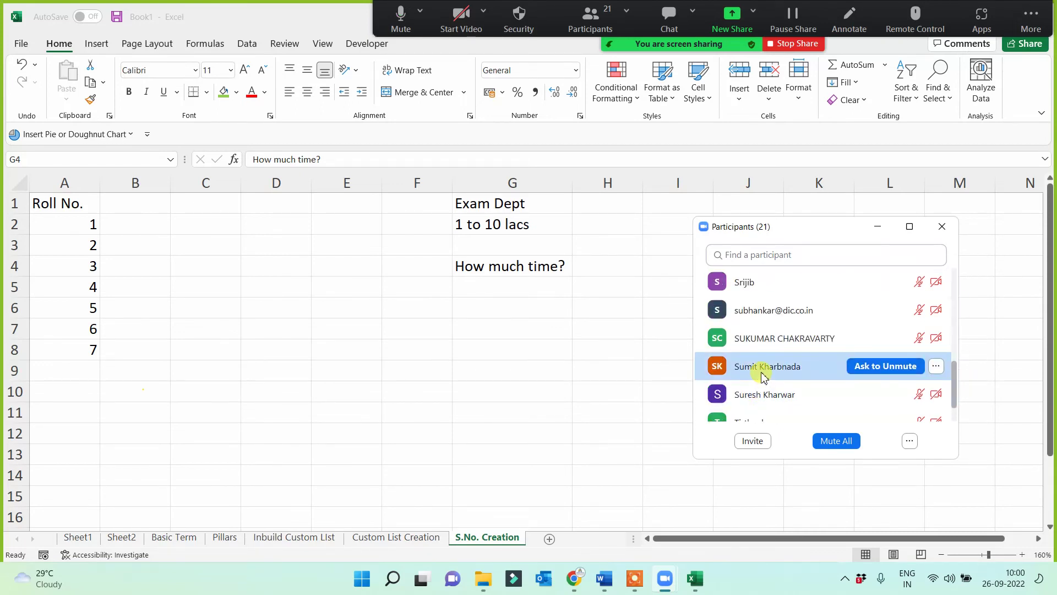
scroll(762, 375, up, 1)
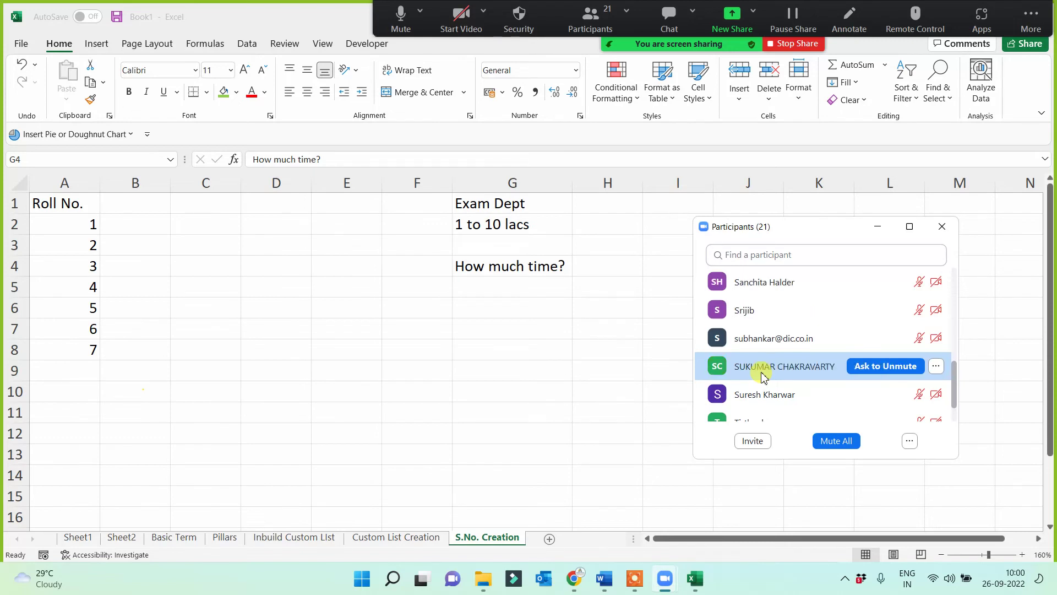
click(508, 266)
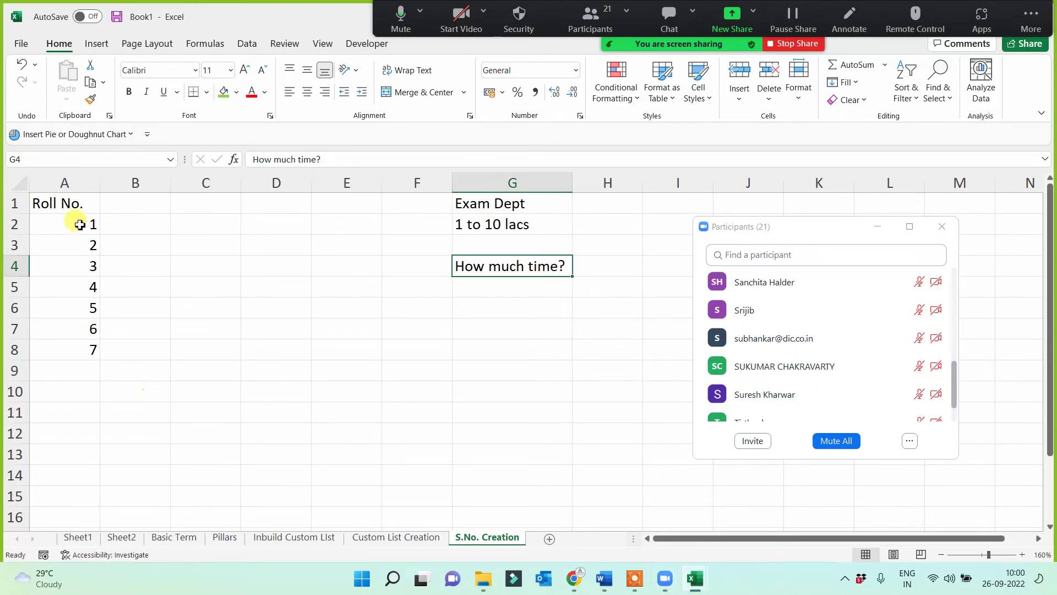
Centre the contents of column A horizontally.
click(64, 183)
click(310, 95)
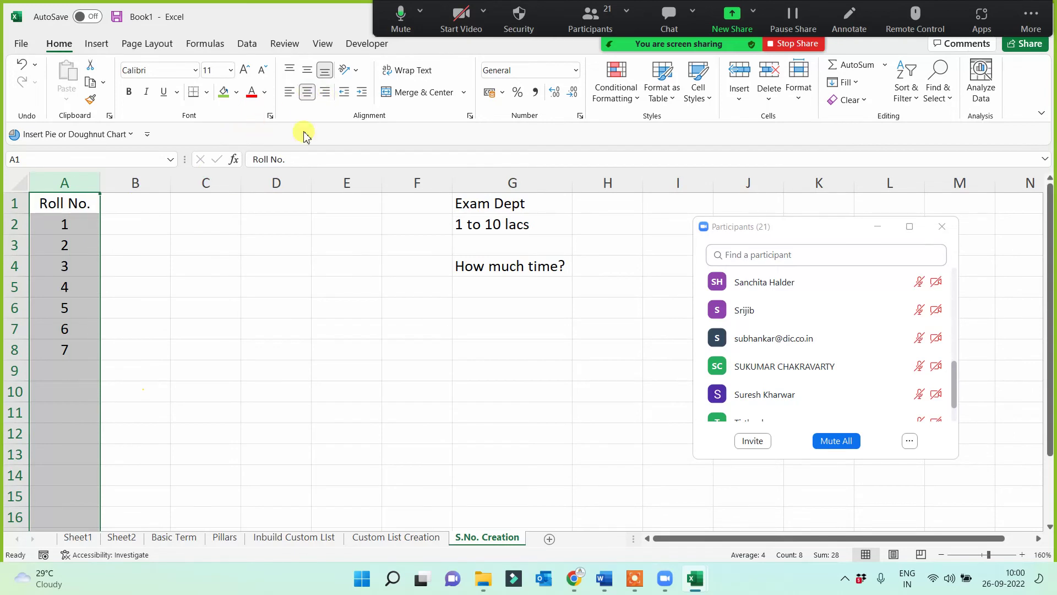
click(84, 219)
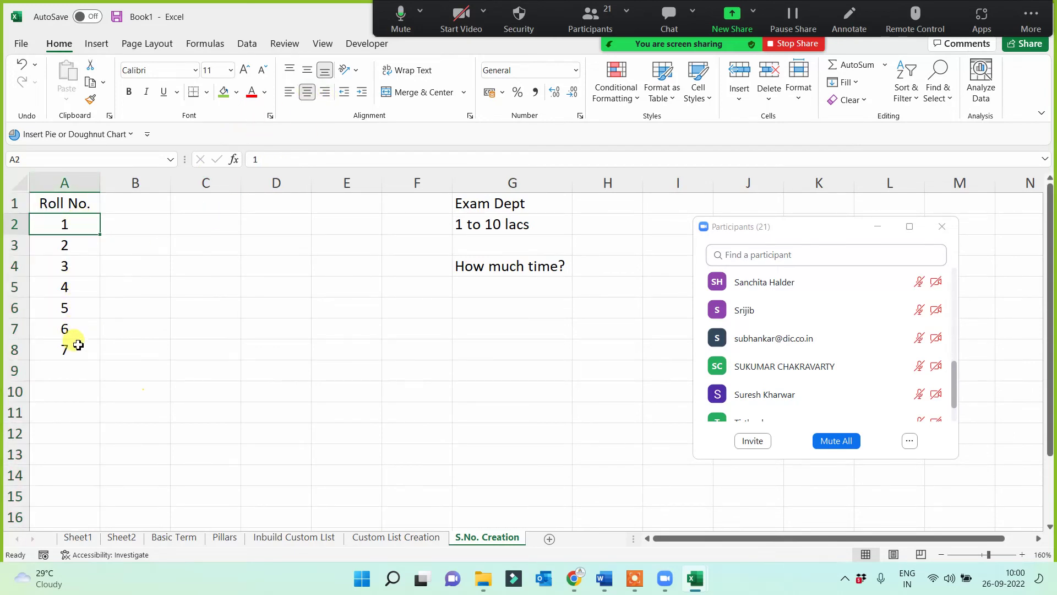
click(518, 230)
click(252, 368)
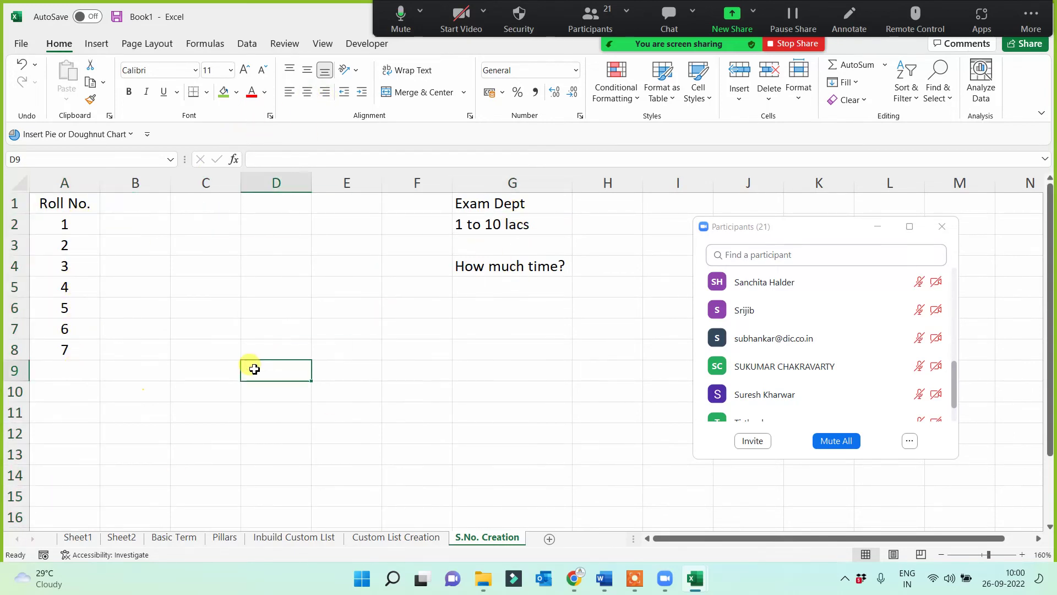
Enter "1 min" in D5 and "how?" in the cell above it, D4.
click(280, 294)
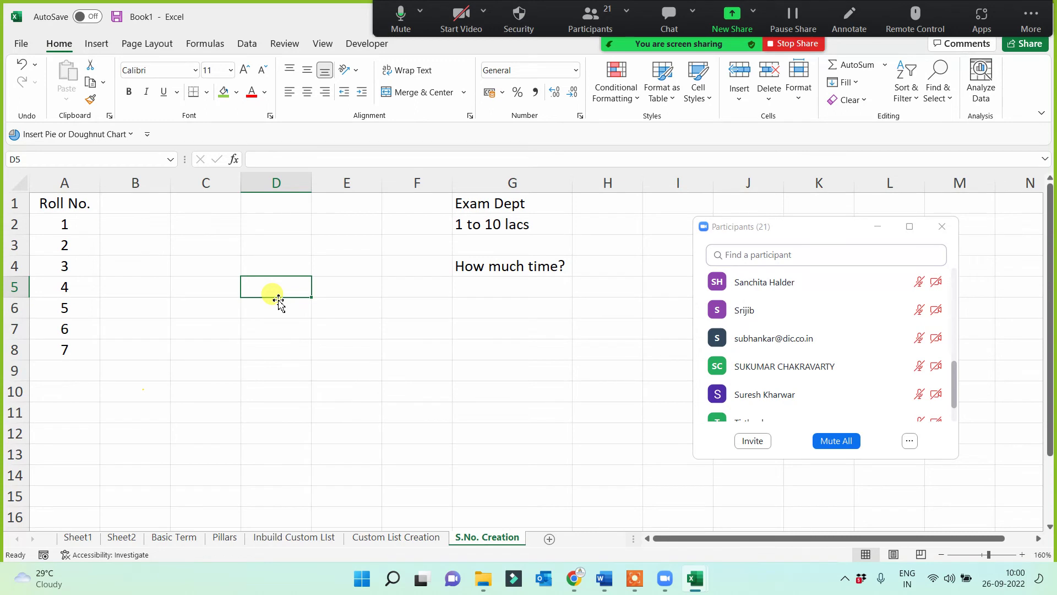
text(1 m)
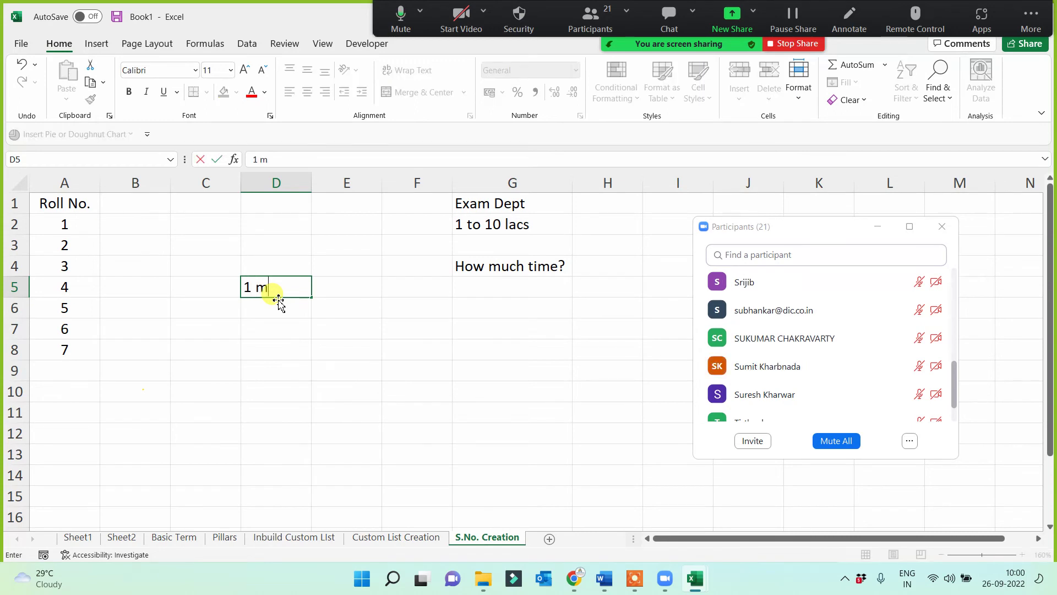
text(in)
key(Up)
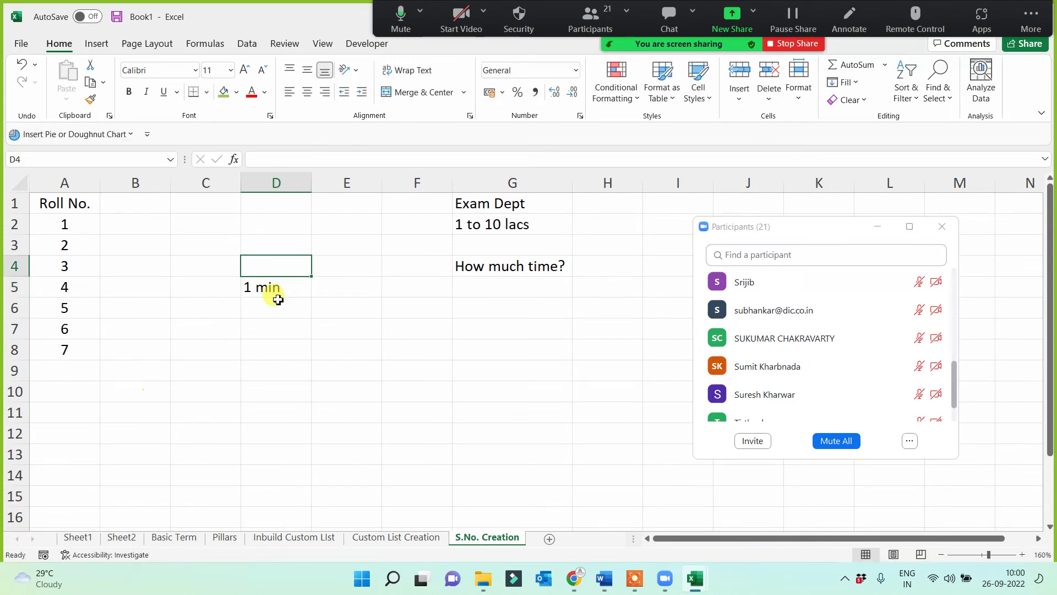
text(h)
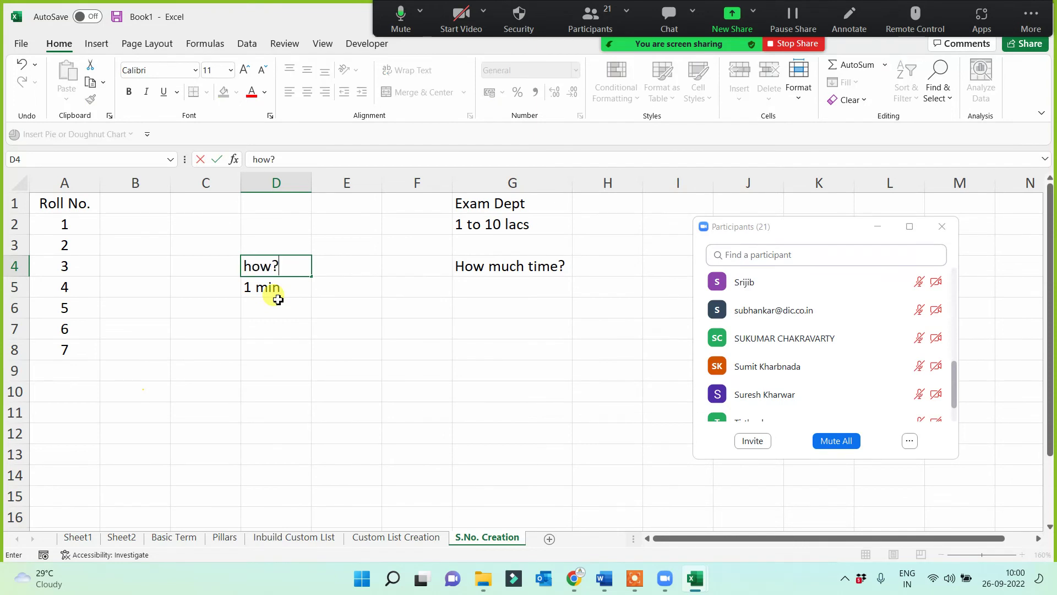
text(ow?)
key(Return)
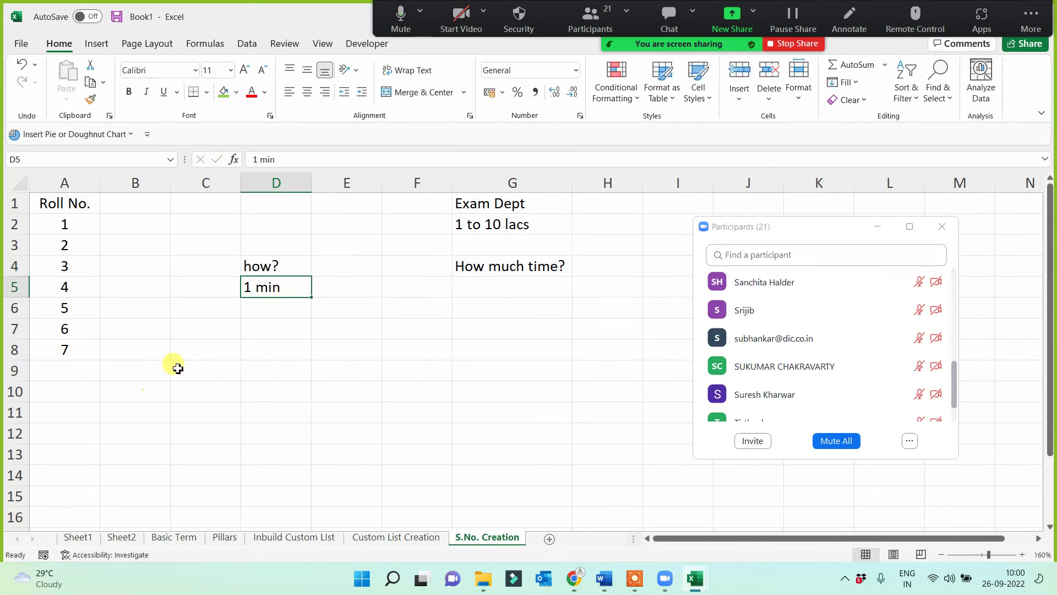
Delete the roll numbers 3 to 7 from column A, keeping only 1 and 2 in A2 and A3.
click(183, 368)
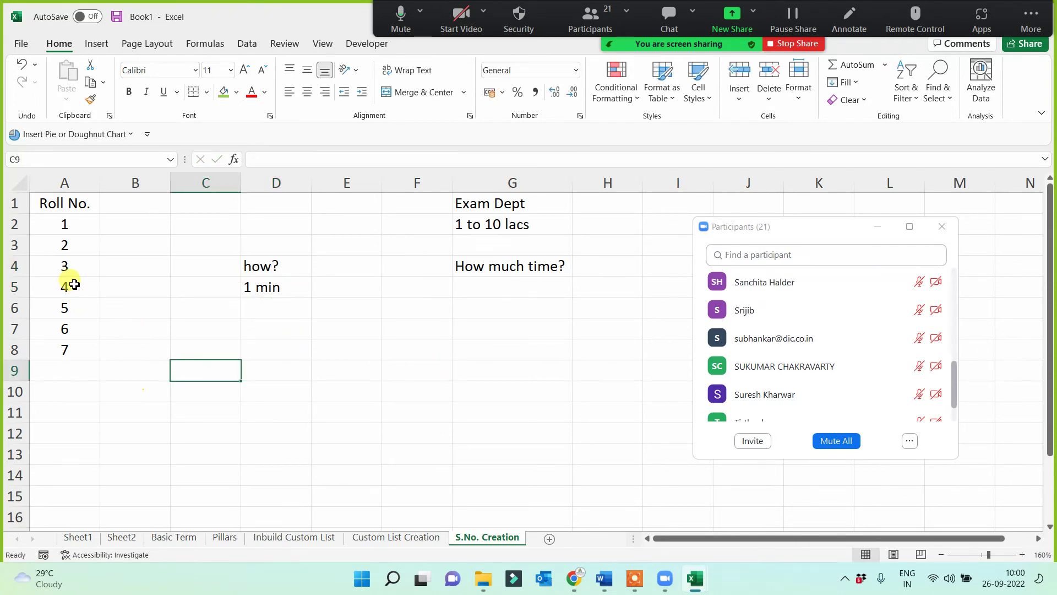
drag(69, 244, 78, 380)
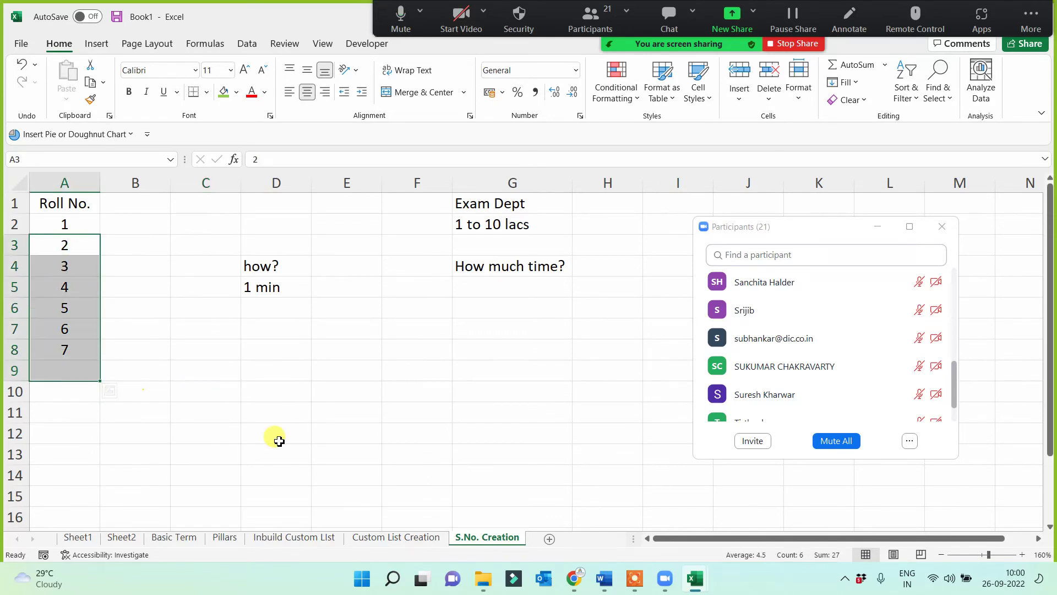
click(283, 394)
drag(76, 268, 83, 375)
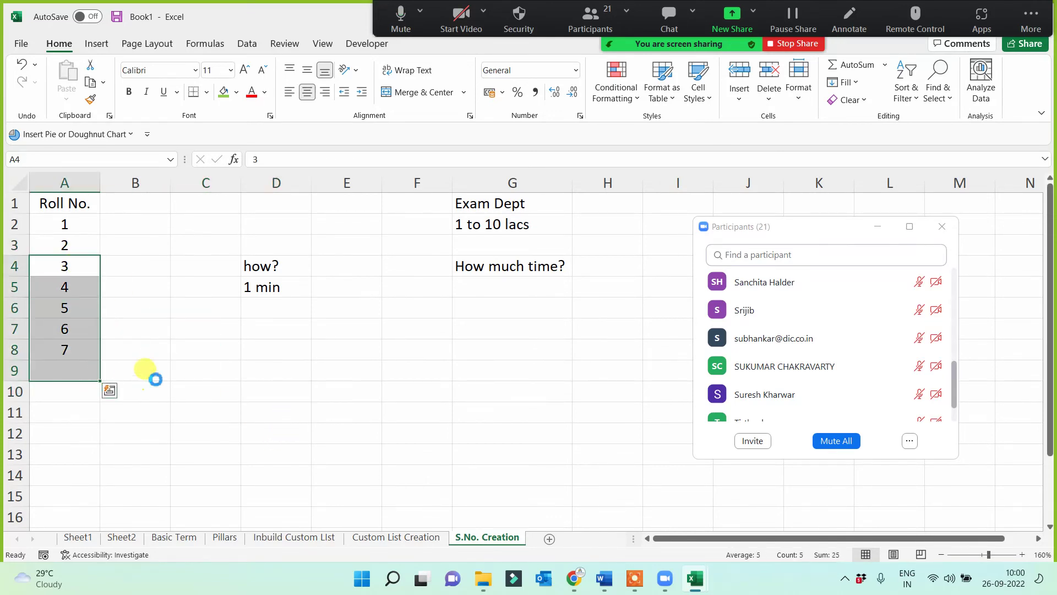
key(Delete)
click(155, 374)
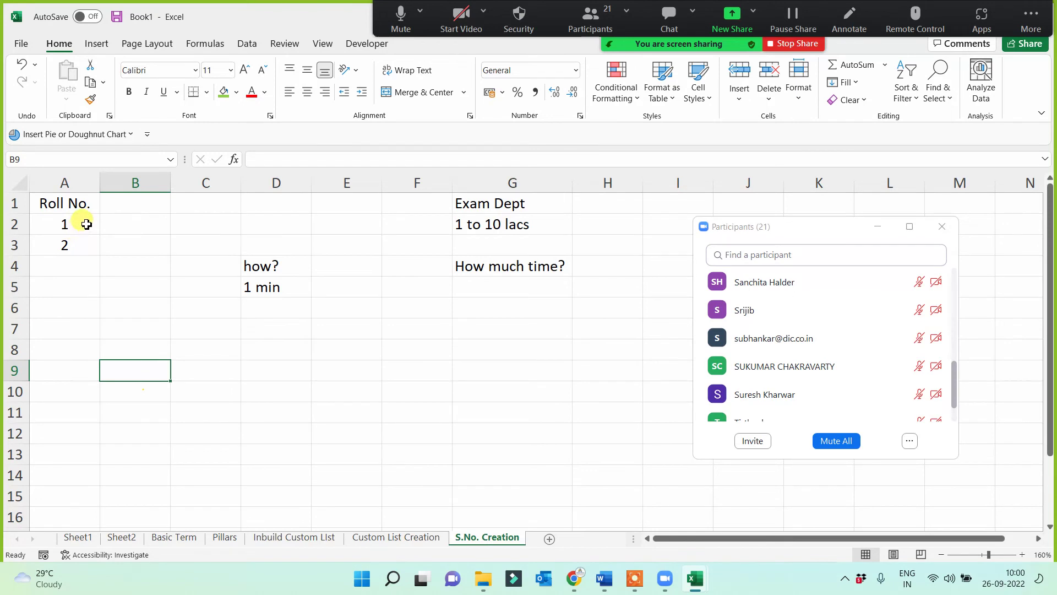
Try autofilling the roll numbers down column A from A2:A3, and undo the fill.
drag(87, 224, 231, 443)
key(ctrl+z)
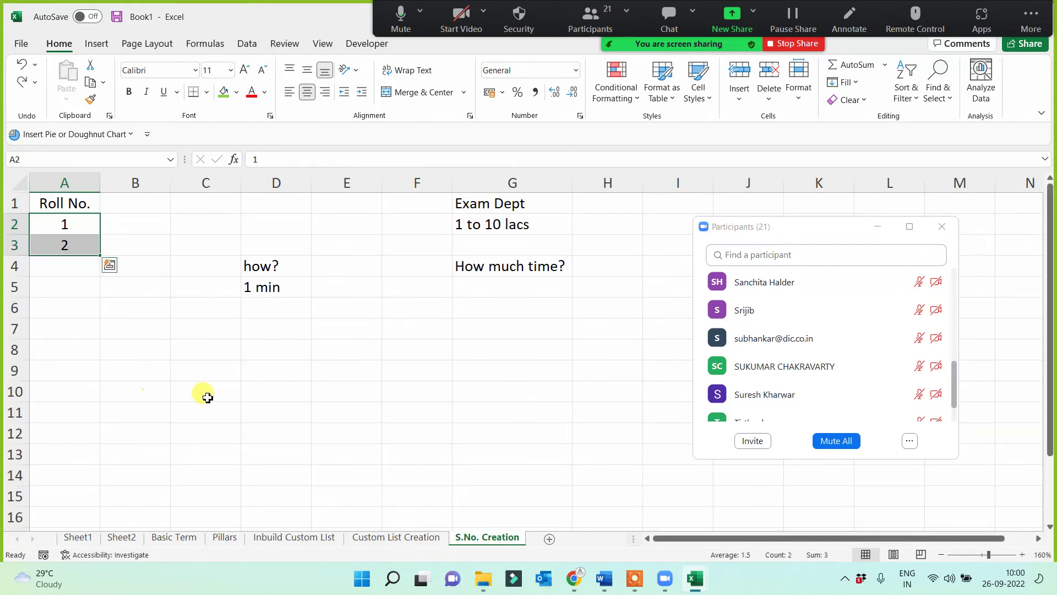
click(207, 398)
Autofill the roll number series from A2:A3 down to A146 and return to the column heading in A1.
click(484, 224)
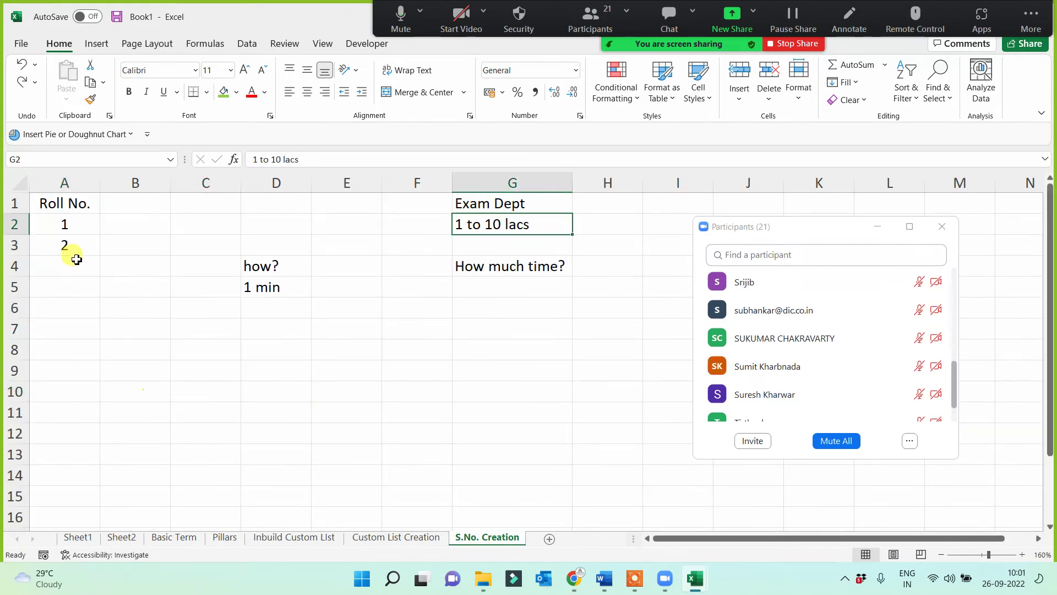
drag(75, 224, 85, 468)
click(115, 302)
click(61, 310)
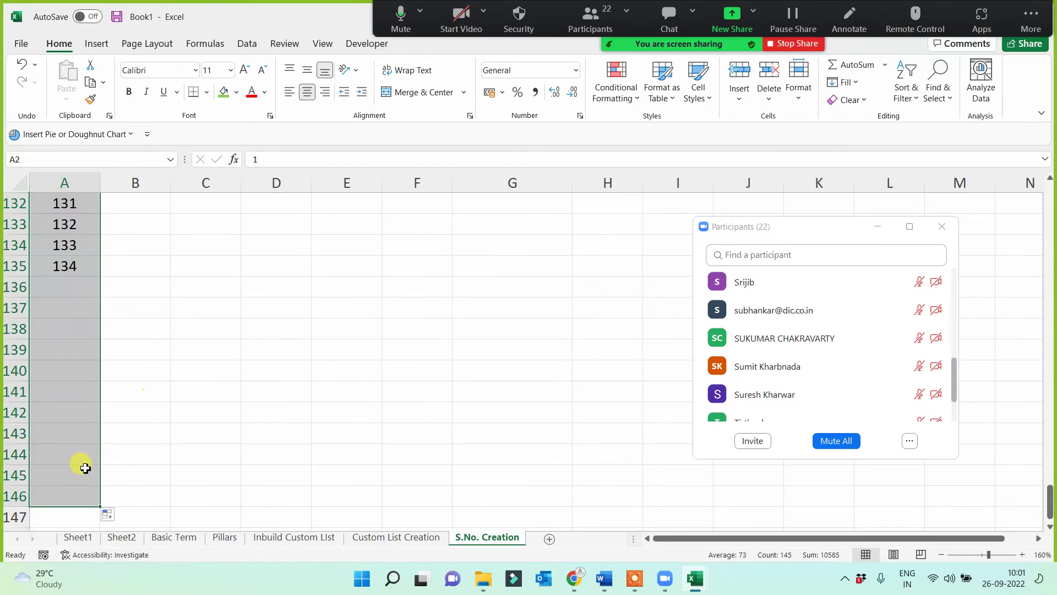
click(85, 468)
key(ctrl+Up)
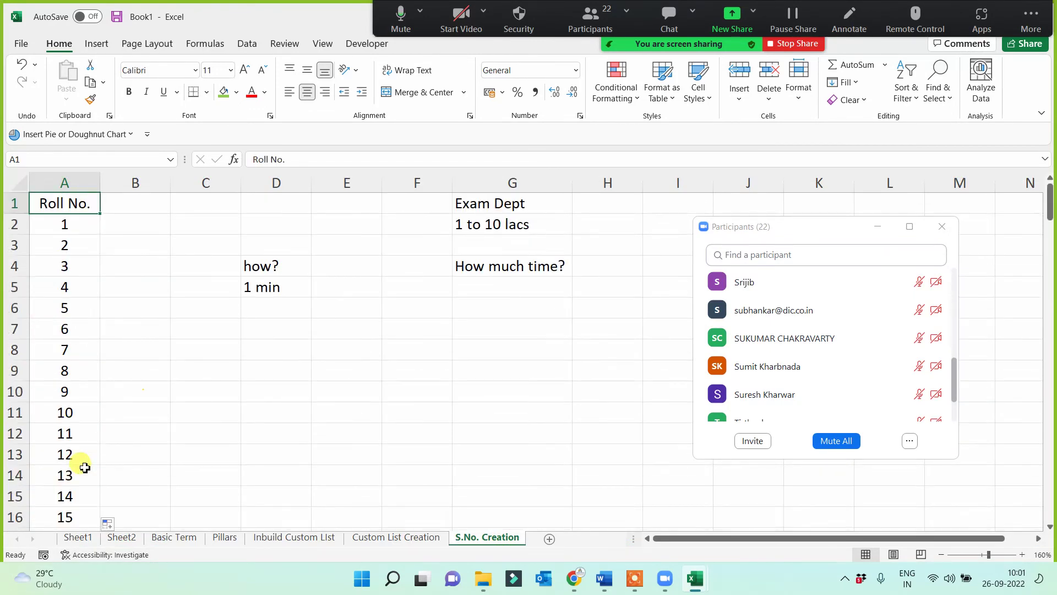
Fill the "1 min" cell D5 with green and enter "1-2 Hrs" in D7.
click(84, 225)
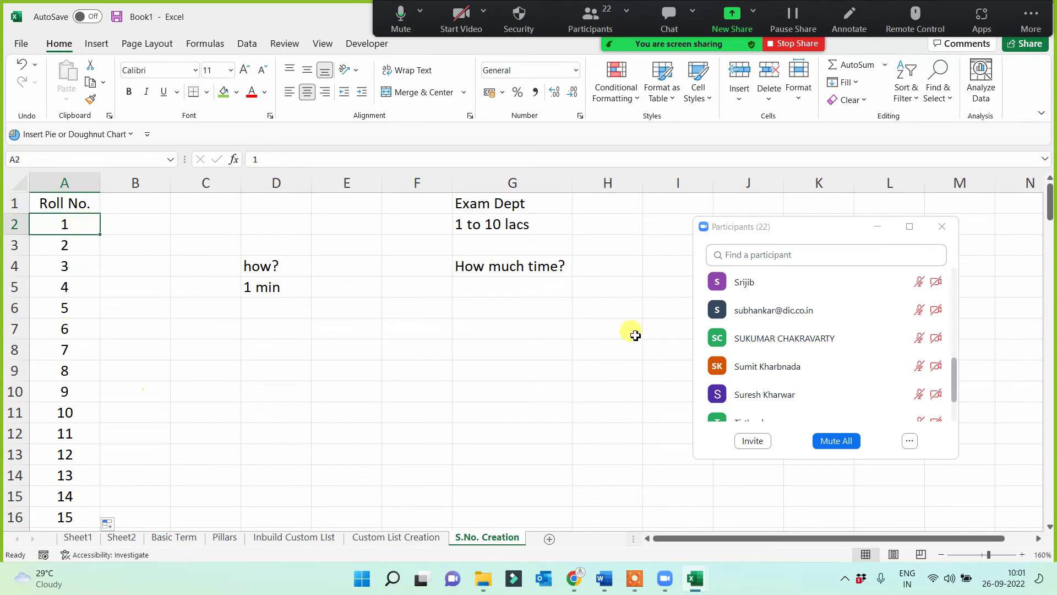
click(279, 290)
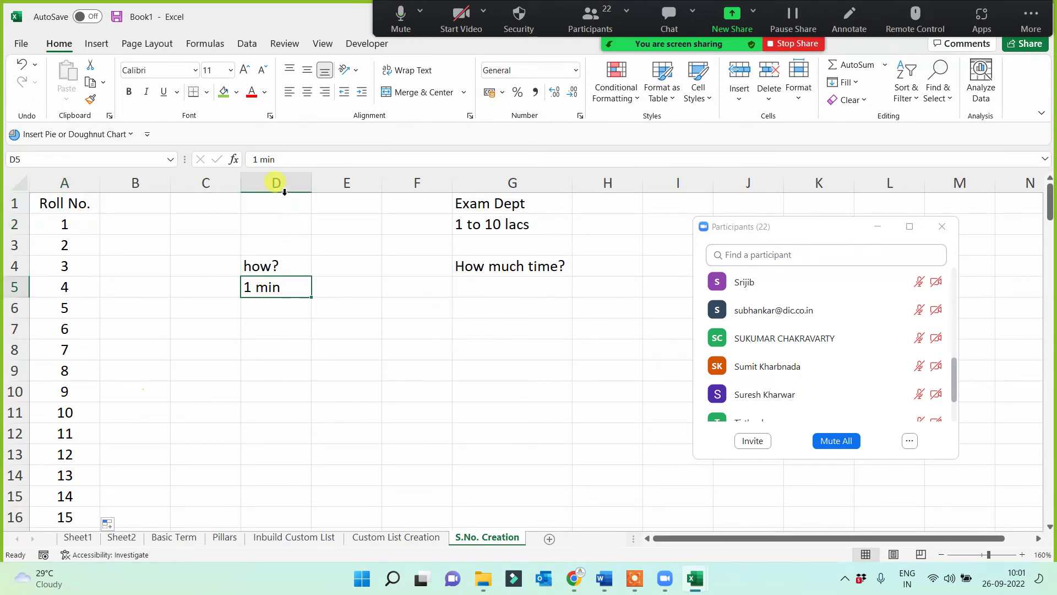
click(223, 92)
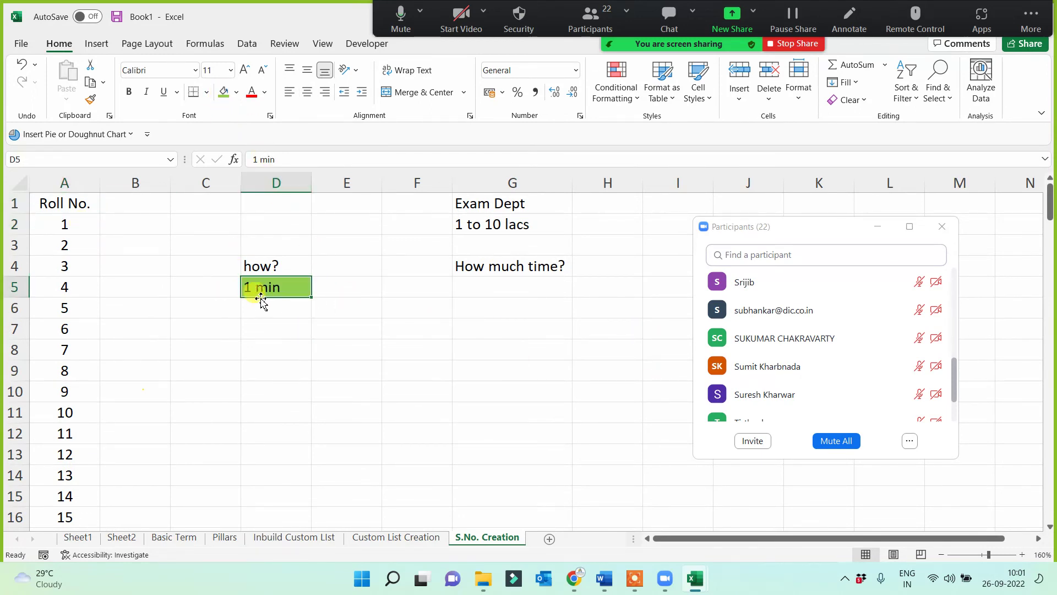
click(267, 334)
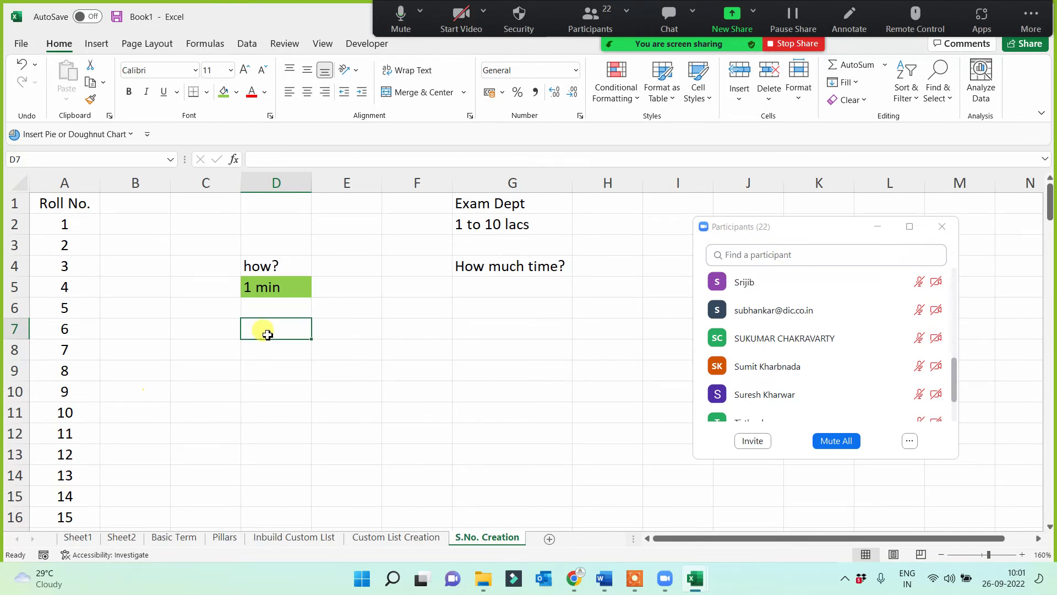
text(1-2 Hrs)
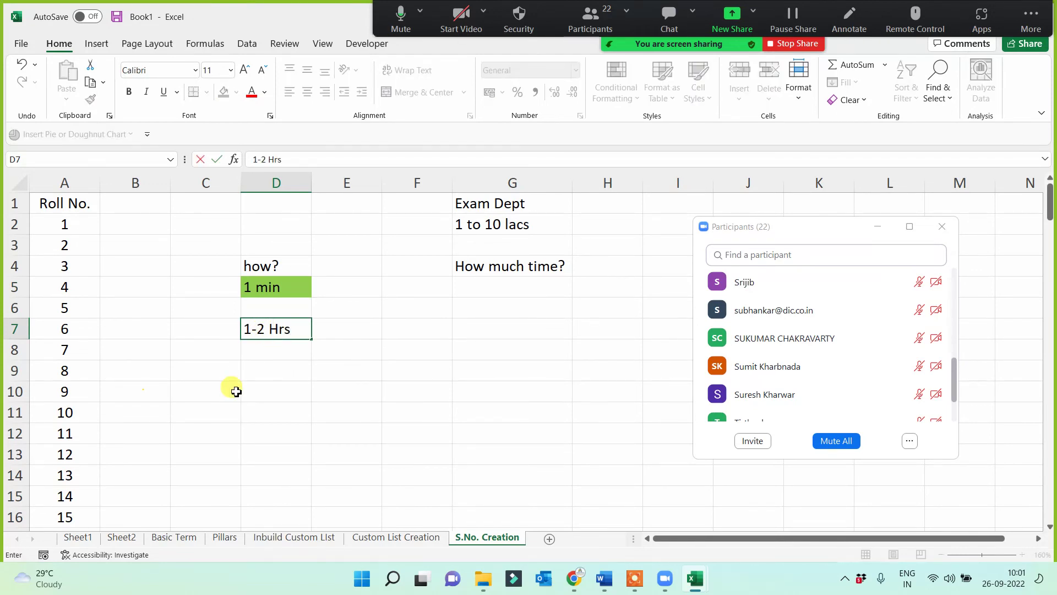
click(227, 387)
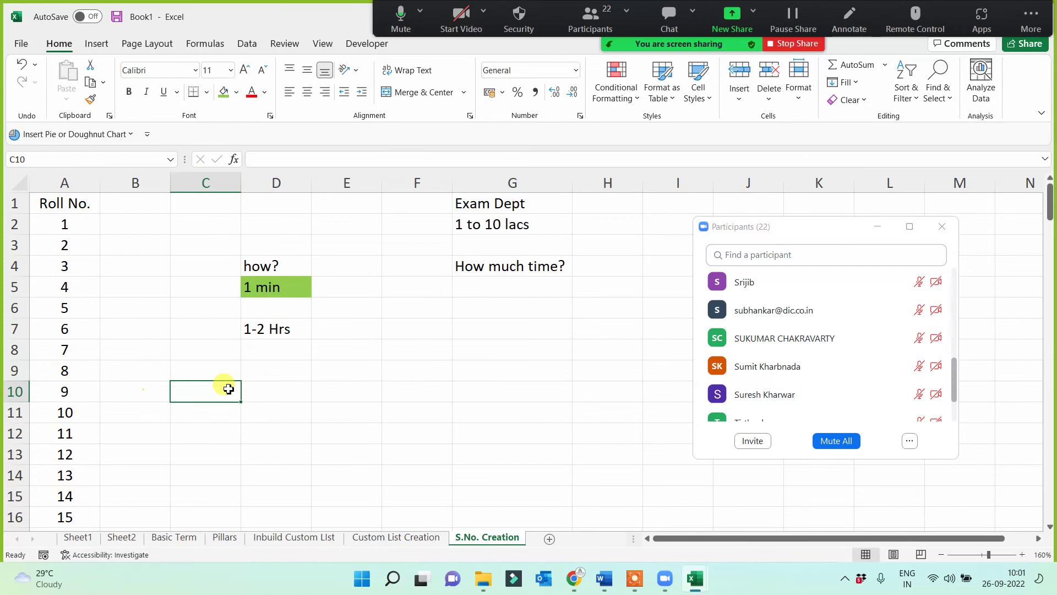
Delete all roll numbers from A4 downward, keeping only 1 and 2 in A2 and A3.
click(69, 266)
key(ctrl+shift+Down)
key(Delete)
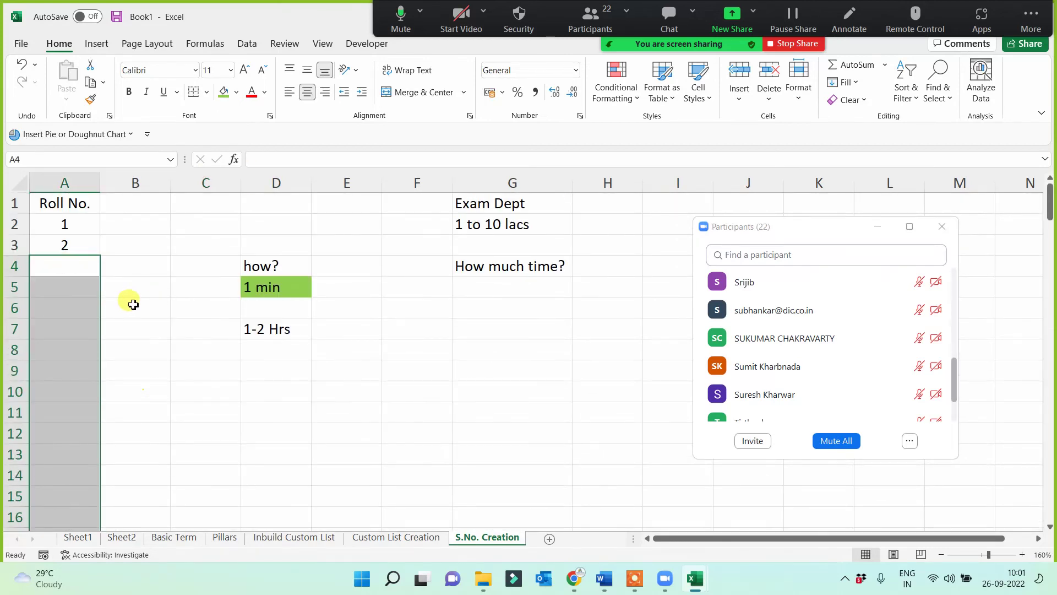
click(134, 306)
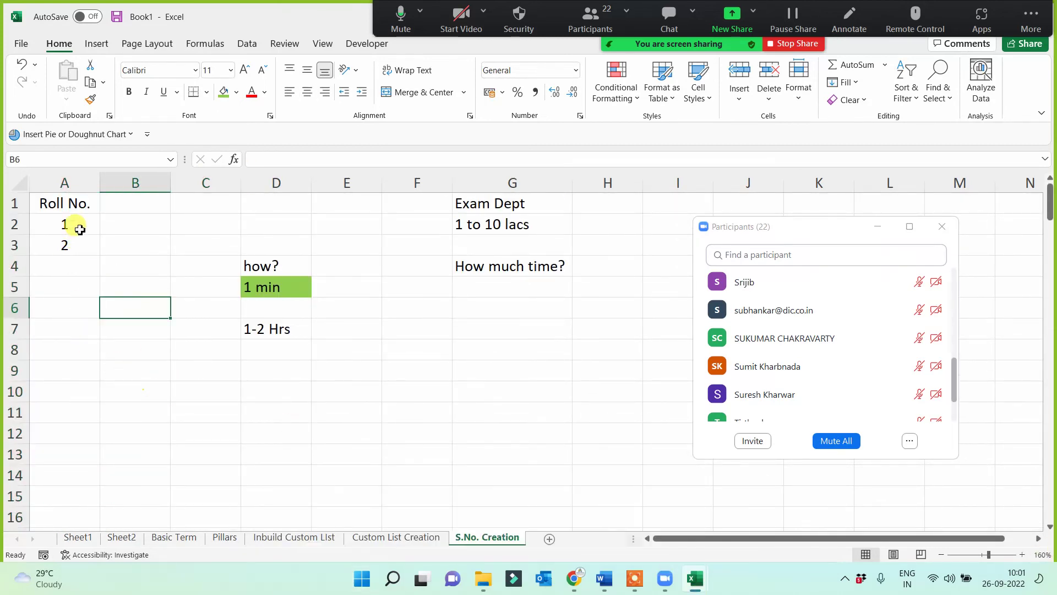
Autofill the roll number series from A2:A3 down to A2030, return to the top and reselect A2:A3.
drag(75, 226, 20, 592)
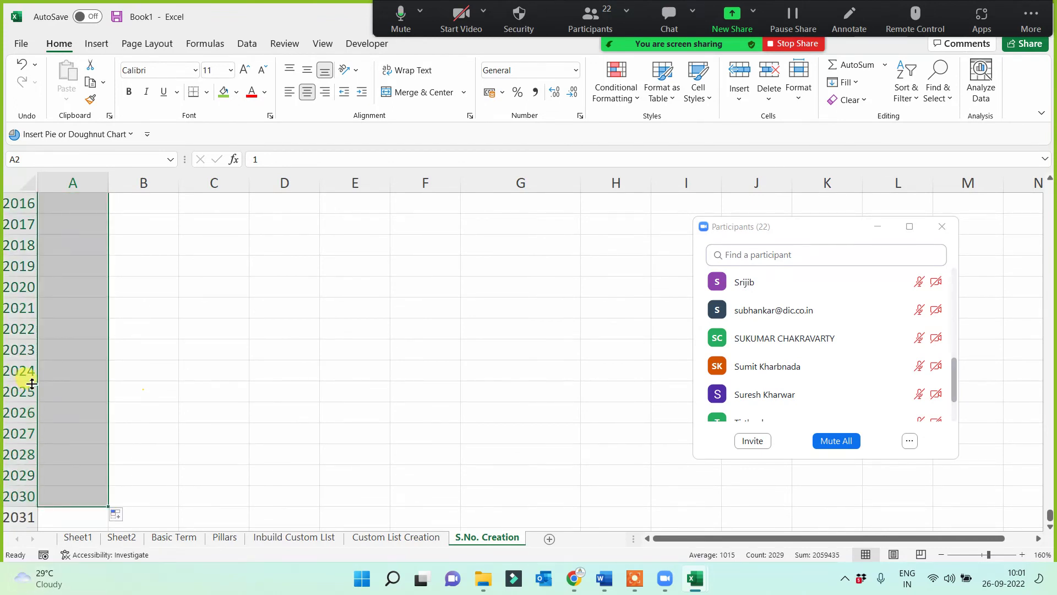
click(73, 407)
key(ctrl+Up)
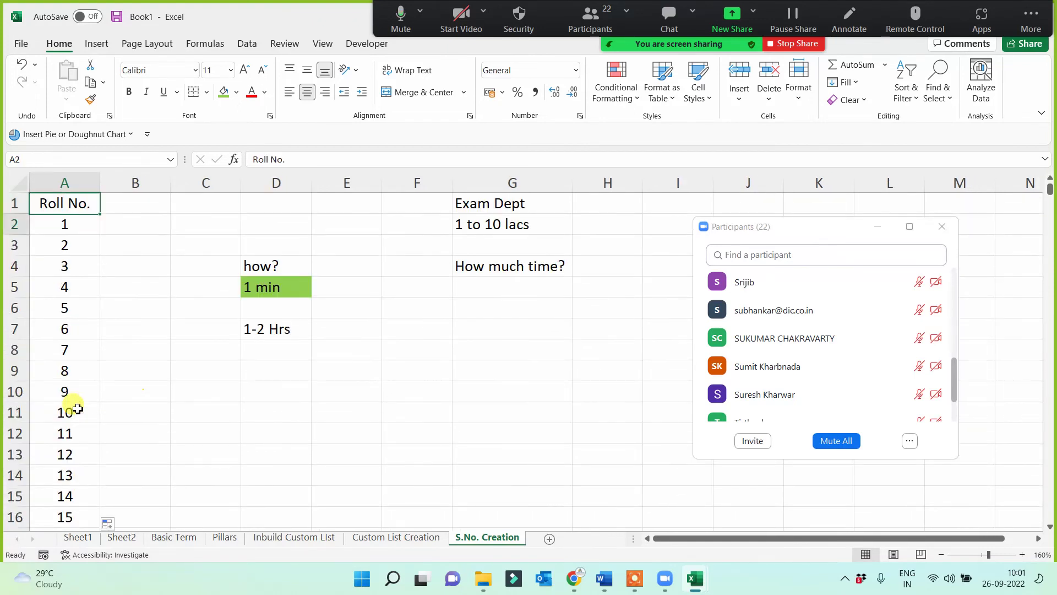
key(Down)
key(shift+Down)
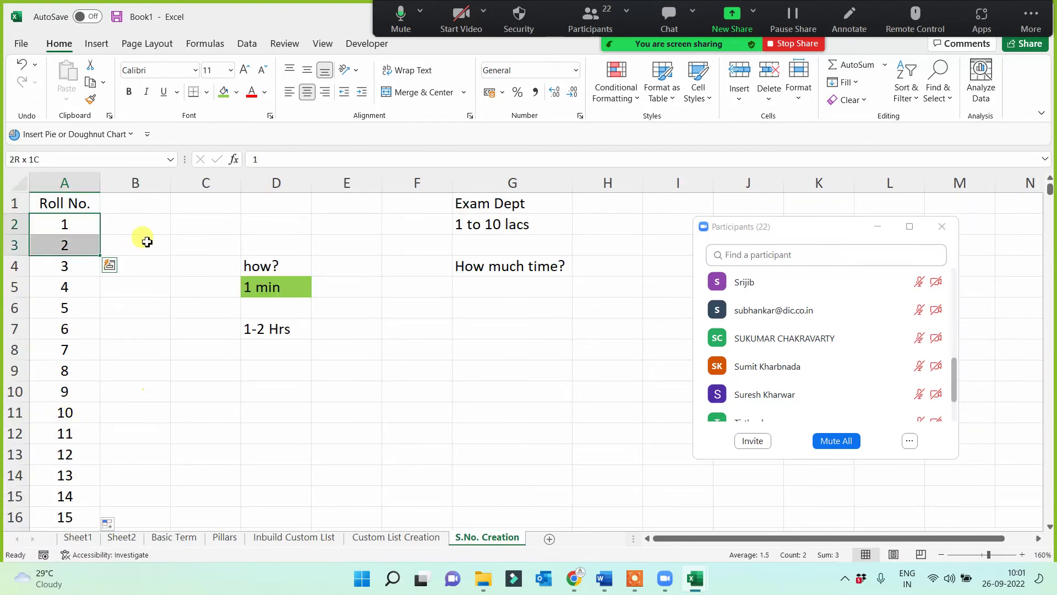
click(278, 321)
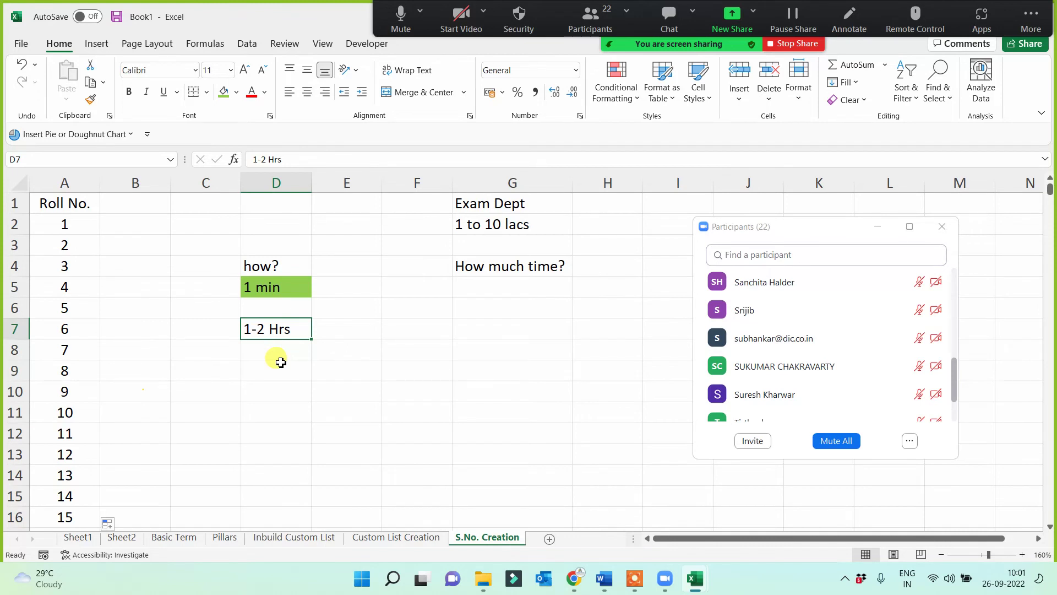
click(264, 285)
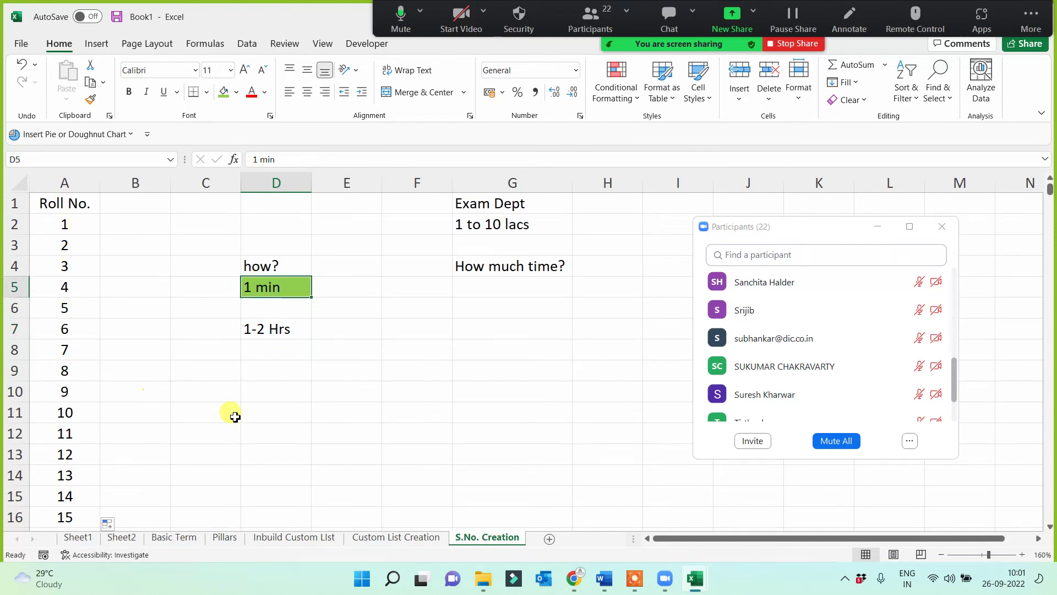
click(501, 221)
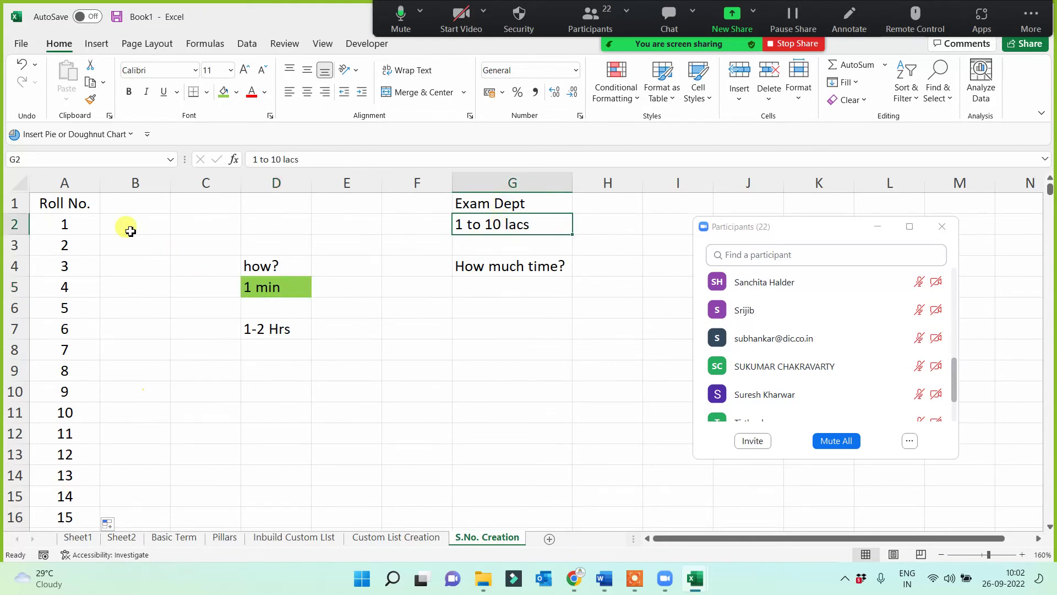
click(94, 227)
click(266, 334)
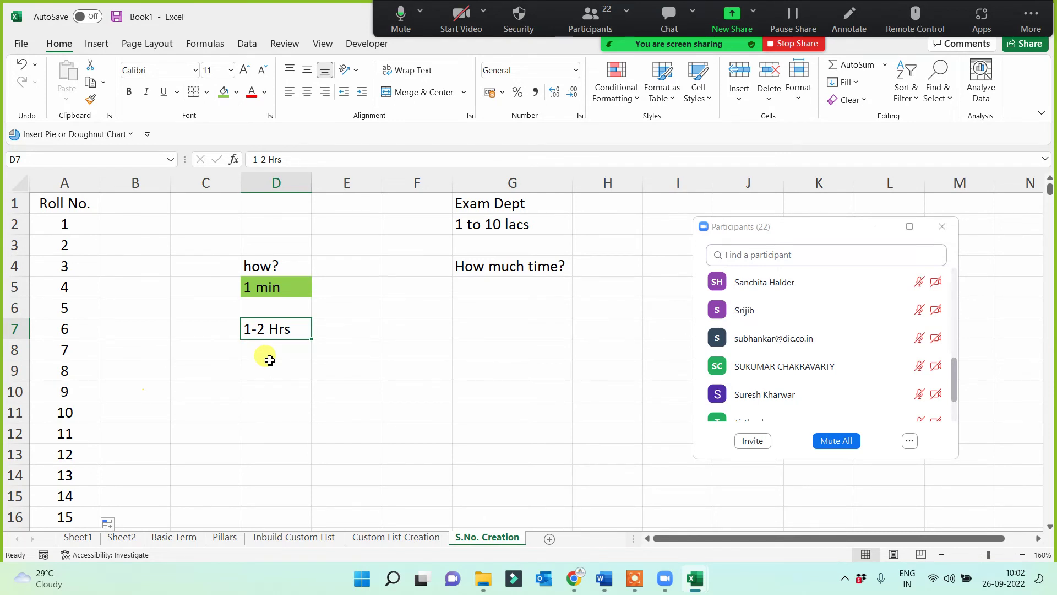
Enter 95% in D3 and the label "drag" in the cell above it, D2.
click(283, 243)
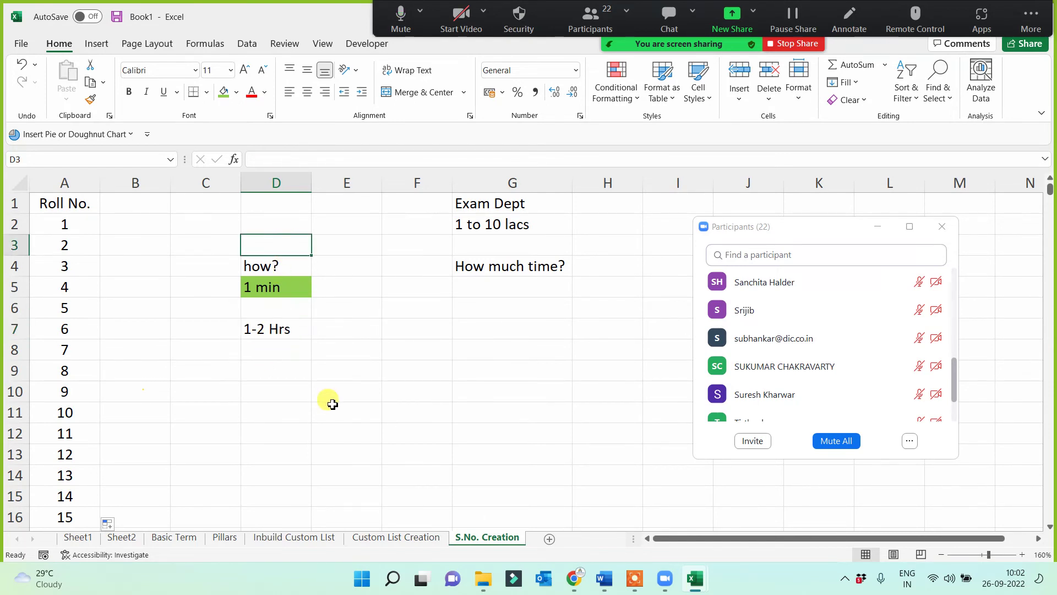
text(95)
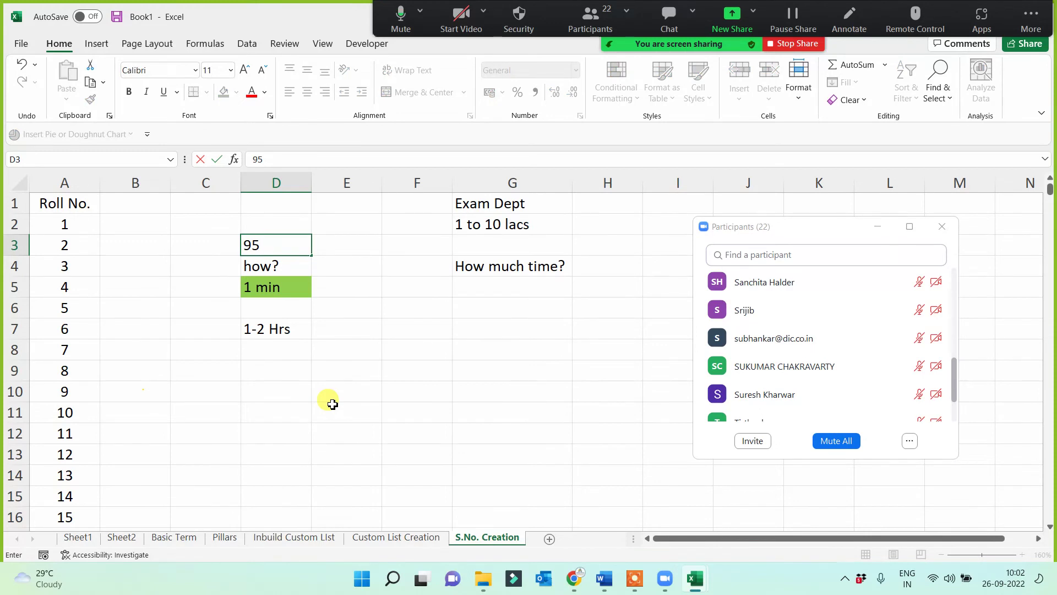
text(%)
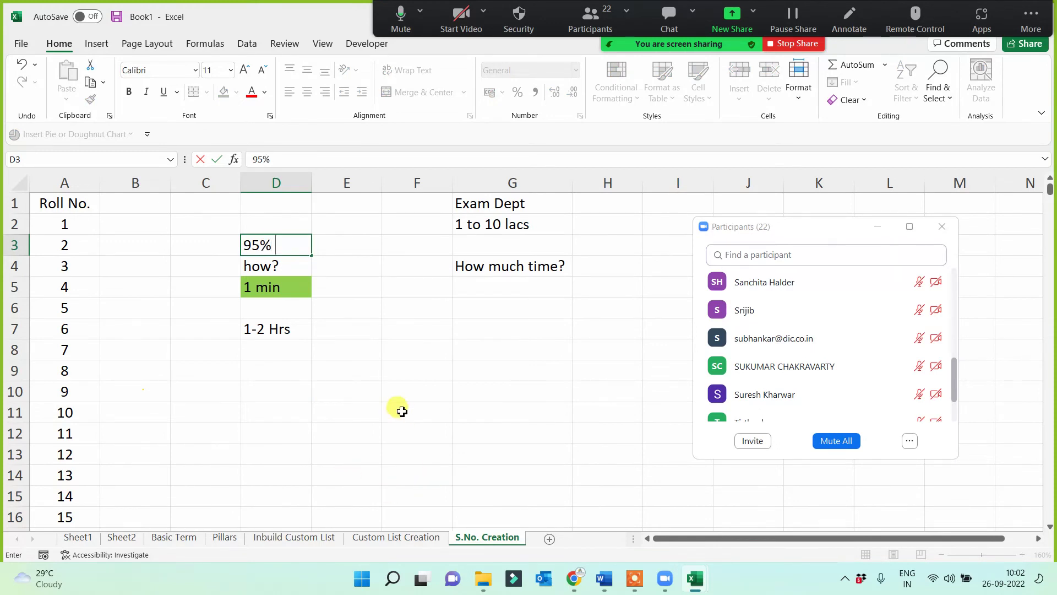
click(315, 396)
click(277, 232)
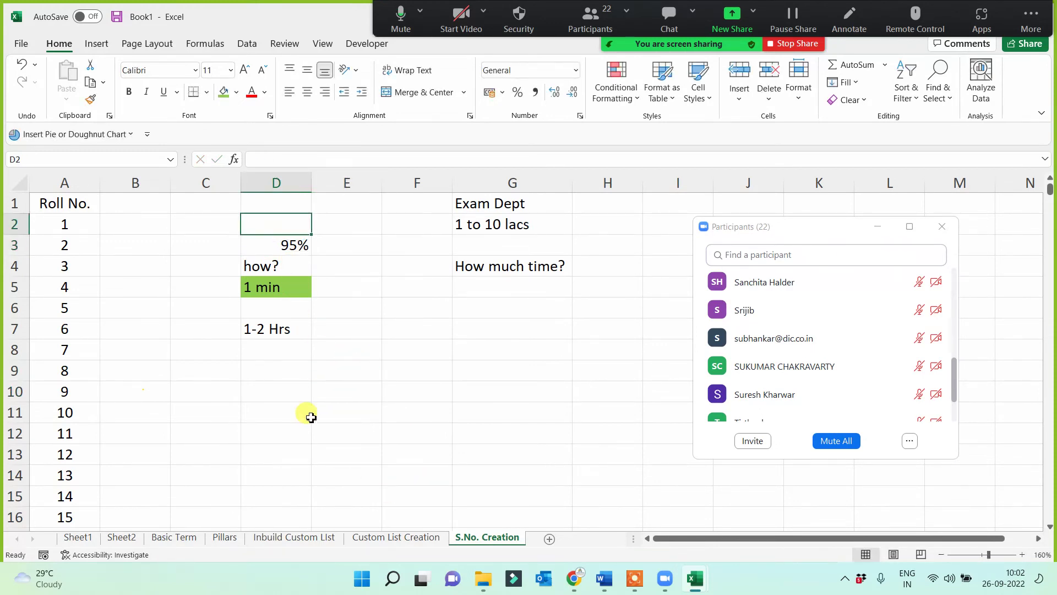
text(drag)
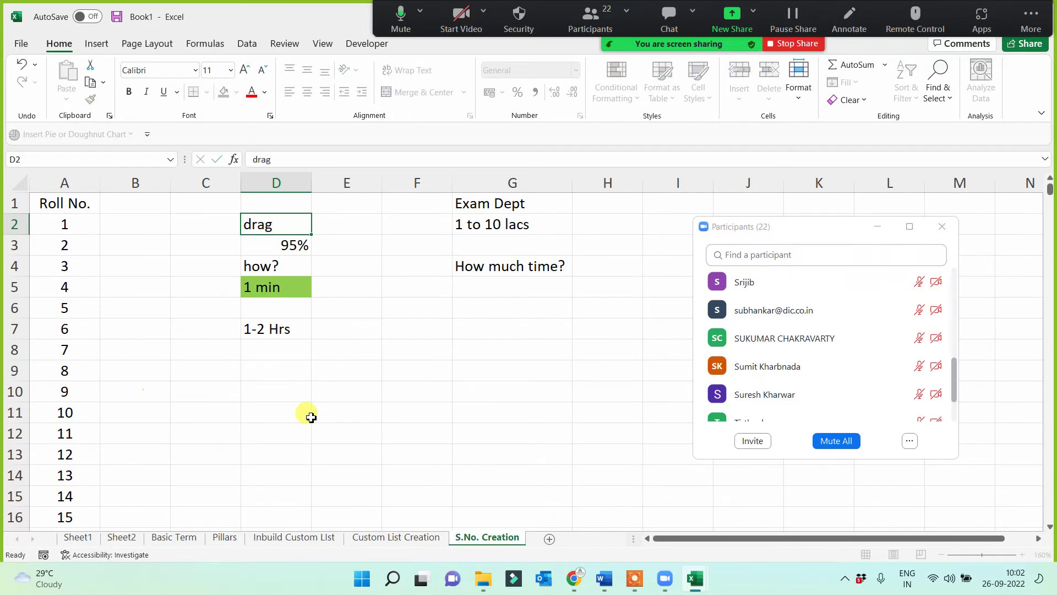
key(Return)
click(70, 224)
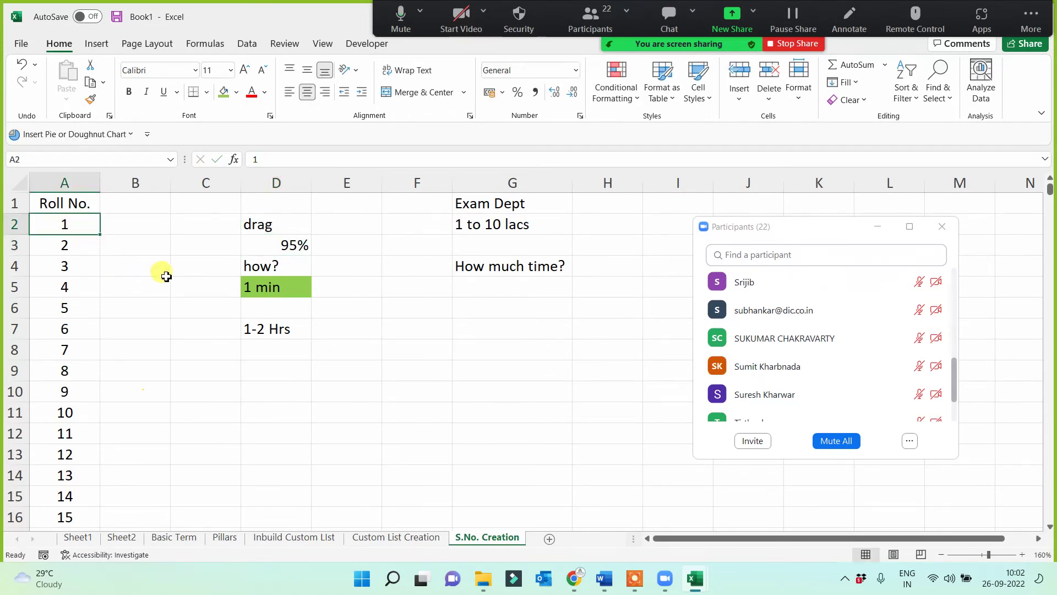
click(277, 332)
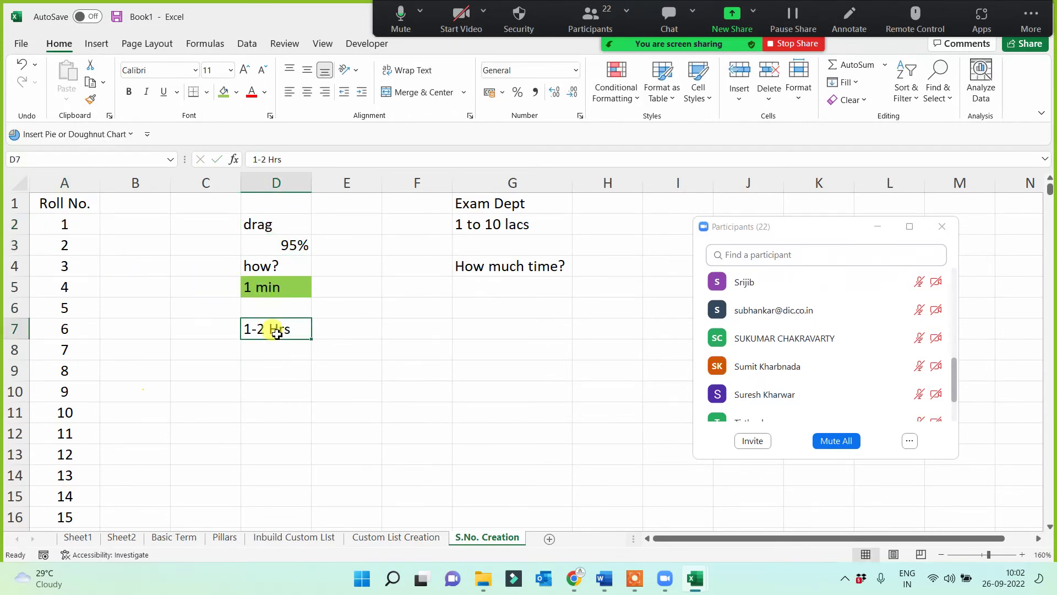
click(488, 223)
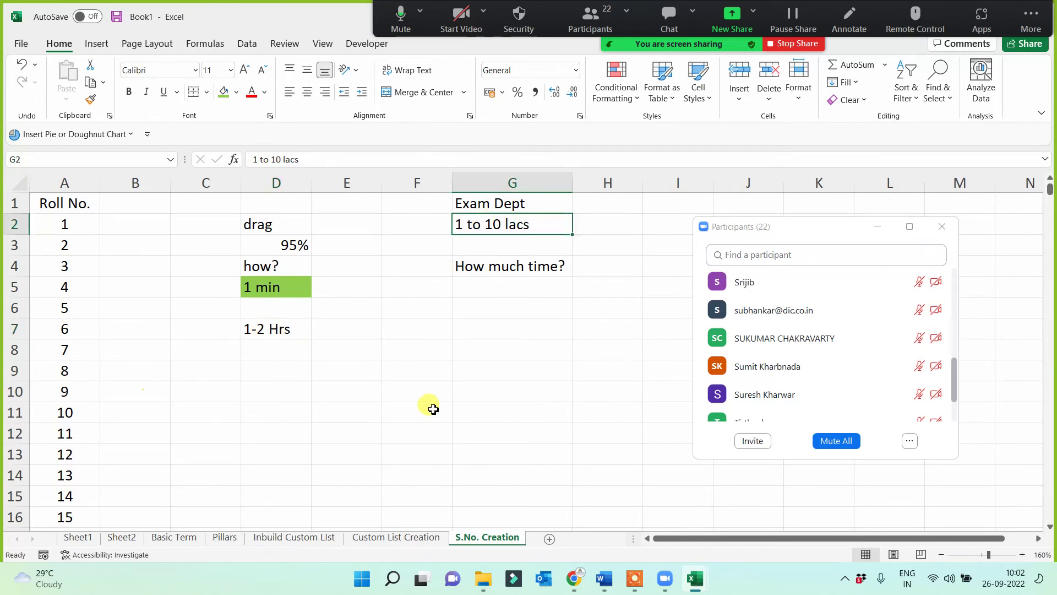
click(335, 226)
mouse_move(822, 333)
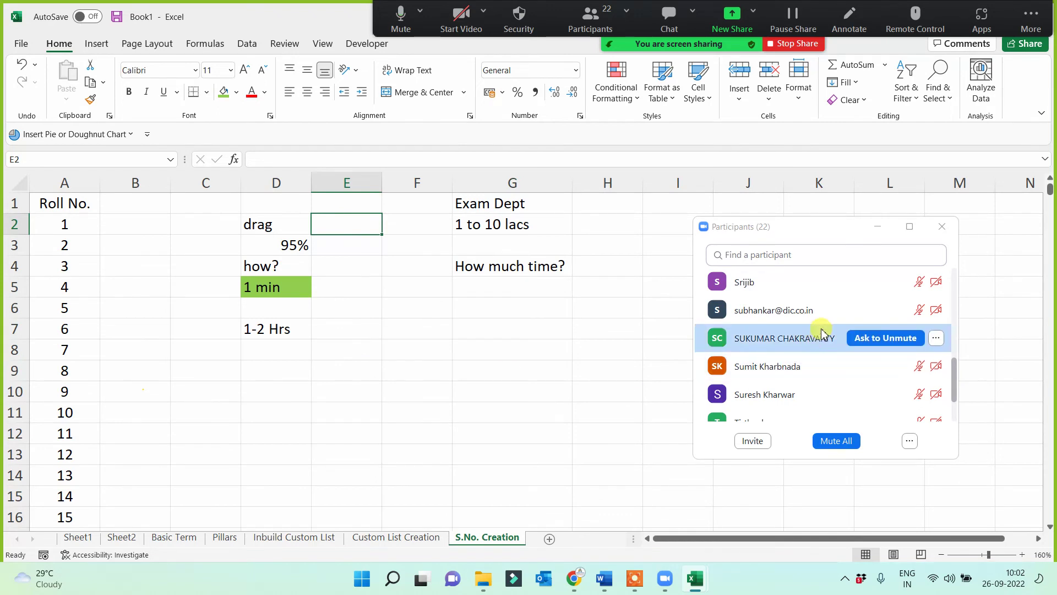
drag(955, 388, 956, 276)
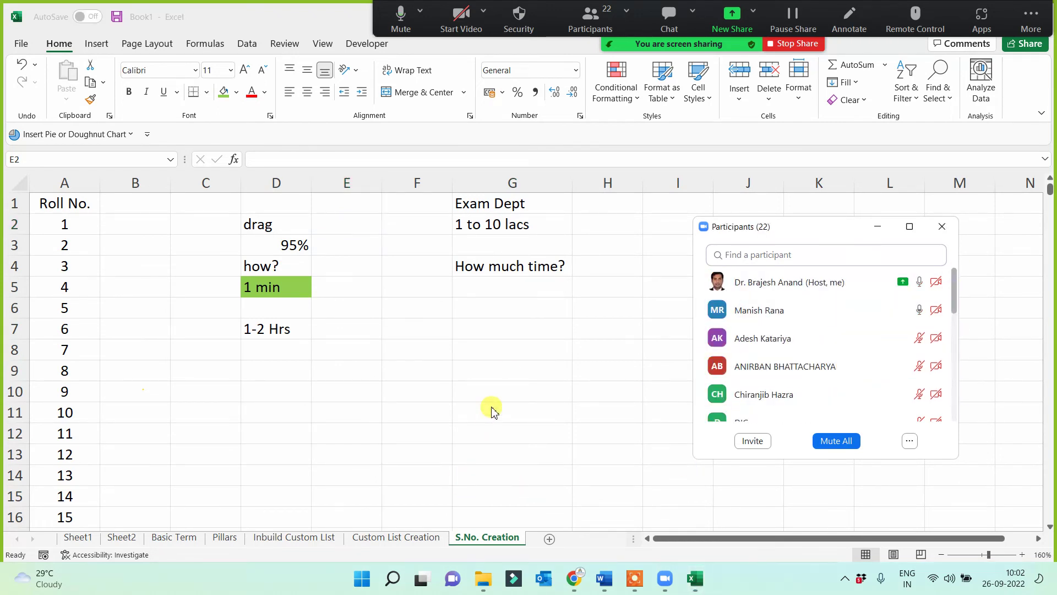
click(306, 370)
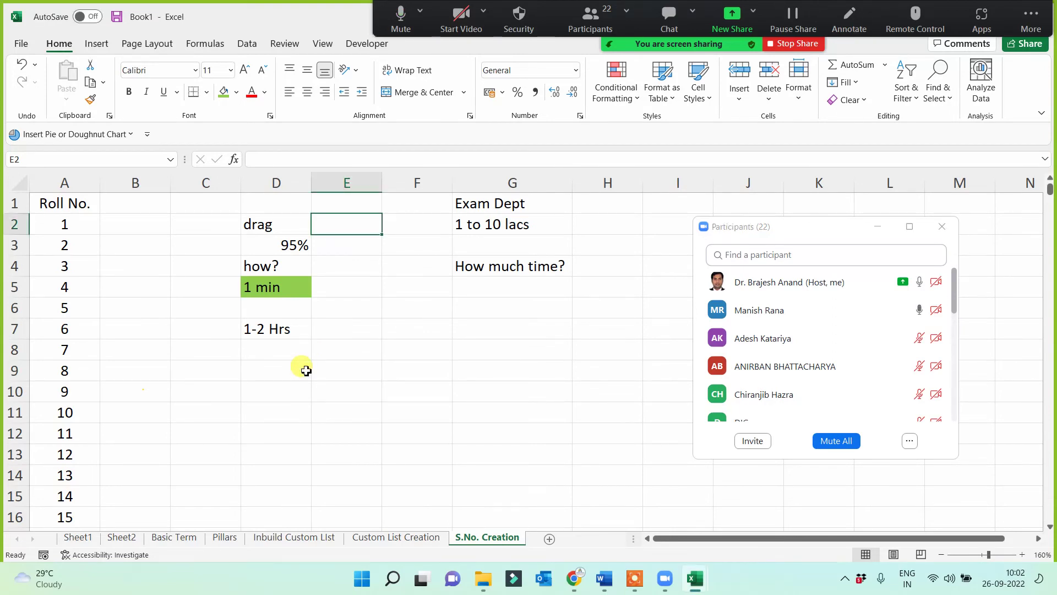
Delete all roll numbers from A3 downward, keeping only the 1 in A2.
click(90, 245)
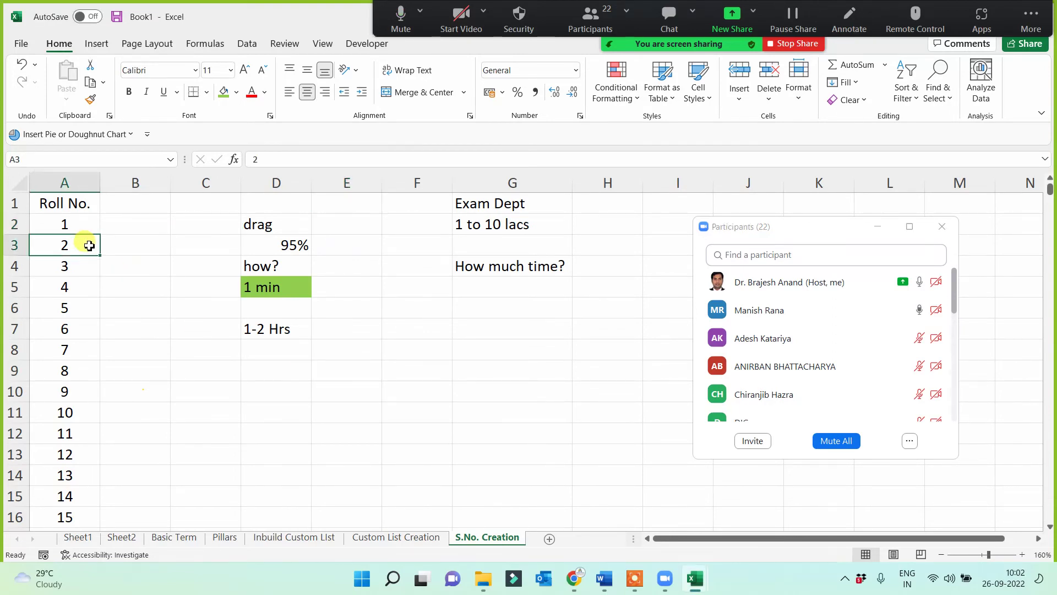
key(ctrl+shift+Down)
key(Delete)
scroll(73, 264, up, 2)
Enter the formula =A2+1 in A3 to calculate the second roll number from the first.
click(65, 245)
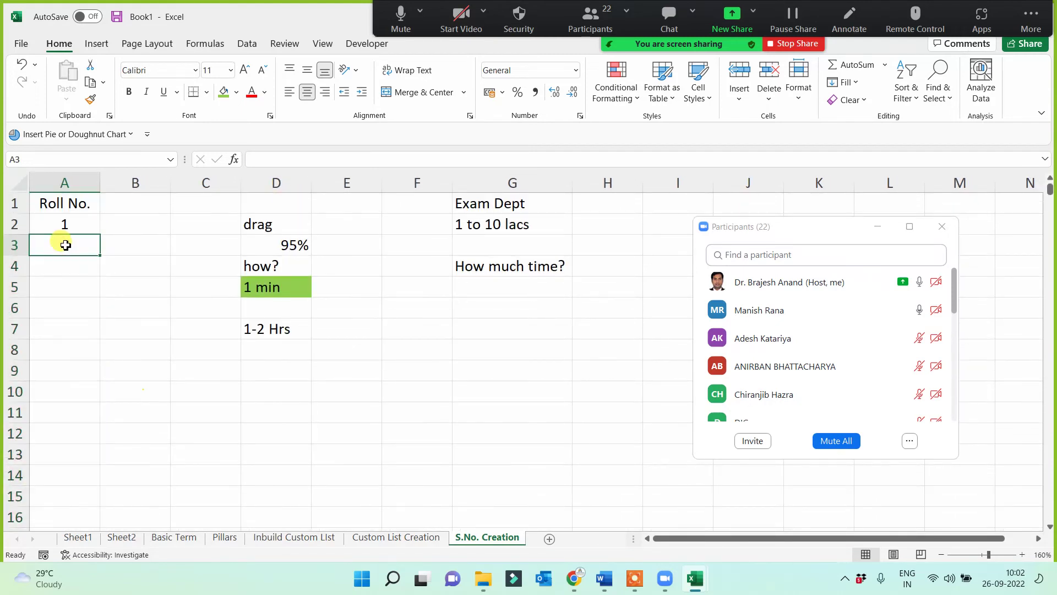
text(=)
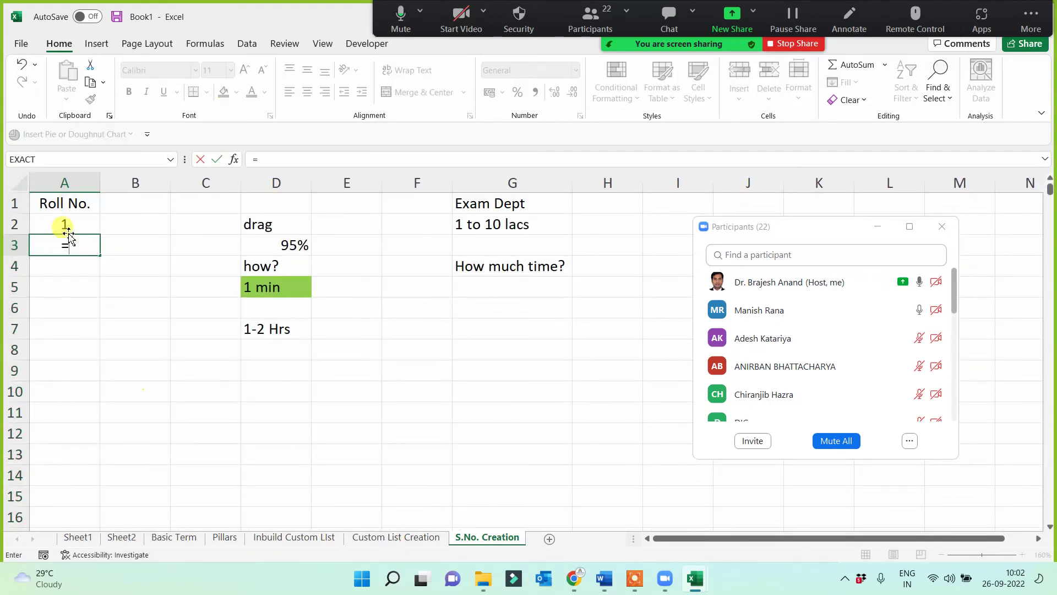
click(73, 223)
text(+1)
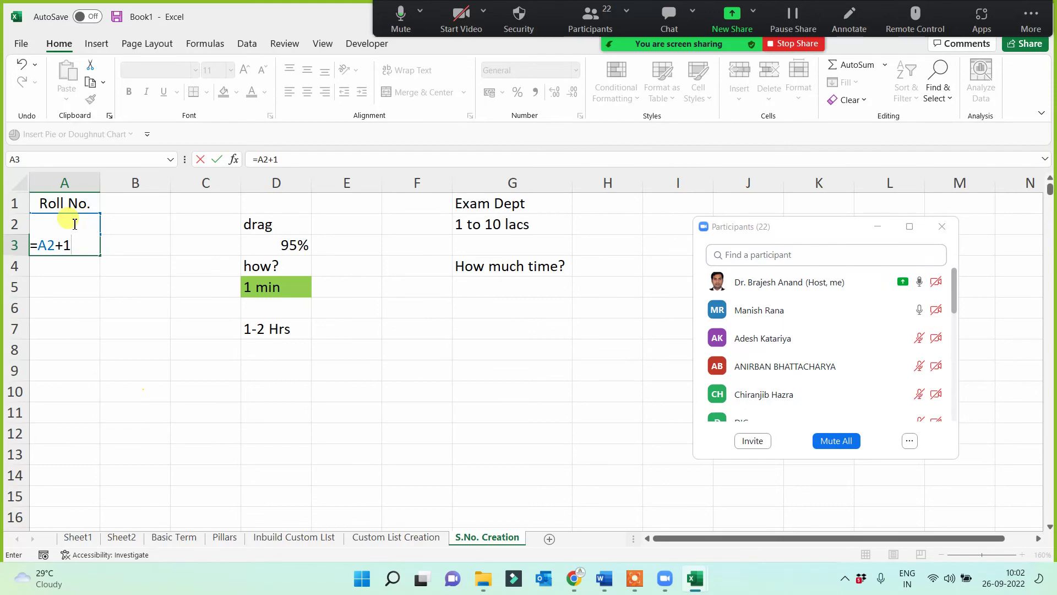
key(Return)
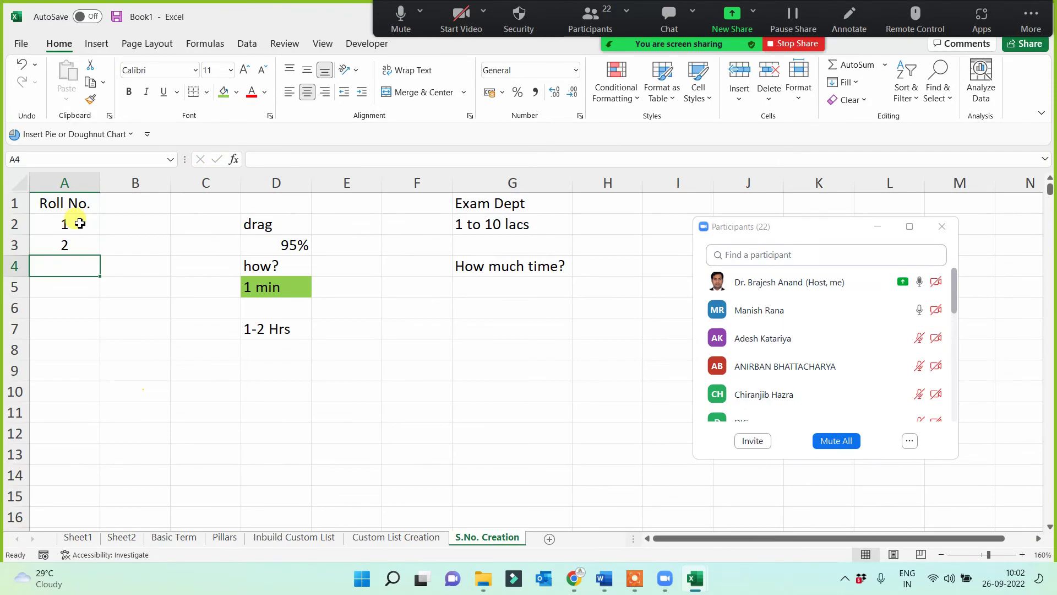
click(87, 251)
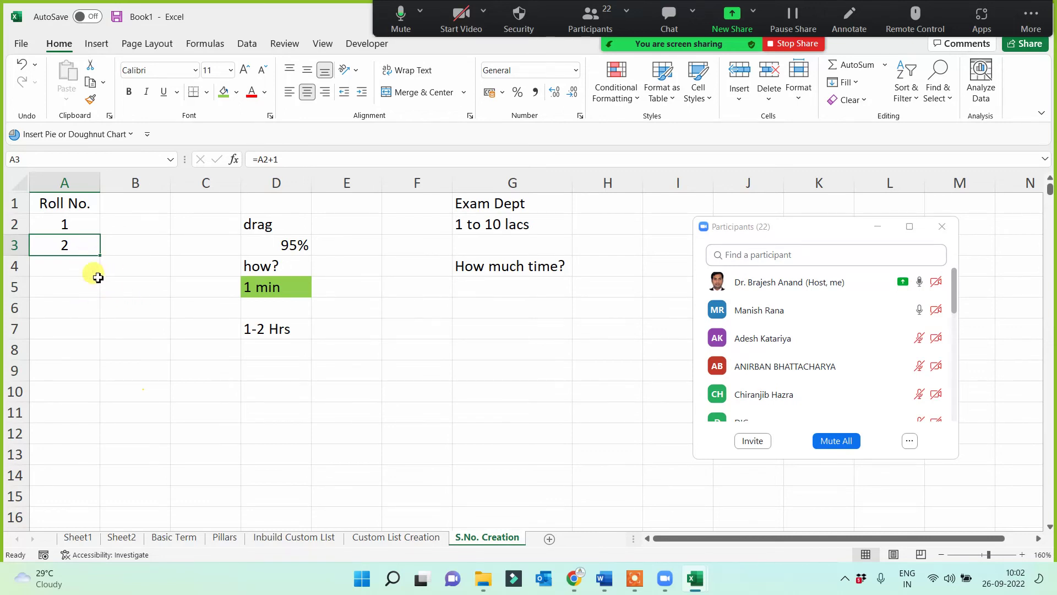
drag(76, 266, 67, 493)
drag(74, 265, 78, 488)
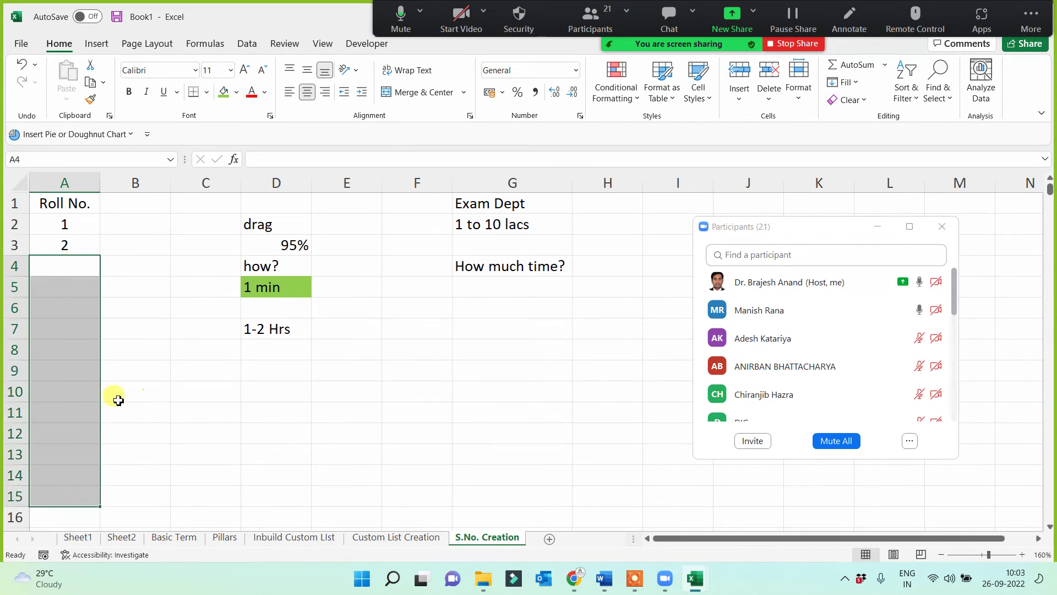
click(113, 372)
click(68, 248)
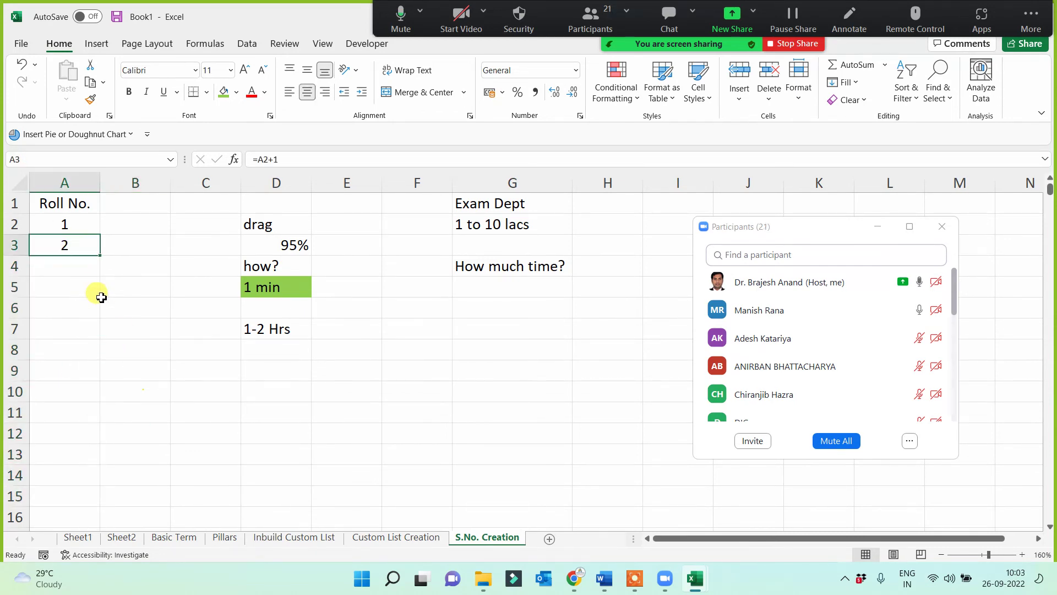
click(70, 284)
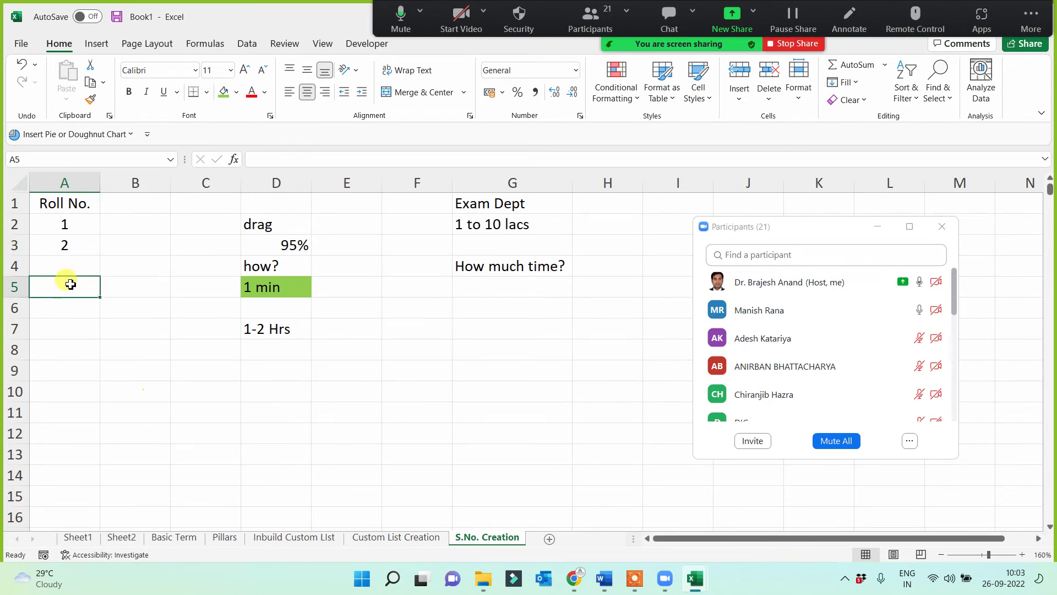
key(Up)
key(Up)
key(Down)
key(Up)
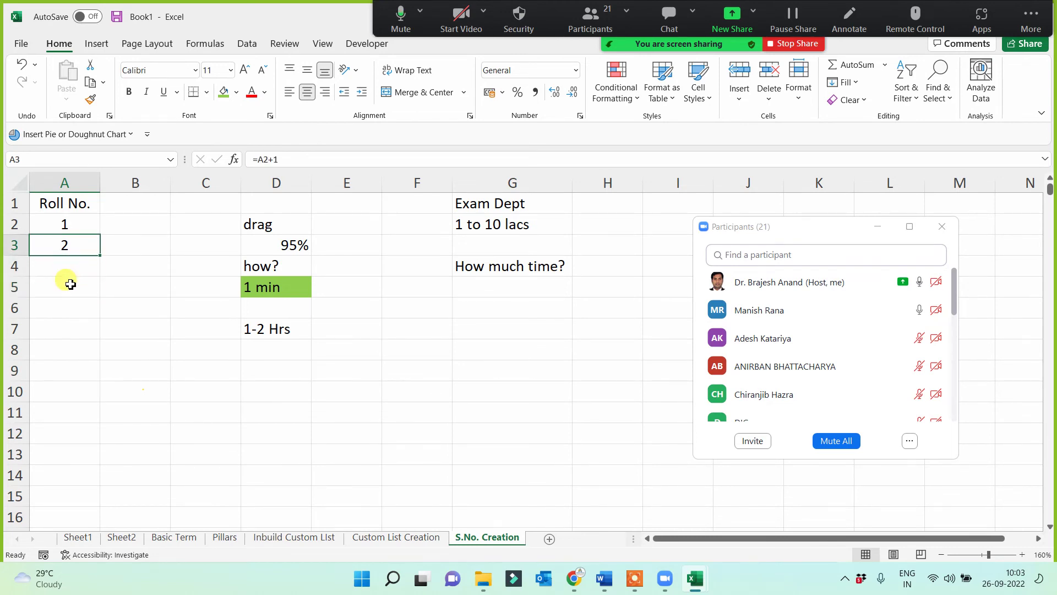
key(shift+Down)
key(shift+Down)
key(shift+Down)
key(shift+Down)
key(shift+Down)
key(shift+Down)
key(shift+Down)
key(shift+Down)
key(shift+Down)
key(shift+Down)
key(shift+Down)
key(shift+Down)
key(shift+Down)
key(shift+Down)
key(shift+Down)
key(shift+Down)
key(shift+Down)
key(shift+Down)
key(shift+Down)
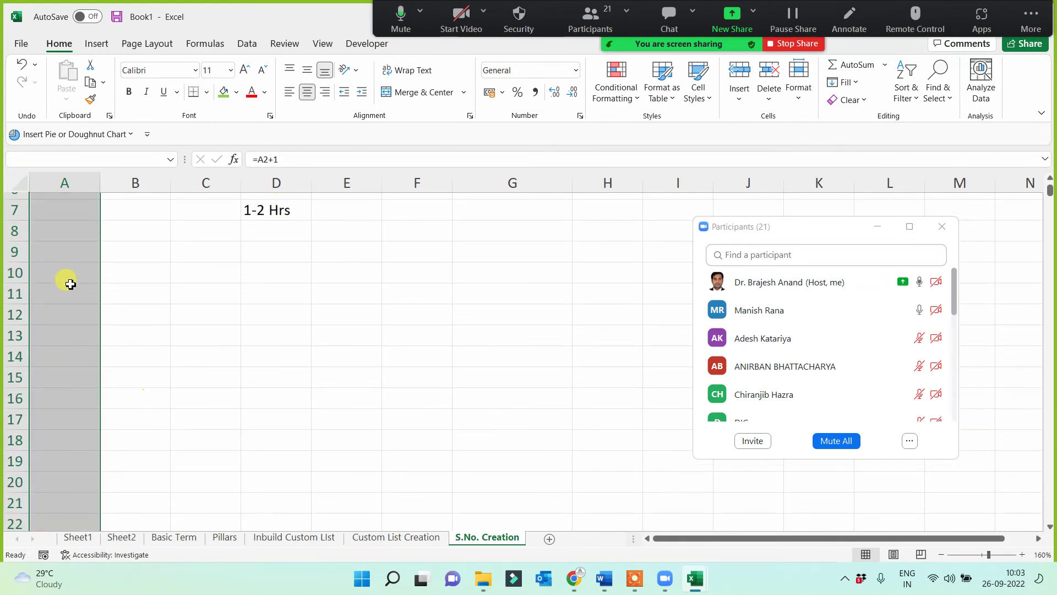
key(ctrl+Home)
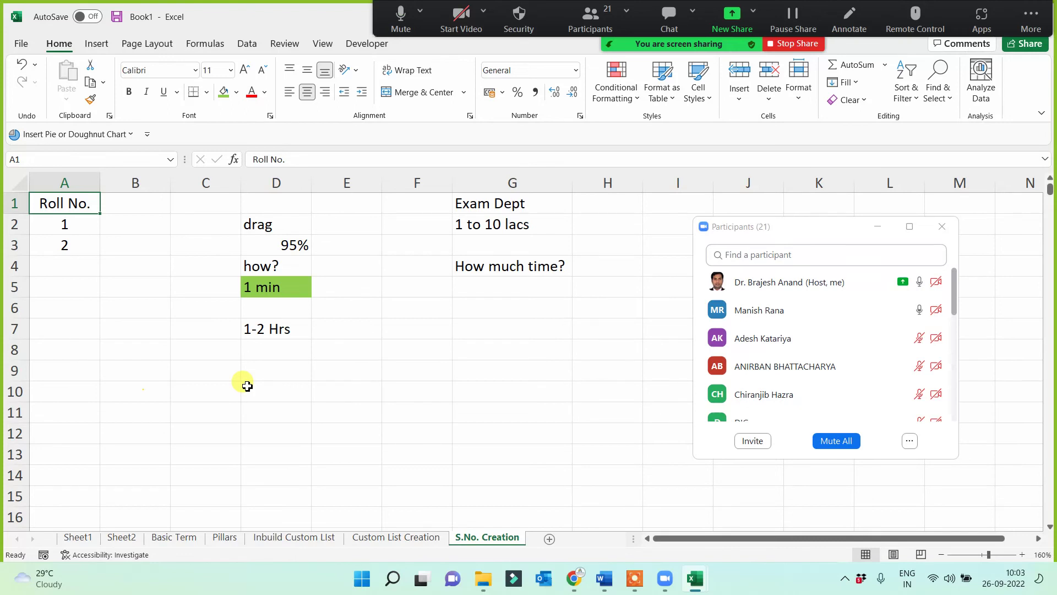
Copy the formula cell A3 and check how far column A extends by jumping between its last row and the data.
click(88, 251)
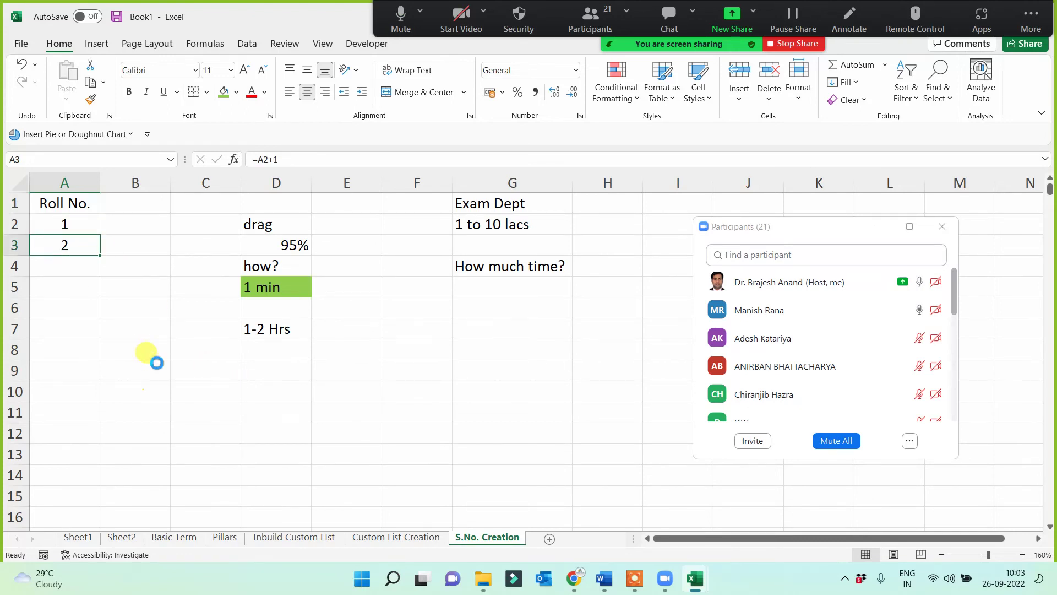
key(ctrl+c)
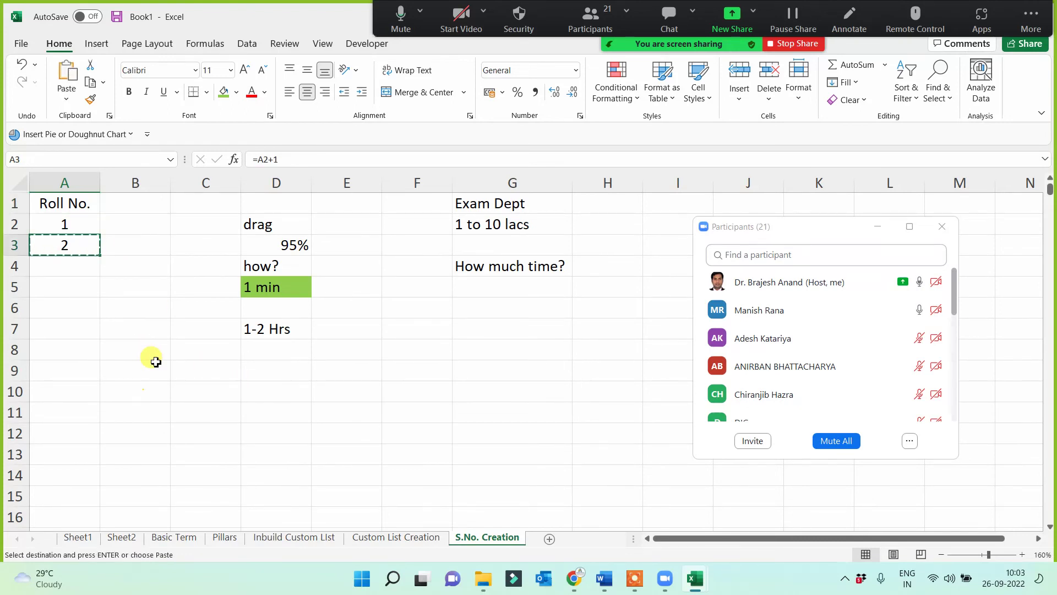
click(73, 274)
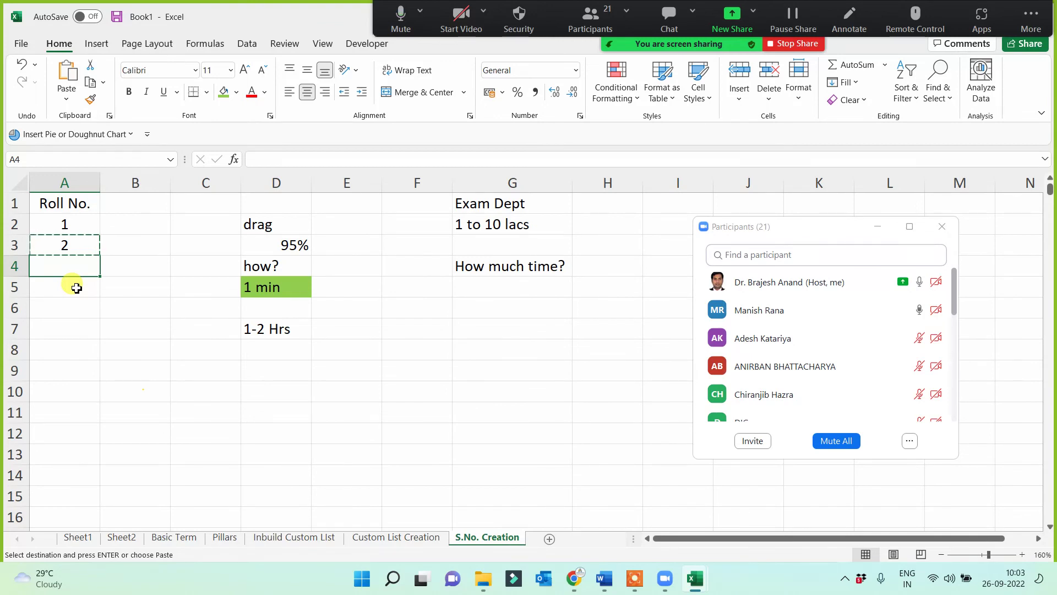
key(ctrl+Down)
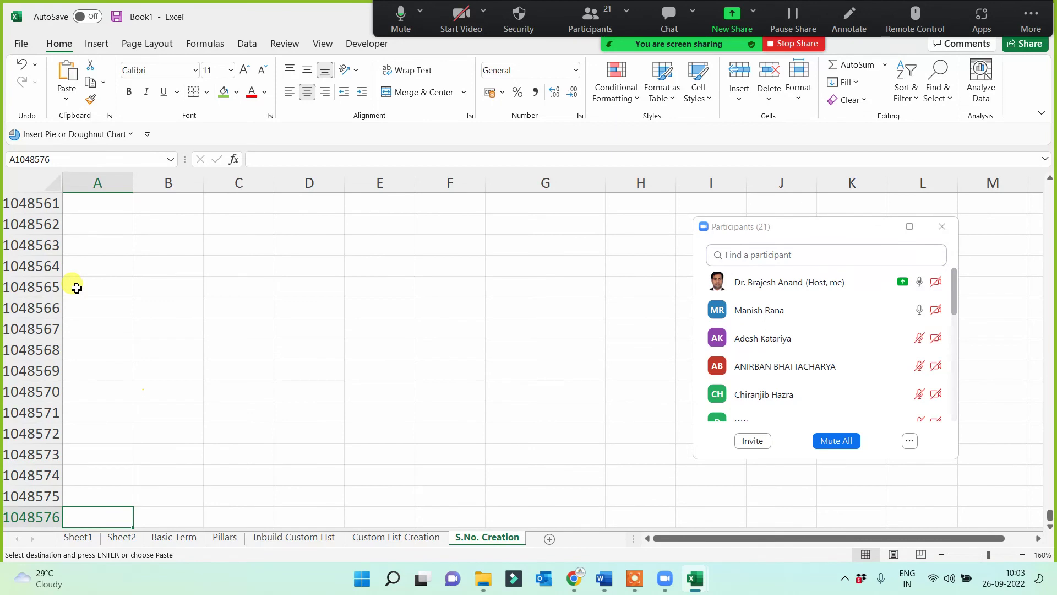
click(83, 461)
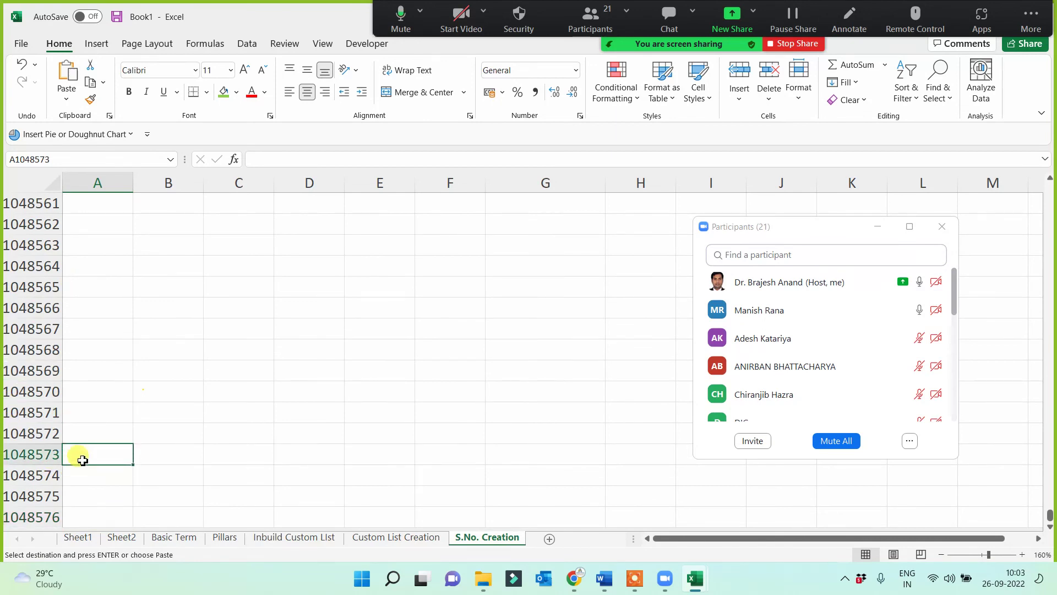
key(ctrl+Up)
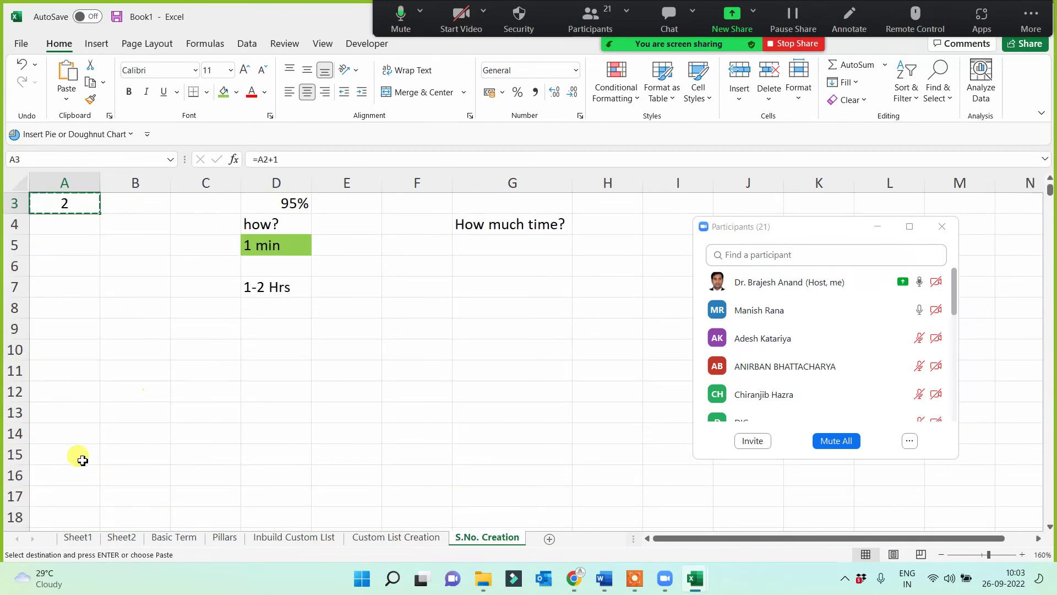
key(Up)
key(Down)
key(Down)
key(ctrl+Down)
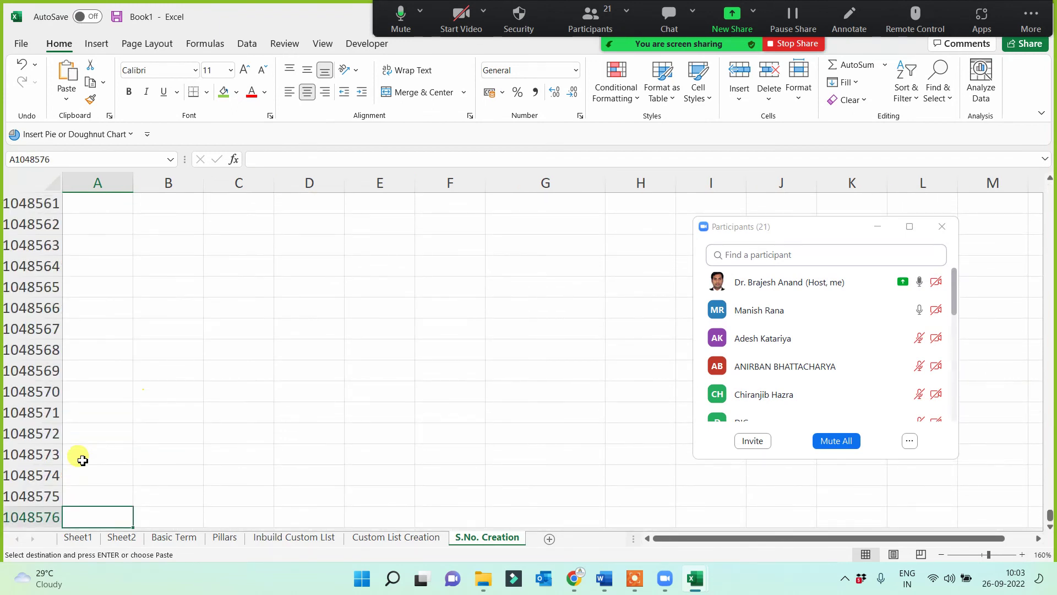
key(ctrl+Up)
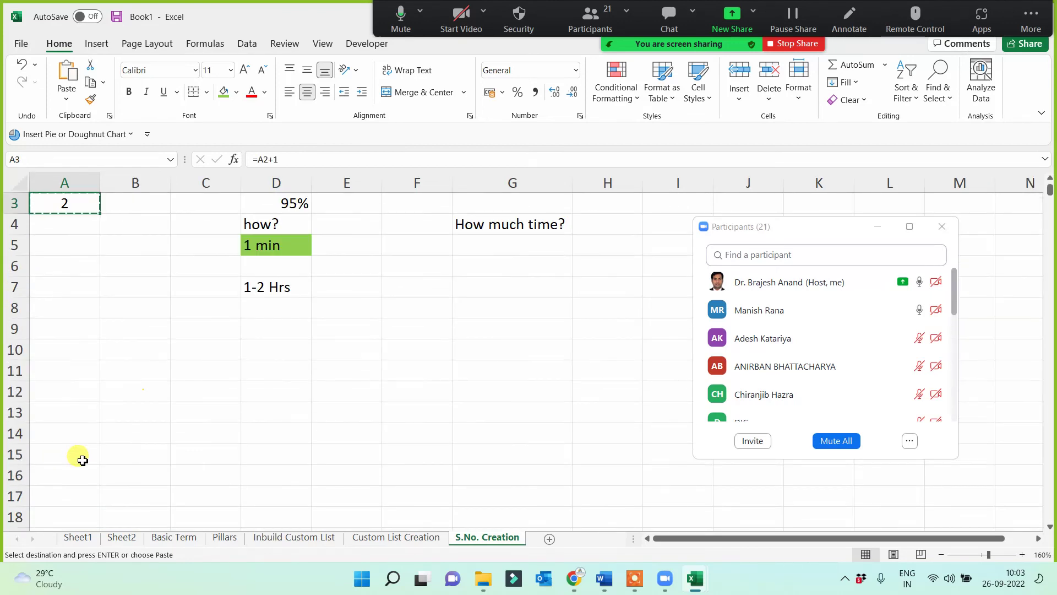
key(Up)
key(Up)
key(Down)
key(Down)
key(Down)
key(Down)
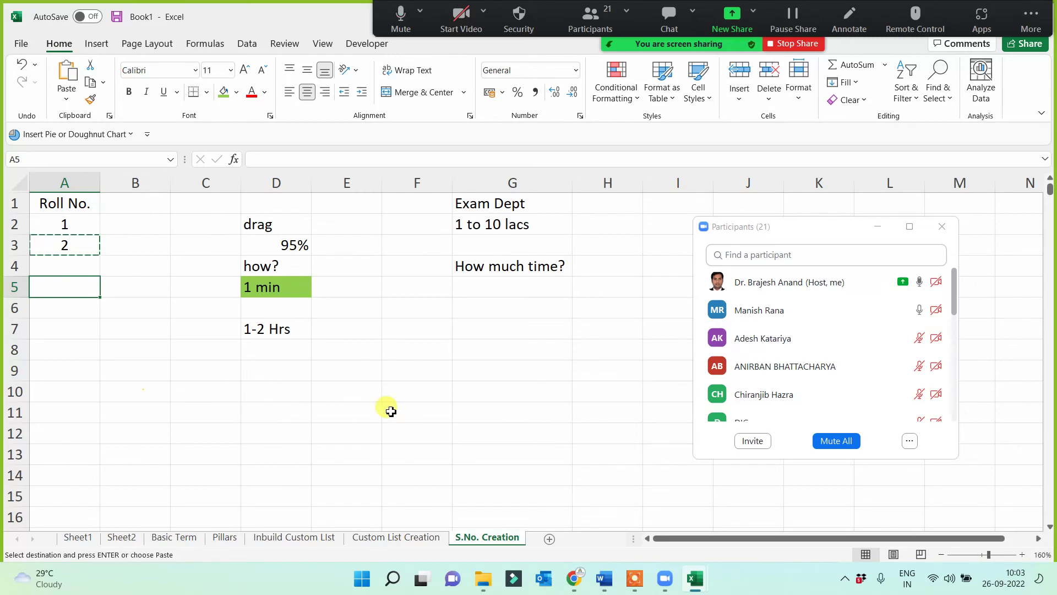
click(325, 215)
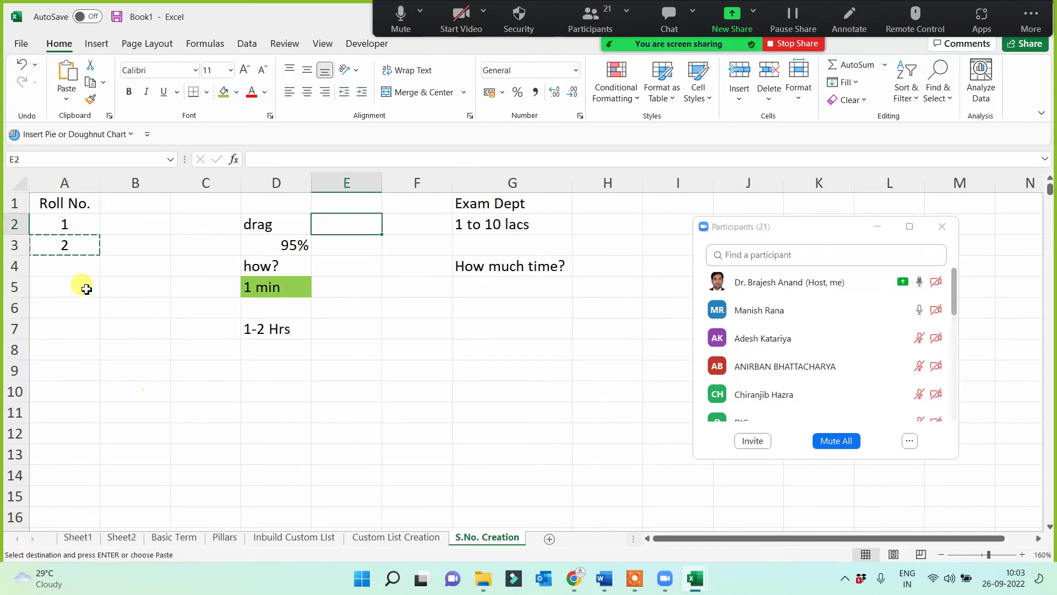
key(Escape)
Go directly to cell A5000 and enter the placeholder text "sdfsd" to mark the end of the series.
click(71, 248)
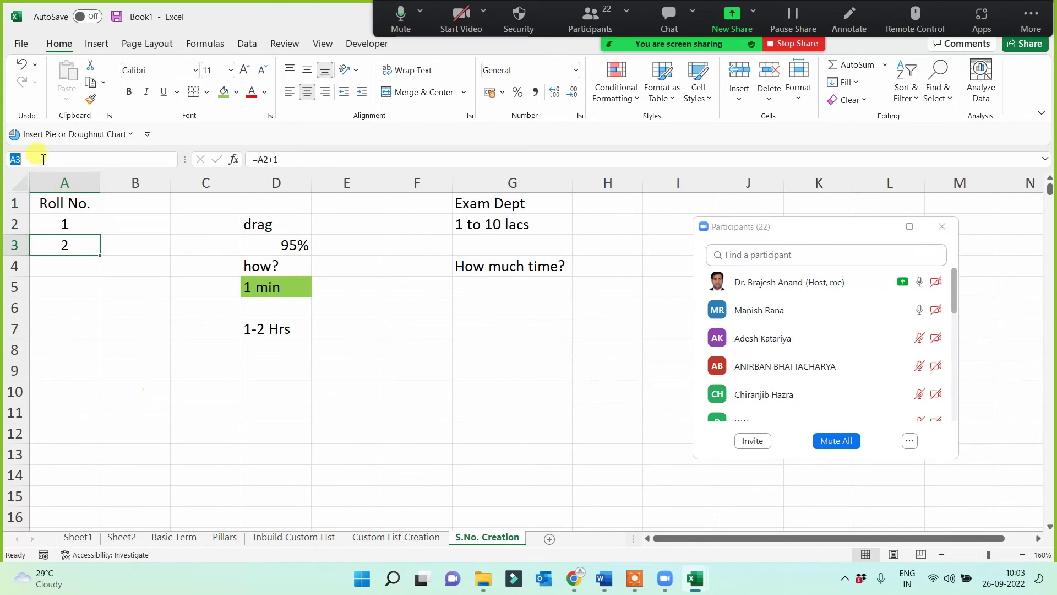
click(89, 294)
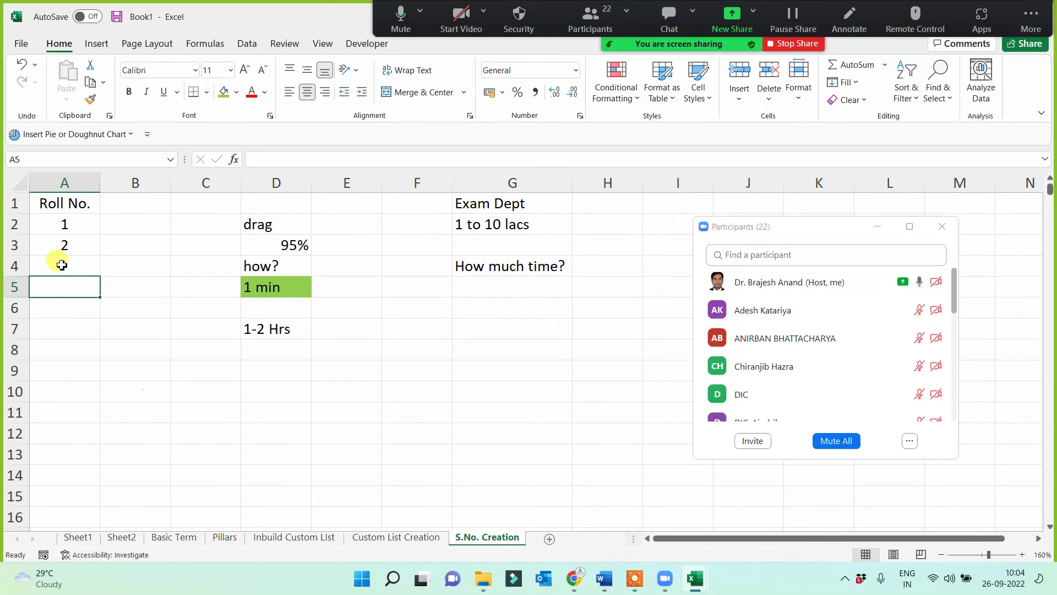
click(46, 159)
click(45, 159)
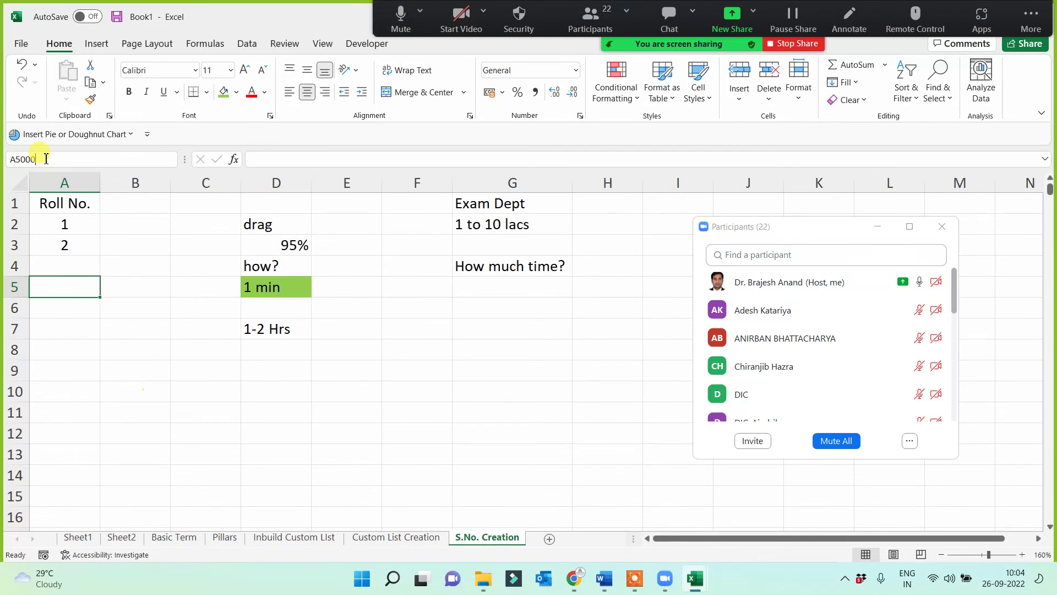
text(000)
key(Return)
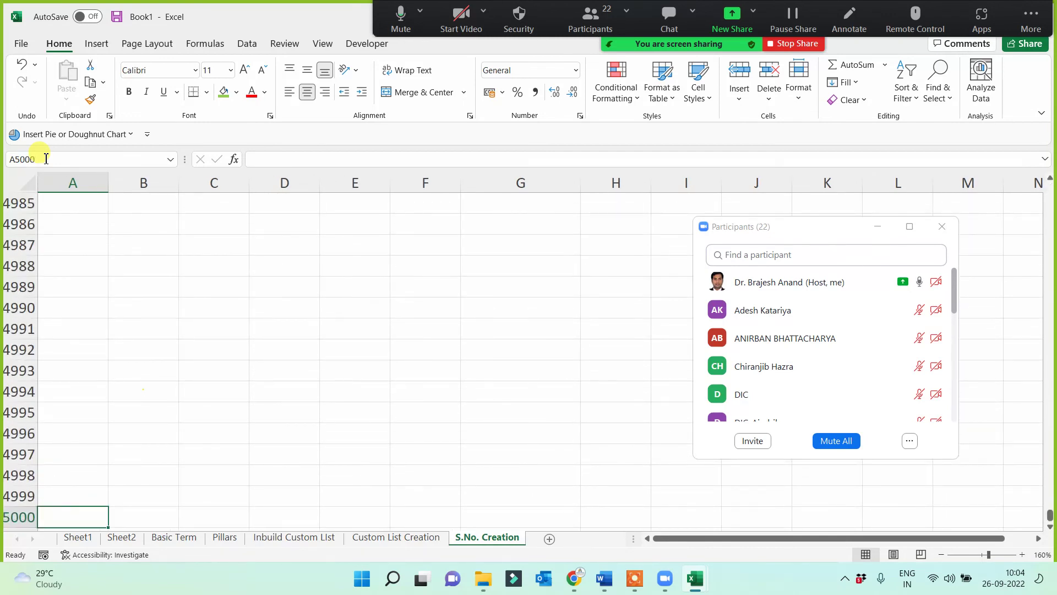
text(sdfsd)
click(88, 433)
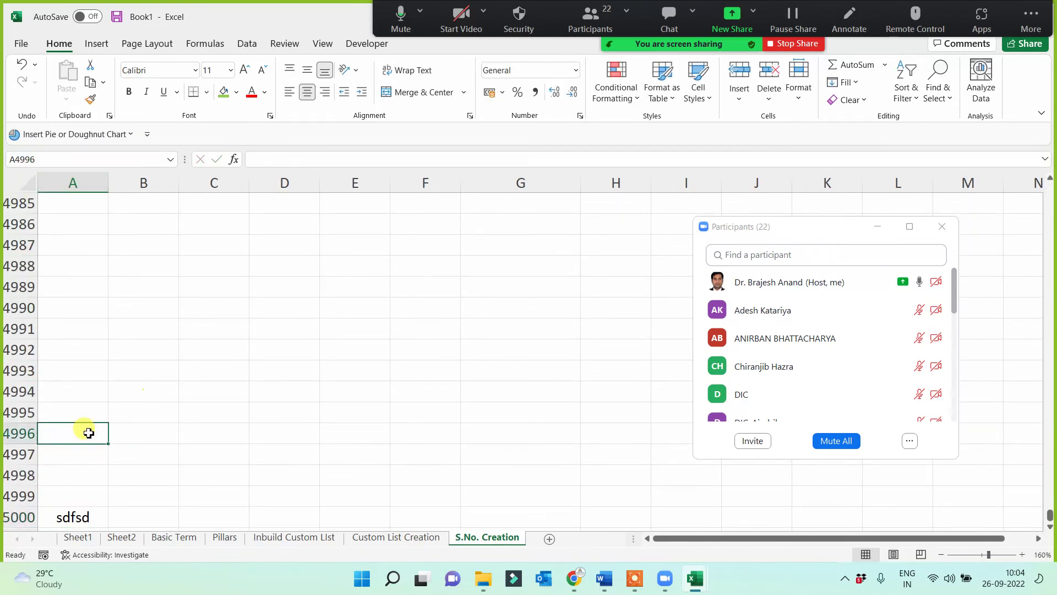
Copy the formula in A3 and paste it down through the marker cell A5000 to fill the roll numbers.
key(ctrl+Up)
scroll(88, 433, up, 1)
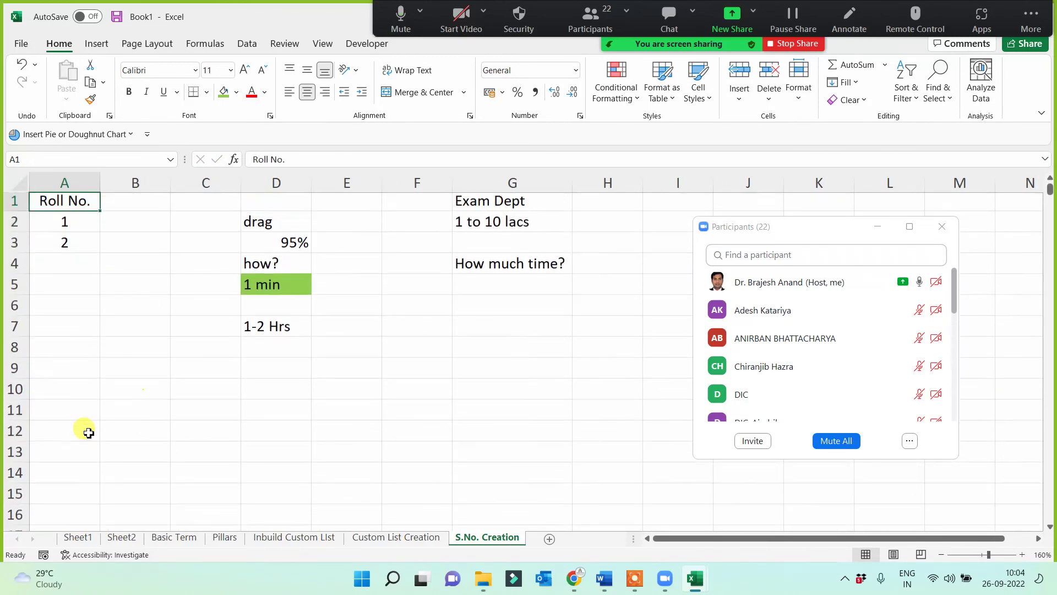
key(ctrl+c)
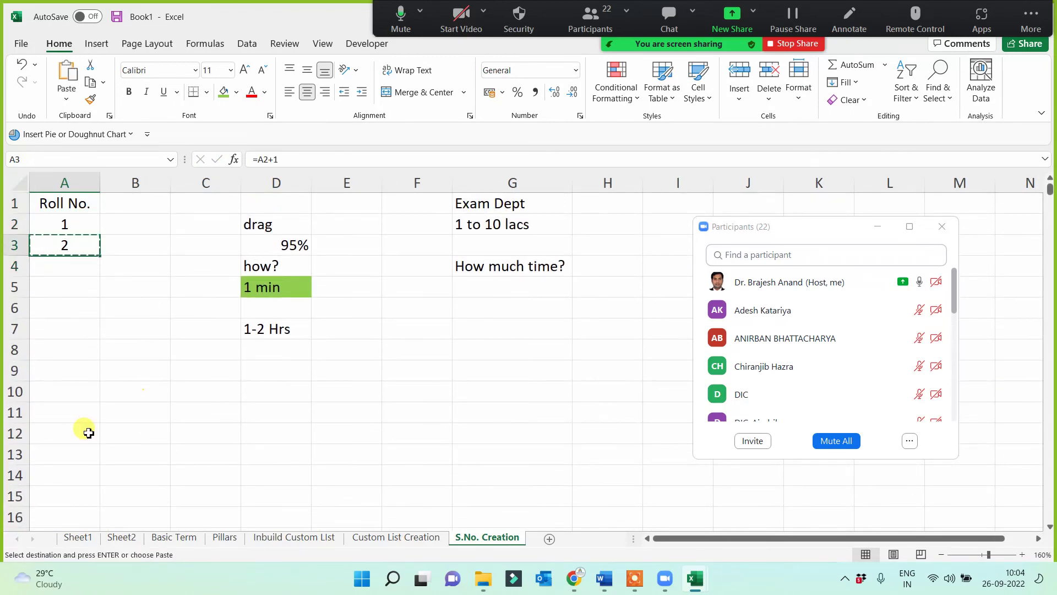
key(ctrl+shift+Down)
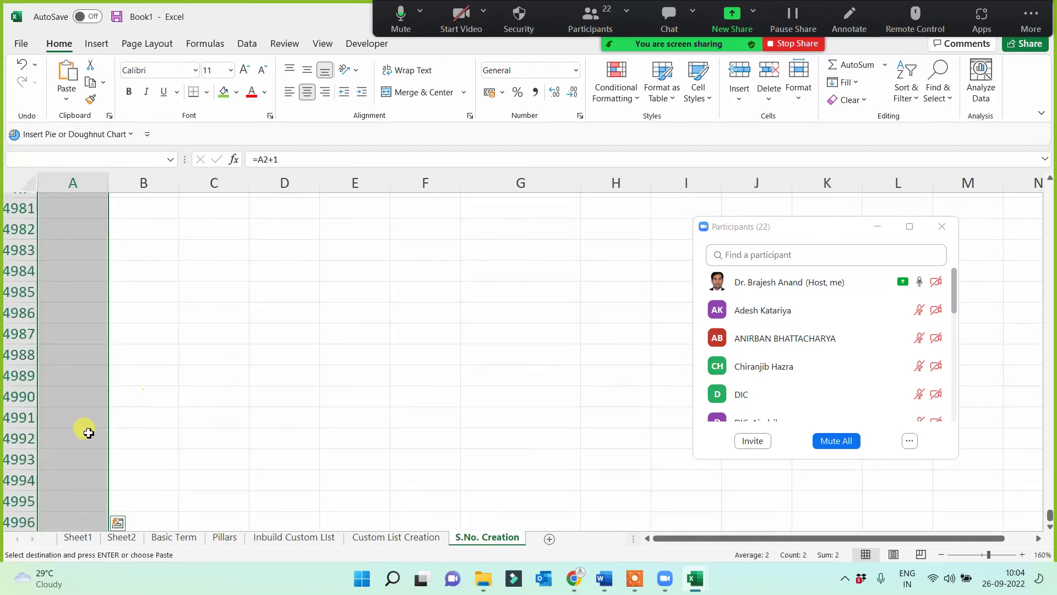
key(ctrl+v)
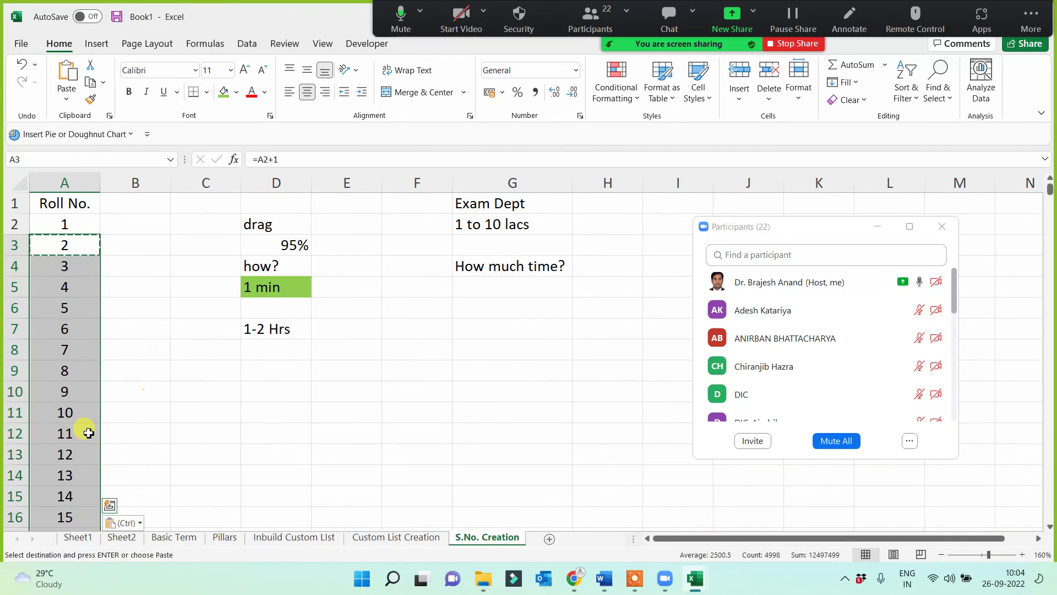
key(Up)
key(Up)
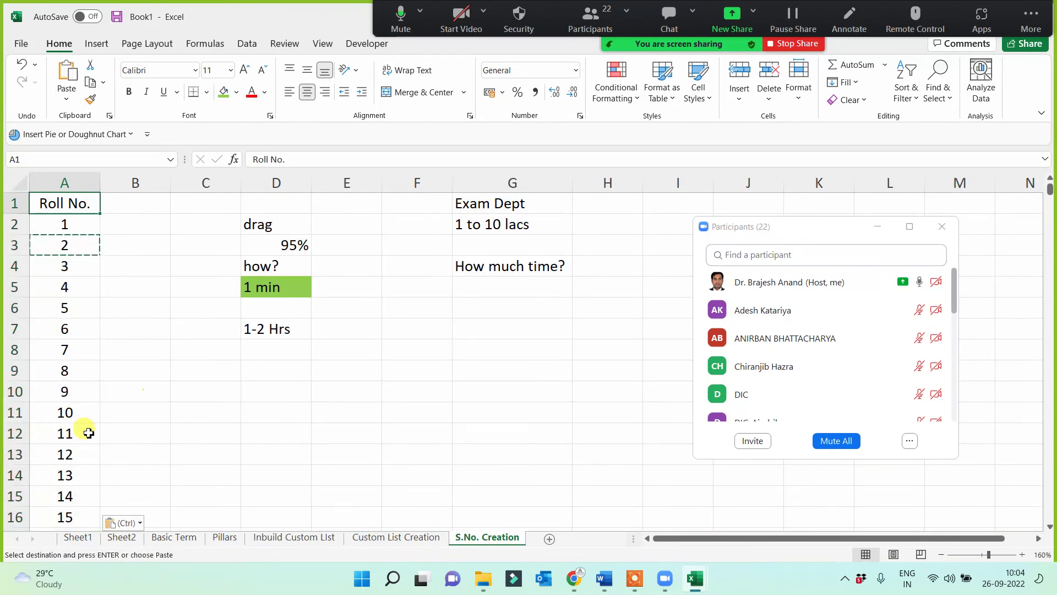
key(Down)
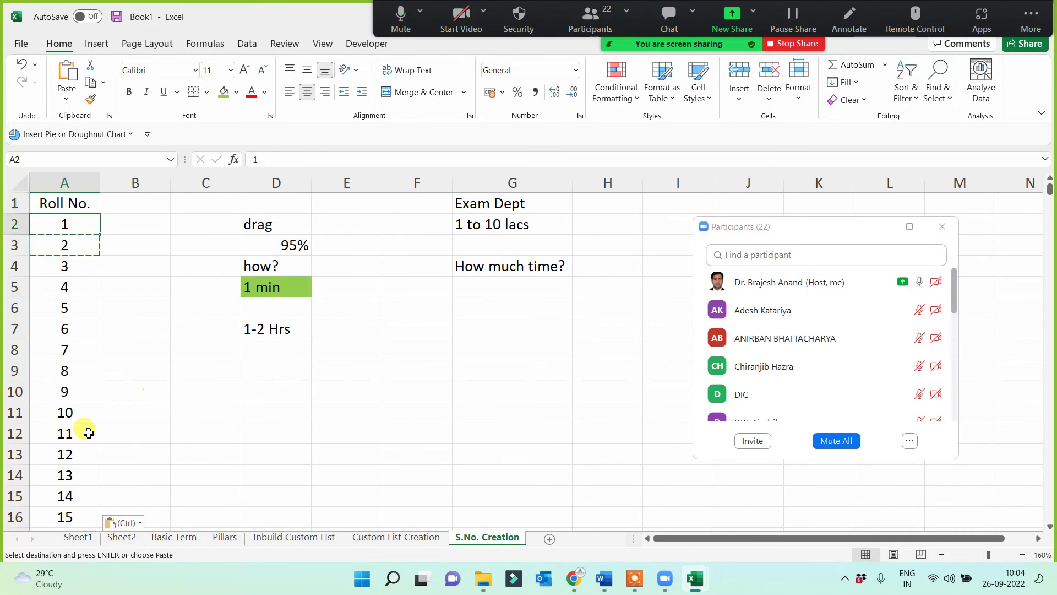
Enter the time estimate "1-2 min" in E5, beside the green "1 min" cell.
click(337, 237)
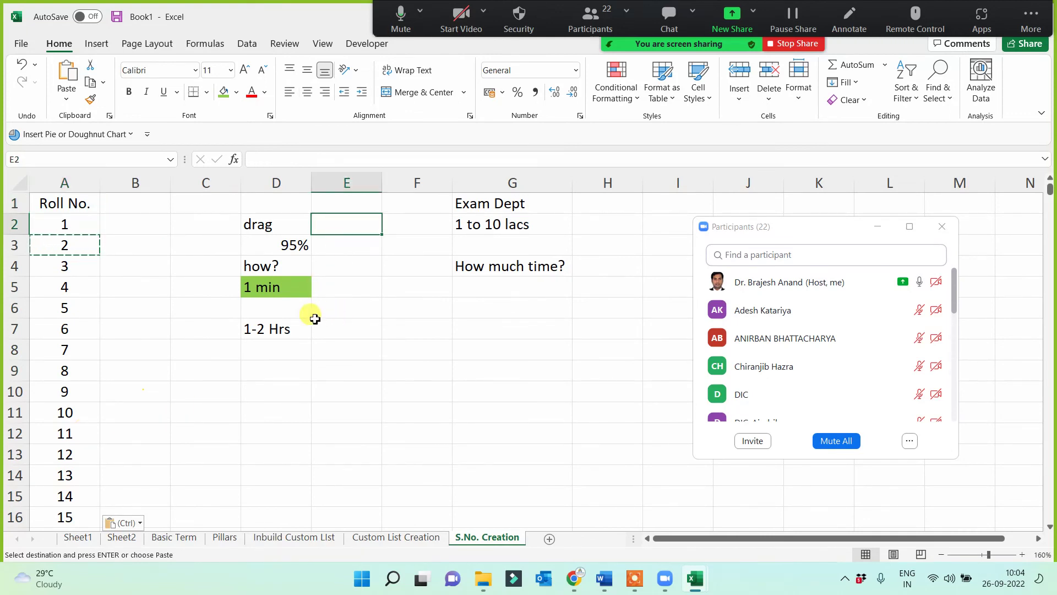
click(340, 289)
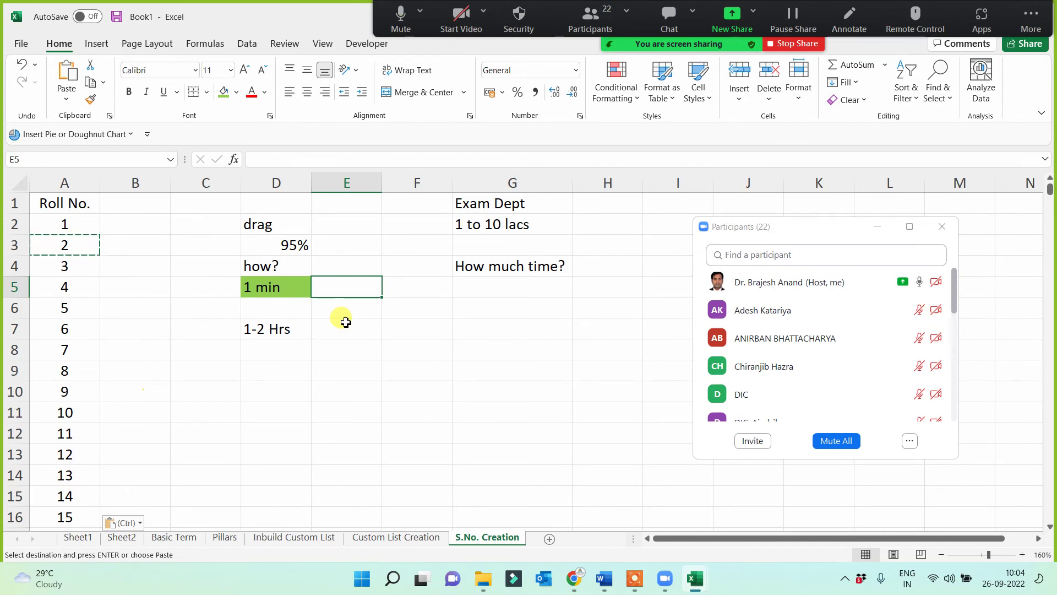
text(1-2 mons)
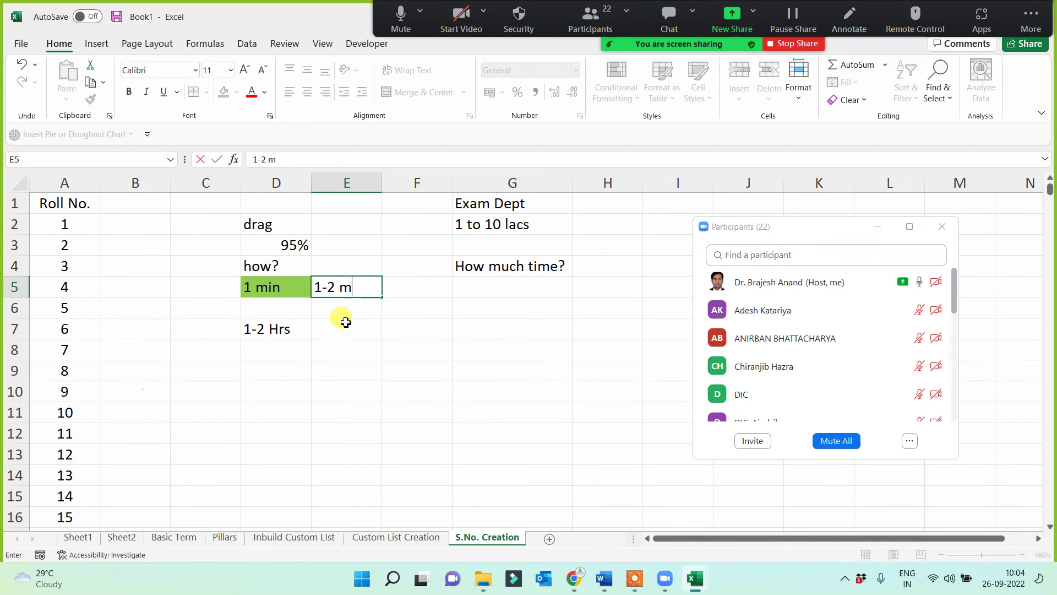
click(345, 322)
click(366, 286)
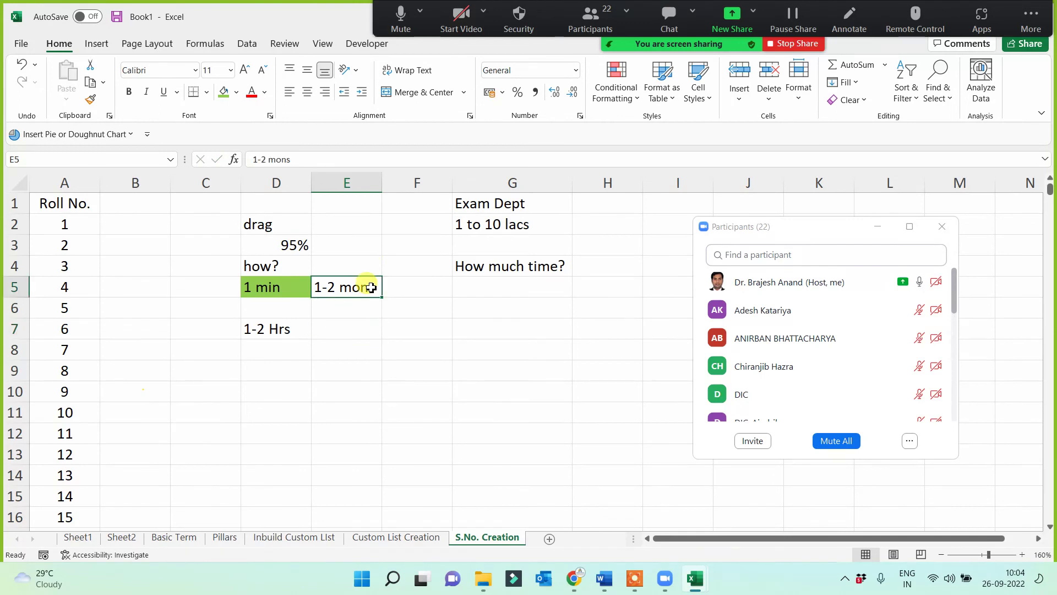
click(307, 161)
key(BackSpace)
key(BackSpace)
key(BackSpace)
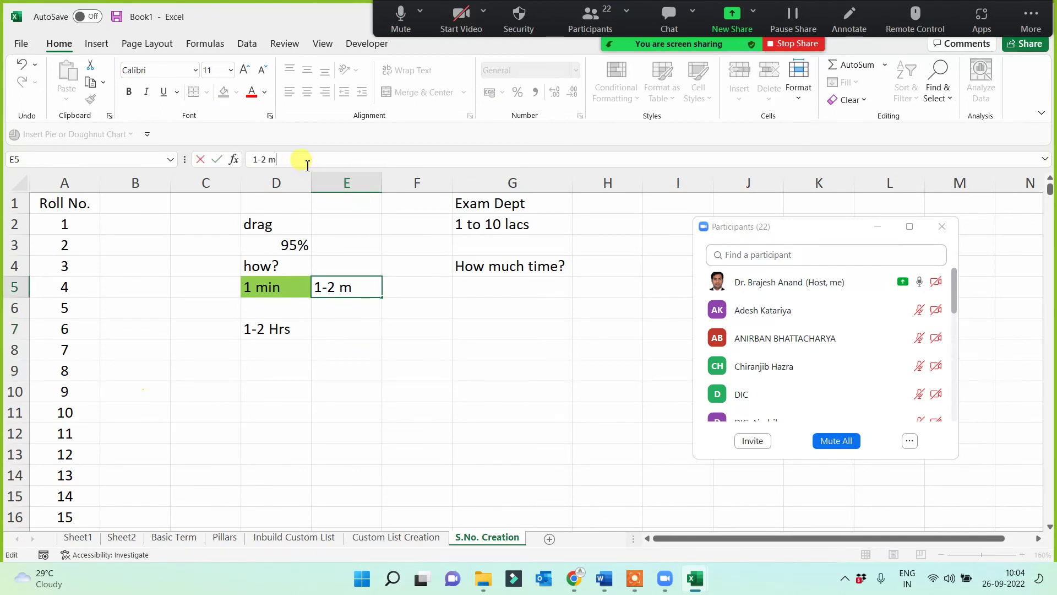
text(in)
click(303, 414)
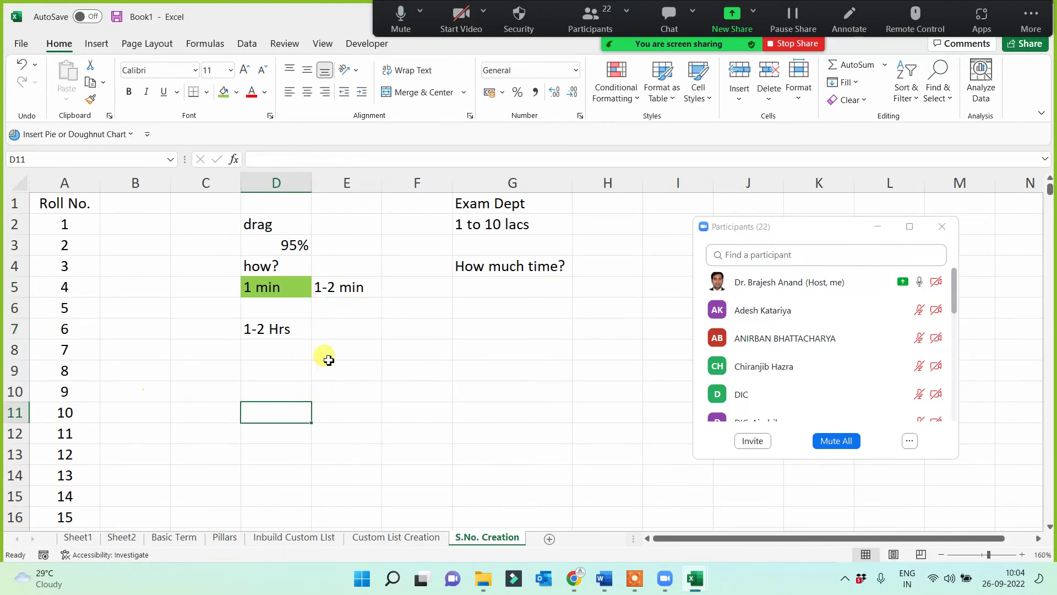
Delete the time estimate from E5.
click(76, 229)
click(74, 202)
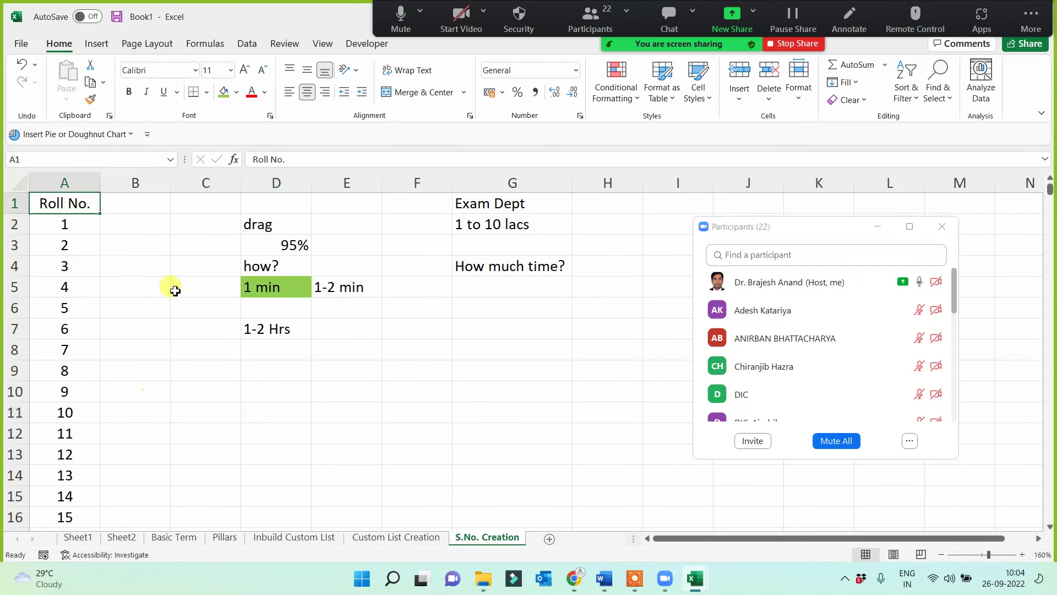
click(340, 287)
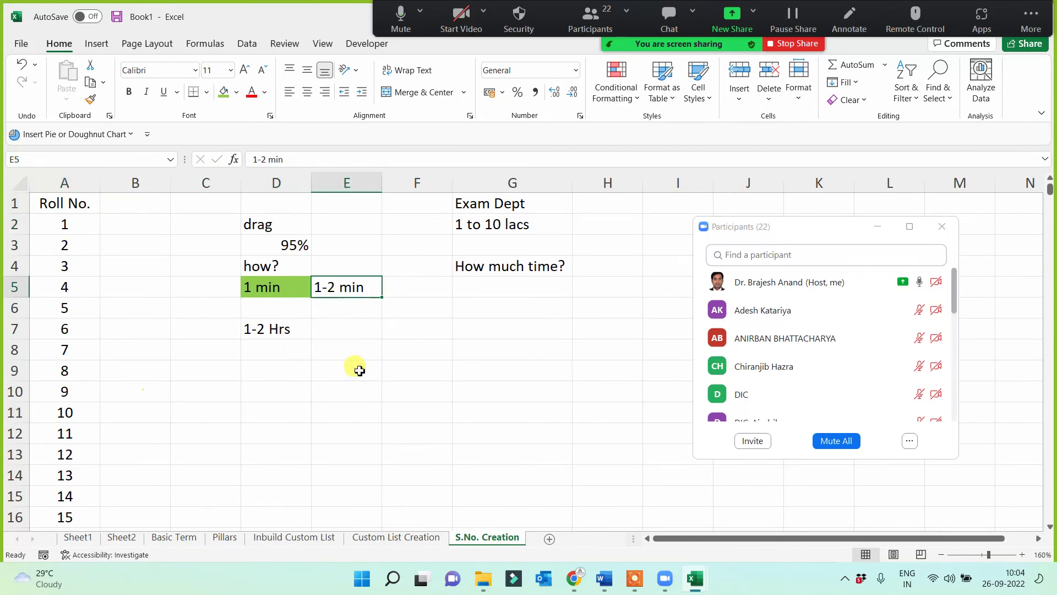
key(Delete)
click(348, 370)
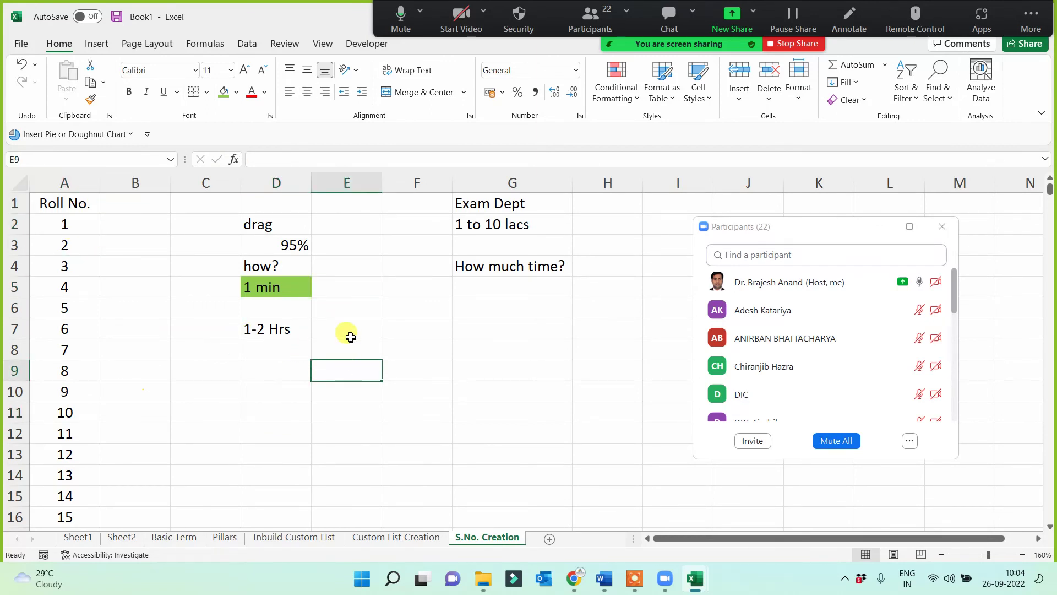
Enter the time estimate "<10 Sec" in E3, beside the 95% cell.
click(342, 224)
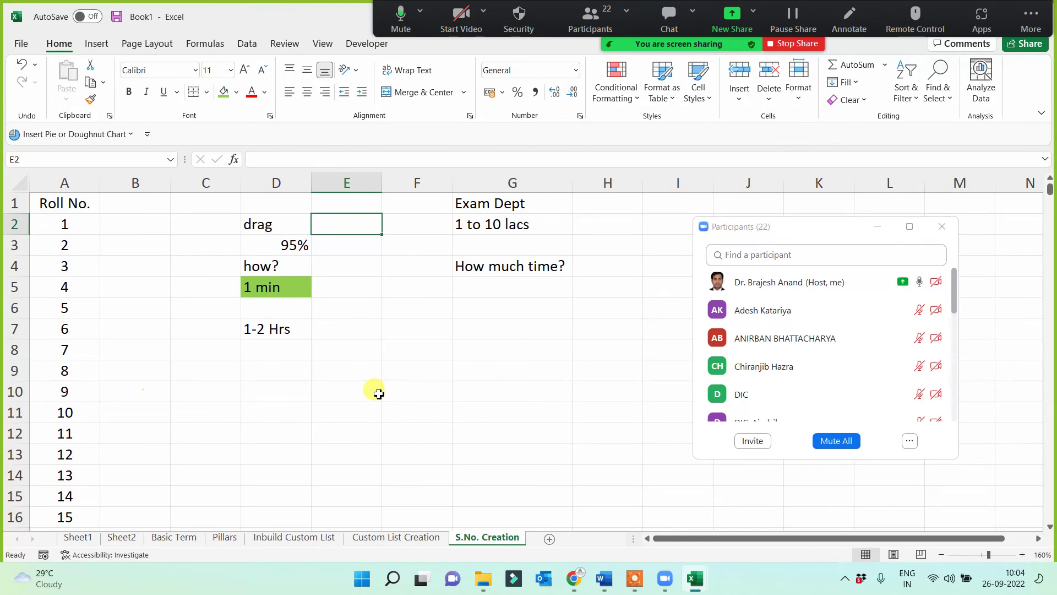
key(Down)
text(<)
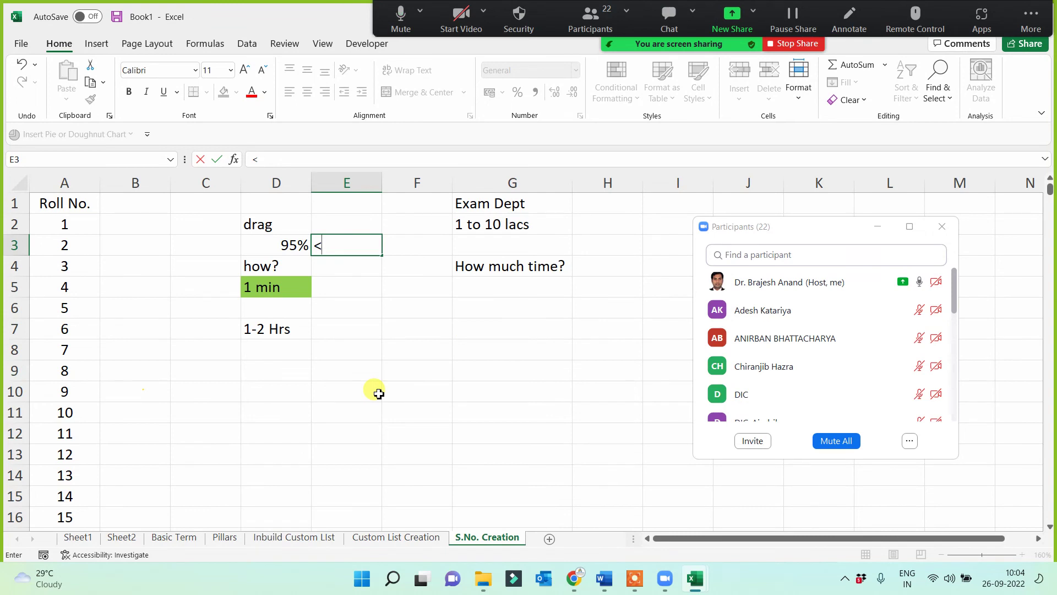
text(10 Sec)
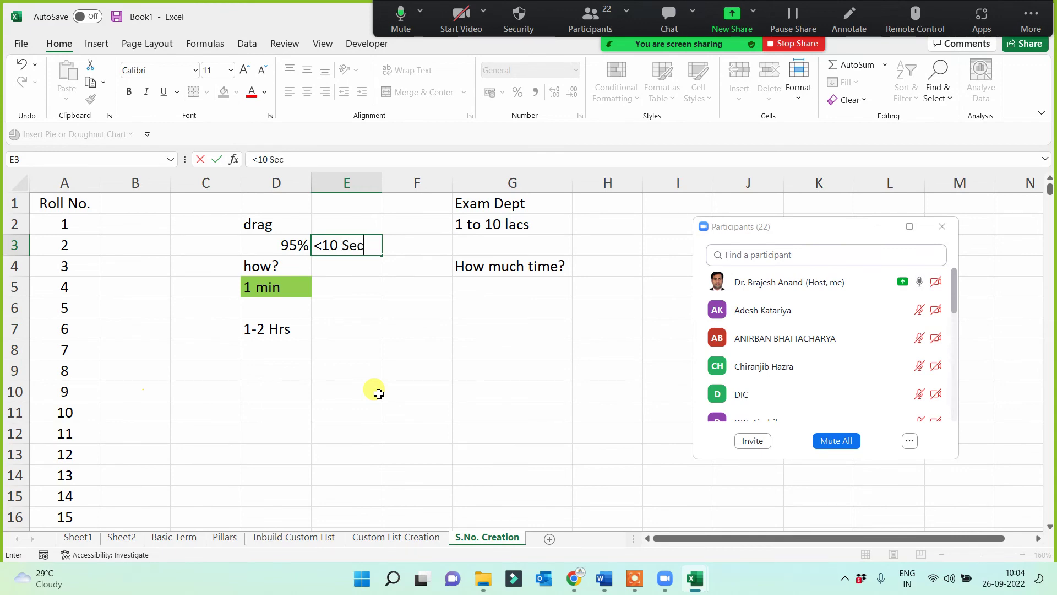
click(379, 393)
Clear all the roll numbers from A3 down to the end of the series.
click(84, 247)
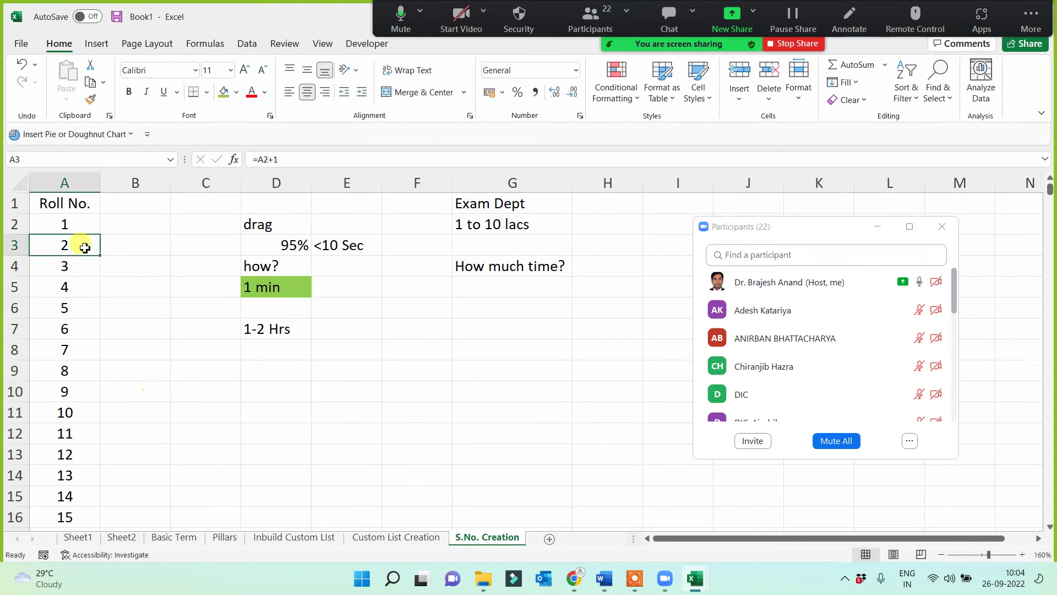
key(ctrl+shift+Down)
key(Delete)
key(ctrl+BackSpace)
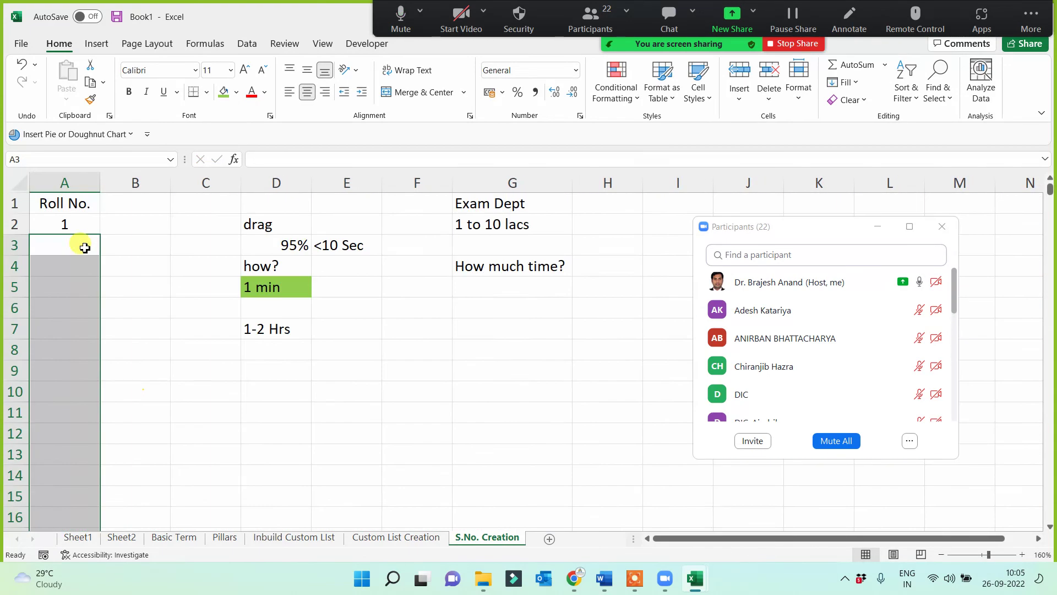
click(309, 393)
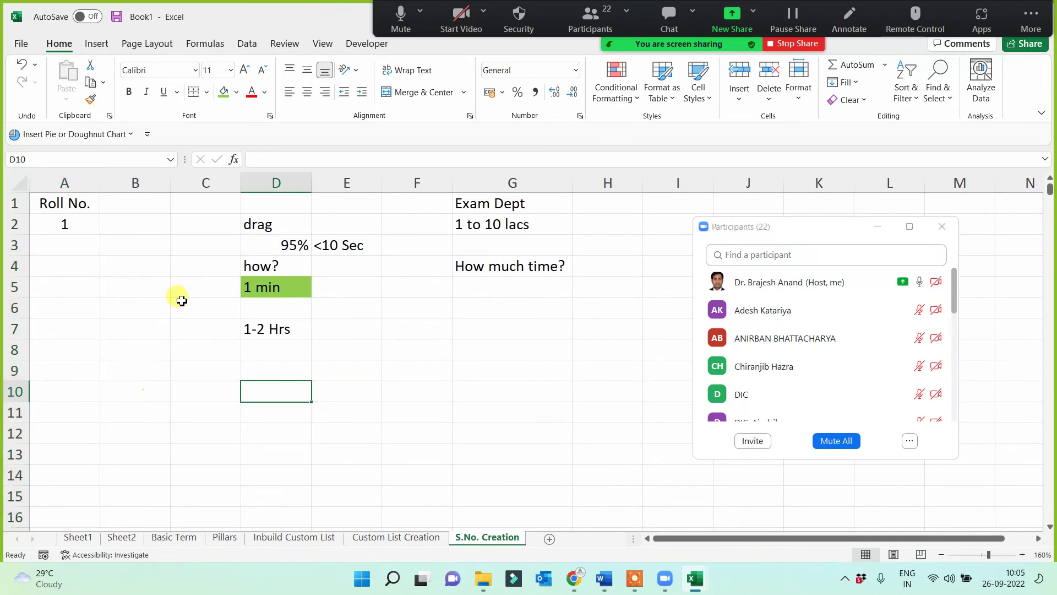
click(78, 227)
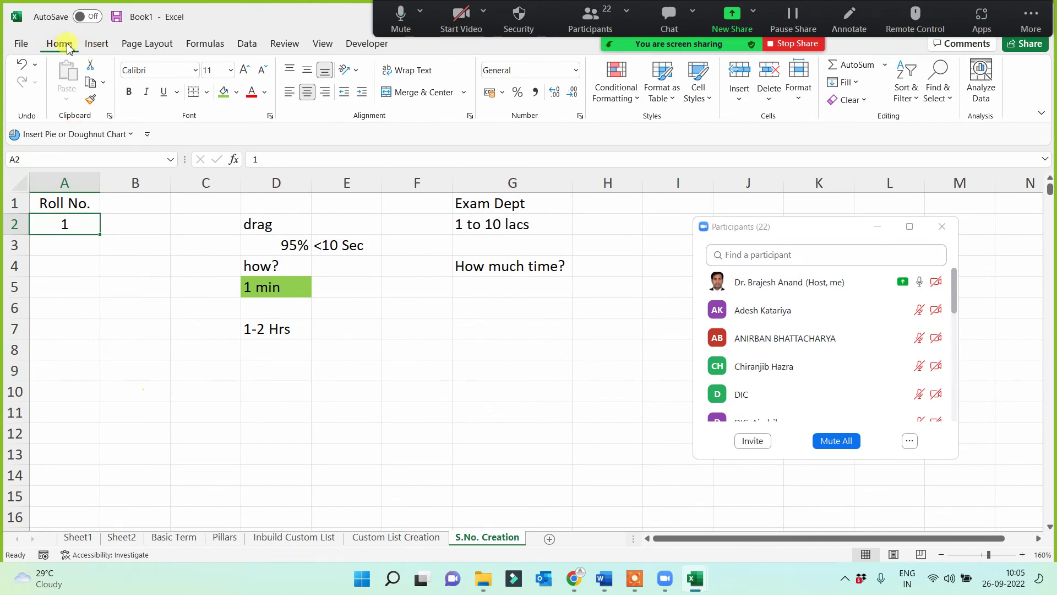
click(848, 83)
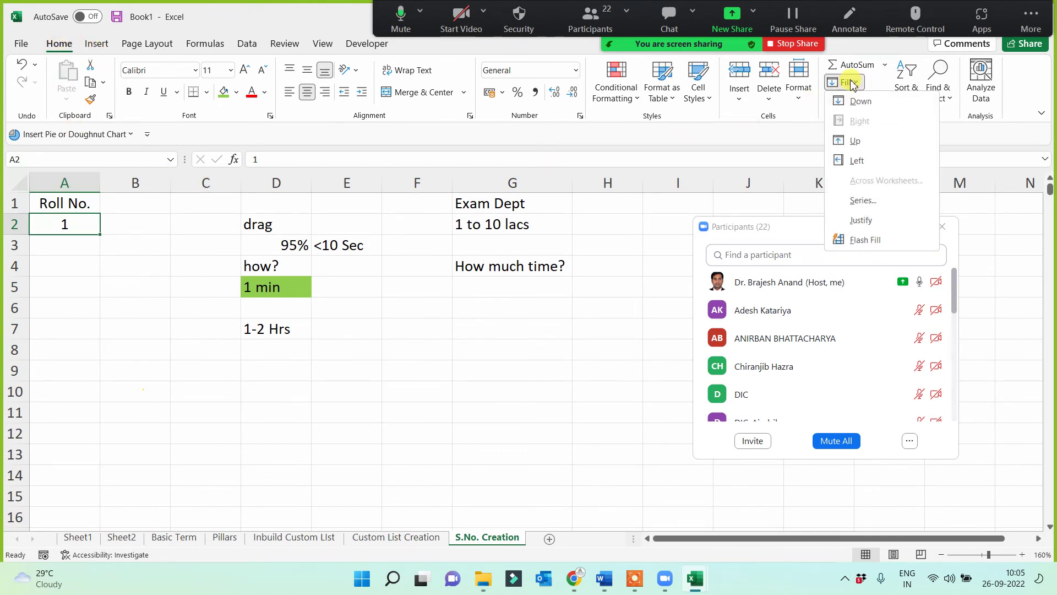
click(597, 328)
click(160, 392)
Fill a linear series down the column from A2 with step value 1 and stop value 500000, and go to its last cell.
click(66, 225)
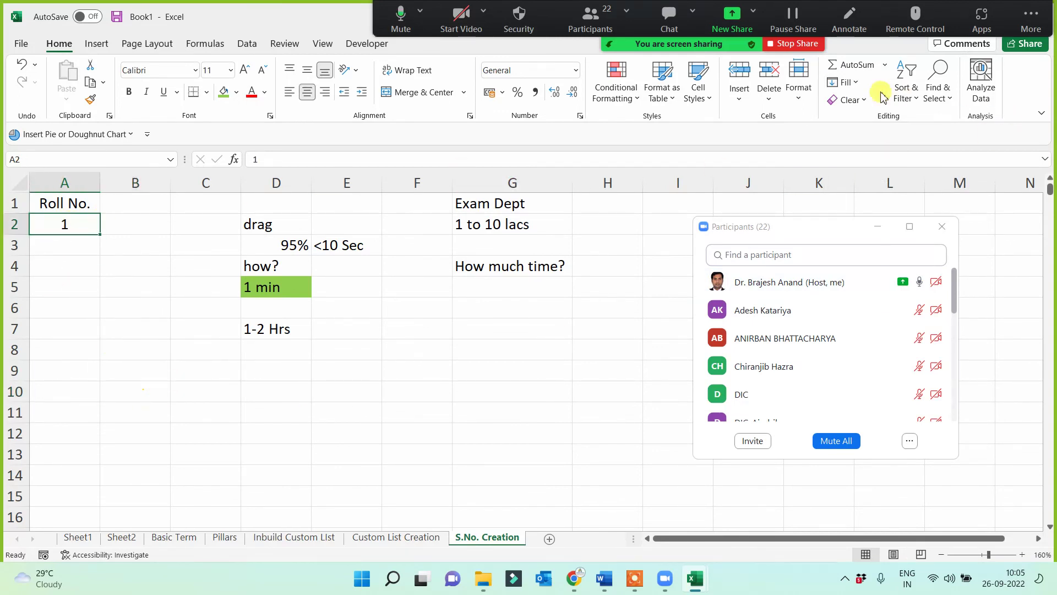
click(848, 82)
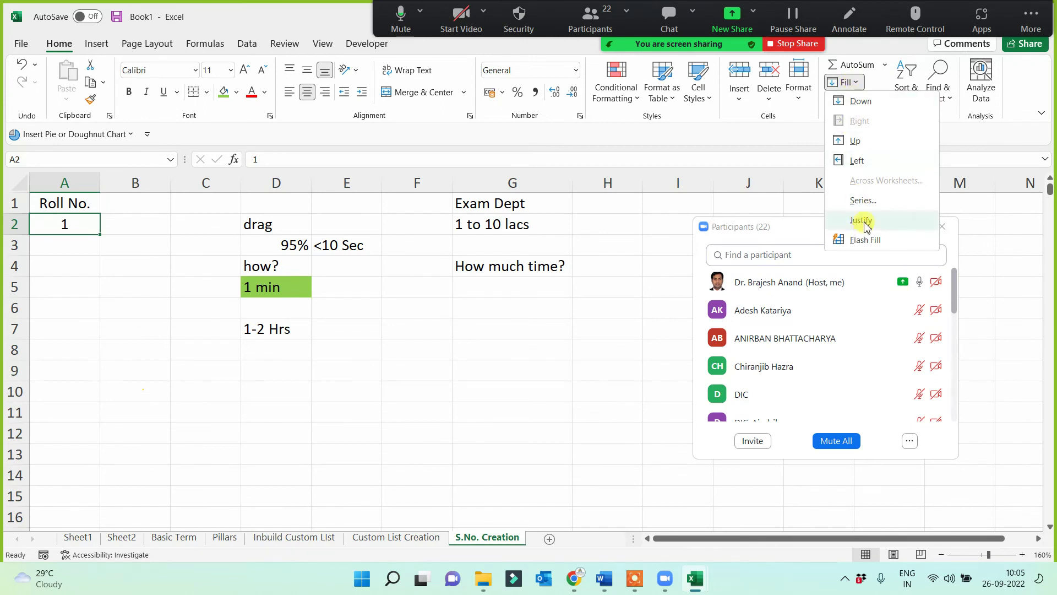
click(862, 201)
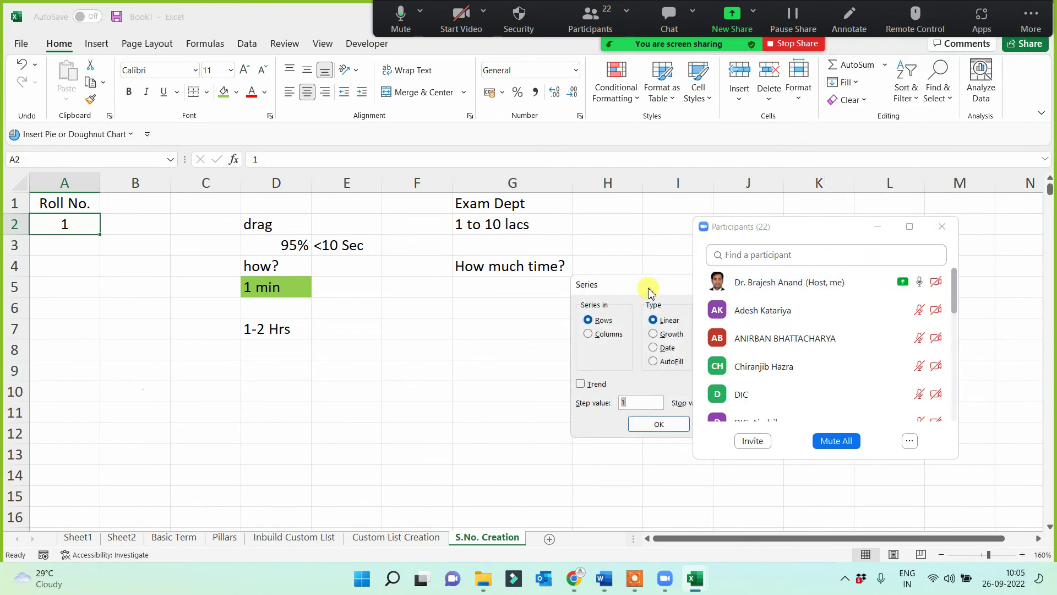
drag(647, 285, 316, 323)
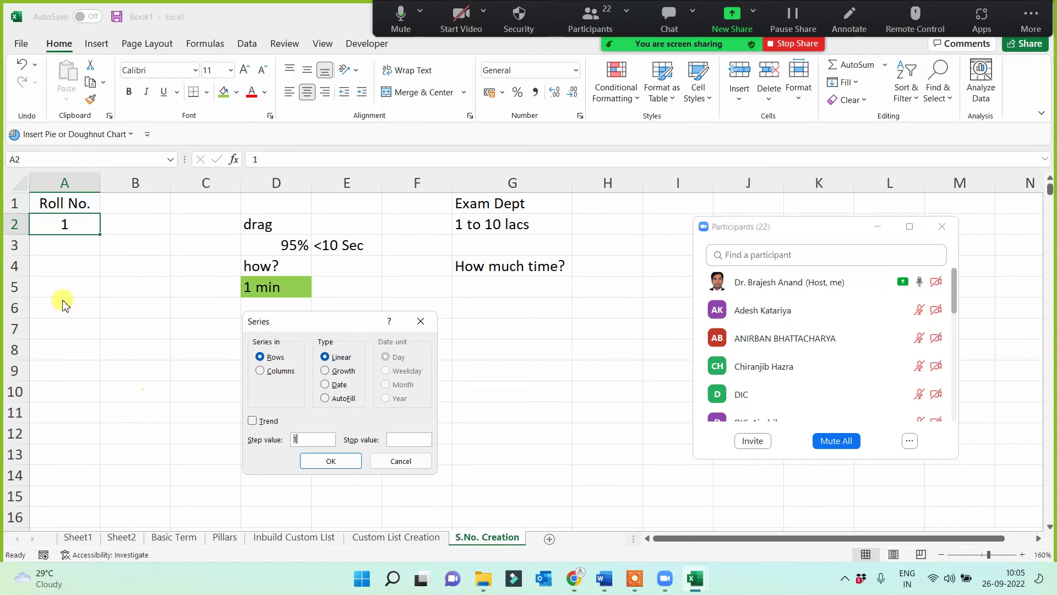
click(260, 372)
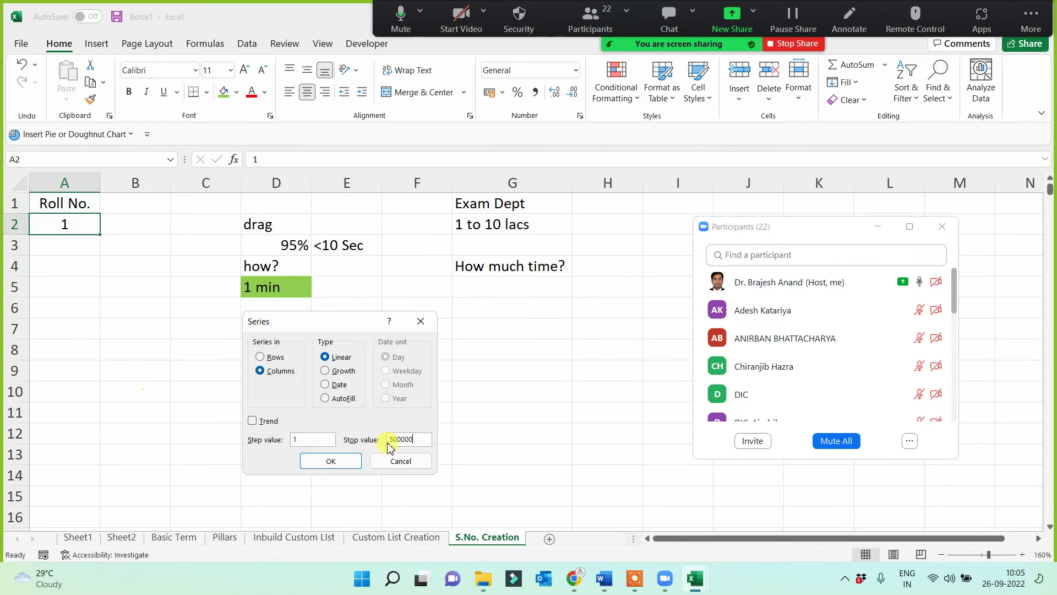
click(346, 462)
key(ctrl+Down)
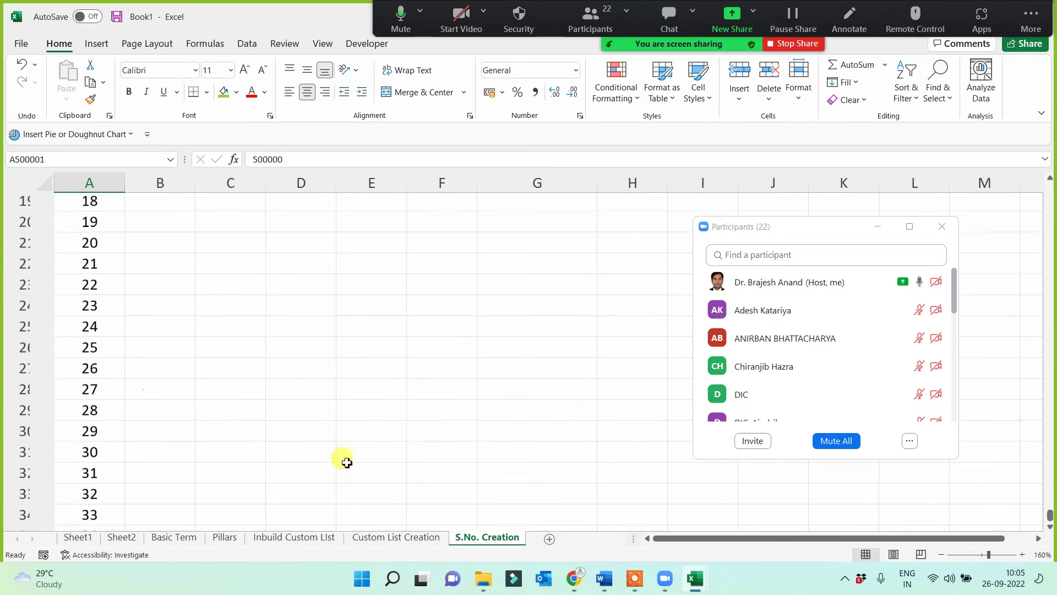
Return to the start of the roll number column and clear the whole filled series from A3 down.
key(ctrl+Up)
key(Down)
key(Down)
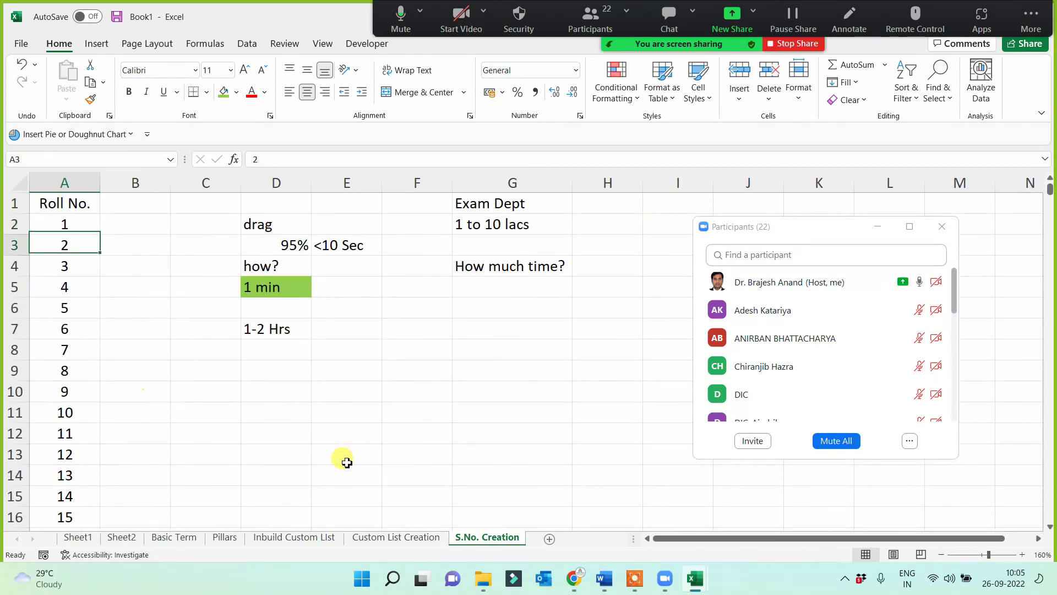
key(ctrl+shift+Down)
key(ctrl+BackSpace)
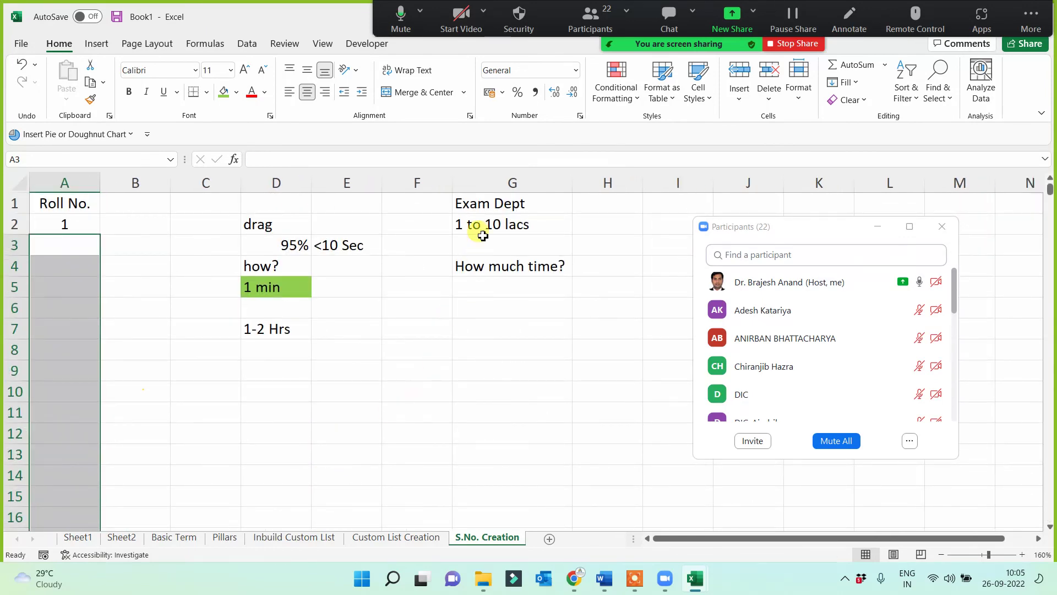
click(479, 226)
Fill a linear series down the column from A2 with step value 1 and stop value 1000000, and check both ends.
click(84, 228)
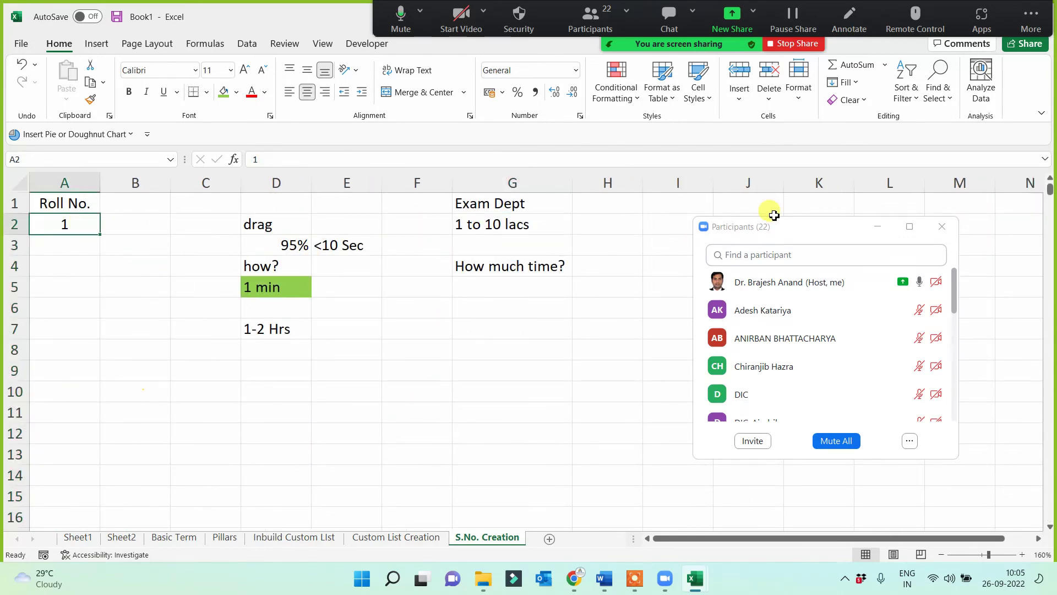
click(851, 88)
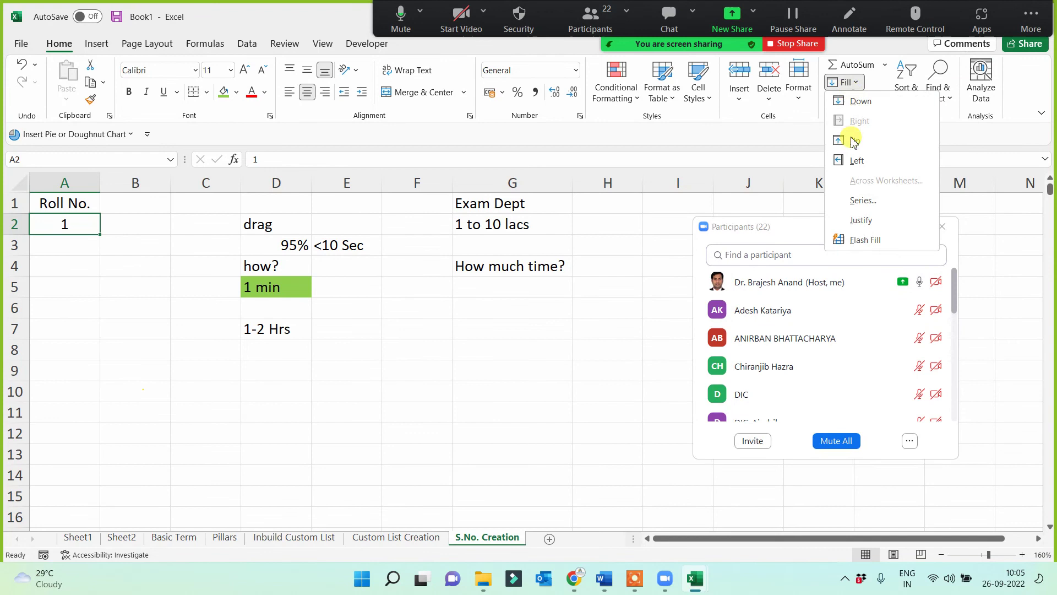
click(860, 199)
click(275, 371)
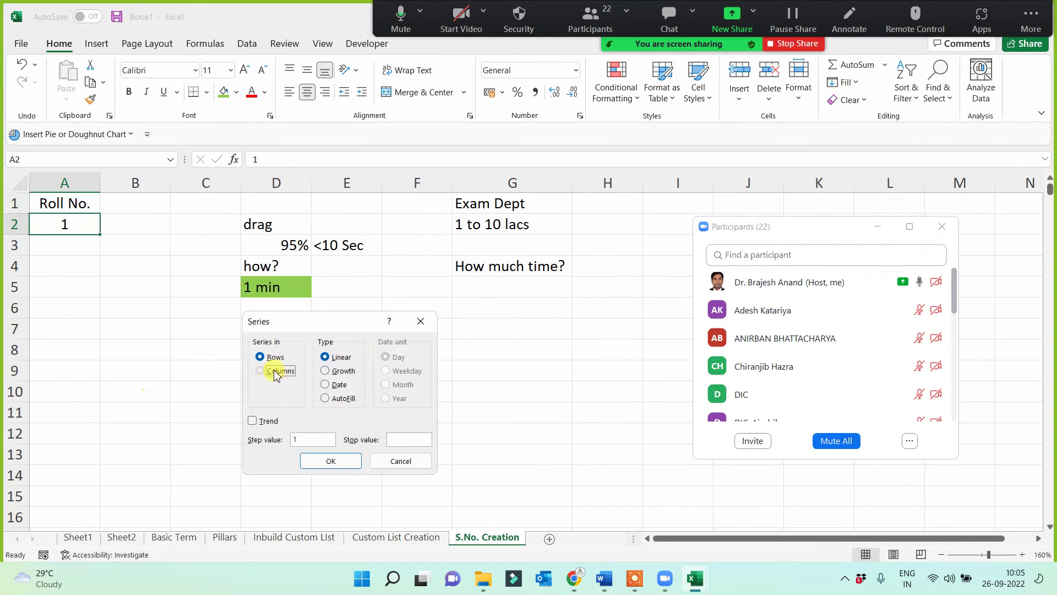
click(399, 440)
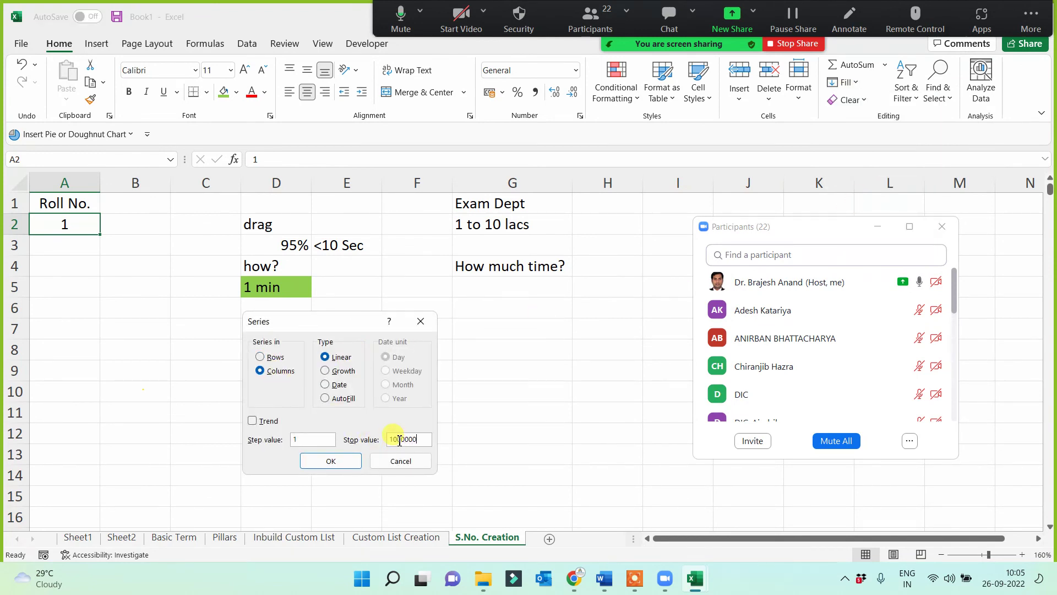
click(348, 462)
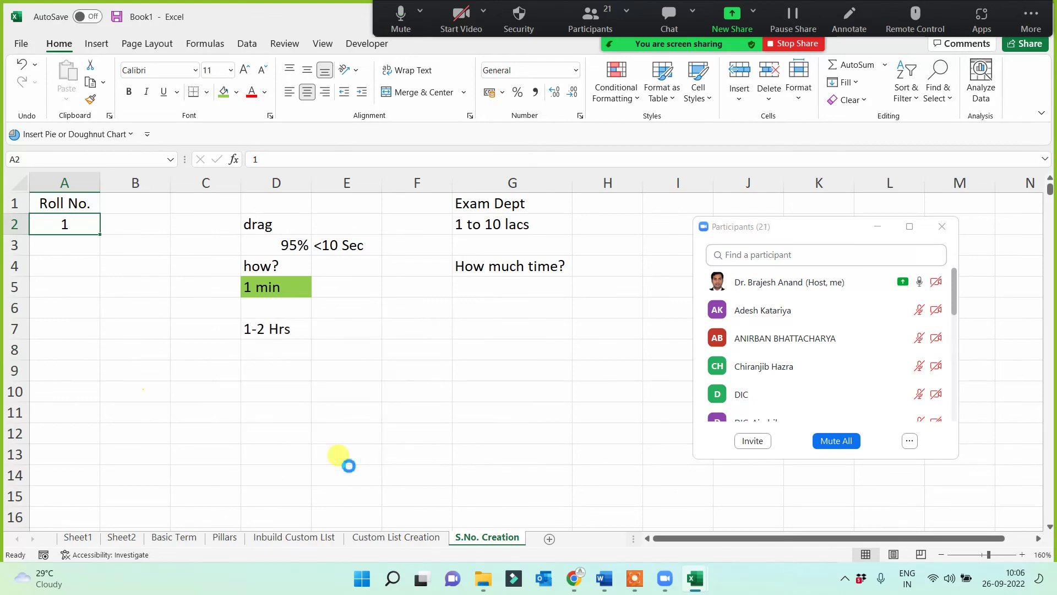
key(ctrl+Down)
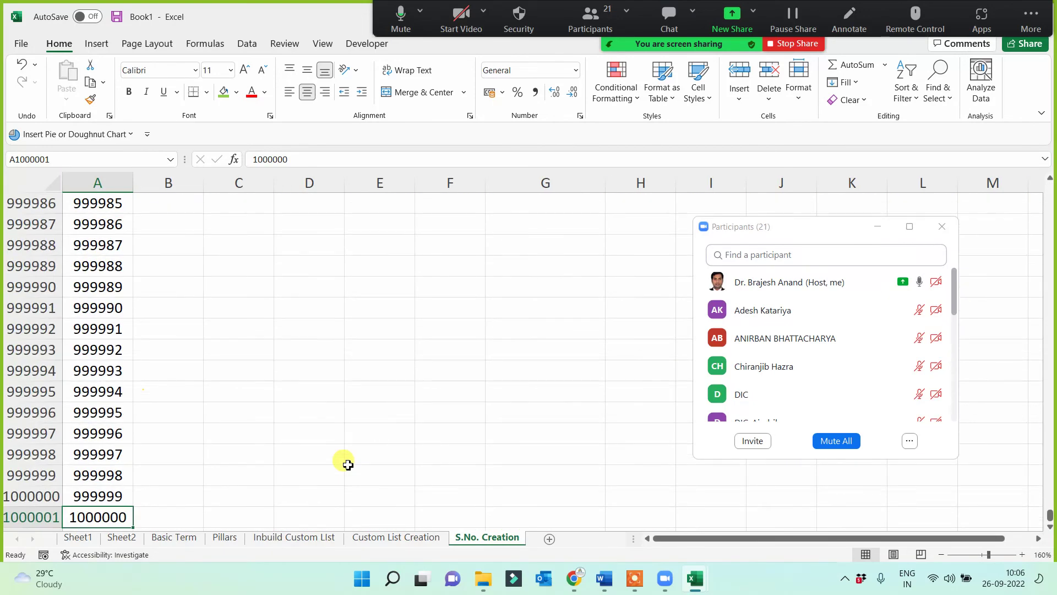
key(ctrl+Up)
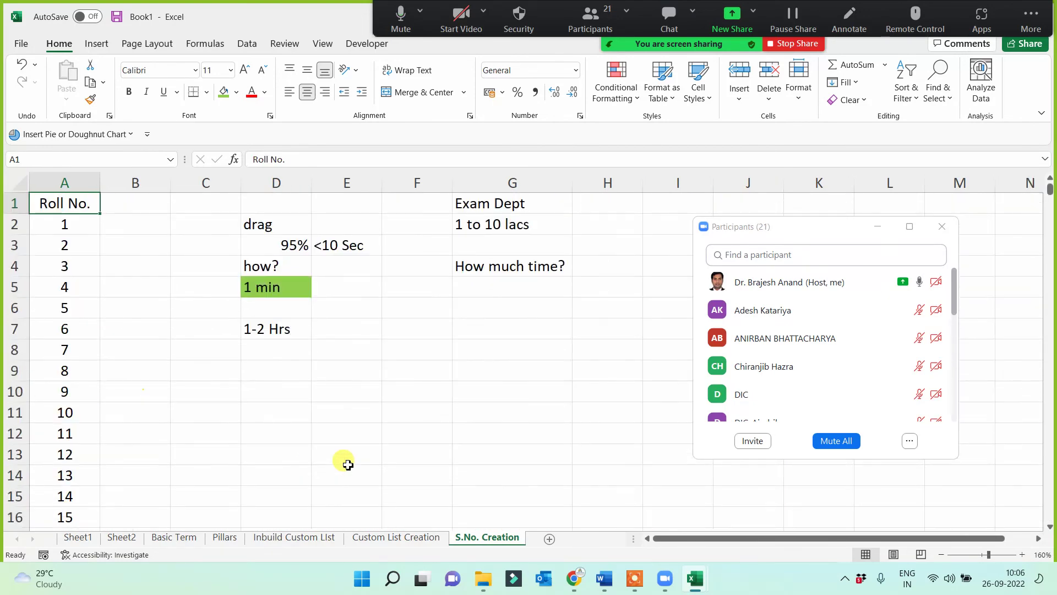
Enter the heading "Expert" in E2, above the "<10 Sec" estimate.
click(373, 370)
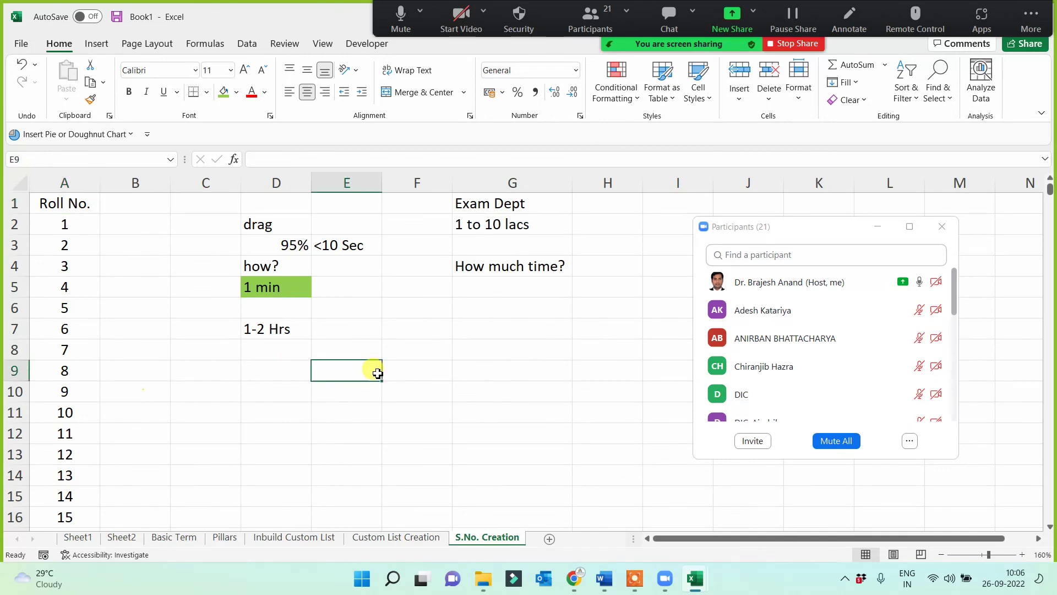
click(352, 229)
text(Expert)
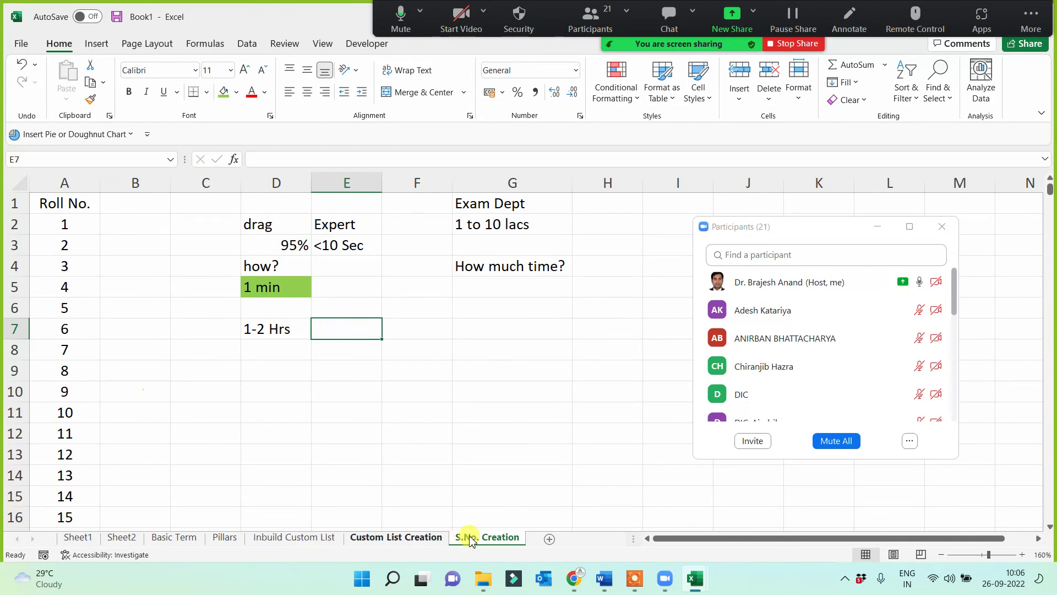
click(362, 410)
Centre the "Expert" heading in E2 and fill its cell with green.
click(345, 231)
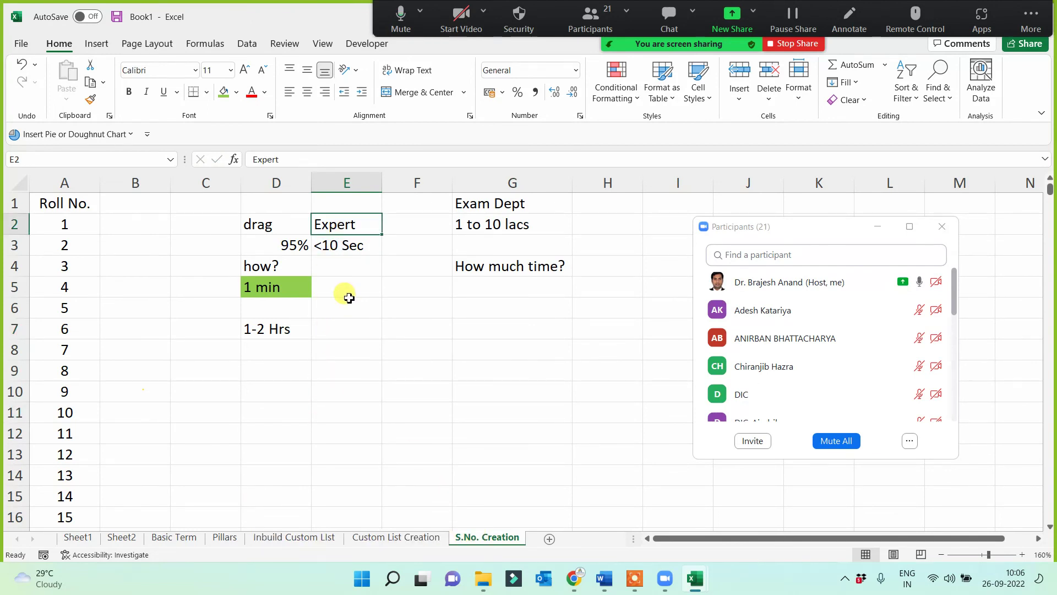
click(307, 92)
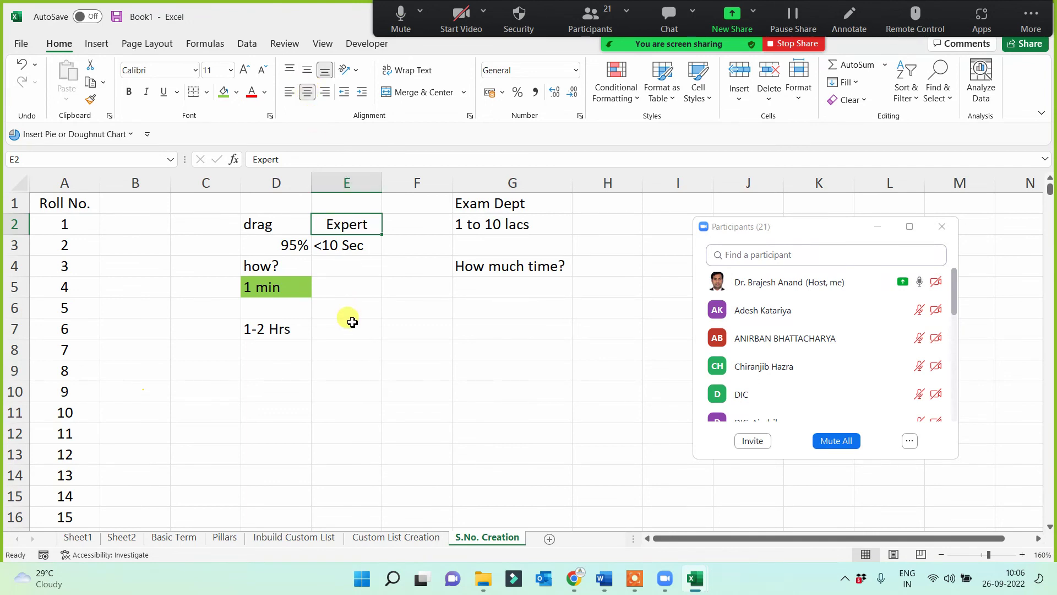
click(223, 92)
click(358, 374)
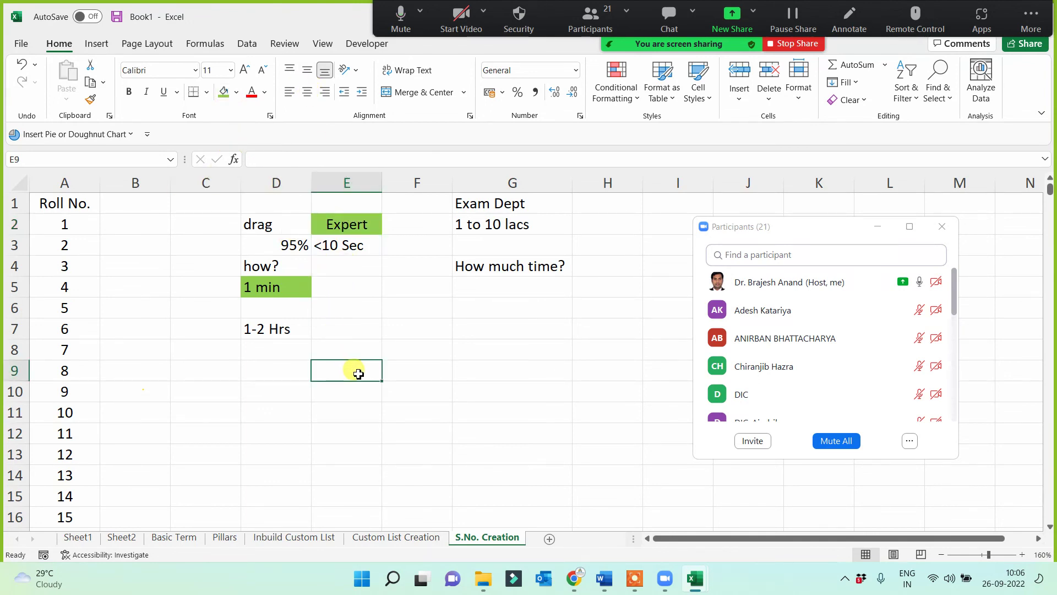
click(266, 244)
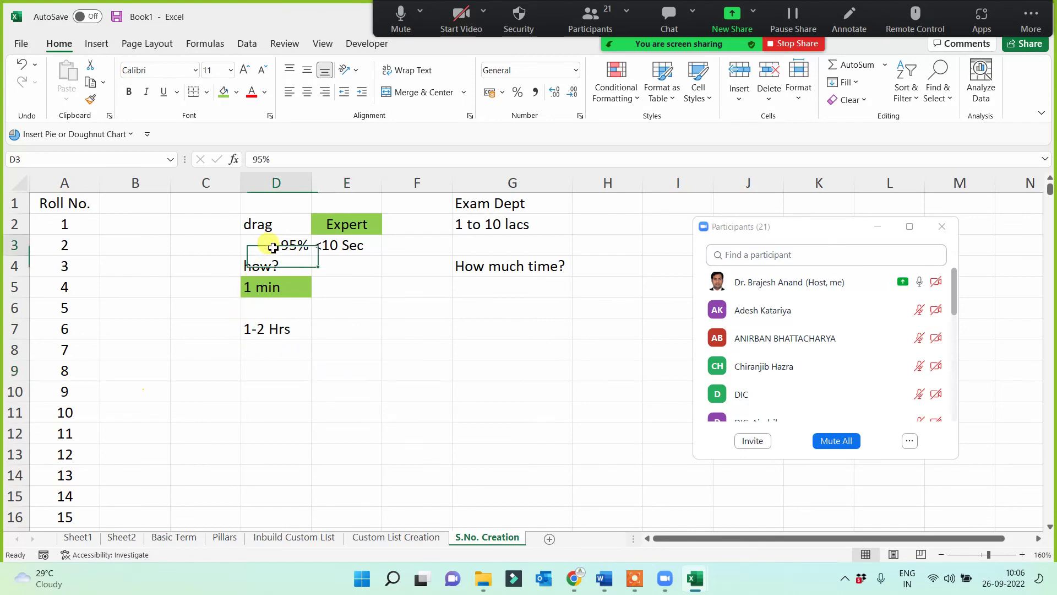
drag(63, 243, 64, 264)
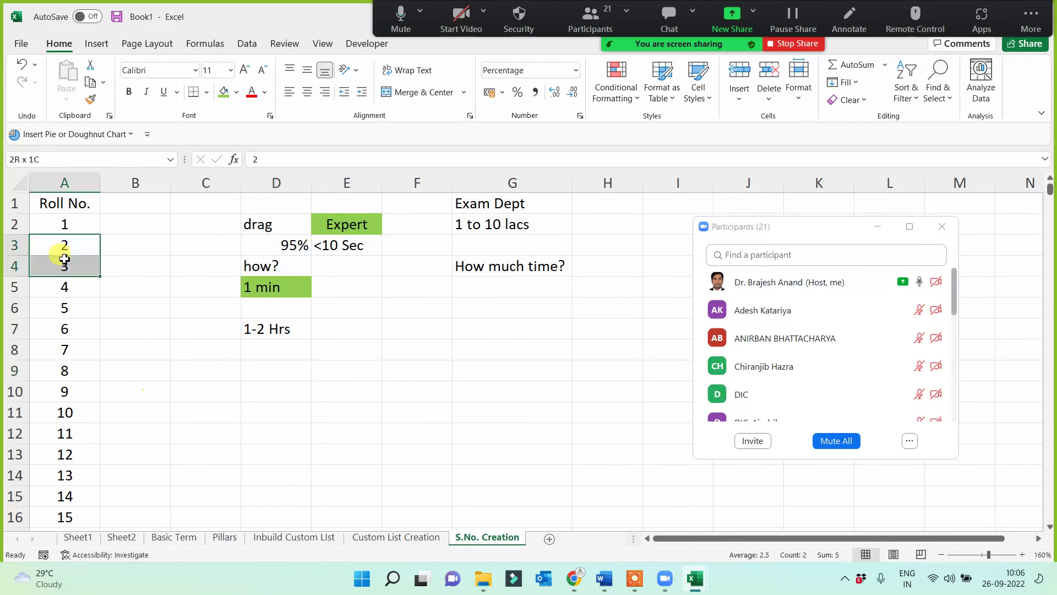
click(278, 390)
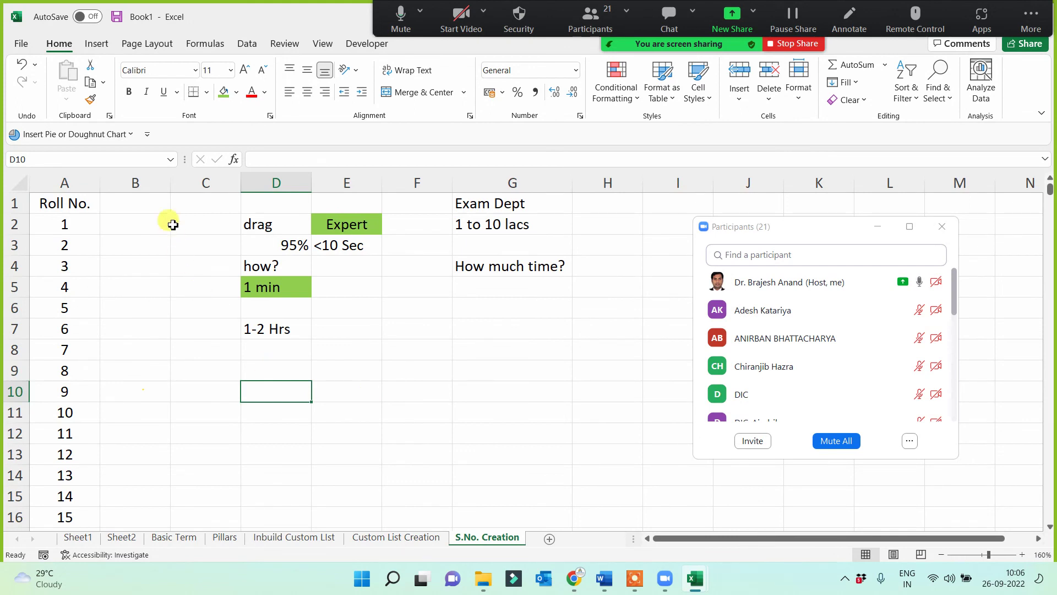
drag(198, 184, 282, 189)
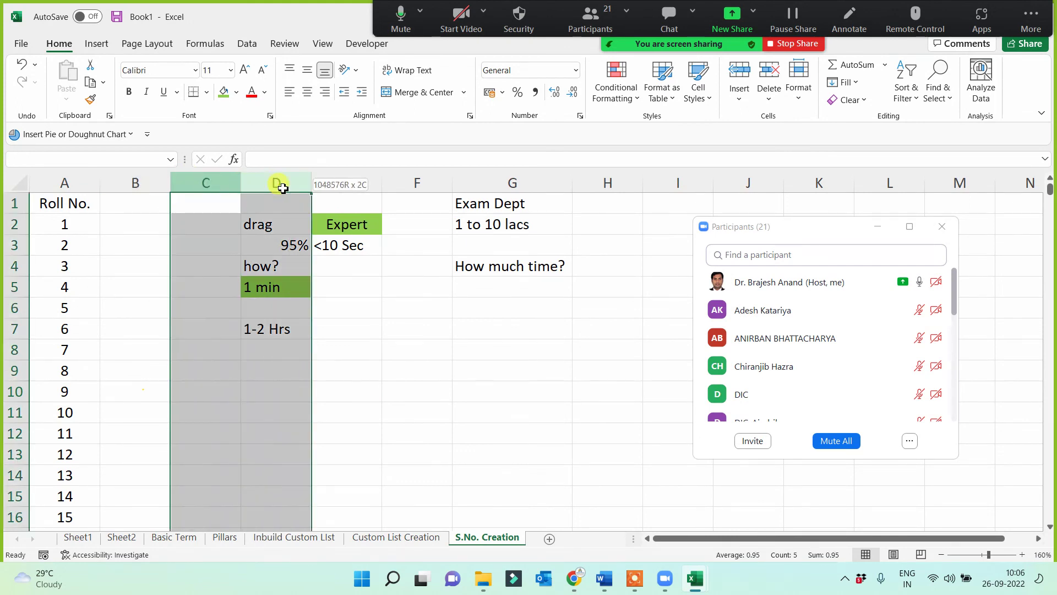
click(343, 225)
click(368, 284)
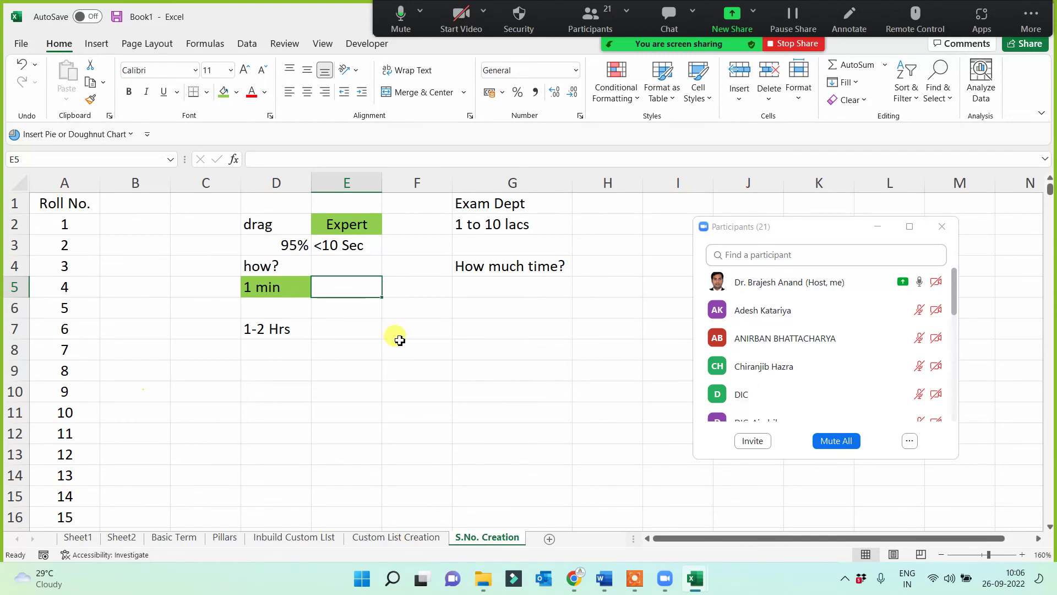
Minimize the meeting's Participants window to uncover the worksheet.
scroll(397, 337, down, 2)
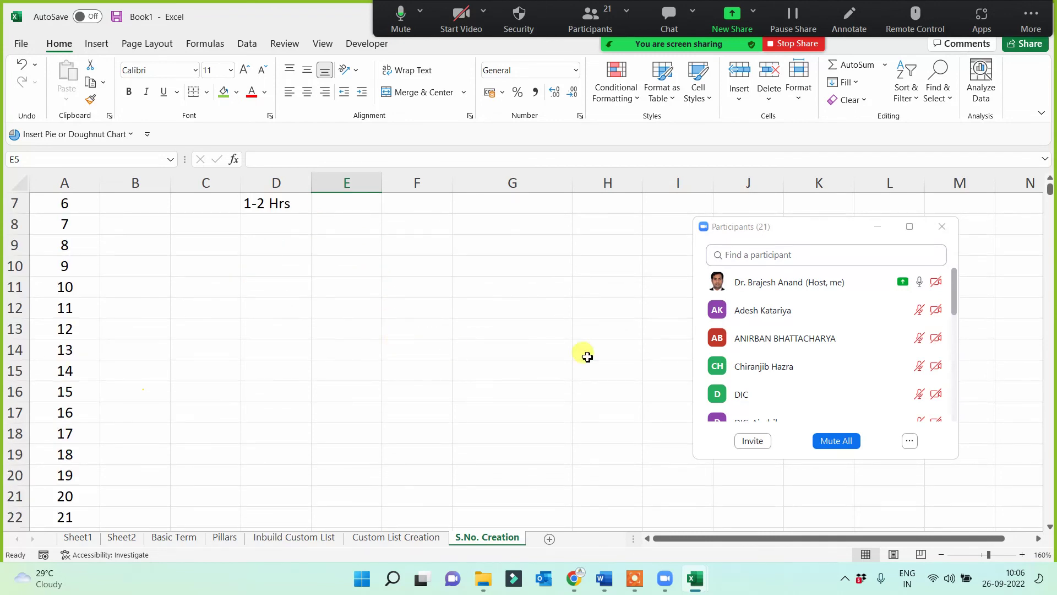
click(878, 226)
click(198, 248)
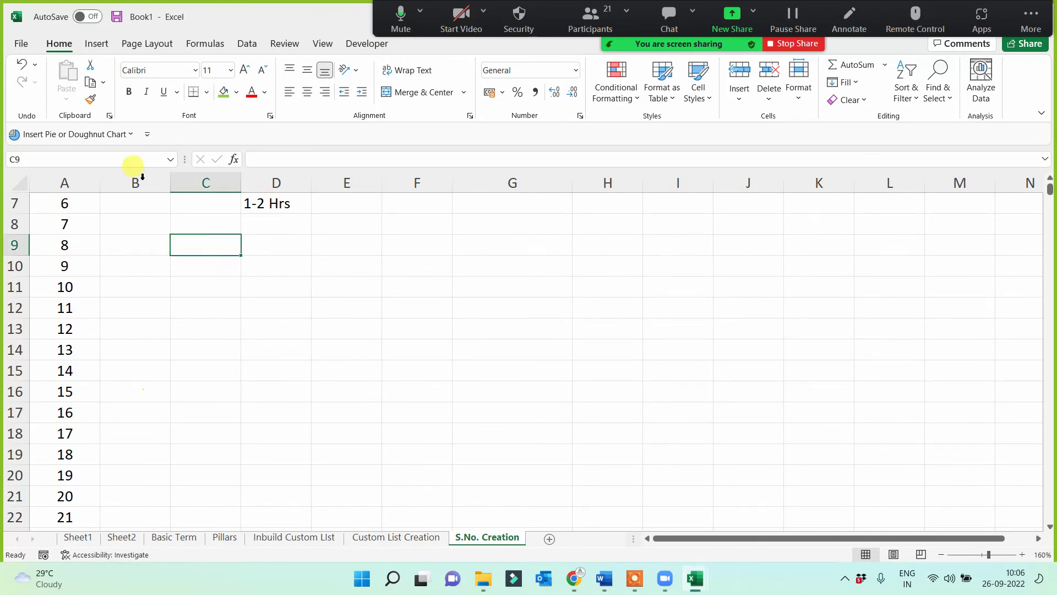
Insert the picture "4 How to Create Serial No.JPG" from this device at C9 and set its height to 7 cm.
click(94, 44)
click(173, 80)
click(172, 153)
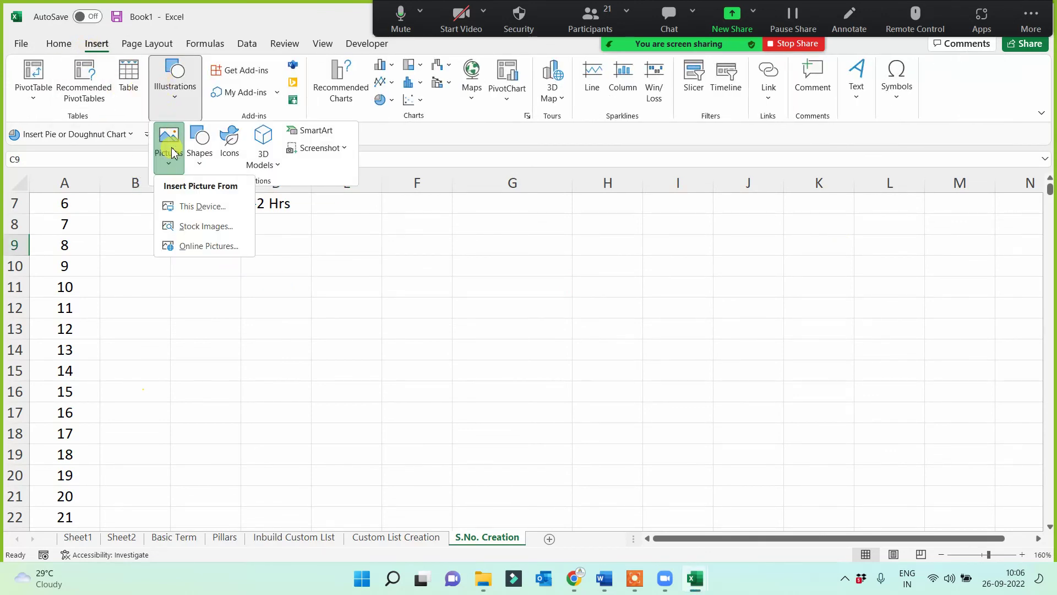
click(200, 207)
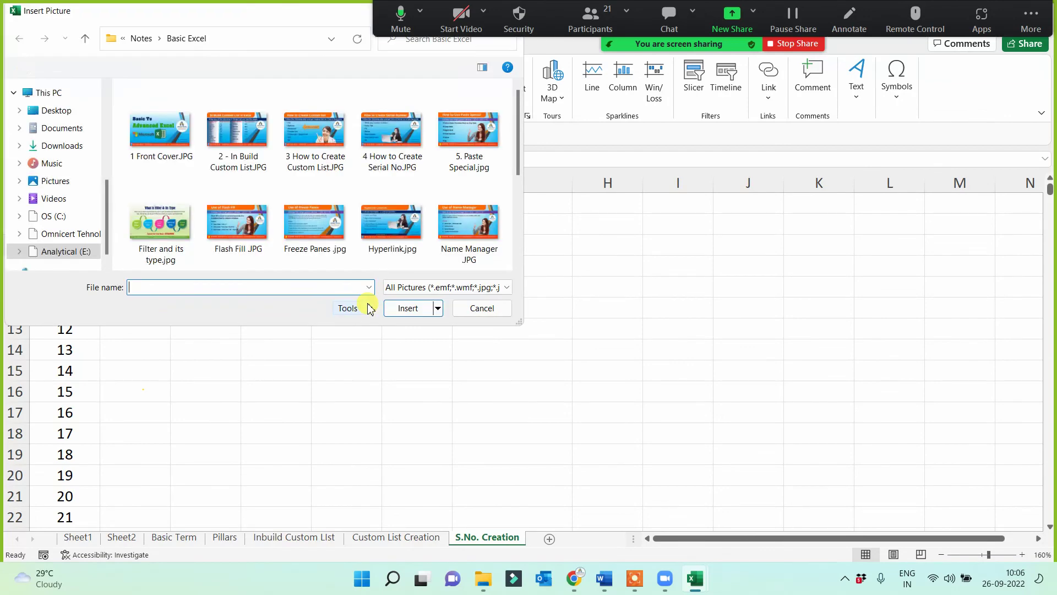
double_click(386, 141)
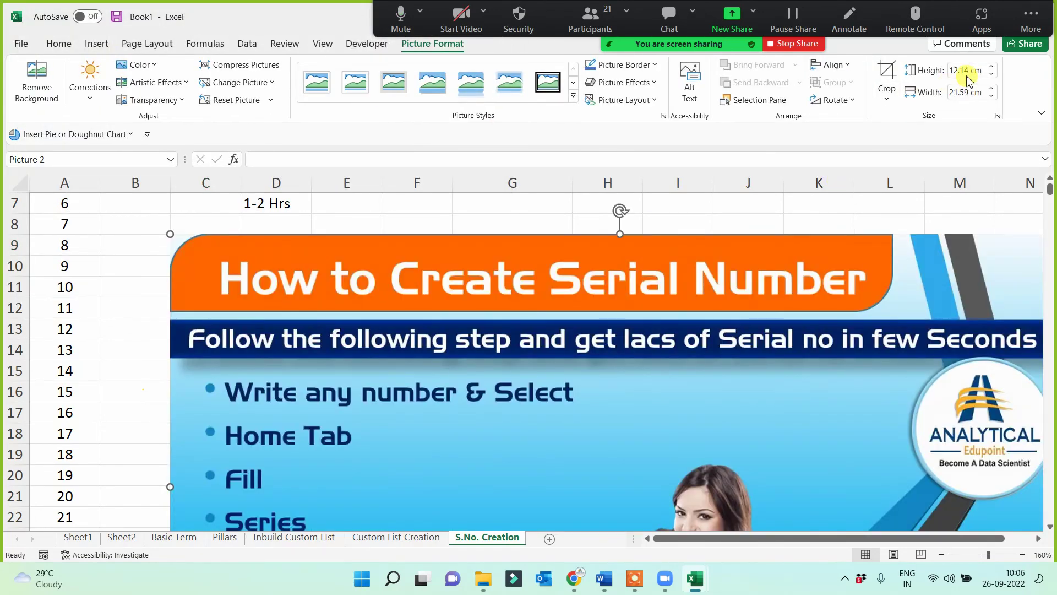
click(966, 71)
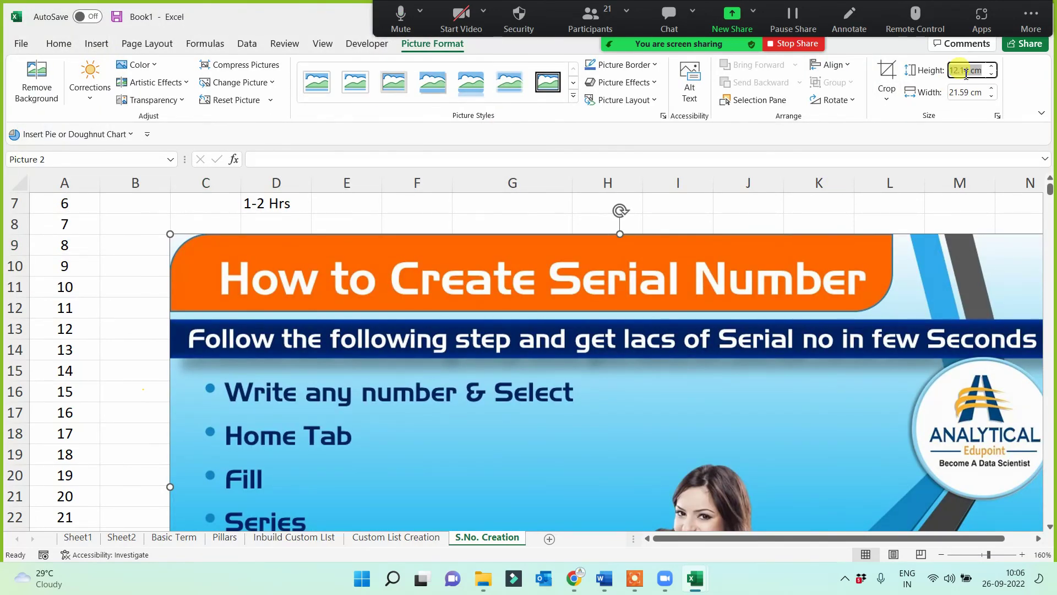
key(Return)
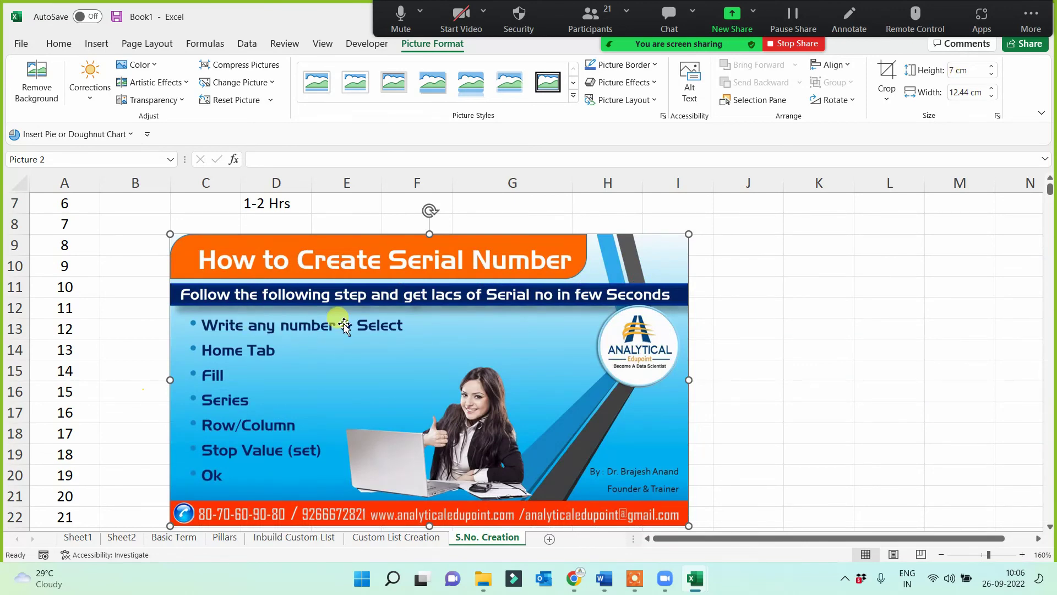
Enter 1 in B9 and shift the inserted picture slightly away from column B.
click(134, 246)
text(1)
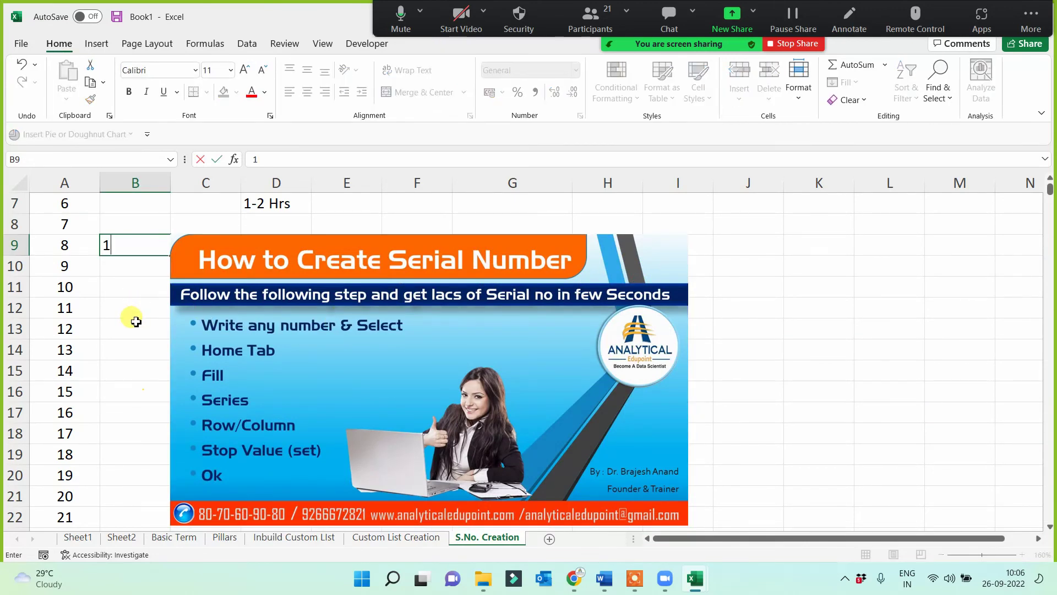
click(134, 319)
drag(286, 253, 310, 247)
Fill a linear series down the column from B9 with step value 1, and check both ends.
click(142, 245)
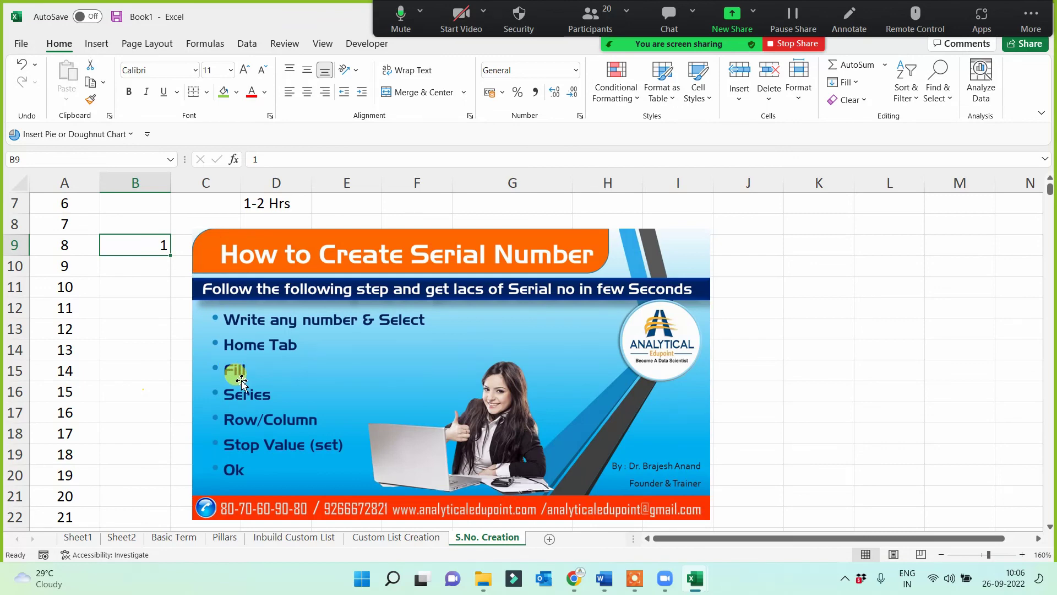
click(846, 87)
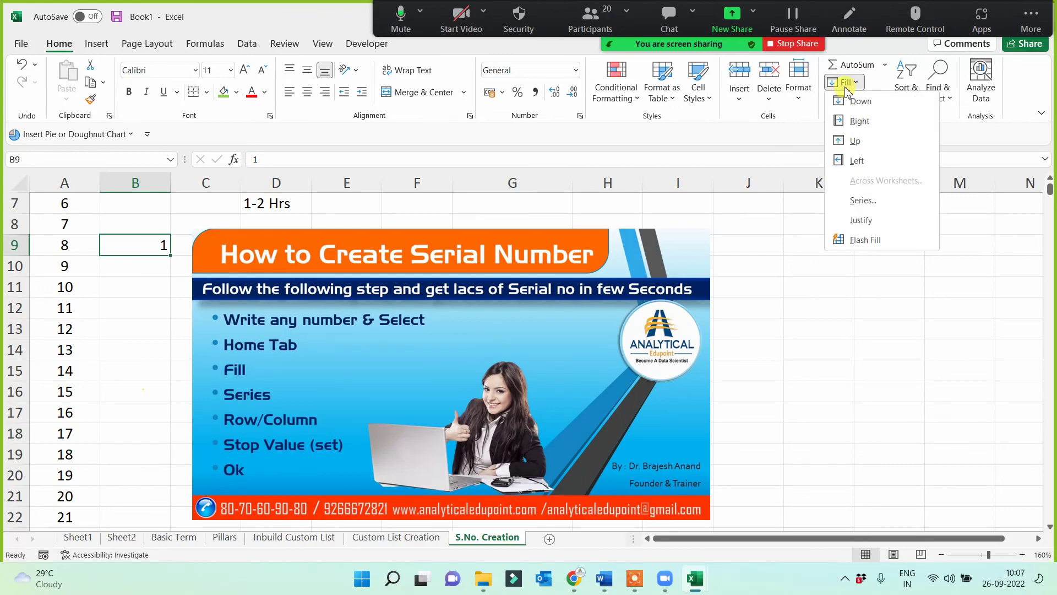
click(863, 202)
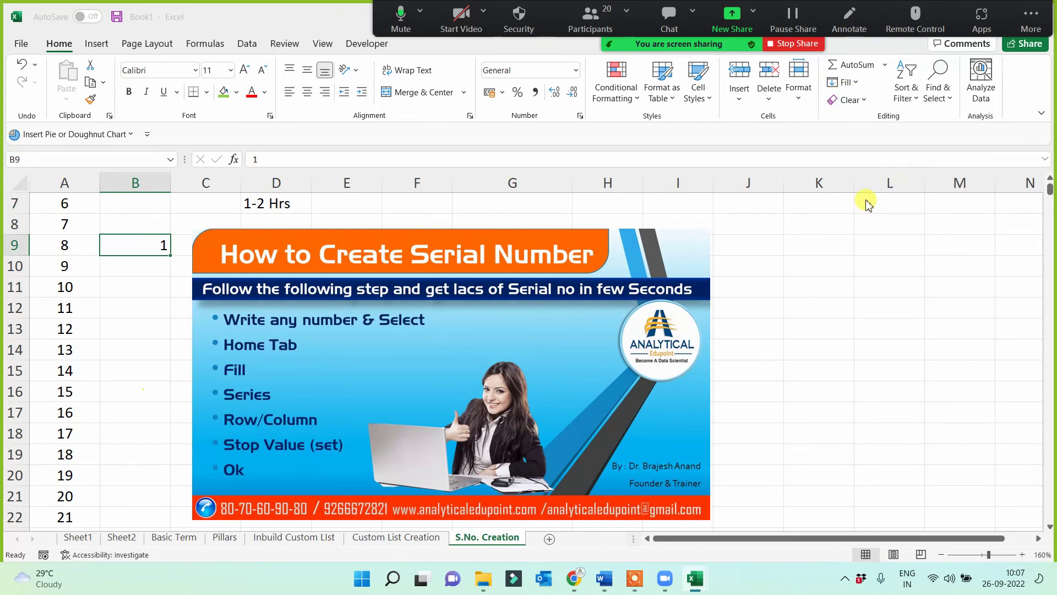
drag(379, 323, 505, 338)
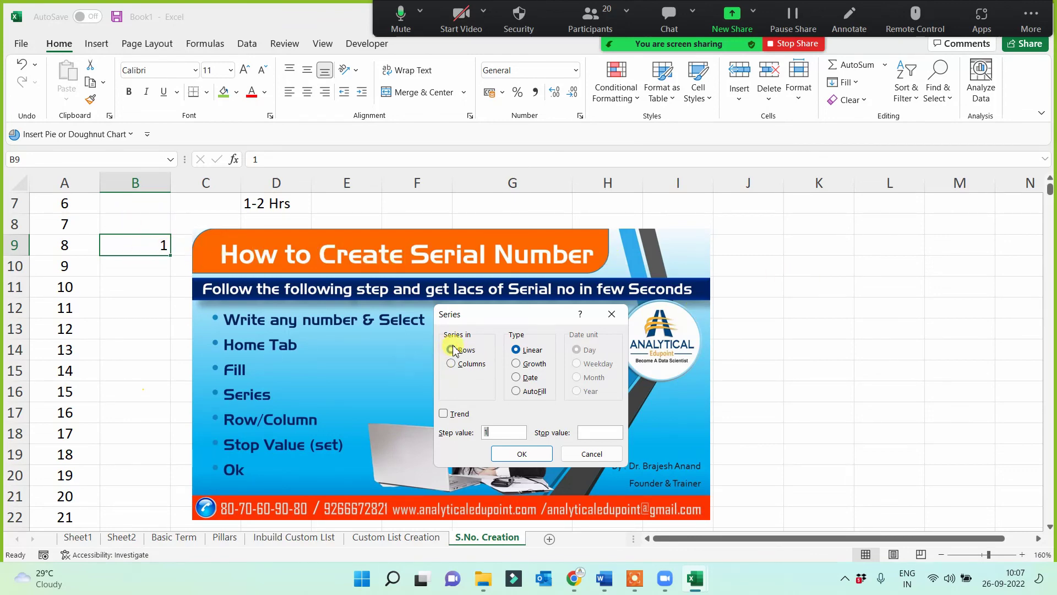
click(451, 364)
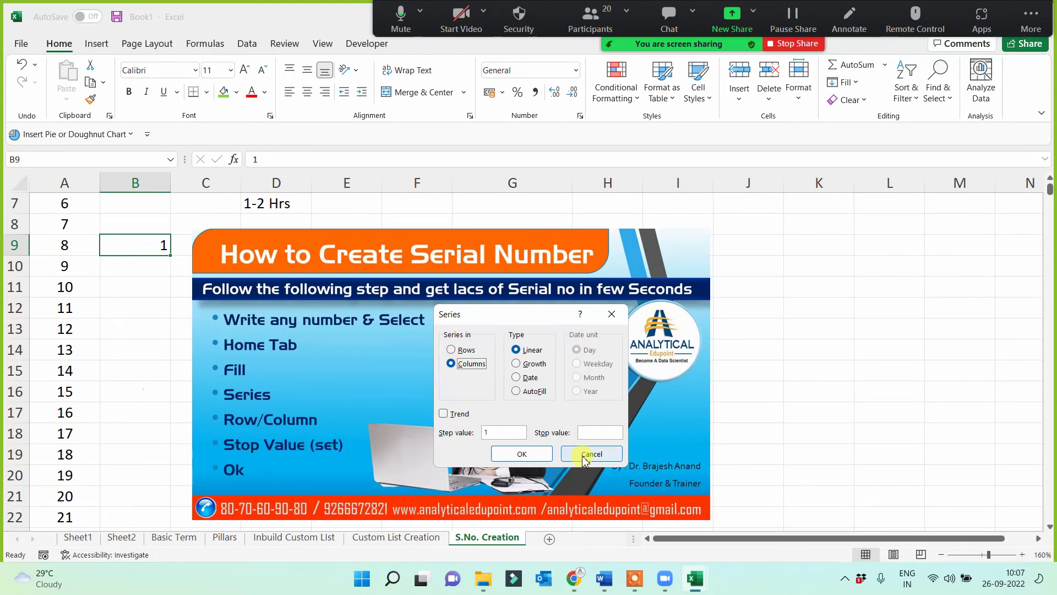
click(600, 432)
click(523, 454)
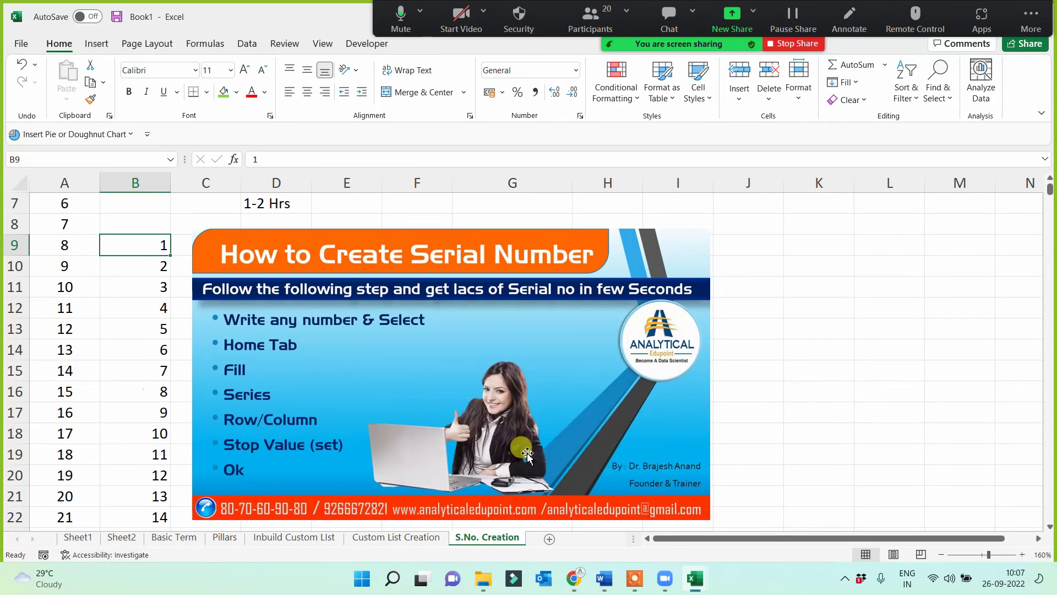
key(ctrl+Down)
key(ctrl+Up)
key(ctrl+Up)
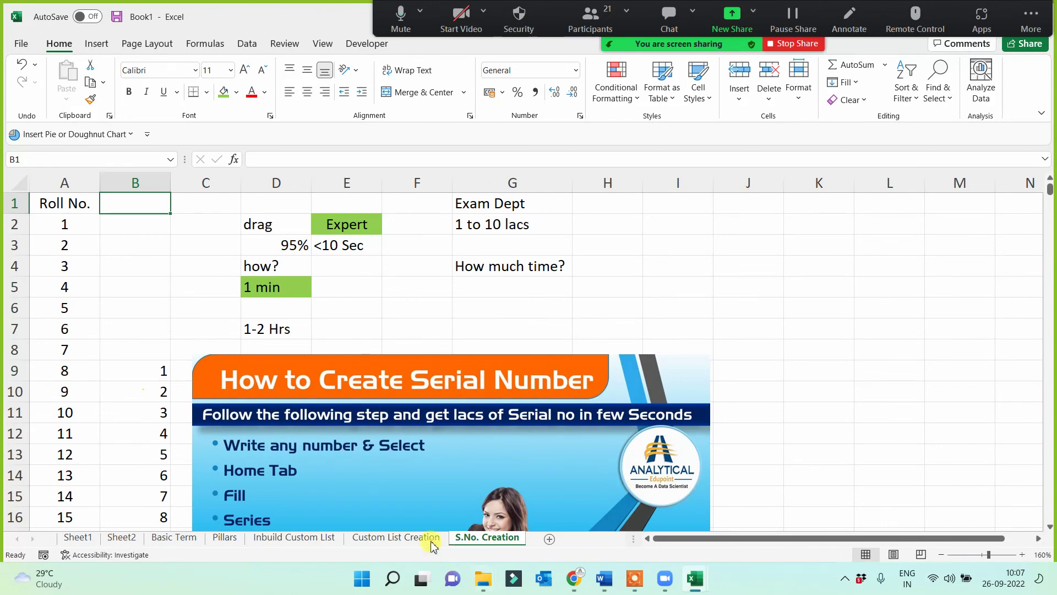
click(725, 279)
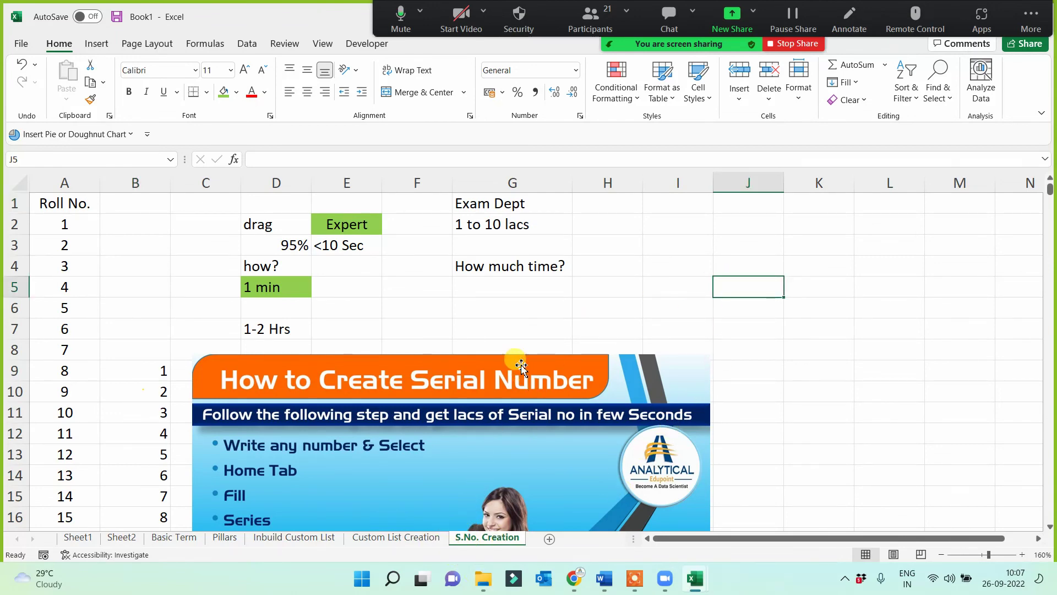
click(138, 311)
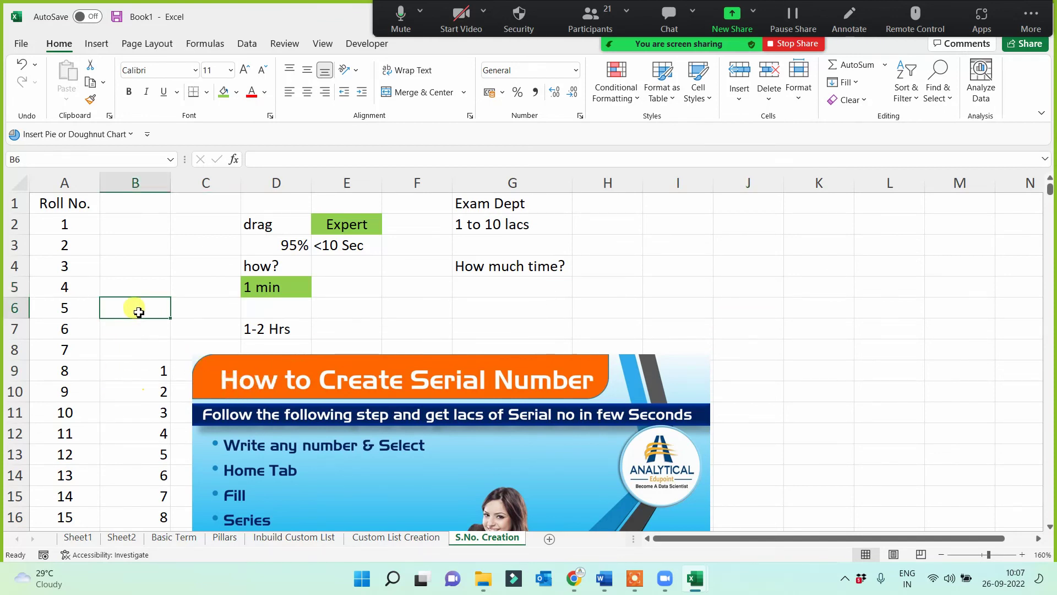
Review the terms on the Basic Term sheet one by one, from Rows down to Data.
click(174, 538)
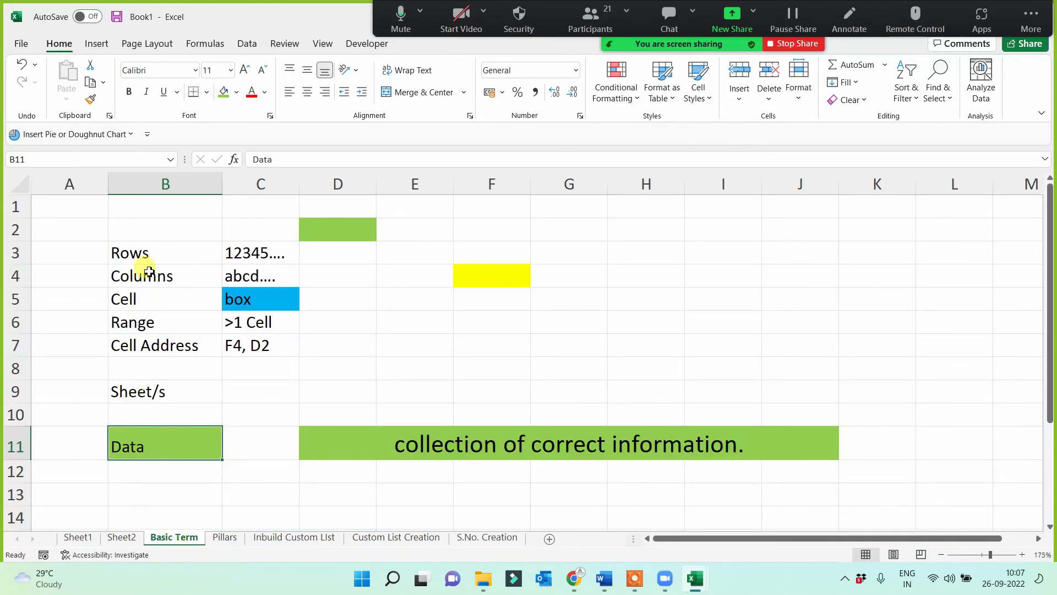
click(156, 255)
click(148, 275)
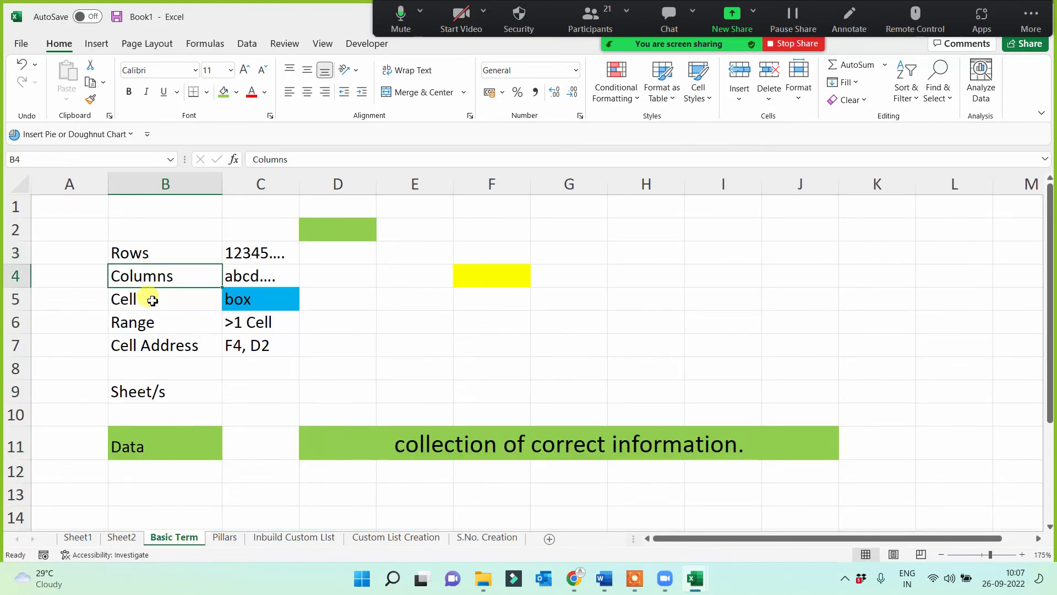
click(149, 299)
click(148, 329)
click(144, 352)
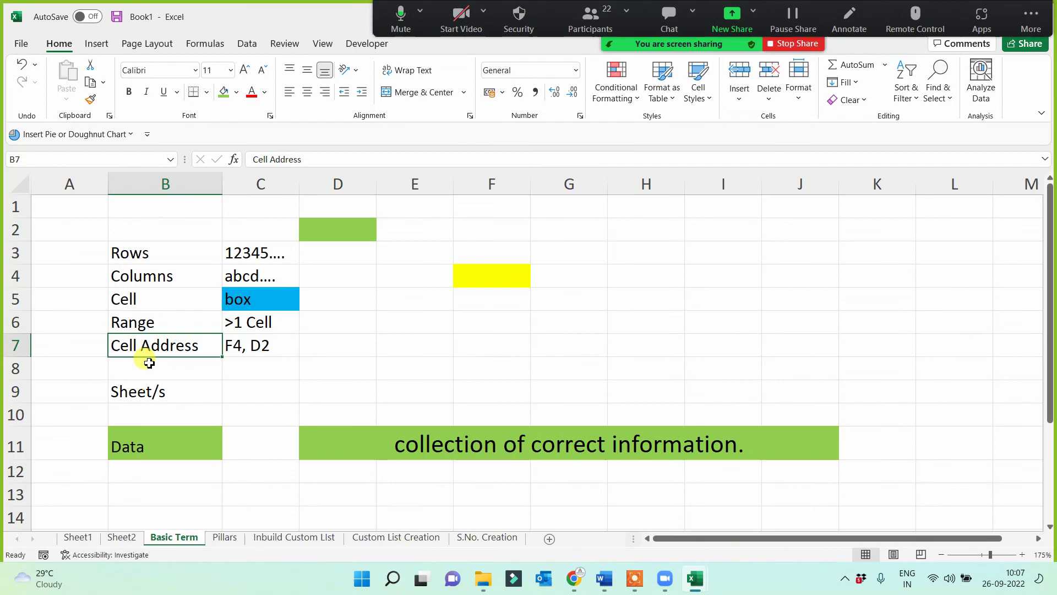
click(145, 395)
click(139, 437)
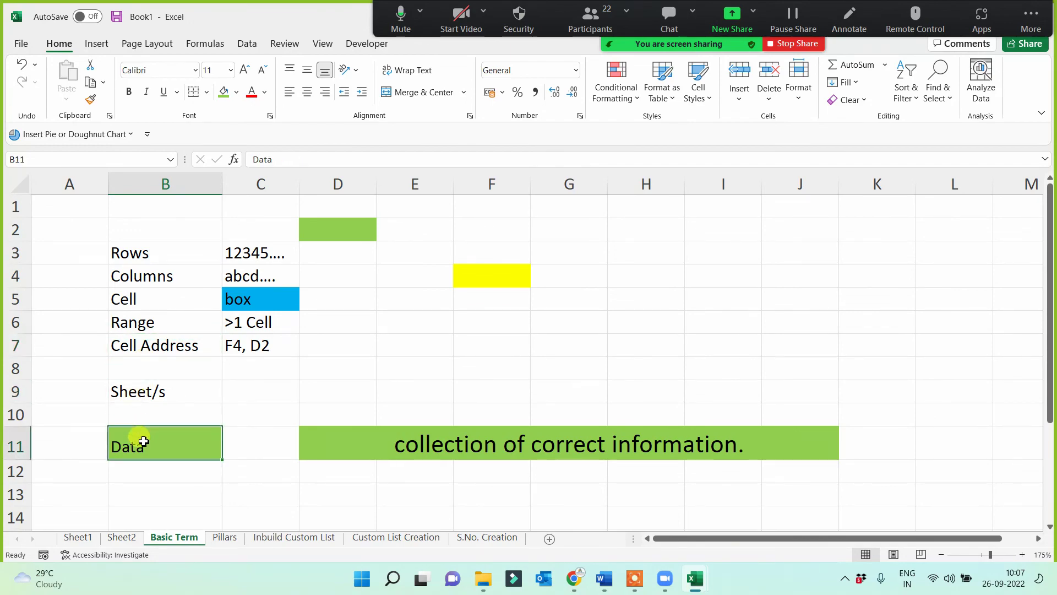
Go past the Pillars sheet and review the day and month lists on the Inbuild Custom List sheet.
click(226, 537)
click(287, 537)
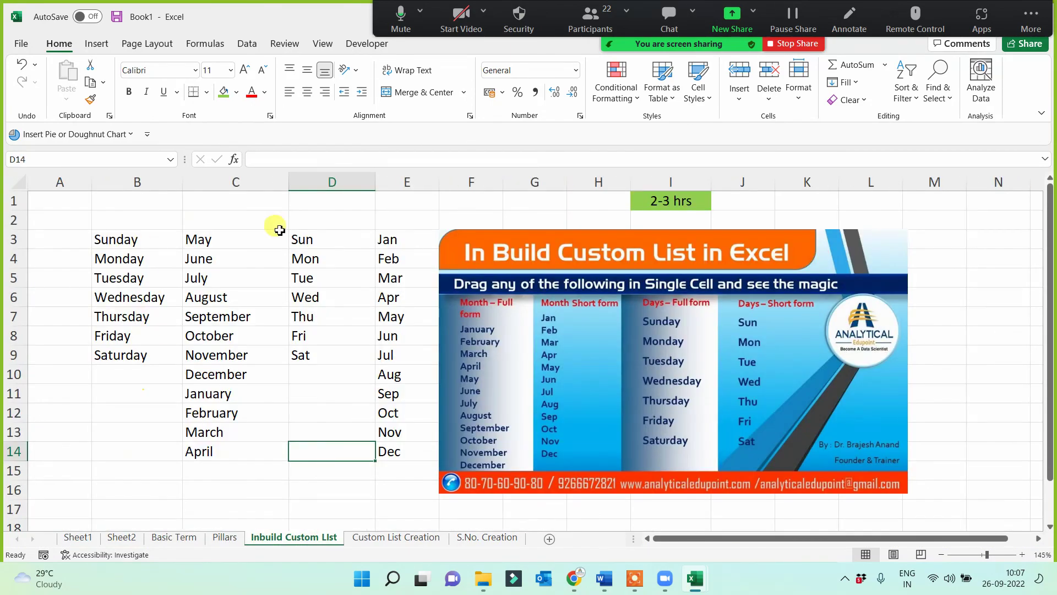
drag(130, 240, 406, 246)
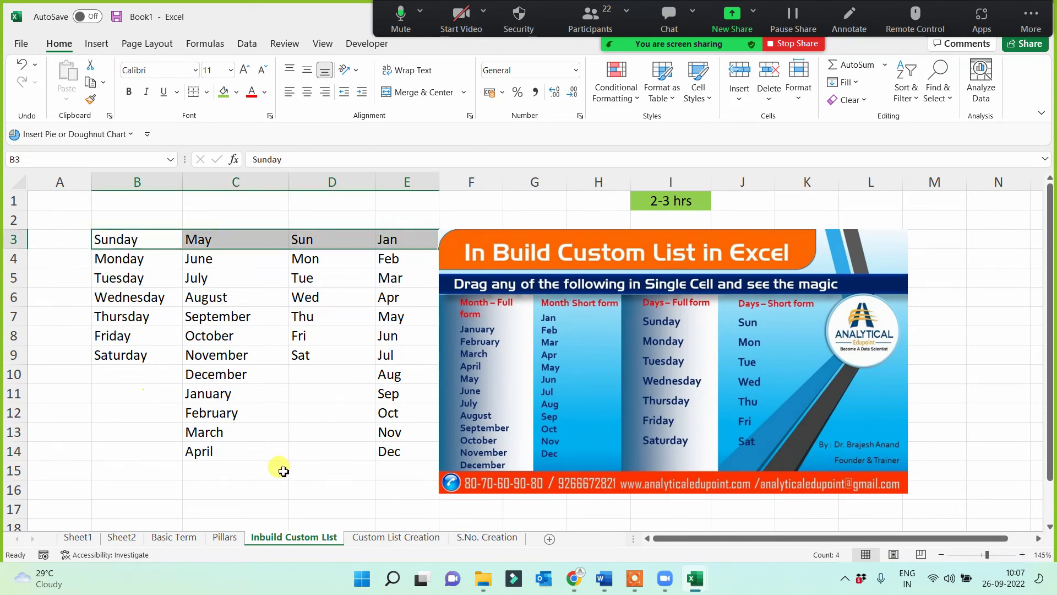
click(279, 469)
On the Custom List Creation sheet, move the instruction picture closer to the names in column B and enlarge it slightly.
click(352, 539)
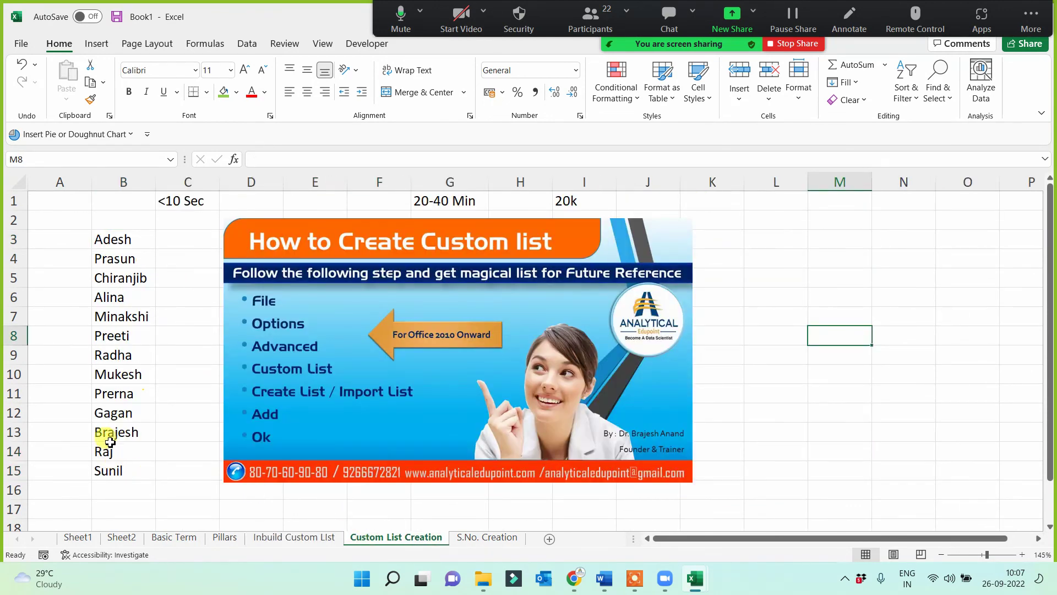
drag(295, 330, 243, 332)
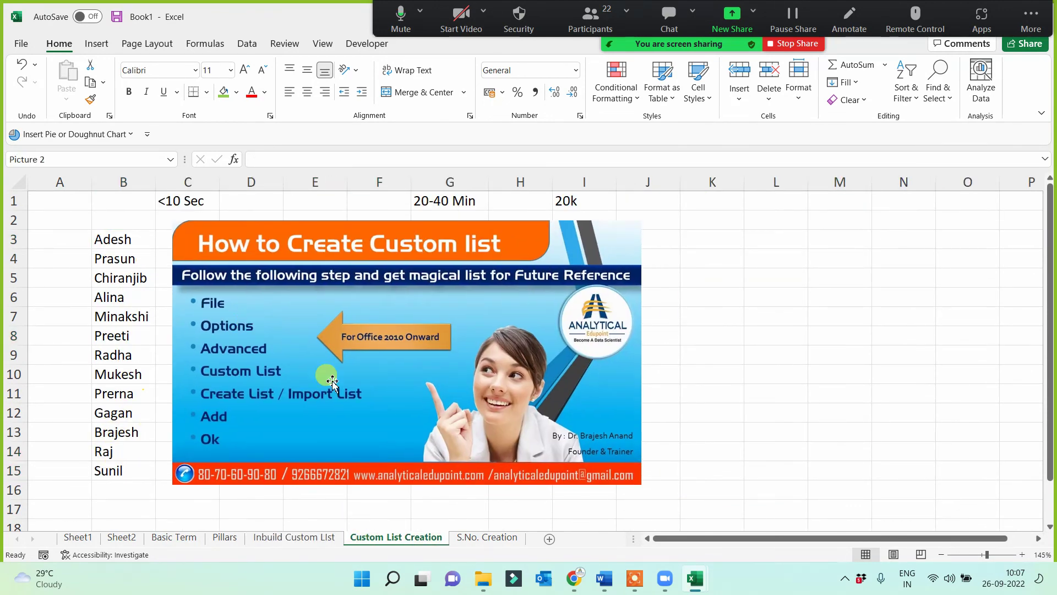
drag(643, 486, 665, 496)
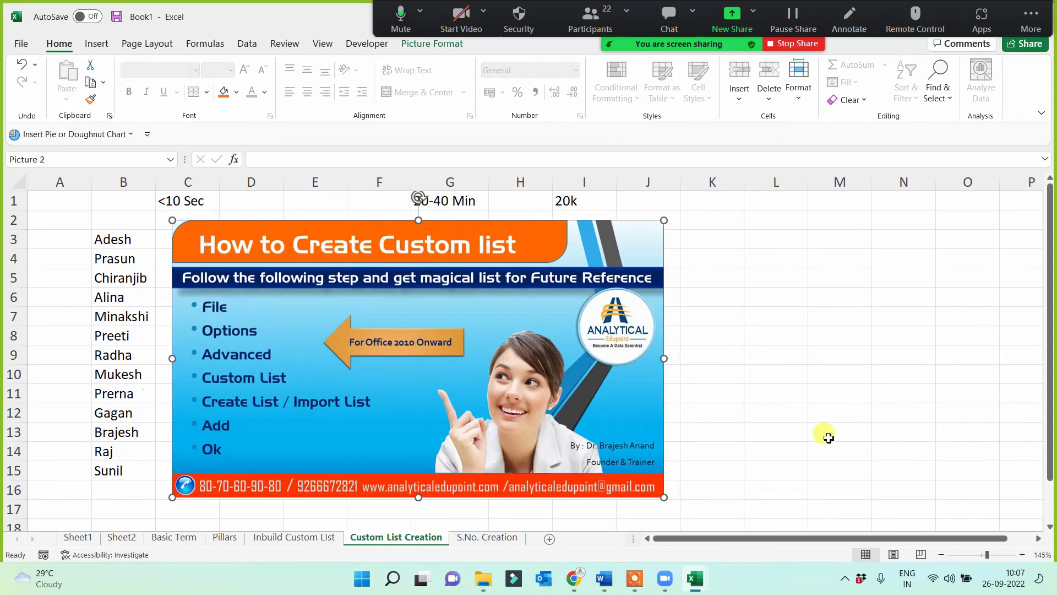
click(811, 433)
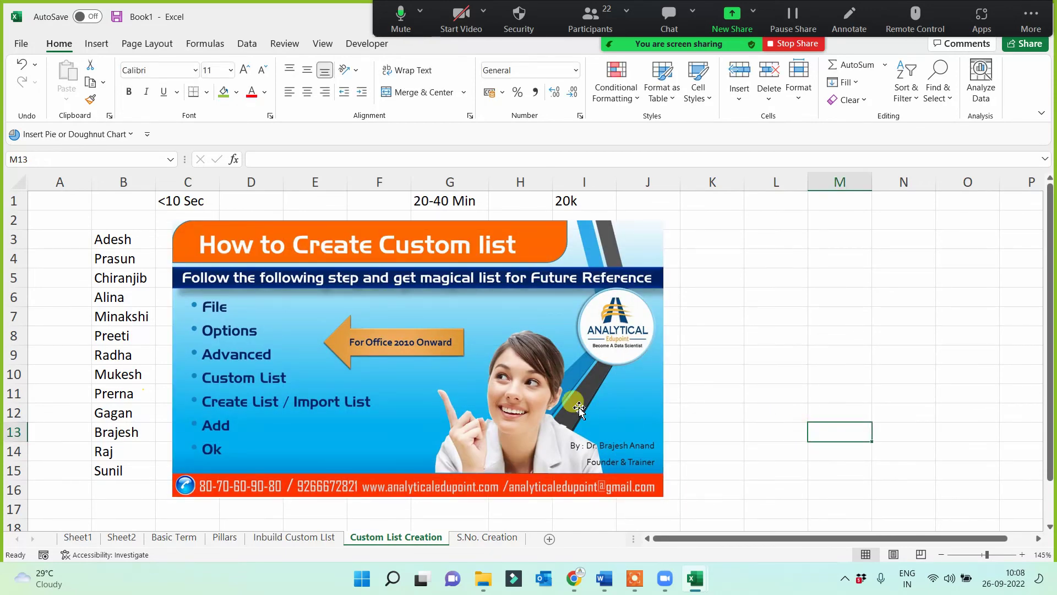
Return to the S.No. Creation sheet and review the serial number instruction picture.
click(483, 537)
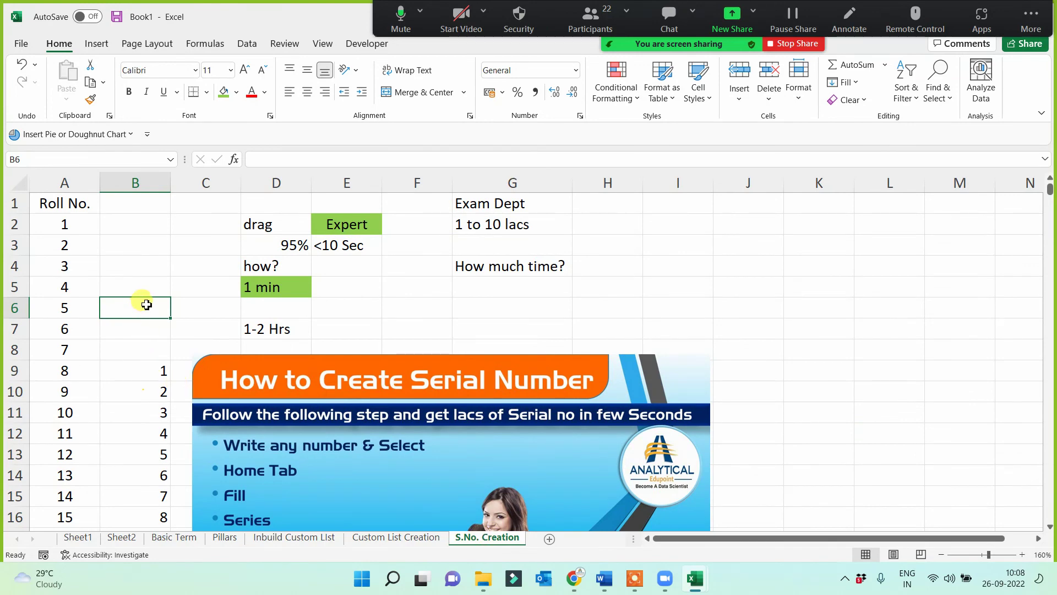
click(153, 265)
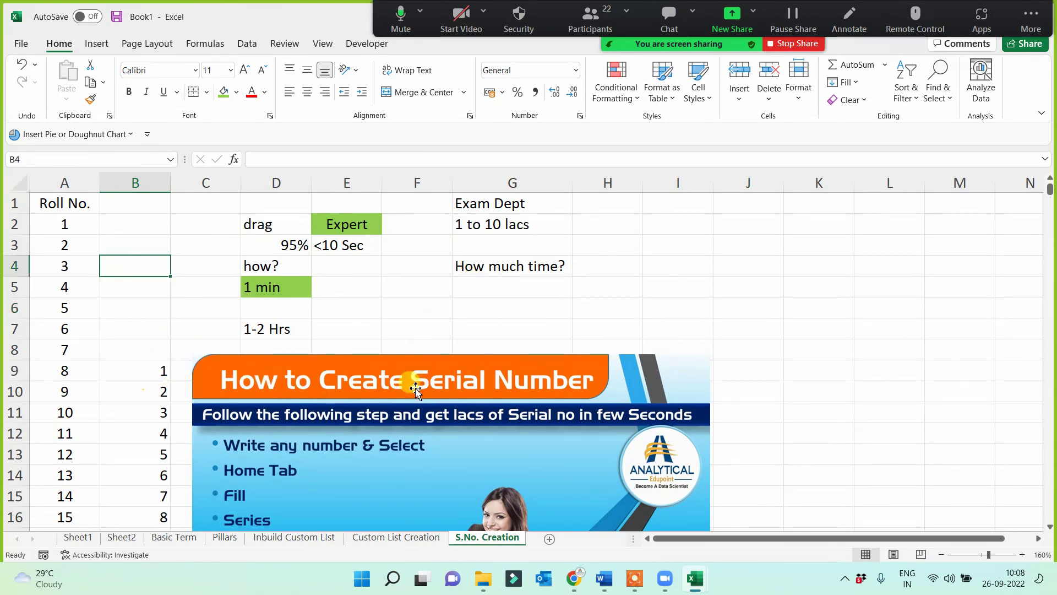
scroll(738, 320, down, 2)
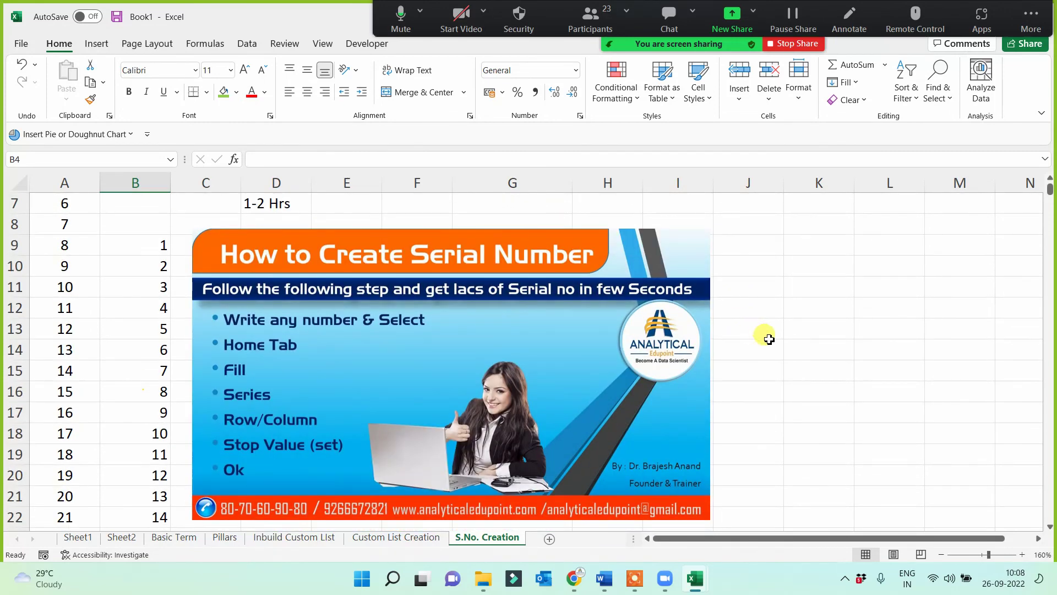
click(792, 365)
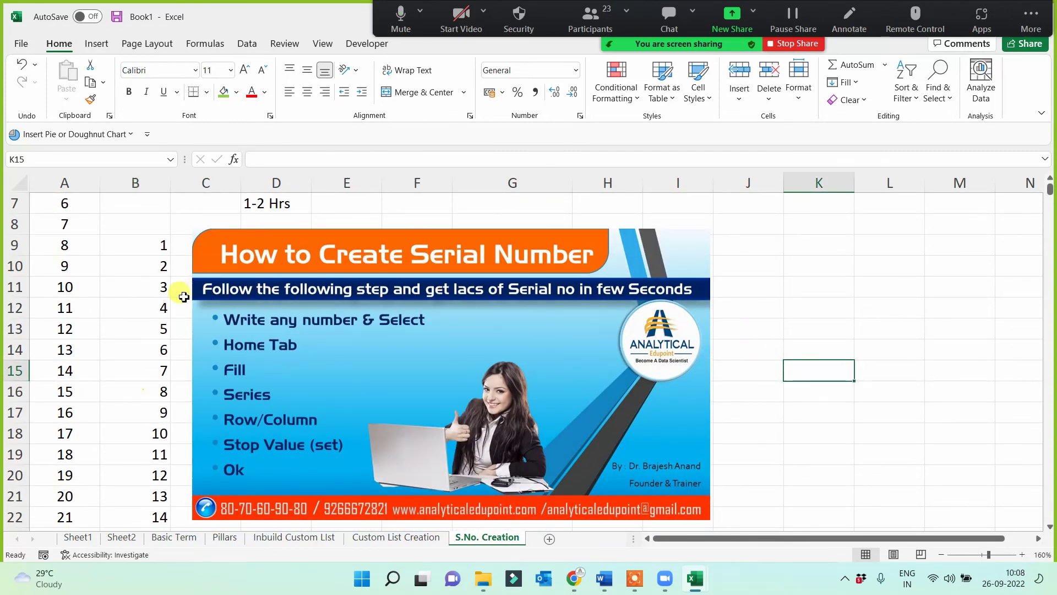
Add a new worksheet after S.No. Creation and enter "10 mins" in I9.
click(549, 539)
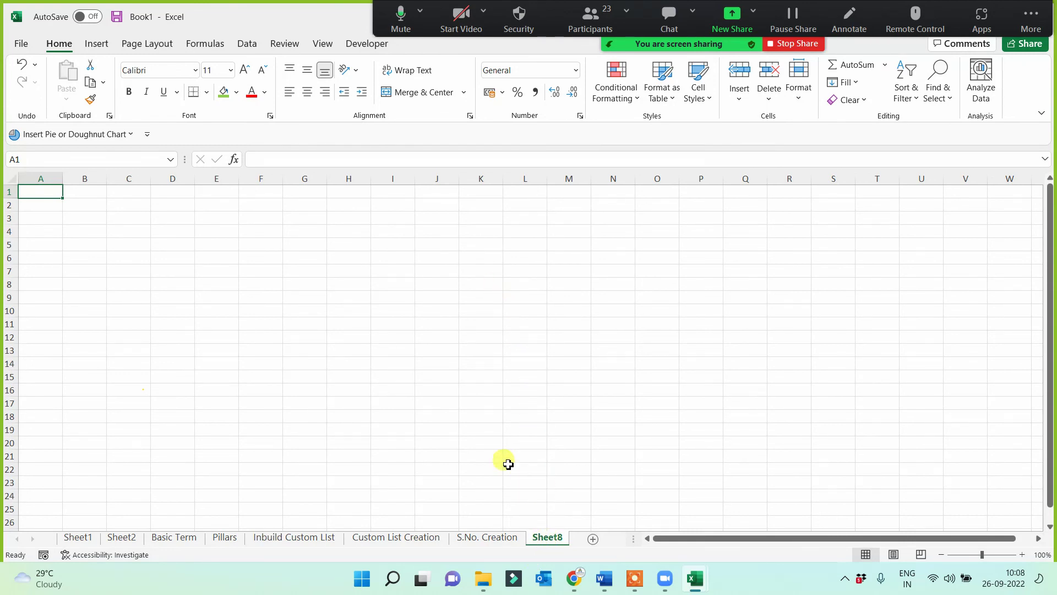
click(399, 296)
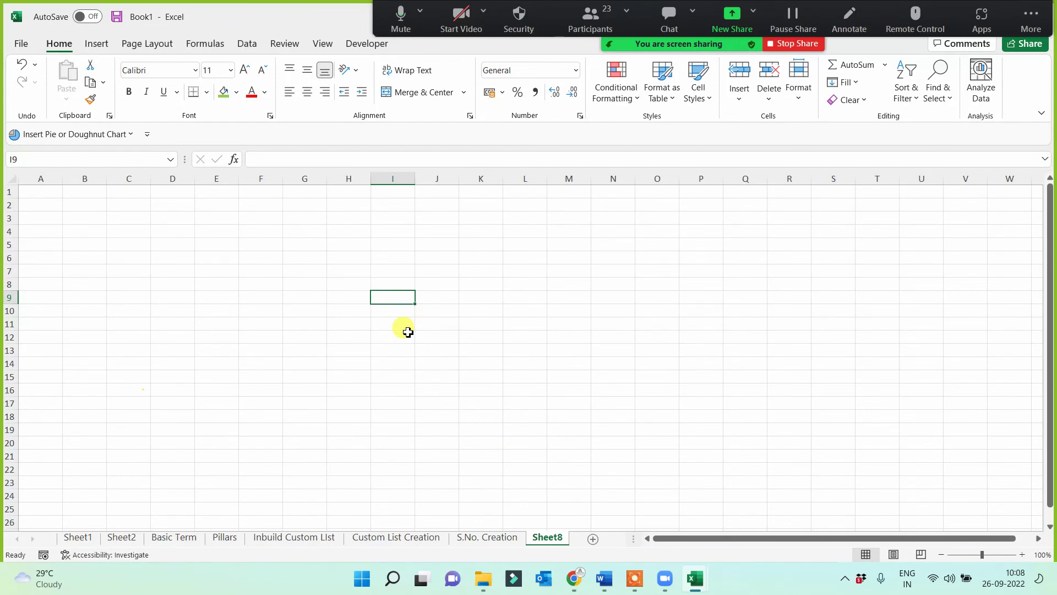
text(10 mins)
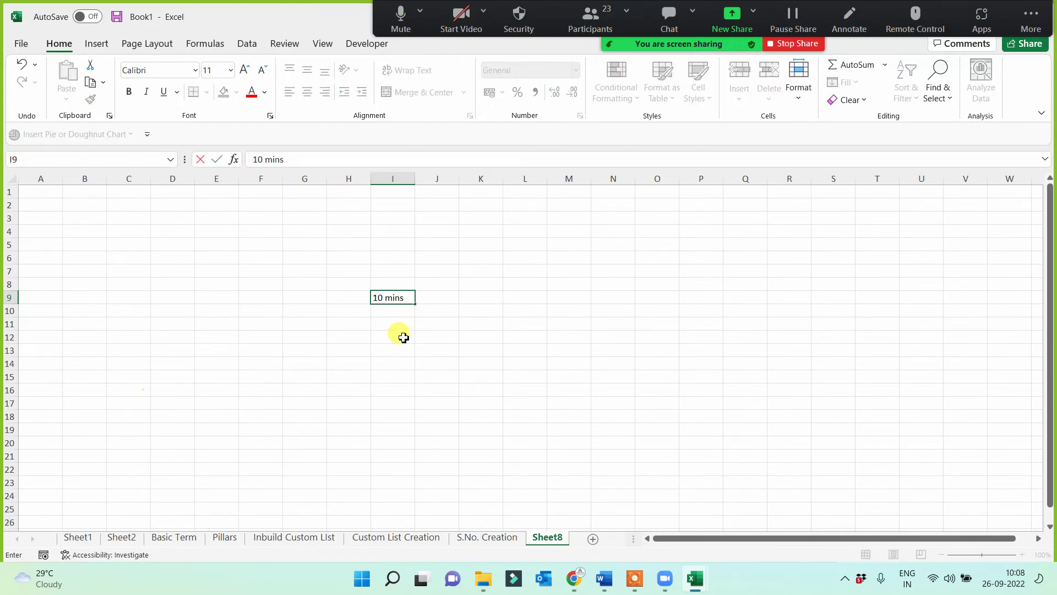
click(403, 338)
Change the text in I9 to "5-10 mins".
drag(385, 294, 754, 356)
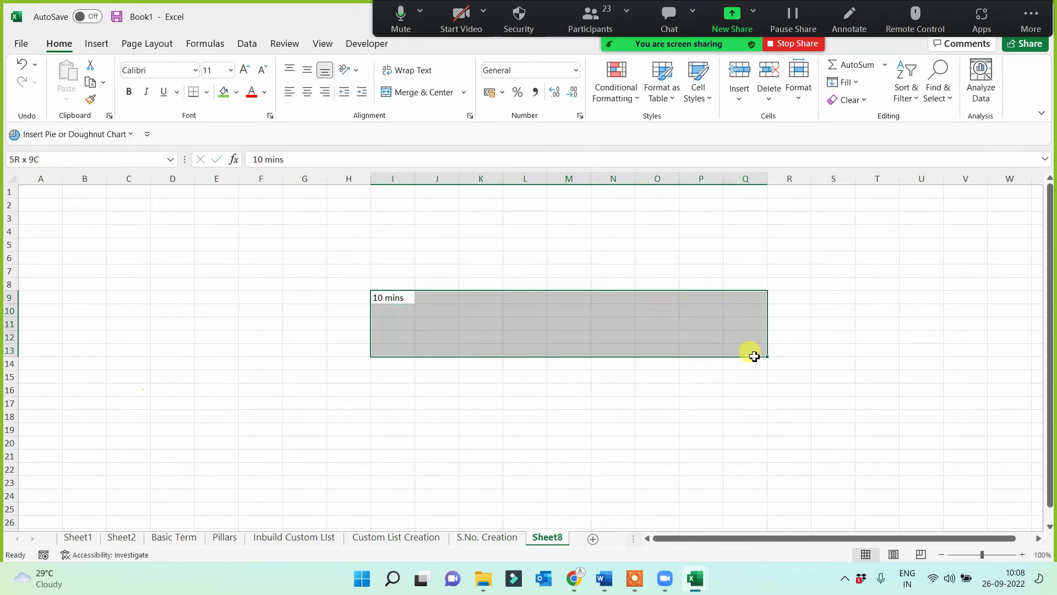
double_click(372, 294)
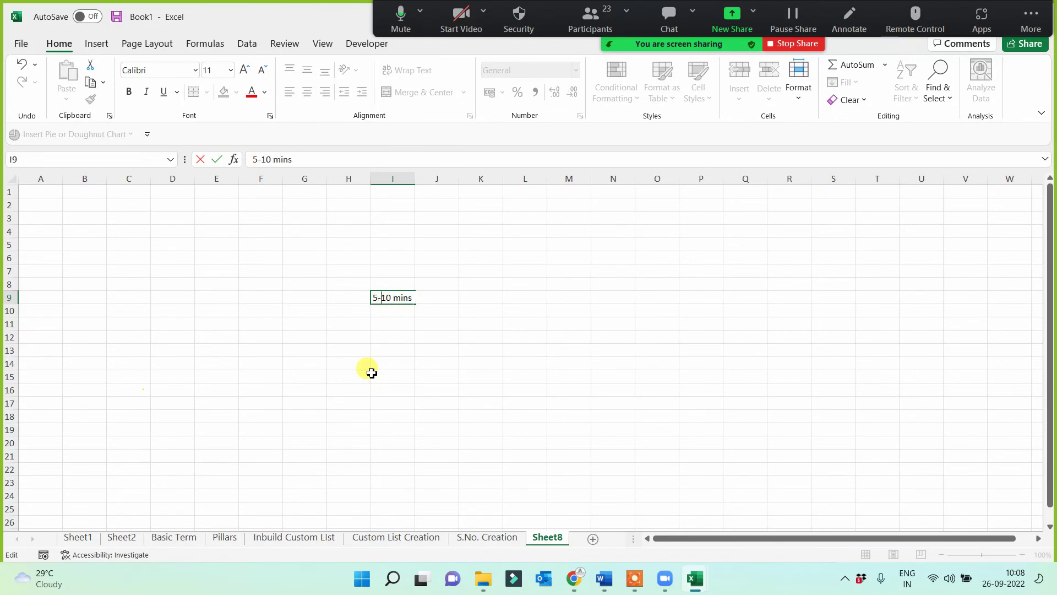
click(372, 373)
Merge and center I9:P13 with its text vertically centred, and enlarge the text to font size 36.
drag(392, 297, 695, 353)
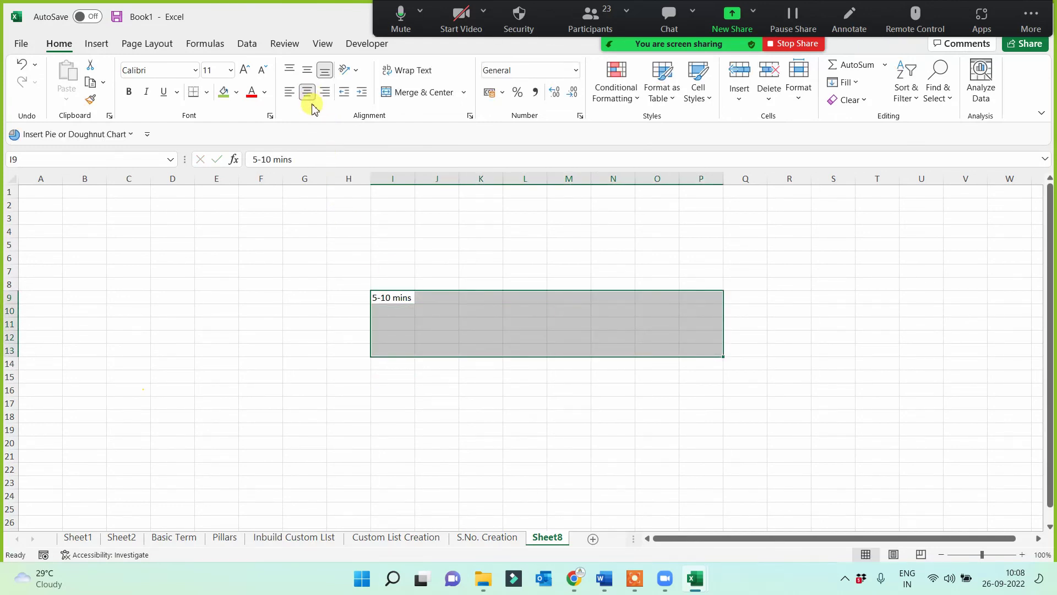
click(407, 92)
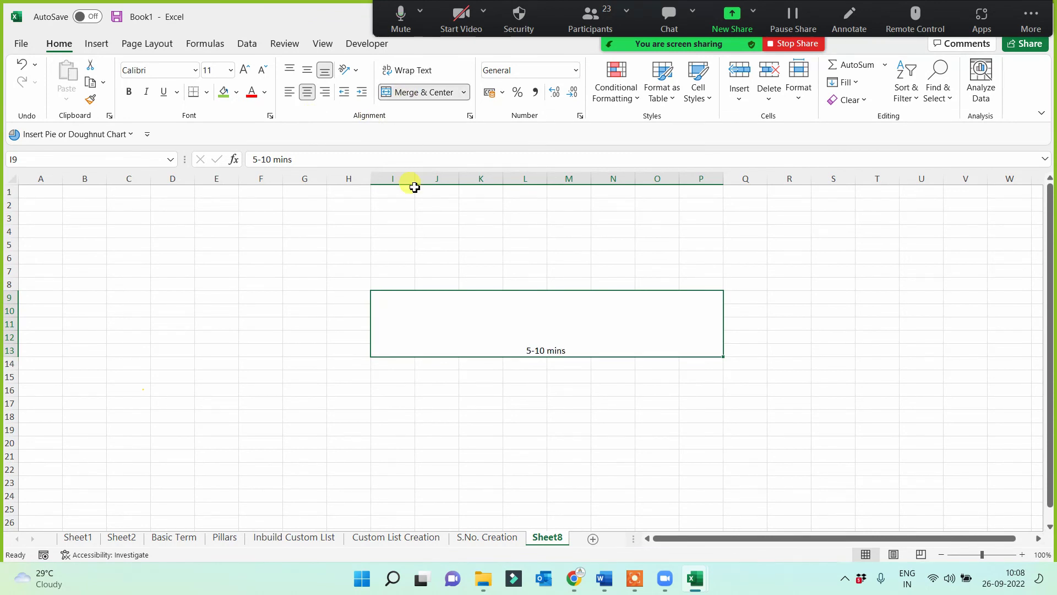
click(245, 70)
click(245, 71)
click(245, 70)
click(245, 71)
click(245, 71)
click(245, 70)
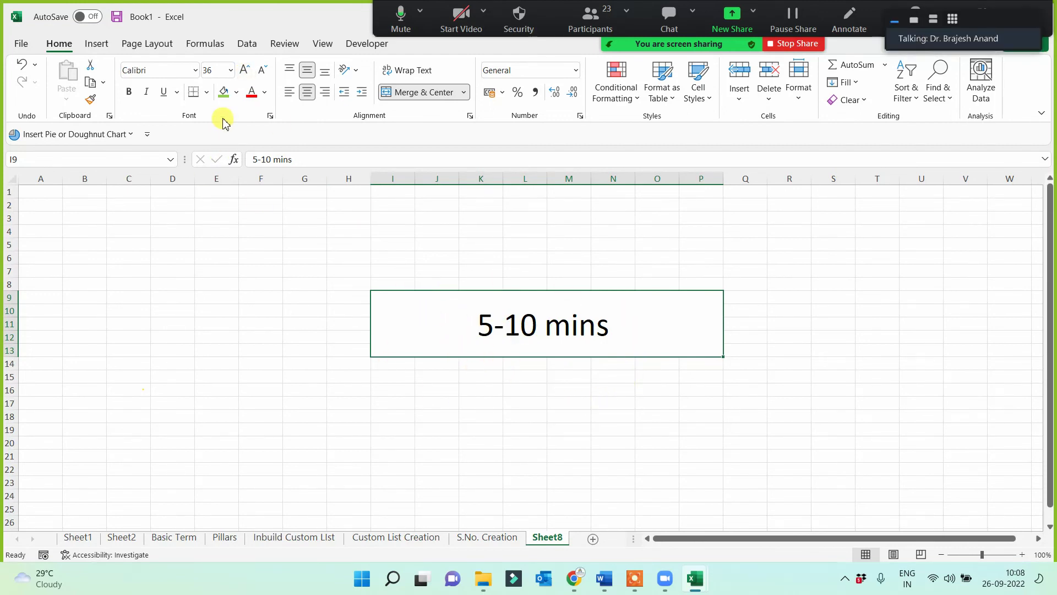
Fill the merged "5-10 mins" cell with green and set its font color to white.
click(223, 92)
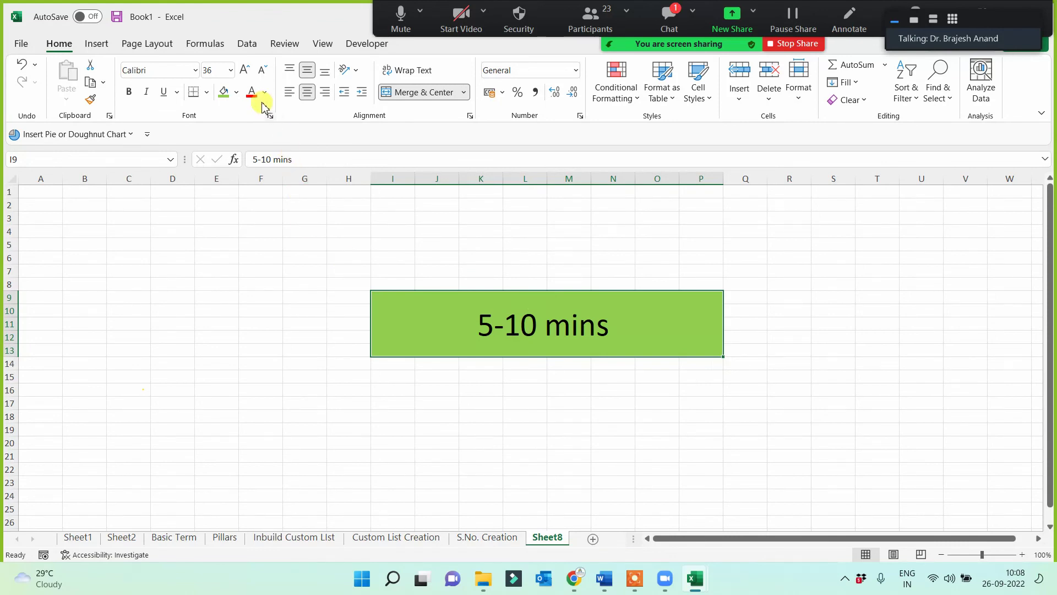
click(265, 93)
click(251, 146)
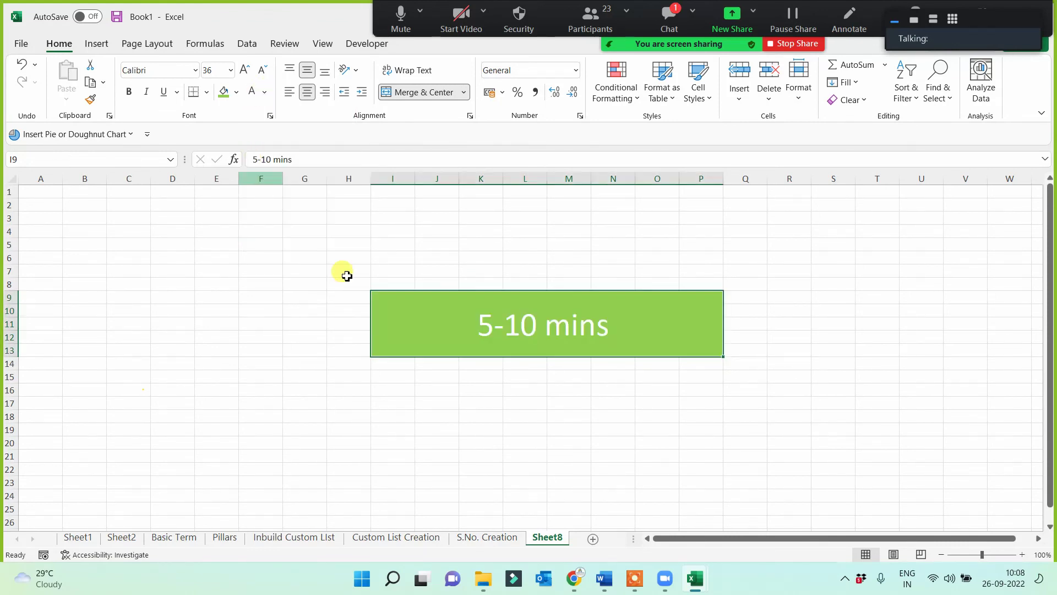
Check the Zoom meeting chat for new messages, minimize it, and mute the microphone.
click(669, 16)
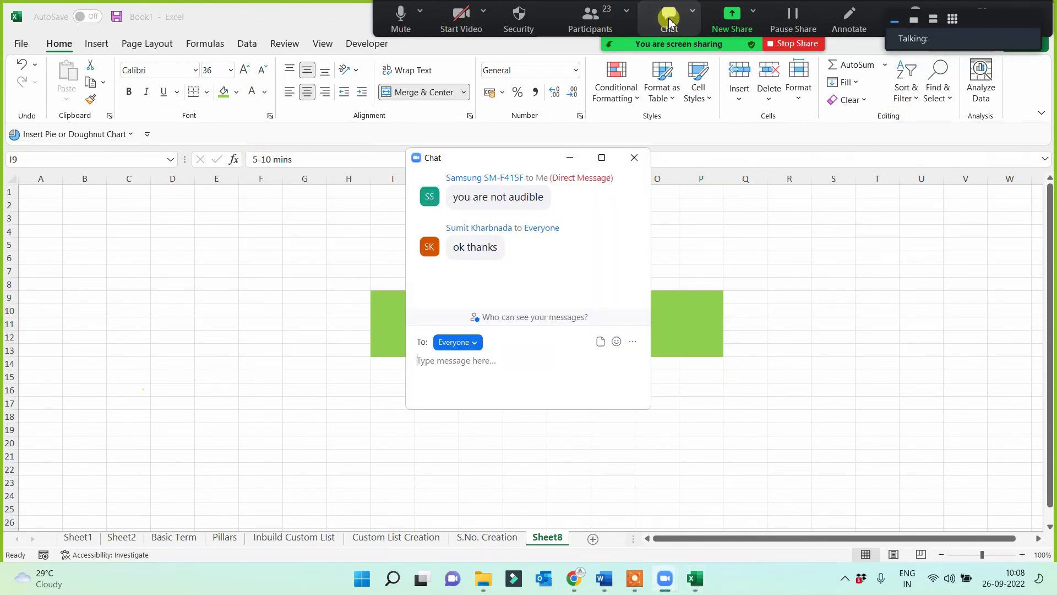
click(574, 157)
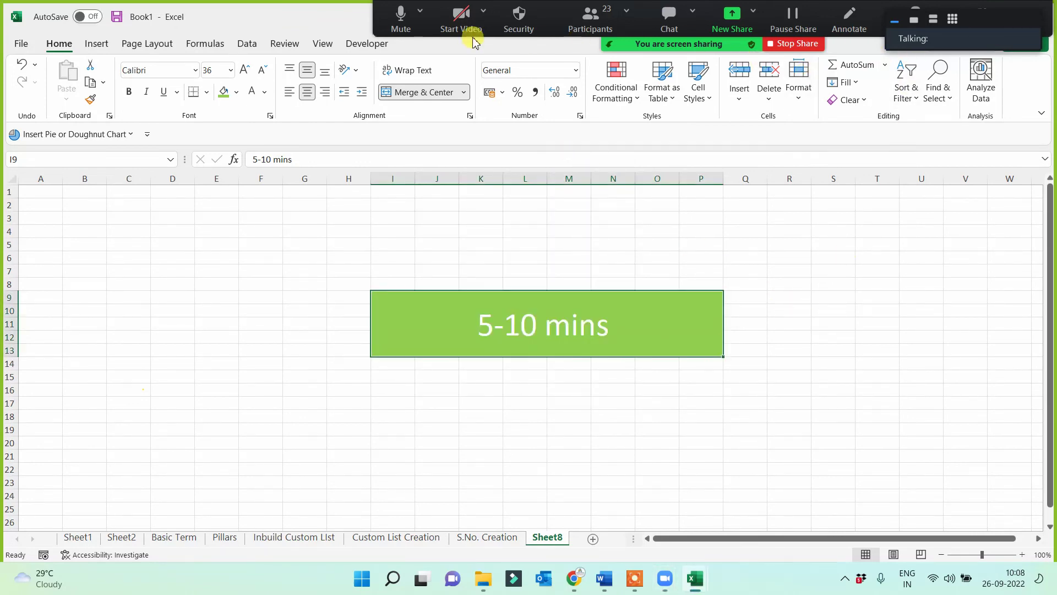
click(408, 19)
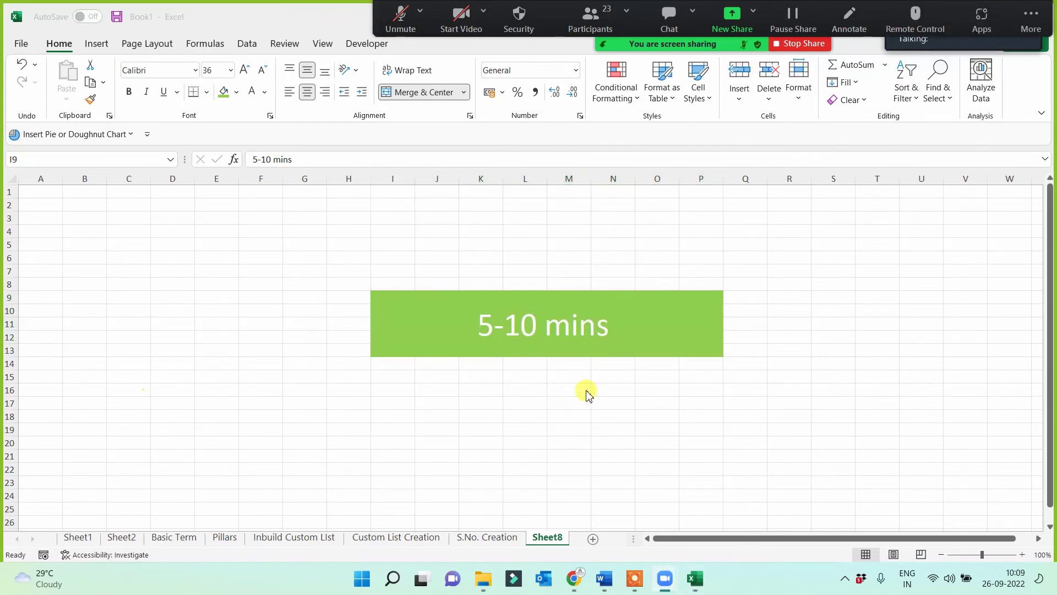
click(538, 338)
click(634, 578)
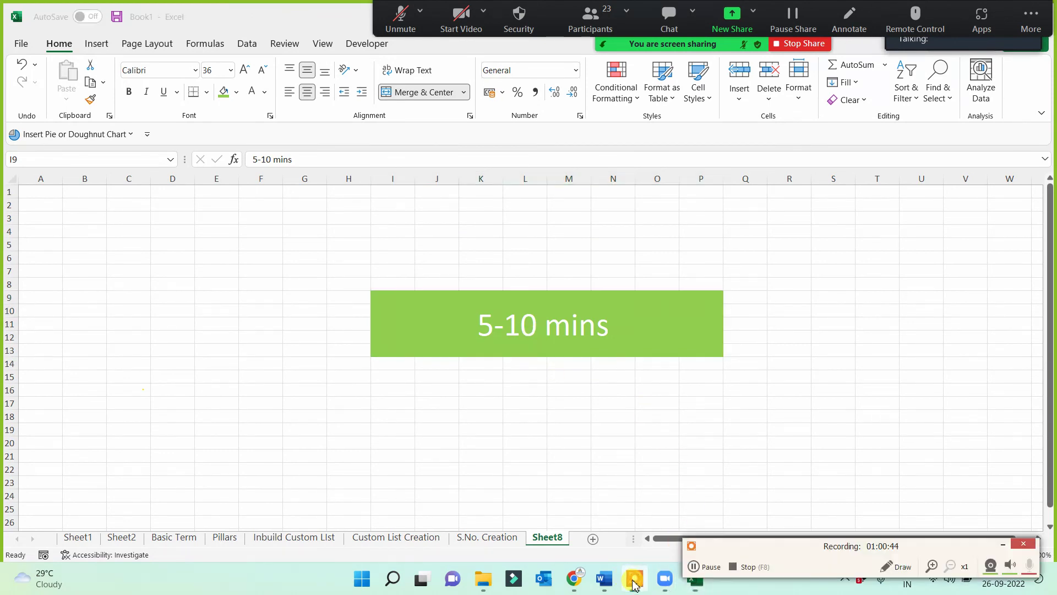